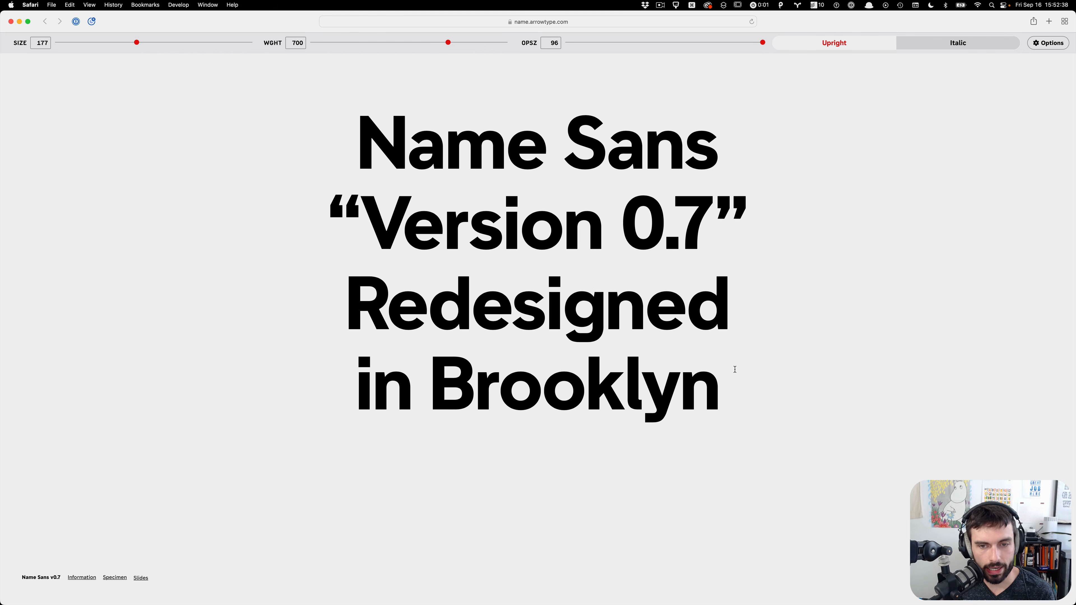
Add a fifth line reading "try it out" below "in Brooklyn" in the sample text
{"action": "key", "text": "Return"}
{"action": "type", "text": "t"}
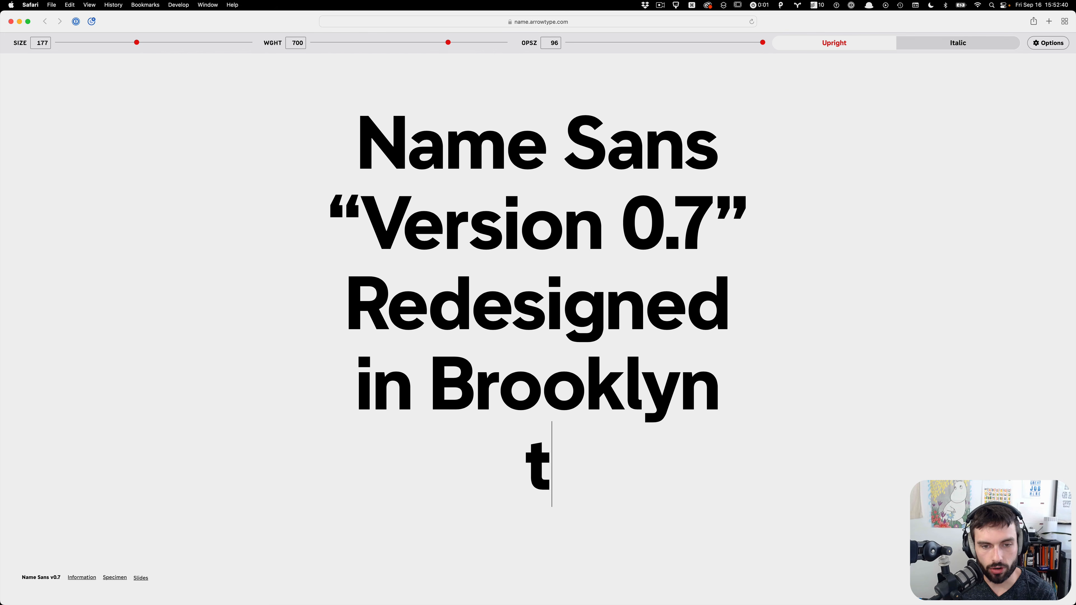
{"action": "type", "text": "ry it out"}
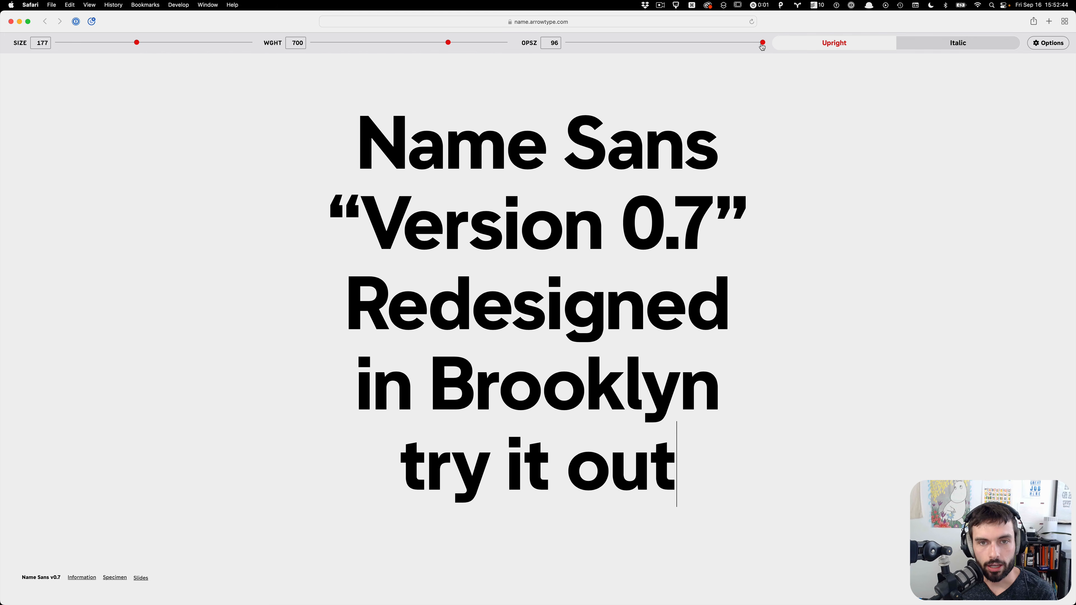
Preview the sample text at optical size 12 and restore the optical size to 96
{"action": "left_click_drag", "start_coordinate": [762, 42], "coordinate": [504, 45]}
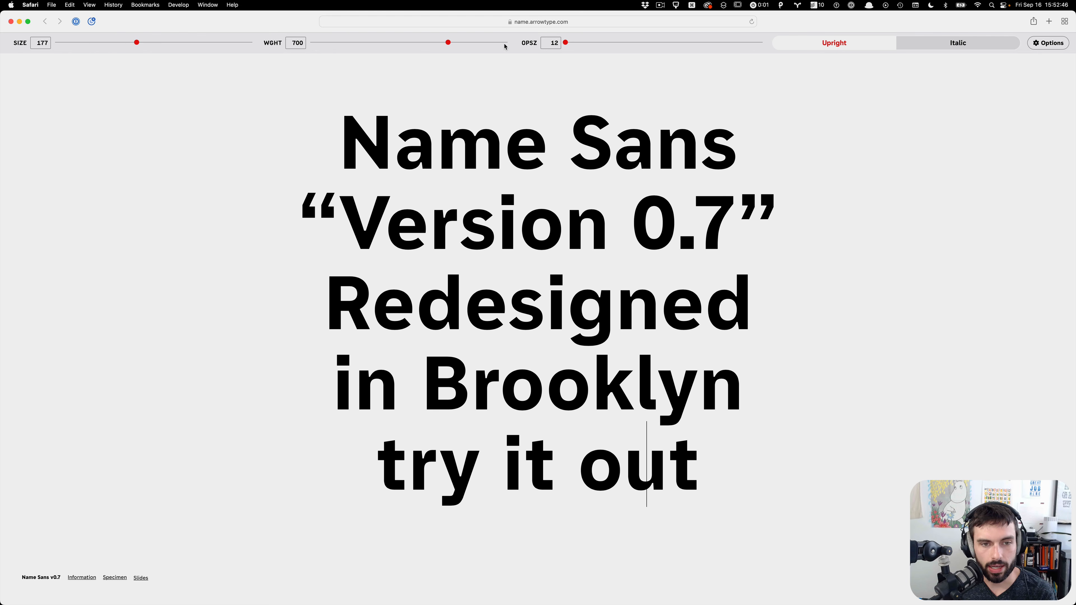
{"action": "left_click_drag", "start_coordinate": [609, 49], "coordinate": [789, 54]}
{"action": "left_click_drag", "start_coordinate": [688, 52], "coordinate": [881, 48]}
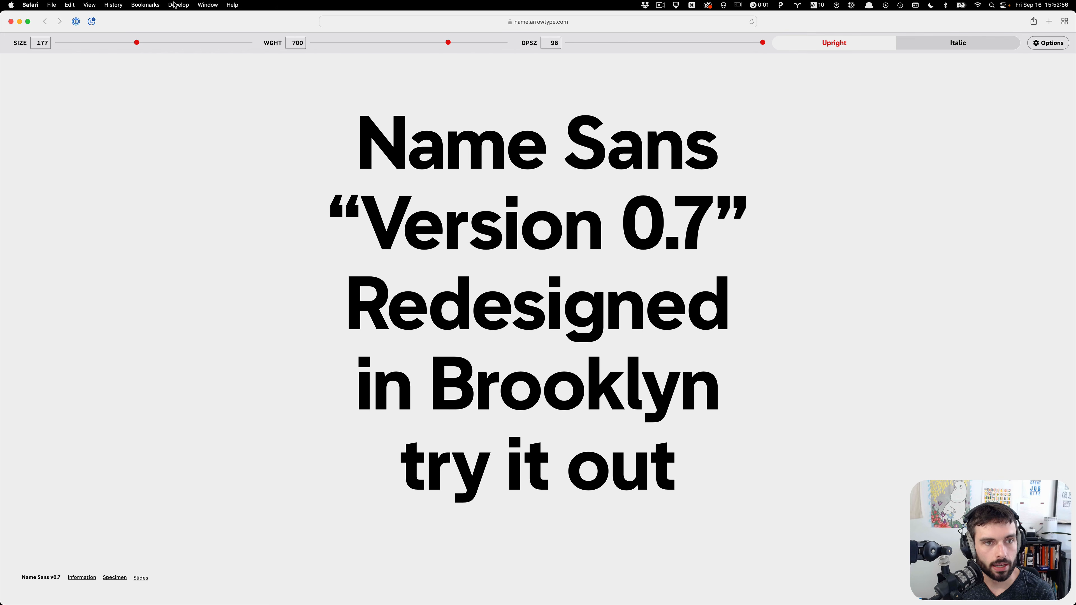
Test weights 5 and 1000, lowering the optical size to 12 in between, and finish at weight 542
{"action": "left_click_drag", "start_coordinate": [448, 42], "coordinate": [292, 53]}
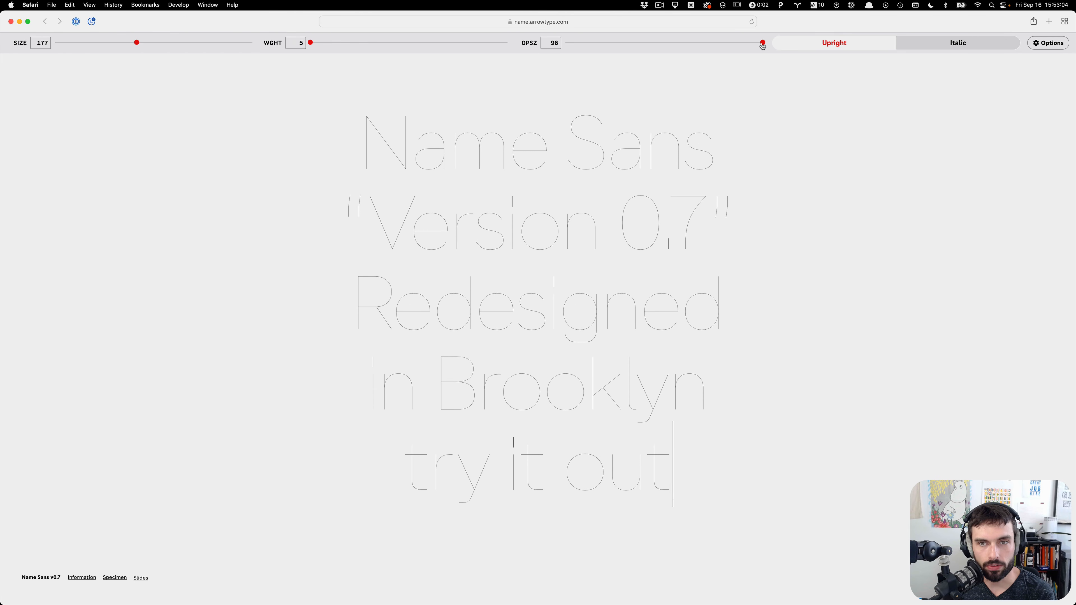
{"action": "left_click_drag", "start_coordinate": [762, 43], "coordinate": [554, 47]}
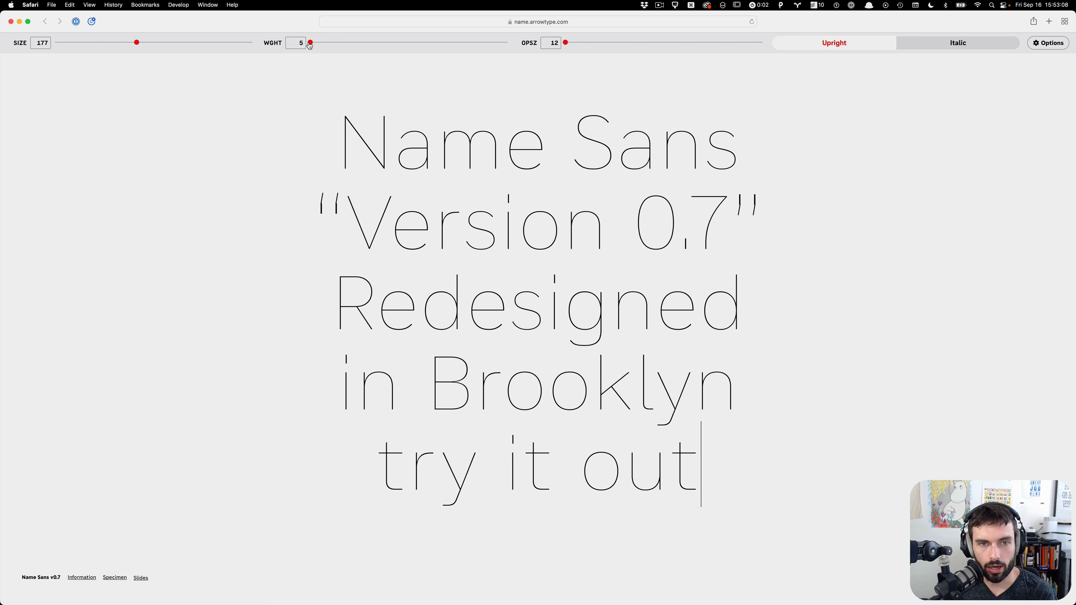
{"action": "left_click_drag", "start_coordinate": [307, 44], "coordinate": [583, 55]}
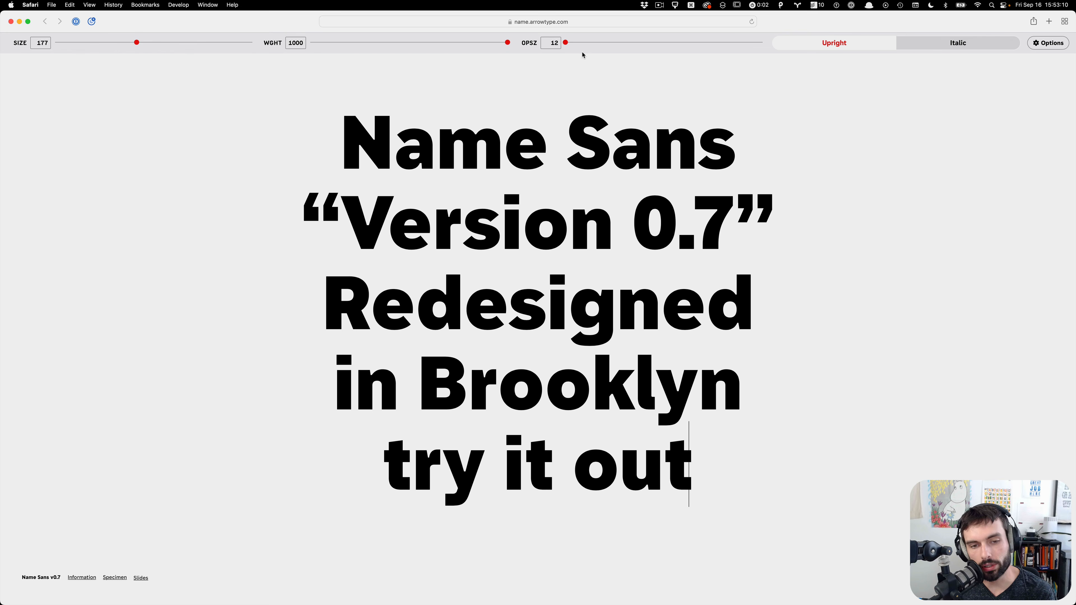
{"action": "left_click_drag", "start_coordinate": [507, 43], "coordinate": [416, 57]}
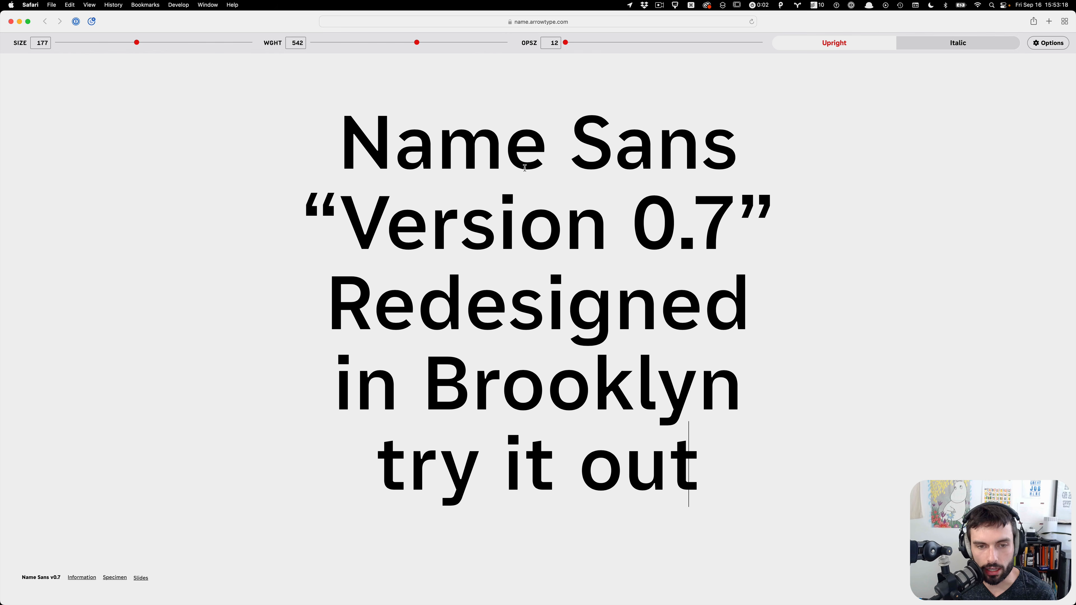
Switch the sample to italic and try weights 1000 and 436 before settling on 679
{"action": "left_click", "coordinate": [966, 44]}
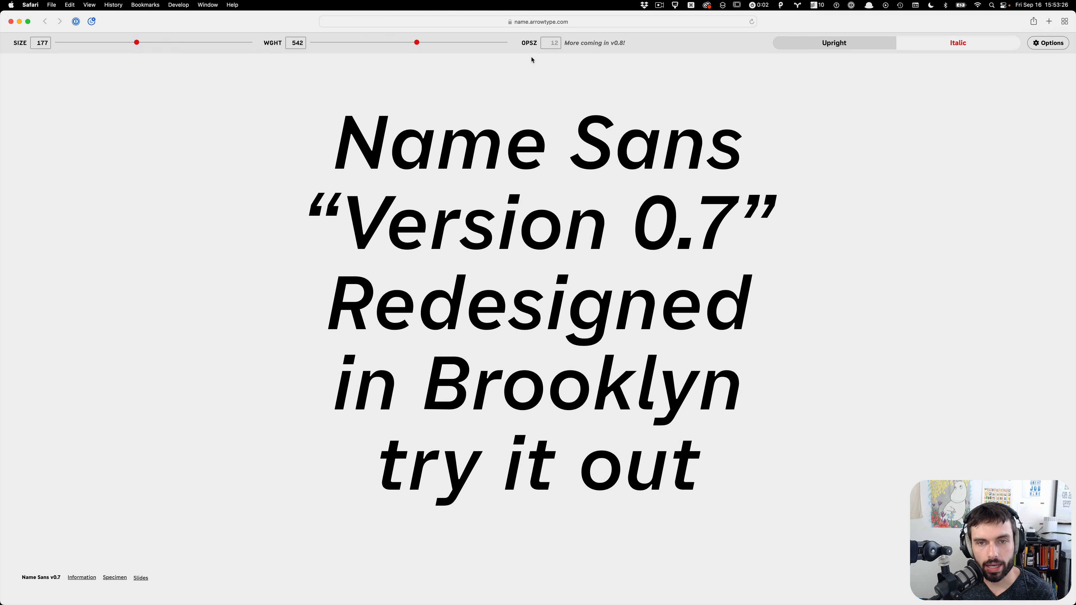
{"action": "left_click_drag", "start_coordinate": [417, 42], "coordinate": [582, 51]}
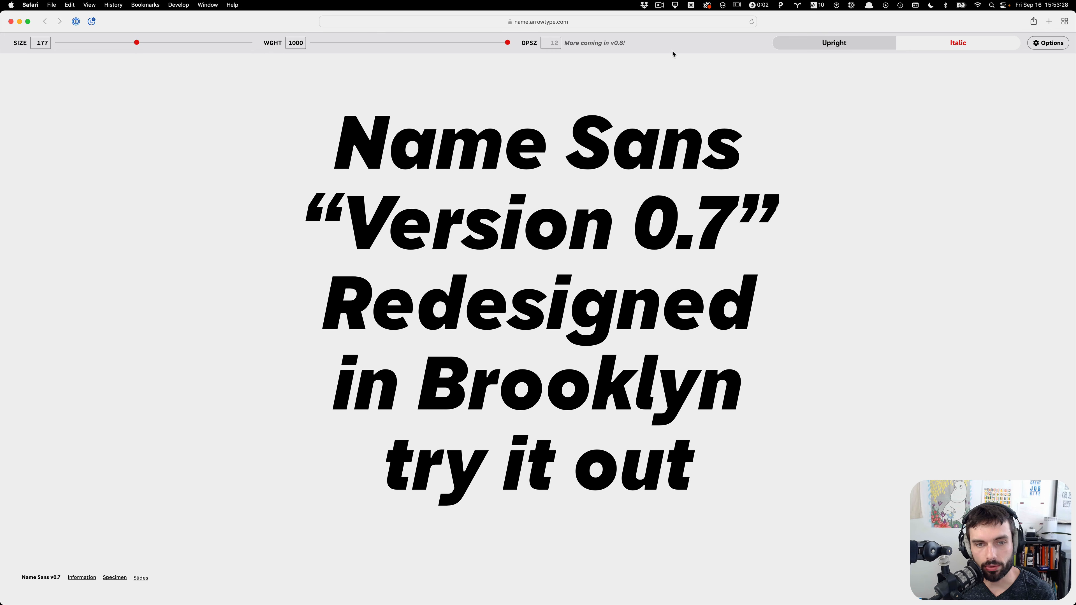
{"action": "left_click_drag", "start_coordinate": [672, 53], "coordinate": [395, 63]}
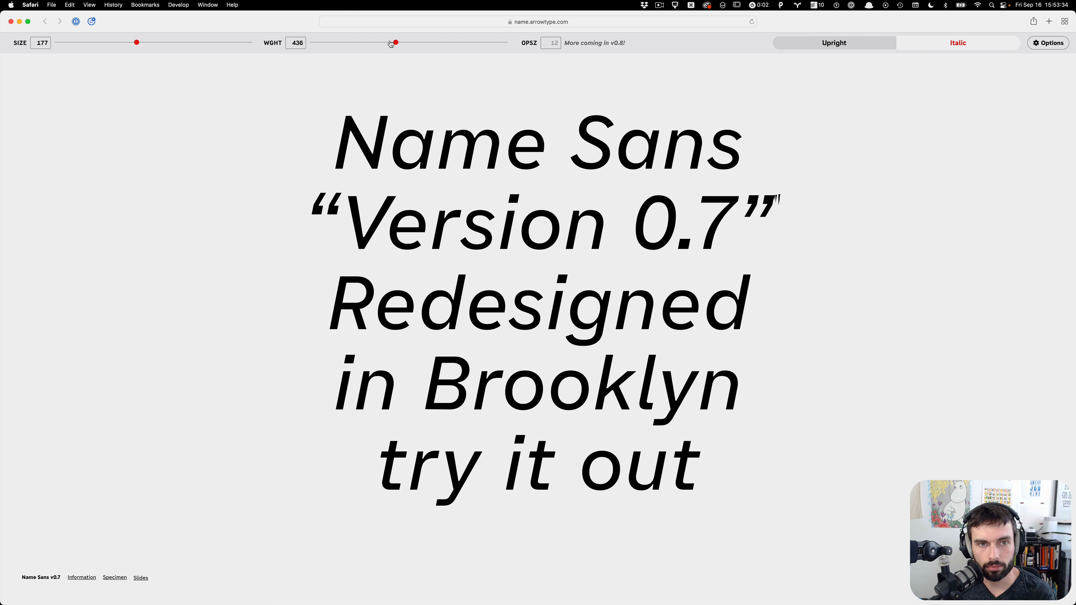
{"action": "left_click_drag", "start_coordinate": [396, 42], "coordinate": [444, 55]}
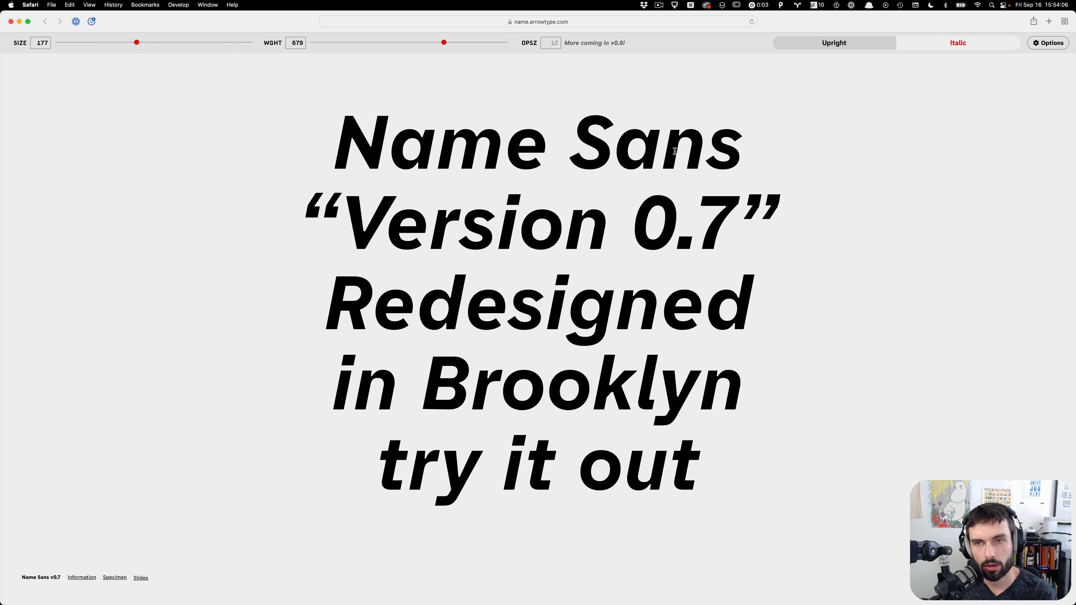
Return the sample to upright and enable the Simplified y, Simplified t and Single-story a stylistic sets
{"action": "left_click", "coordinate": [861, 44]}
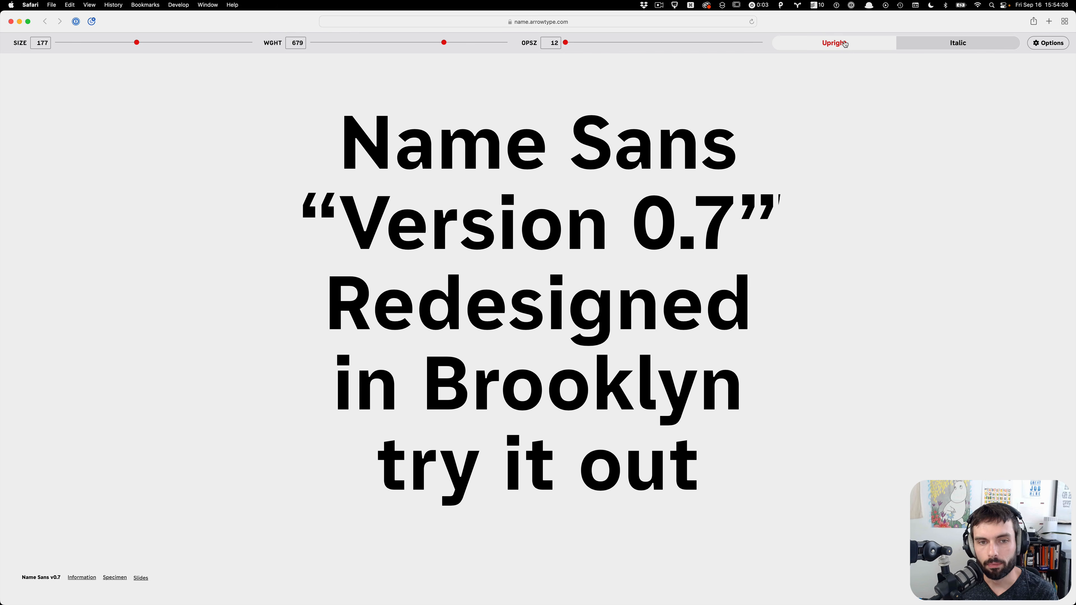
{"action": "left_click", "coordinate": [1054, 43]}
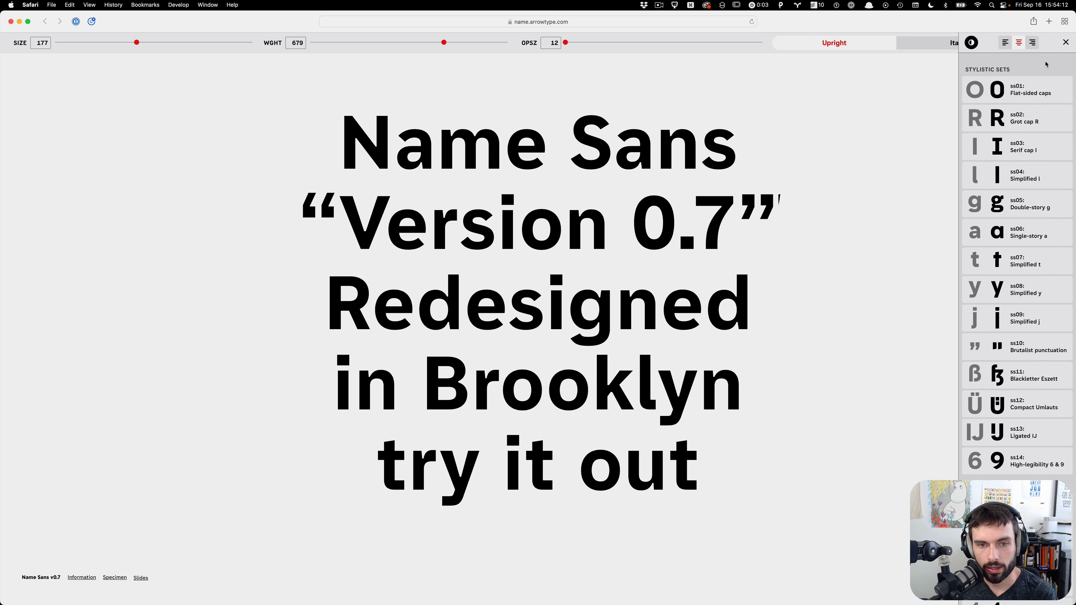
{"action": "left_click", "coordinate": [1028, 289]}
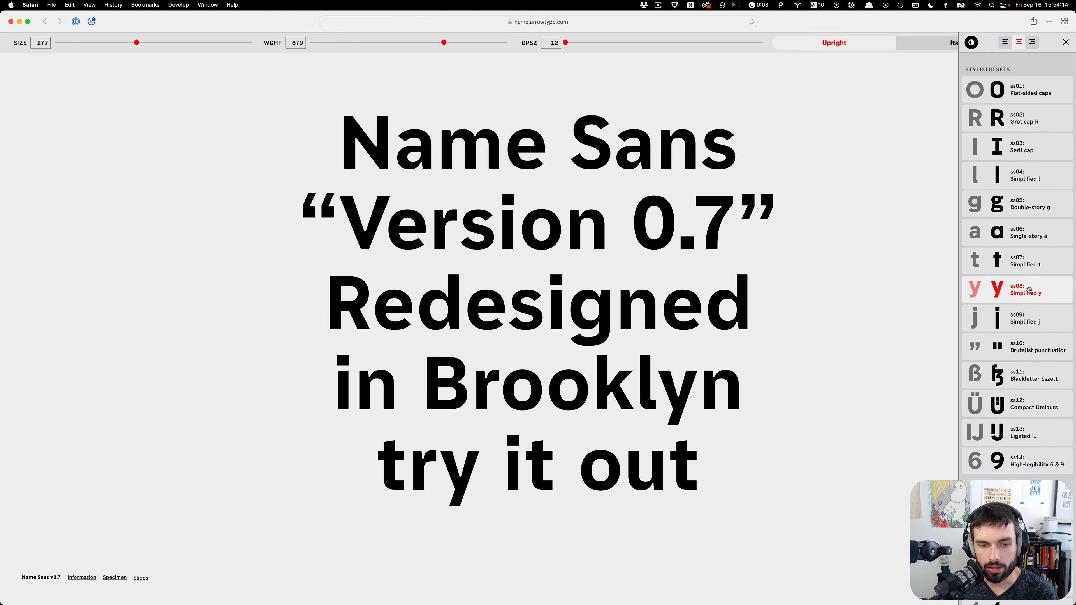
{"action": "left_click", "coordinate": [1023, 259]}
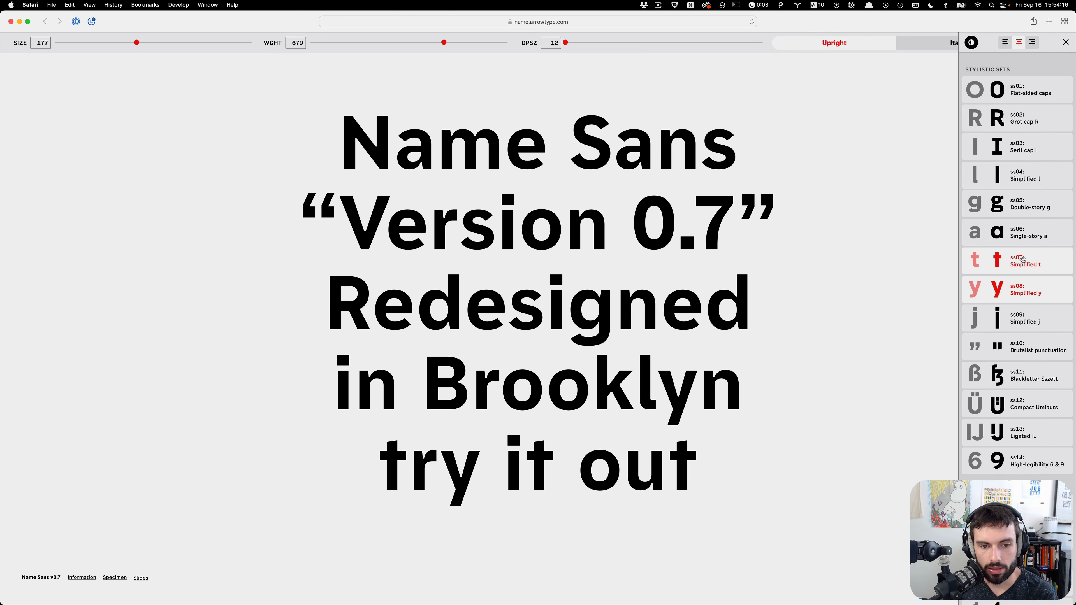
{"action": "left_click", "coordinate": [1019, 235]}
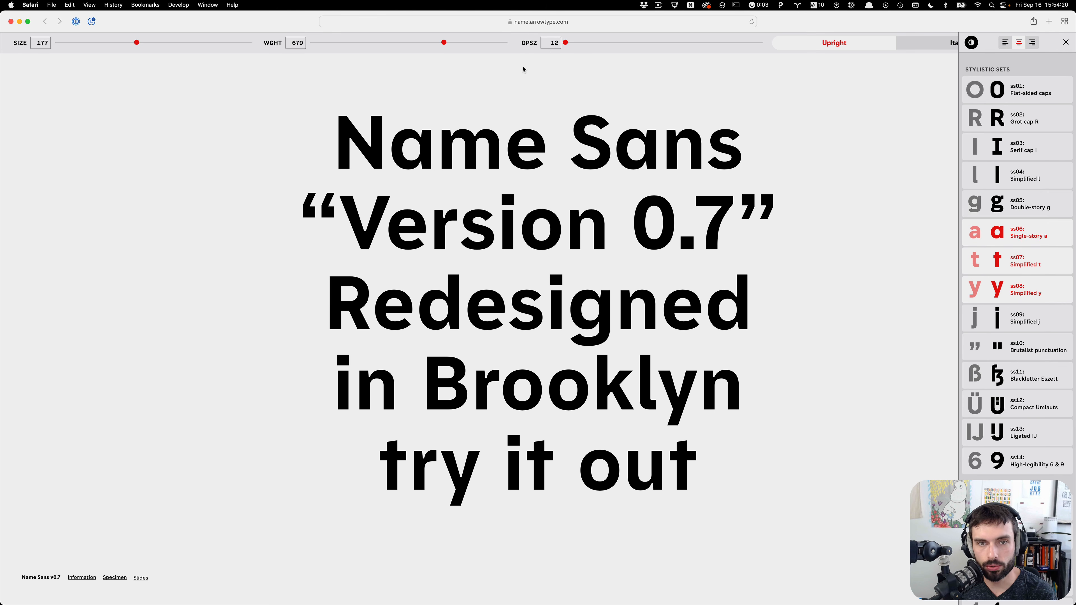
Set the optical size to 96 and enable the Flat-sided caps and Grot cap R stylistic sets
{"action": "left_click_drag", "start_coordinate": [585, 44], "coordinate": [763, 42]}
{"action": "left_click", "coordinate": [1030, 97]}
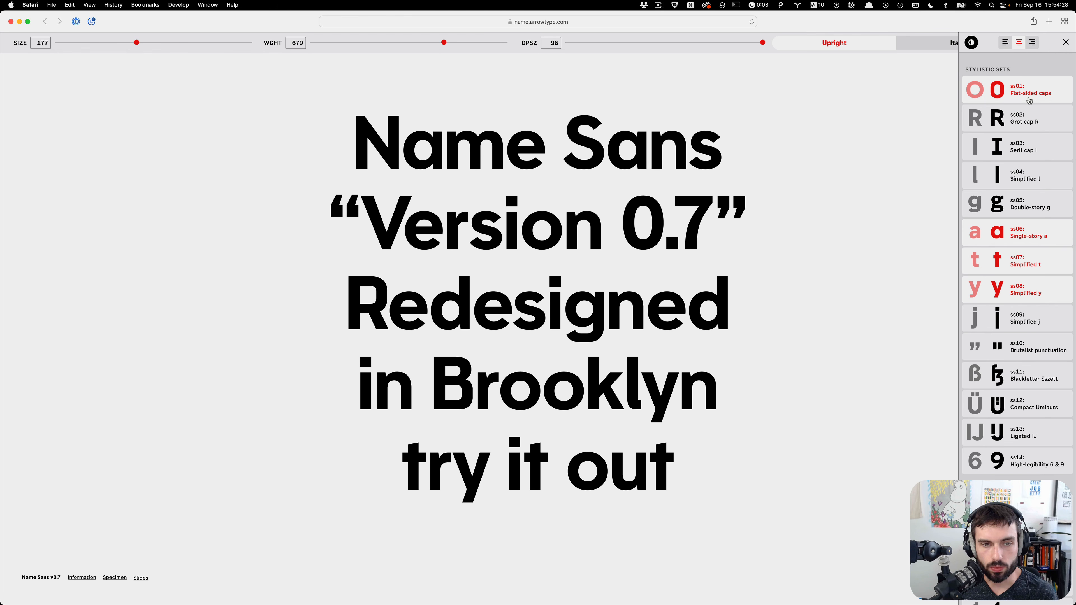
{"action": "left_click", "coordinate": [1014, 125]}
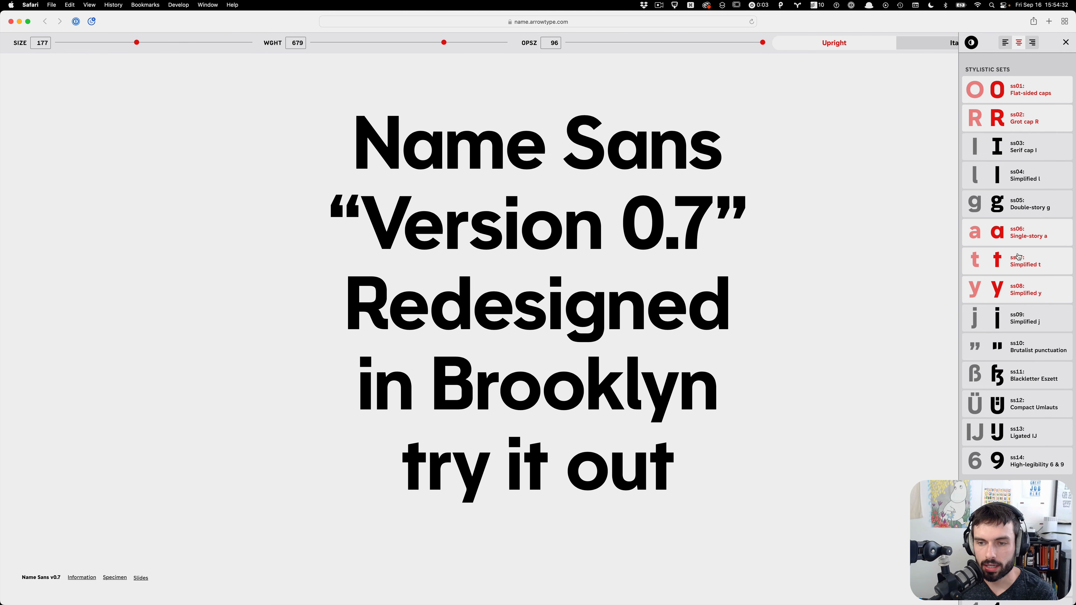
Look through the remaining style and numeral options and enable the Simplified l stylistic set
{"action": "scroll", "coordinate": [1012, 293], "scroll_direction": "down", "scroll_amount": 3}
{"action": "left_click", "coordinate": [1012, 291]}
{"action": "scroll", "coordinate": [1011, 292], "scroll_direction": "down", "scroll_amount": 3}
{"action": "scroll", "coordinate": [1012, 292], "scroll_direction": "down", "scroll_amount": 3}
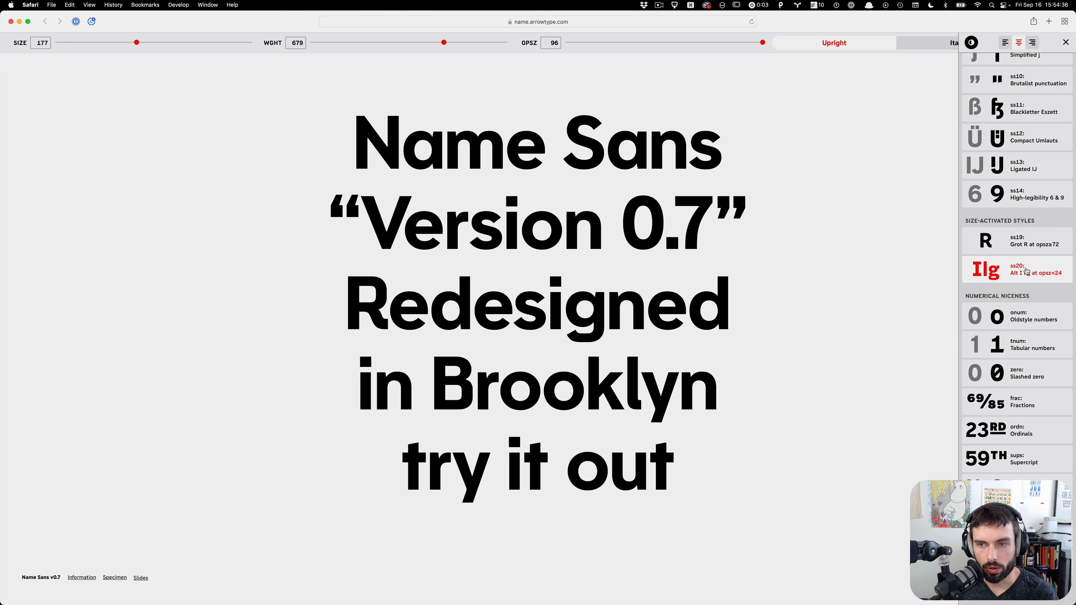
{"action": "scroll", "coordinate": [1025, 249], "scroll_direction": "up", "scroll_amount": 7}
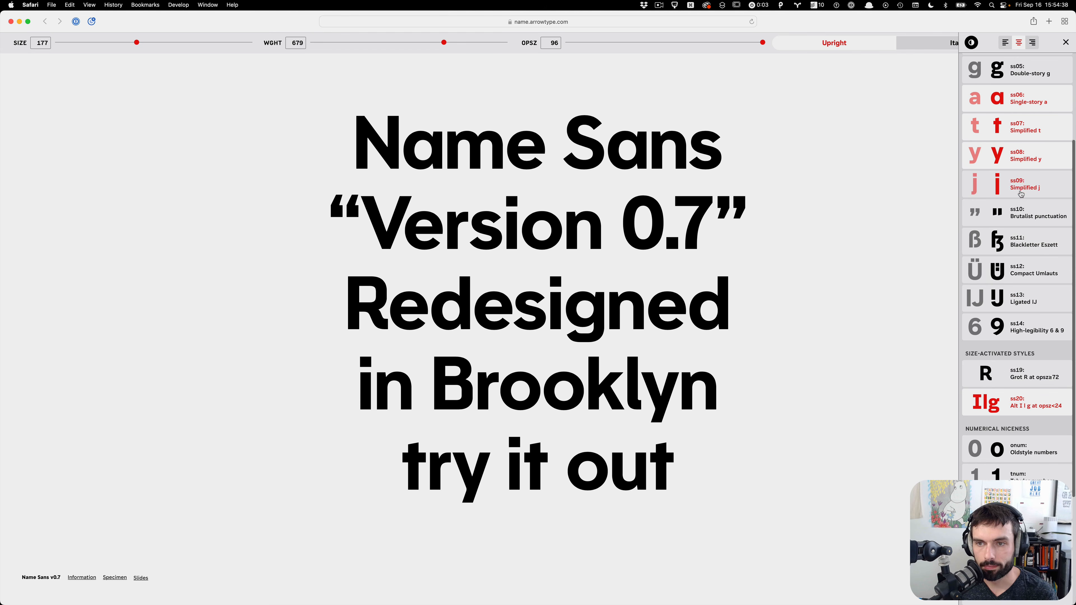
{"action": "scroll", "coordinate": [1022, 137], "scroll_direction": "up", "scroll_amount": 4}
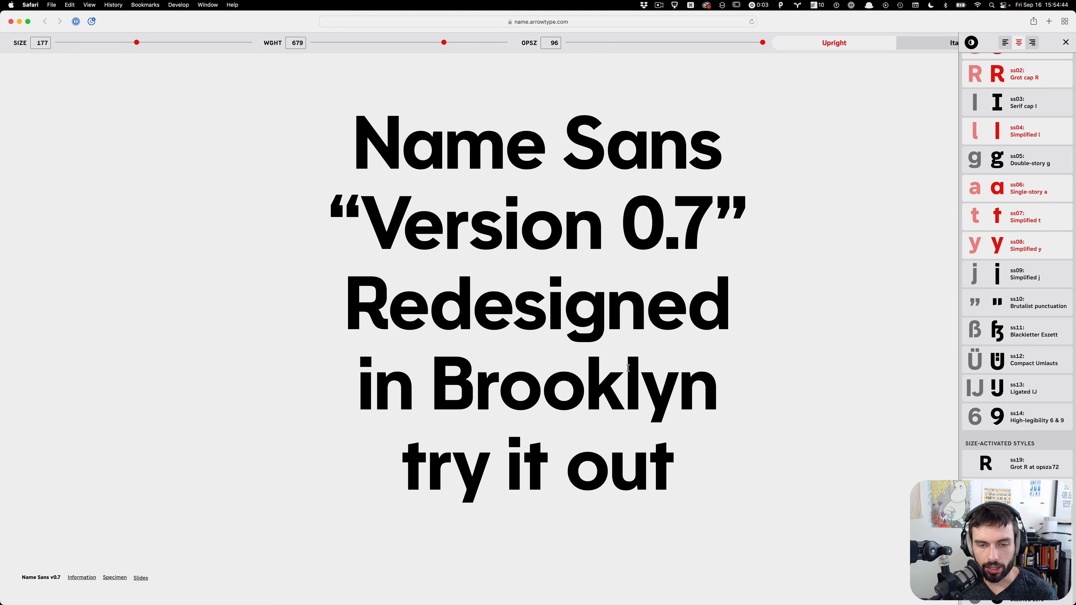
Close the font options and highlight the l in "Brooklyn" and the first a in "Name" to inspect their alternate forms
{"action": "left_click_drag", "start_coordinate": [640, 366], "coordinate": [616, 380]}
{"action": "left_click", "coordinate": [712, 373]}
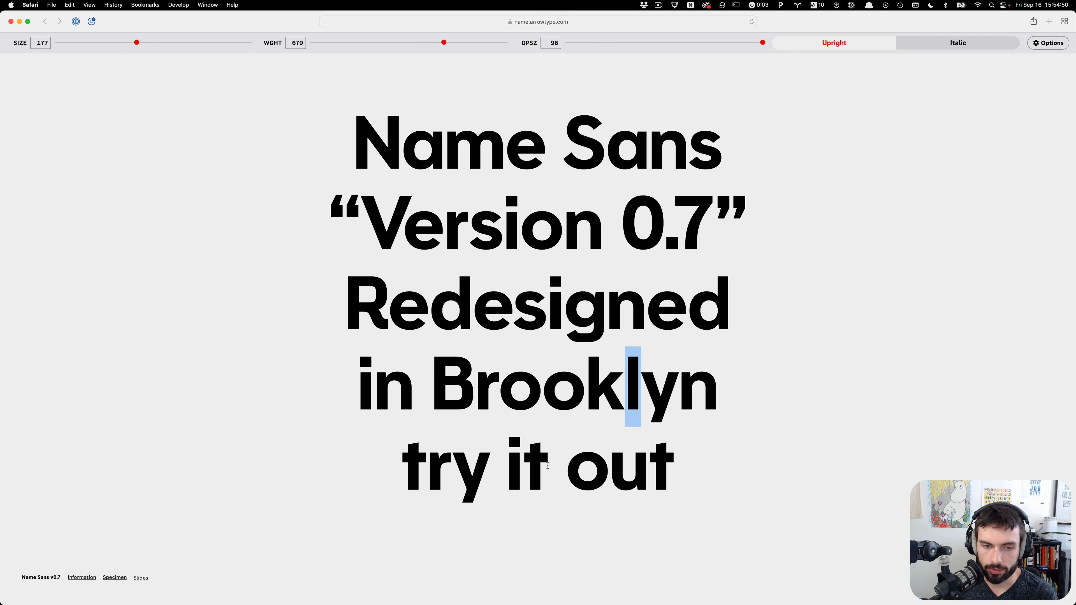
{"action": "left_click", "coordinate": [548, 465]}
{"action": "left_click", "coordinate": [443, 158]}
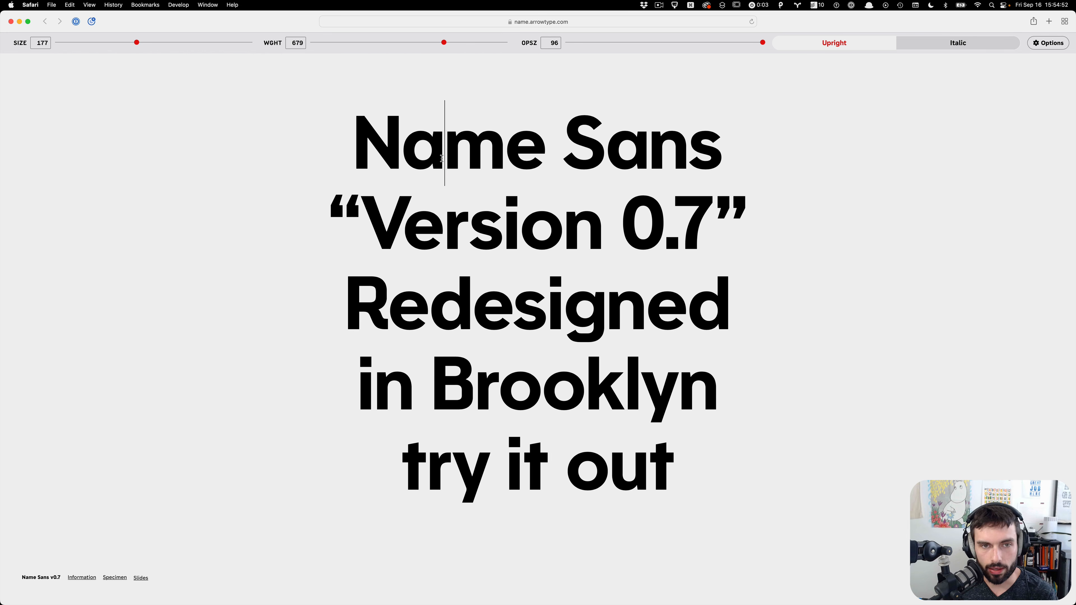
{"action": "left_click_drag", "start_coordinate": [442, 157], "coordinate": [404, 158]}
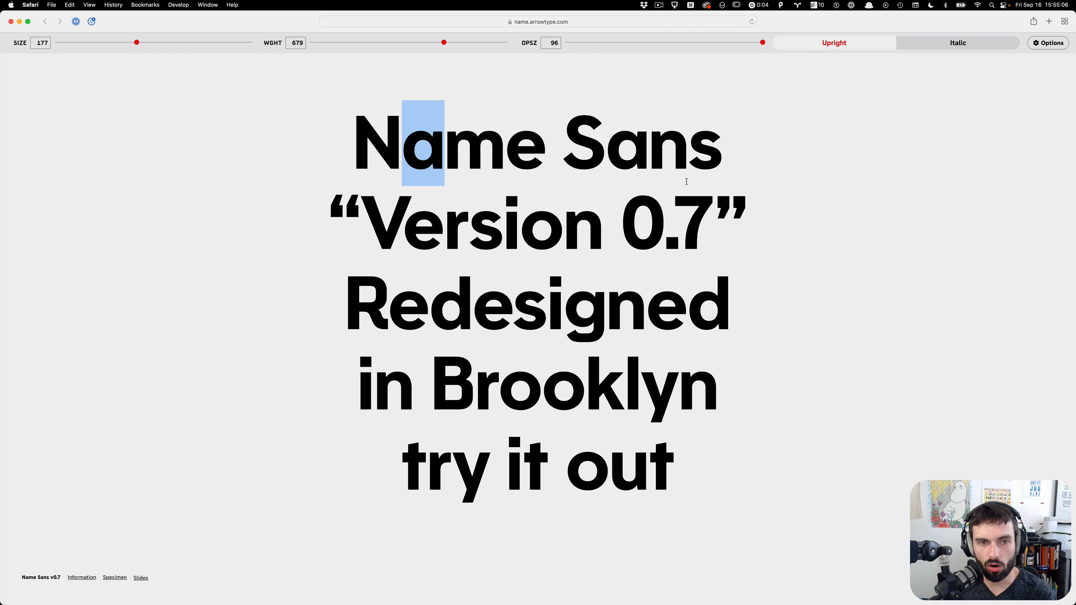
Switch to VS Code, collapse the italics scripts folder and examine the UFO font sources in the masters folder
{"action": "key", "text": "ctrl+Right"}
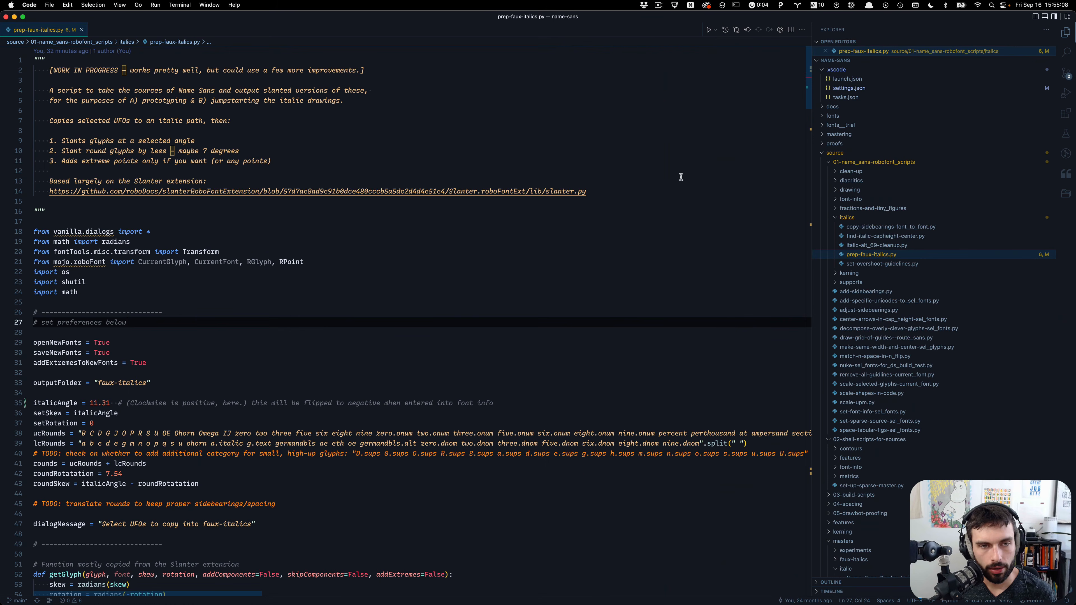
{"action": "key", "text": "ctrl+Left"}
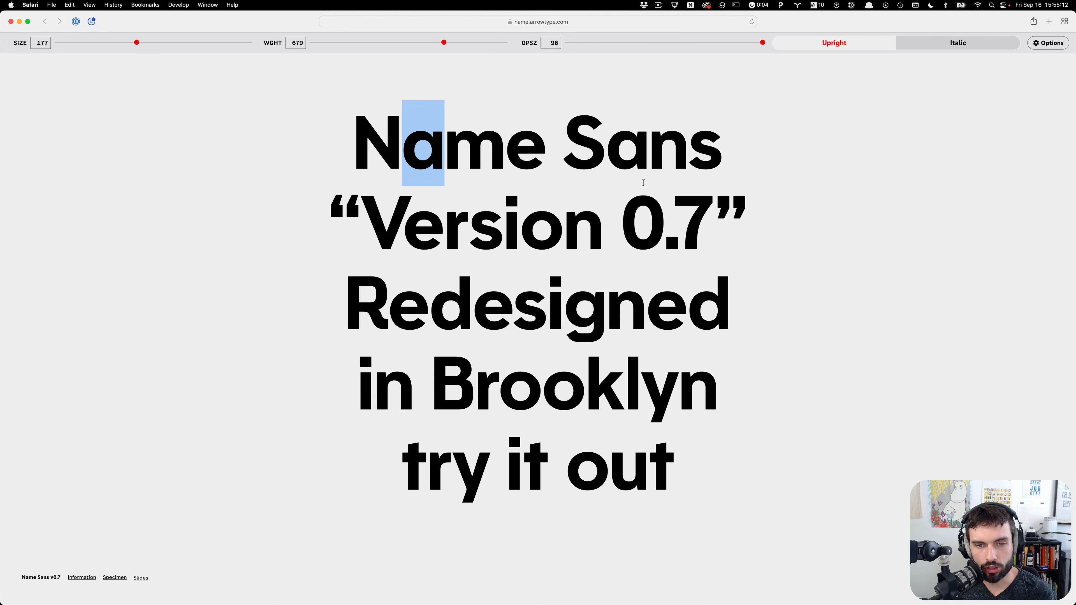
{"action": "key", "text": "ctrl+Right"}
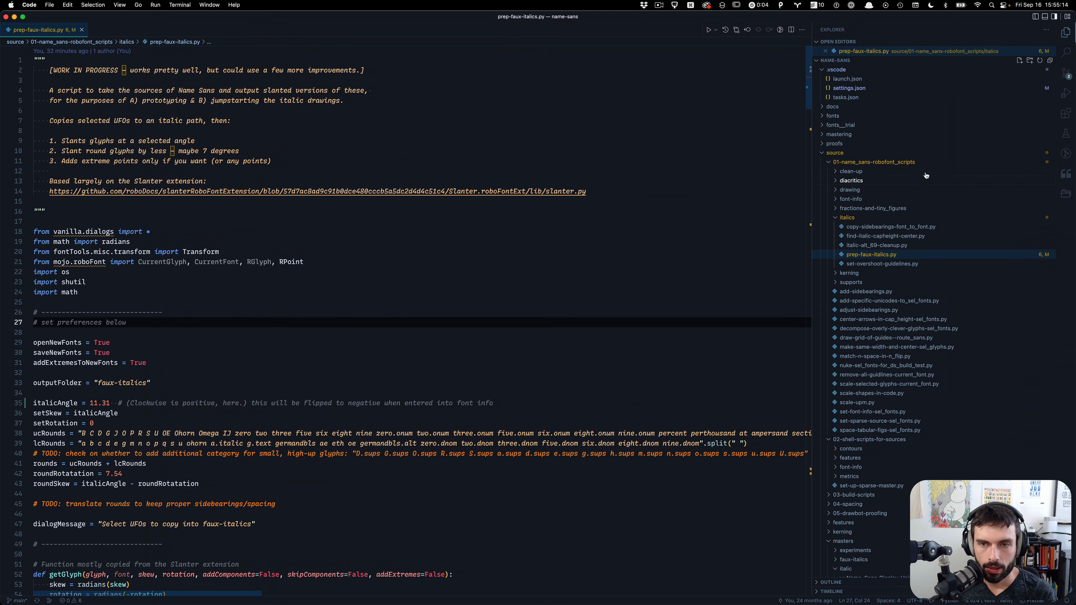
{"action": "left_click", "coordinate": [867, 218]}
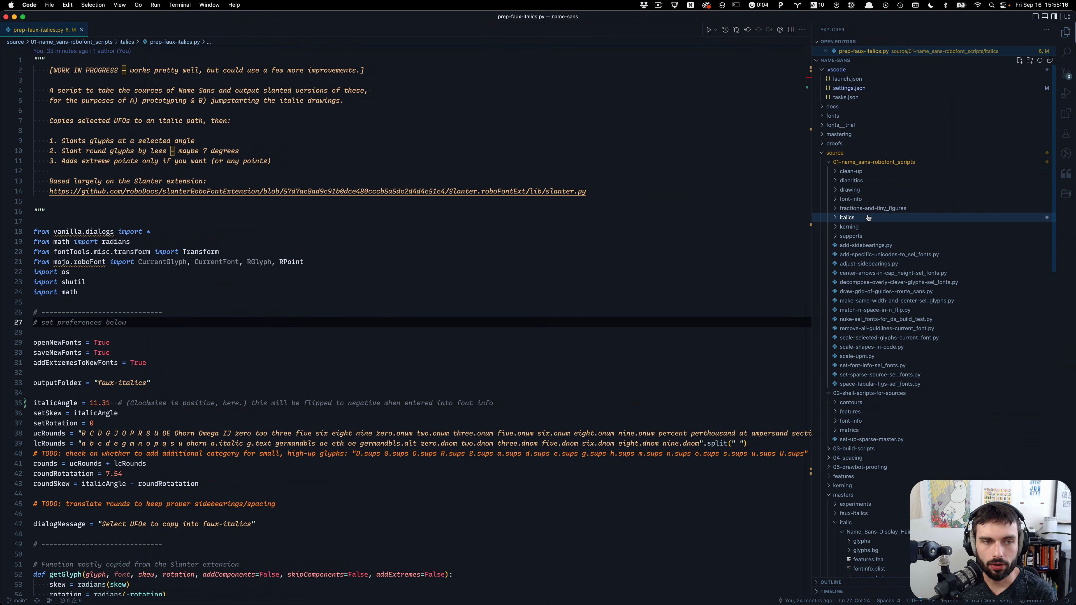
{"action": "key", "text": "ctrl+Left"}
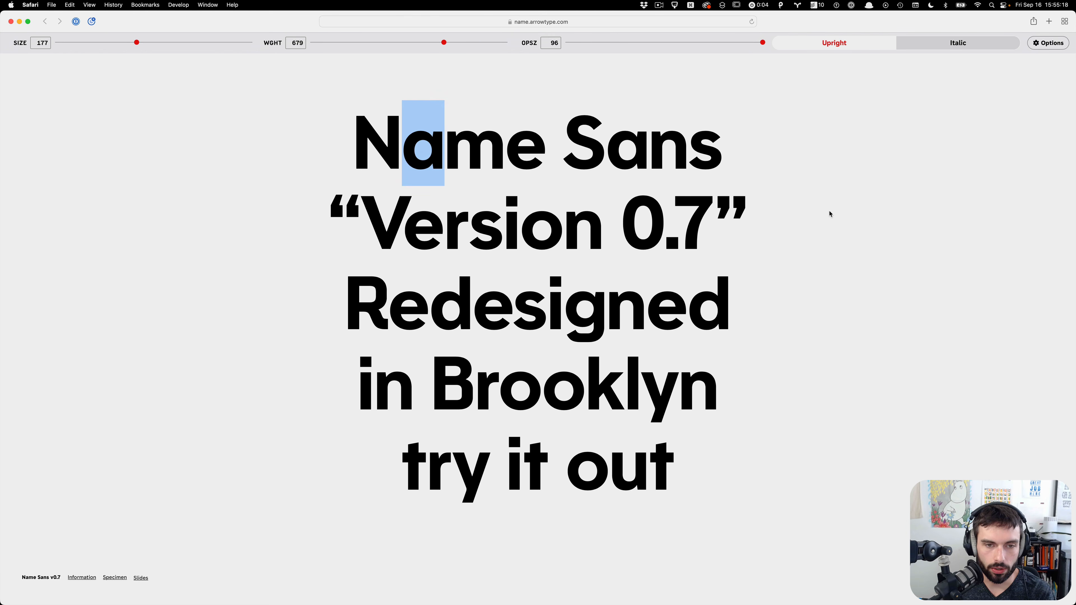
{"action": "key", "text": "ctrl+Right"}
{"action": "scroll", "coordinate": [932, 270], "scroll_direction": "down", "scroll_amount": 5}
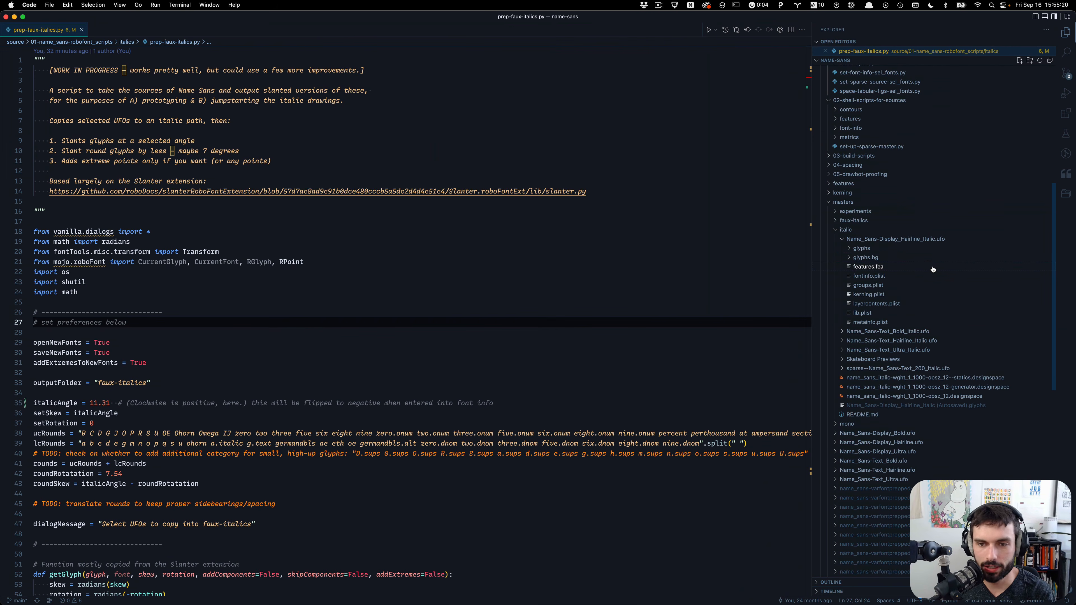
{"action": "scroll", "coordinate": [932, 269], "scroll_direction": "down", "scroll_amount": 5}
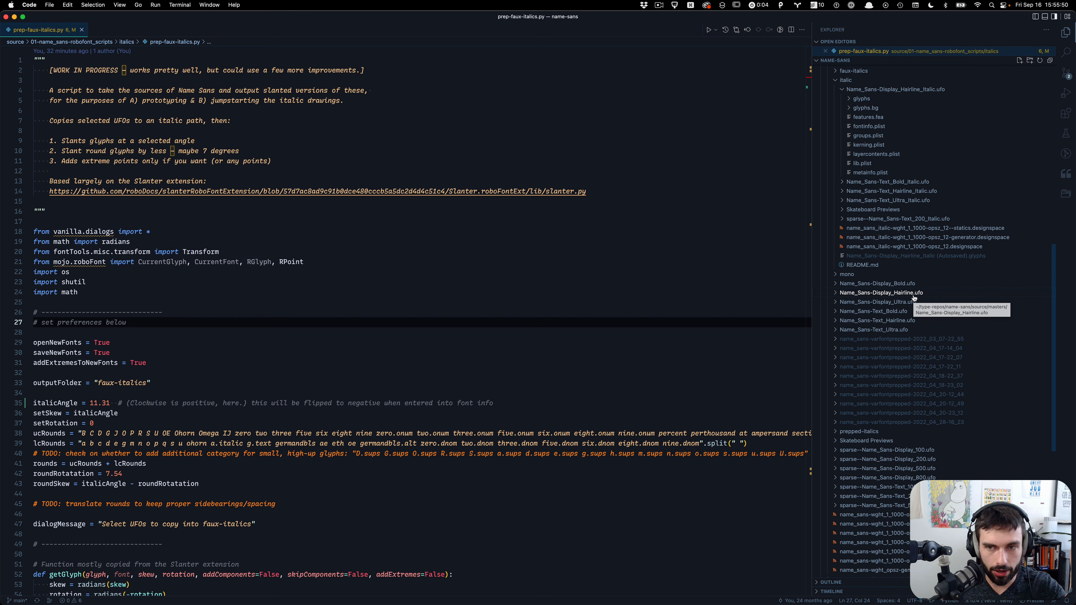
Switch back to Safari and compare the sample's weight and optical size extremes, ending at weight 283 and optical size 96
{"action": "key", "text": "ctrl+Left"}
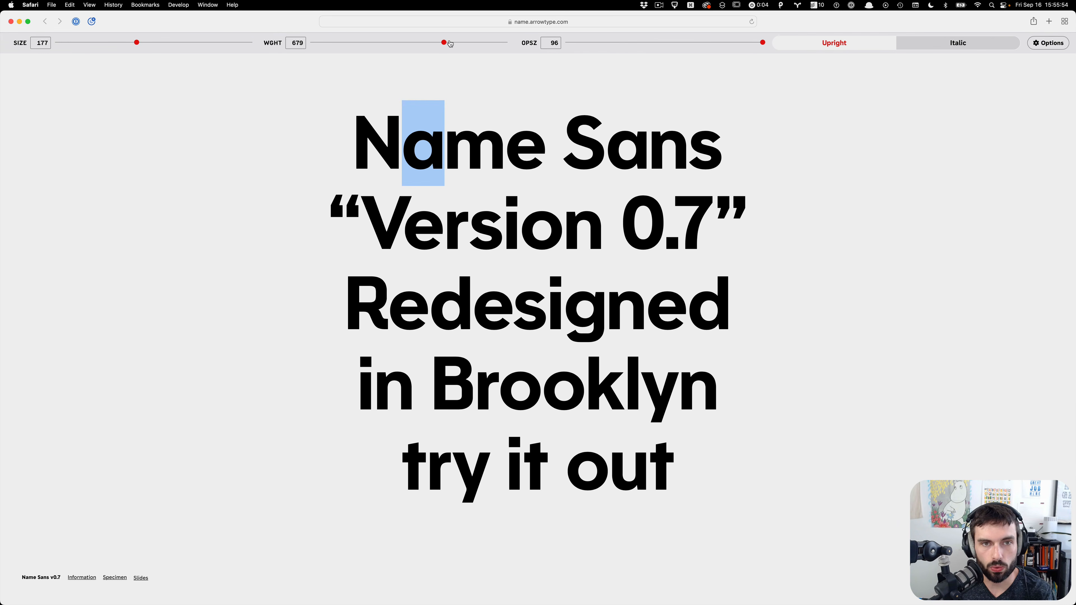
{"action": "left_click_drag", "start_coordinate": [443, 43], "coordinate": [267, 45]}
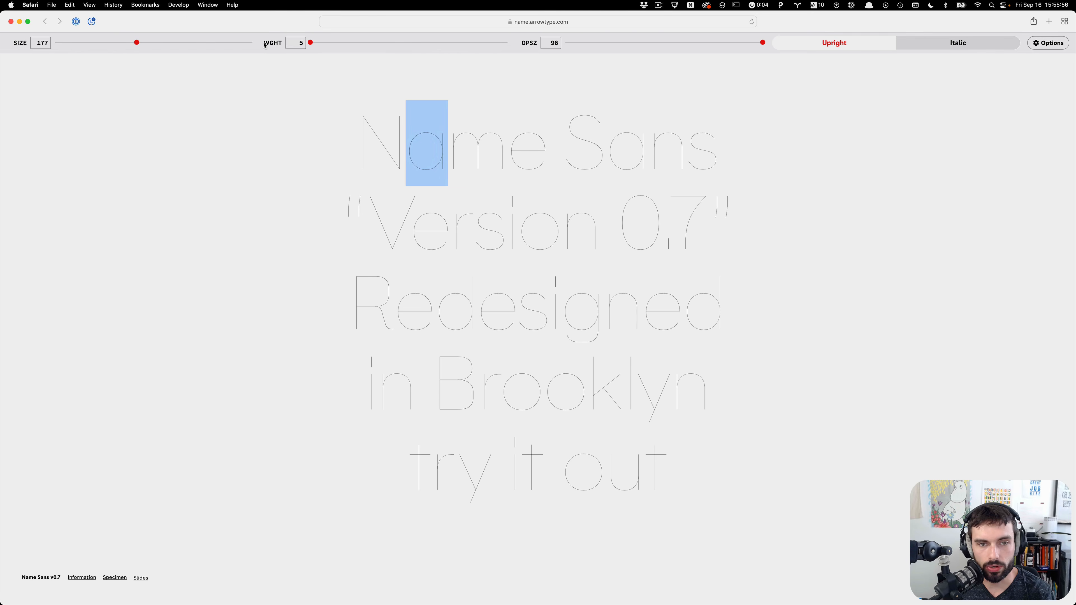
{"action": "mouse_move", "coordinate": [337, 46]}
{"action": "left_mouse_down"}
{"action": "mouse_move", "coordinate": [526, 45]}
{"action": "mouse_move", "coordinate": [339, 44]}
{"action": "left_mouse_up"}
{"action": "left_click_drag", "start_coordinate": [301, 44], "coordinate": [431, 61]}
{"action": "left_click_drag", "start_coordinate": [763, 43], "coordinate": [586, 44]}
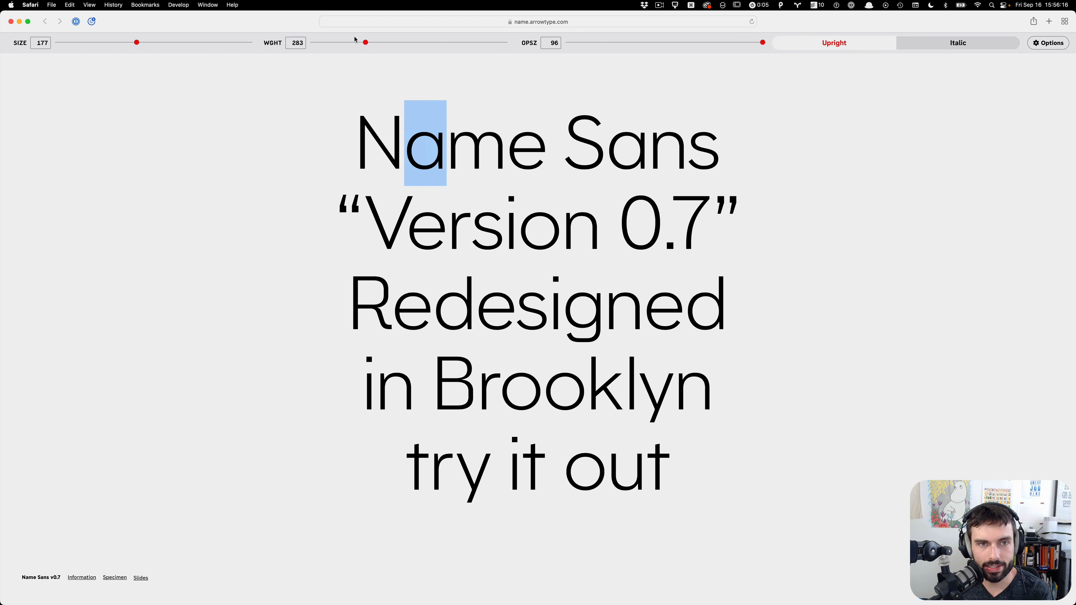
Compare the sample's weight from its lightest to its heaviest extreme, ending at weight 336
{"action": "left_click_drag", "start_coordinate": [366, 44], "coordinate": [245, 47]}
{"action": "left_click_drag", "start_coordinate": [311, 43], "coordinate": [629, 69]}
{"action": "left_click_drag", "start_coordinate": [486, 58], "coordinate": [385, 45]}
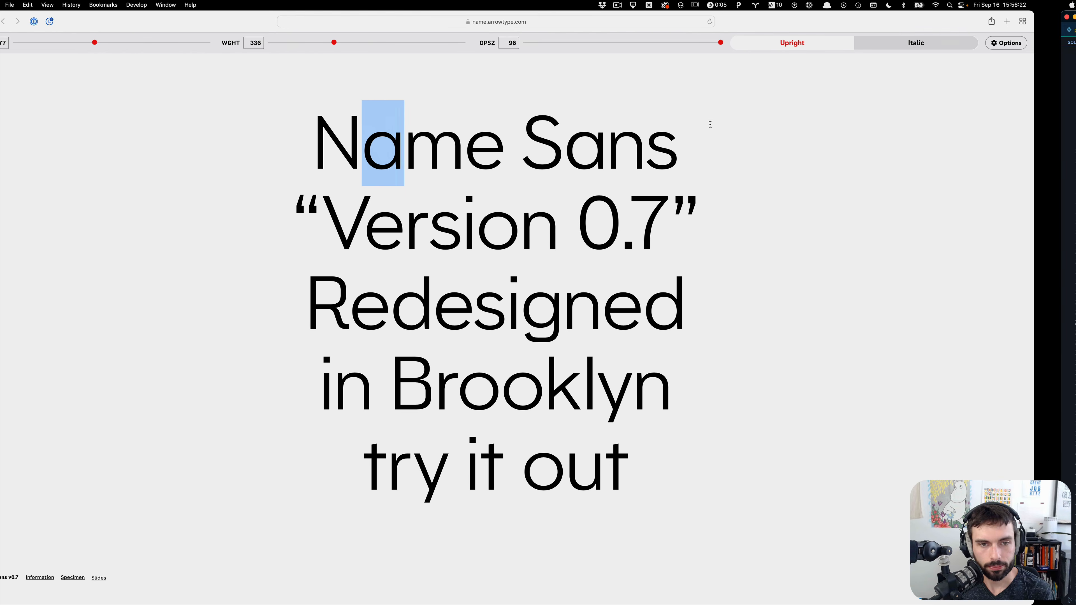
Switch to VS Code, select the masters from Name_Sans-Display_Bold.ufo through Name_Sans-Text_Ultra.ufo and reveal them in Finder
{"action": "key", "text": "ctrl+Right"}
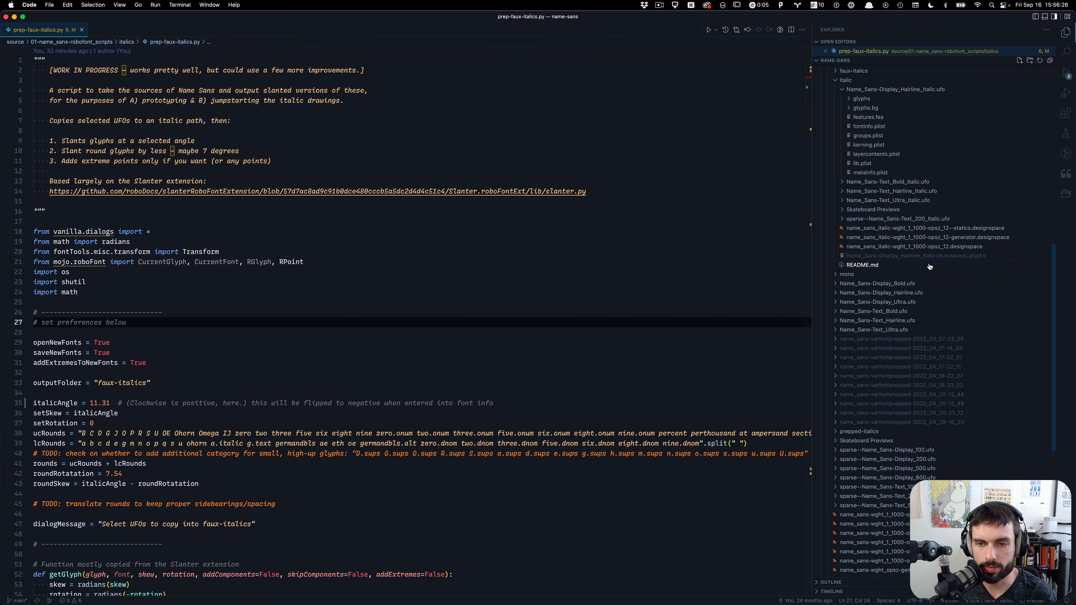
{"action": "left_click", "coordinate": [888, 331]}
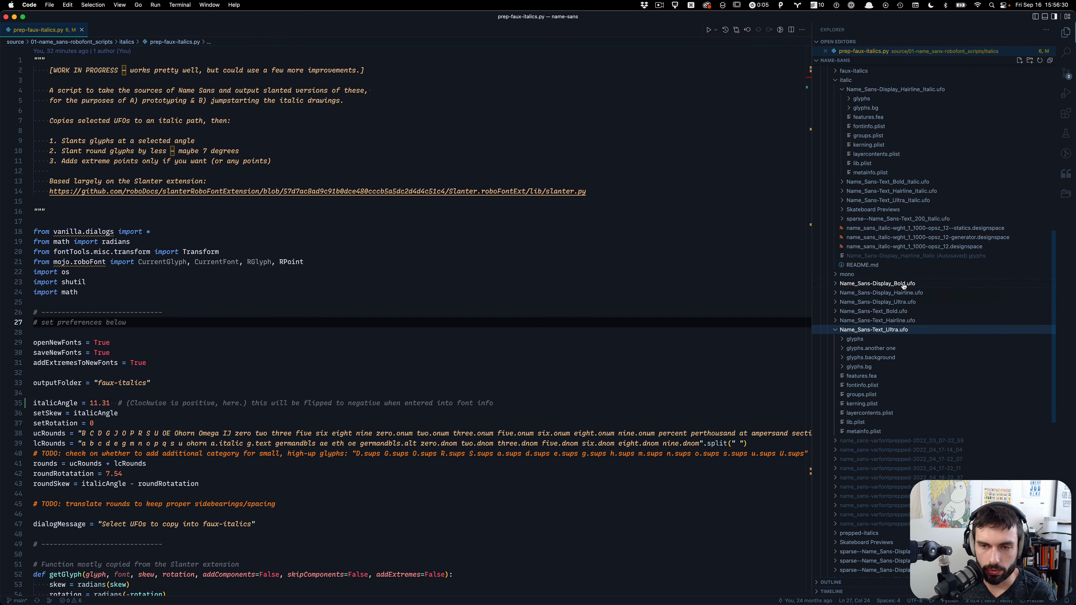
{"action": "left_click", "coordinate": [902, 284], "text": "shift"}
{"action": "key", "text": "super+alt+r"}
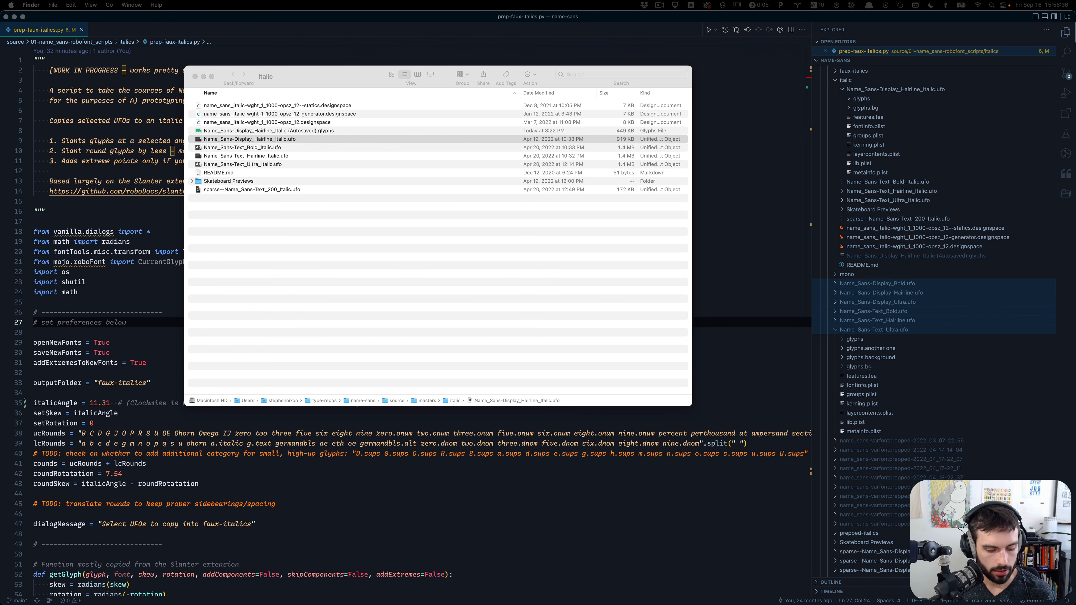
{"action": "left_click_drag", "start_coordinate": [1, 322], "coordinate": [505, 29]}
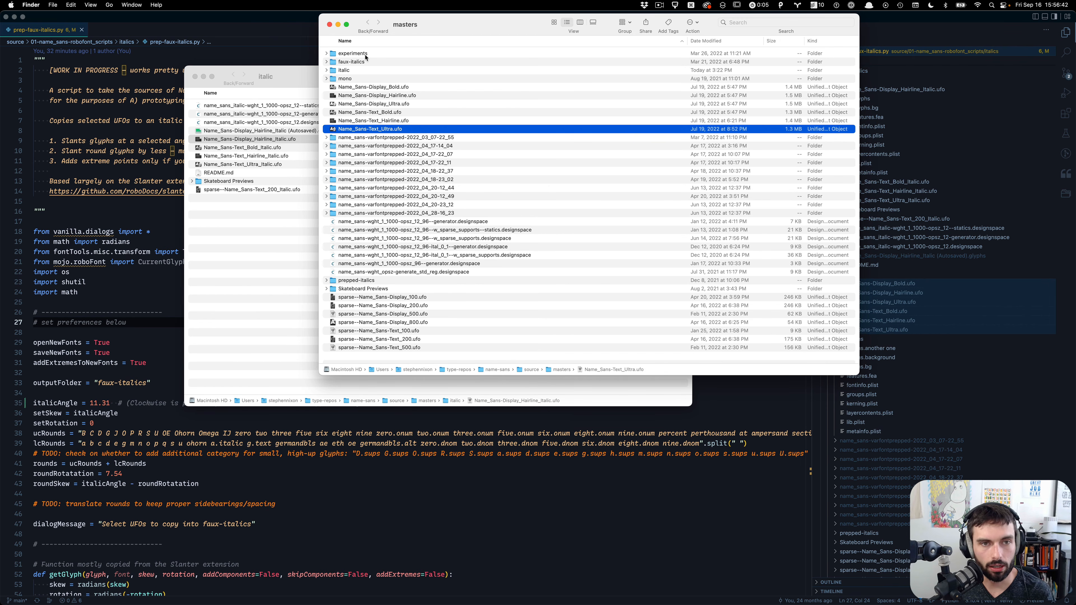
Preview the glyphs of Name_Sans-Display_Bold.ufo and Name_Sans-Display_Hairline.ufo, keeping the file list uncovered
{"action": "left_click", "coordinate": [365, 88]}
{"action": "key", "text": "space"}
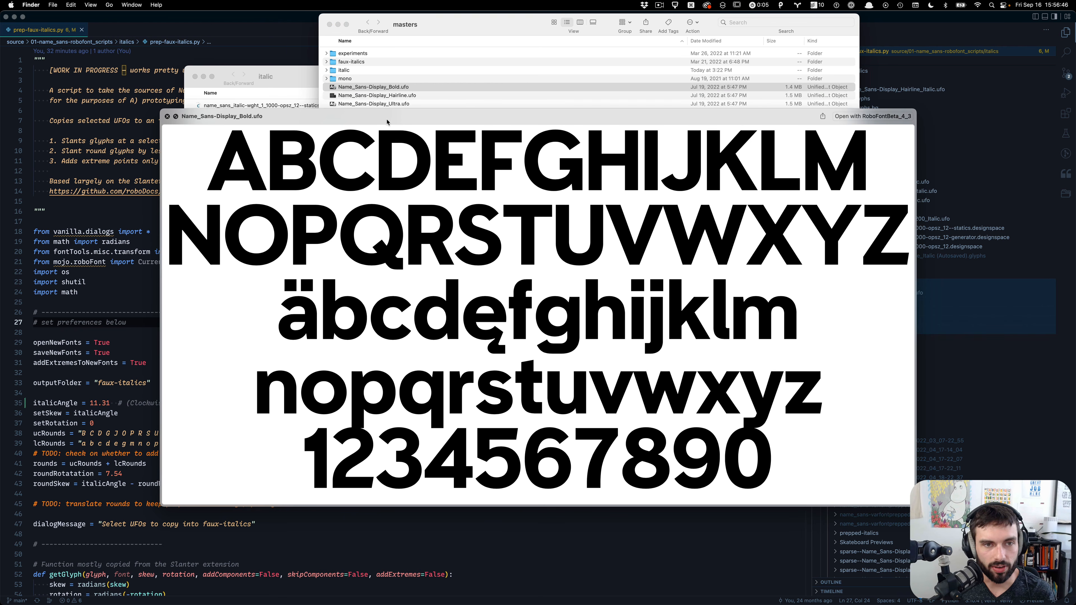
{"action": "left_click_drag", "start_coordinate": [387, 122], "coordinate": [388, 209]}
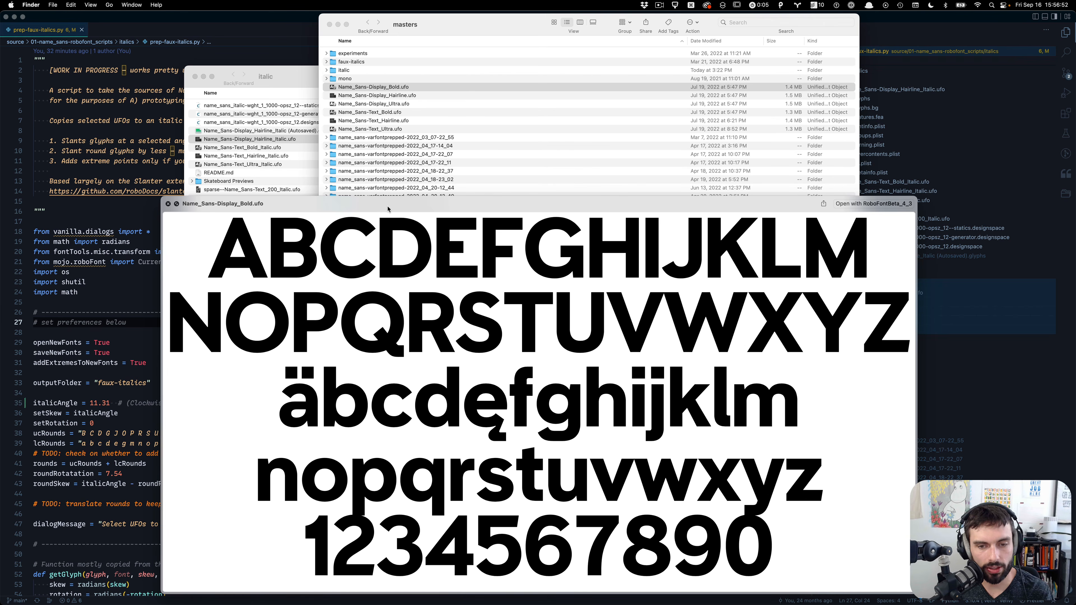
{"action": "key", "text": "Down"}
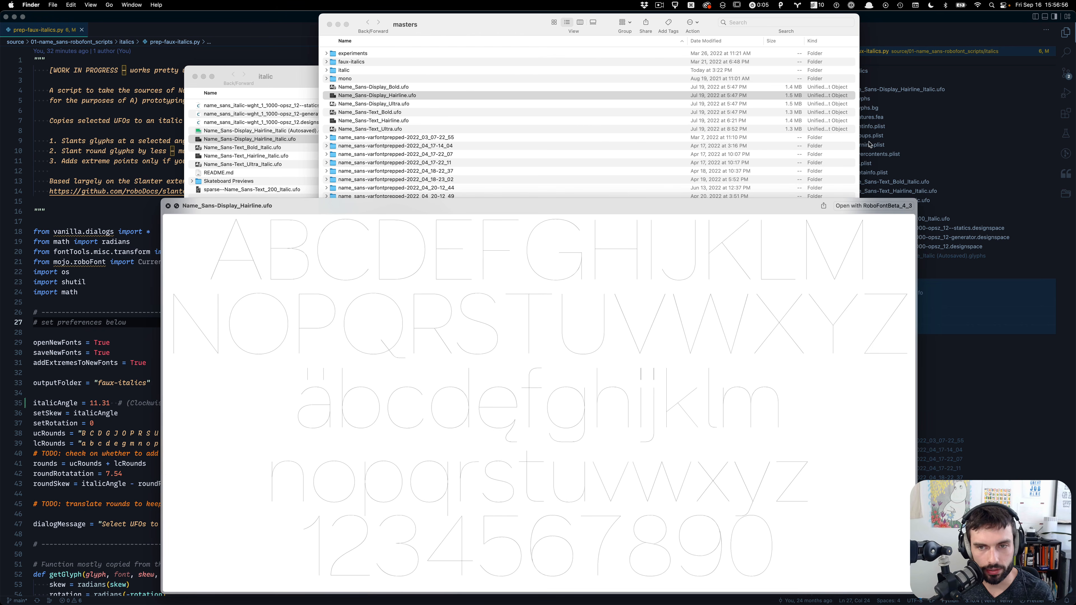
{"action": "left_click_drag", "start_coordinate": [917, 201], "coordinate": [989, 106]}
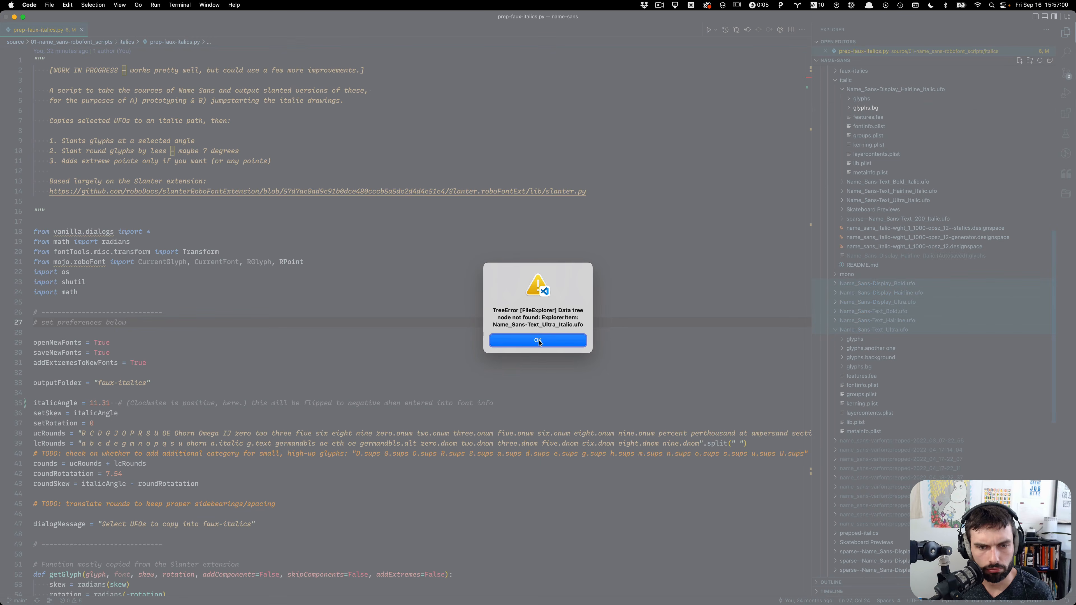
{"action": "left_click", "coordinate": [541, 340]}
{"action": "key", "text": "super+Tab"}
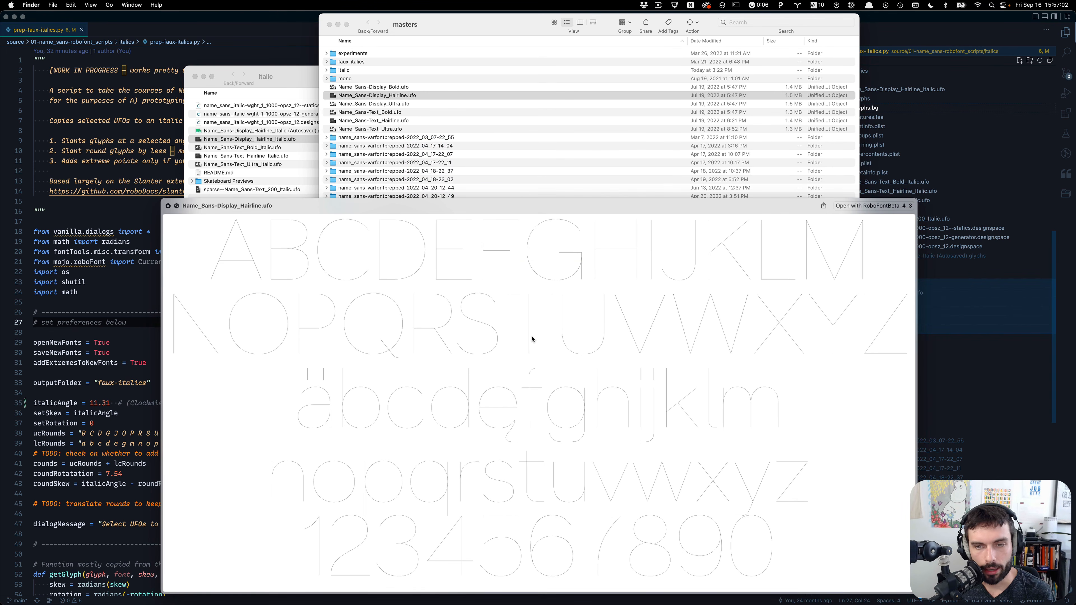
Preview the Display Ultra, Text Bold and Text Hairline masters in turn, ending on Name_Sans-Text_Ultra.ufo with the preview closed
{"action": "key", "text": "Down"}
{"action": "key", "text": "Down"}
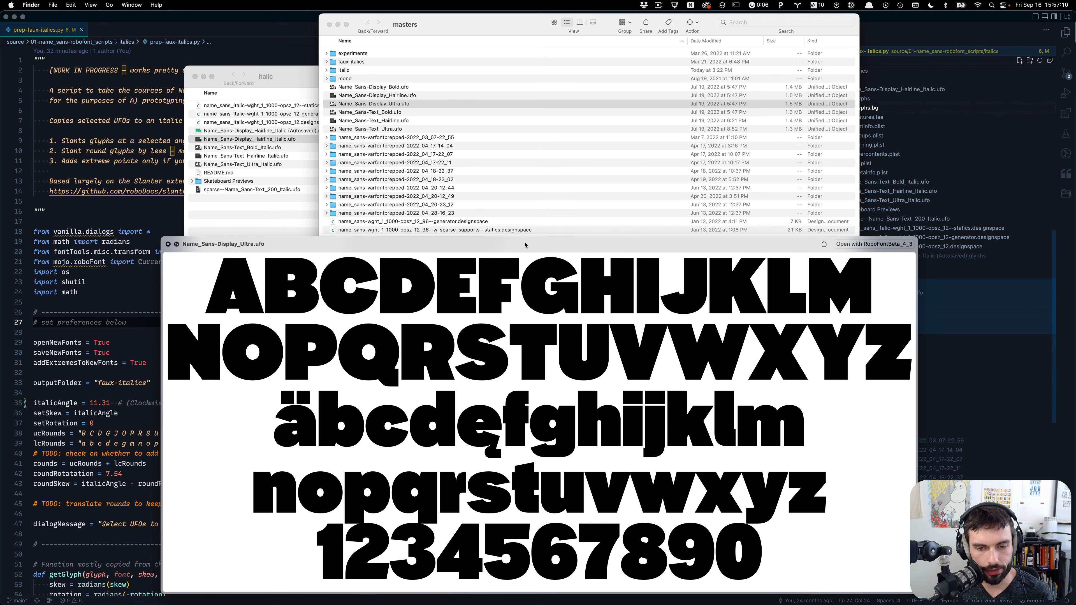
{"action": "key", "text": "Down"}
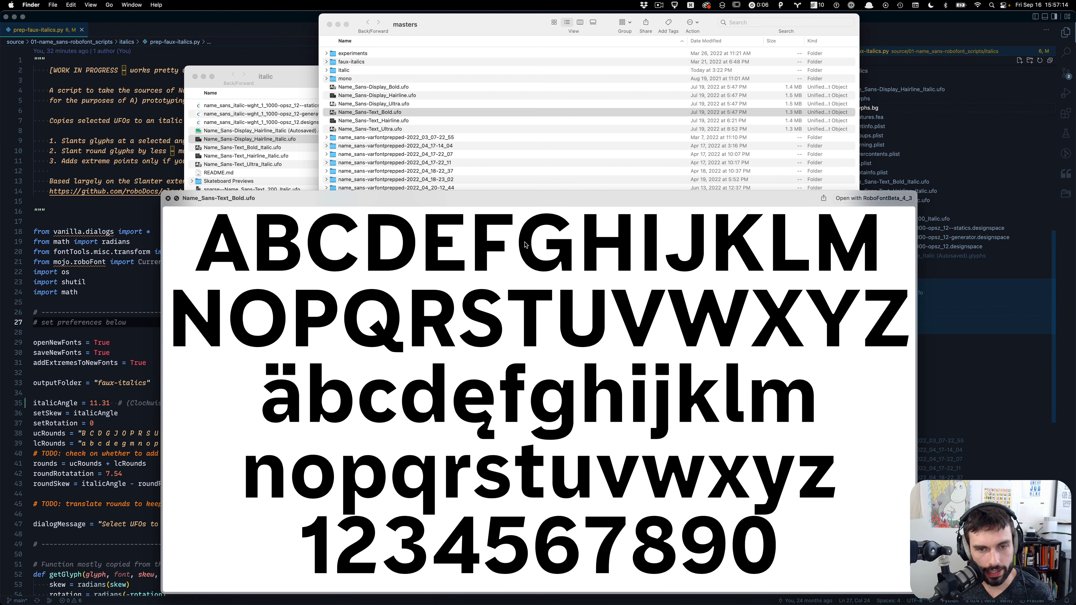
{"action": "key", "text": "Down"}
{"action": "key", "text": "Down"}
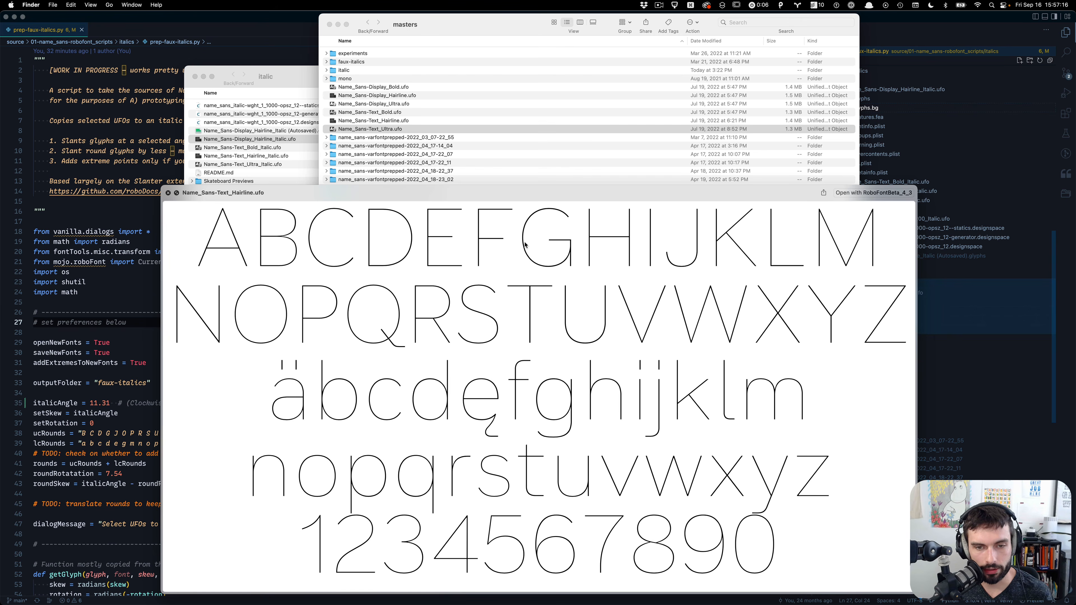
{"action": "key", "text": "space"}
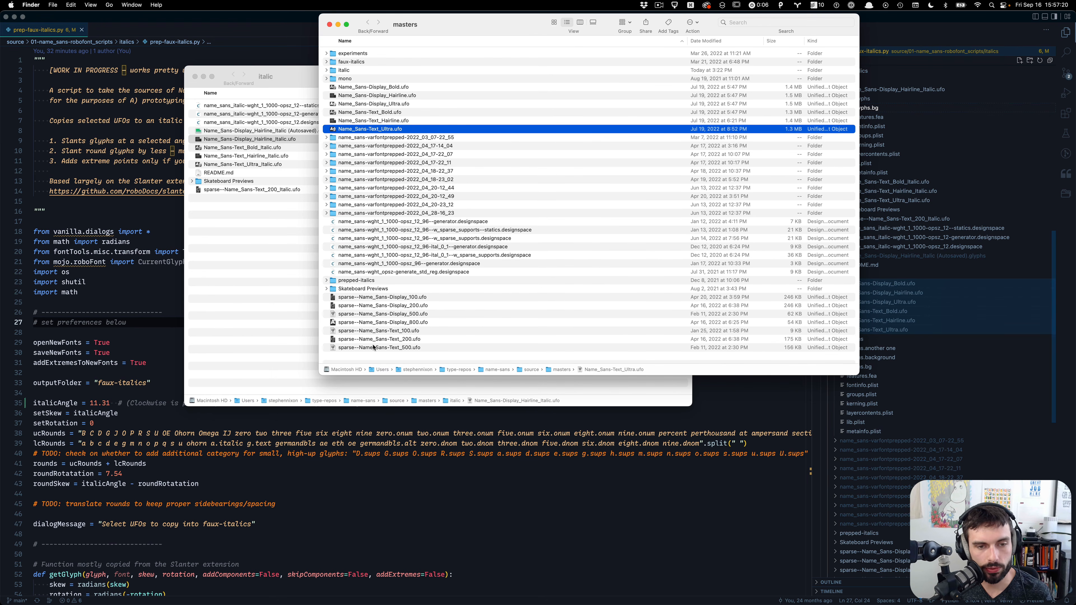
Compare the preview of sparse--Name_Sans-Display_500.ufo with the full Display Bold and Display Hairline masters
{"action": "left_click", "coordinate": [389, 315]}
{"action": "key", "text": "space"}
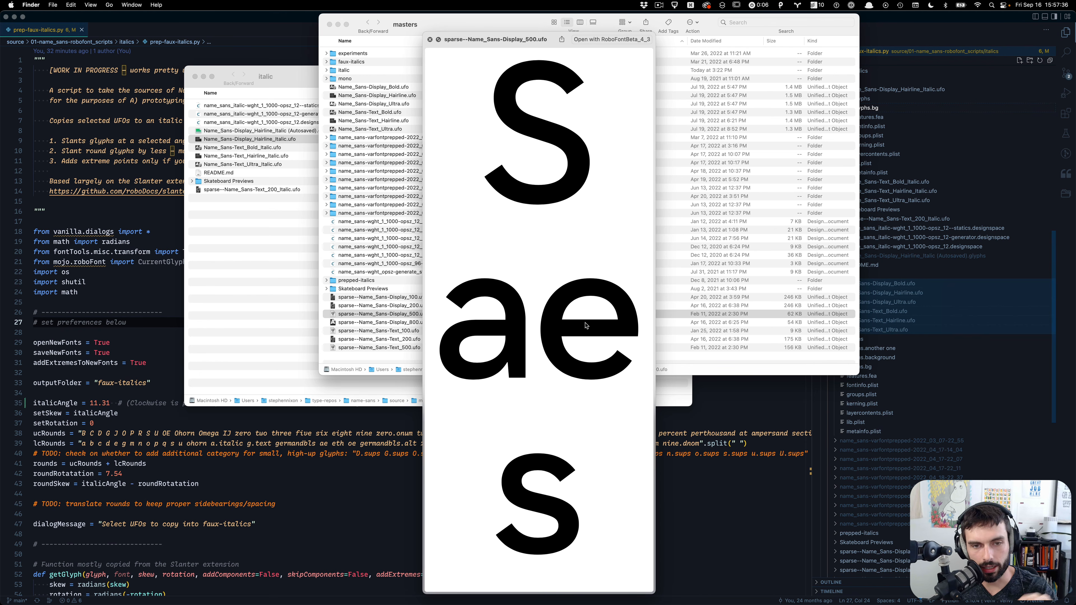
{"action": "left_click", "coordinate": [383, 87]}
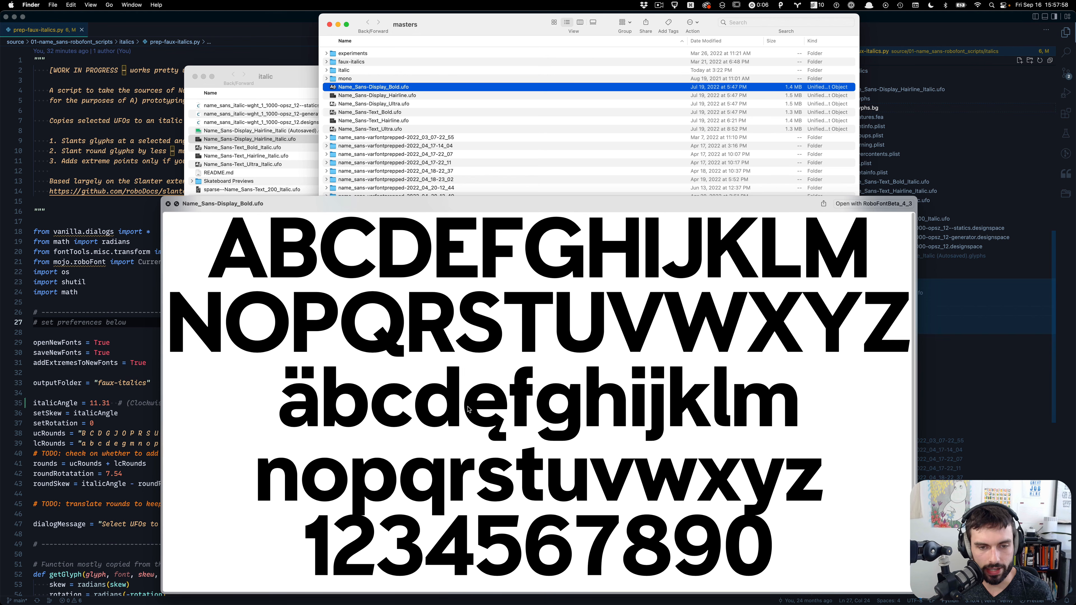
{"action": "left_click", "coordinate": [404, 96]}
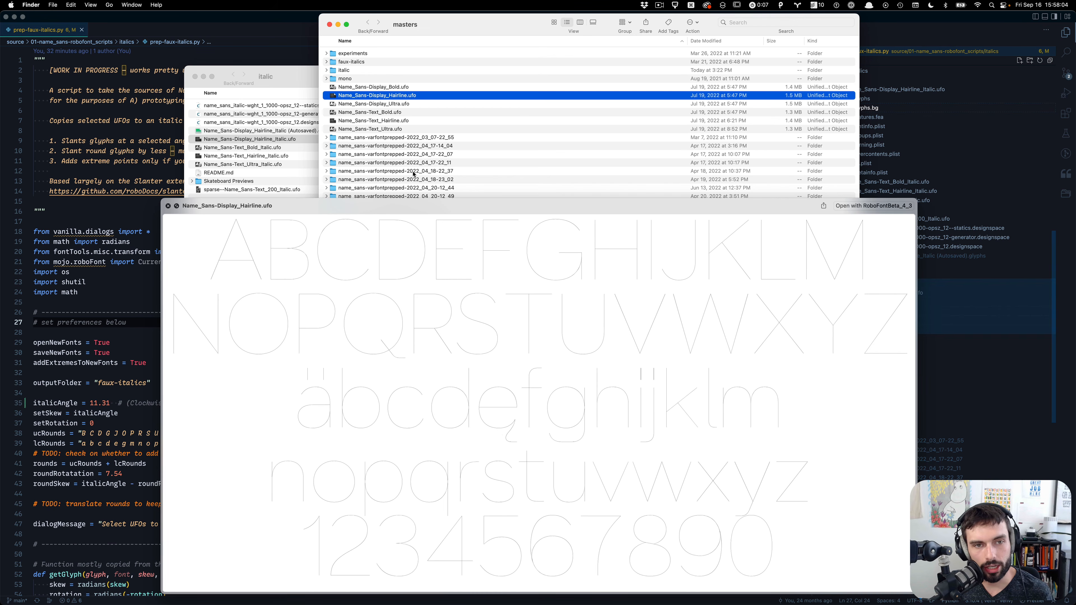
{"action": "left_click", "coordinate": [168, 206]}
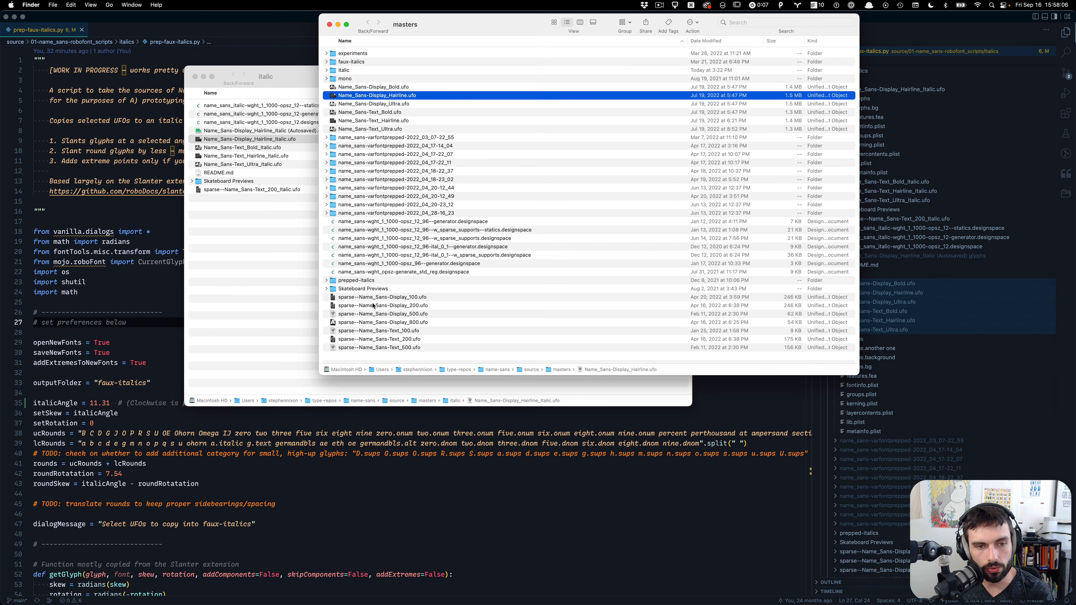
Preview the sparse Display 500, 200 and 100 masters in turn to examine which glyphs each contains
{"action": "left_click", "coordinate": [386, 314]}
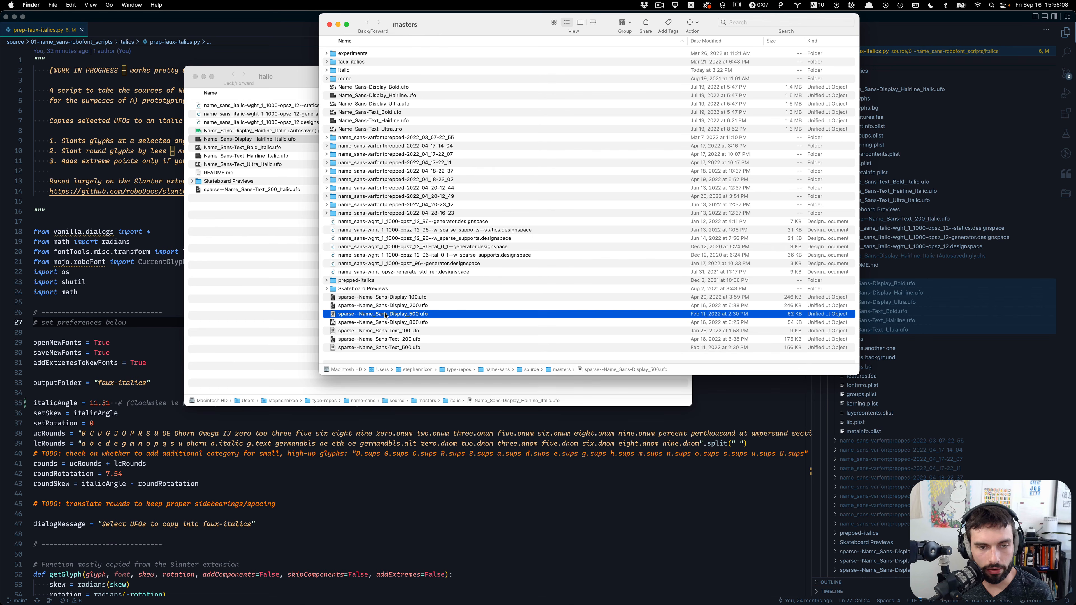
{"action": "key", "text": "space"}
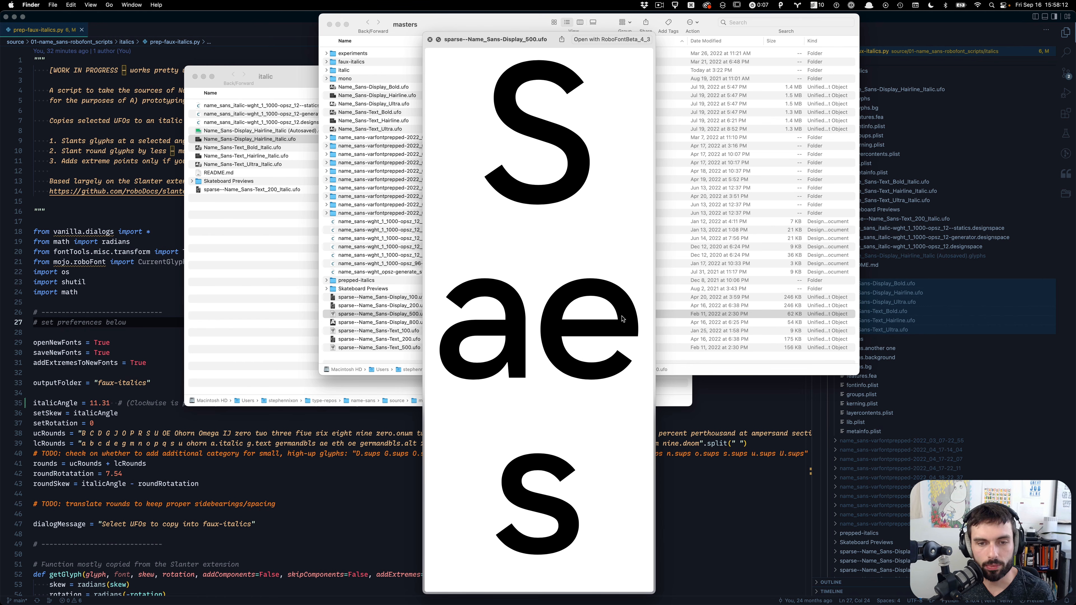
{"action": "key", "text": "Up"}
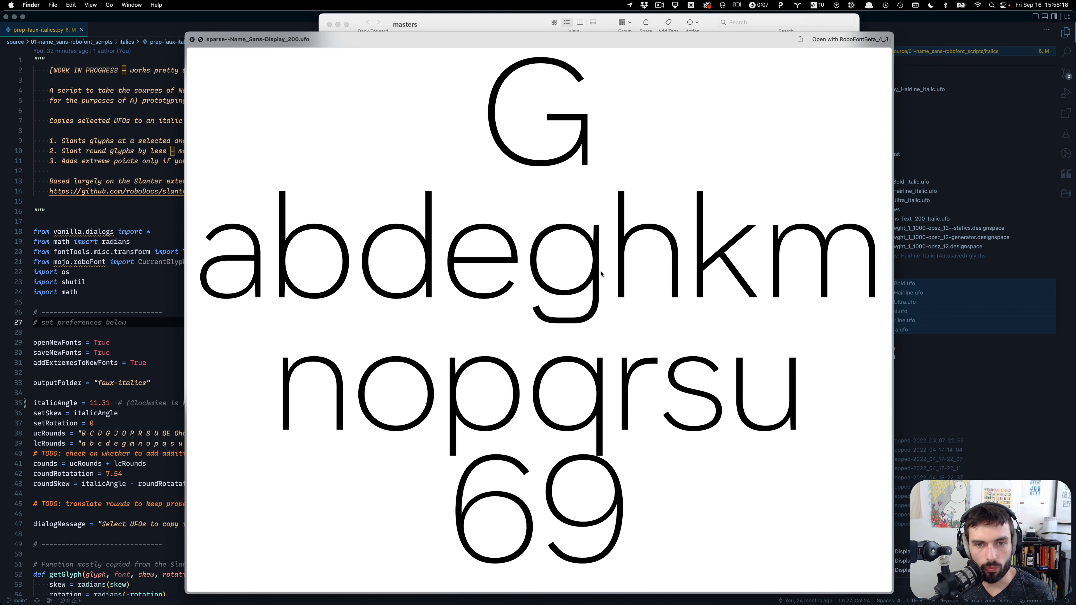
{"action": "key", "text": "Up"}
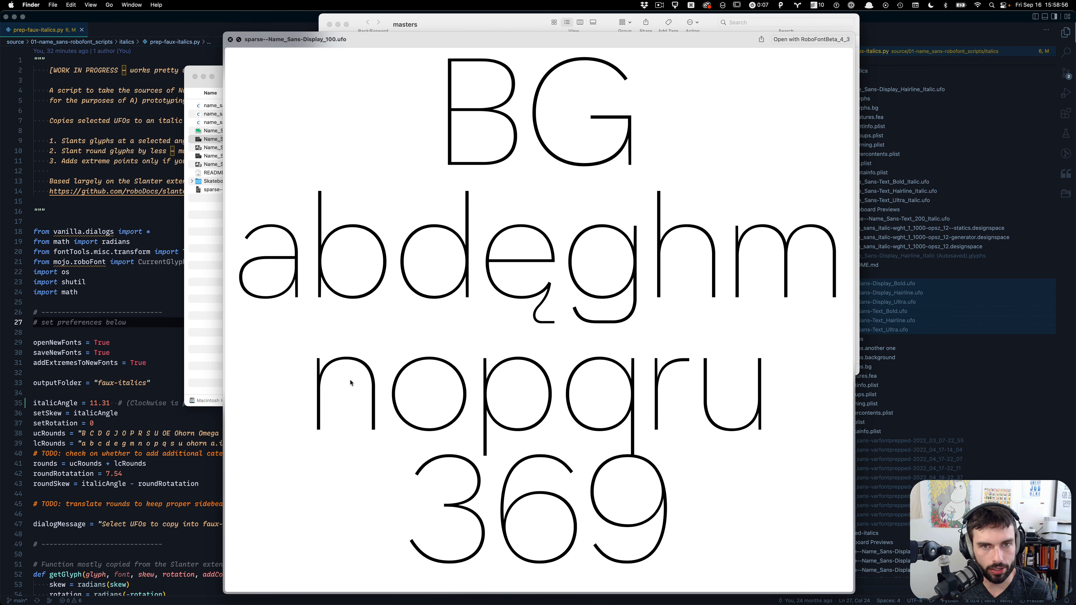
{"action": "key", "text": "space"}
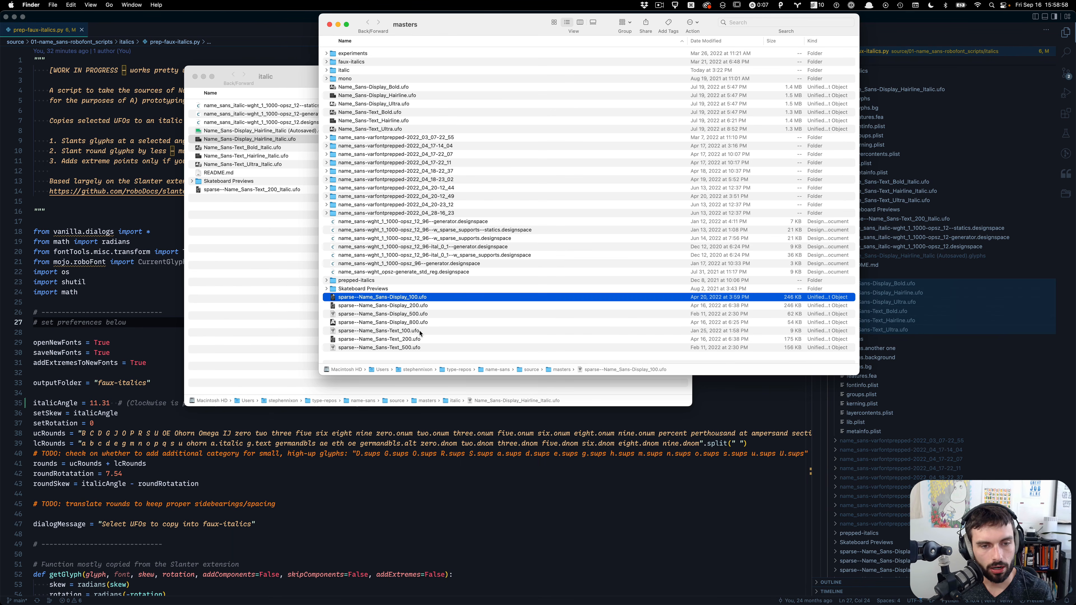
Preview the sparse Text 100, 200 and 500 masters, returning to sparse--Name_Sans-Text_200.ufo before closing the preview
{"action": "left_click", "coordinate": [420, 333]}
{"action": "key", "text": "space"}
{"action": "key", "text": "Down"}
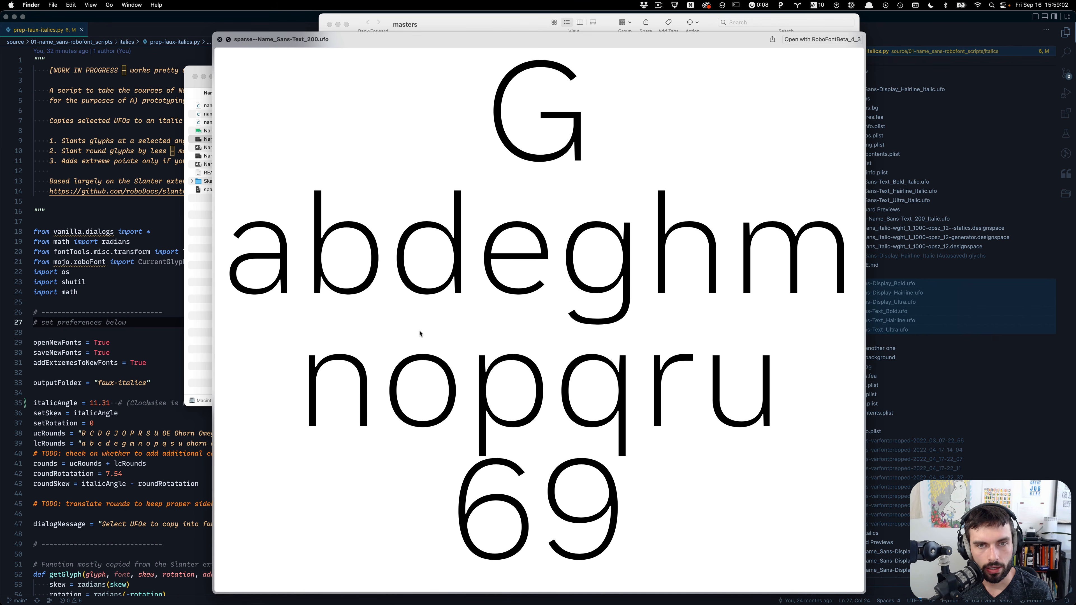
{"action": "key", "text": "Down"}
{"action": "key", "text": "Up"}
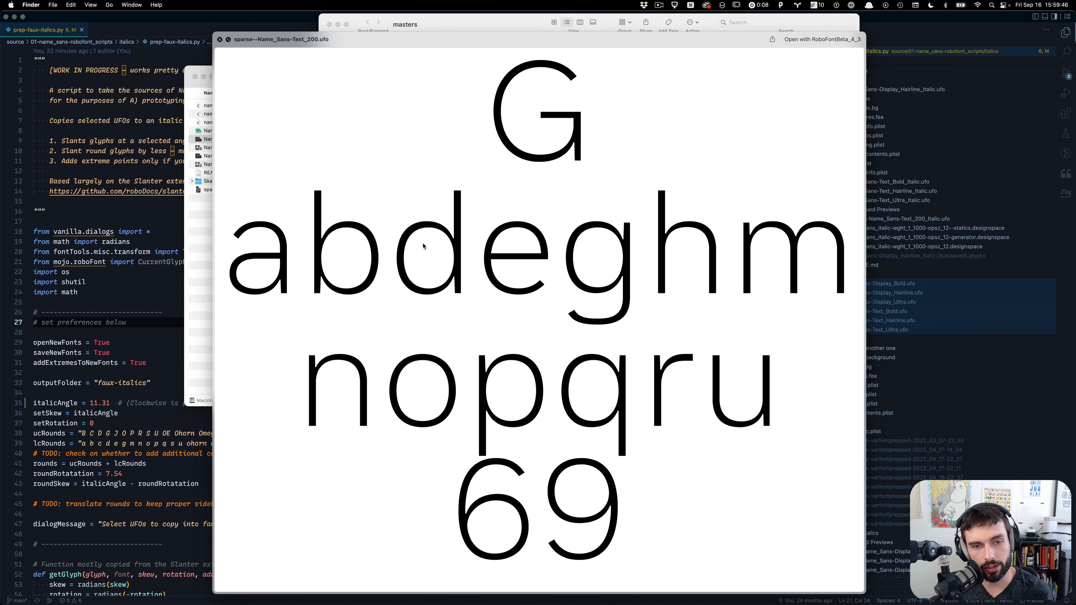
{"action": "key", "text": "space"}
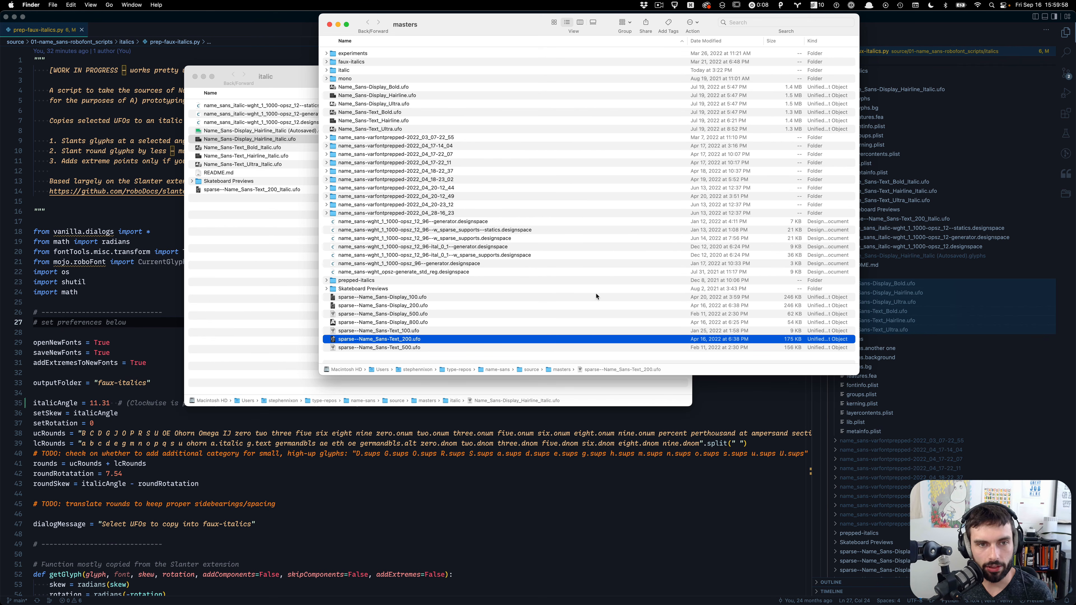
Return to VS Code, collapse Name_Sans-Text_Ultra.ufo, expand the faux-italics folder in masters and reveal it in Finder
{"action": "left_click", "coordinate": [606, 525]}
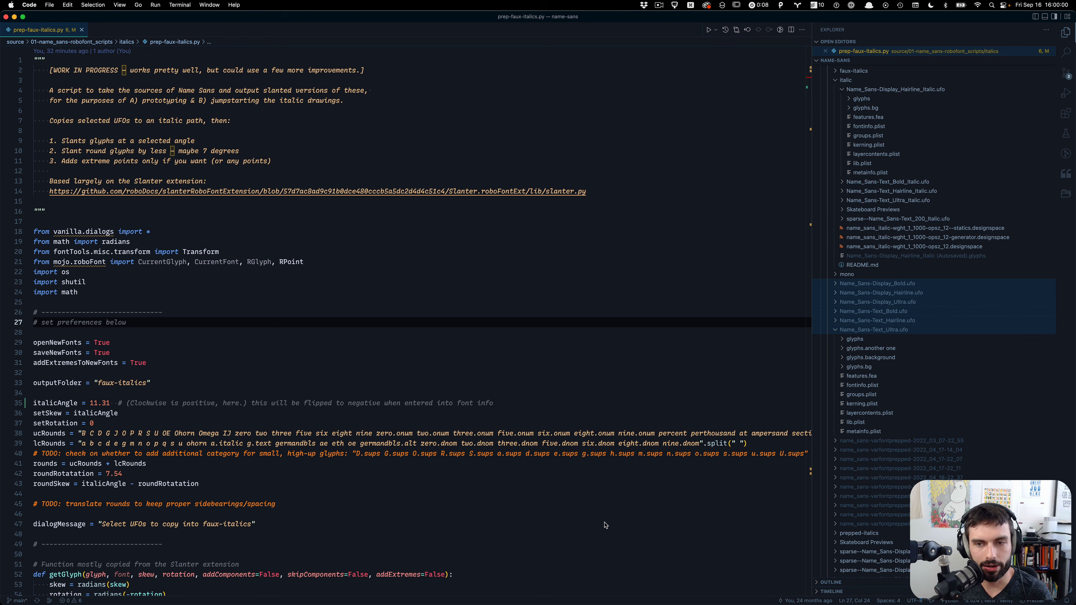
{"action": "left_click", "coordinate": [833, 331]}
{"action": "scroll", "coordinate": [905, 332], "scroll_direction": "up", "scroll_amount": 10}
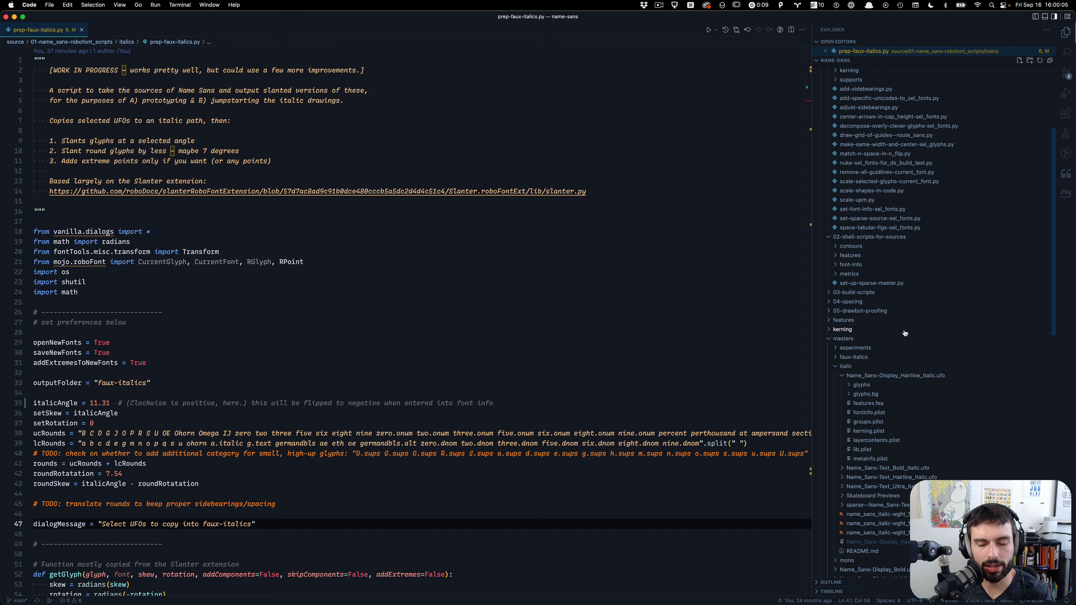
{"action": "left_click", "coordinate": [863, 358]}
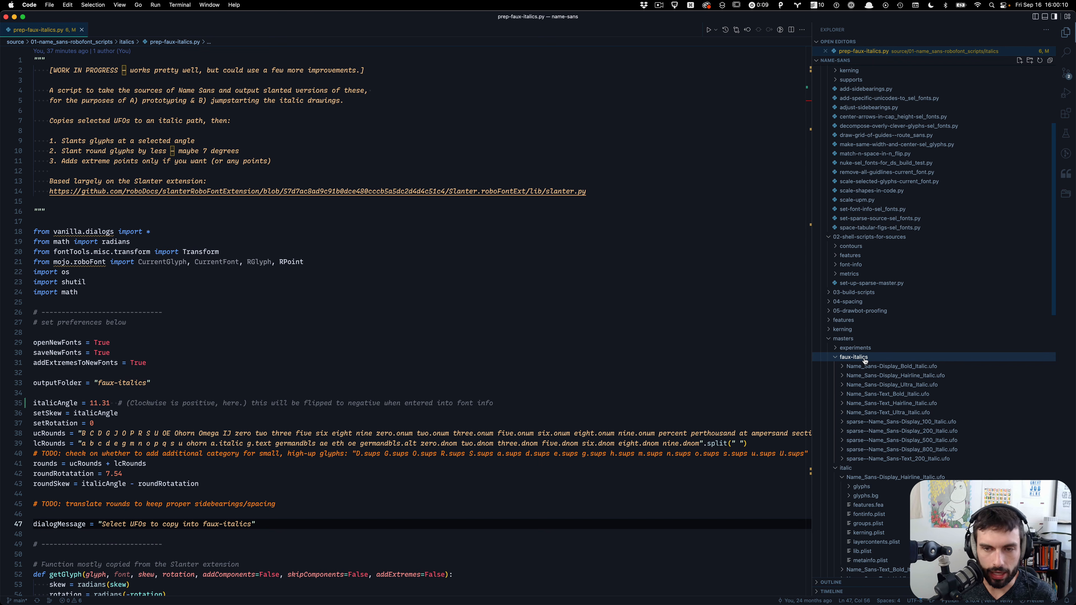
{"action": "key", "text": "alt+super+r"}
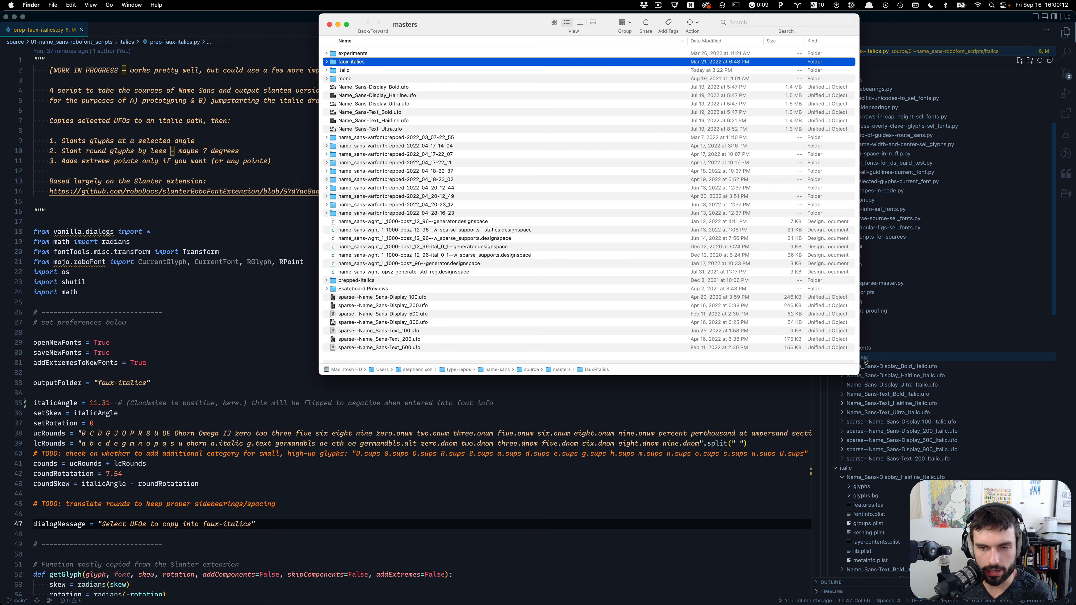
Make the masters window taller, move it off the code and examine the glyph-slanting functions in prep-faux-italics.py
{"action": "left_click_drag", "start_coordinate": [855, 394], "coordinate": [858, 518]}
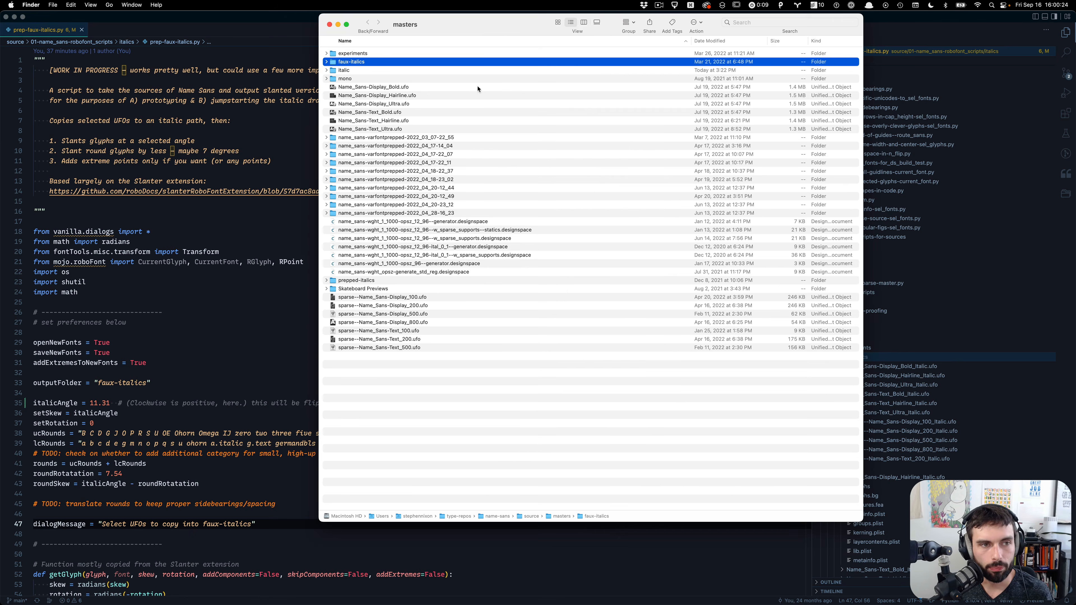
{"action": "left_click_drag", "start_coordinate": [480, 23], "coordinate": [652, 242]}
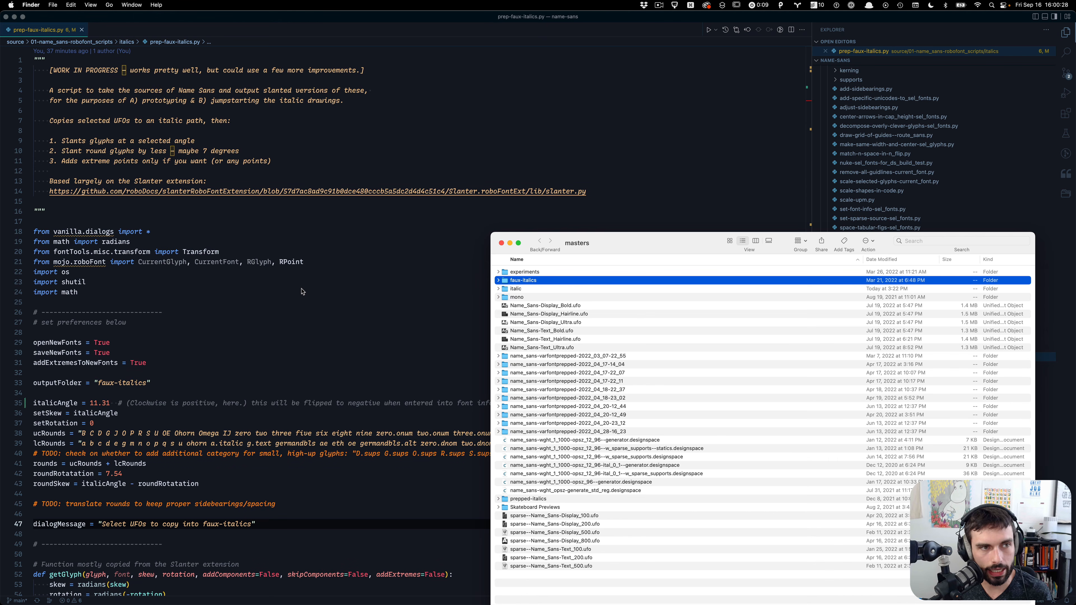
{"action": "scroll", "coordinate": [302, 291], "scroll_direction": "down", "scroll_amount": 15}
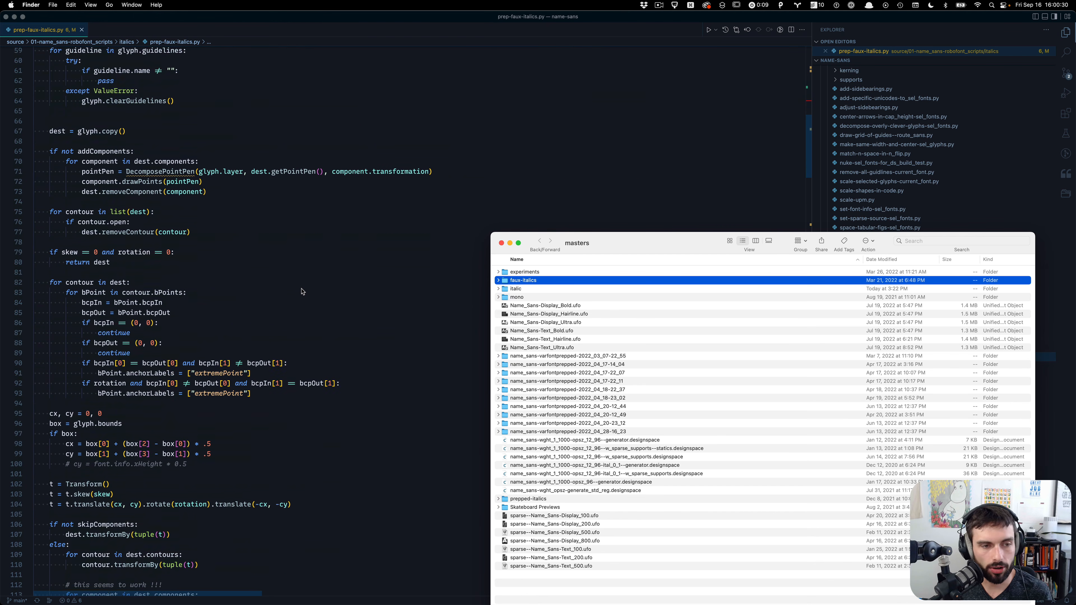
{"action": "scroll", "coordinate": [303, 291], "scroll_direction": "down", "scroll_amount": 2}
{"action": "scroll", "coordinate": [303, 291], "scroll_direction": "down", "scroll_amount": 4}
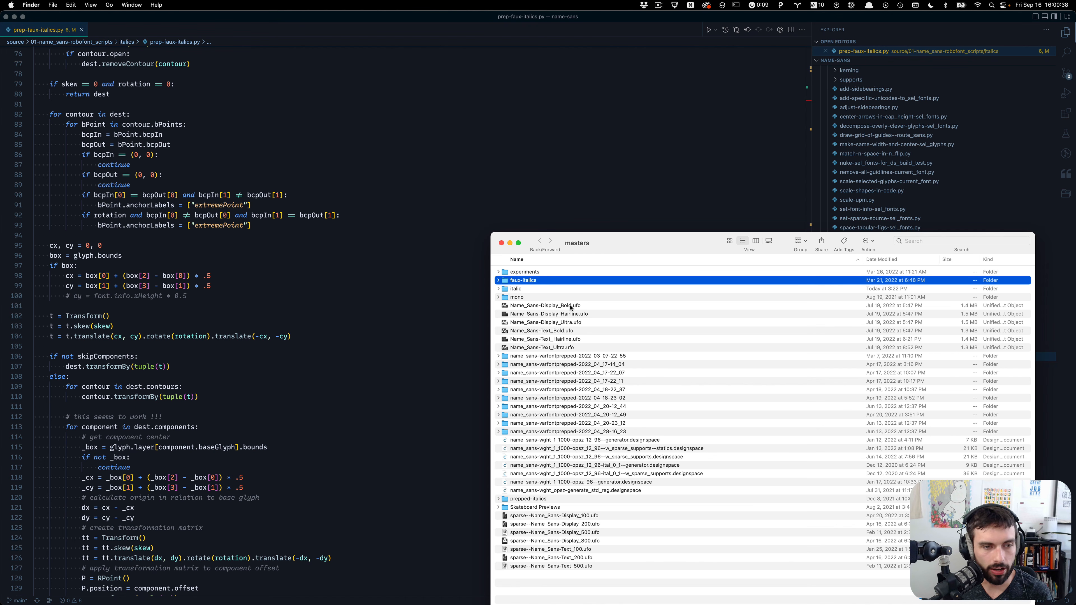
{"action": "scroll", "coordinate": [286, 288], "scroll_direction": "down", "scroll_amount": 20}
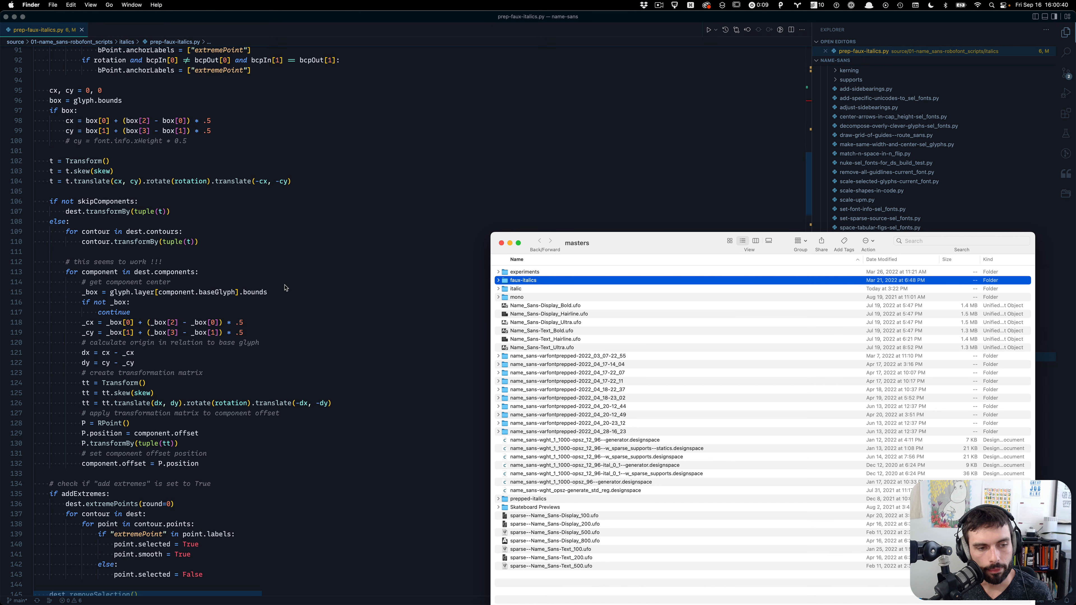
Examine the round-offset, overshoot-guideline, flipped-component and italic-offset functions in prep-faux-italics.py
{"action": "scroll", "coordinate": [286, 288], "scroll_direction": "down", "scroll_amount": 9}
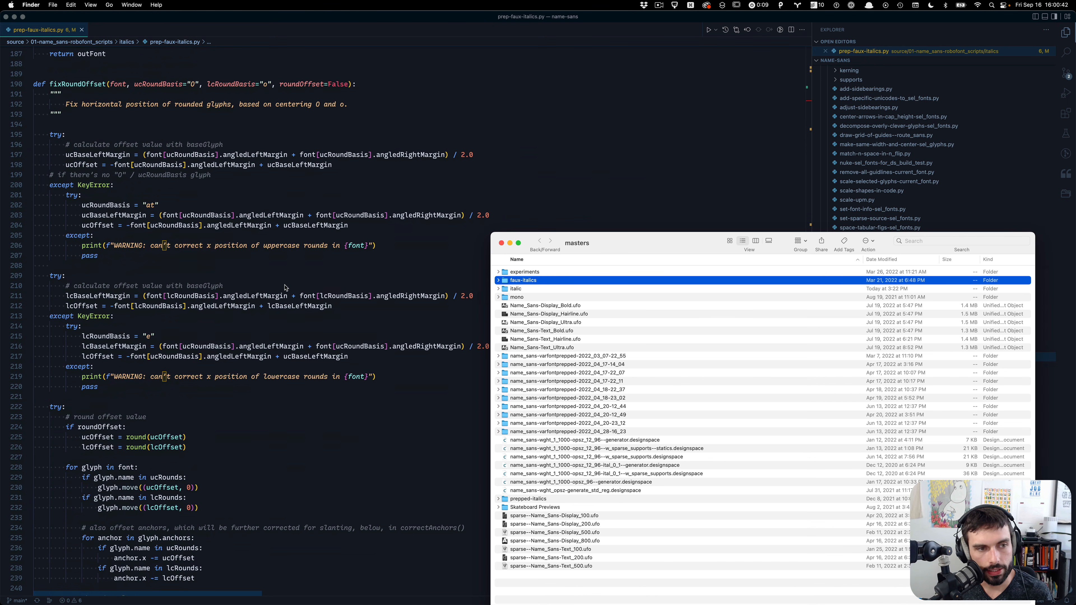
{"action": "scroll", "coordinate": [284, 179], "scroll_direction": "down", "scroll_amount": 13}
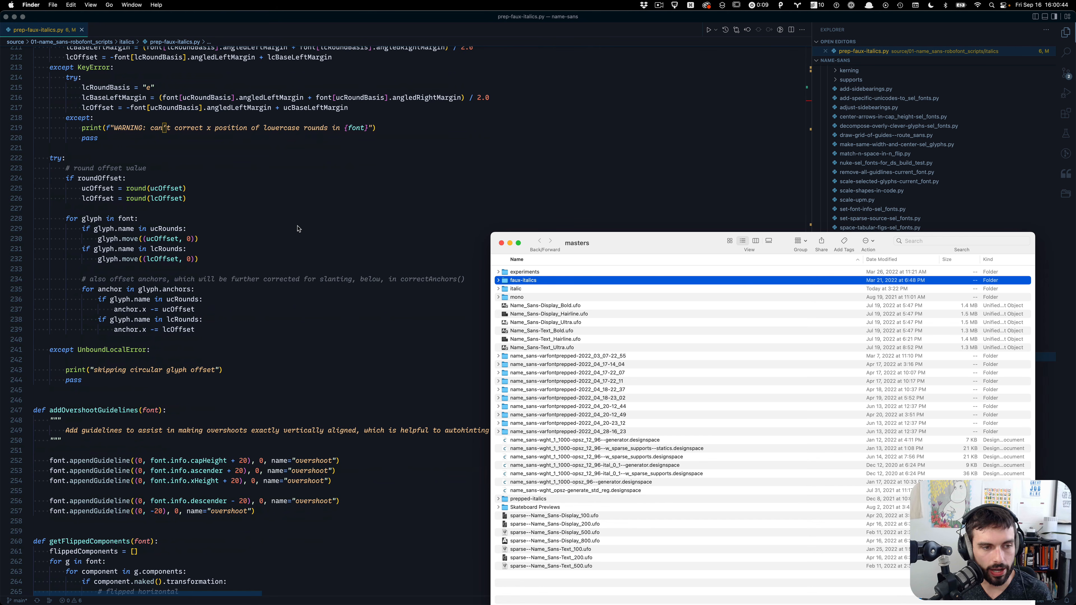
{"action": "scroll", "coordinate": [373, 415], "scroll_direction": "down", "scroll_amount": 5}
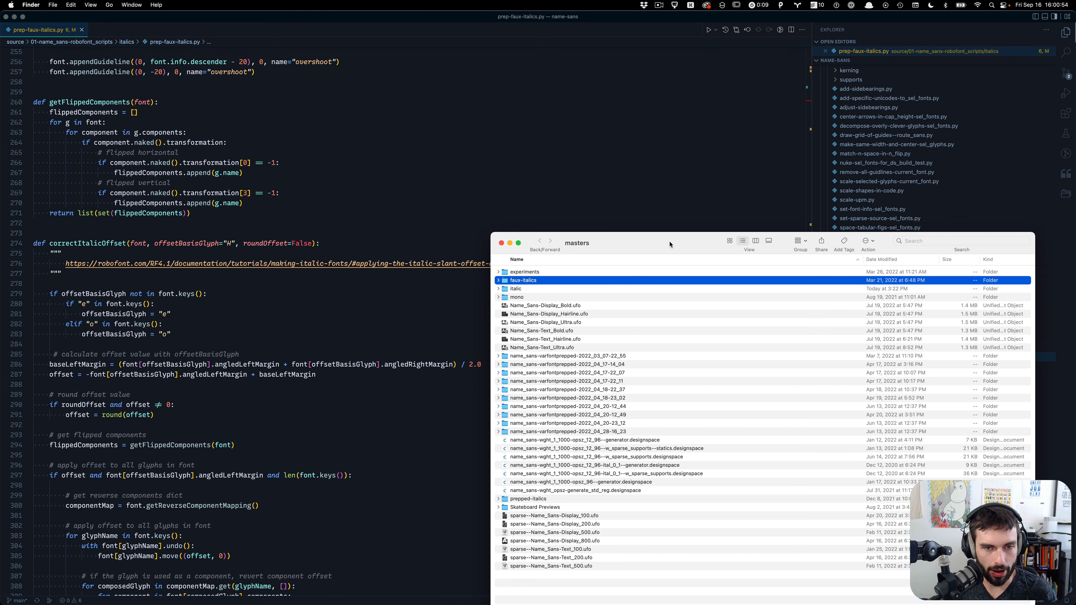
Expand the faux-italics folder and preview Name_Sans-Display_Bold_Italic.ufo alongside the settings at the start of prep-faux-italics.py
{"action": "left_click_drag", "start_coordinate": [670, 238], "coordinate": [656, 121]}
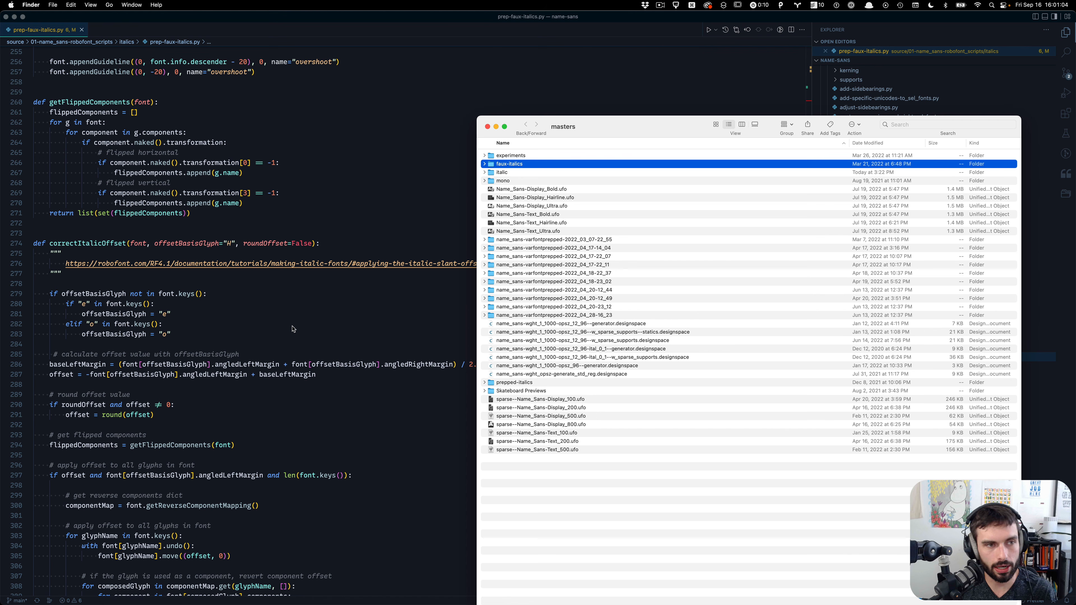
{"action": "left_click", "coordinate": [489, 166]}
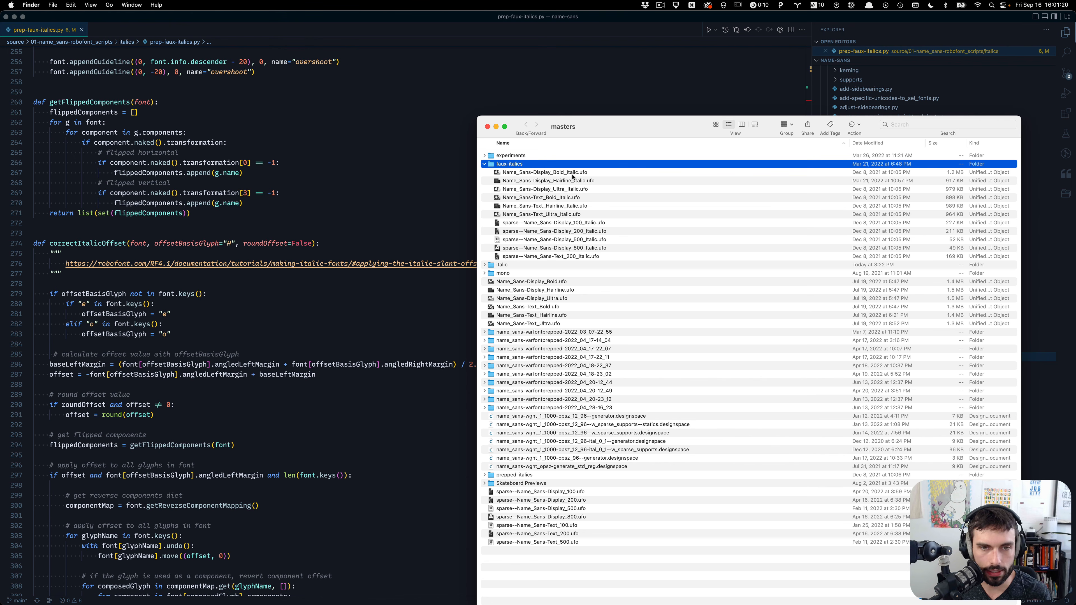
{"action": "scroll", "coordinate": [292, 196], "scroll_direction": "up", "scroll_amount": 20}
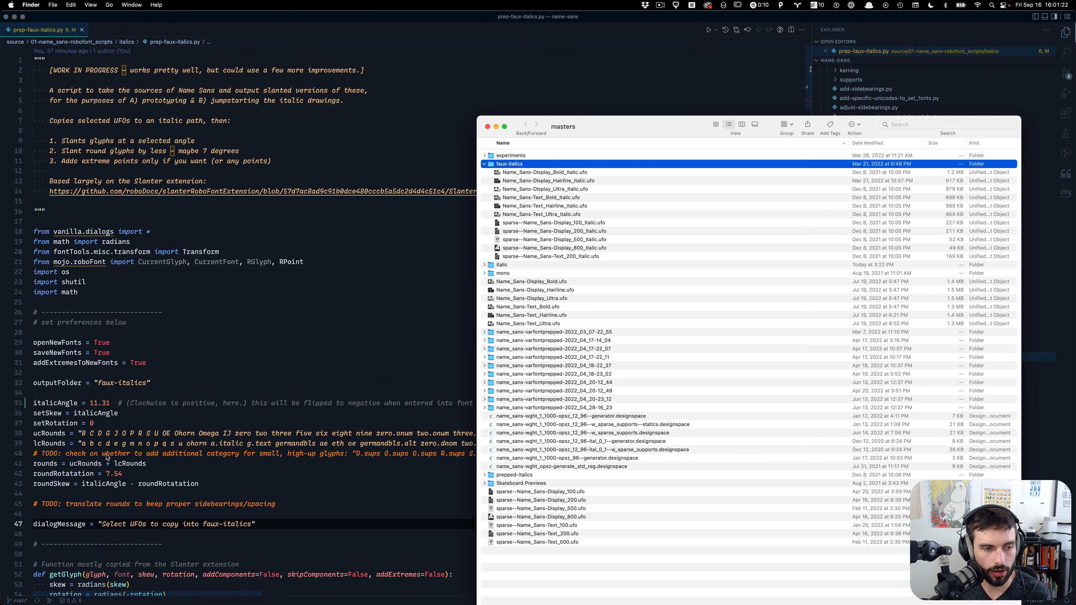
{"action": "left_click", "coordinate": [600, 175]}
{"action": "key", "text": "space"}
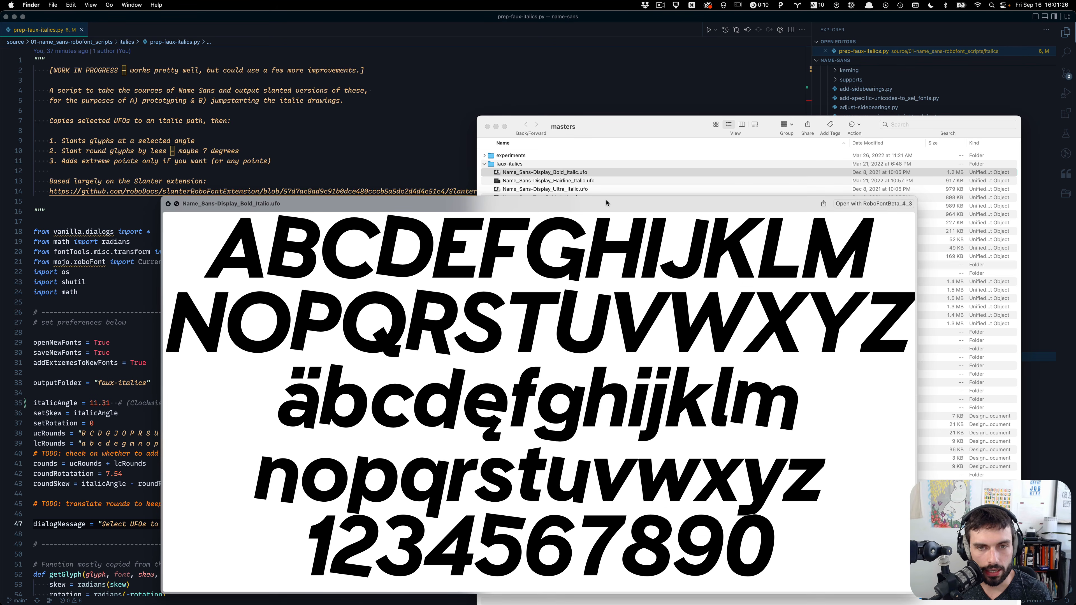
{"action": "left_click_drag", "start_coordinate": [607, 203], "coordinate": [607, 84]}
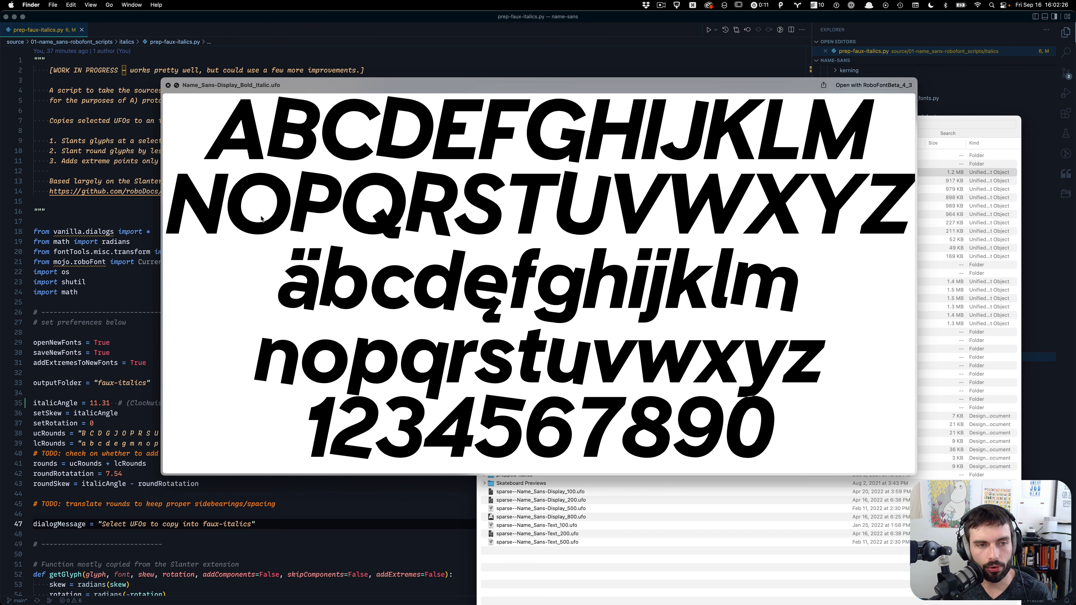
{"action": "key", "text": "space"}
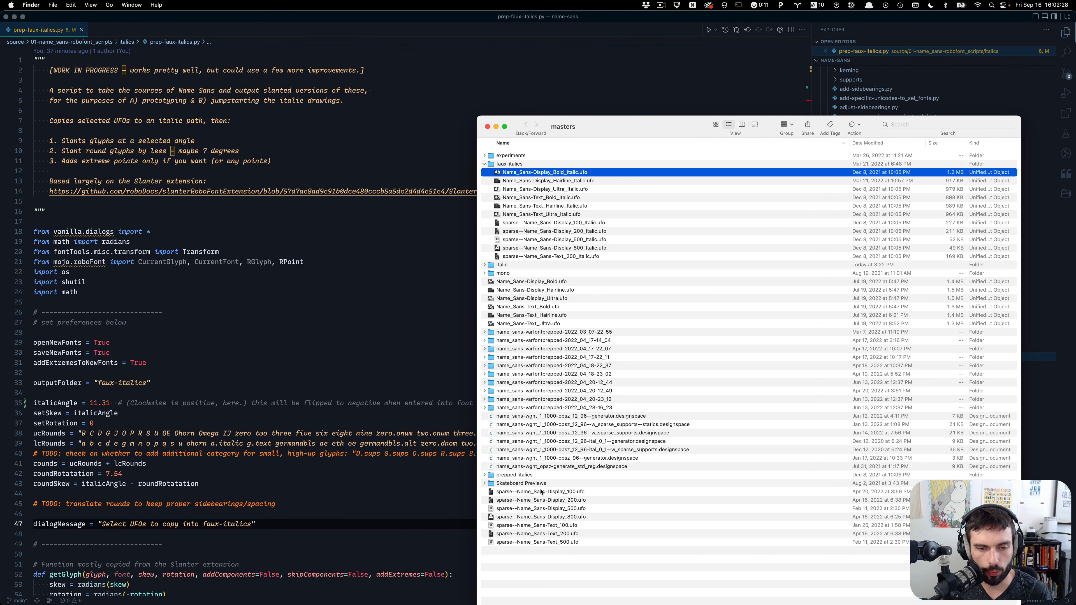
Open the upright Name_Sans-Display_Bold.ufo from the masters folder in RoboFont
{"action": "left_click", "coordinate": [573, 283]}
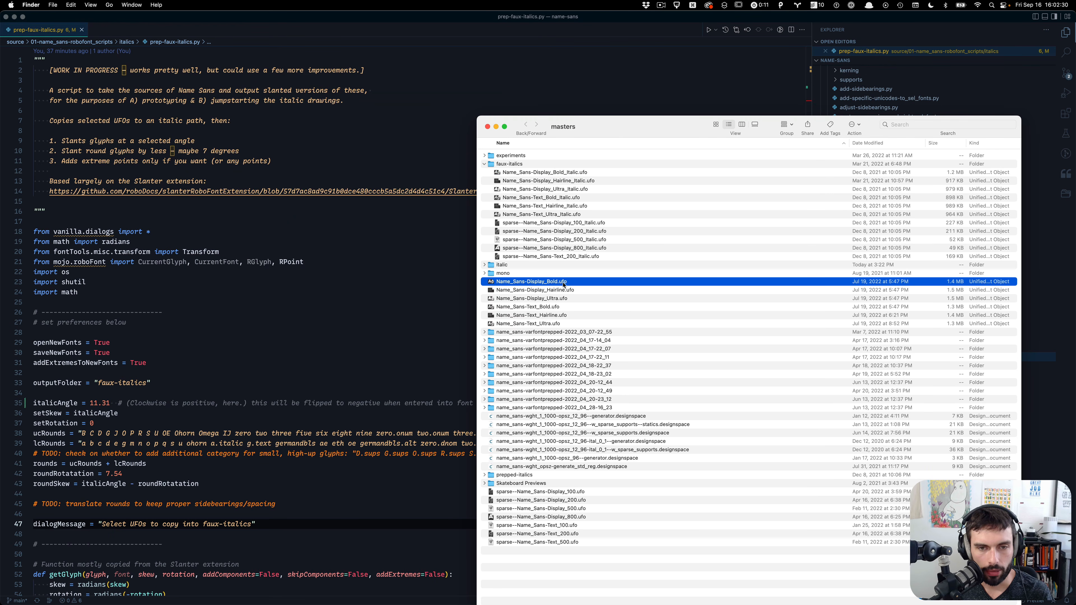
{"action": "right_click", "coordinate": [565, 283]}
{"action": "mouse_move", "coordinate": [582, 298]}
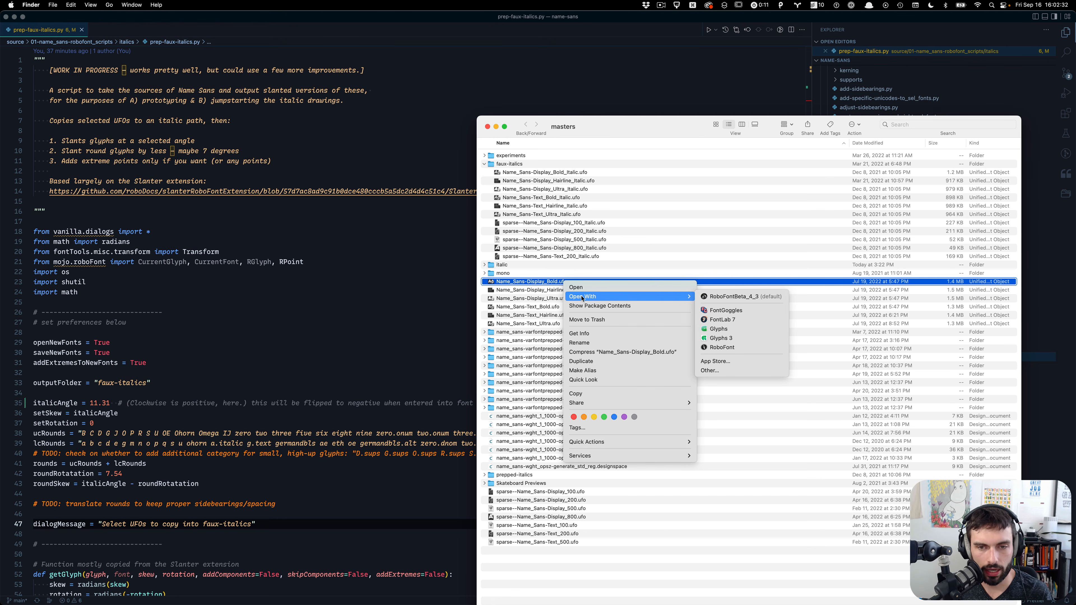
{"action": "left_click", "coordinate": [699, 347]}
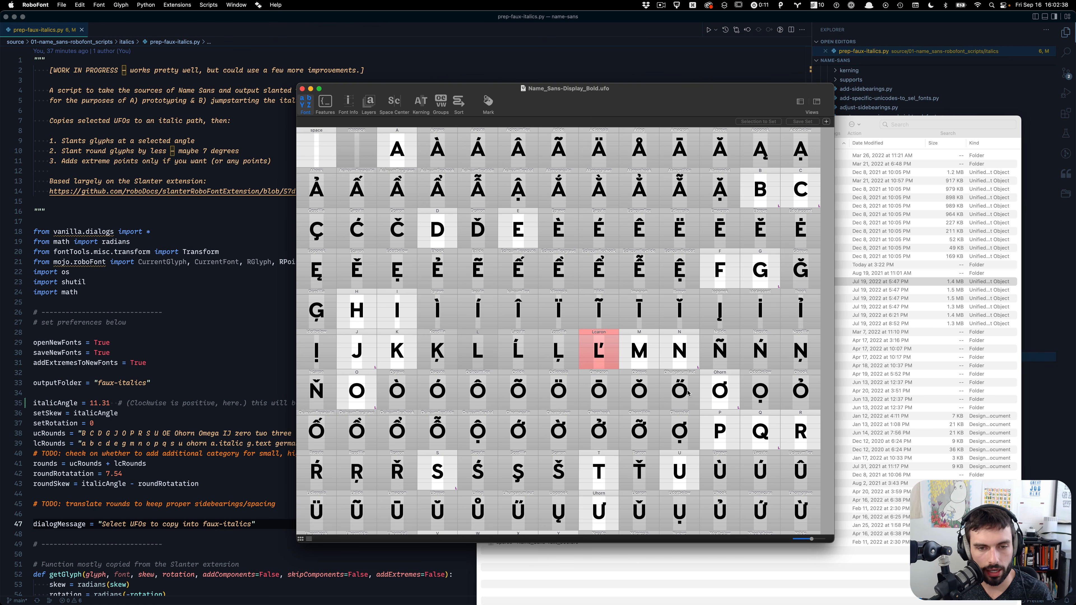
Open the O glyph for editing and fit its window to half of the screen
{"action": "double_click", "coordinate": [362, 391]}
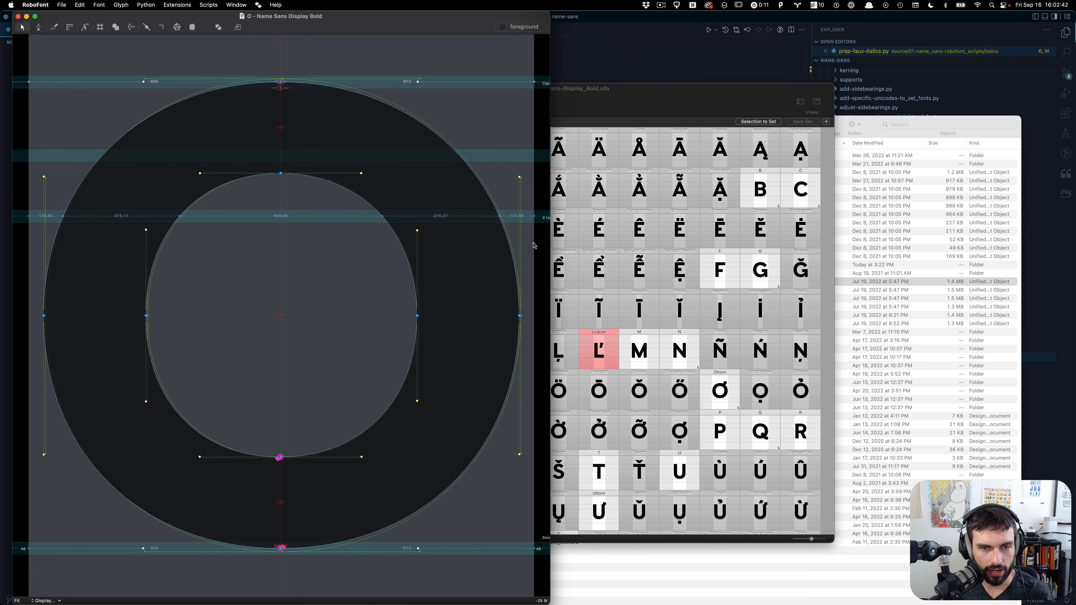
{"action": "left_click_drag", "start_coordinate": [548, 253], "coordinate": [909, 254]}
{"action": "key", "text": "ctrl+alt+Left"}
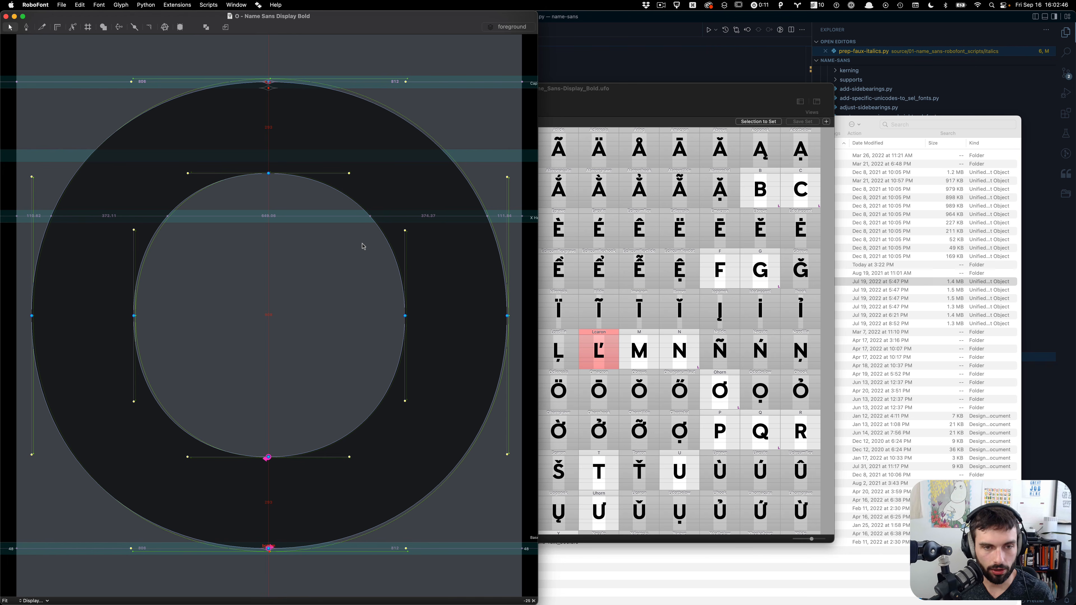
Open a Space Center with the O and enlarge the sample to size 421
{"action": "key", "text": "alt+super+s"}
{"action": "scroll", "coordinate": [783, 134], "scroll_direction": "up", "scroll_amount": 5}
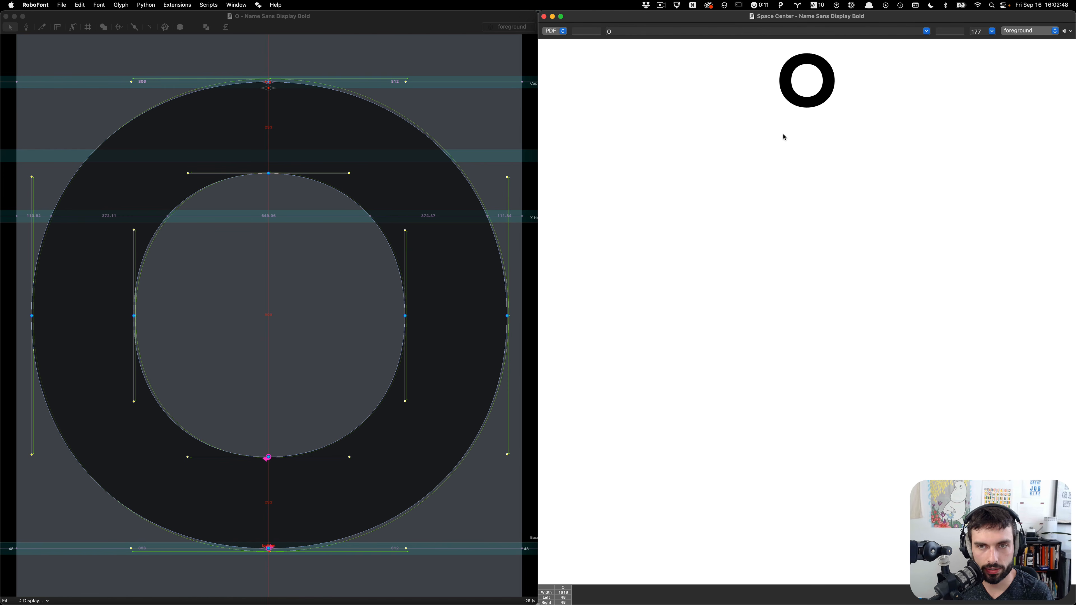
{"action": "scroll", "coordinate": [785, 137], "scroll_direction": "up", "scroll_amount": 8}
{"action": "left_click", "coordinate": [671, 31]}
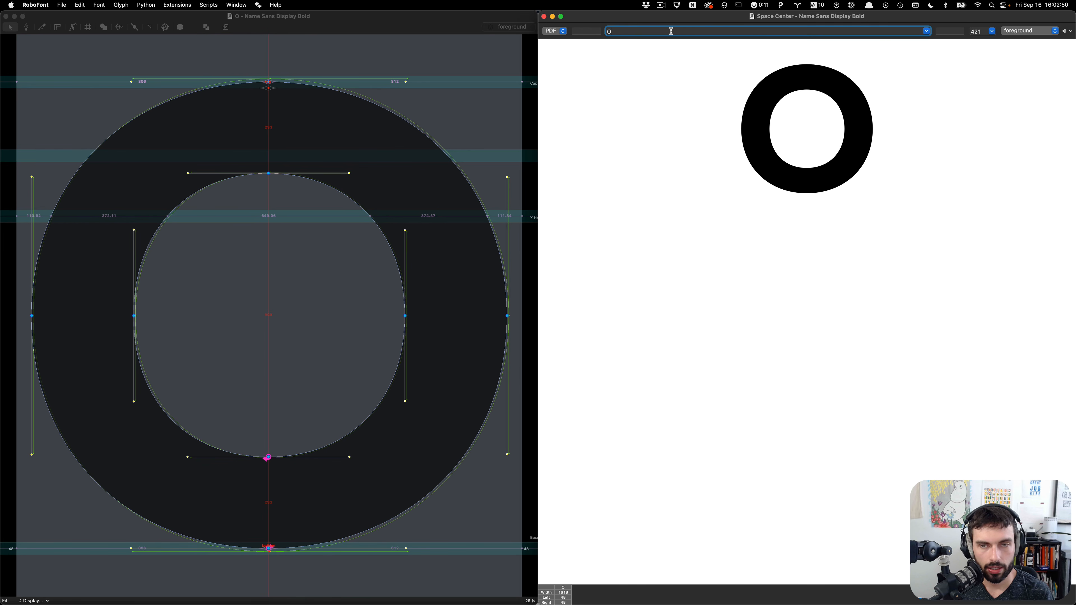
Show the Inspector for the O glyph and select all of its contours
{"action": "left_click", "coordinate": [400, 151]}
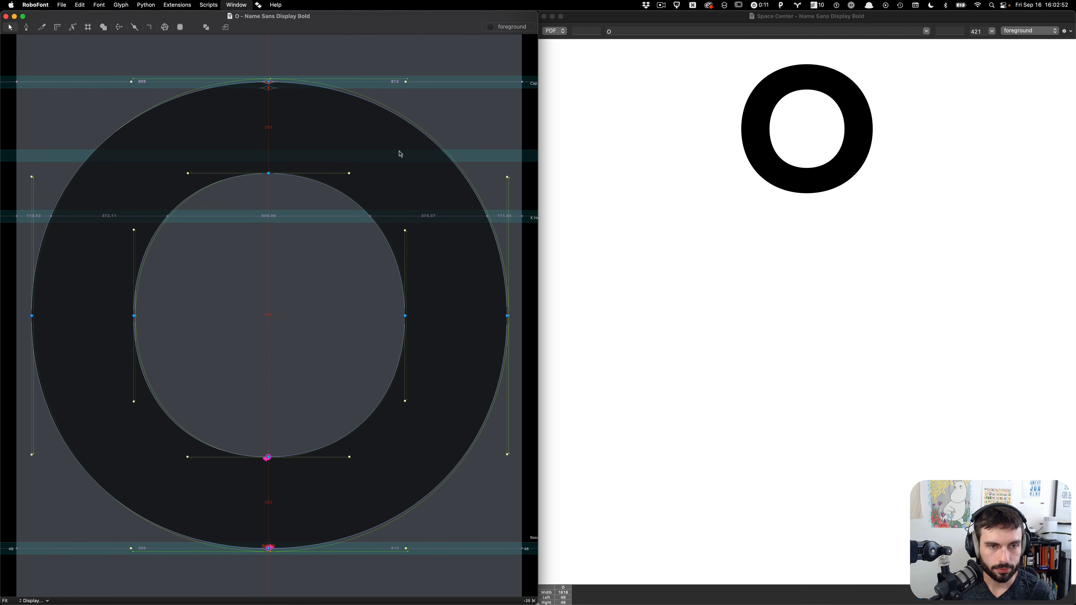
{"action": "key", "text": "super+i"}
{"action": "key", "text": "super+a"}
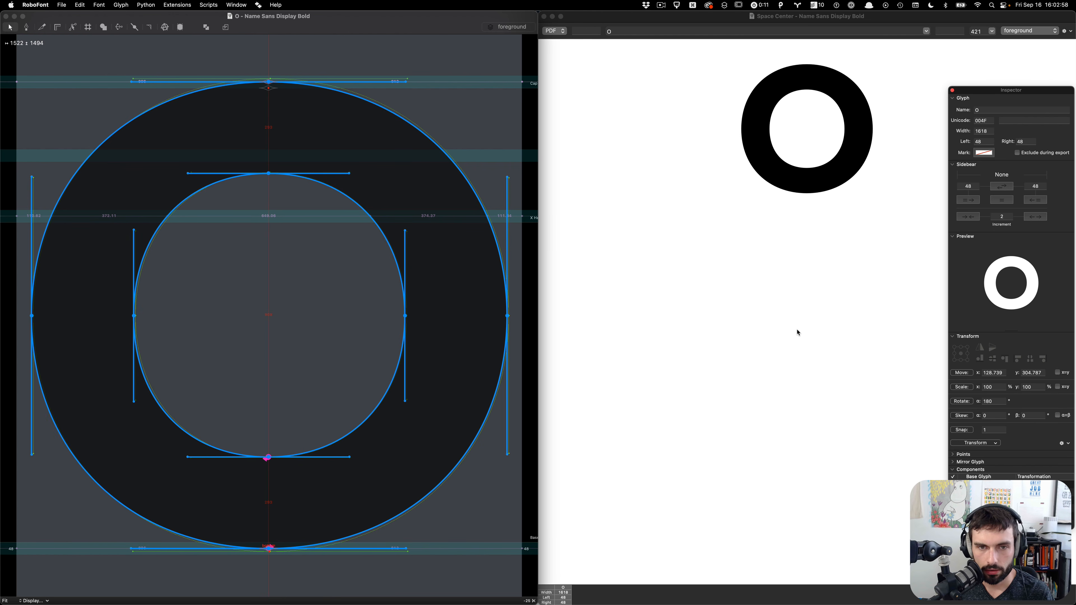
Look up the italic angle in prep-faux-italics.py, then try skewing the O with β at 11.31° and undo it
{"action": "key", "text": "ctrl+Up"}
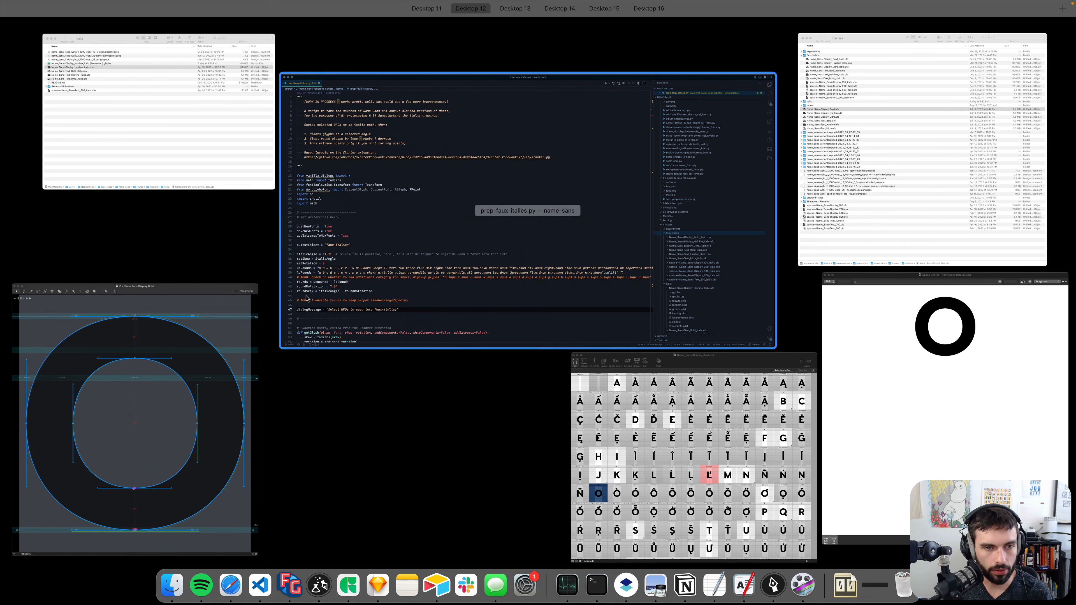
{"action": "left_click", "coordinate": [136, 419]}
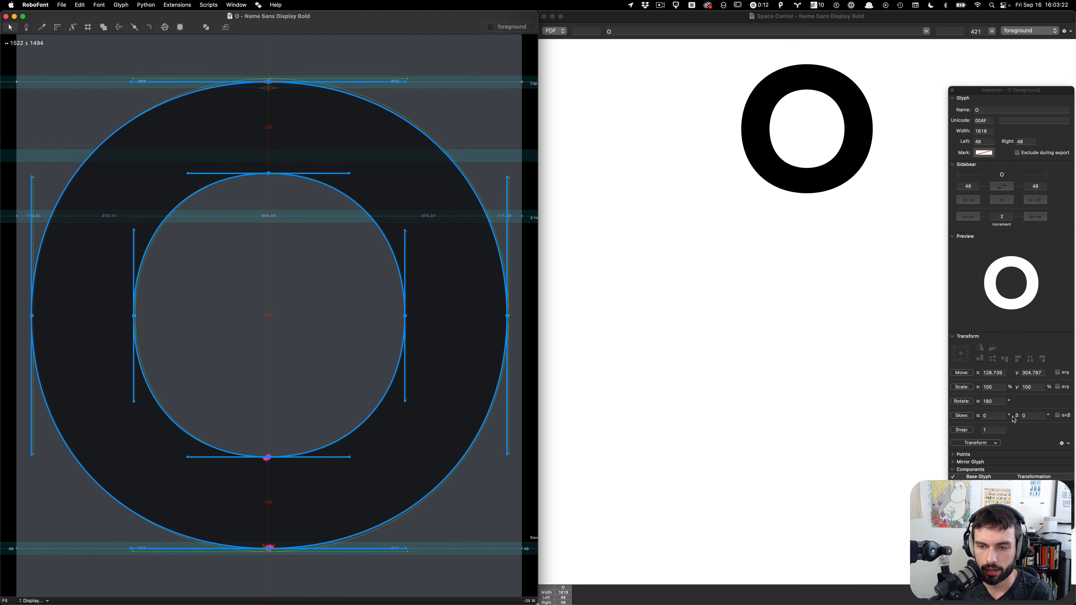
{"action": "left_click", "coordinate": [1040, 415]}
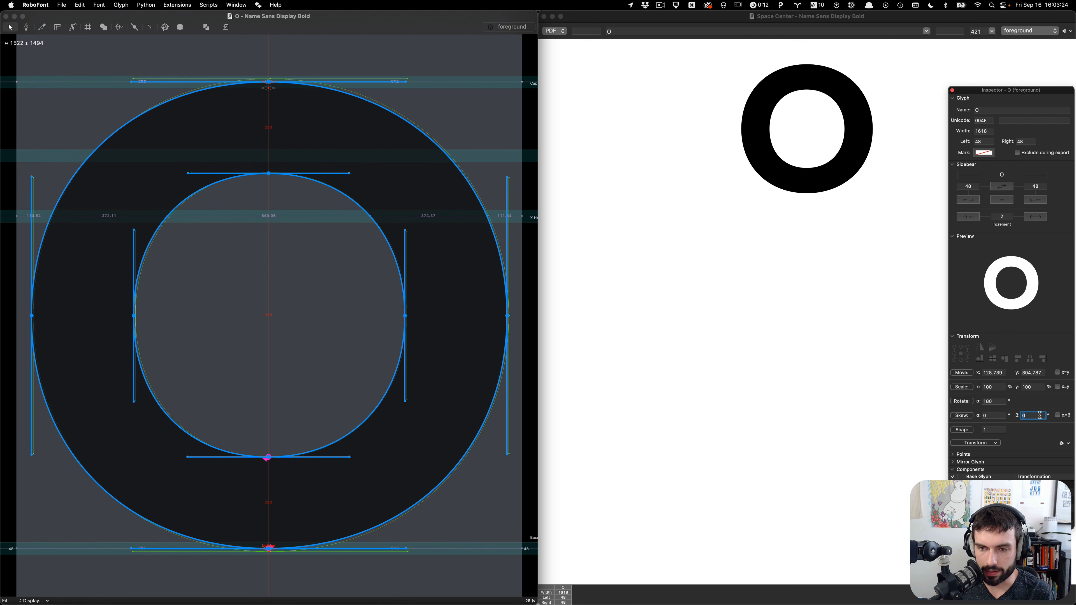
{"action": "type", "text": "11.31"}
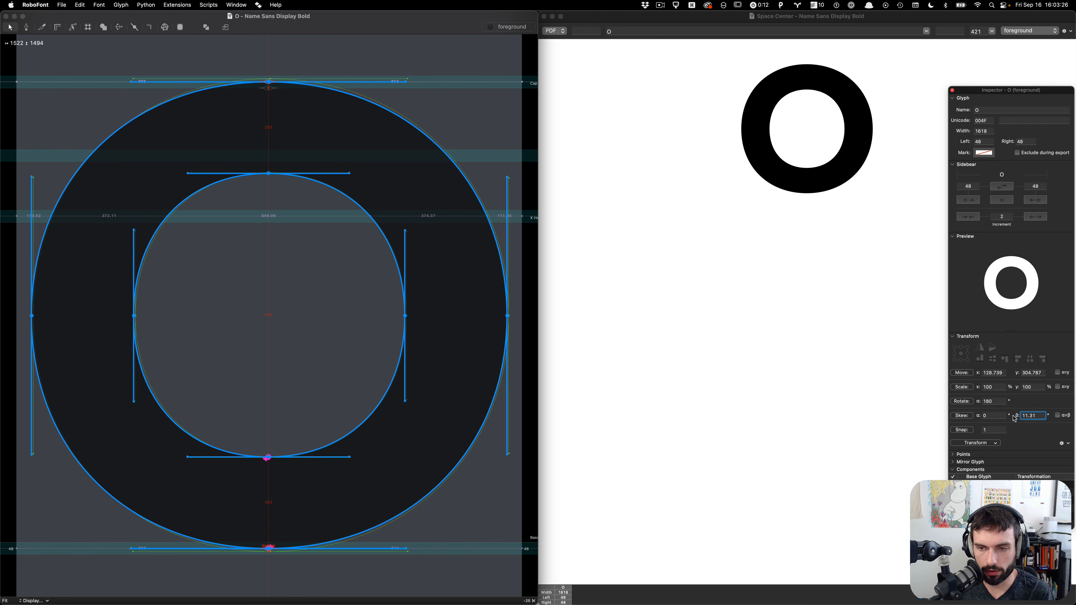
{"action": "left_click", "coordinate": [966, 416]}
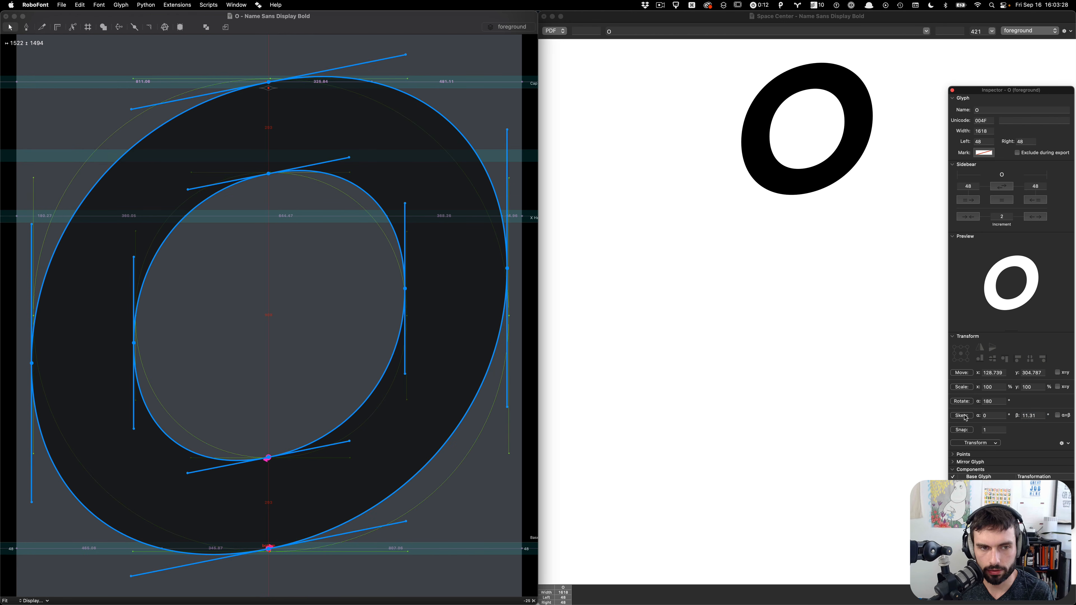
{"action": "key", "text": "super+z"}
Clear the β skew value and skew the selected O contours with α at 11.31°
{"action": "left_click_drag", "start_coordinate": [1036, 416], "coordinate": [961, 417]}
{"action": "key", "text": "super+c"}
{"action": "key", "text": "BackSpace"}
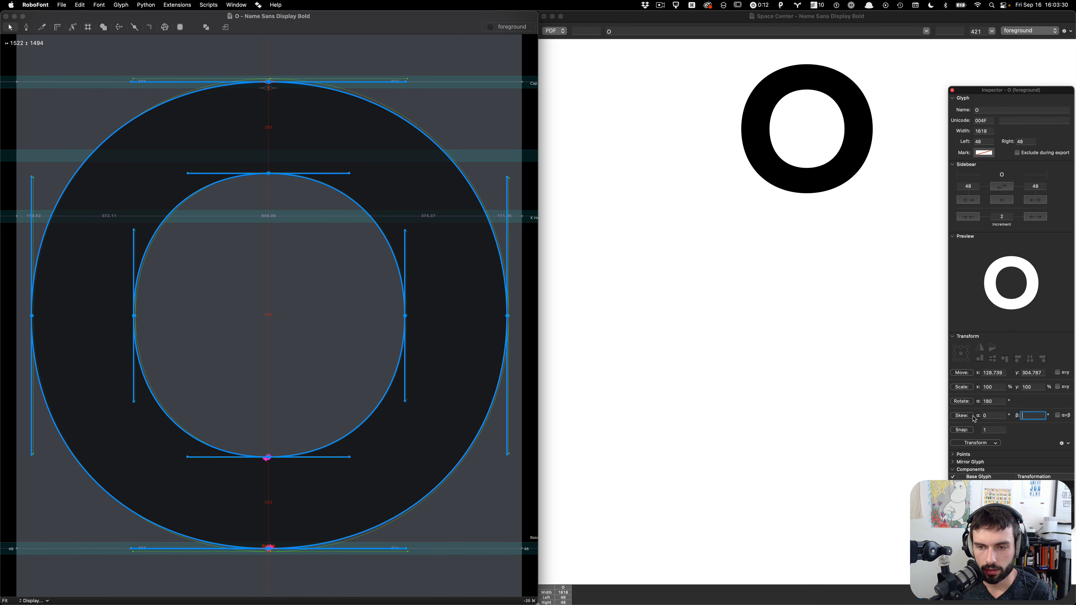
{"action": "double_click", "coordinate": [984, 415]}
{"action": "key", "text": "super+v"}
{"action": "left_click", "coordinate": [957, 416]}
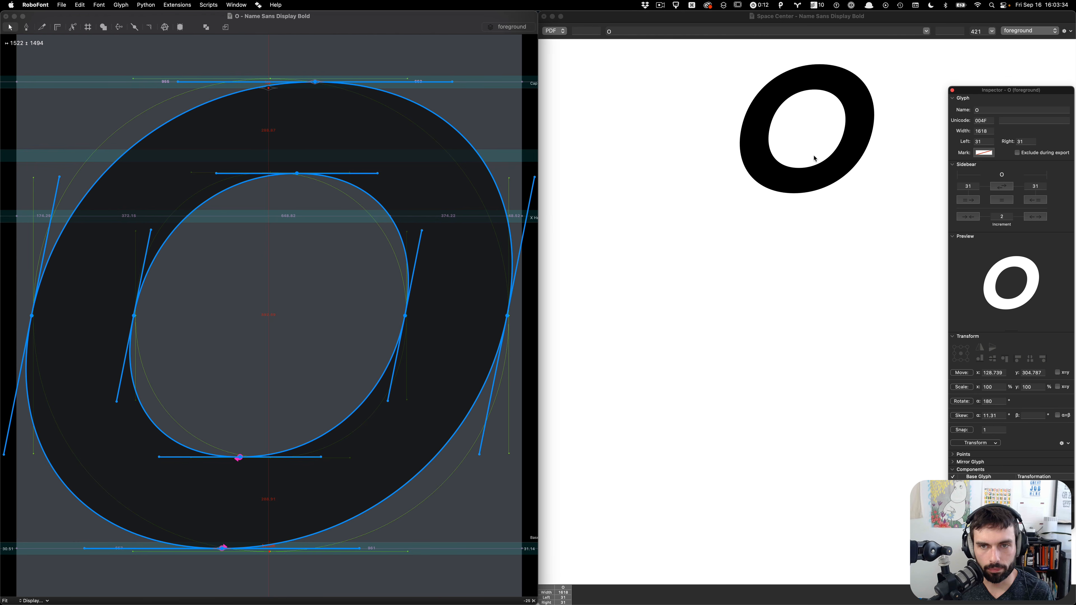
Move the Space Center clear of the Inspector and add an H after the O, with the sample at size 592
{"action": "scroll", "coordinate": [813, 158], "scroll_direction": "down", "scroll_amount": 5}
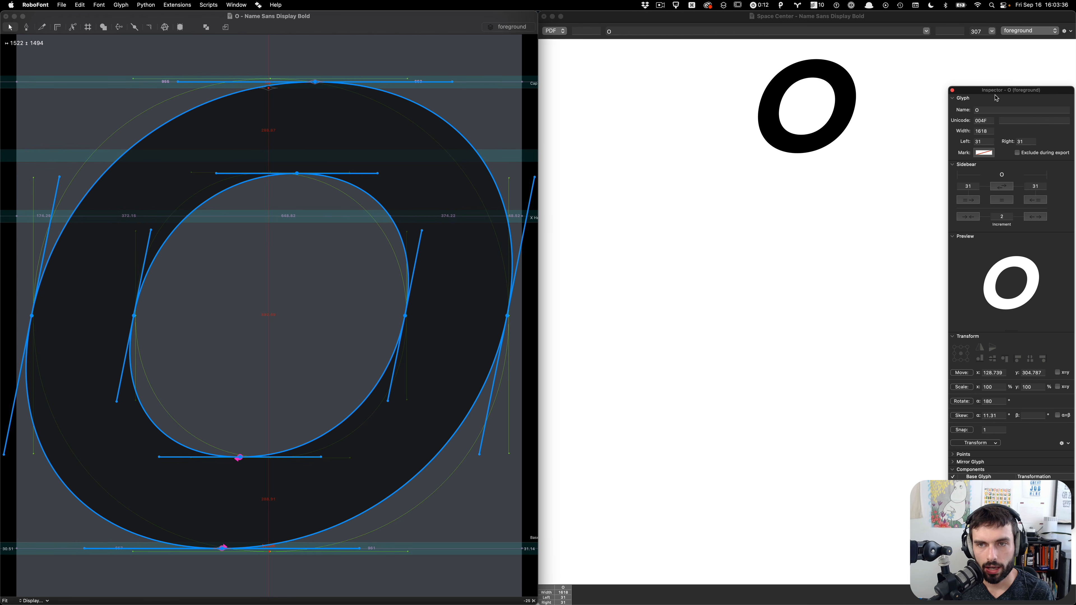
{"action": "scroll", "coordinate": [914, 97], "scroll_direction": "up", "scroll_amount": 8}
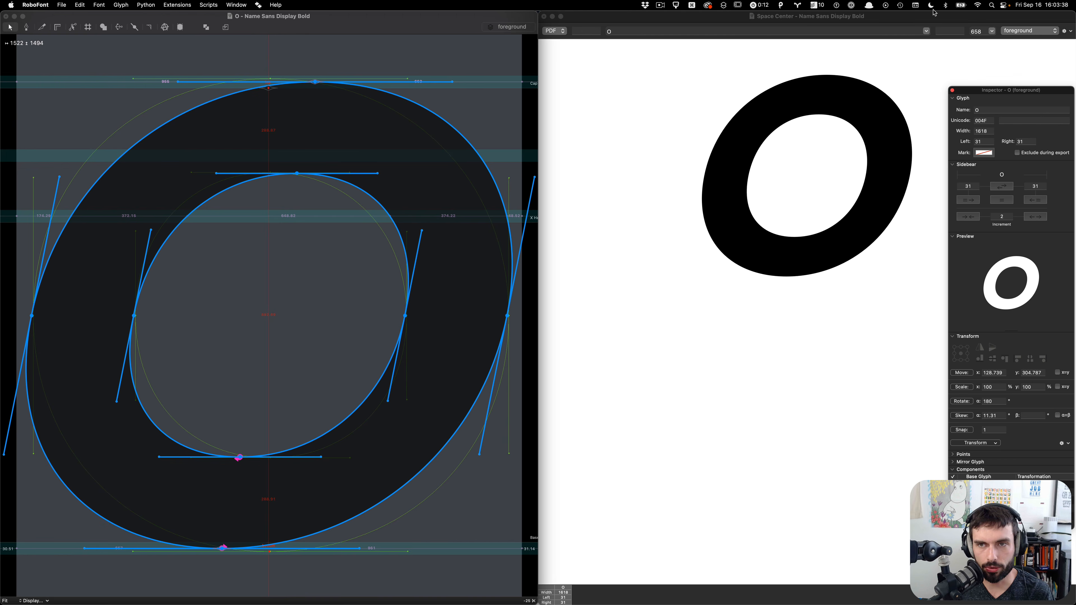
{"action": "left_click_drag", "start_coordinate": [934, 15], "coordinate": [652, 16]}
{"action": "scroll", "coordinate": [635, 86], "scroll_direction": "down", "scroll_amount": 2}
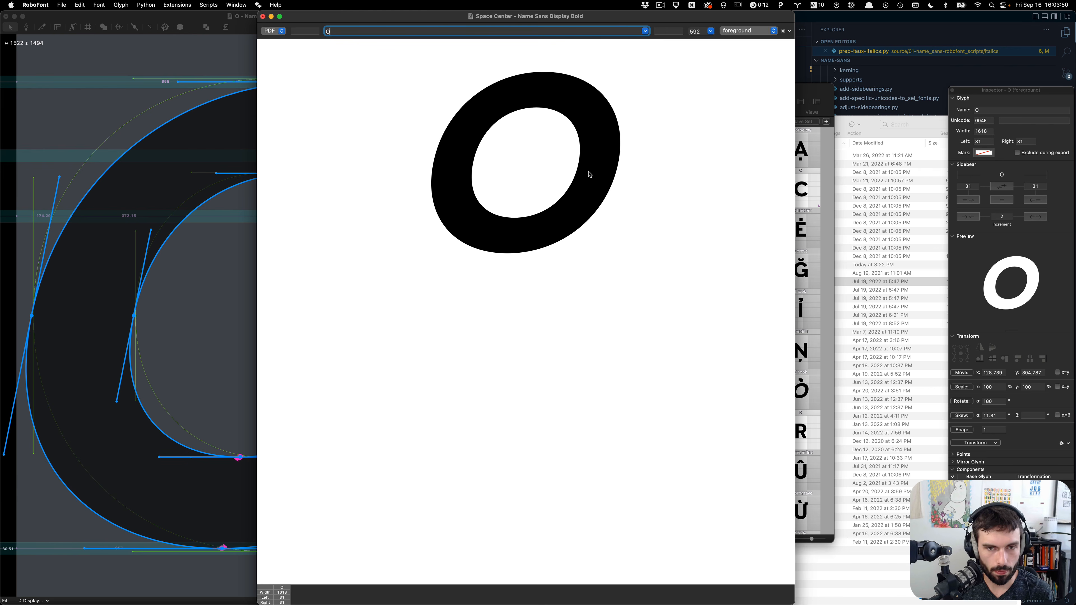
{"action": "type", "text": "H"}
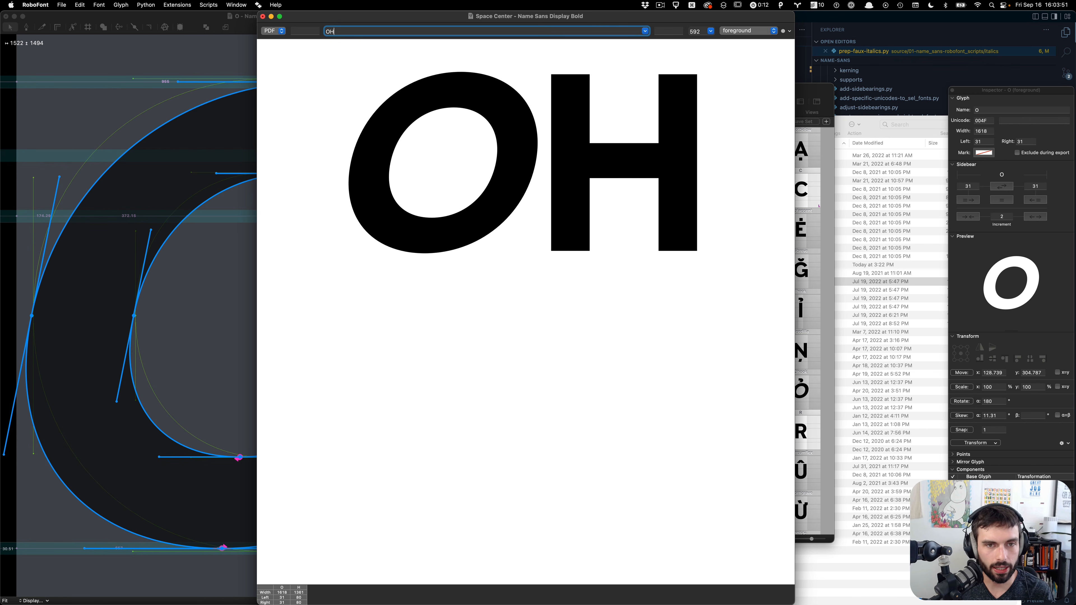
Switch the glyph window to the H and skew all its contours with α at 11.31°
{"action": "left_click", "coordinate": [211, 304]}
{"action": "type", "text": "jH"}
{"action": "key", "text": "Return"}
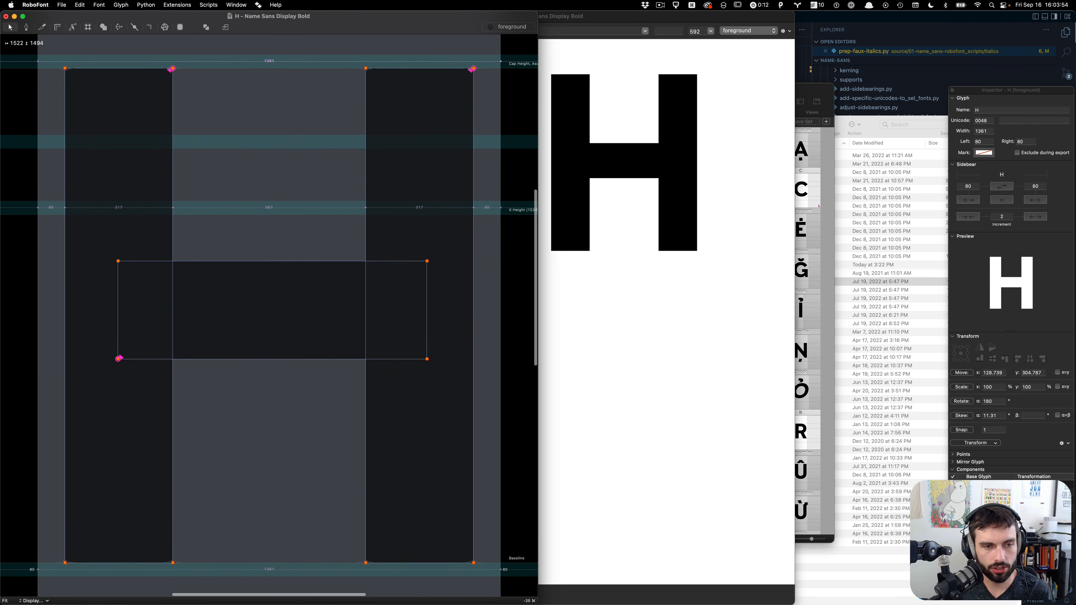
{"action": "left_click", "coordinate": [967, 419]}
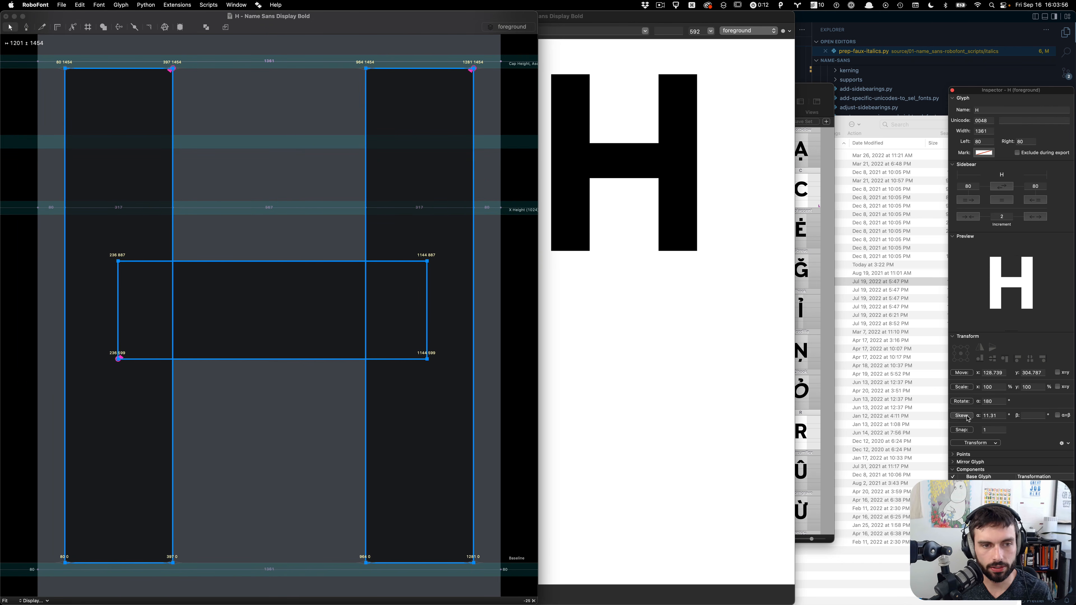
Extend the Space Center text to HOH, widen that window and return to the H glyph window
{"action": "left_click", "coordinate": [704, 368]}
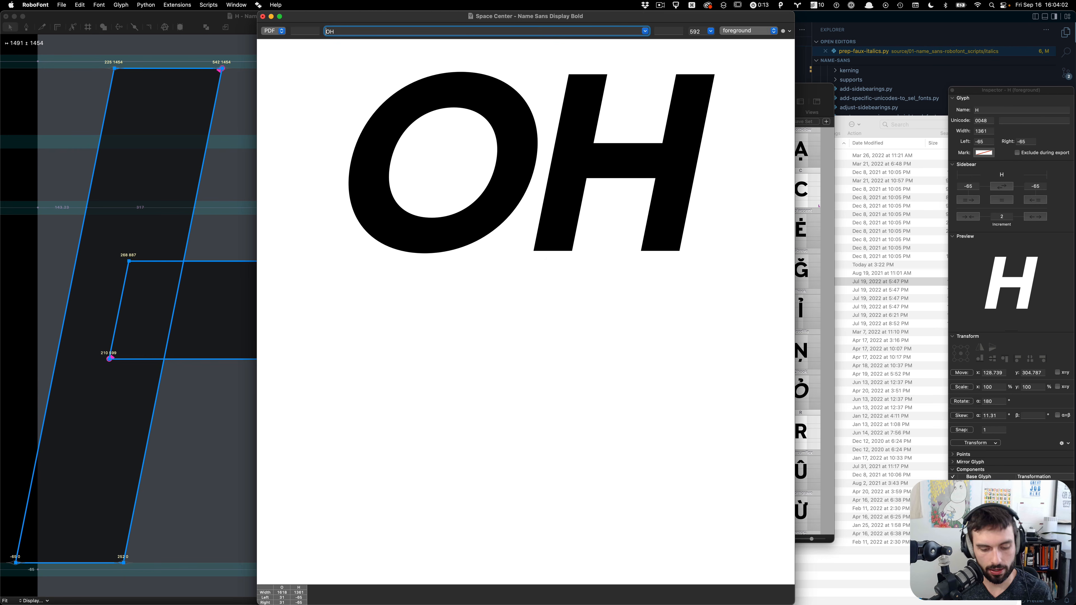
{"action": "type", "text": "H"}
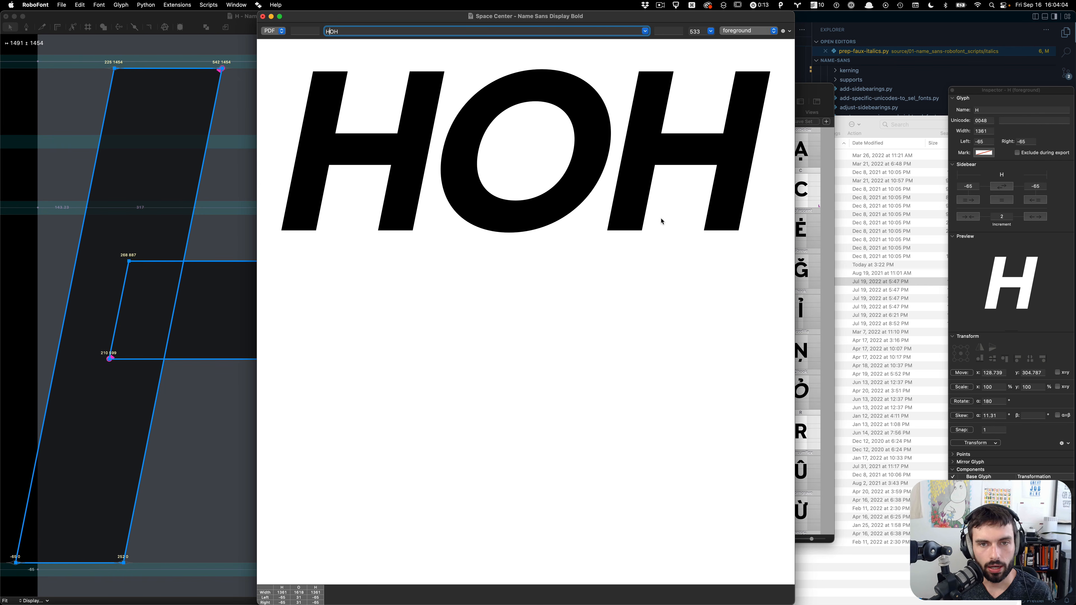
{"action": "left_click_drag", "start_coordinate": [794, 297], "coordinate": [867, 293]}
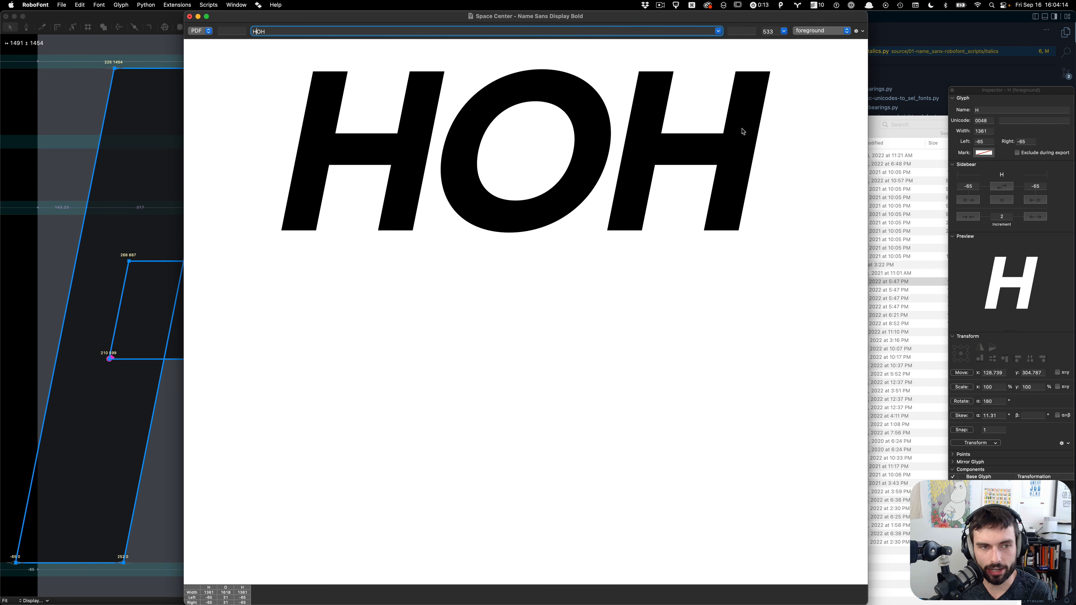
{"action": "left_click", "coordinate": [108, 143]}
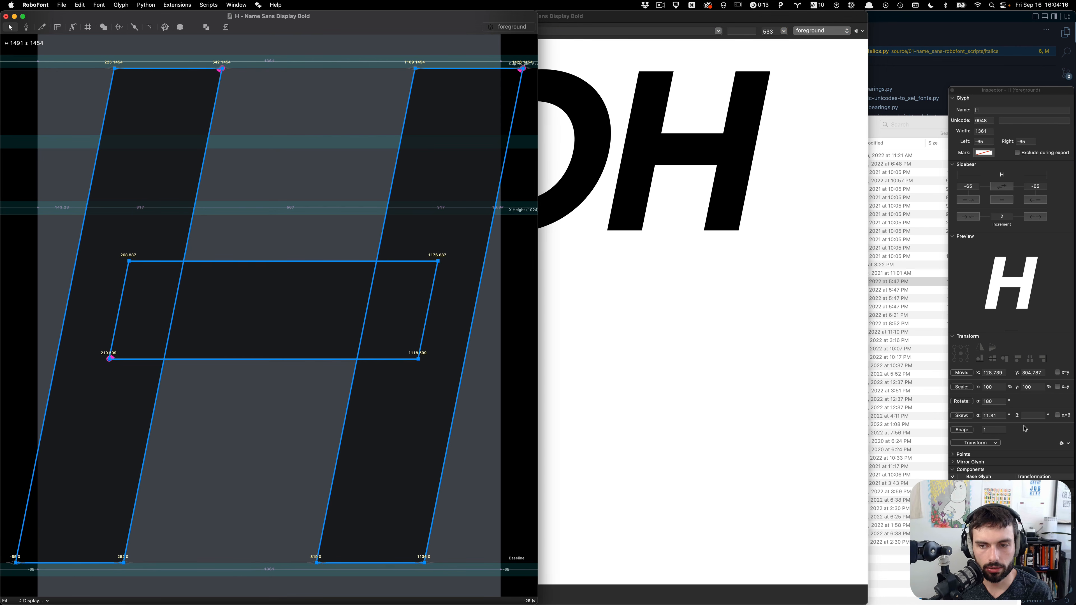
Skew the selected H contours repeatedly with α at 11.31° to exaggerate the slant of the letter
{"action": "left_click", "coordinate": [968, 417]}
{"action": "left_click", "coordinate": [967, 416]}
{"action": "left_click", "coordinate": [968, 416]}
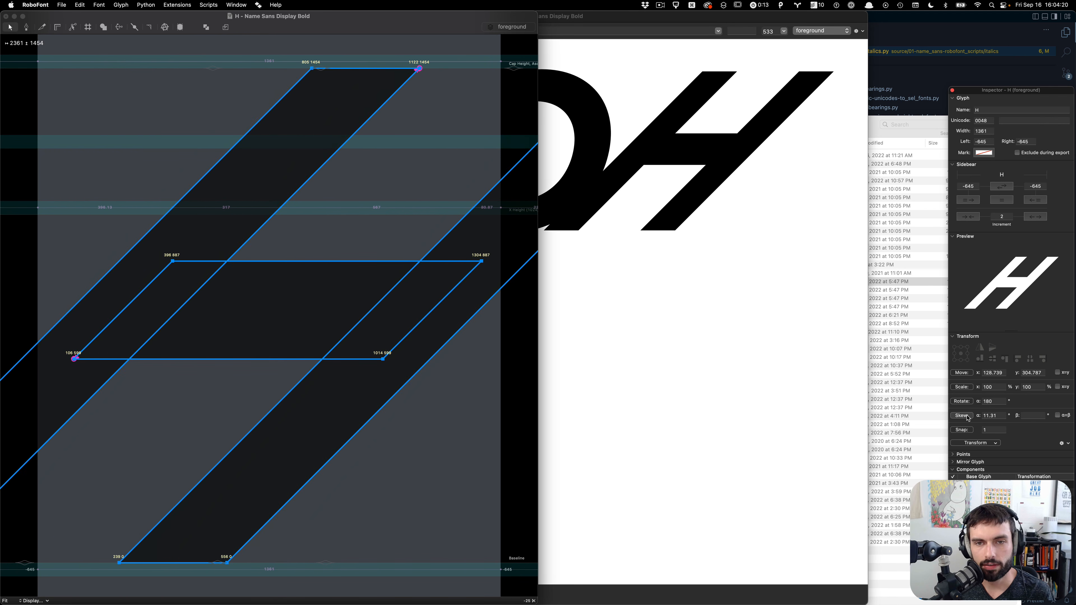
{"action": "left_click", "coordinate": [968, 416]}
{"action": "left_click", "coordinate": [314, 275]}
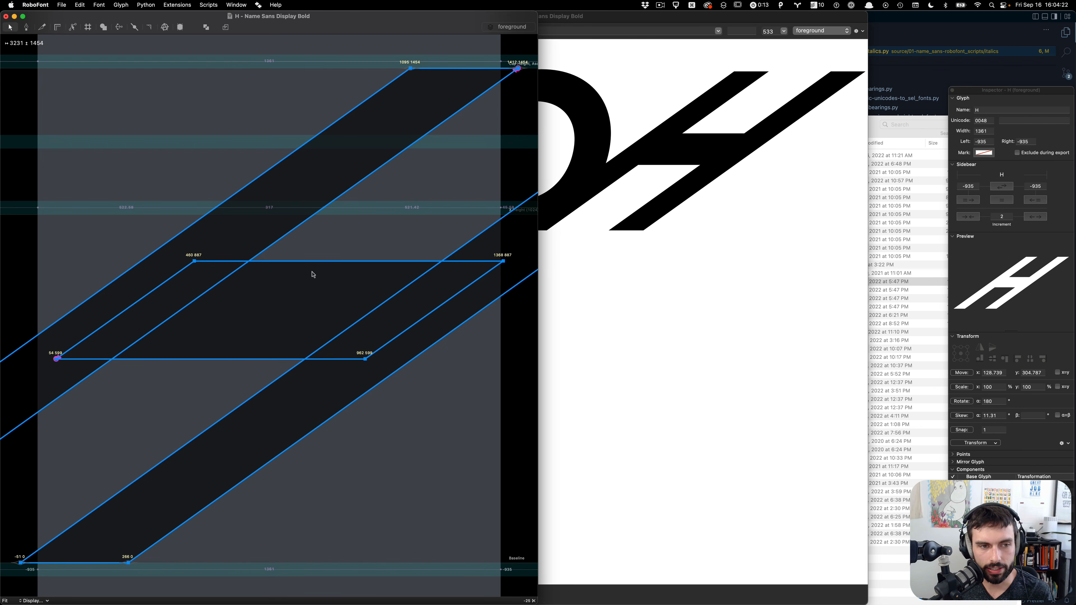
Replace the Space Center text with a long run of capital Hs and reduce the sample to size 256
{"action": "left_click", "coordinate": [640, 337]}
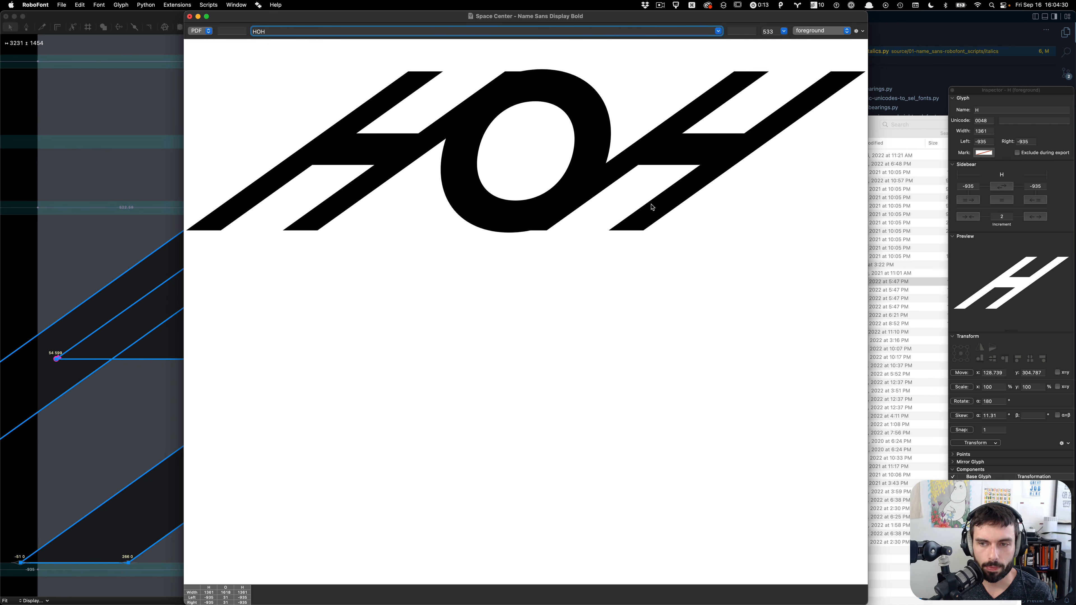
{"action": "key", "text": "super+a"}
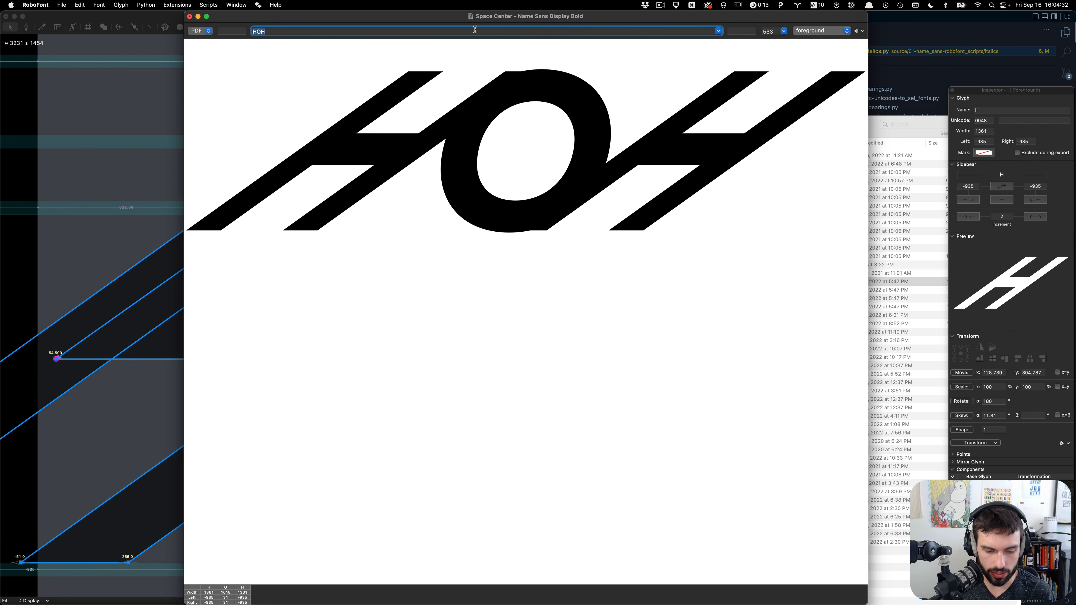
{"action": "type", "text": "HHHHHH"}
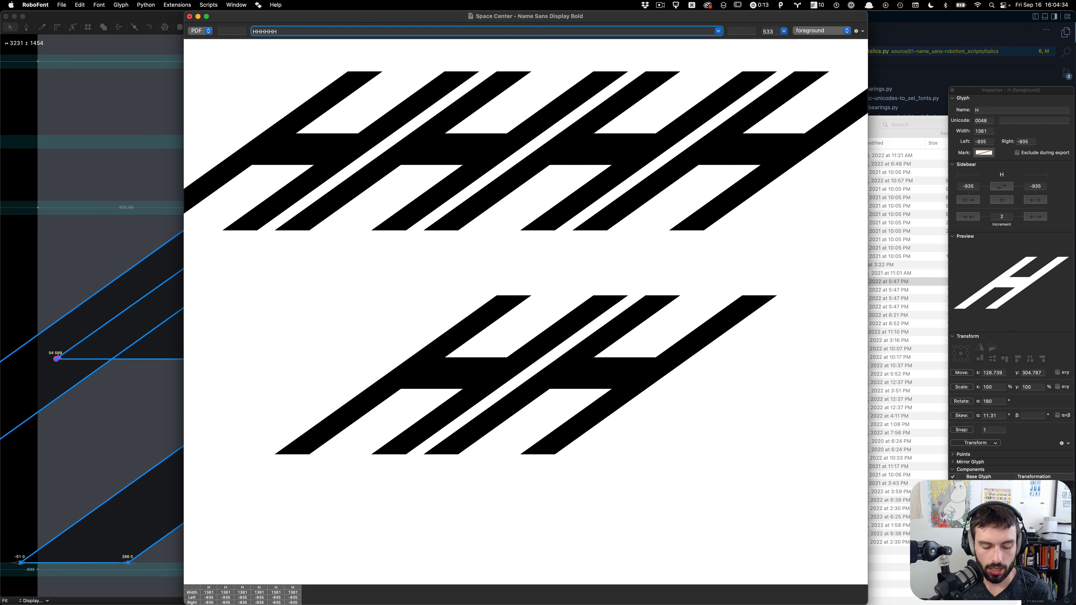
{"action": "type", "text": "HHHHHHHHHH"}
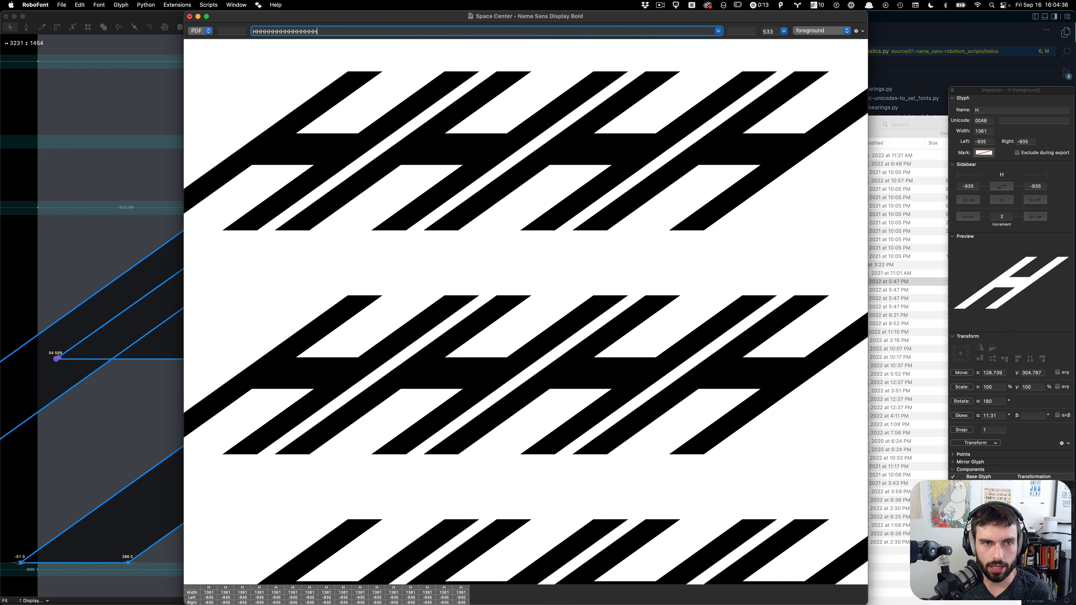
{"action": "type", "text": "H"}
{"action": "scroll", "coordinate": [475, 152], "scroll_direction": "down", "scroll_amount": 5}
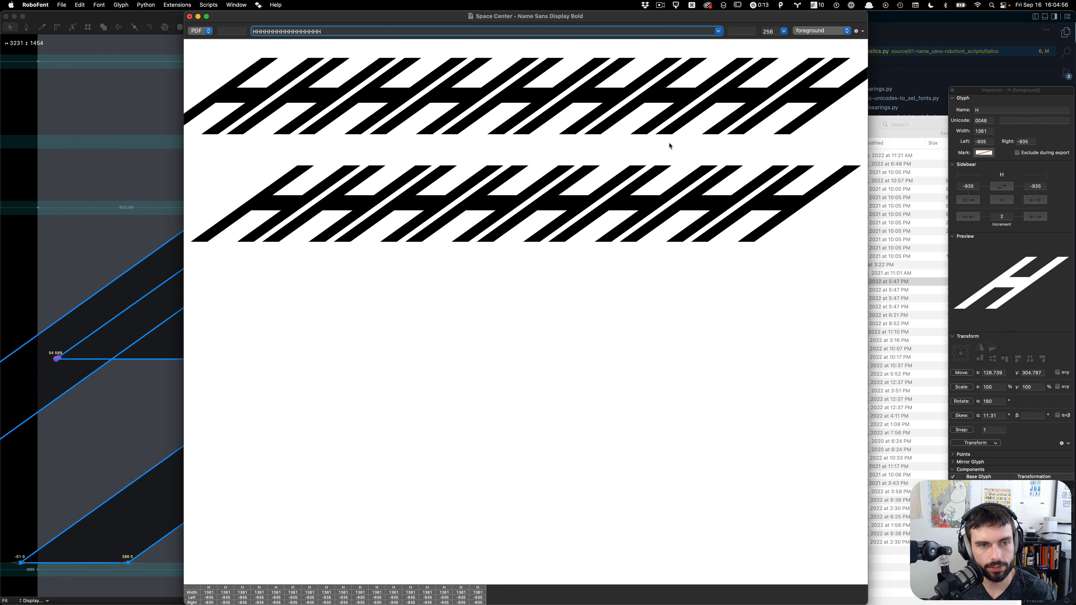
Undo the extra skews on the H glyph, keeping only the first 11.31° skew
{"action": "left_click", "coordinate": [128, 159]}
{"action": "key", "text": "super+z"}
{"action": "key", "text": "super+z"}
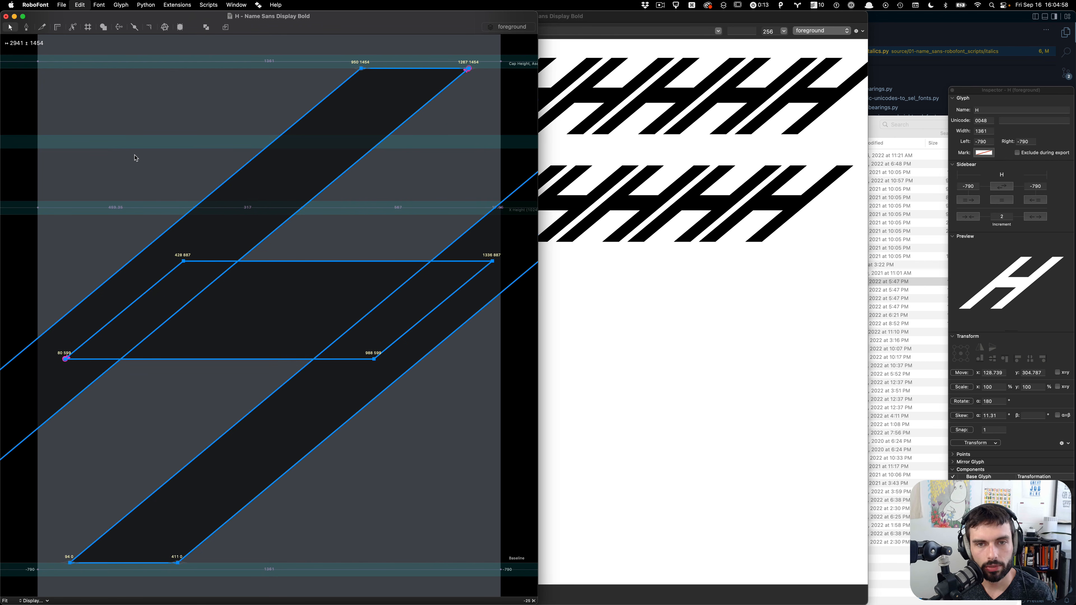
{"action": "key", "text": "super+z"}
{"action": "key", "text": "super+z"}
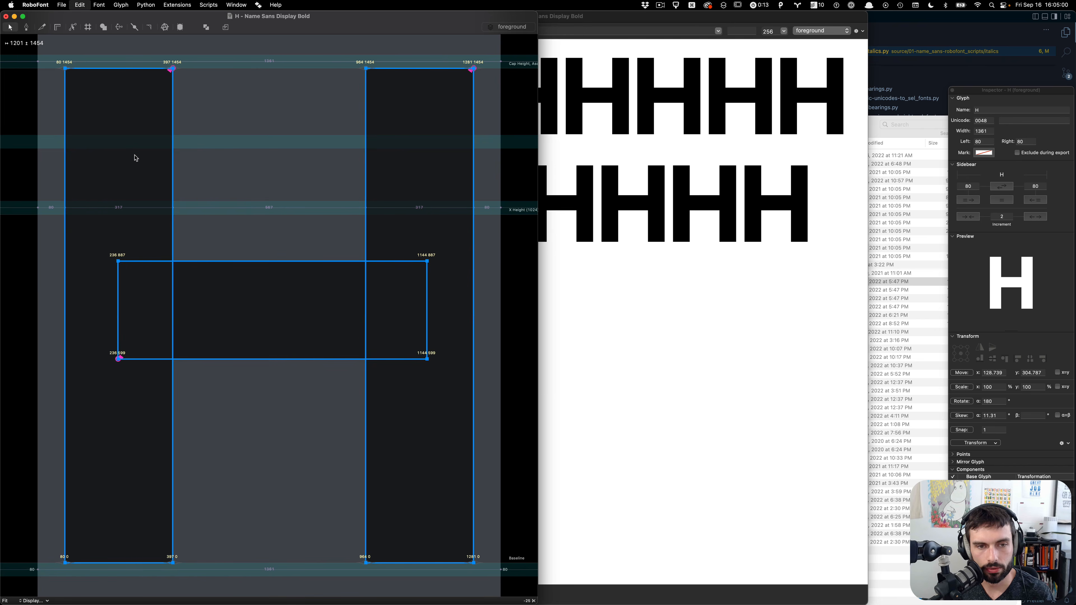
{"action": "key", "text": "super+shift+z"}
Replace the Space Center text with HOHOHO and enlarge the sample to size 730
{"action": "left_click", "coordinate": [644, 409]}
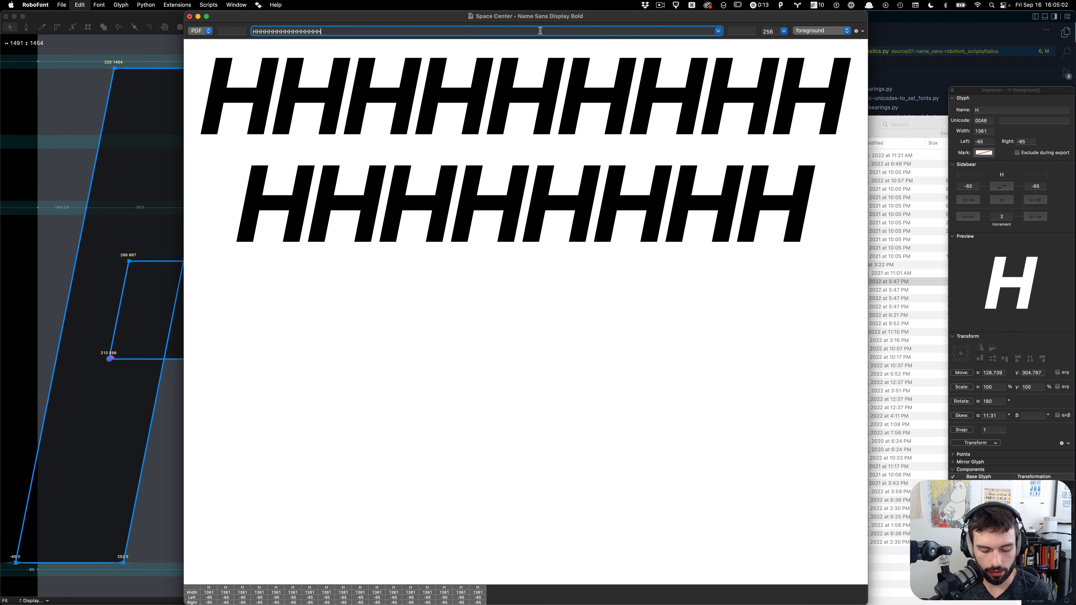
{"action": "key", "text": "super+a"}
{"action": "type", "text": "HOHOHO"}
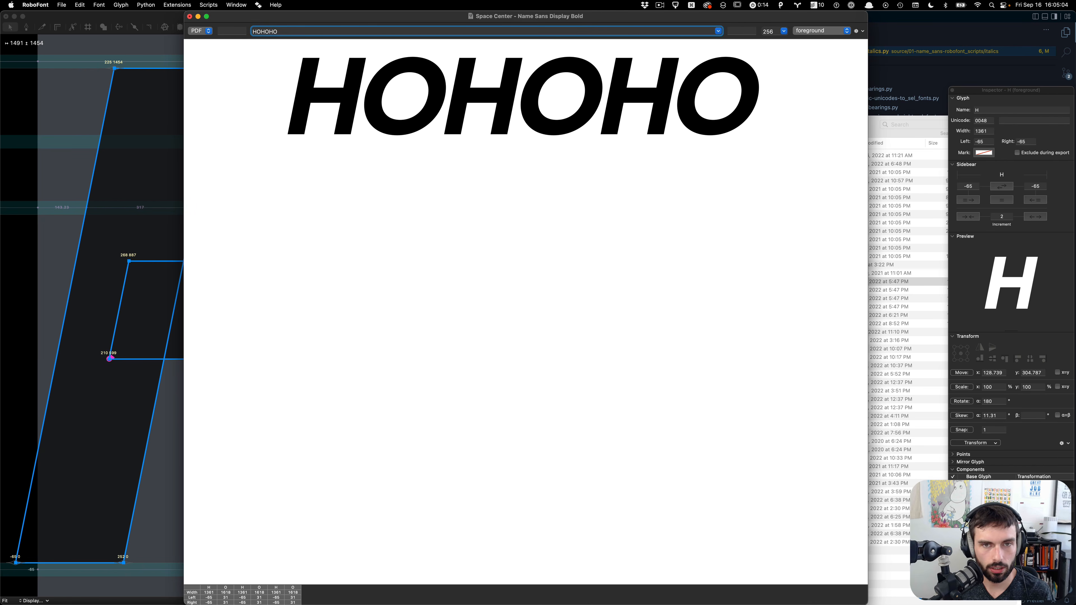
{"action": "scroll", "coordinate": [546, 75], "scroll_direction": "up", "scroll_amount": 6}
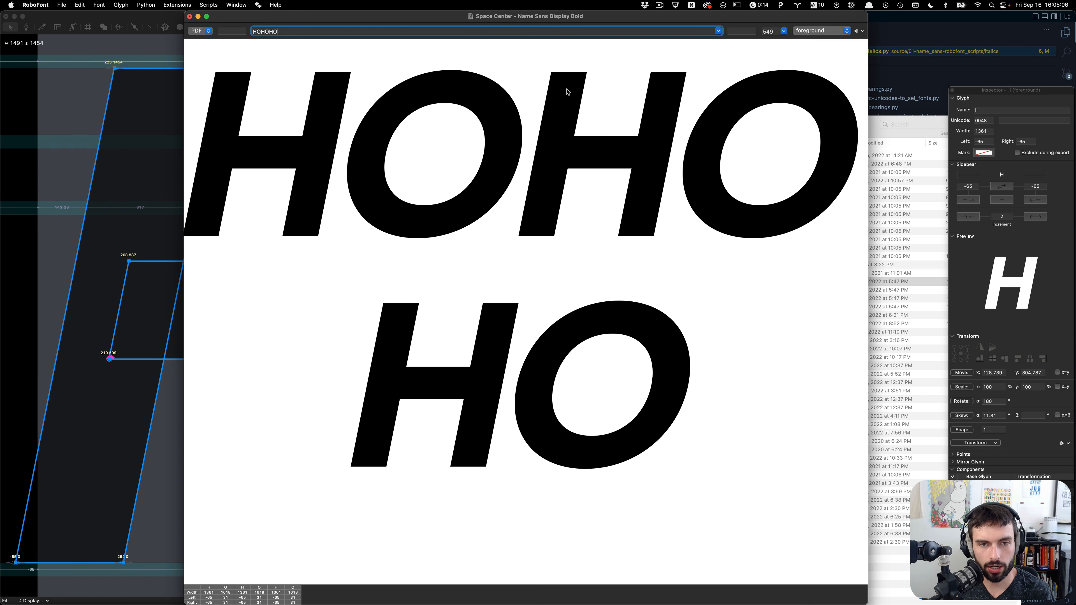
{"action": "scroll", "coordinate": [567, 92], "scroll_direction": "up", "scroll_amount": 2}
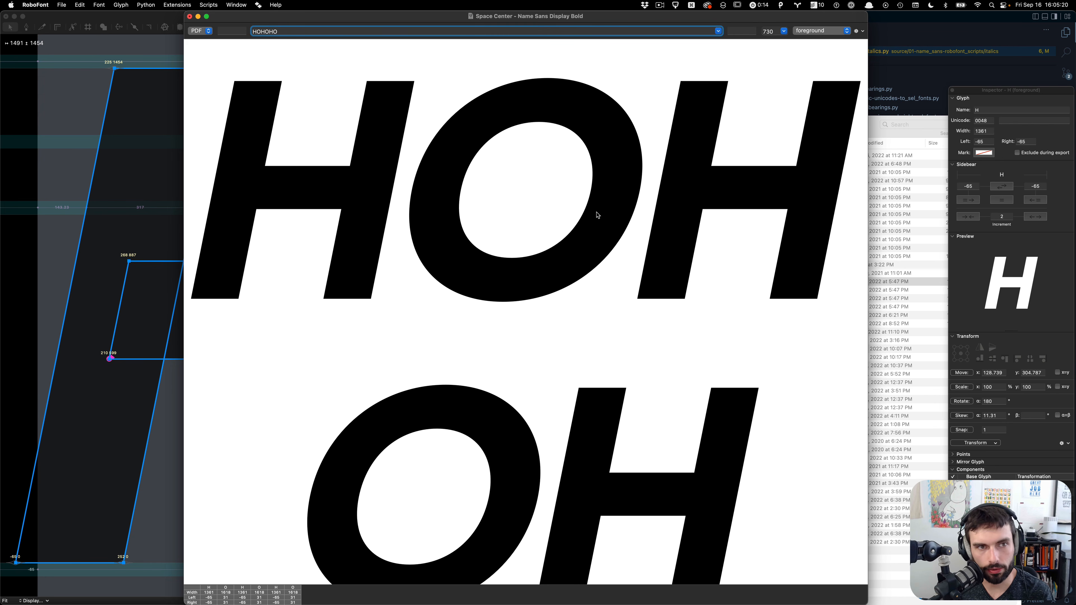
Switch the glyph window to the O, deselect its contours and undo the skew on them
{"action": "left_click", "coordinate": [150, 187]}
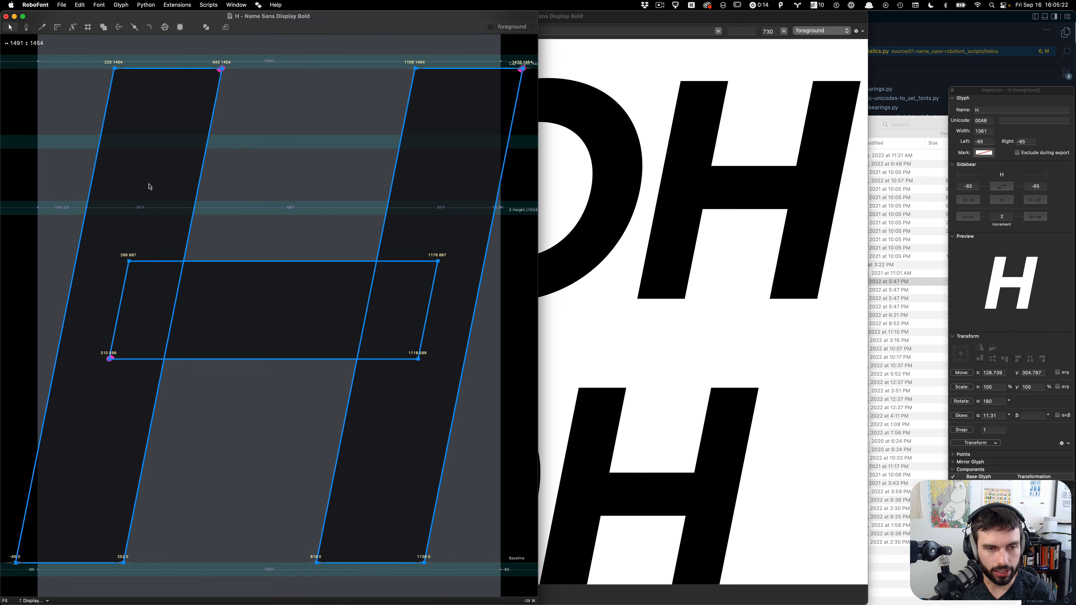
{"action": "key", "text": "super+j"}
{"action": "type", "text": "O"}
{"action": "key", "text": "Return"}
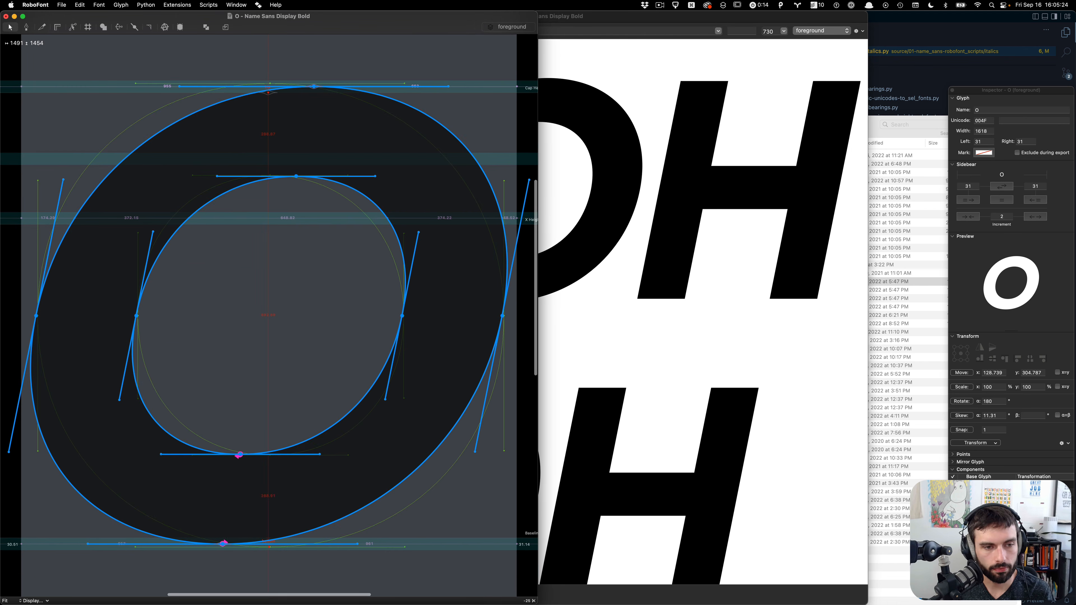
{"action": "scroll", "coordinate": [274, 196], "scroll_direction": "down", "scroll_amount": 2}
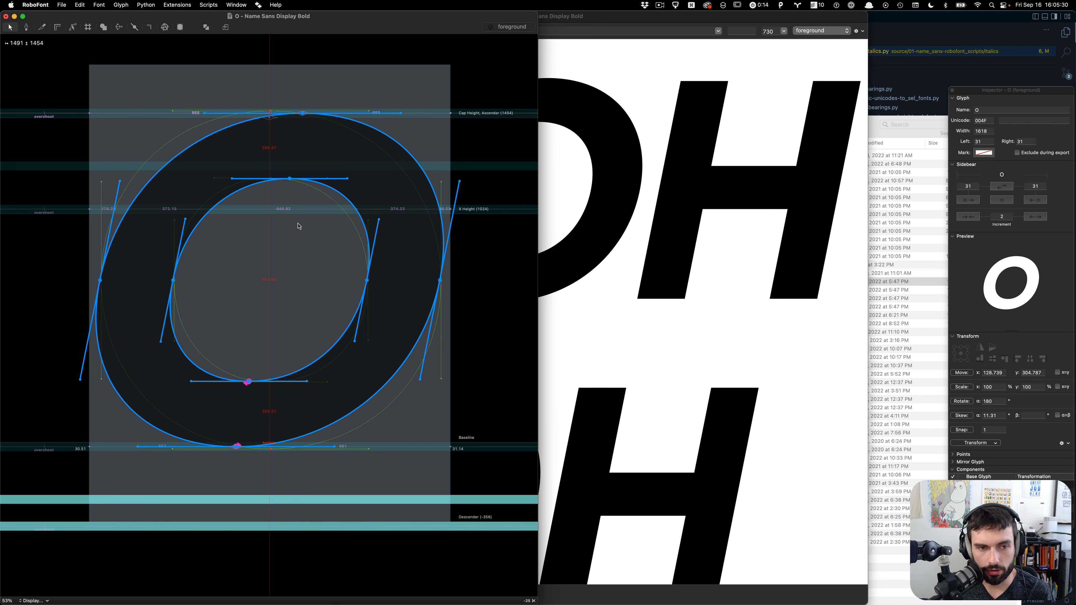
{"action": "scroll", "coordinate": [385, 308], "scroll_direction": "up", "scroll_amount": 1}
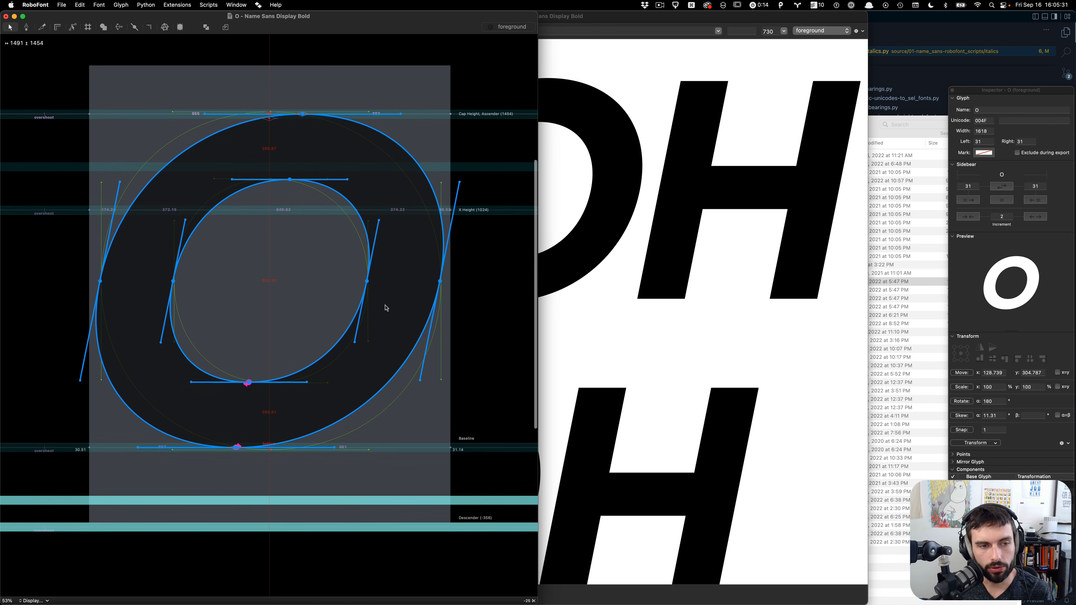
{"action": "left_click", "coordinate": [414, 258]}
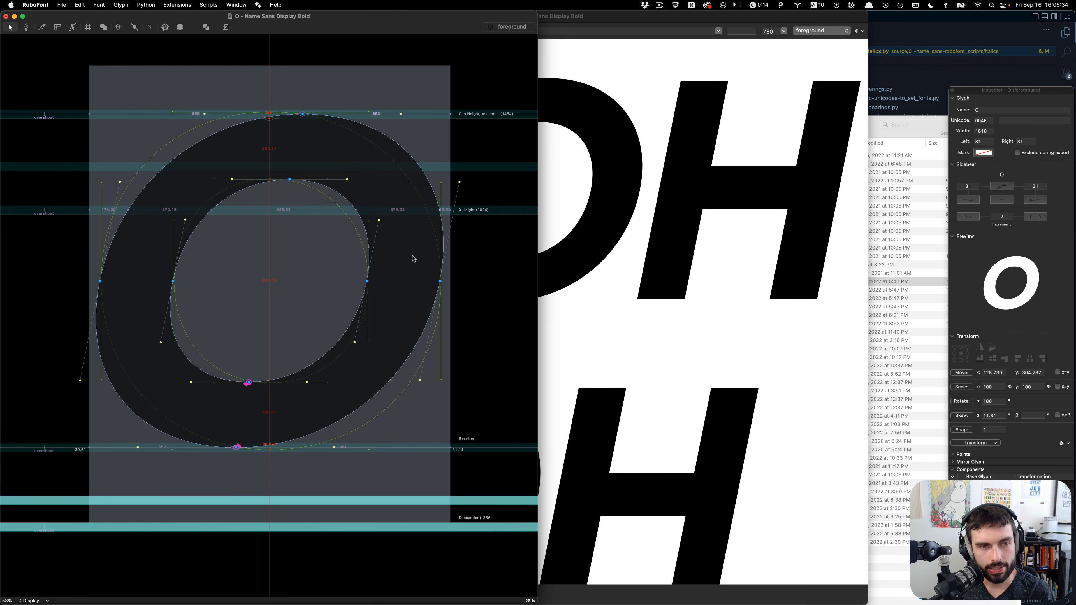
{"action": "key", "text": "super+z"}
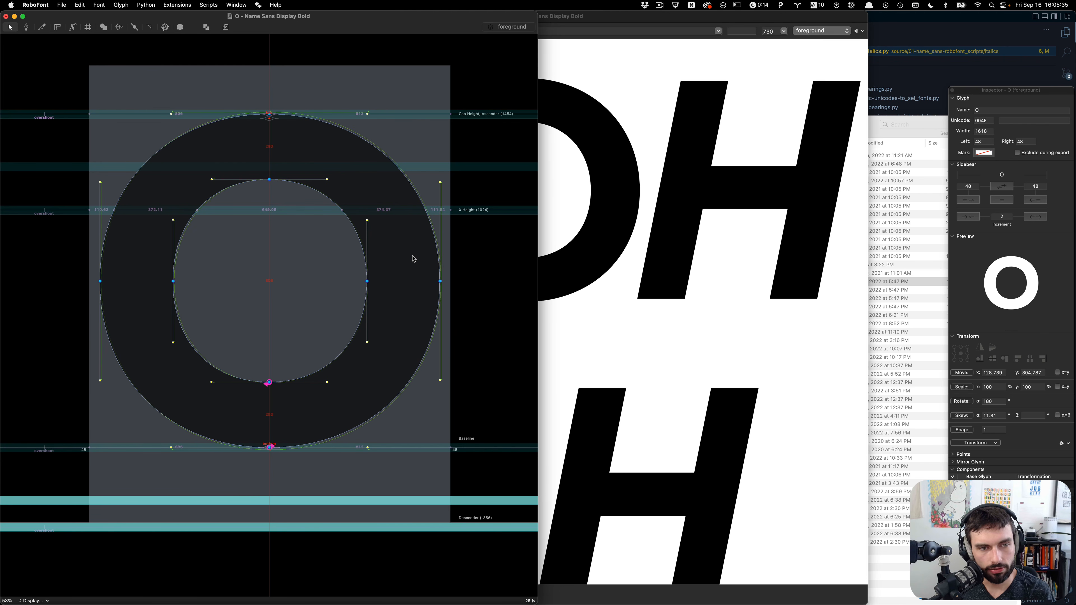
Place the Space Center beside the glyph window and move the Inspector between the two
{"action": "left_click", "coordinate": [594, 275]}
{"action": "key", "text": "ctrl+alt+Right"}
{"action": "left_click_drag", "start_coordinate": [976, 90], "coordinate": [535, 104]}
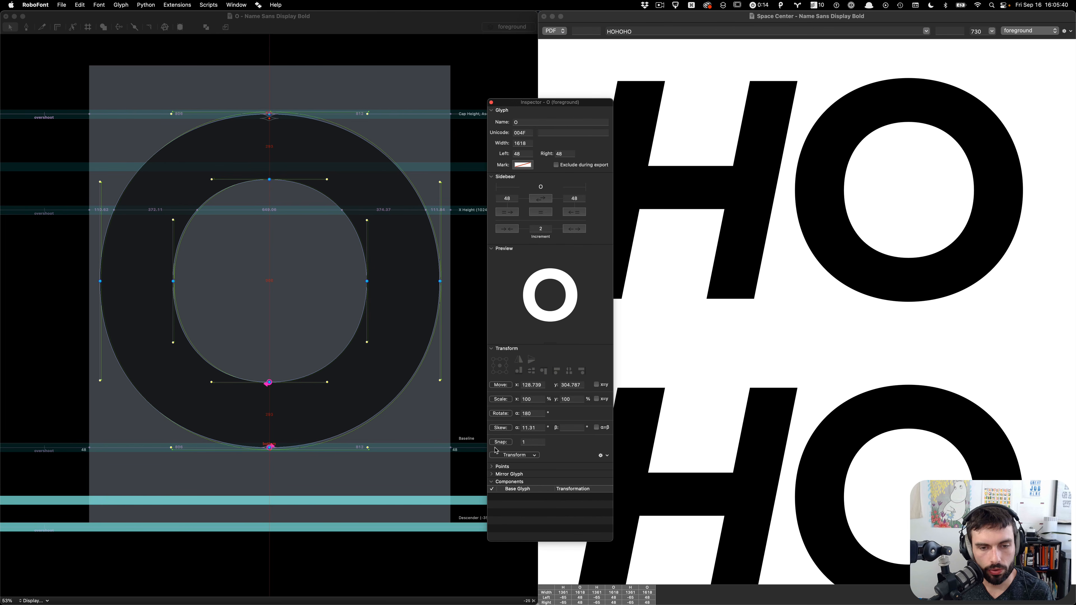
Try rotating all contours of the O by 11.31° and undo the rotation
{"action": "left_click", "coordinate": [544, 427]}
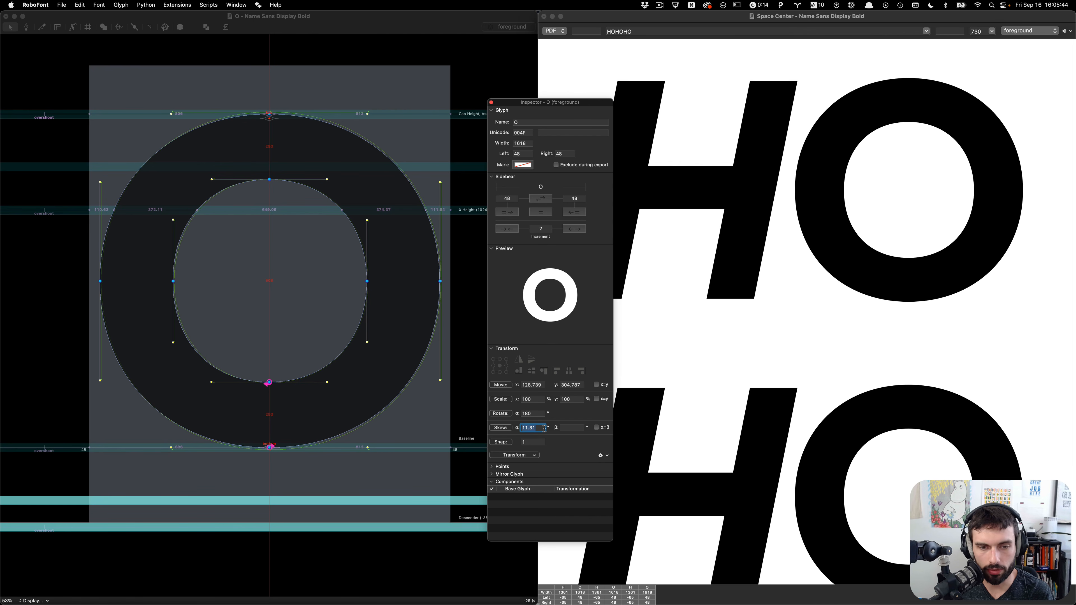
{"action": "left_click", "coordinate": [537, 415]}
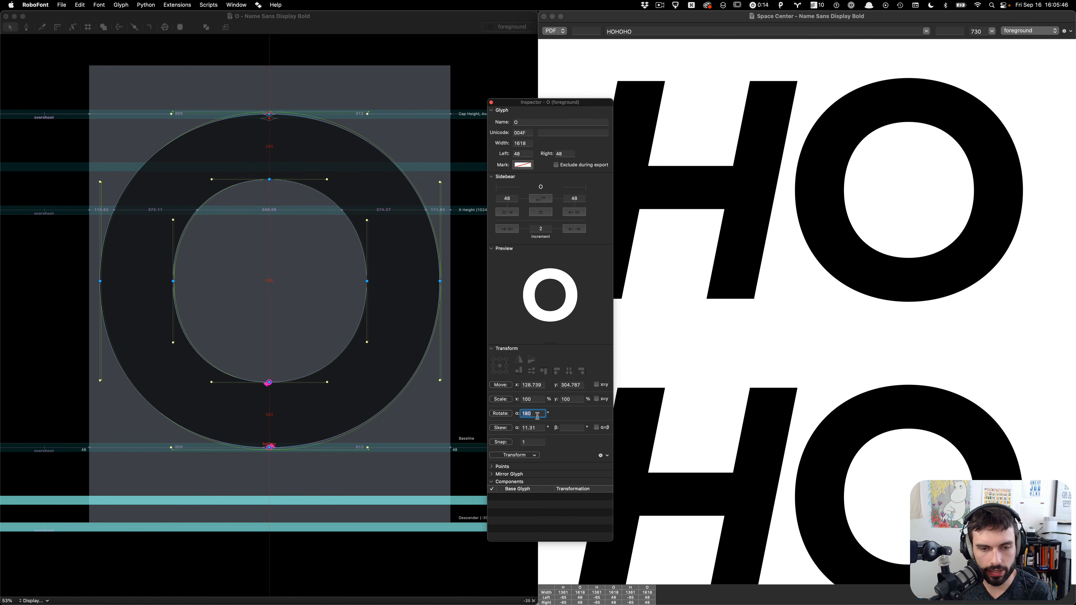
{"action": "type", "text": "11.31"}
{"action": "left_click", "coordinate": [408, 428]}
{"action": "key", "text": "cmd+a"}
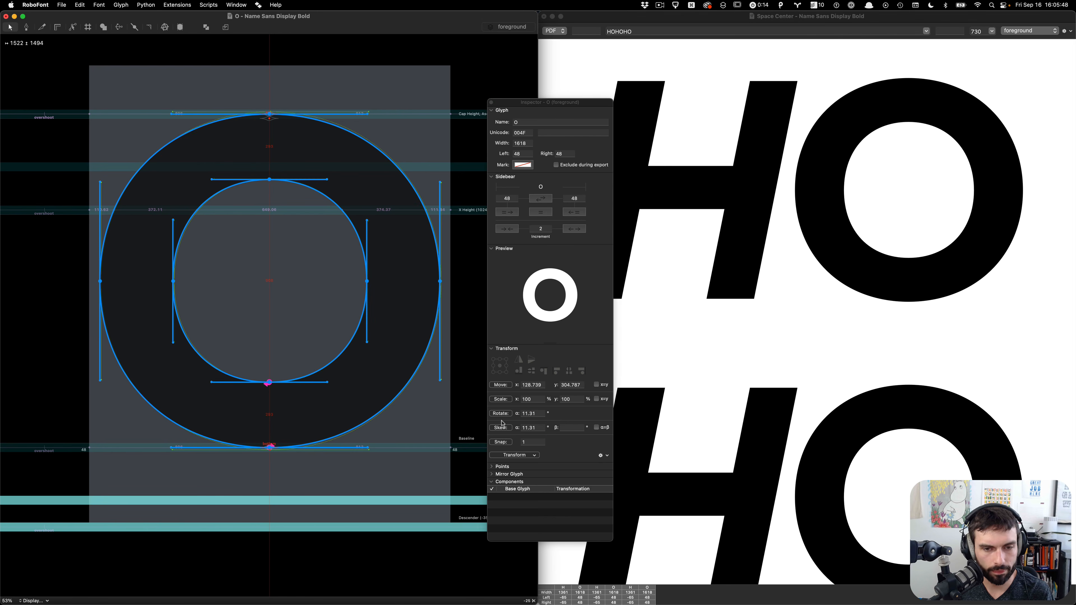
{"action": "left_click", "coordinate": [502, 414]}
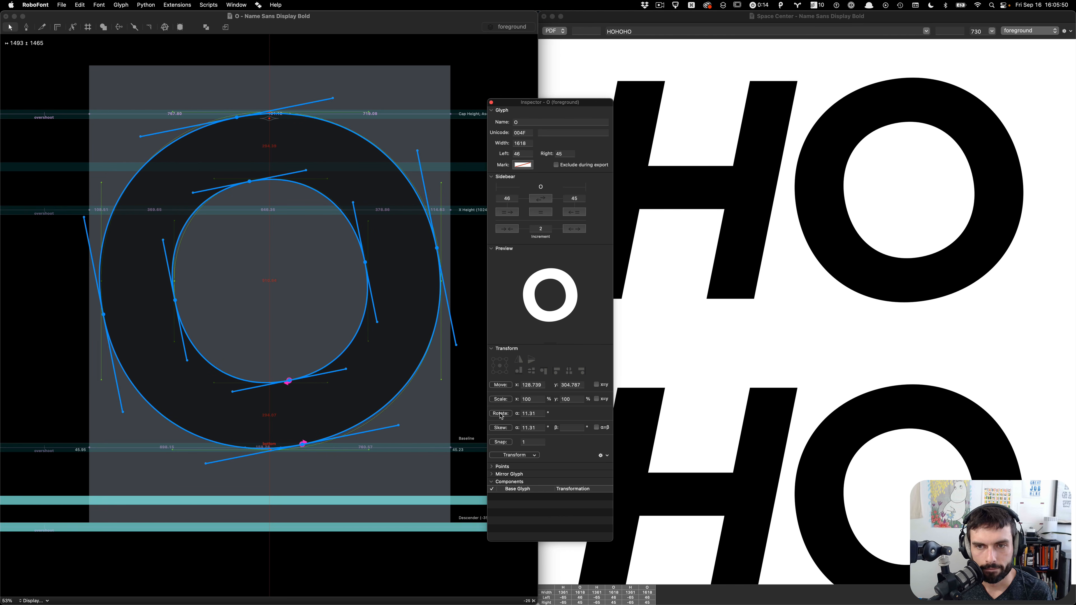
{"action": "key", "text": "super+z"}
Rotate the selected O contours by -11.31° and close the Inspector
{"action": "left_click", "coordinate": [523, 413]}
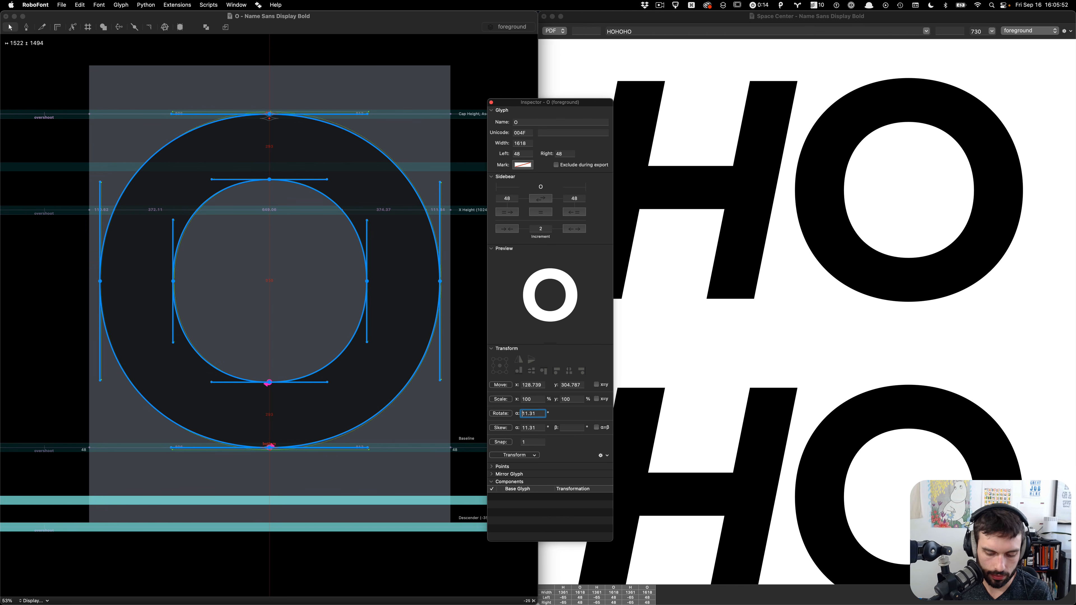
{"action": "type", "text": "-"}
{"action": "left_click", "coordinate": [501, 414]}
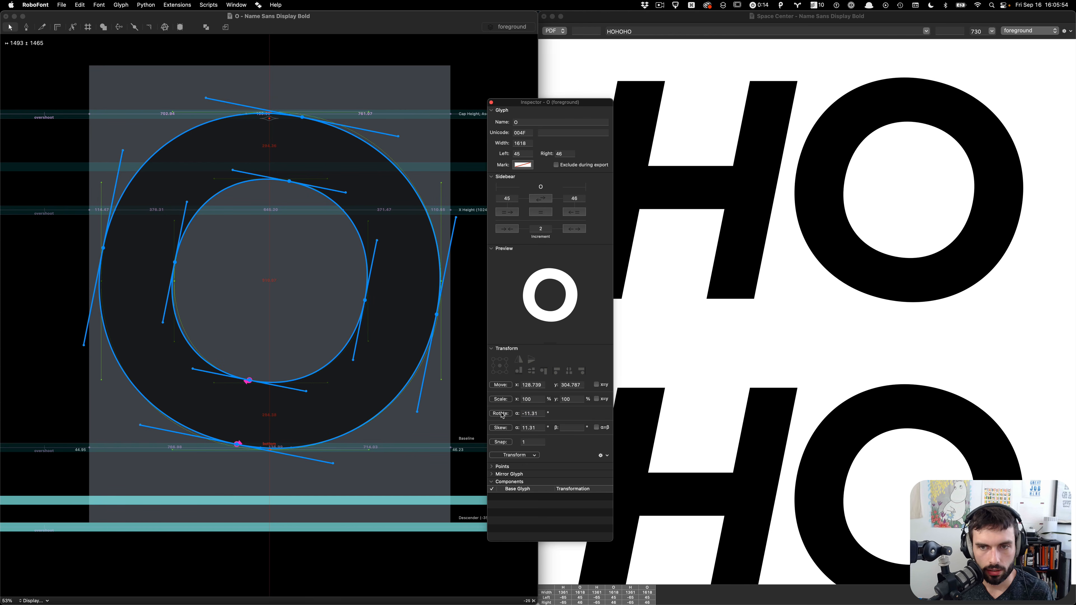
{"action": "left_click", "coordinate": [490, 102]}
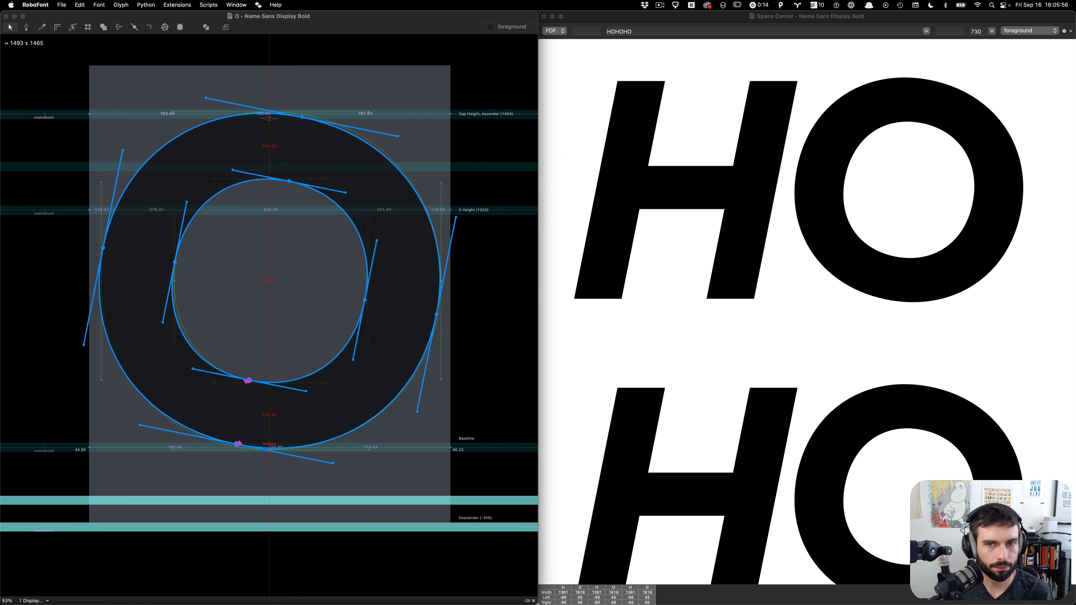
Compare the O with and without its rotation at sample size 388, ending with the rotation undone
{"action": "scroll", "coordinate": [738, 177], "scroll_direction": "down", "scroll_amount": 5}
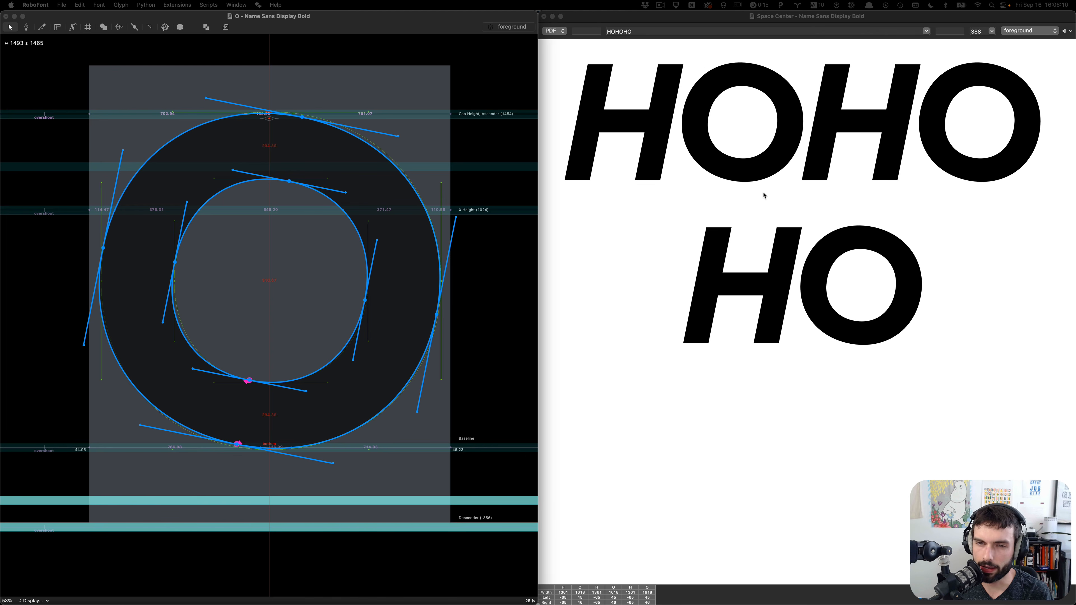
{"action": "left_click", "coordinate": [492, 244]}
{"action": "key", "text": "super+z"}
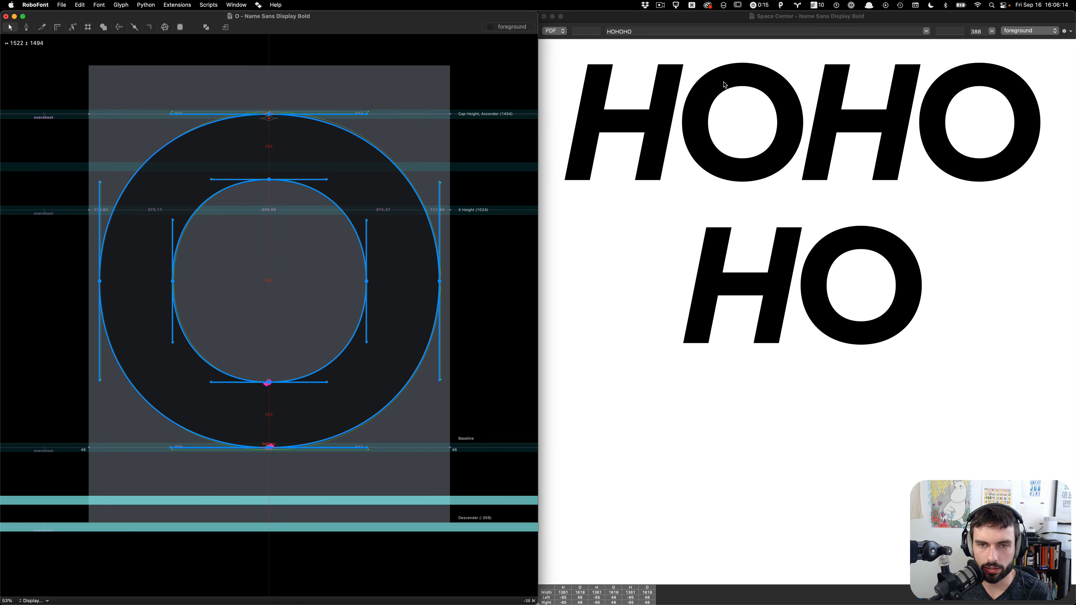
{"action": "key", "text": "super+shift+z"}
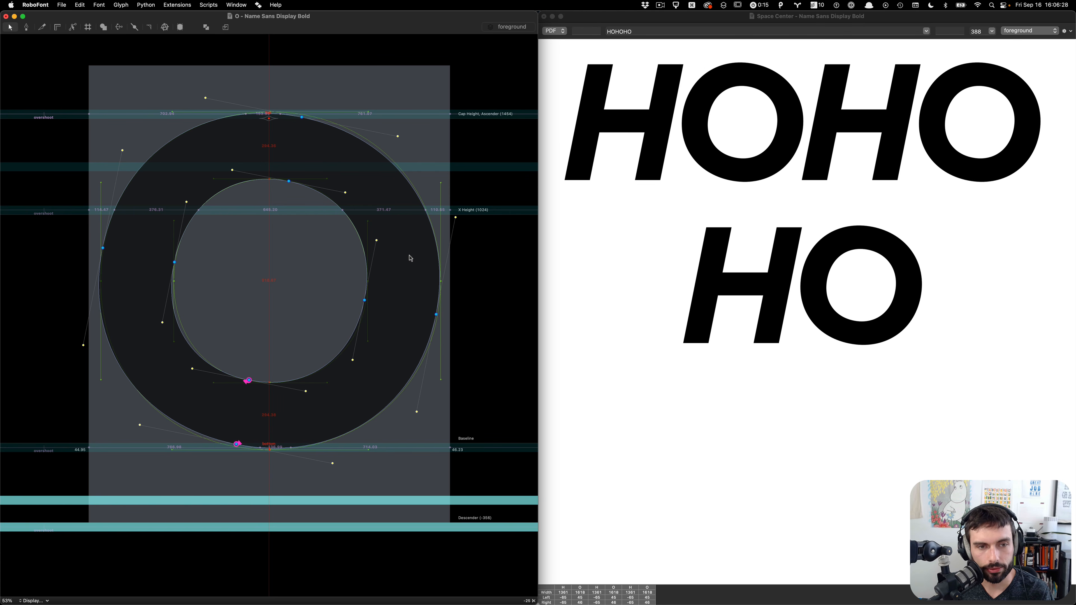
{"action": "key", "text": "super+z"}
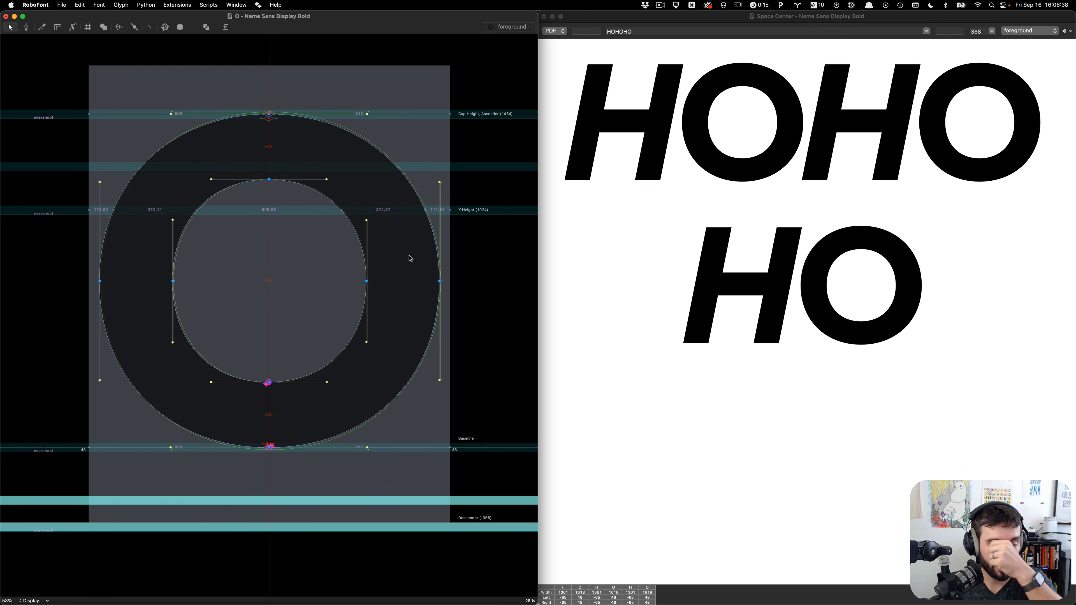
Select all O contours, copy the skew α value 11.31 from the Inspector and close it again
{"action": "key", "text": "super+a"}
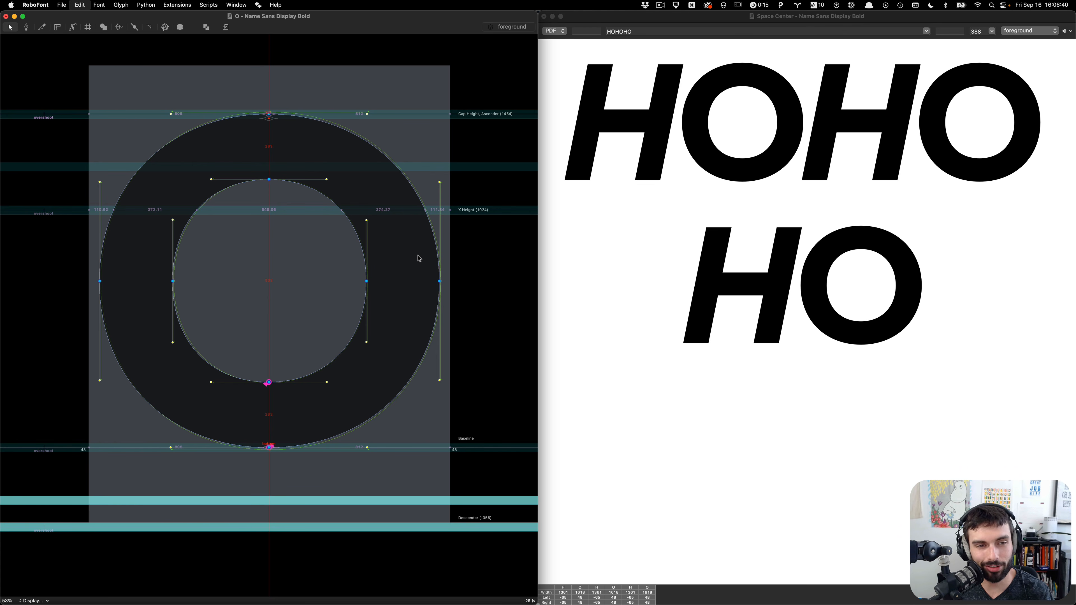
{"action": "key", "text": "super+i"}
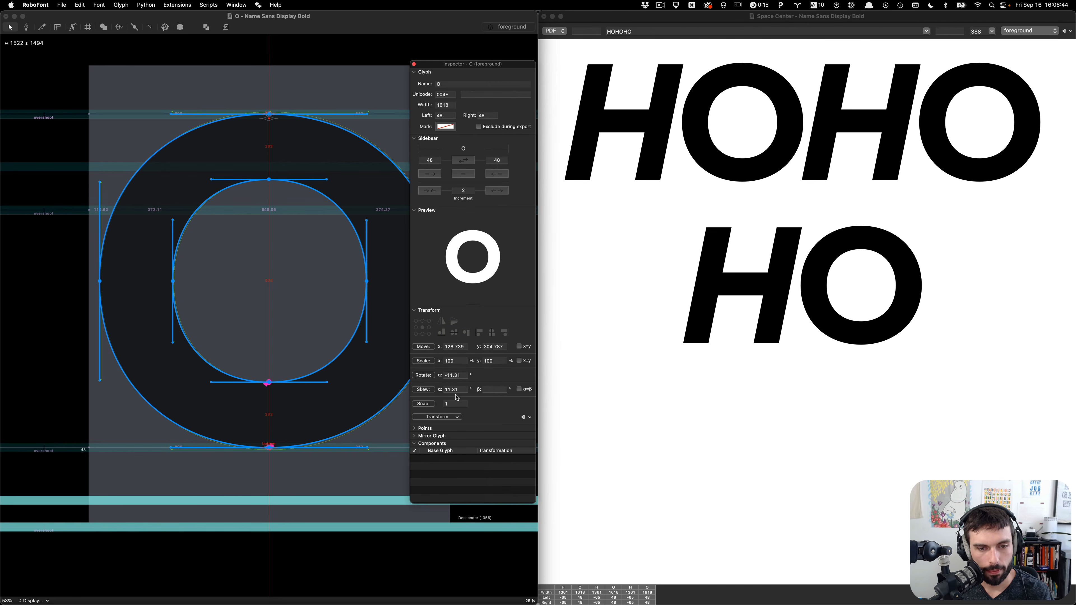
{"action": "left_click", "coordinate": [462, 390]}
{"action": "key", "text": "super+c"}
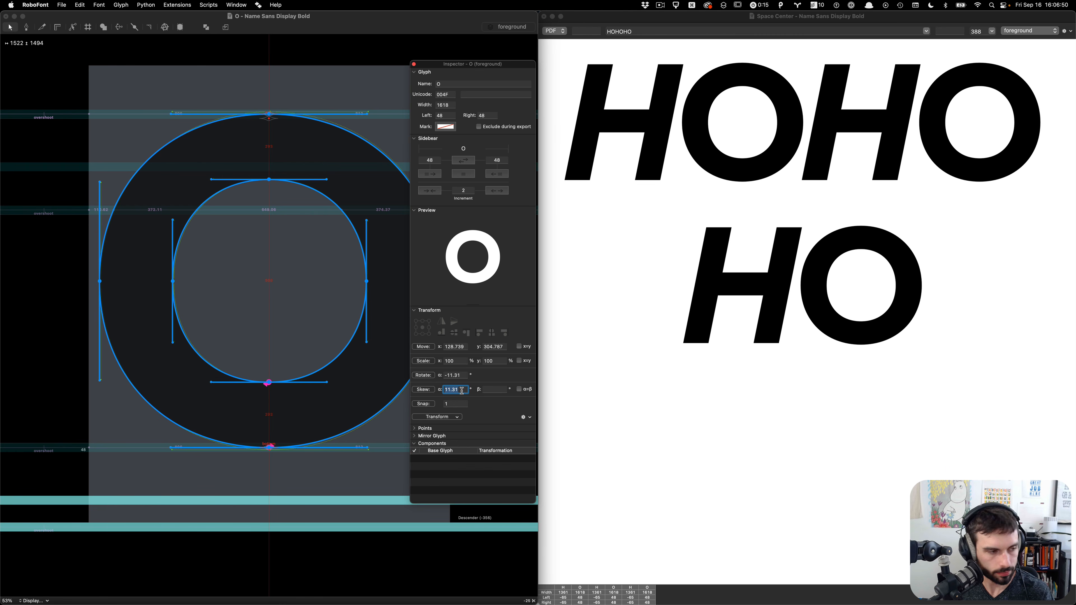
{"action": "key", "text": "super+i"}
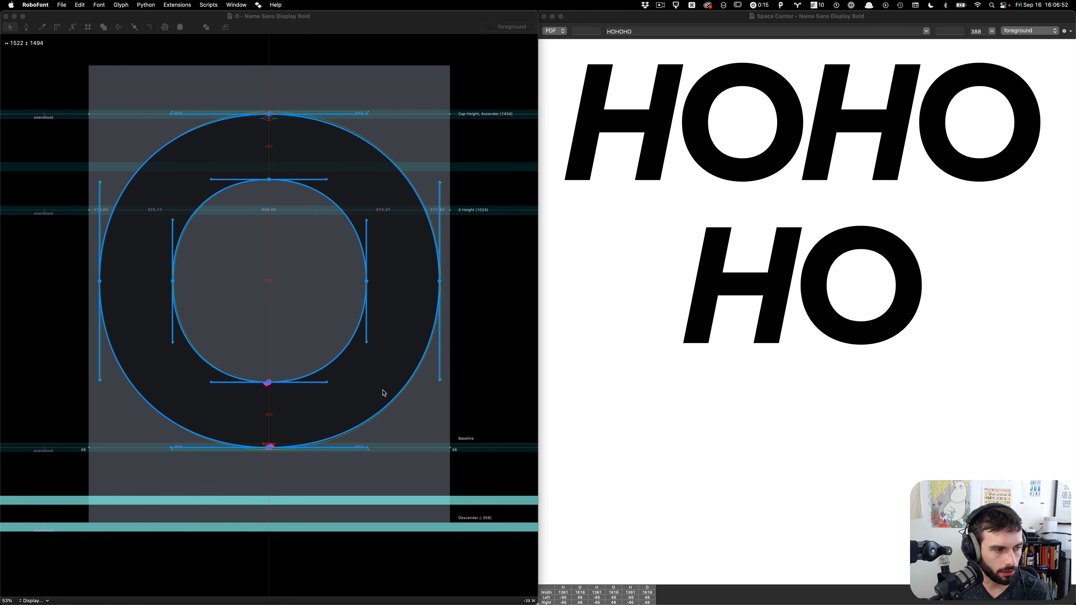
Calculate half of 11.31 in the Alfred launcher and copy the result 5.655
{"action": "key", "text": "super+space"}
{"action": "left_click_drag", "start_coordinate": [438, 261], "coordinate": [547, 232]}
{"action": "key", "text": "super+v"}
{"action": "type", "text": "/2"}
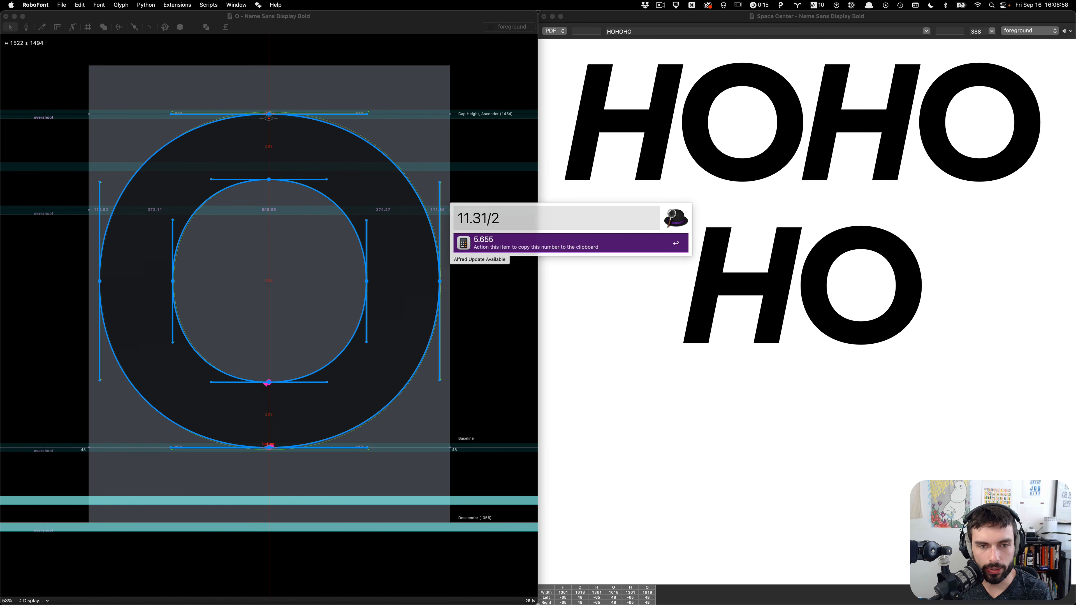
{"action": "key", "text": "Return"}
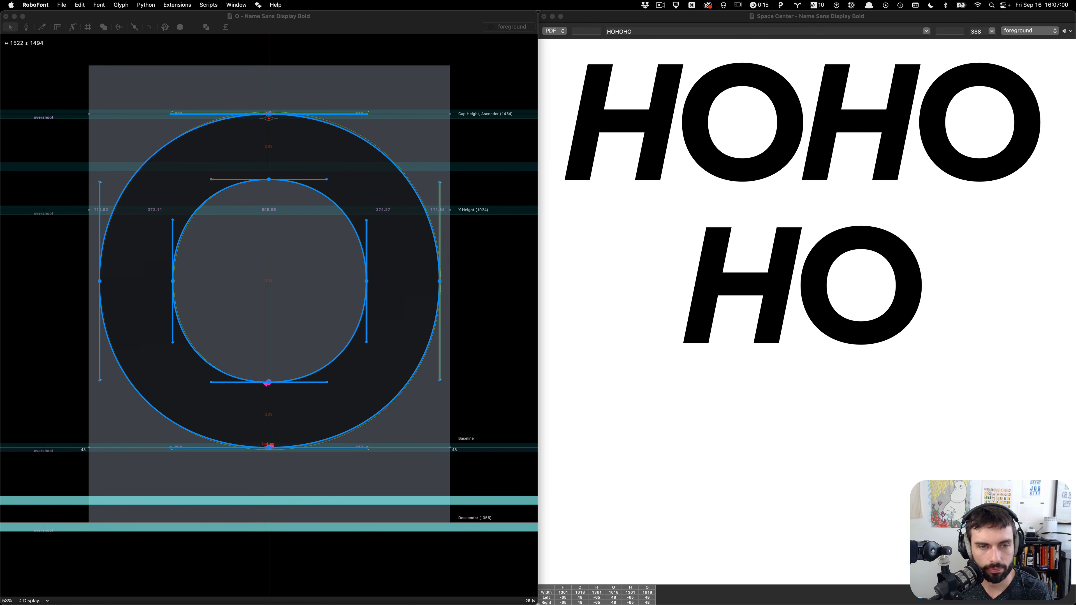
Skew all contours of the O by α 5.656° using the Inspector's transform settings
{"action": "key", "text": "super+i"}
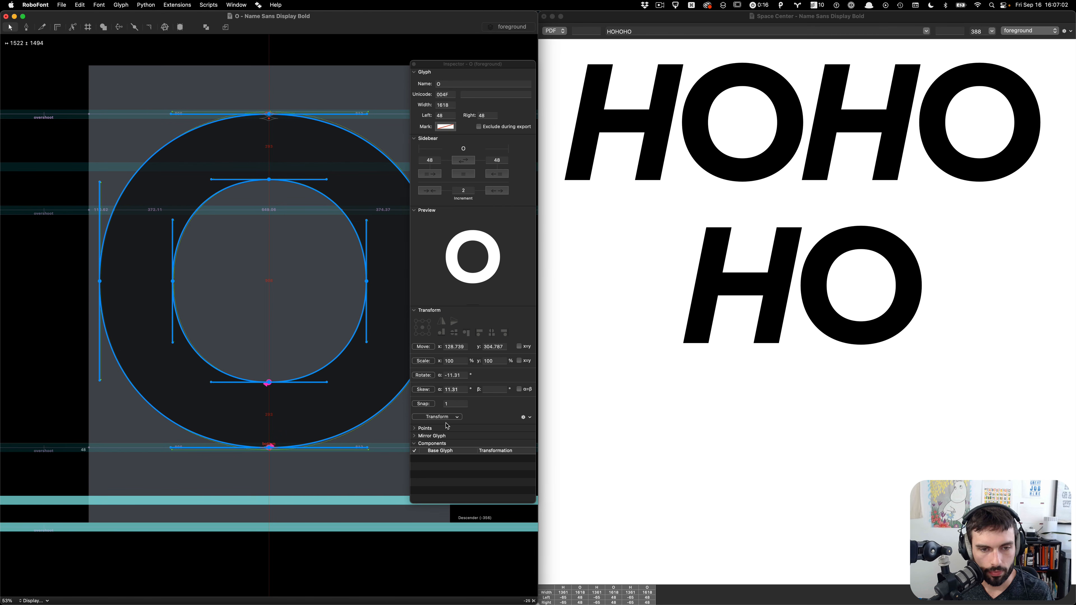
{"action": "key", "text": "super+d"}
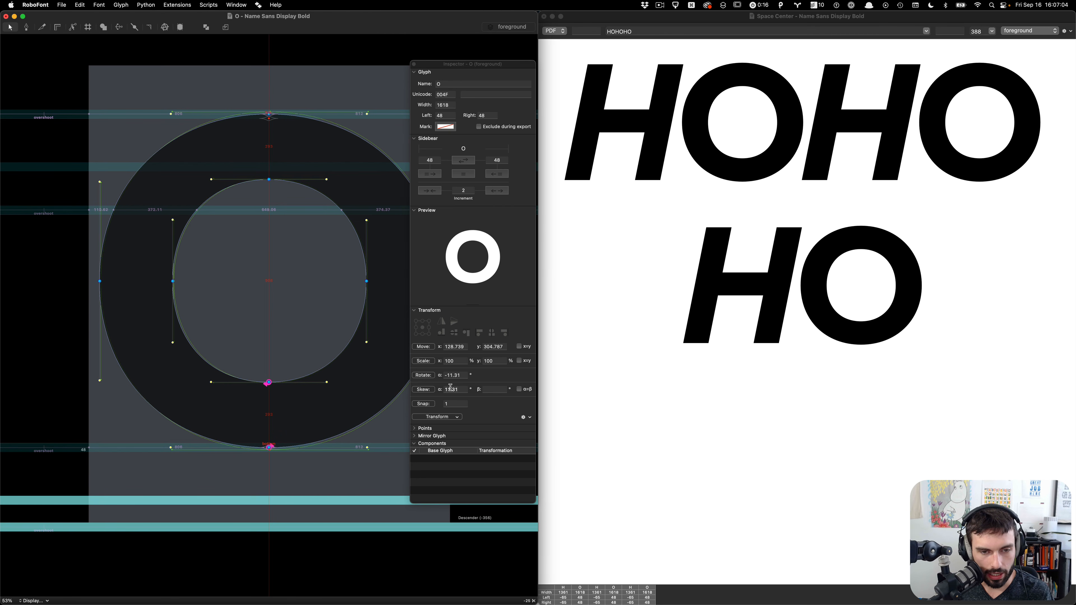
{"action": "double_click", "coordinate": [451, 390]}
{"action": "key", "text": "super+v"}
{"action": "type", "text": "5.655"}
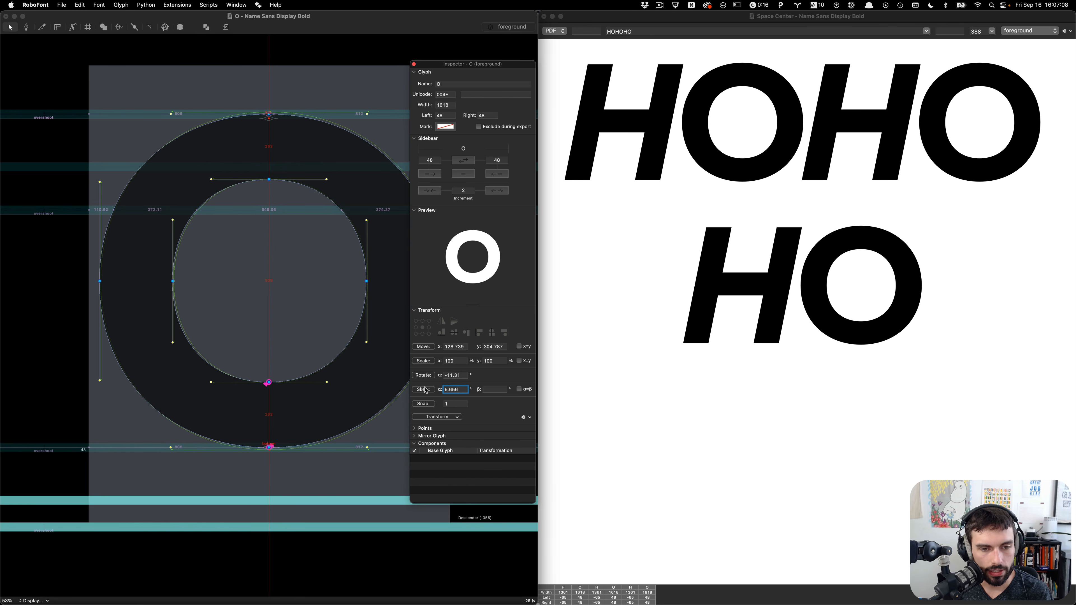
{"action": "left_click", "coordinate": [325, 395]}
{"action": "key", "text": "super+a"}
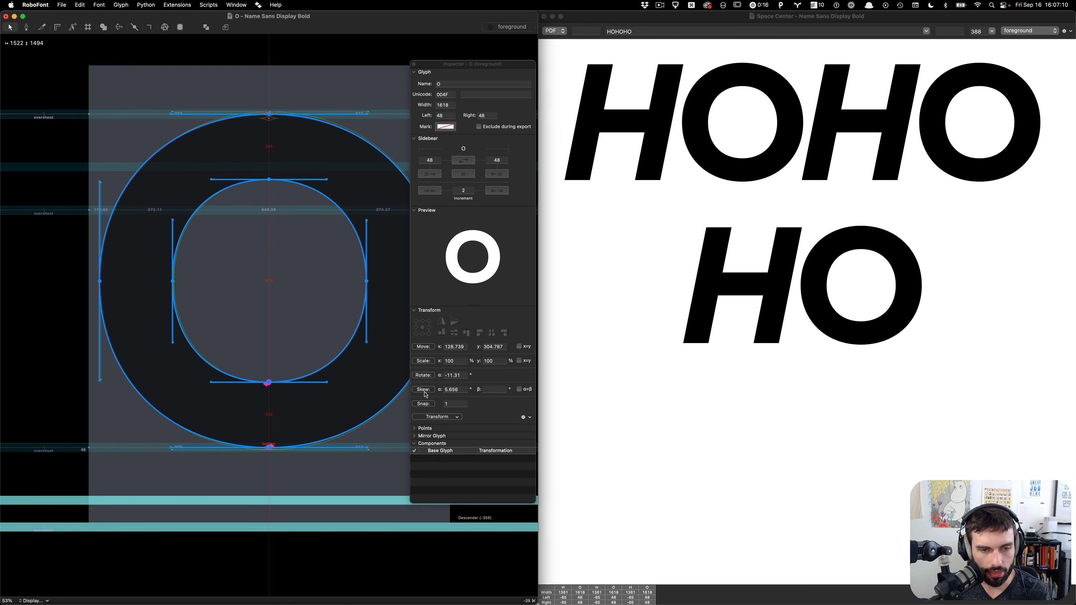
{"action": "left_click", "coordinate": [424, 390]}
Rotate the skewed O contours by -5.656°
{"action": "left_click", "coordinate": [454, 390]}
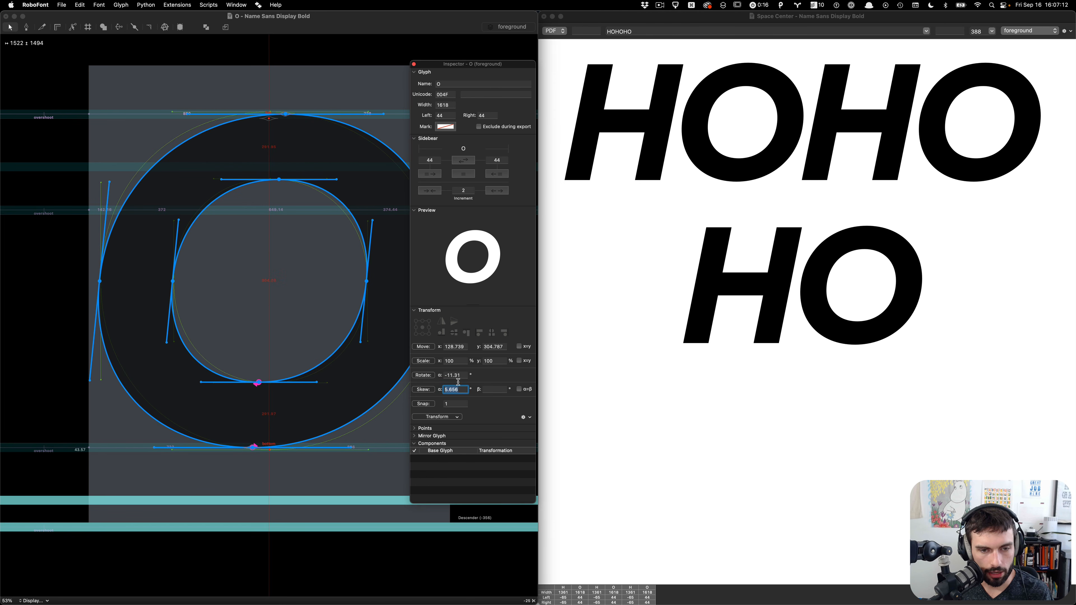
{"action": "left_click", "coordinate": [446, 375]}
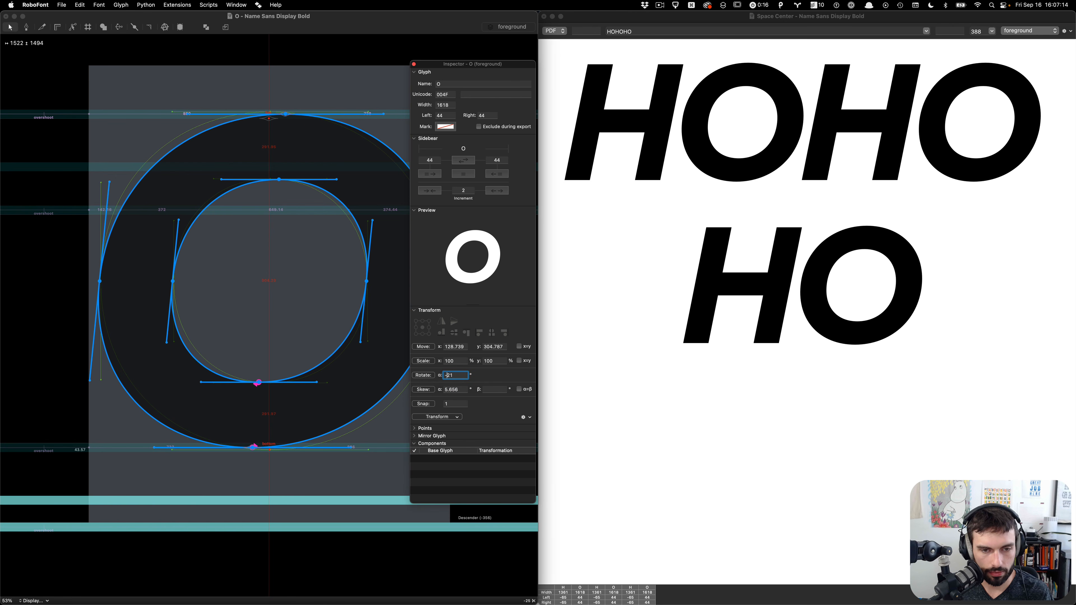
{"action": "type", "text": "5.656"}
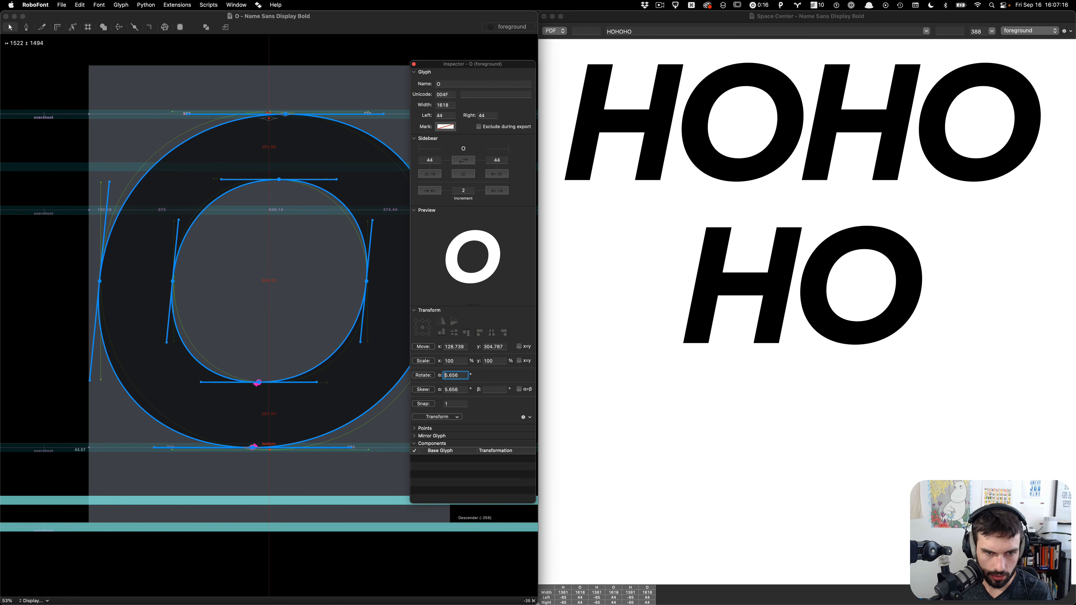
{"action": "left_click", "coordinate": [431, 376]}
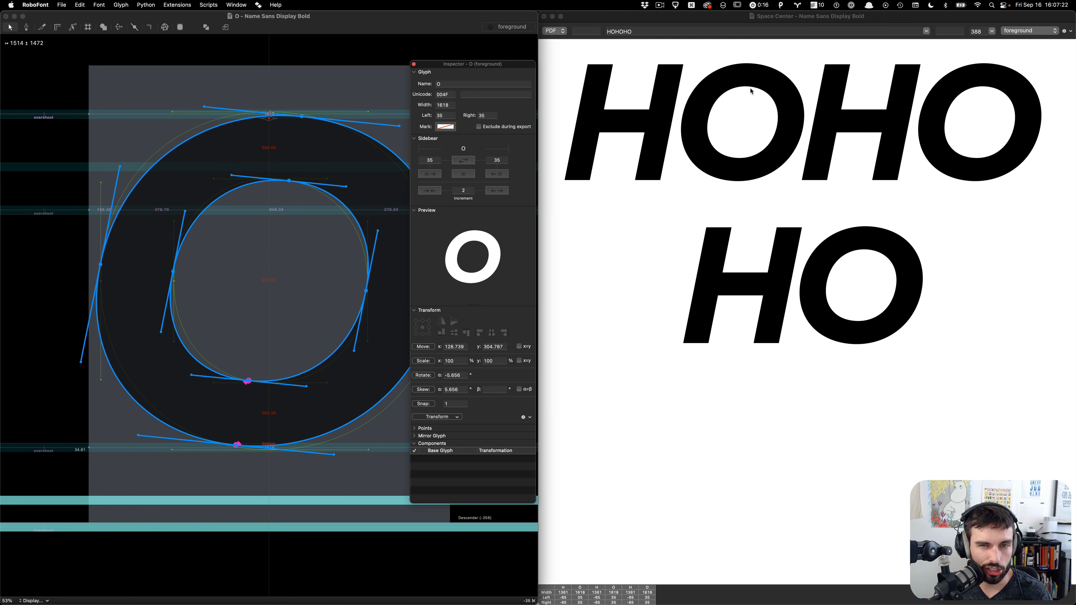
Reduce the sample text to size 255, then clear the Inspector off the O and deselect its contours
{"action": "scroll", "coordinate": [742, 148], "scroll_direction": "down", "scroll_amount": 5}
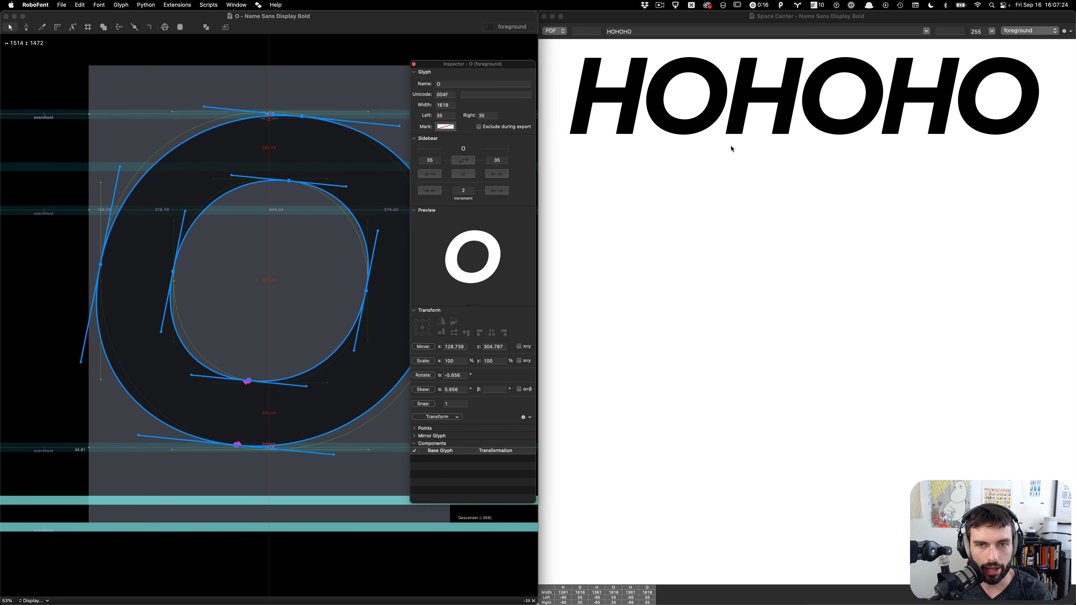
{"action": "left_click", "coordinate": [680, 99]}
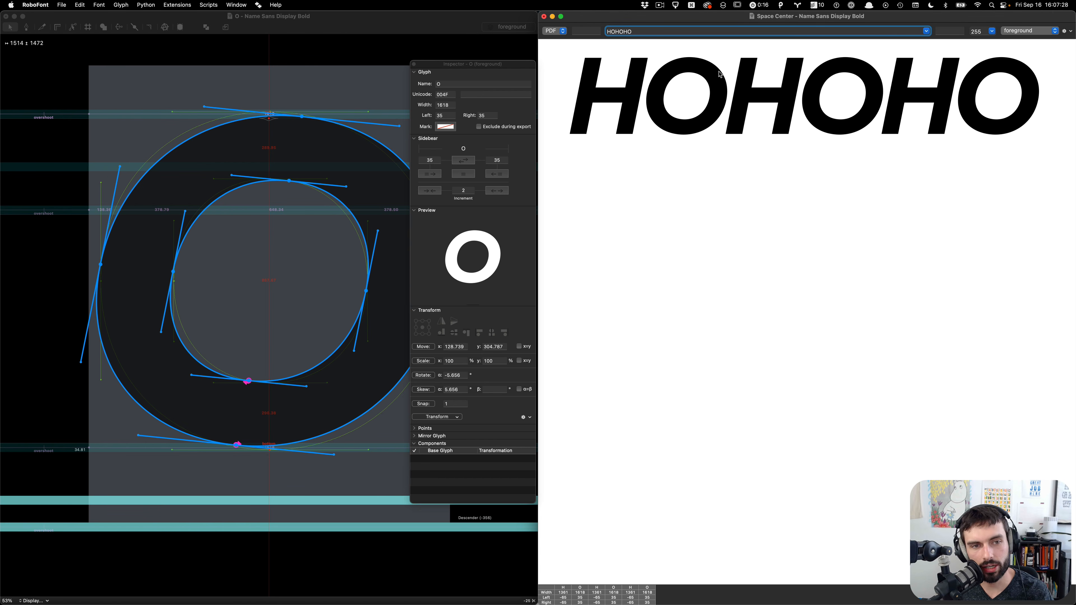
{"action": "left_click_drag", "start_coordinate": [485, 67], "coordinate": [296, 604]}
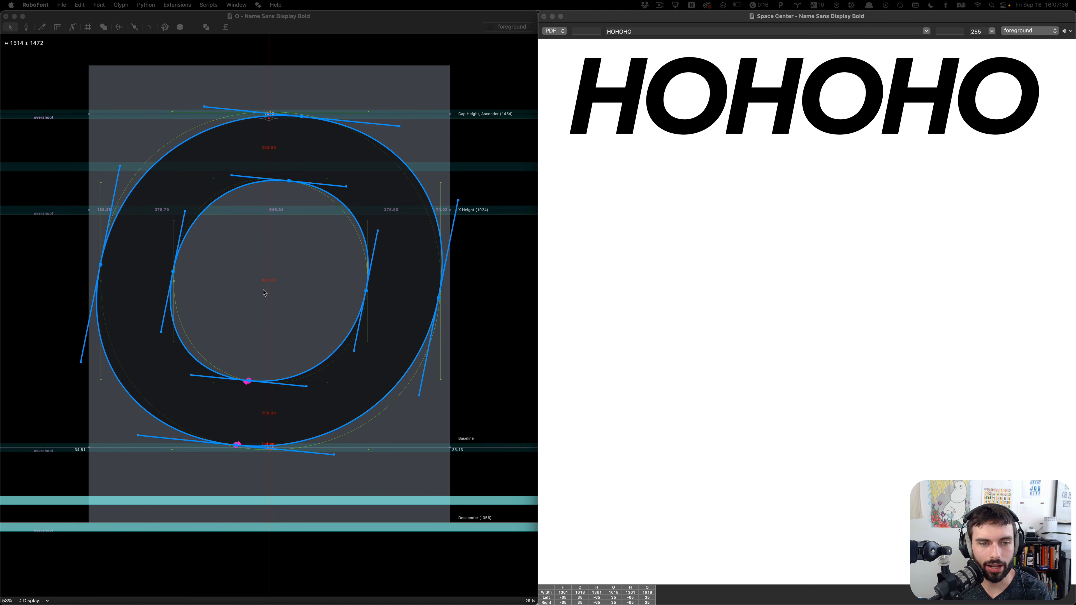
{"action": "left_click", "coordinate": [237, 288]}
{"action": "left_click", "coordinate": [235, 288]}
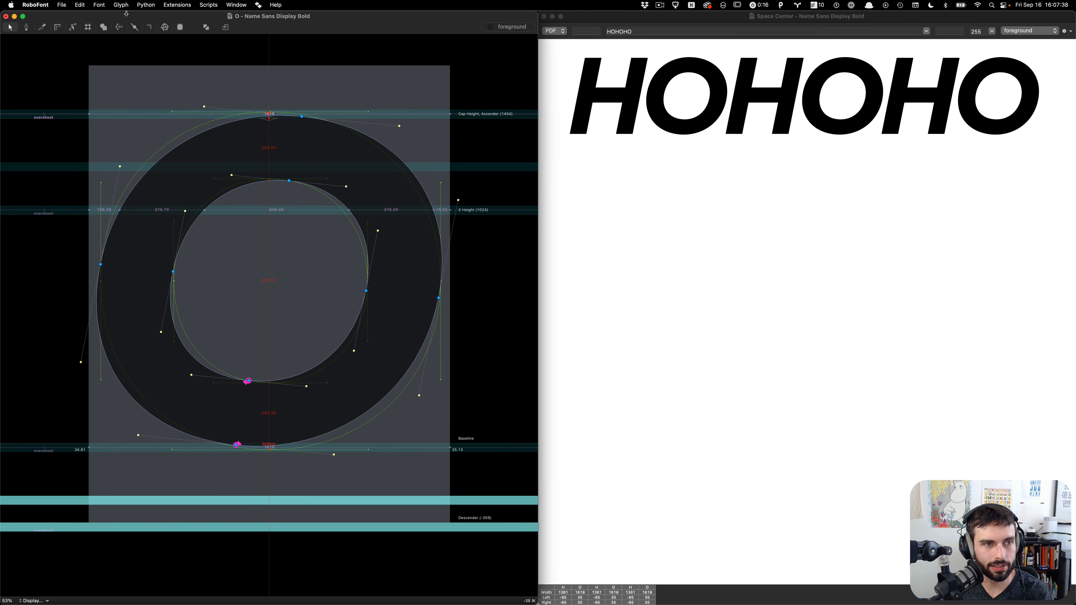
Inspect the outer left curve point of the O and its handles
{"action": "left_click", "coordinate": [101, 265]}
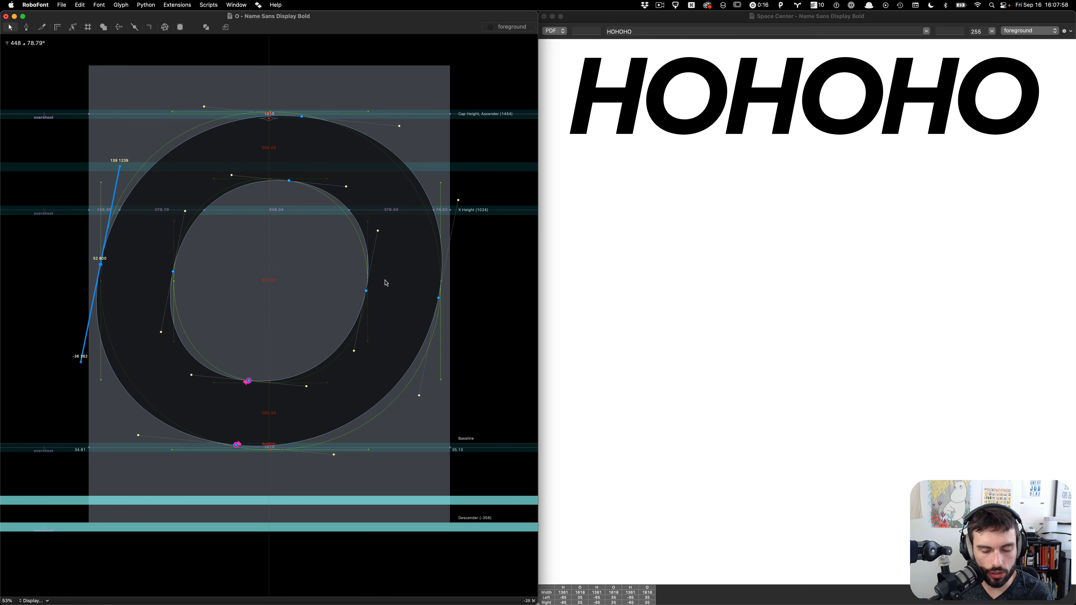
{"action": "scroll", "coordinate": [356, 284], "scroll_direction": "right", "scroll_amount": 1}
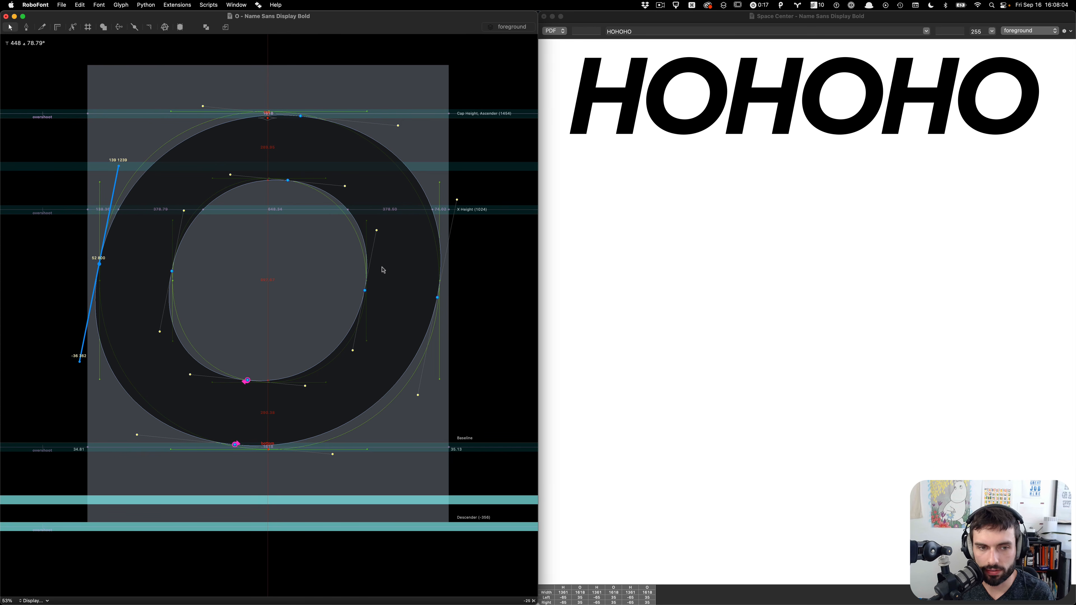
{"action": "left_click", "coordinate": [280, 307]}
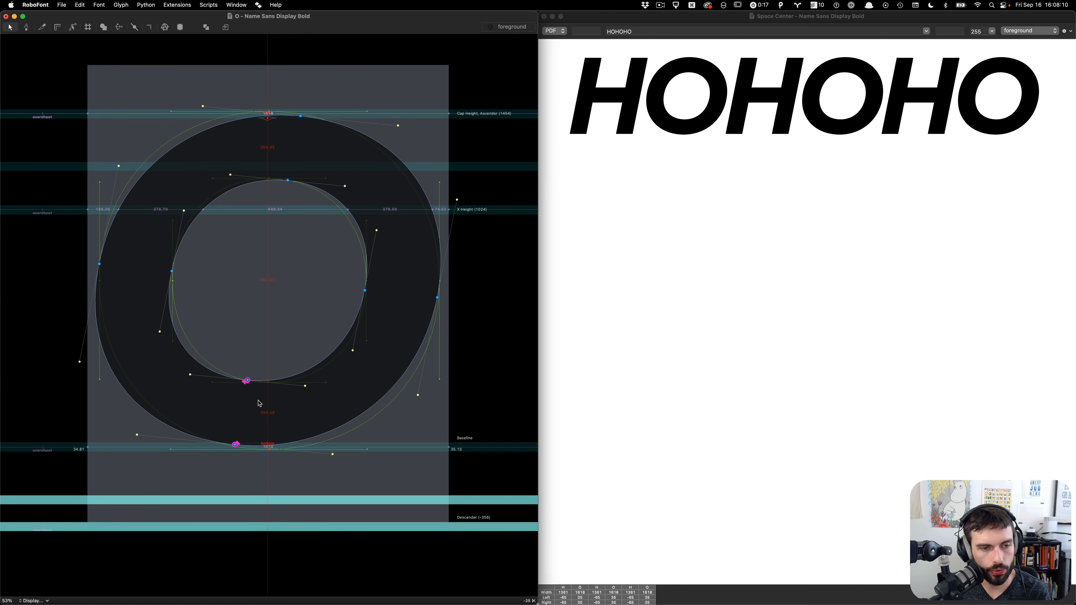
Nudge the outer right curve point of the O 20 units down and 4 units left, together with its handles
{"action": "left_click", "coordinate": [436, 298]}
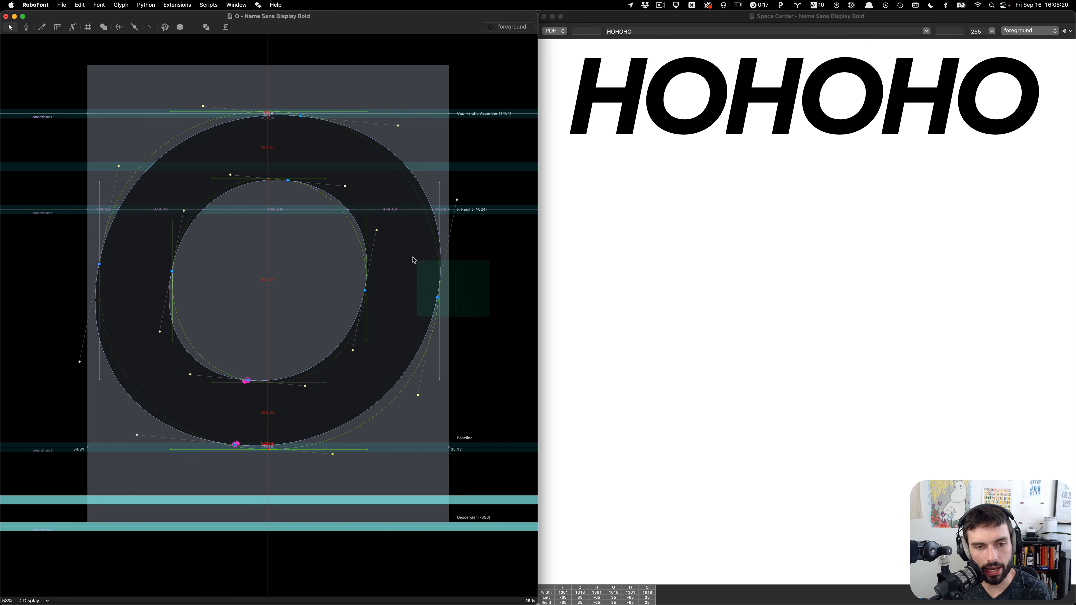
{"action": "key", "text": "shift+Down"}
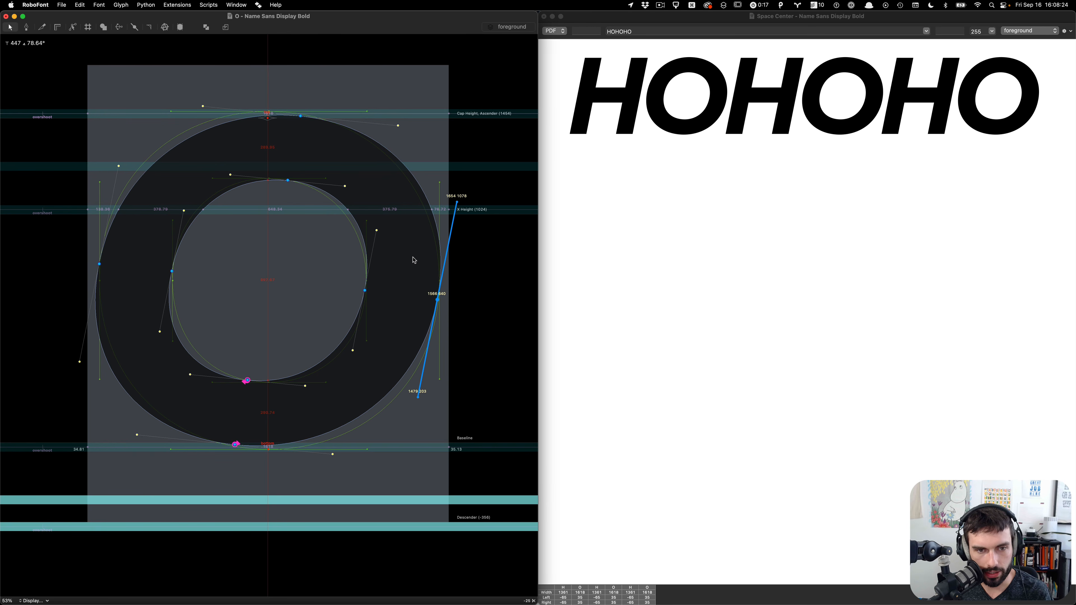
{"action": "key", "text": "Left"}
{"action": "key", "text": "Left"}
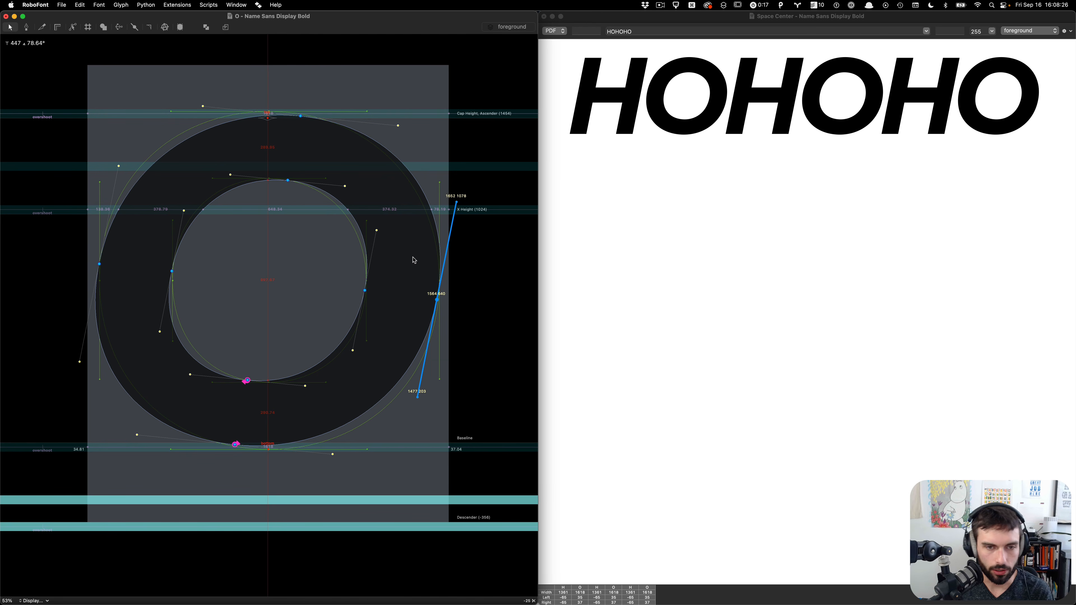
{"action": "key", "text": "shift+Down"}
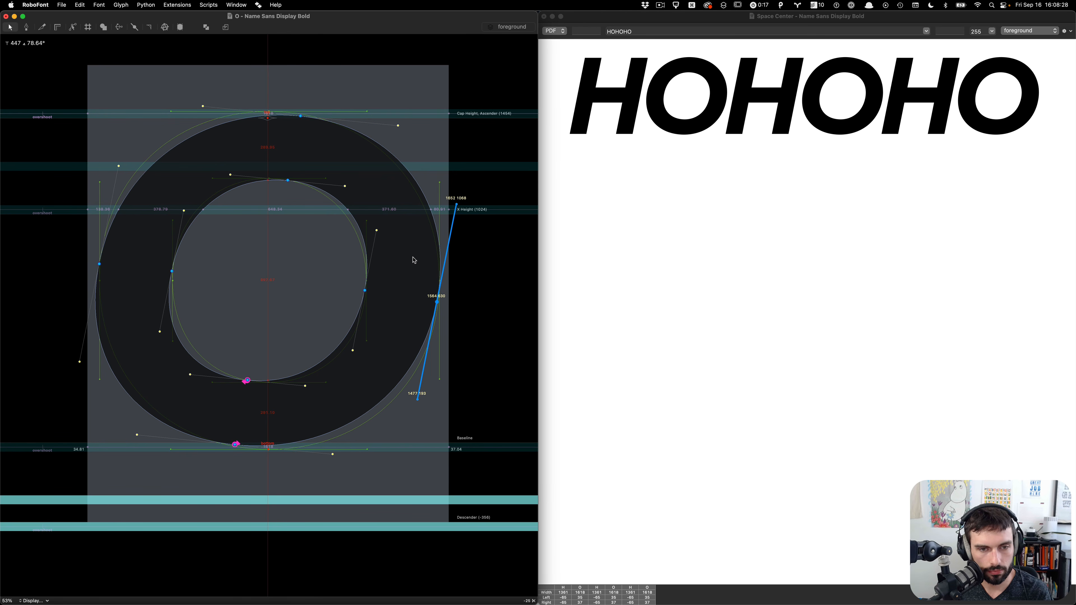
{"action": "key", "text": "Left"}
{"action": "key", "text": "Left"}
{"action": "scroll", "coordinate": [413, 258], "scroll_direction": "left", "scroll_amount": 4}
{"action": "left_click", "coordinate": [408, 258]}
{"action": "key", "text": "Down"}
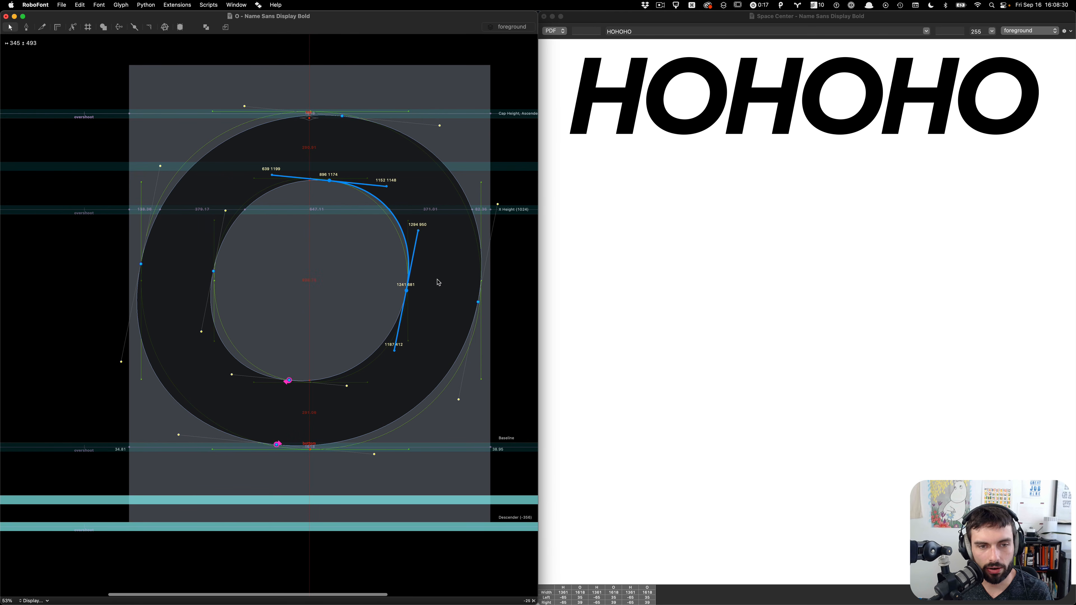
Nudge the outer left curve point of the O 20 units up and 4 units right, together with its handles
{"action": "left_click_drag", "start_coordinate": [160, 299], "coordinate": [86, 225]}
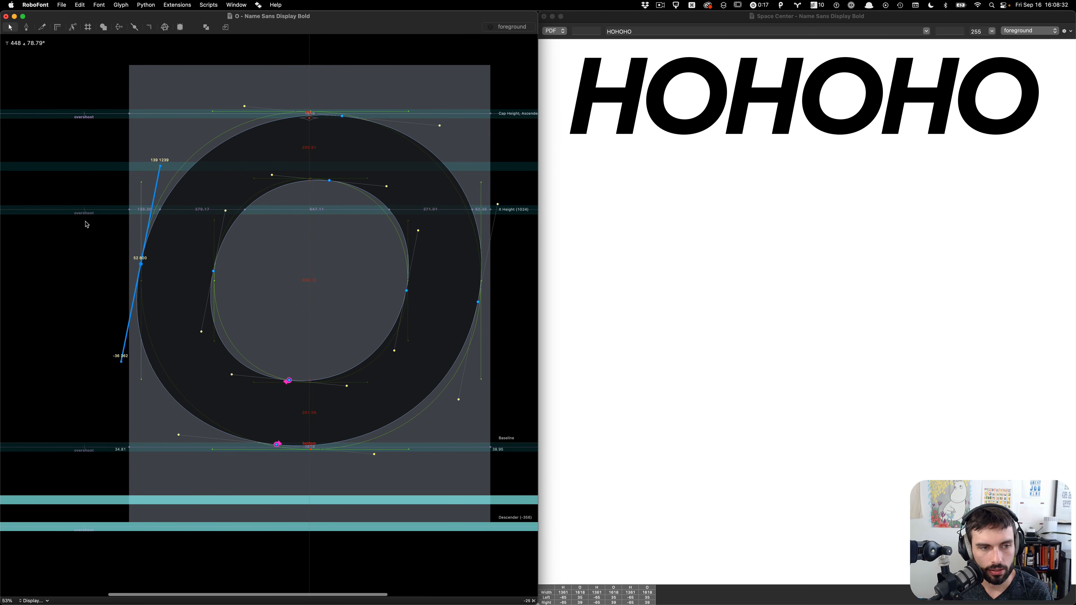
{"action": "key", "text": "shift+Up"}
{"action": "key", "text": "shift+Up"}
{"action": "key", "text": "Right"}
{"action": "key", "text": "Right"}
{"action": "key", "text": "Right"}
{"action": "key", "text": "Right"}
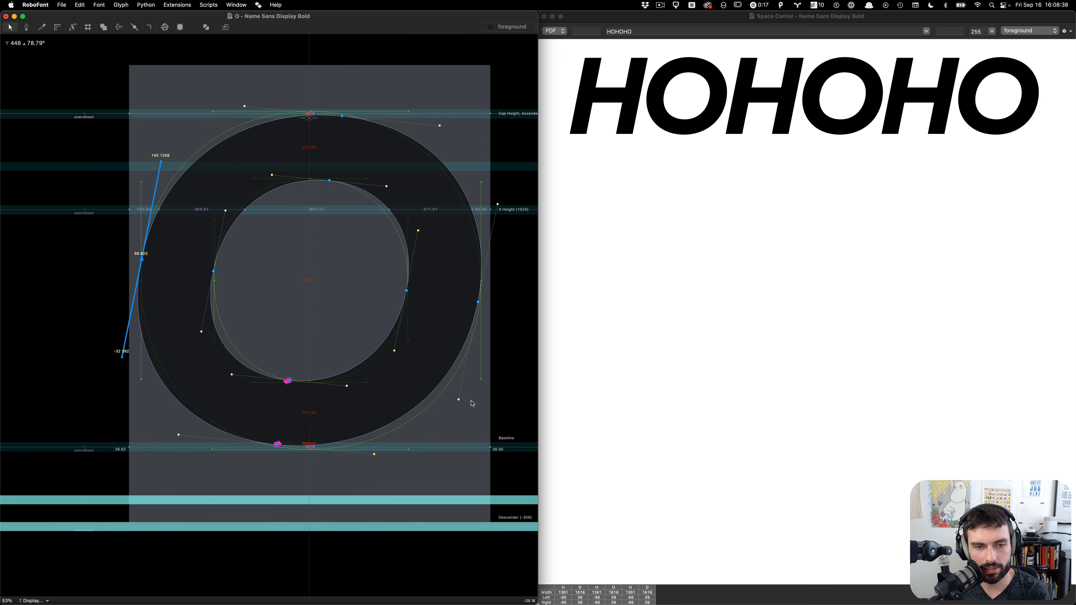
Nudge the outer right curve point another 10 units down and 2 units left
{"action": "left_click_drag", "start_coordinate": [528, 341], "coordinate": [436, 260]}
{"action": "key", "text": "shift+Down"}
{"action": "key", "text": "Left"}
{"action": "key", "text": "Left"}
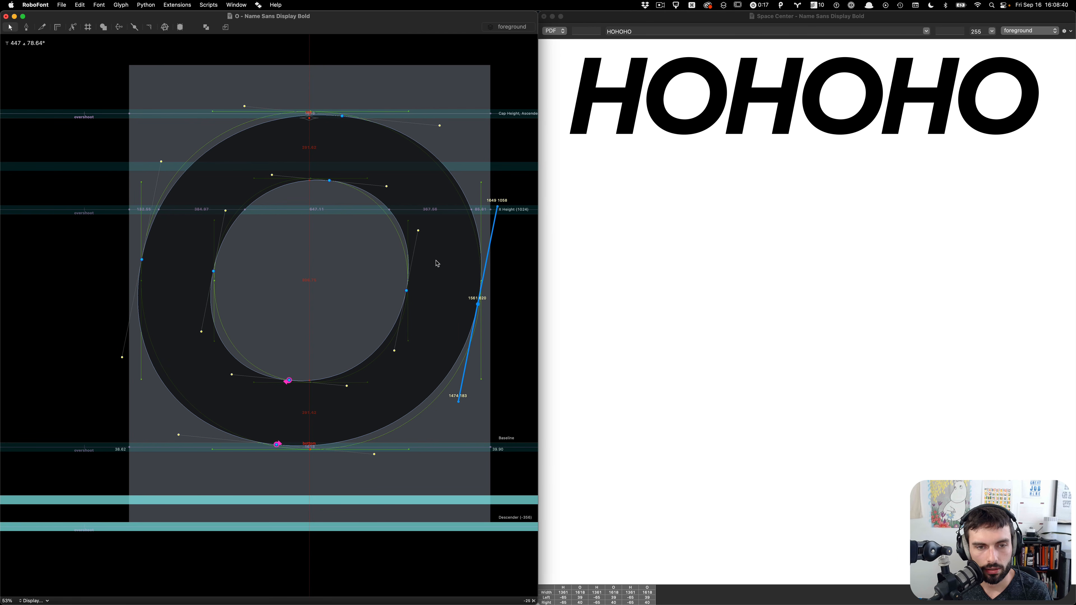
Nudge the outer left curve point another 10 units up and 2 units right, and deselect it
{"action": "left_click_drag", "start_coordinate": [181, 275], "coordinate": [37, 195]}
{"action": "key", "text": "shift+Up"}
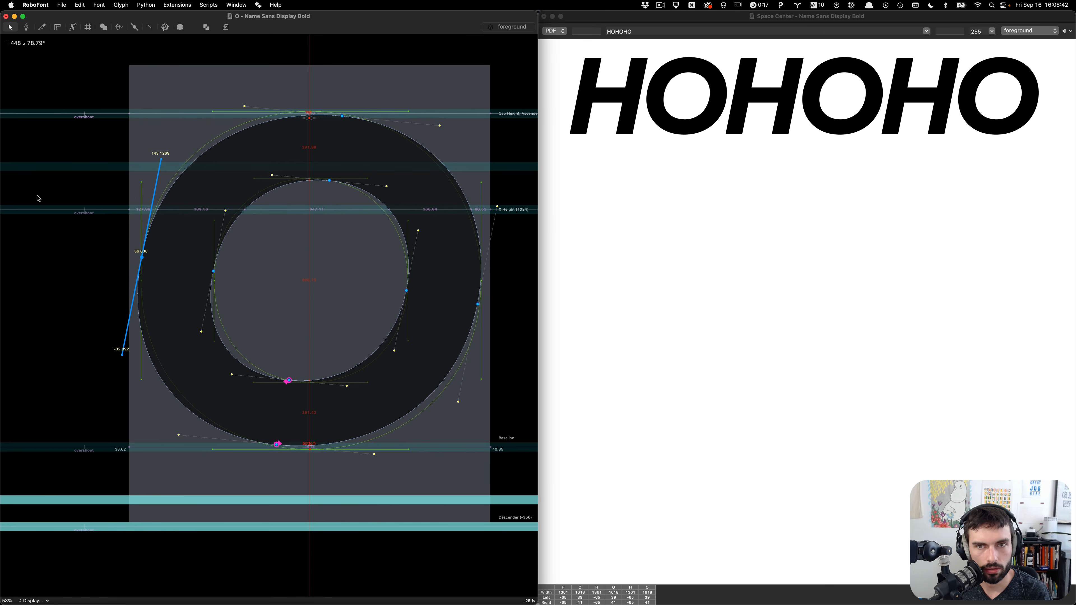
{"action": "key", "text": "Right"}
{"action": "key", "text": "Right"}
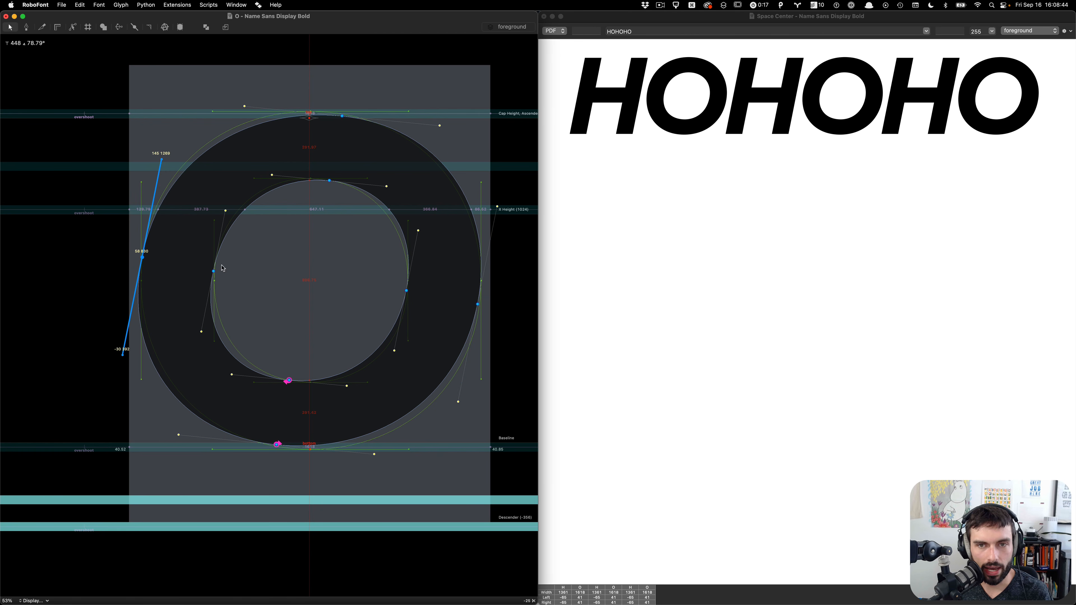
{"action": "left_click", "coordinate": [286, 267]}
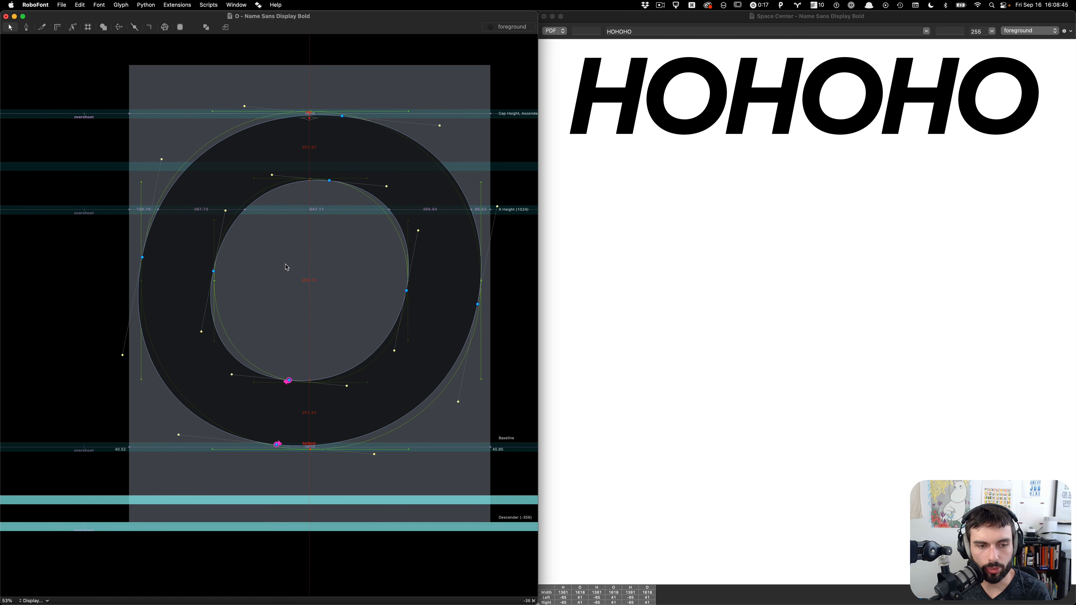
Add an extreme point to the bottom of the O's outer contour and shift it slightly right
{"action": "left_click", "coordinate": [299, 447]}
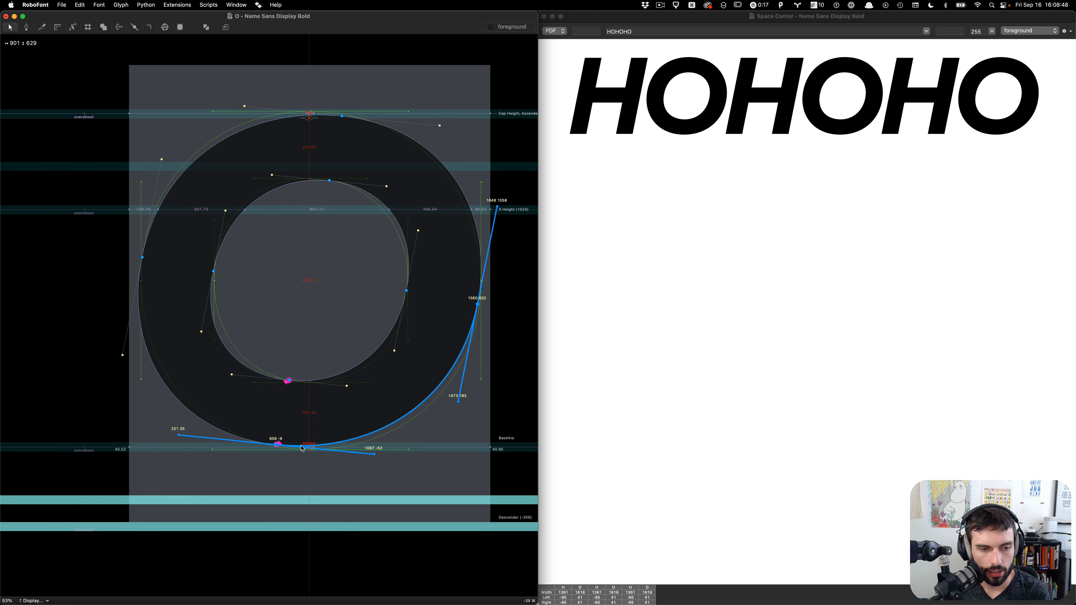
{"action": "right_click", "coordinate": [303, 447]}
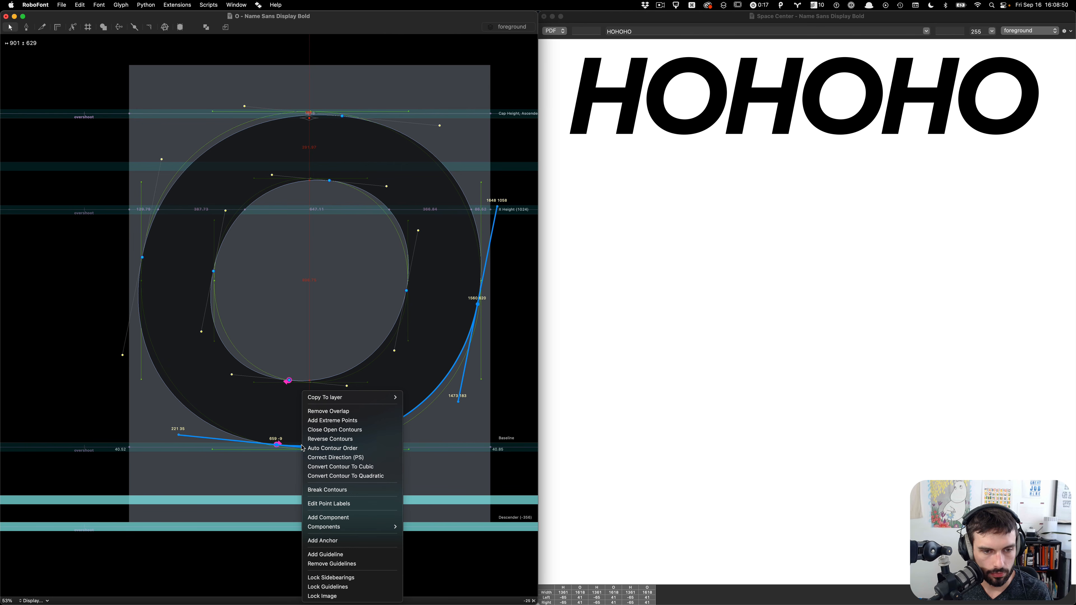
{"action": "left_click", "coordinate": [326, 424]}
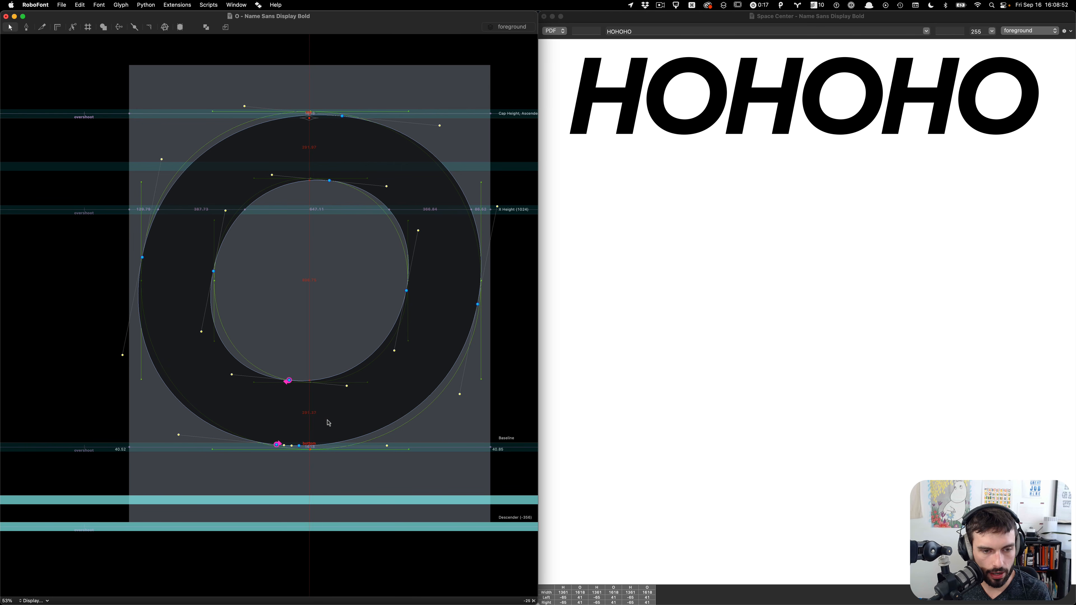
{"action": "left_click", "coordinate": [406, 418]}
{"action": "key", "text": "super+z"}
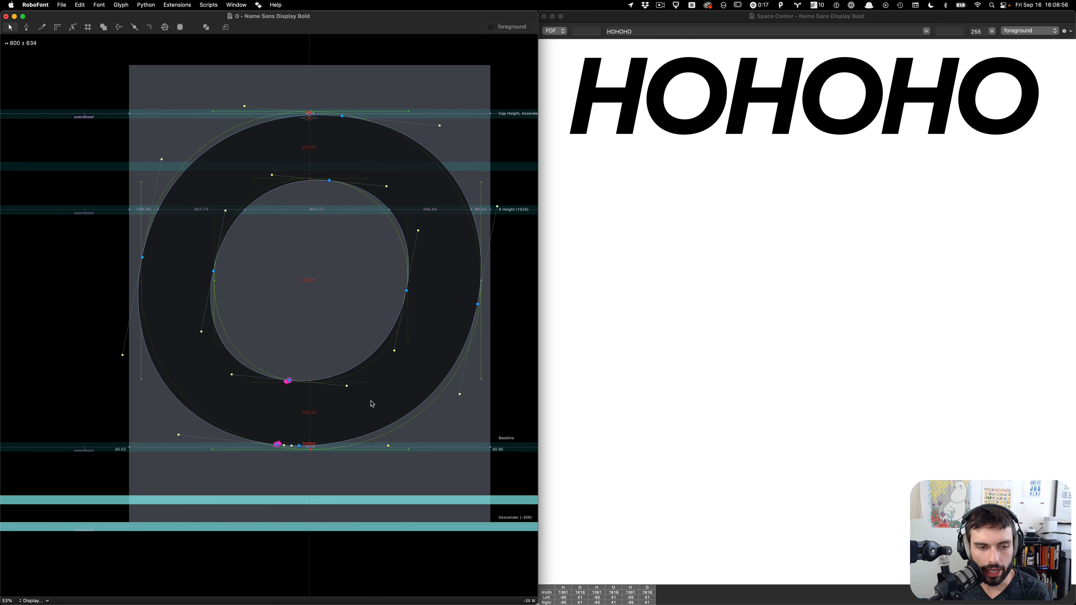
{"action": "left_click_drag", "start_coordinate": [300, 447], "coordinate": [303, 448]}
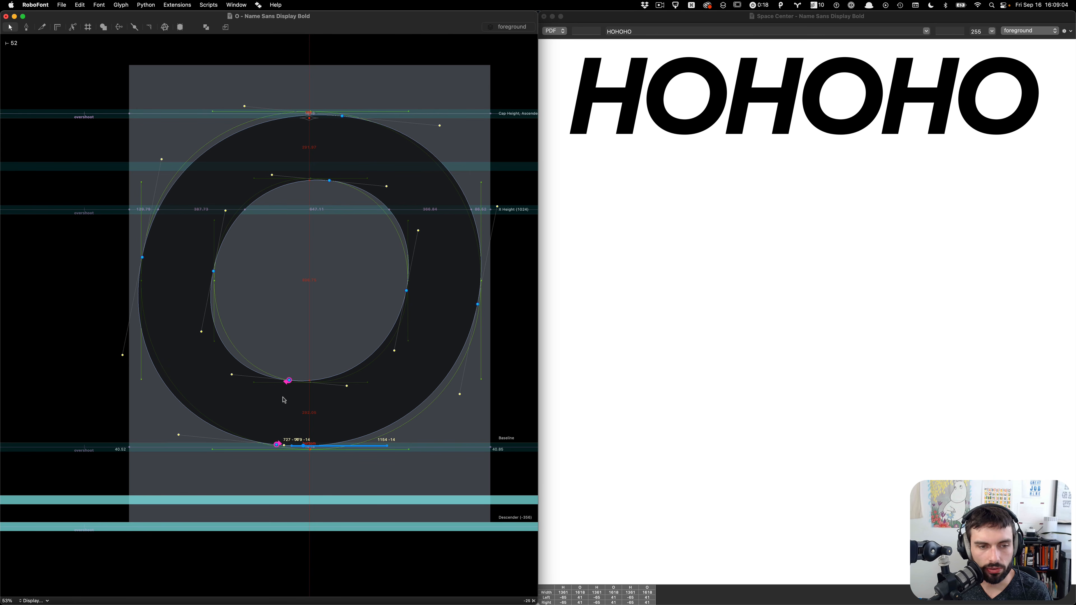
Add an extreme point to the bottom of the O's inner contour
{"action": "left_click", "coordinate": [304, 384]}
{"action": "left_click", "coordinate": [303, 383]}
{"action": "right_click", "coordinate": [301, 382]}
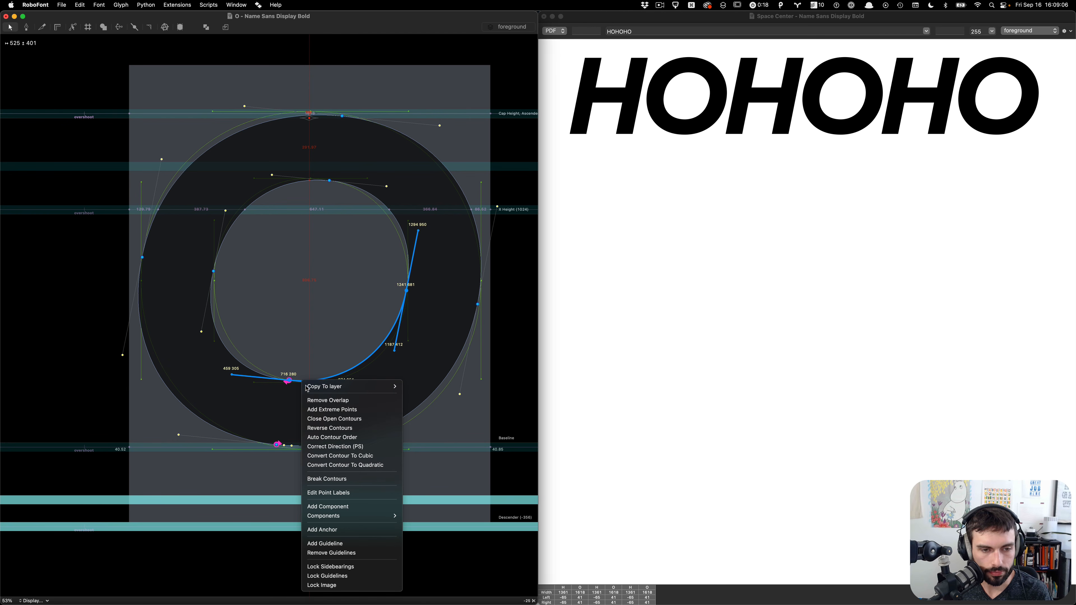
{"action": "key", "text": "Return"}
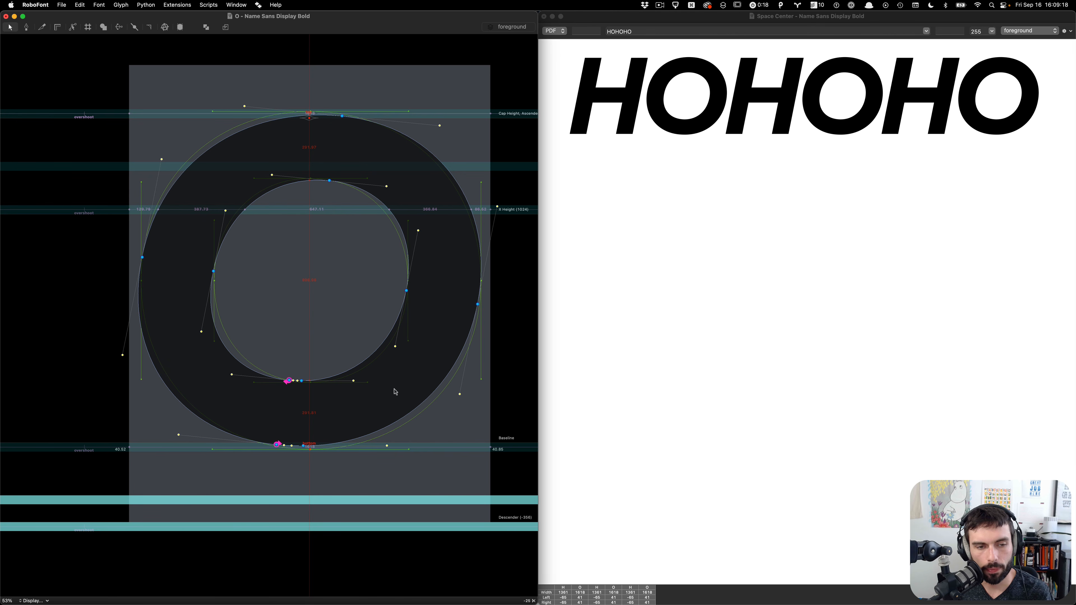
Delete the old curve points beside the new bottom extremes on the O's inner and outer contours
{"action": "left_click", "coordinate": [289, 382]}
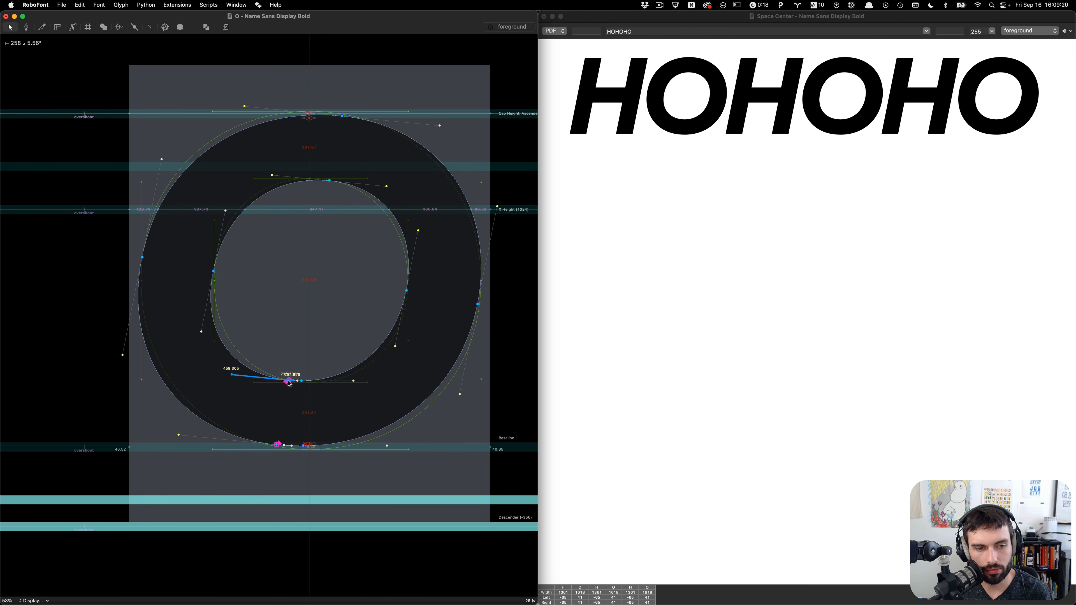
{"action": "key", "text": "BackSpace"}
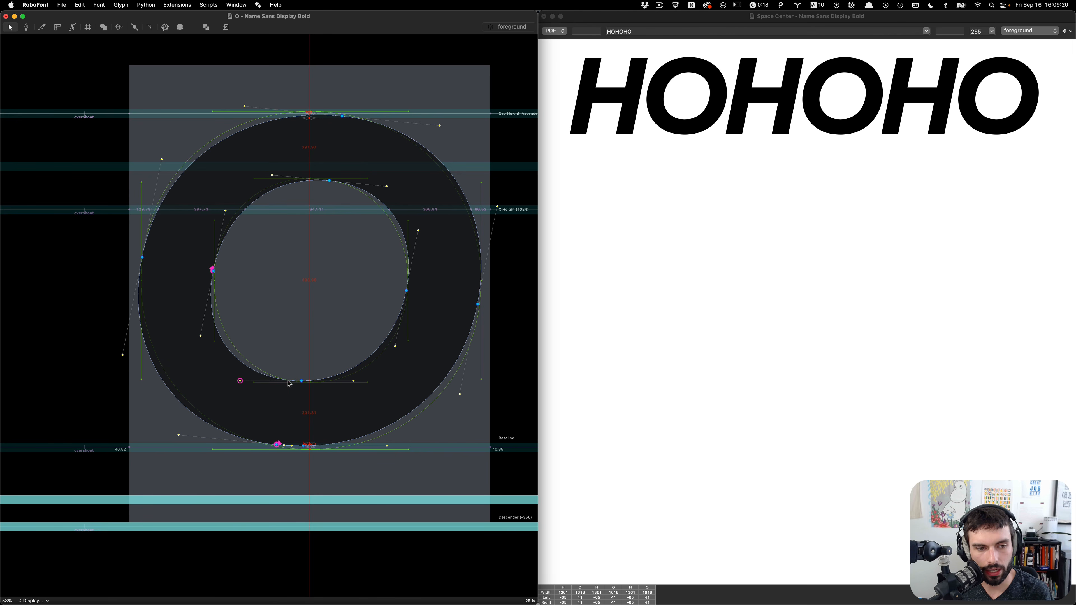
{"action": "left_click", "coordinate": [276, 445]}
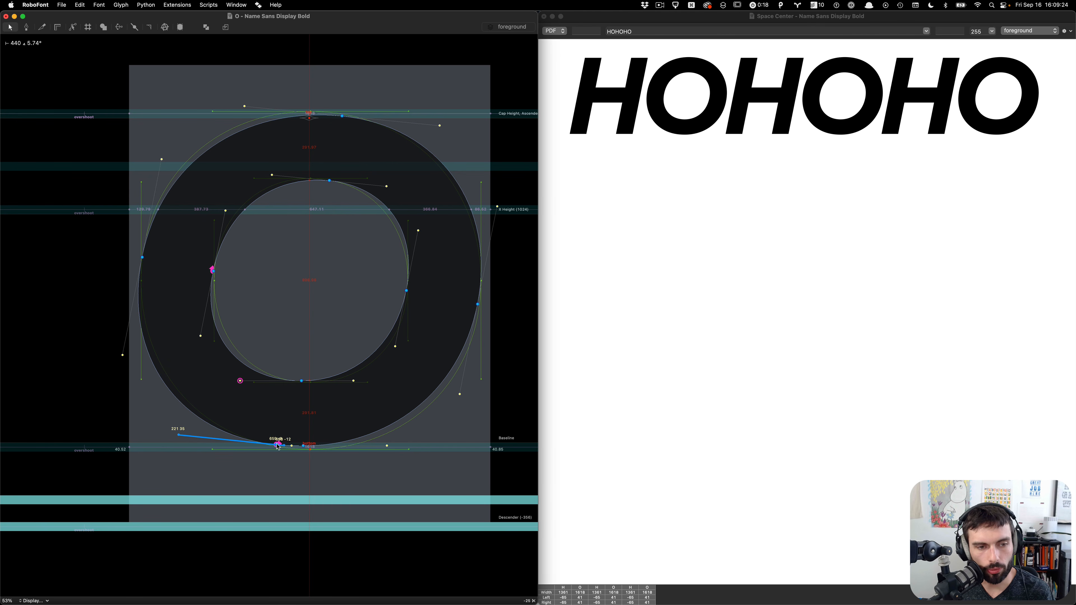
{"action": "key", "text": "BackSpace"}
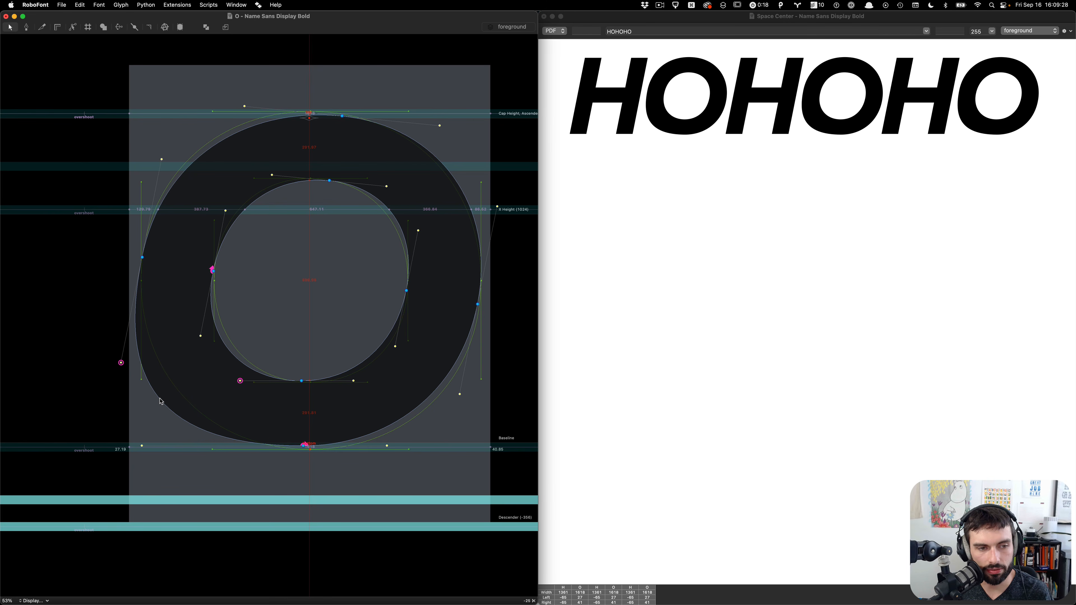
Reshape the lower-left curves of the O's outer and inner contours to restore their roundness, and save the font
{"action": "left_click_drag", "start_coordinate": [160, 401], "coordinate": [203, 384]}
{"action": "left_click", "coordinate": [257, 321]}
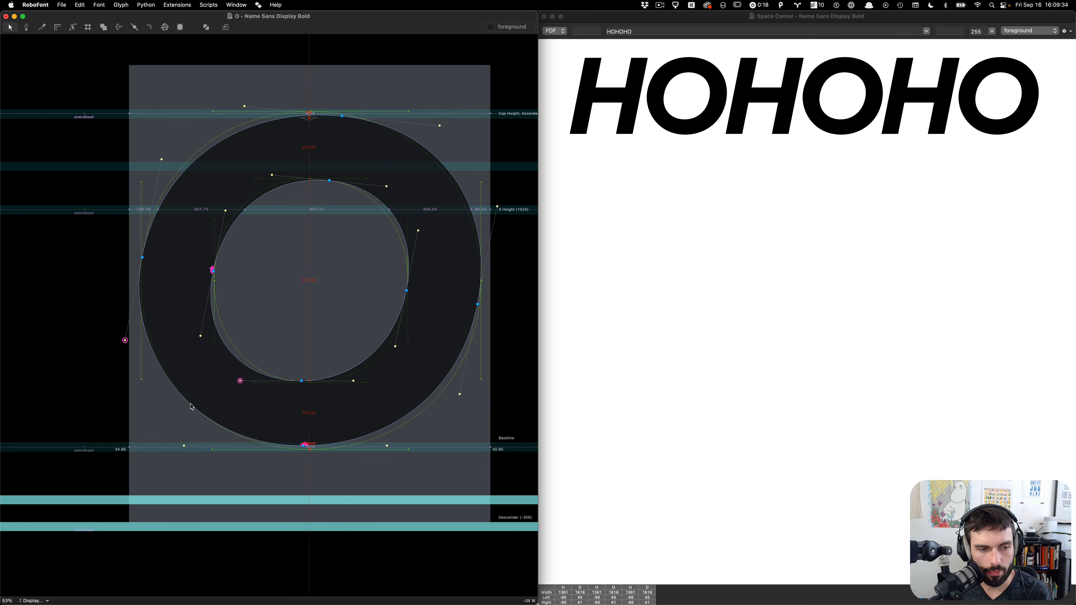
{"action": "left_click_drag", "start_coordinate": [175, 410], "coordinate": [177, 410]}
{"action": "left_click", "coordinate": [267, 332]}
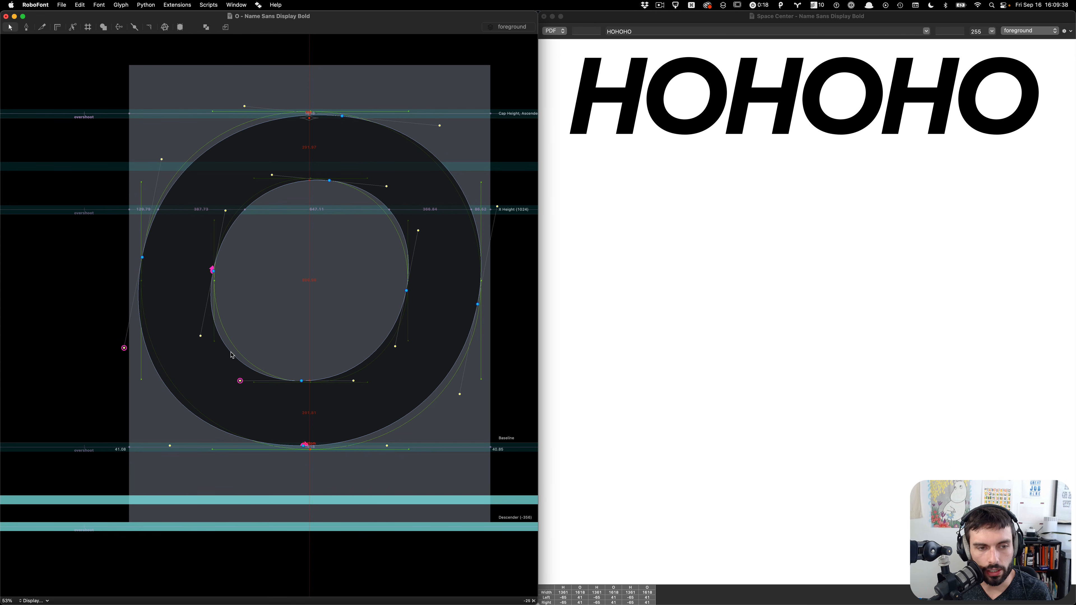
{"action": "left_click_drag", "start_coordinate": [232, 352], "coordinate": [233, 354]}
{"action": "left_click", "coordinate": [272, 316]}
{"action": "key", "text": "super+s"}
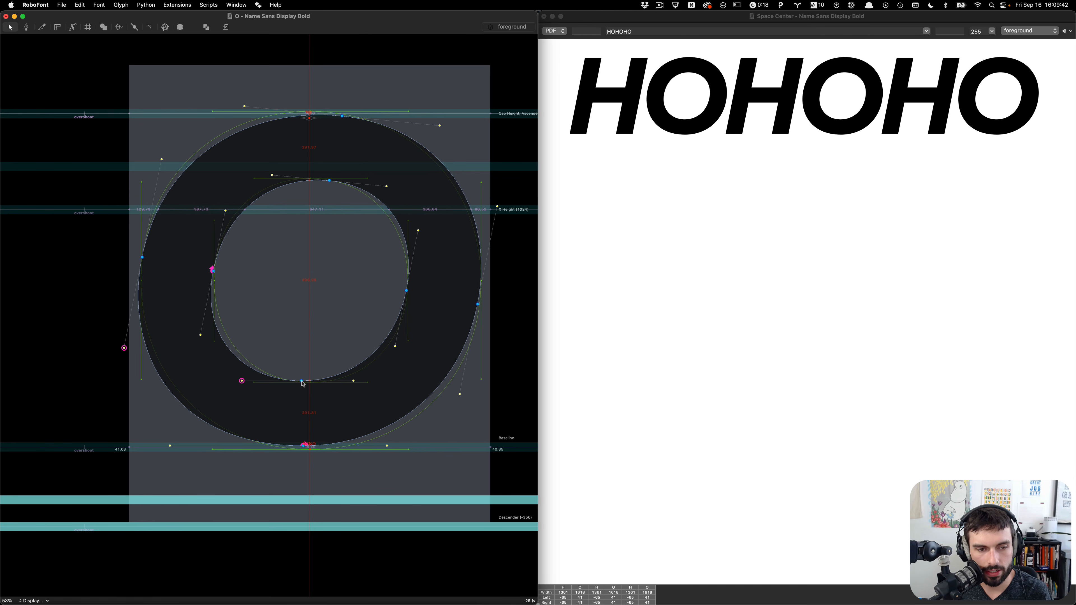
Shift the inner contour's bottom extreme slightly right and the outer contour's bottom extreme slightly left, and save the font
{"action": "left_click_drag", "start_coordinate": [302, 381], "coordinate": [304, 382]}
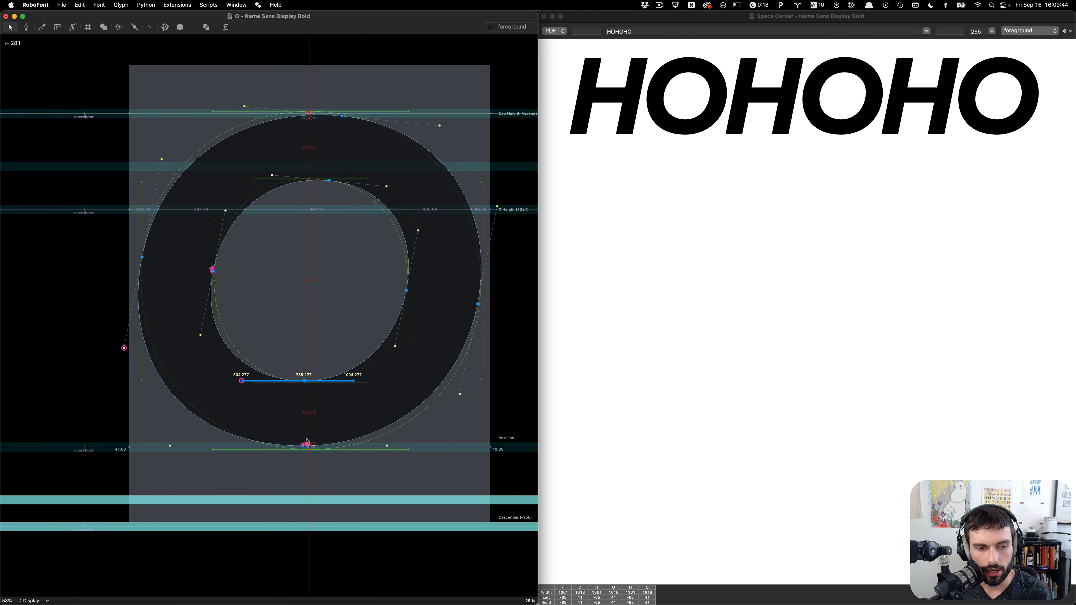
{"action": "left_click_drag", "start_coordinate": [305, 444], "coordinate": [301, 445]}
{"action": "left_click", "coordinate": [344, 411]}
{"action": "key", "text": "super+s"}
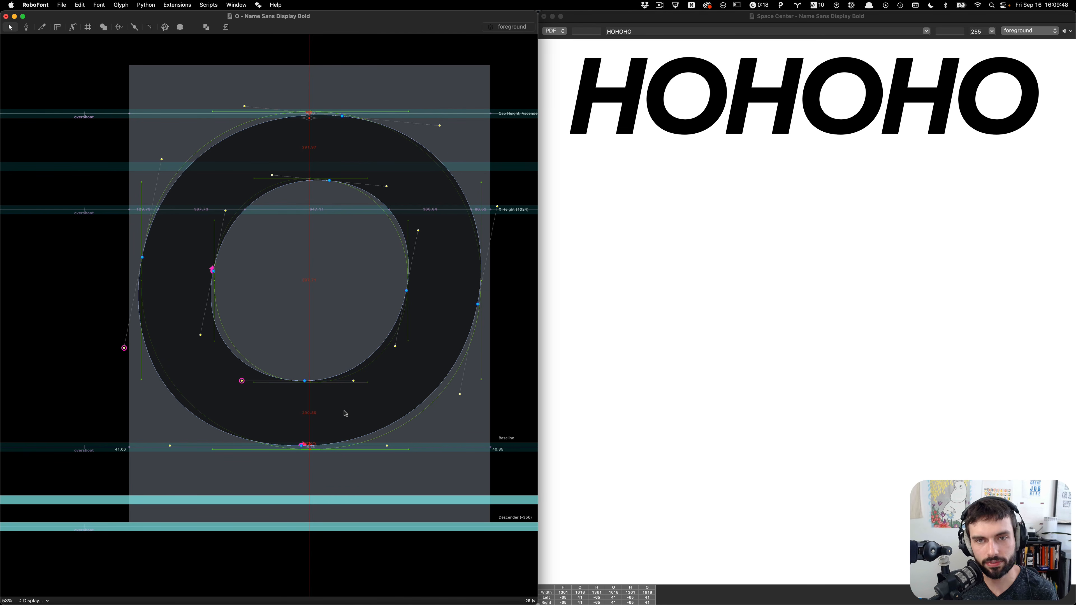
Close the O glyph window and the Space Center, and switch to Visual Studio Code
{"action": "left_click", "coordinate": [6, 15]}
{"action": "left_click", "coordinate": [544, 16]}
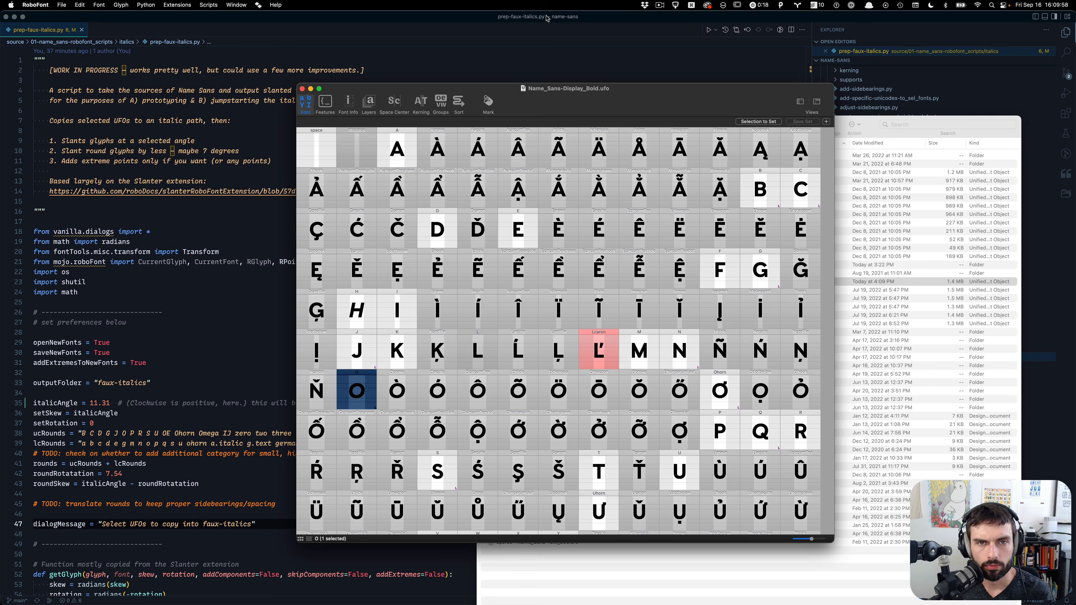
{"action": "key", "text": "super+Tab"}
Examine the settings and the slanting and italic offset functions in prep-faux-italics.py
{"action": "scroll", "coordinate": [356, 158], "scroll_direction": "down", "scroll_amount": 20}
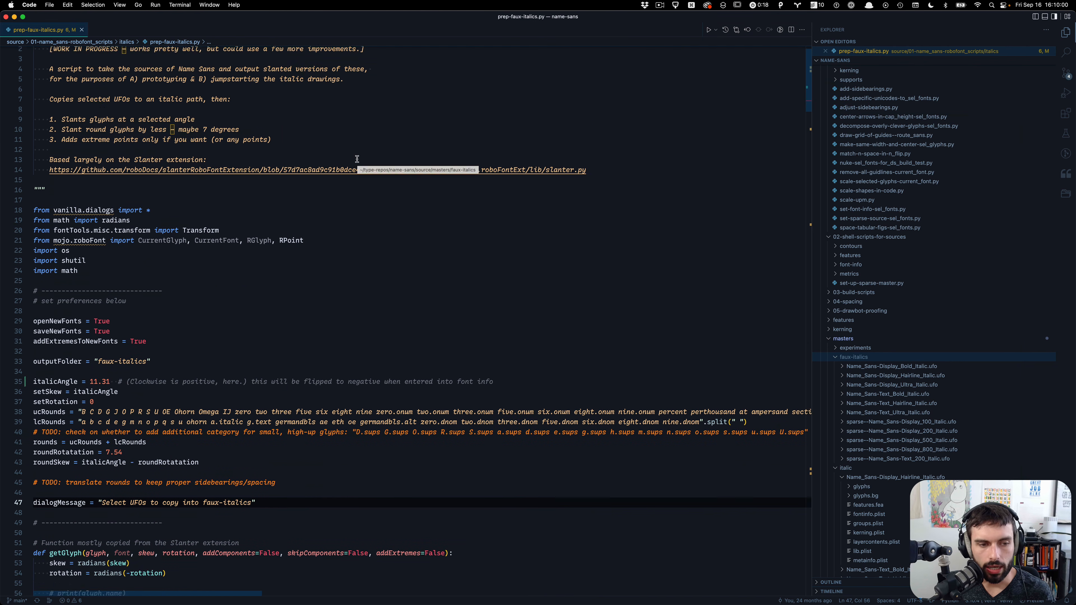
{"action": "scroll", "coordinate": [367, 403], "scroll_direction": "up", "scroll_amount": 20}
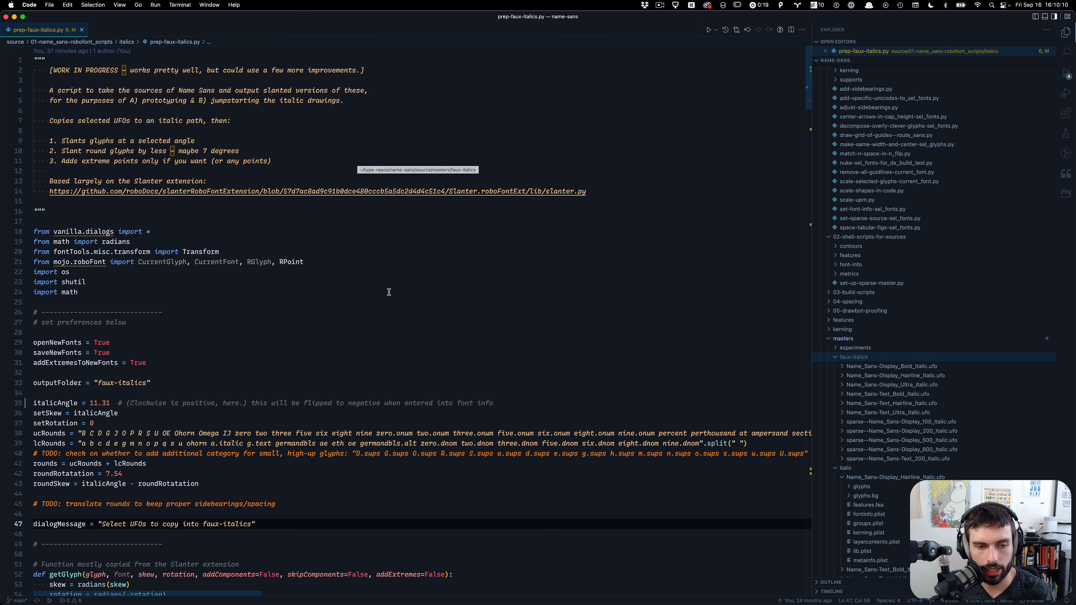
{"action": "scroll", "coordinate": [389, 292], "scroll_direction": "down", "scroll_amount": 15}
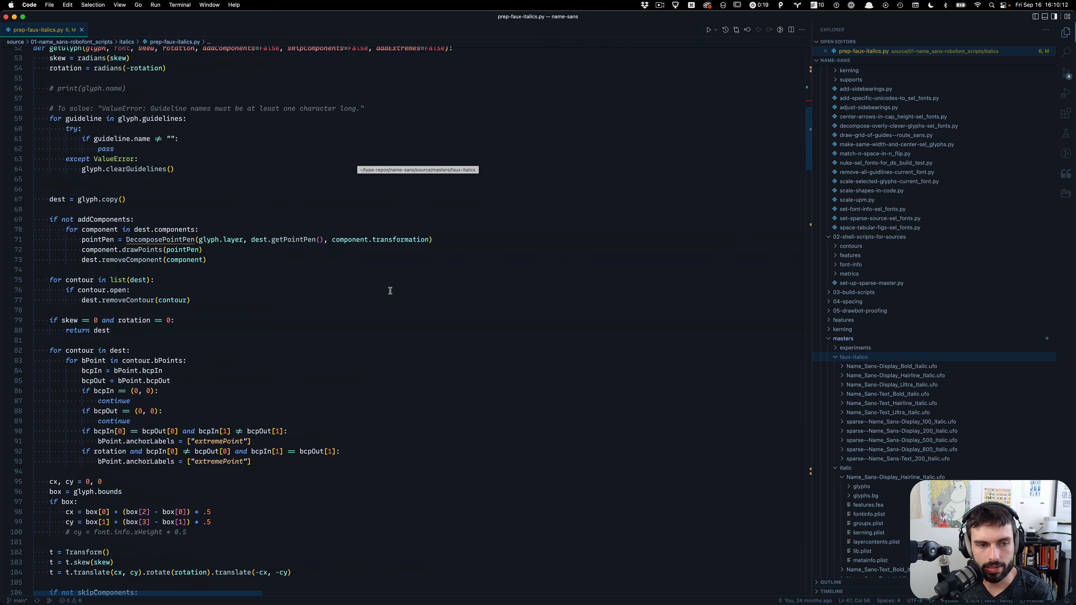
{"action": "scroll", "coordinate": [404, 291], "scroll_direction": "down", "scroll_amount": 20}
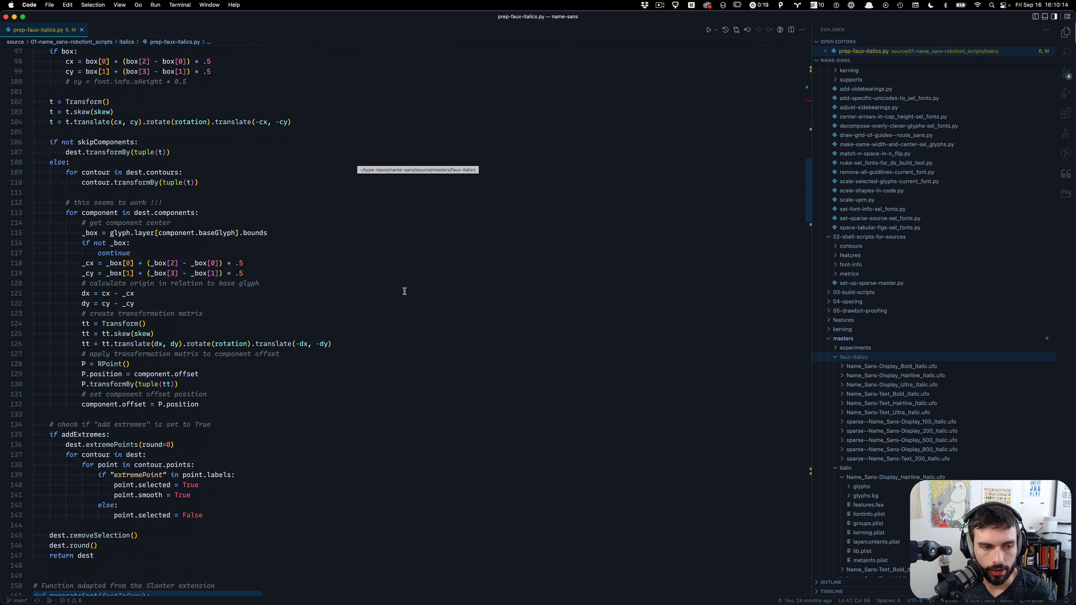
{"action": "scroll", "coordinate": [404, 291], "scroll_direction": "down", "scroll_amount": 20}
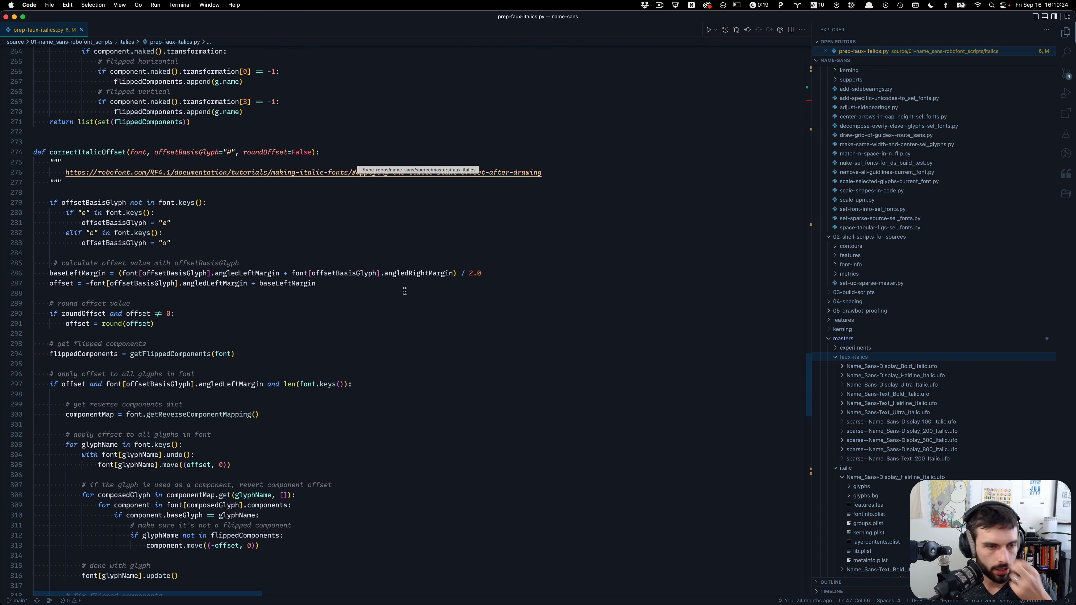
Review the uncommitted changes in the O_.glif and H_.glif files of Name_Sans-Display_Bold.ufo
{"action": "scroll", "coordinate": [974, 255], "scroll_direction": "up", "scroll_amount": 5}
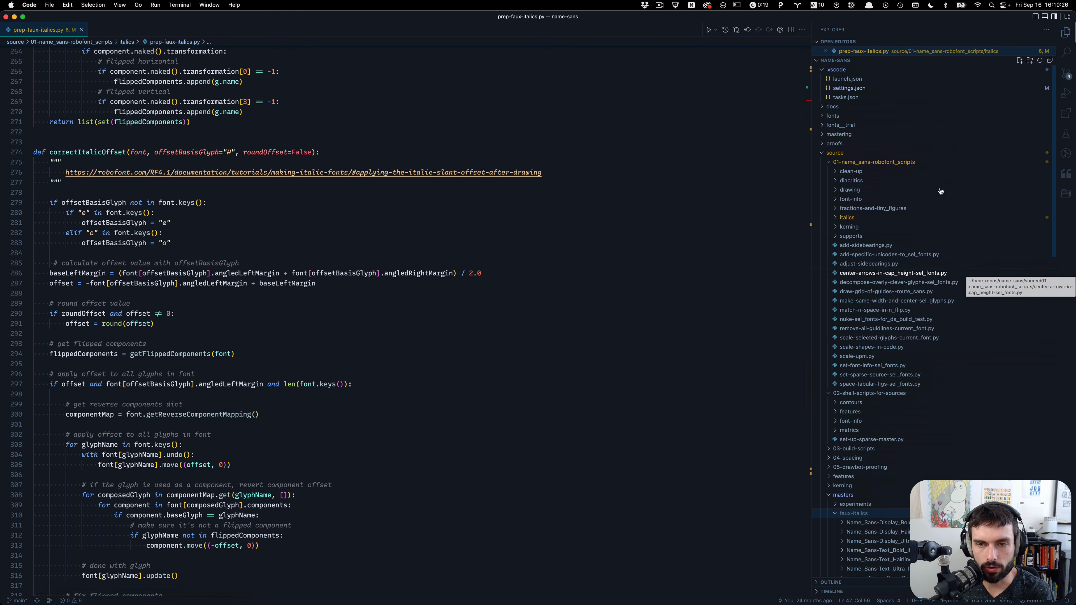
{"action": "left_click", "coordinate": [1064, 71]}
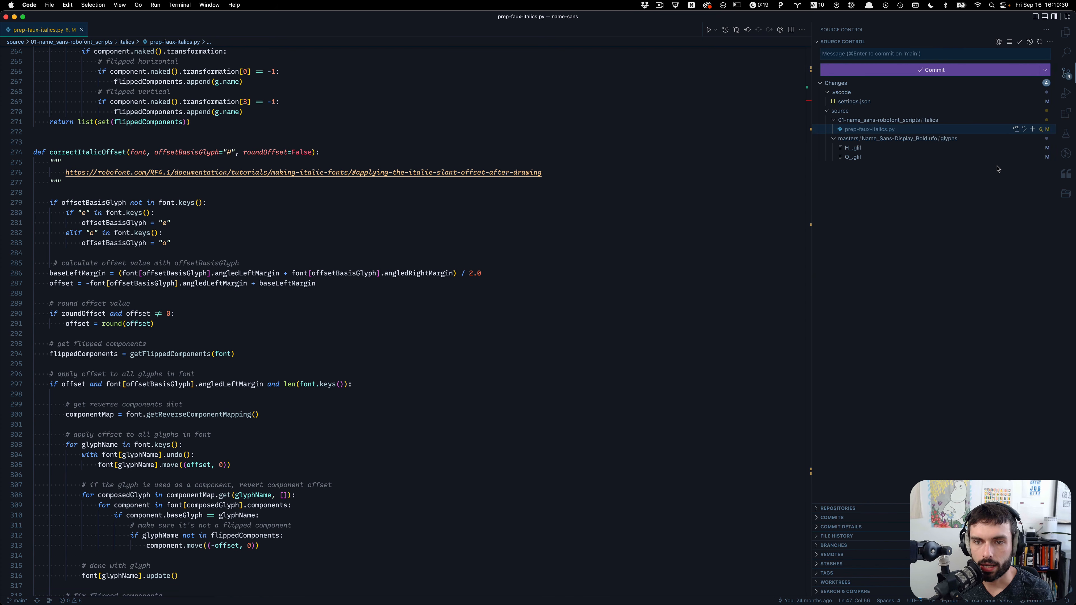
{"action": "left_click", "coordinate": [875, 158]}
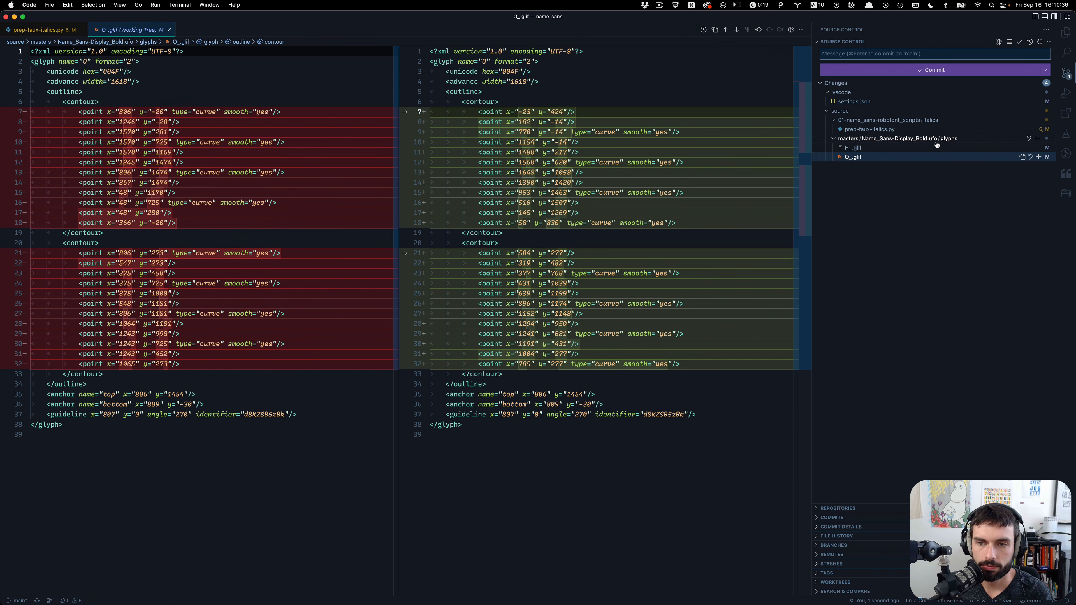
{"action": "left_click", "coordinate": [872, 149]}
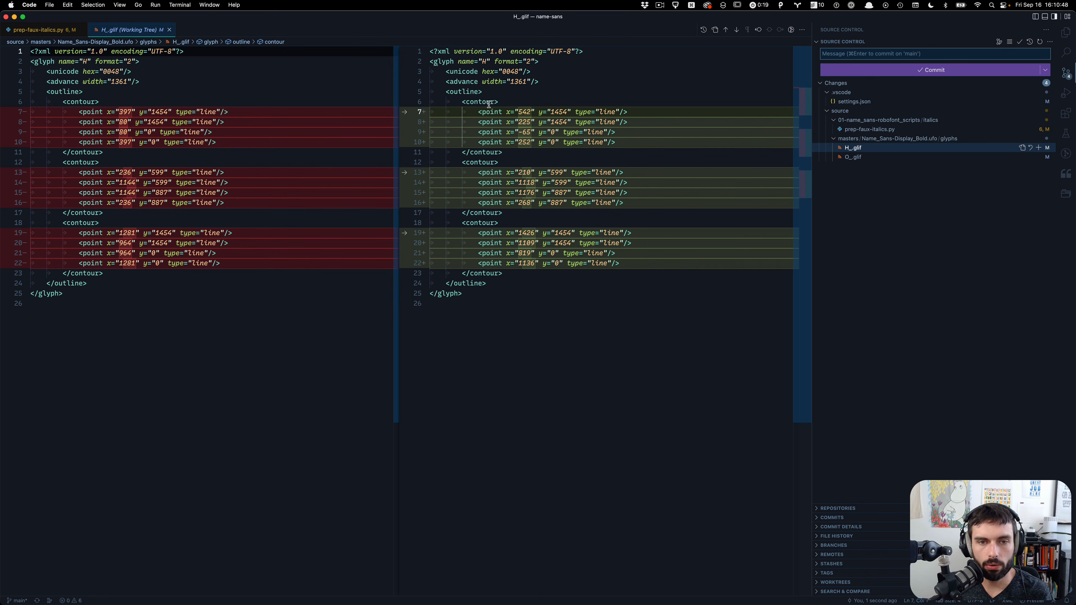
Discard the uncommitted changes to H_.glif and O_.glif to restore the upright glyphs
{"action": "left_click", "coordinate": [1031, 148]}
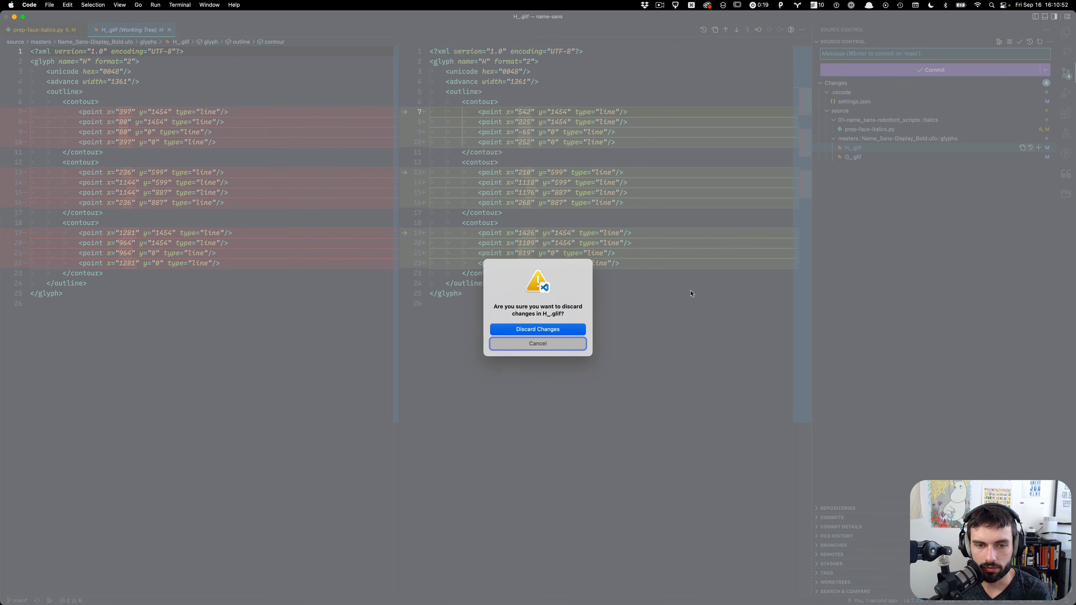
{"action": "left_click", "coordinate": [554, 329]}
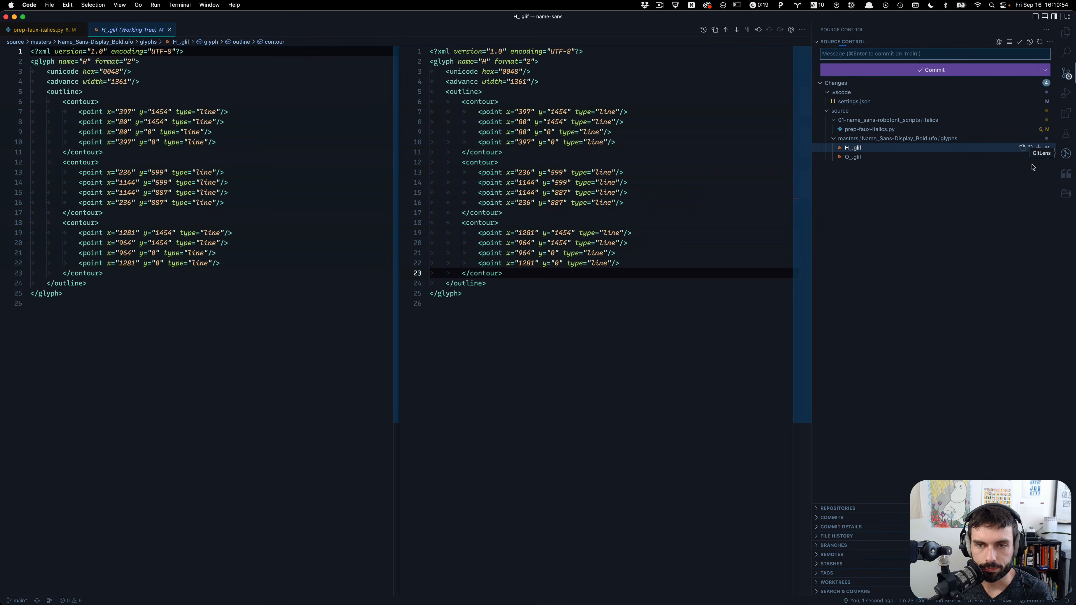
{"action": "left_click", "coordinate": [1030, 148]}
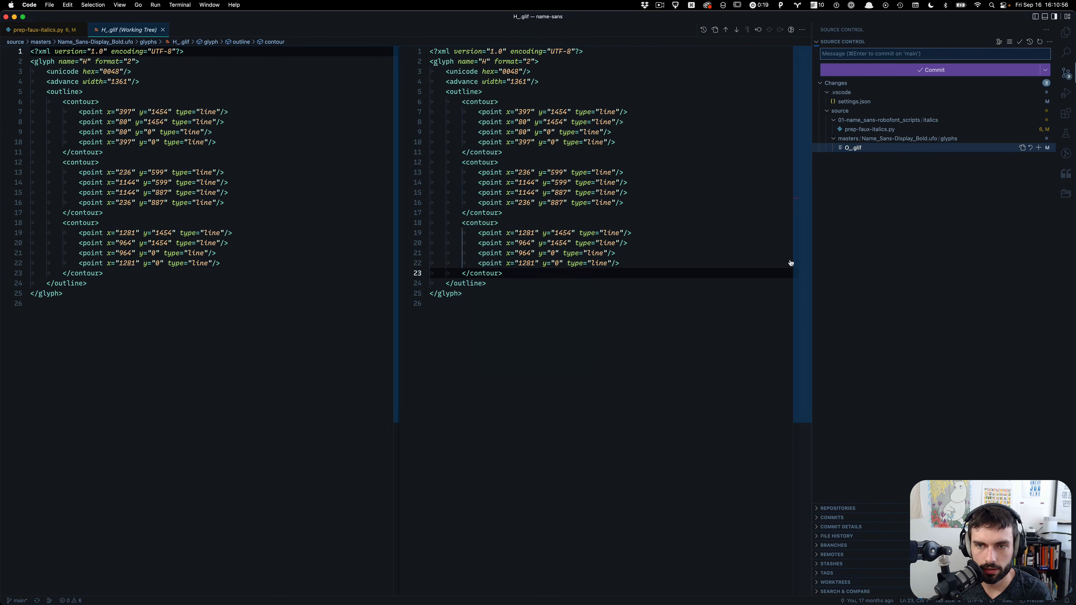
{"action": "left_click", "coordinate": [528, 333]}
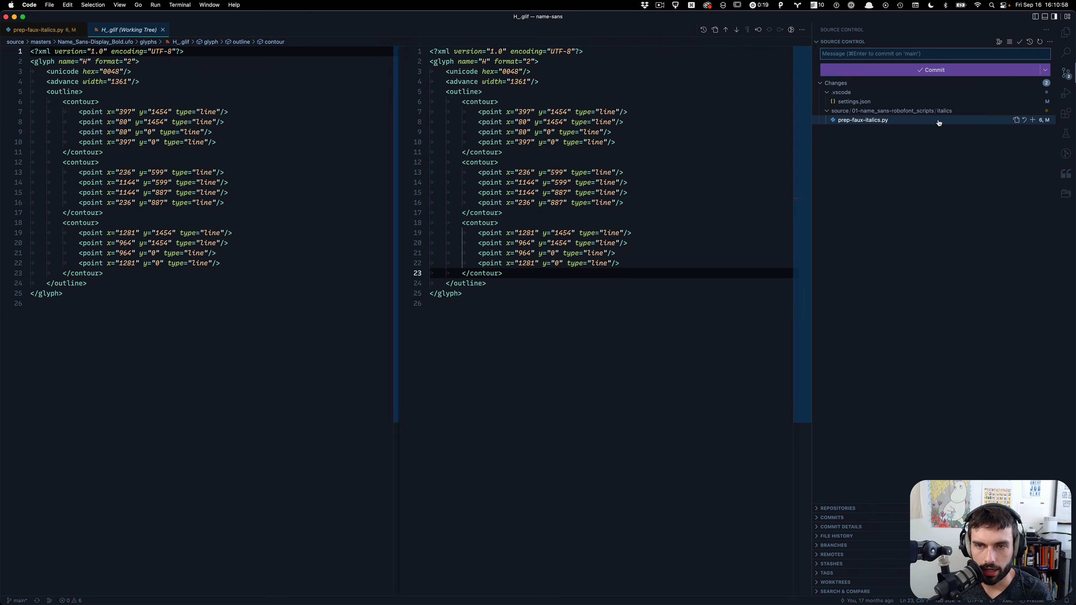
Review the uncommitted change in prep-faux-italics.py against the committed version
{"action": "left_click", "coordinate": [938, 121]}
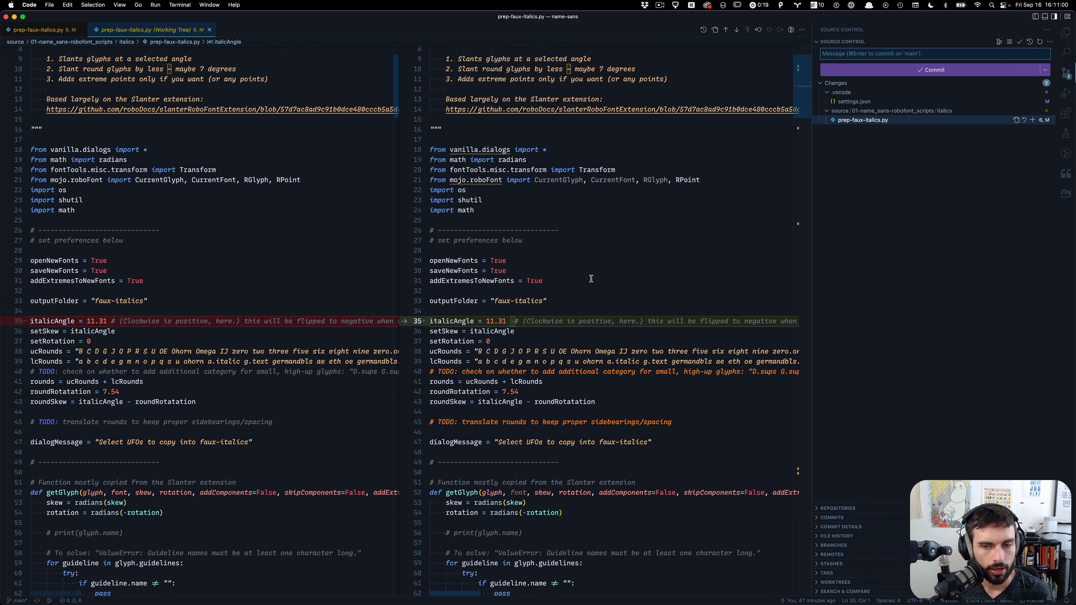
{"action": "scroll", "coordinate": [591, 279], "scroll_direction": "down", "scroll_amount": 15}
{"action": "scroll", "coordinate": [579, 257], "scroll_direction": "up", "scroll_amount": 20}
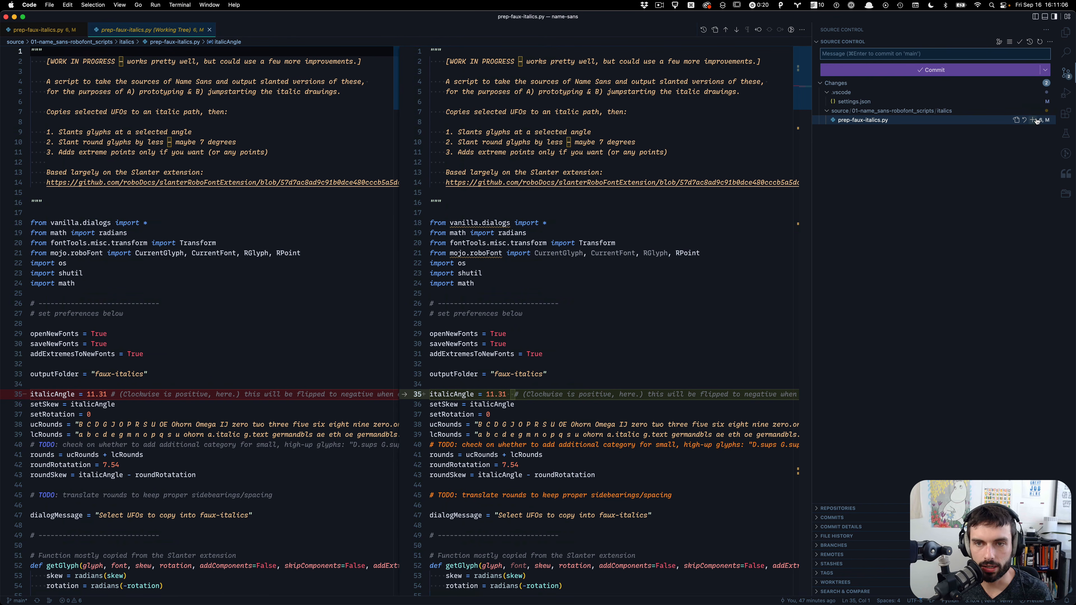
Discard the linting change in settings.json and close its comparison
{"action": "left_click", "coordinate": [884, 104]}
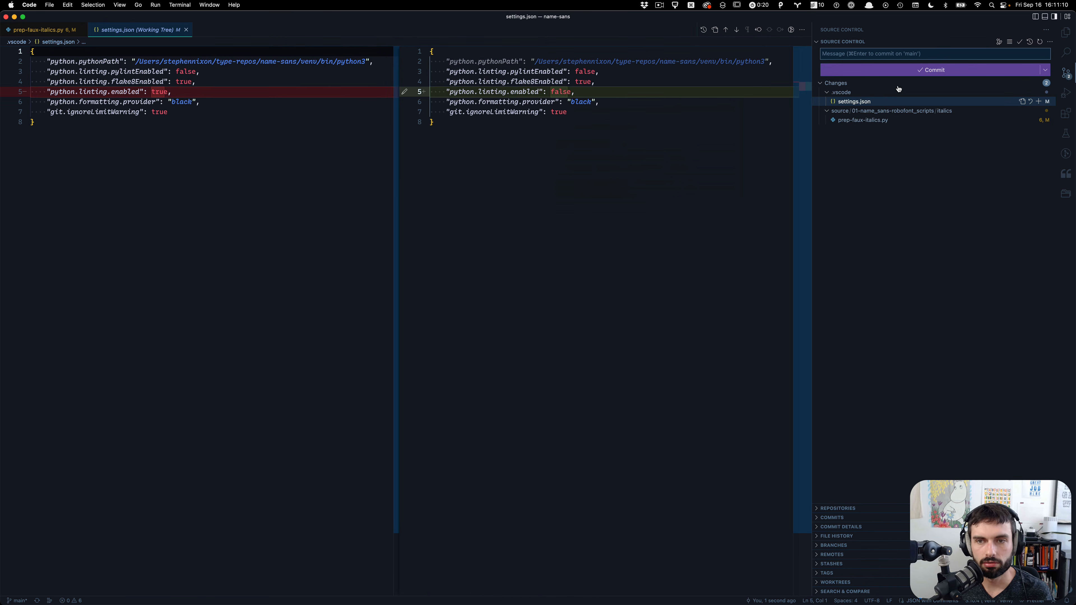
{"action": "left_click", "coordinate": [1030, 102]}
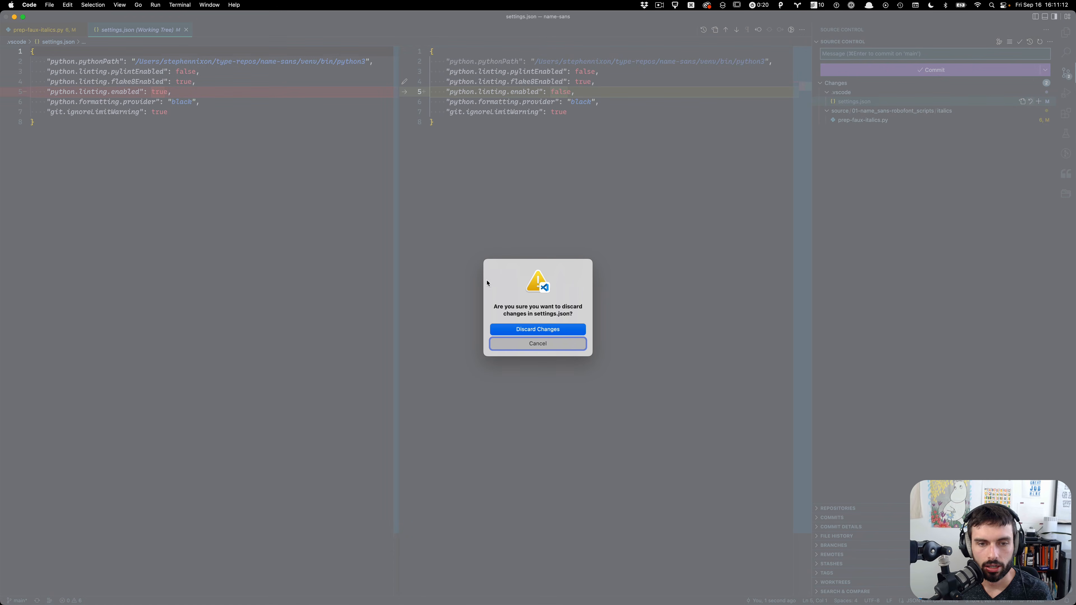
{"action": "left_click", "coordinate": [538, 329]}
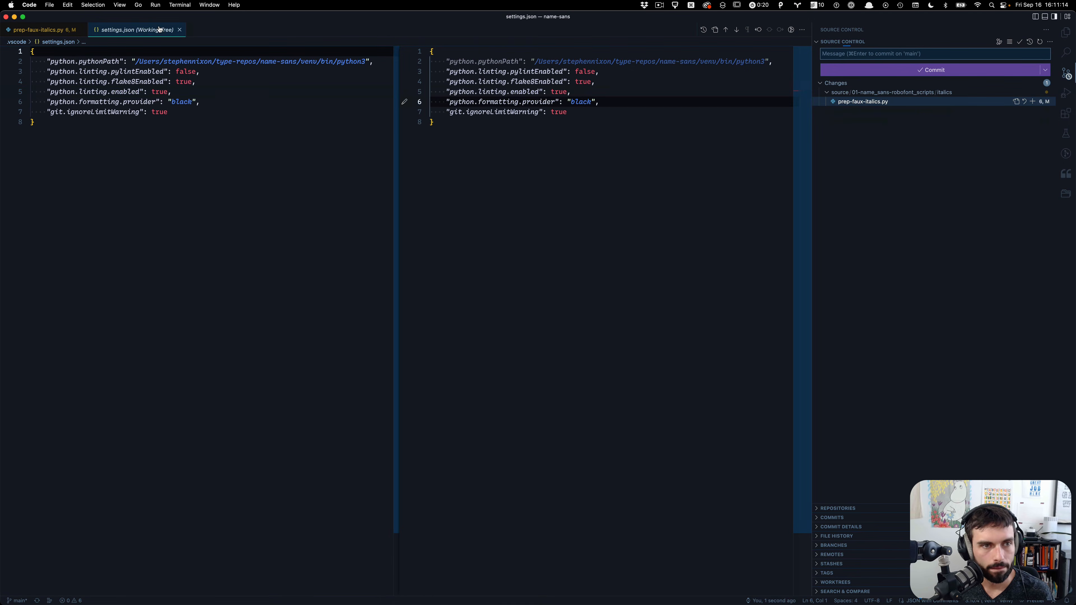
{"action": "left_click", "coordinate": [182, 30]}
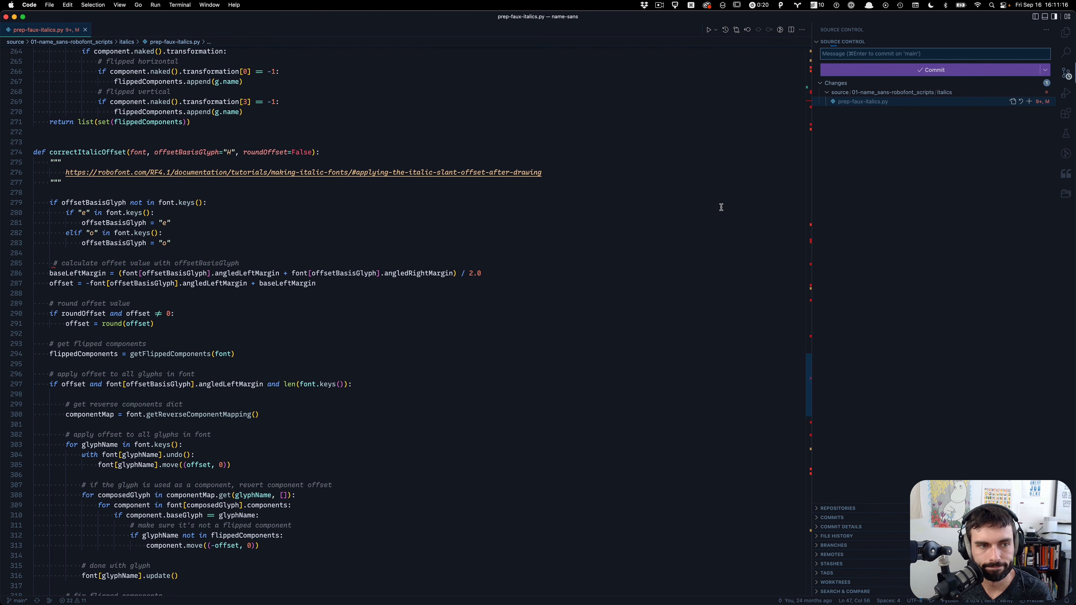
Commit the prep-faux-italics.py change to main with a short message, and sync it
{"action": "left_click", "coordinate": [968, 104]}
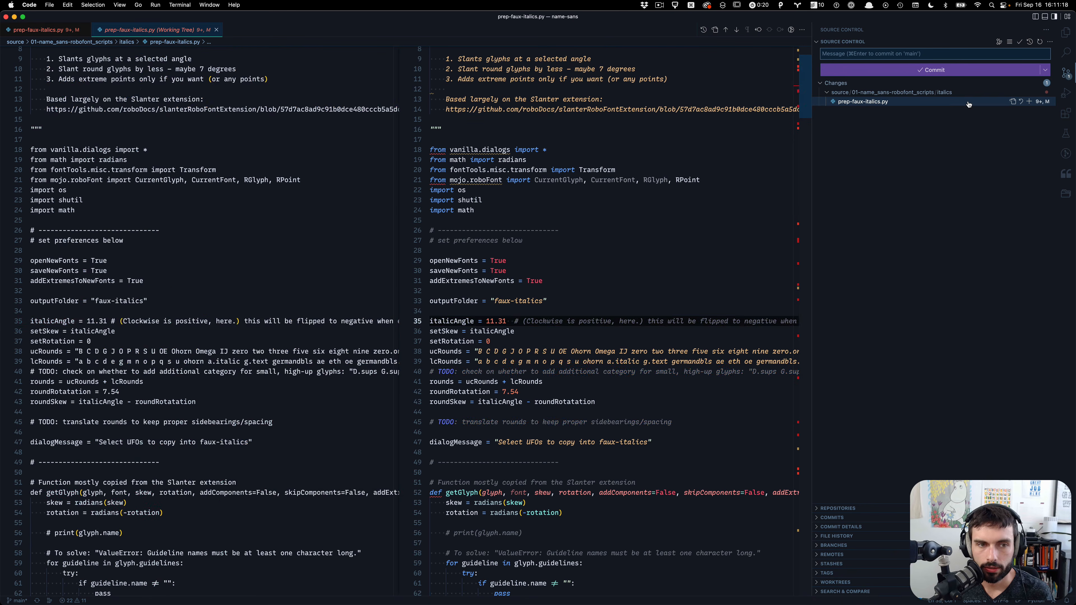
{"action": "left_click", "coordinate": [940, 53]}
{"action": "type", "text": "typo"}
{"action": "key", "text": "super+a"}
{"action": "type", "text": "li"}
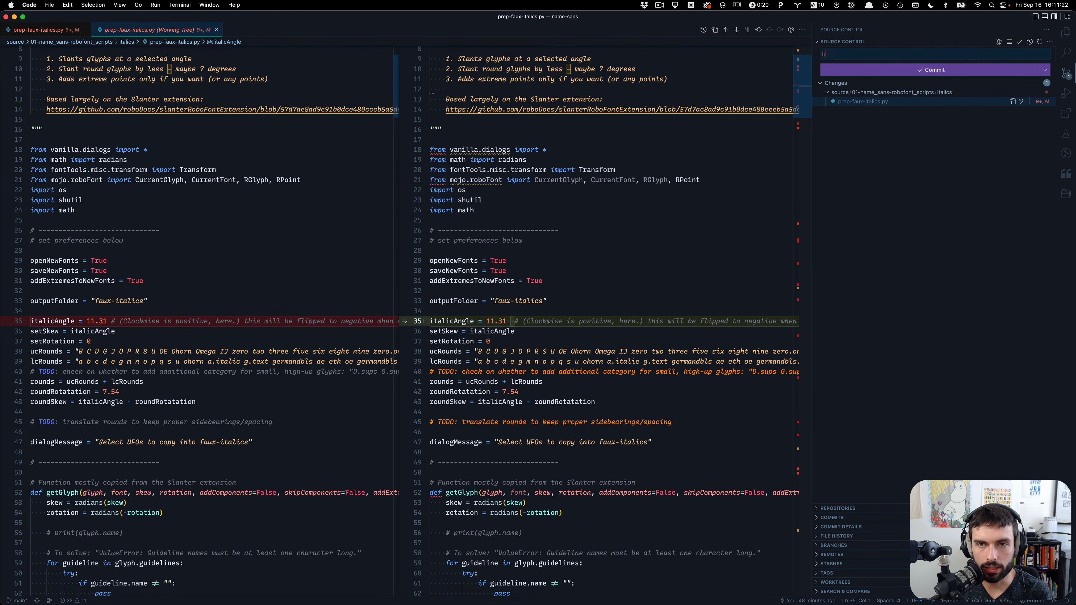
{"action": "key", "text": "super+Return"}
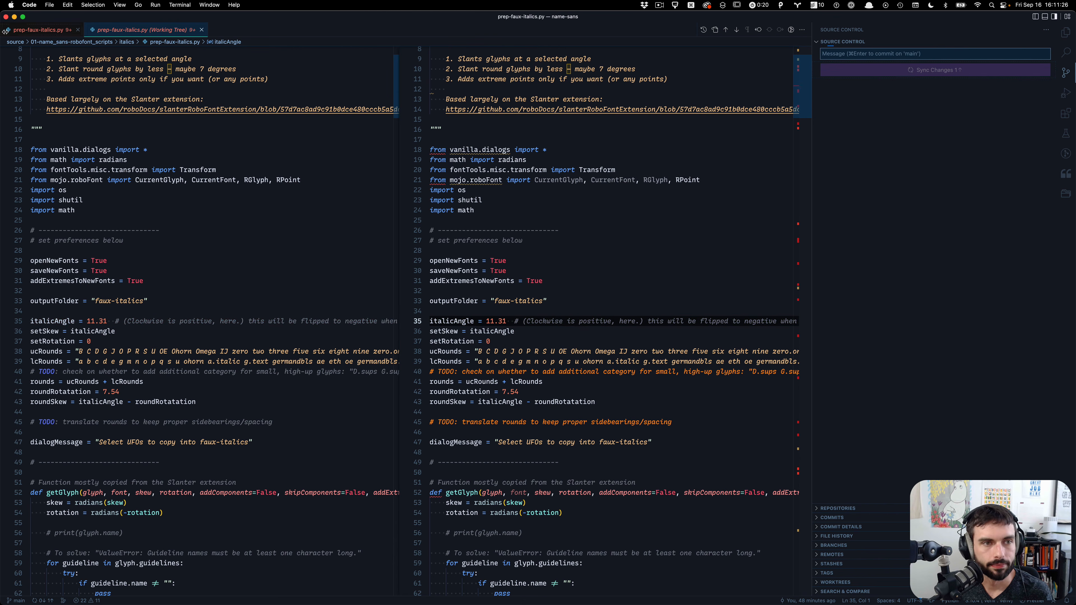
Close the prep-faux-italics.py comparison and browse the project files to the italic sources in the masters folder
{"action": "left_click", "coordinate": [201, 29]}
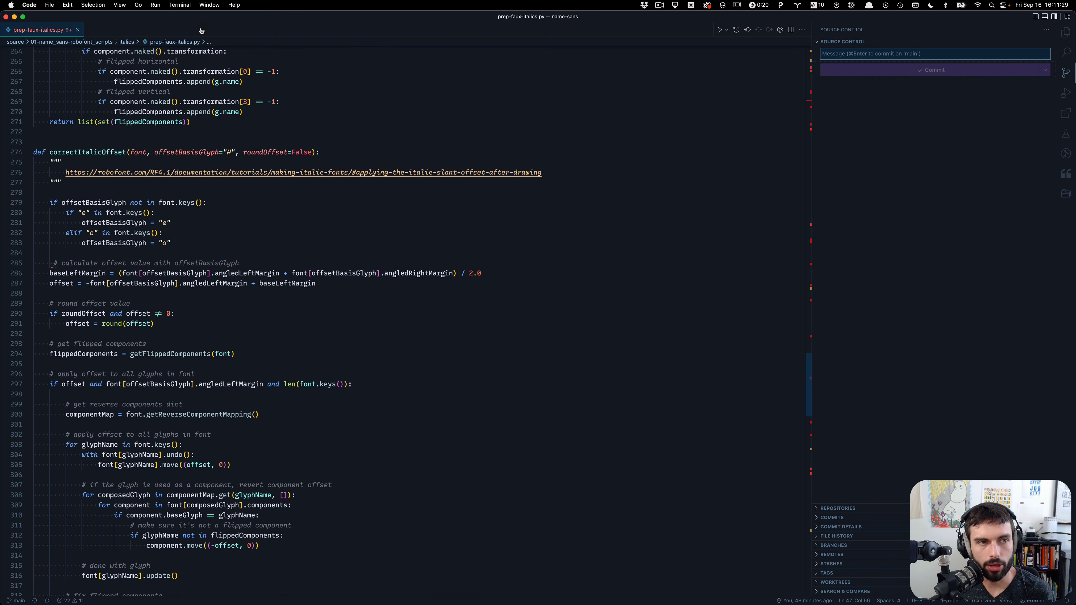
{"action": "left_click", "coordinate": [1068, 31]}
{"action": "left_click", "coordinate": [1011, 196]}
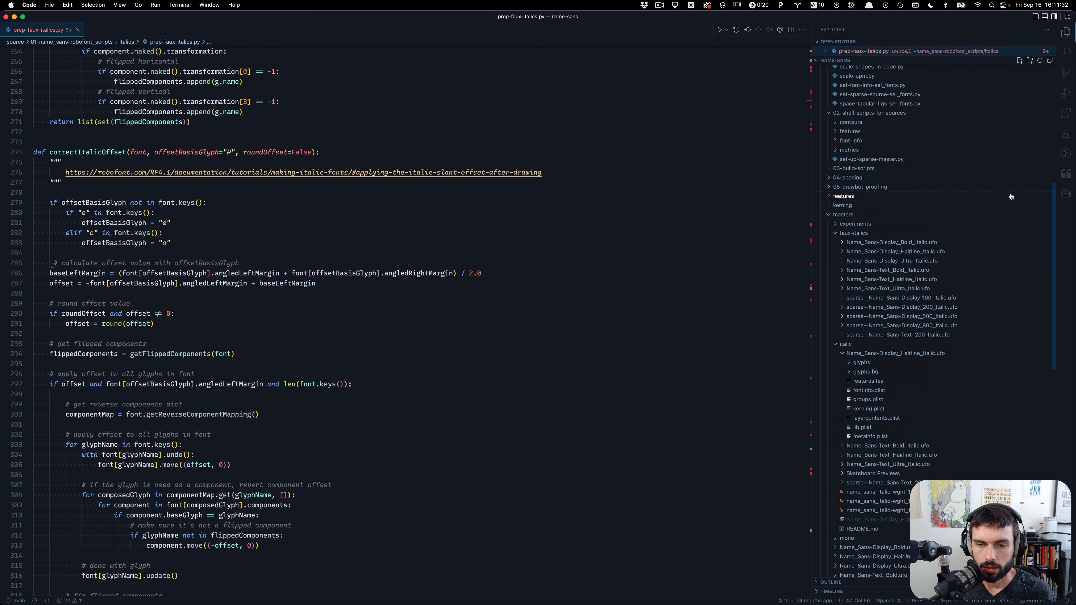
{"action": "scroll", "coordinate": [1011, 196], "scroll_direction": "down", "scroll_amount": 5}
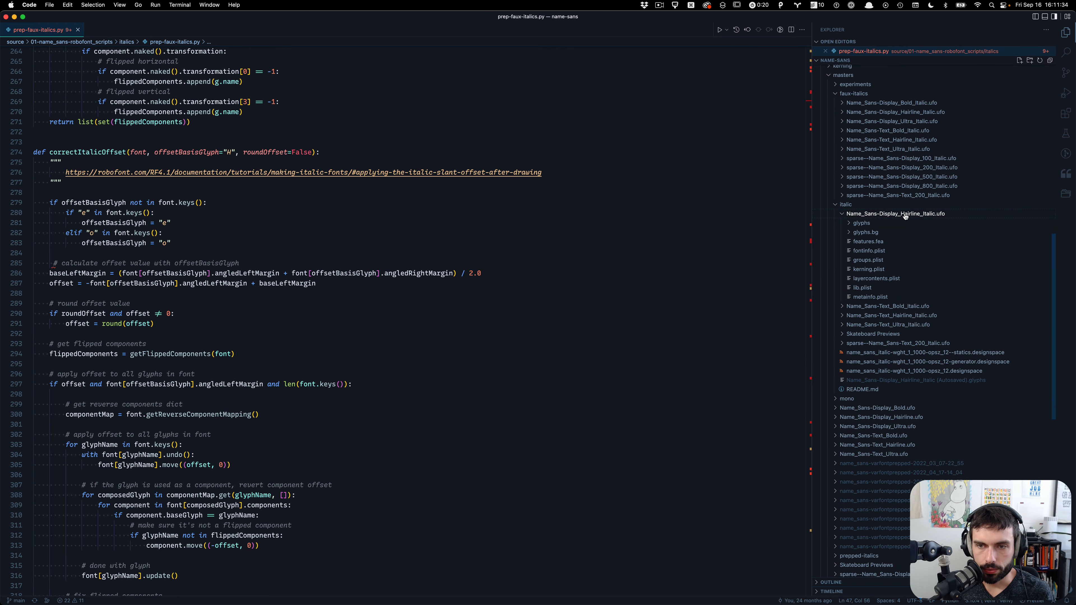
Switch to Finder, reposition the masters window, and preview Name_Sans-Display_Bold_Italic.ufo from the faux-italics folder
{"action": "scroll", "coordinate": [904, 216], "scroll_direction": "up", "scroll_amount": 7}
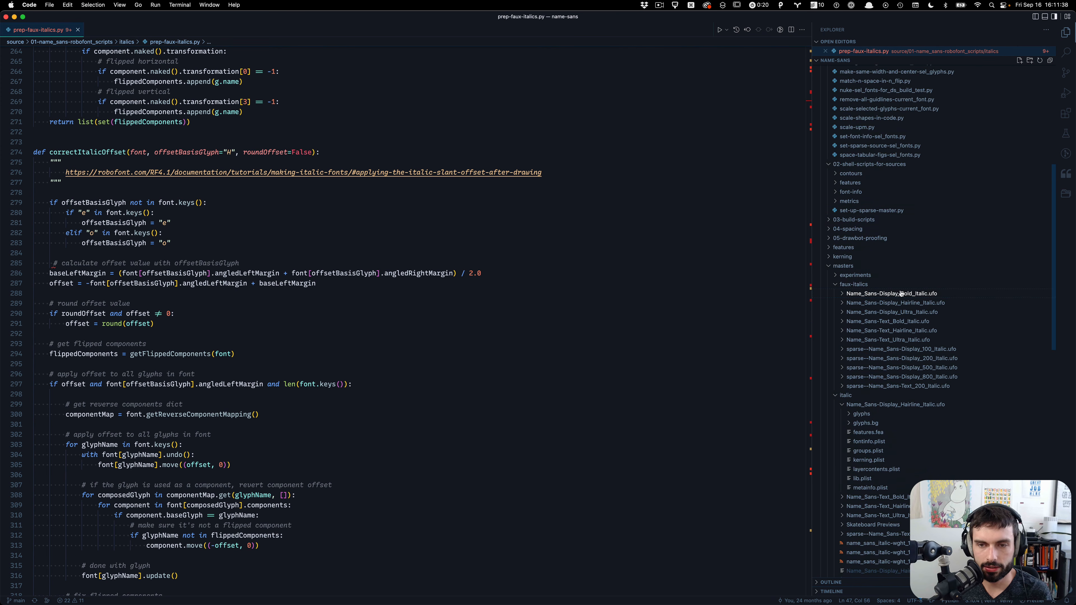
{"action": "key", "text": "super+Tab"}
{"action": "key", "text": "super+Tab"}
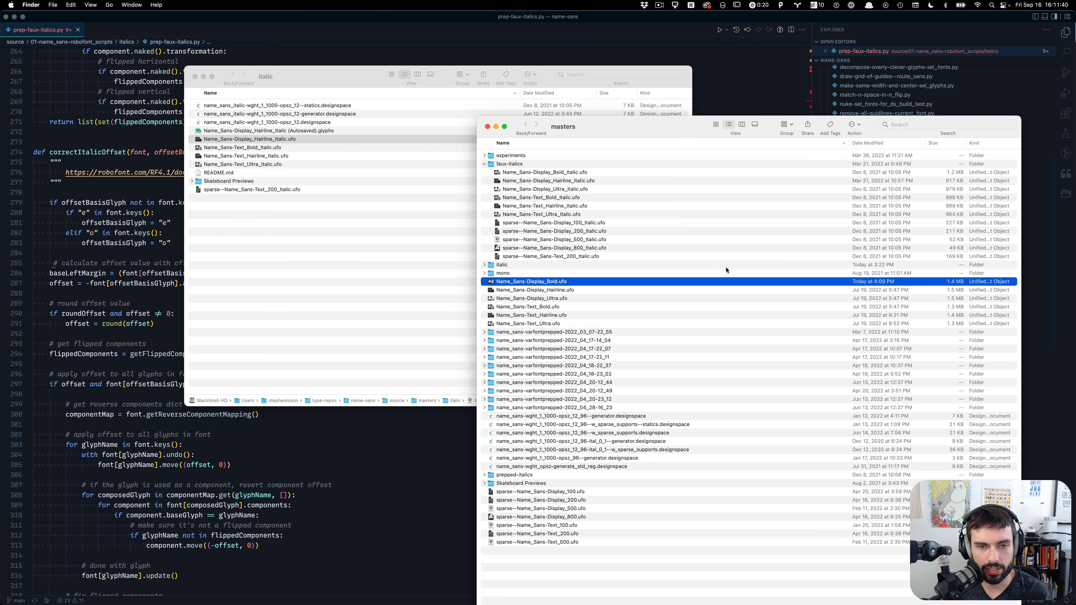
{"action": "left_click_drag", "start_coordinate": [680, 130], "coordinate": [681, 58]}
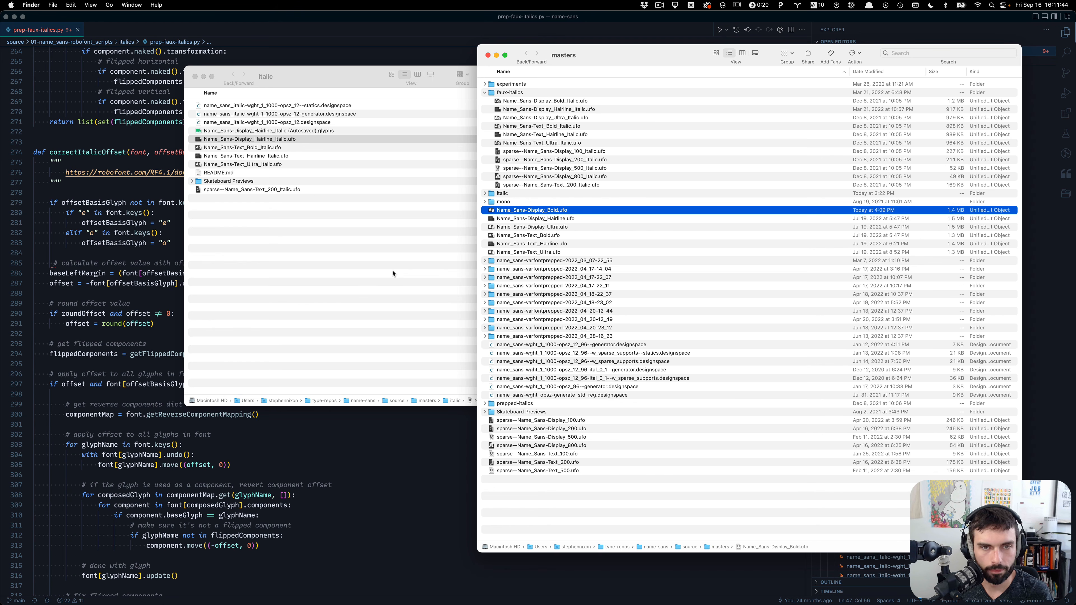
{"action": "left_click", "coordinate": [590, 101]}
{"action": "key", "text": "space"}
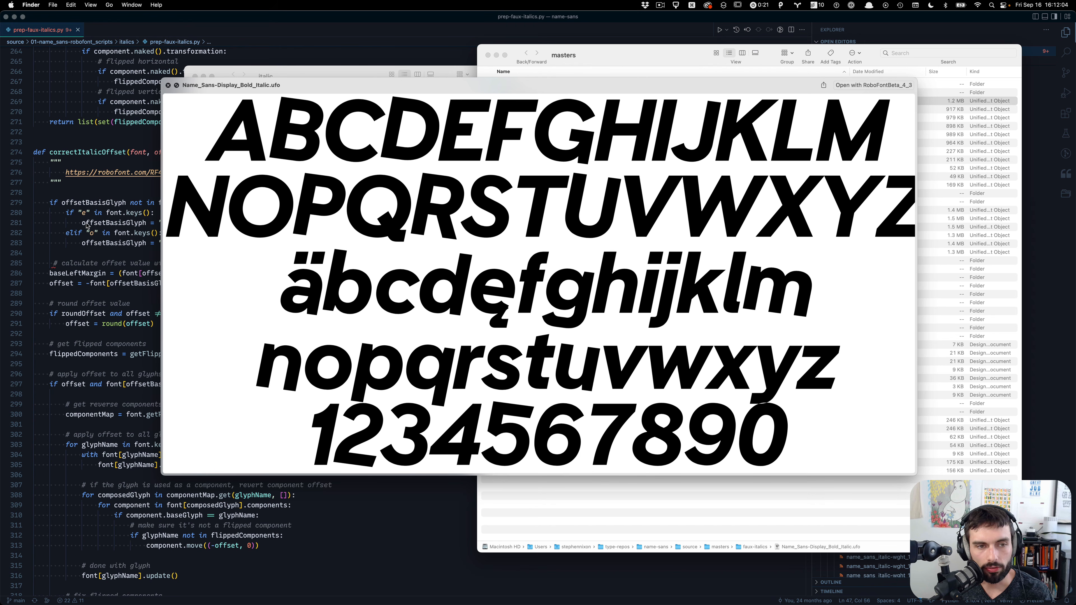
Highlight the roundRotatation value among the preferences of prep-faux-italics.py, and return to the font preview
{"action": "scroll", "coordinate": [87, 225], "scroll_direction": "up", "scroll_amount": 20}
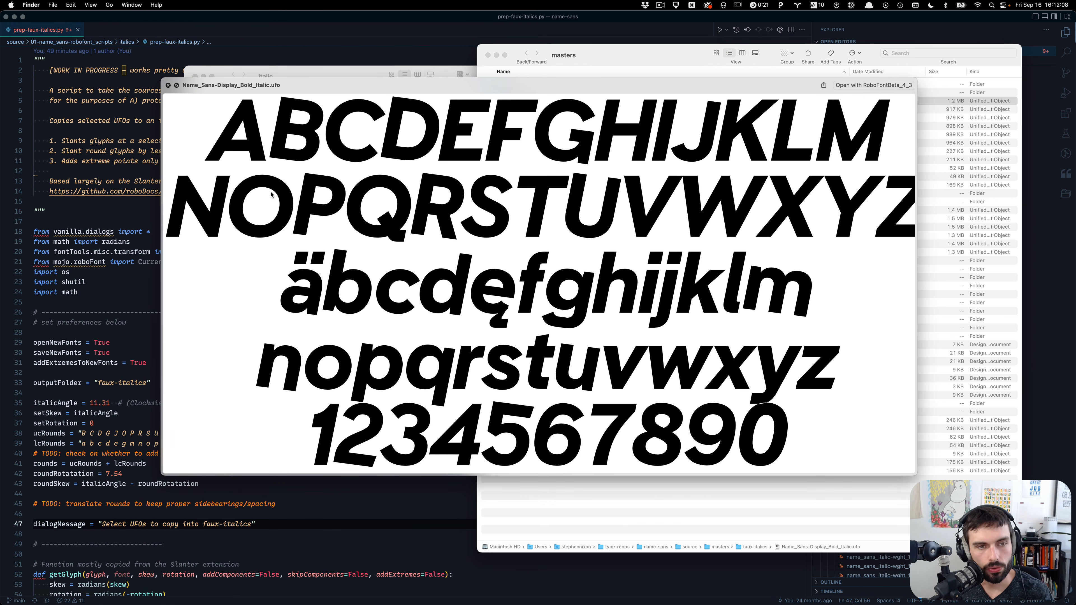
{"action": "left_click", "coordinate": [134, 416]}
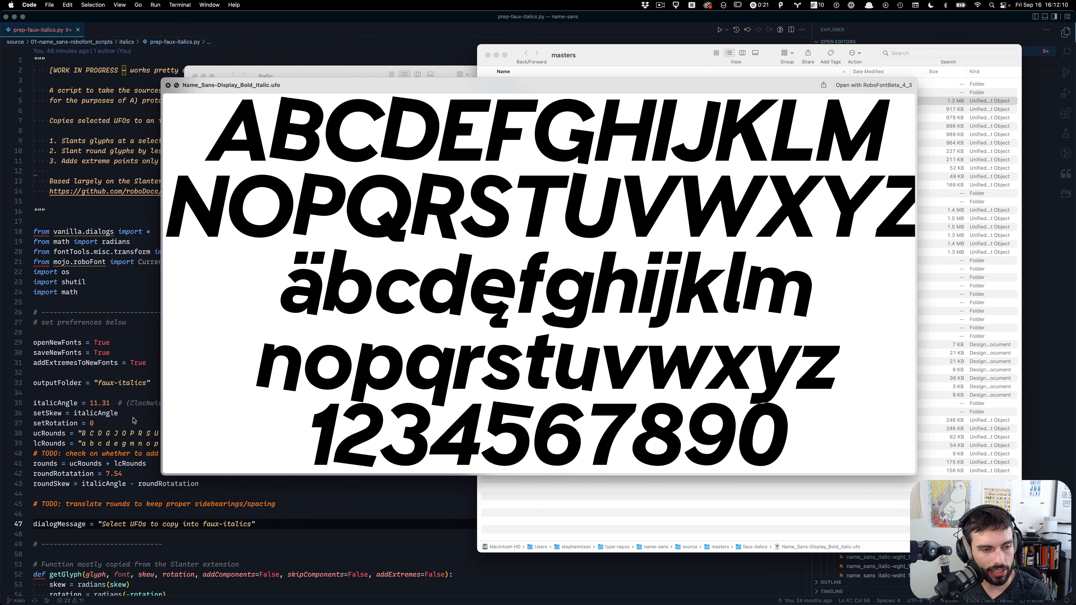
{"action": "left_click", "coordinate": [127, 474]}
{"action": "left_click_drag", "start_coordinate": [121, 473], "coordinate": [106, 475]}
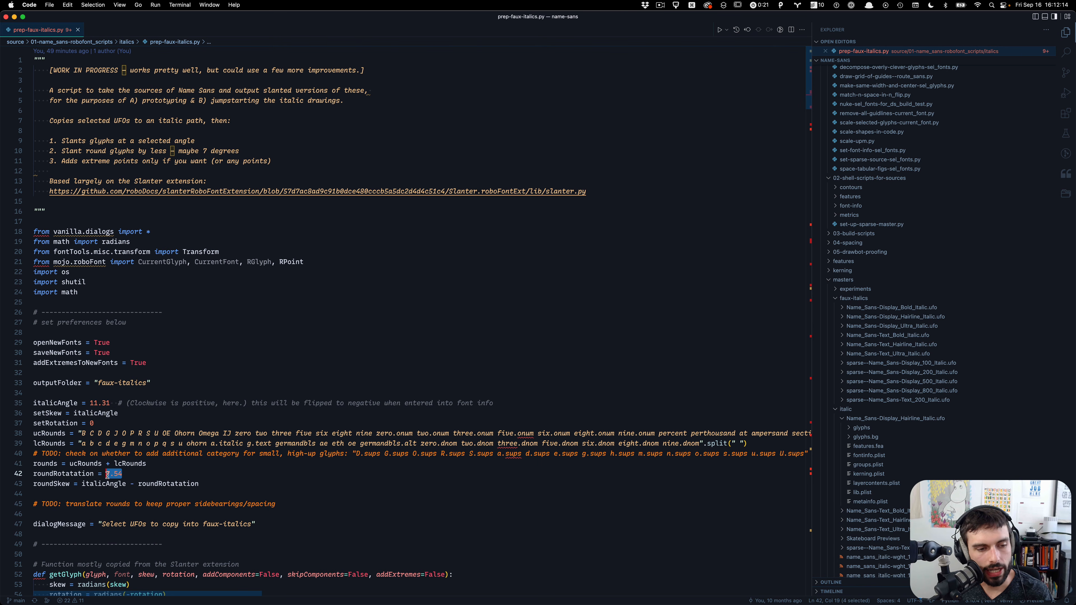
{"action": "key", "text": "super+Tab"}
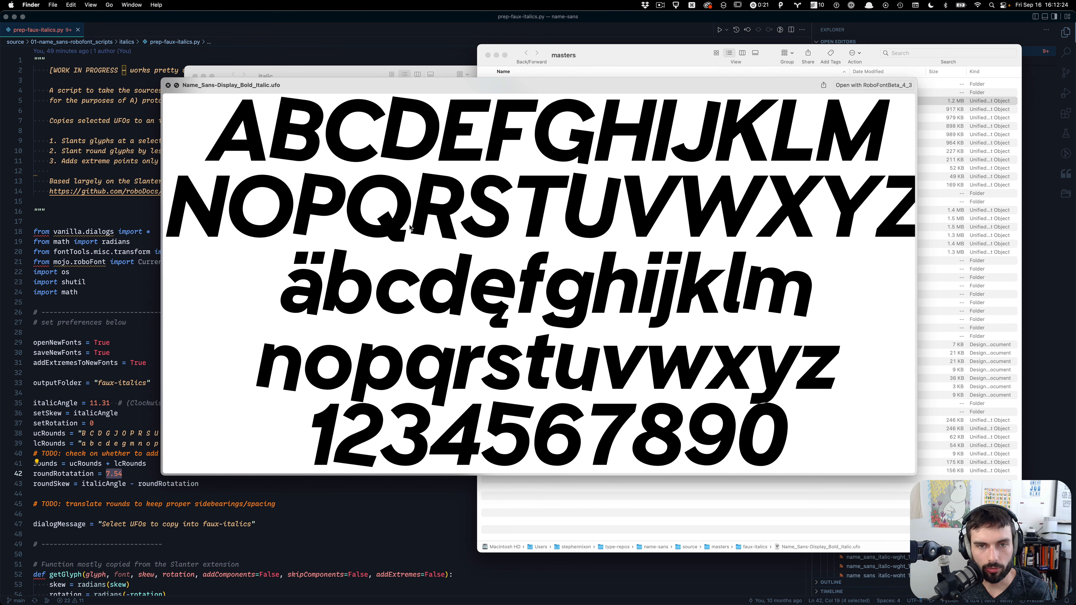
Switch to Safari and open lang.arrowtype.com in a new tab
{"action": "key", "text": "ctrl+Left"}
{"action": "key", "text": "cmd+t"}
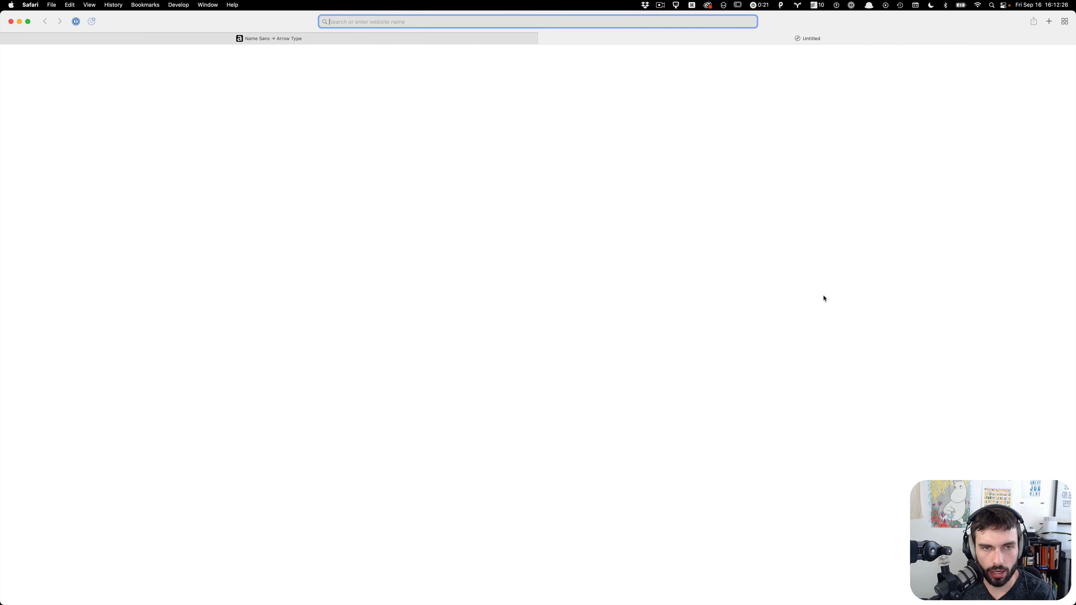
{"action": "type", "text": "lang.arrowtype.com"}
{"action": "key", "text": "Return"}
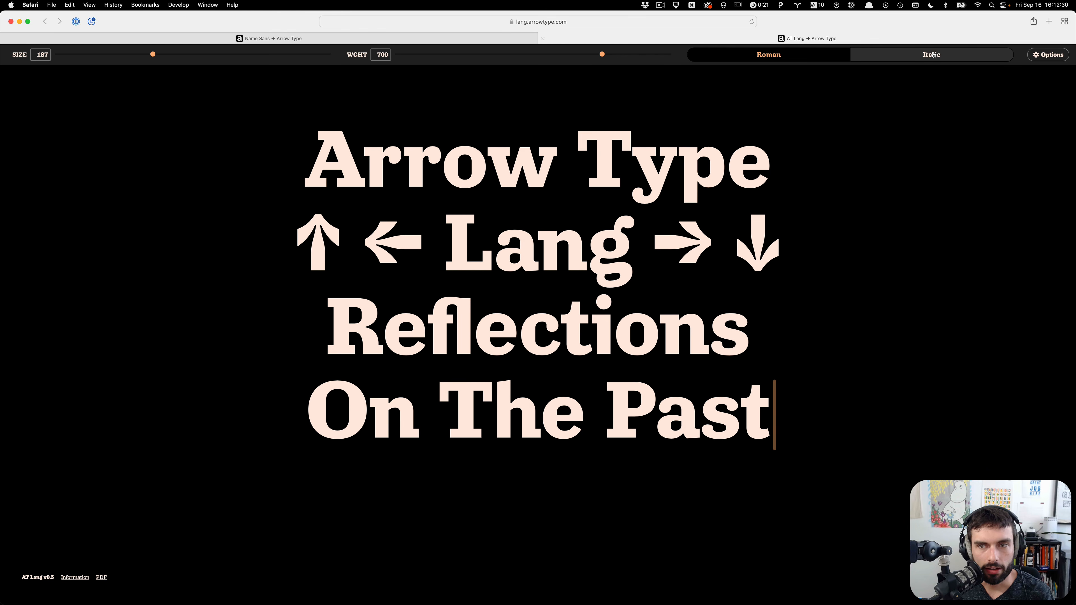
Compare AT Lang's Roman and Italic styles by alternating the sample text between them several times, ending on Roman
{"action": "left_click", "coordinate": [932, 55]}
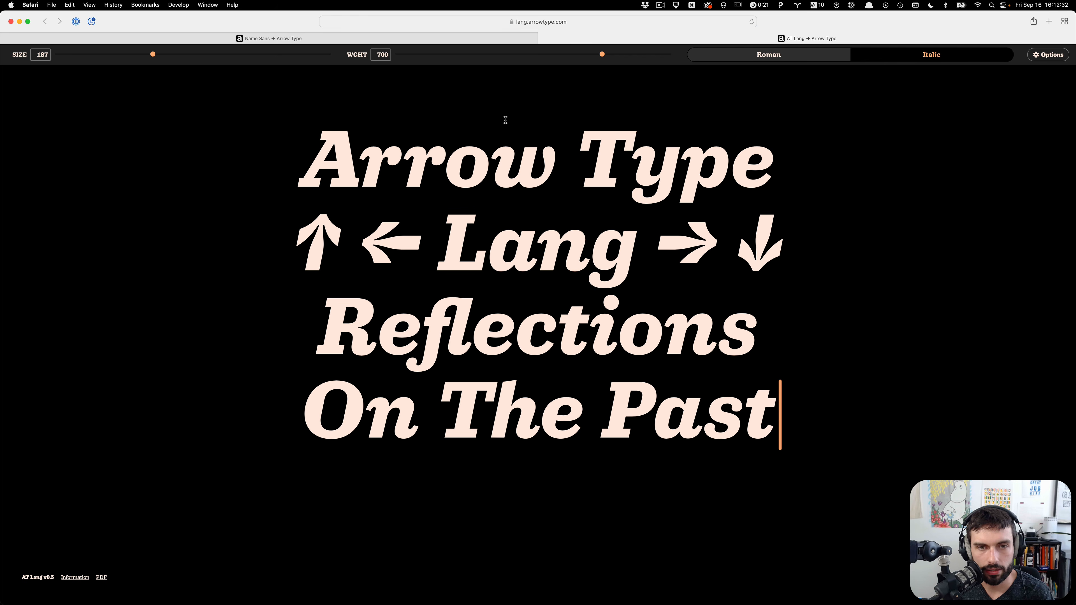
{"action": "left_click", "coordinate": [766, 54]}
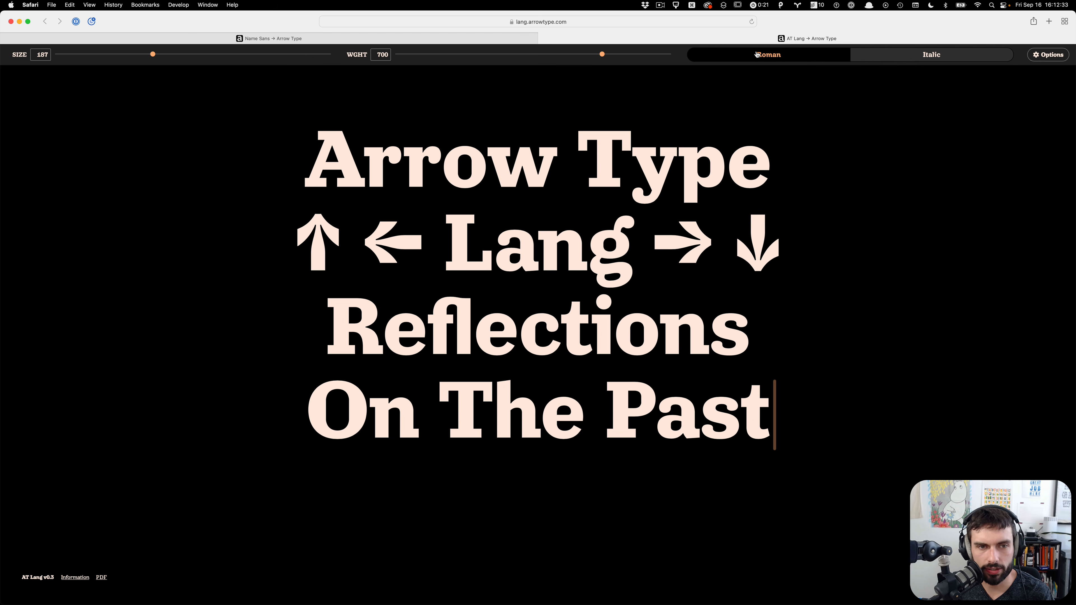
{"action": "left_click", "coordinate": [891, 54]}
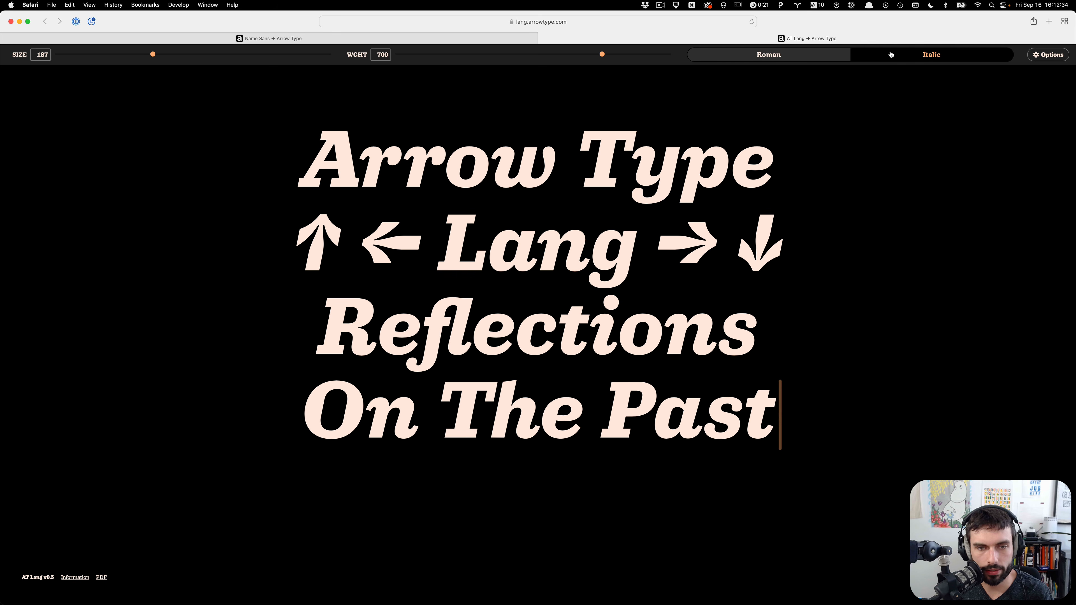
{"action": "left_click", "coordinate": [786, 57]}
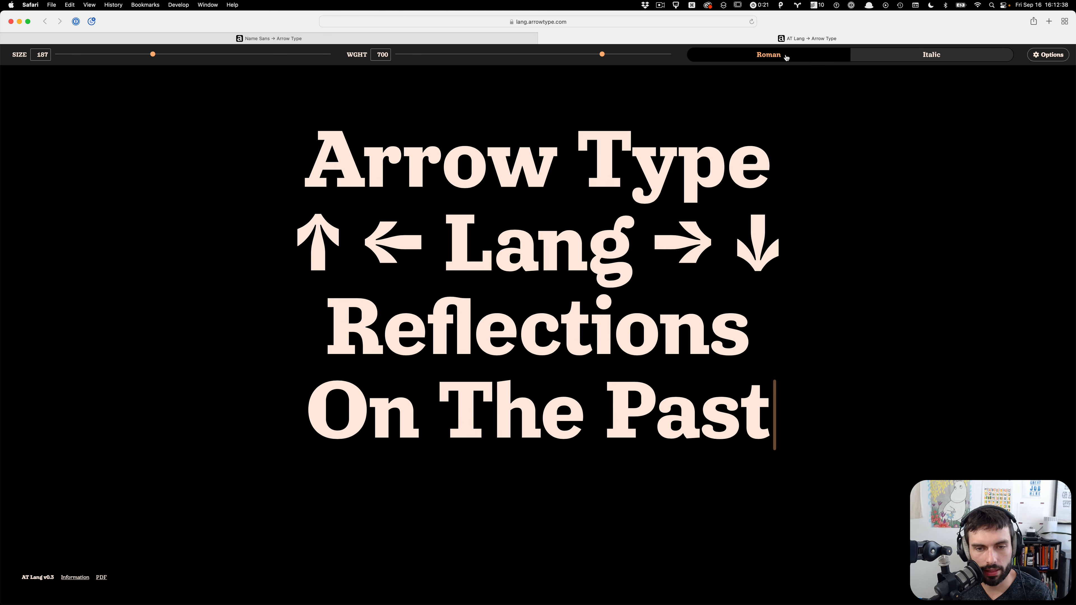
{"action": "left_click", "coordinate": [895, 56]}
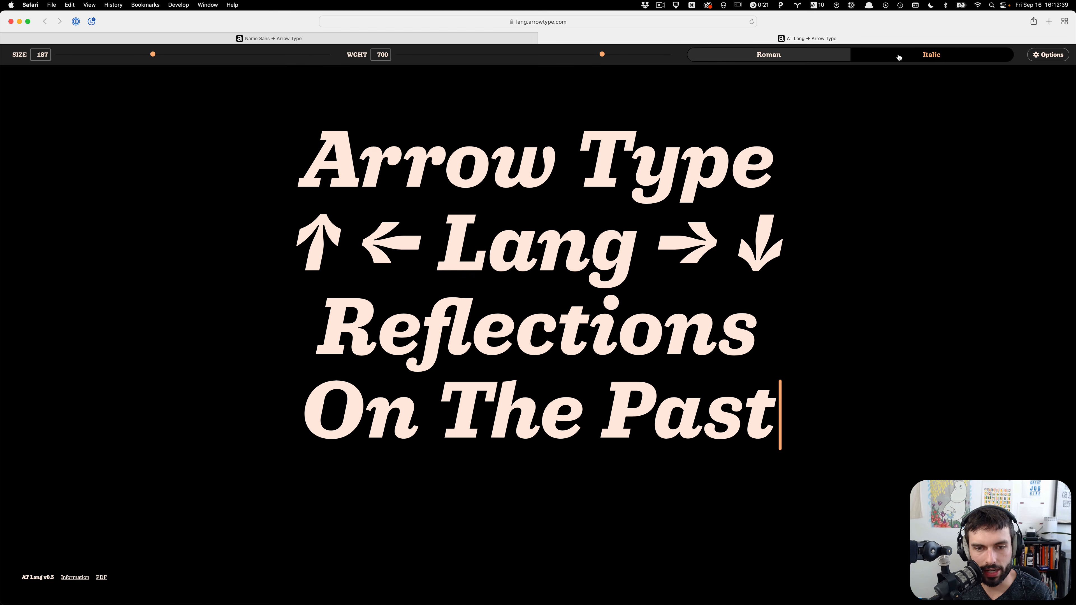
{"action": "left_click", "coordinate": [790, 56]}
{"action": "left_click", "coordinate": [911, 59]}
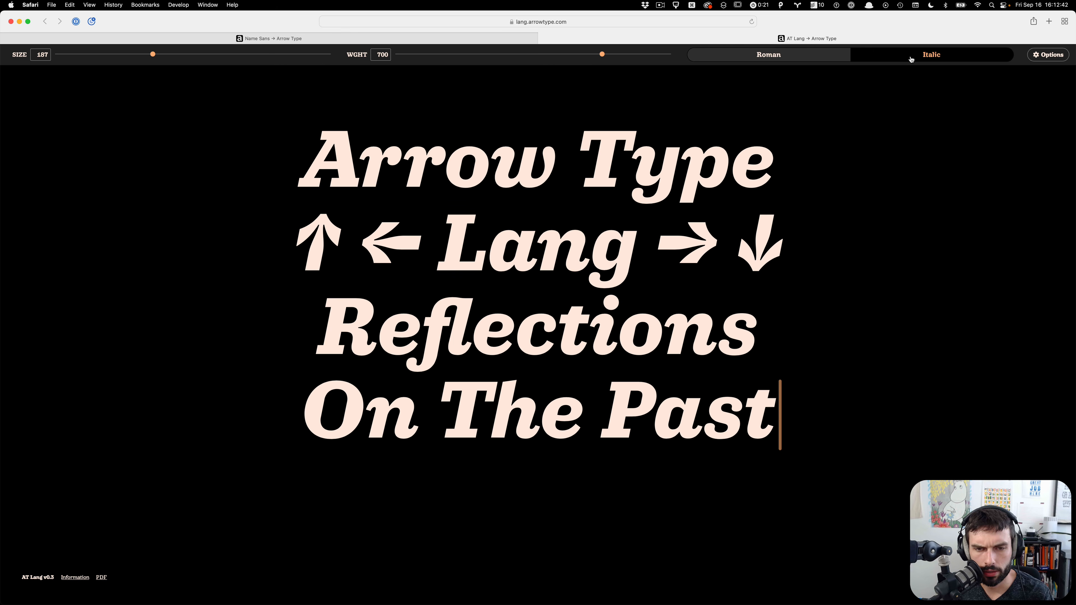
{"action": "left_click", "coordinate": [816, 58]}
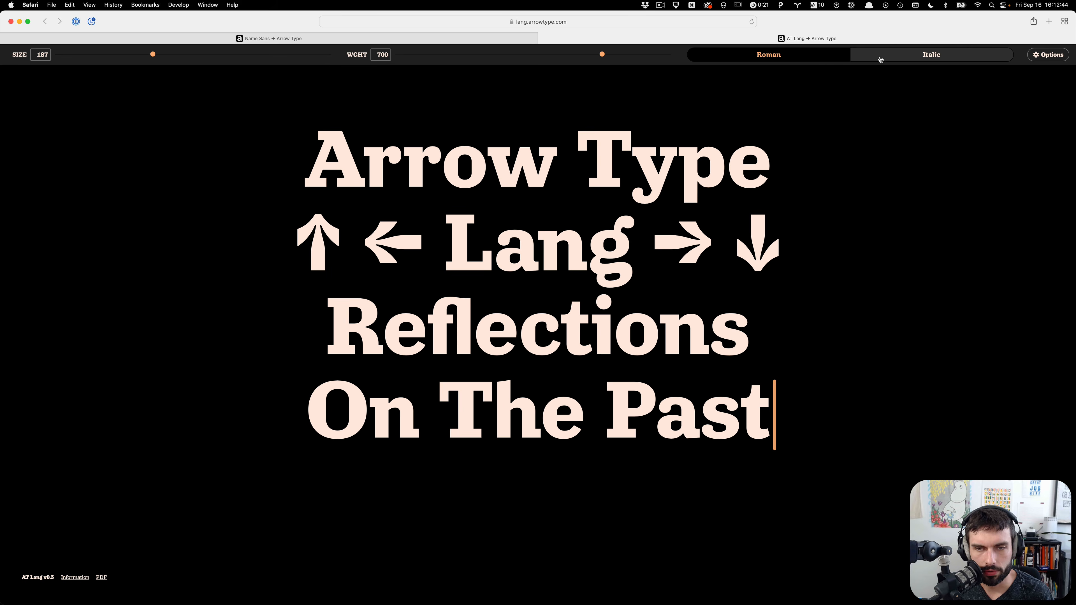
{"action": "left_click", "coordinate": [814, 56]}
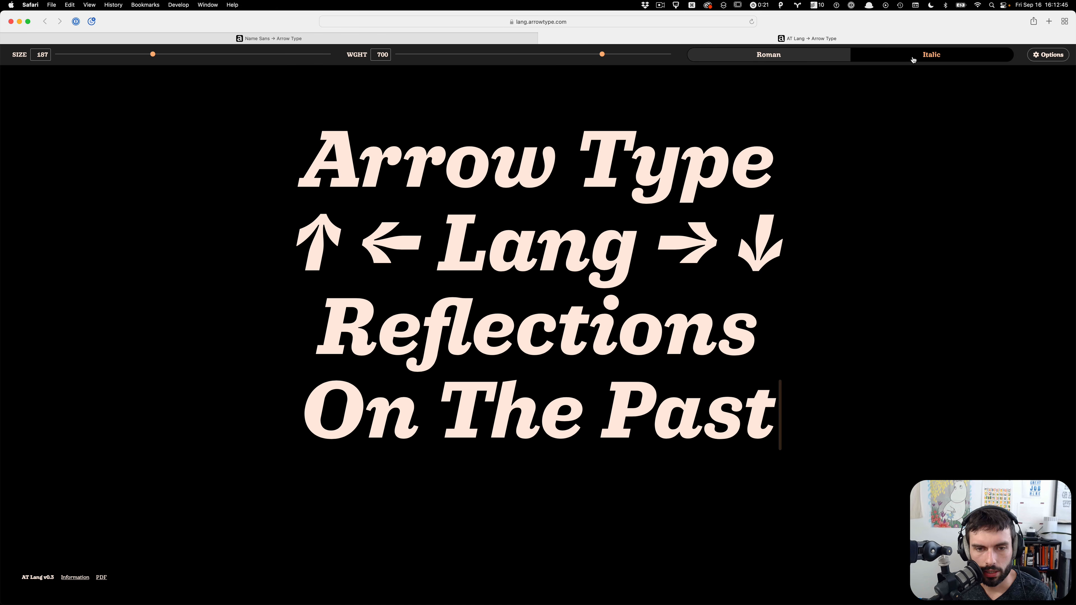
{"action": "left_click", "coordinate": [814, 56]}
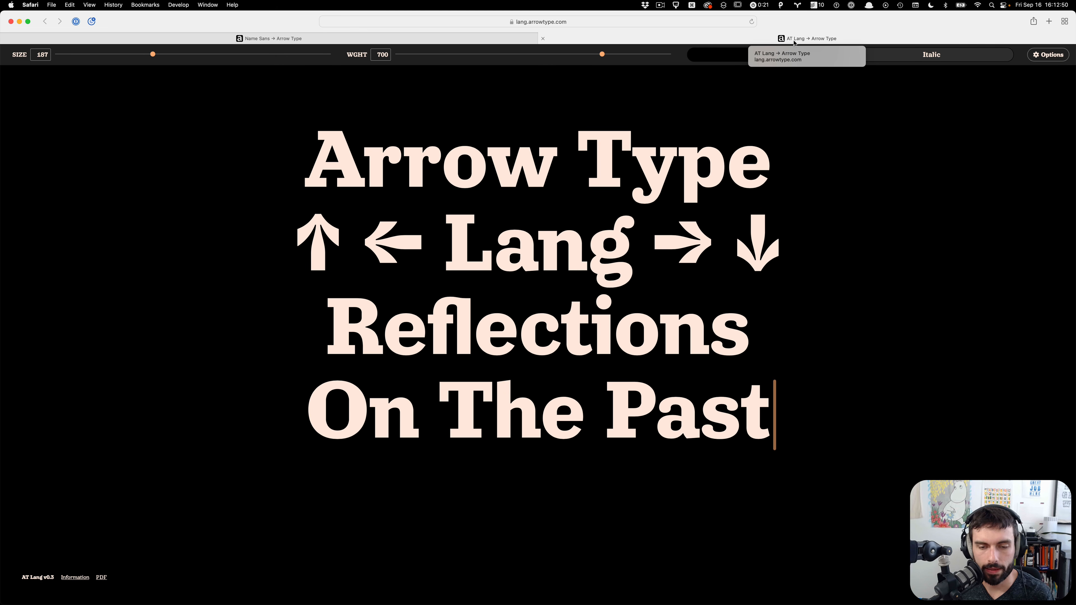
Close the AT Lang page, hide Safari, and close the Name_Sans-Display_Bold_Italic.ufo preview
{"action": "key", "text": "super+w"}
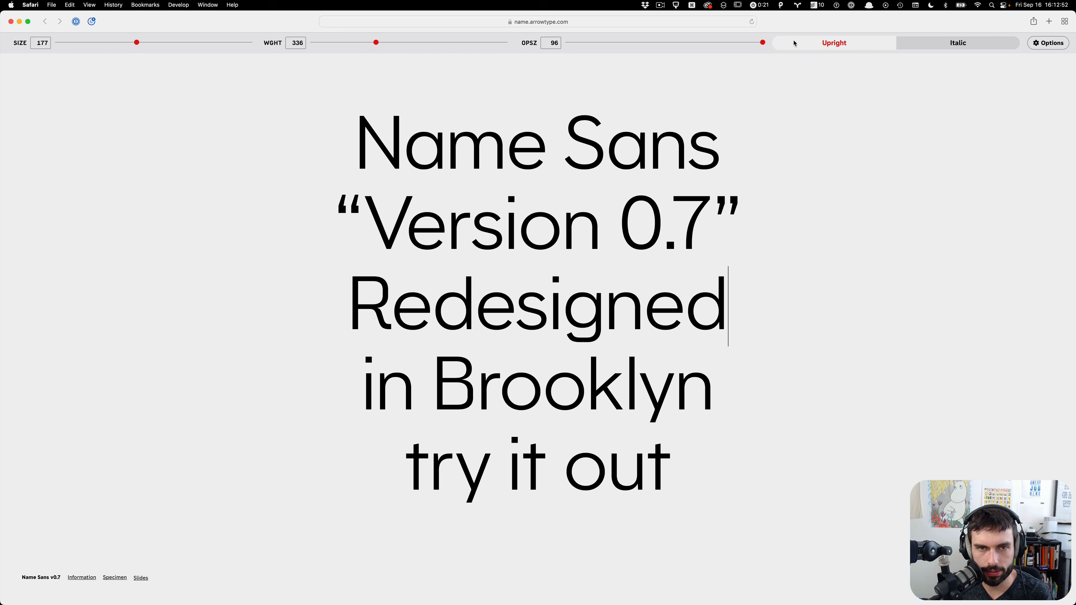
{"action": "key", "text": "super+h"}
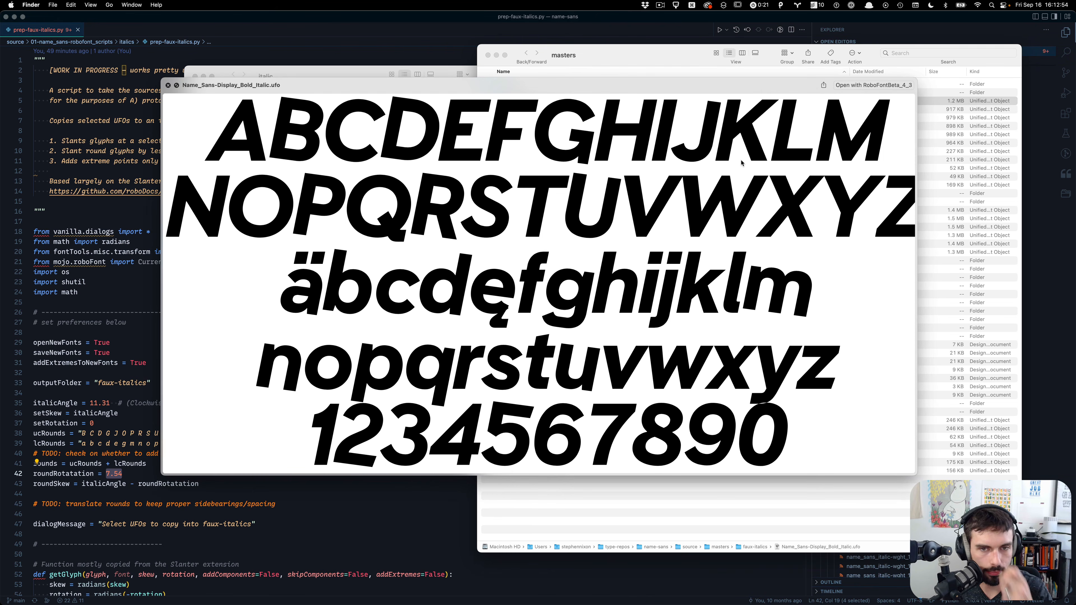
{"action": "key", "text": "space"}
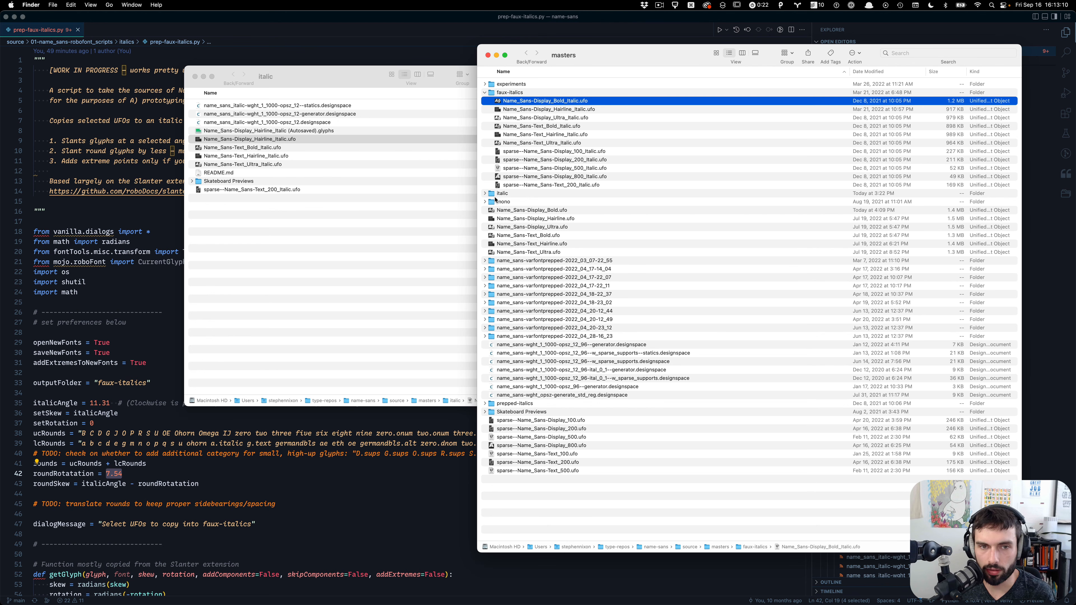
Expand the italic folder in masters and preview its Name_Sans-Text_Bold_Italic.ufo
{"action": "left_click", "coordinate": [485, 194]}
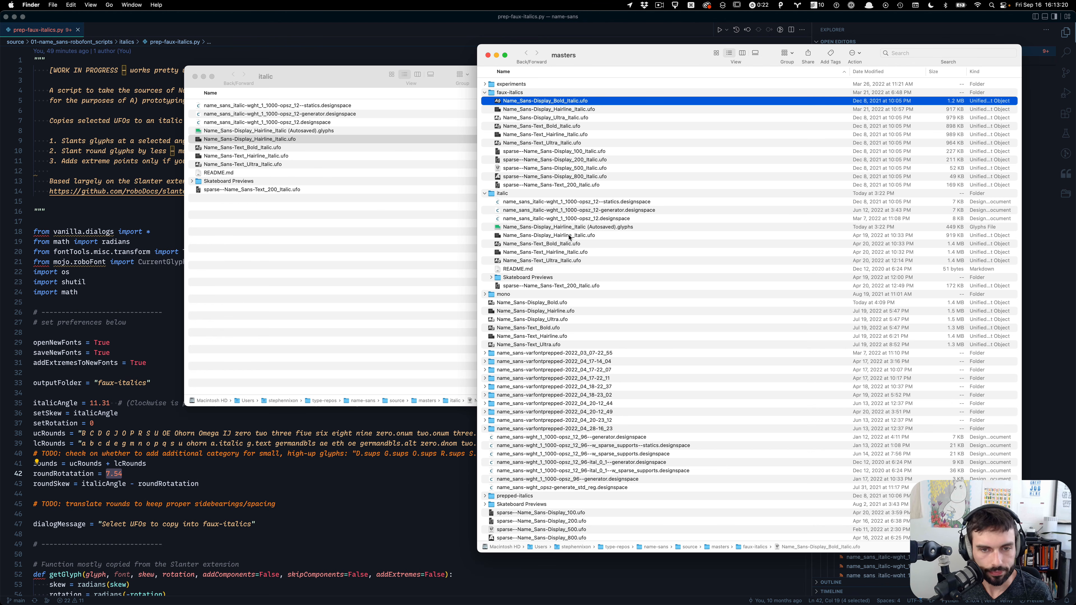
{"action": "left_click", "coordinate": [570, 243]}
{"action": "key", "text": "space"}
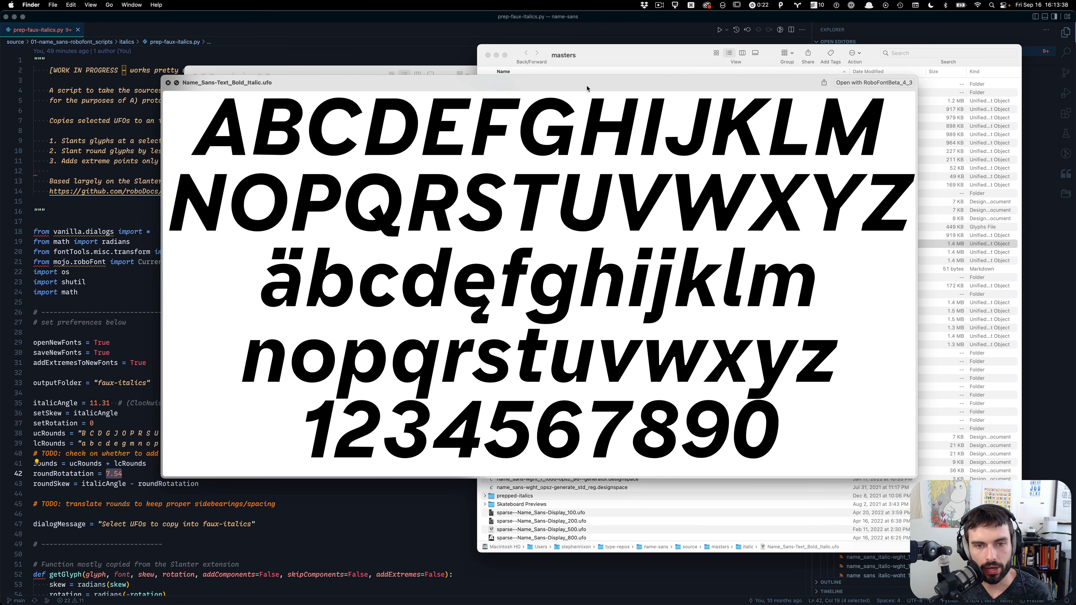
{"action": "key", "text": "space"}
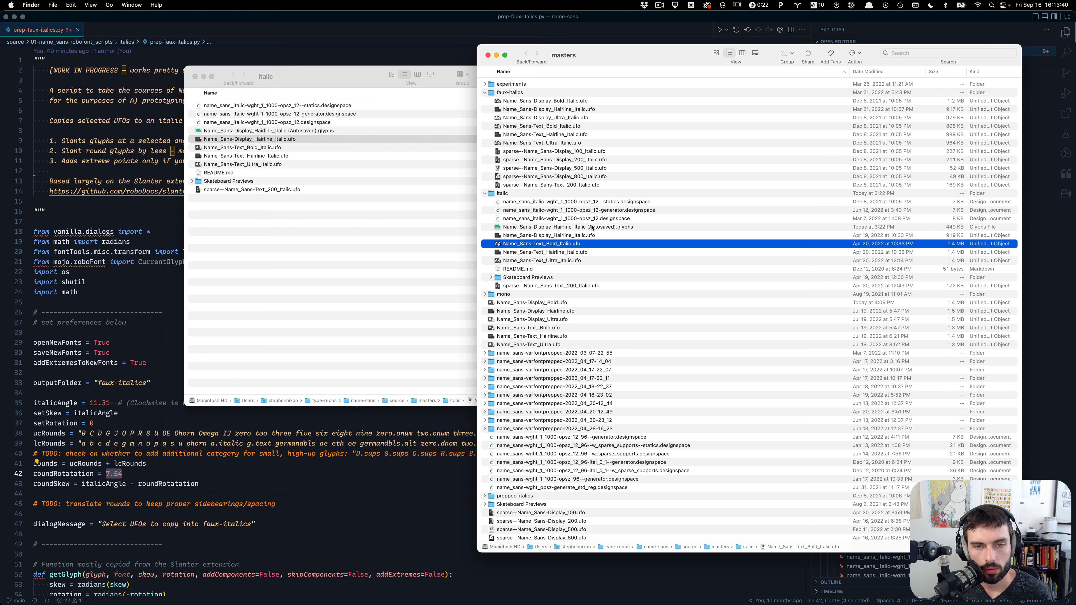
Open the faux-italics and italic versions of Name_Sans-Text_Bold_Italic.ufo together in FontGoggles, and widen its window to the screen edge
{"action": "left_click", "coordinate": [570, 126], "text": "super"}
{"action": "right_click", "coordinate": [570, 126]}
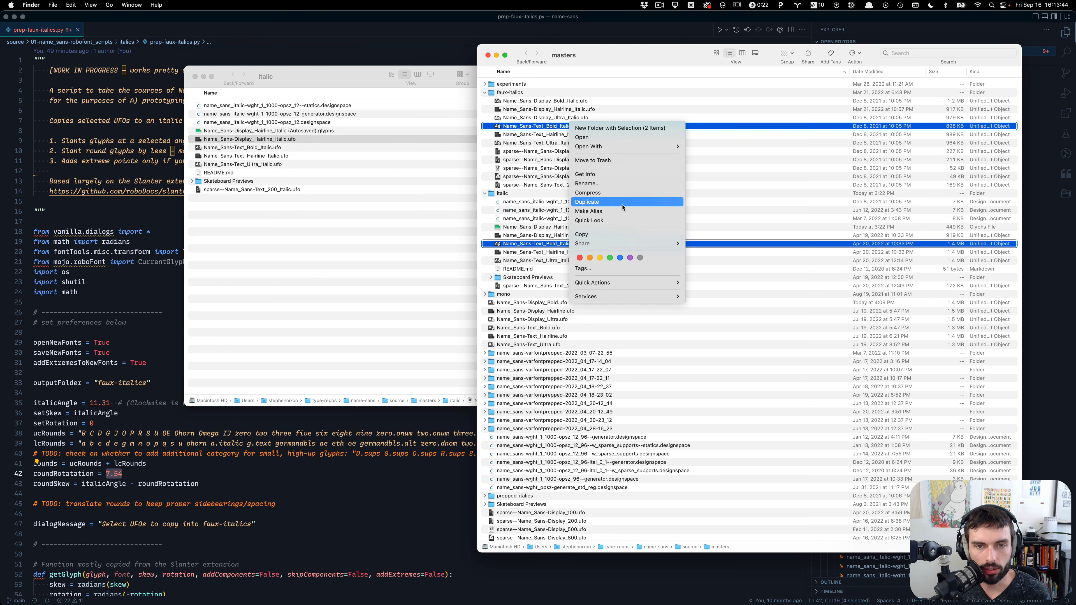
{"action": "mouse_move", "coordinate": [639, 146]}
{"action": "left_click", "coordinate": [708, 163]}
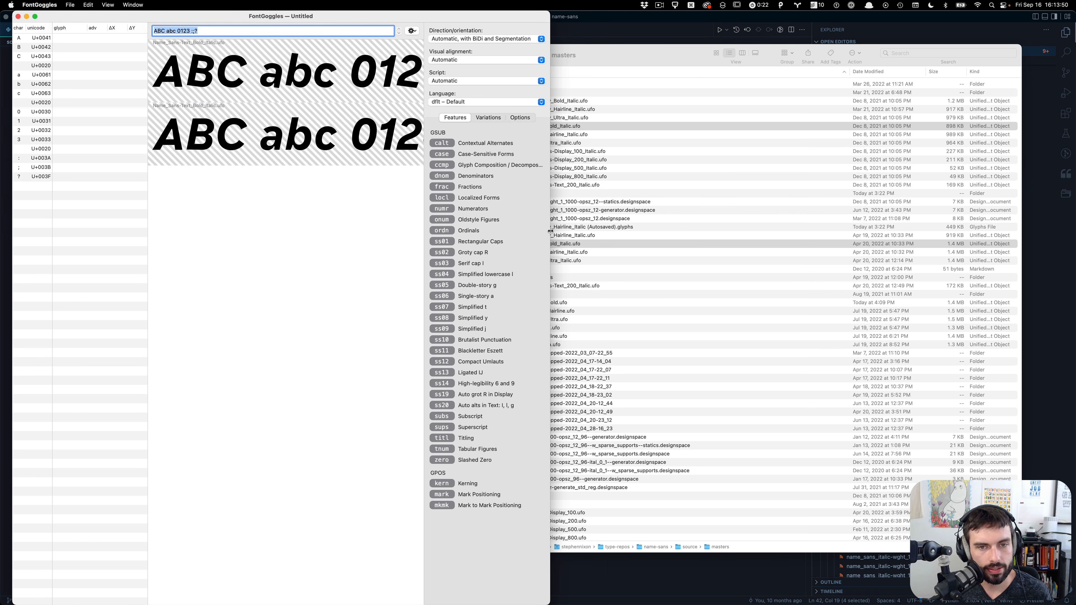
{"action": "left_click_drag", "start_coordinate": [549, 231], "coordinate": [1074, 259]}
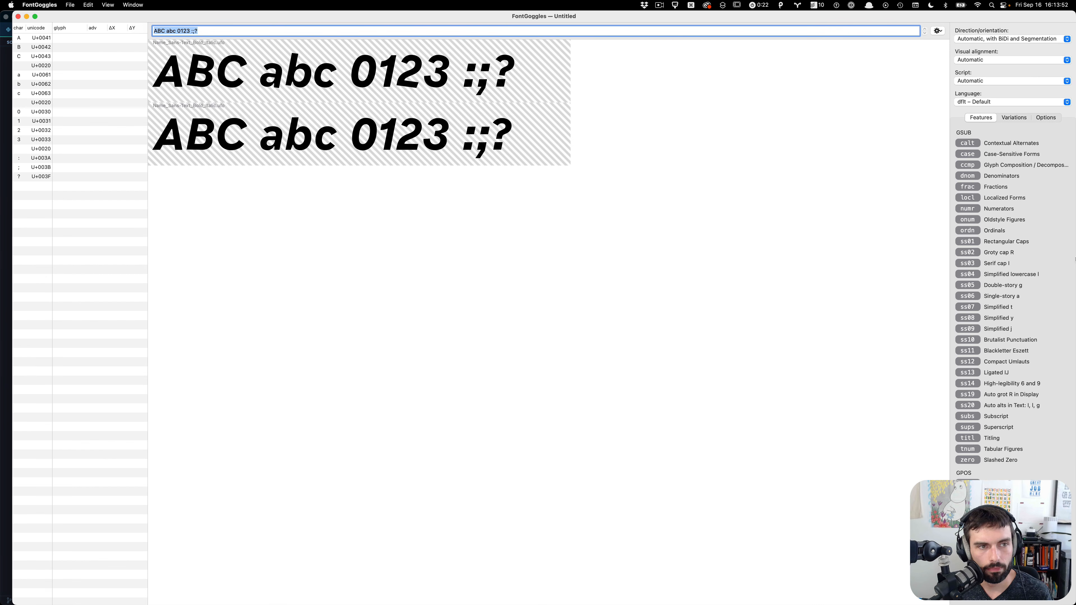
Enlarge the two Name_Sans-Text_Bold_Italic.ufo samples for comparison and clear the glyph selection
{"action": "left_click", "coordinate": [352, 117]}
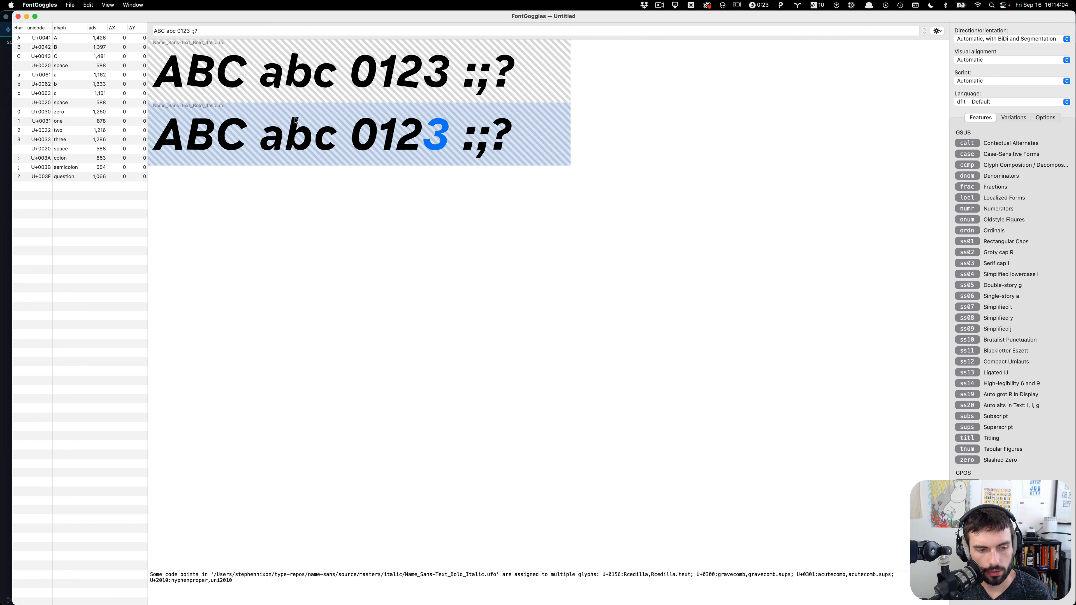
{"action": "scroll", "coordinate": [254, 113], "scroll_direction": "up", "scroll_amount": 2}
{"action": "scroll", "coordinate": [254, 113], "scroll_direction": "up", "scroll_amount": 5}
{"action": "left_click", "coordinate": [719, 350]}
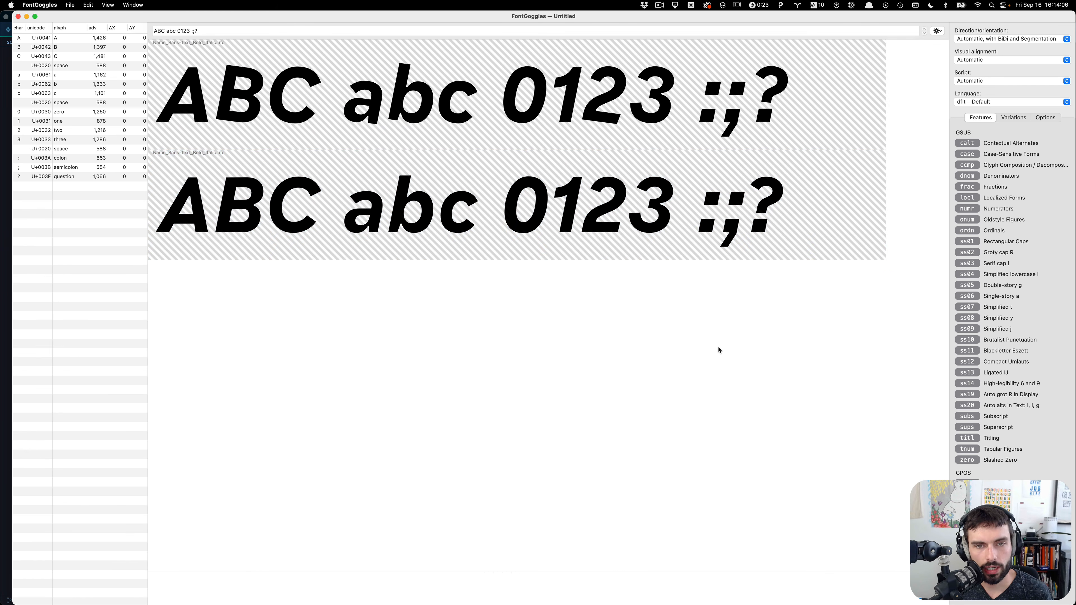
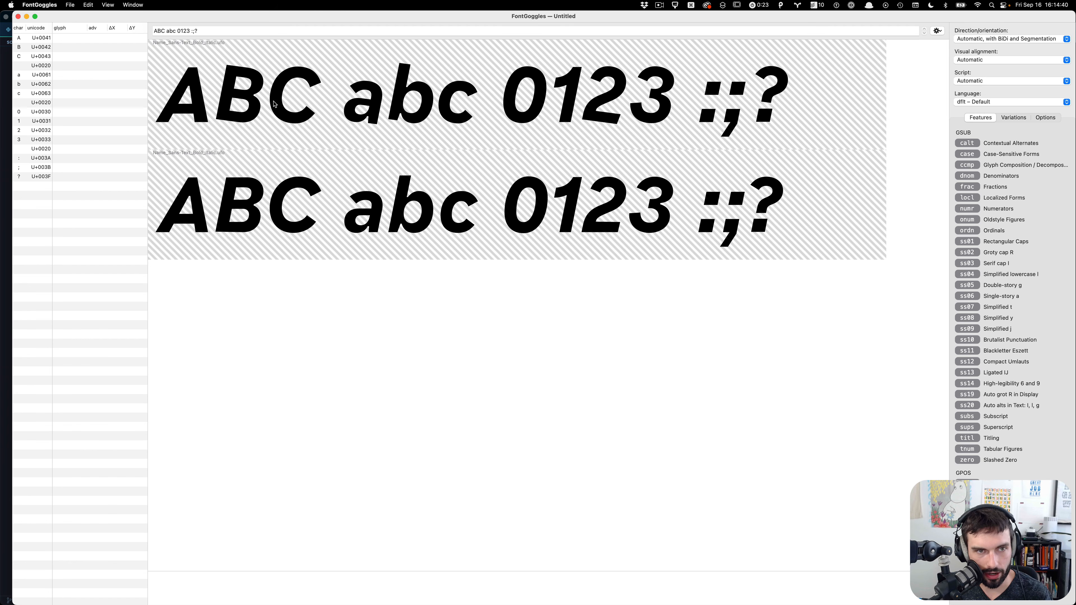
Change the sample text to COOL and zoom in on both font samples
{"action": "triple_click", "coordinate": [255, 31]}
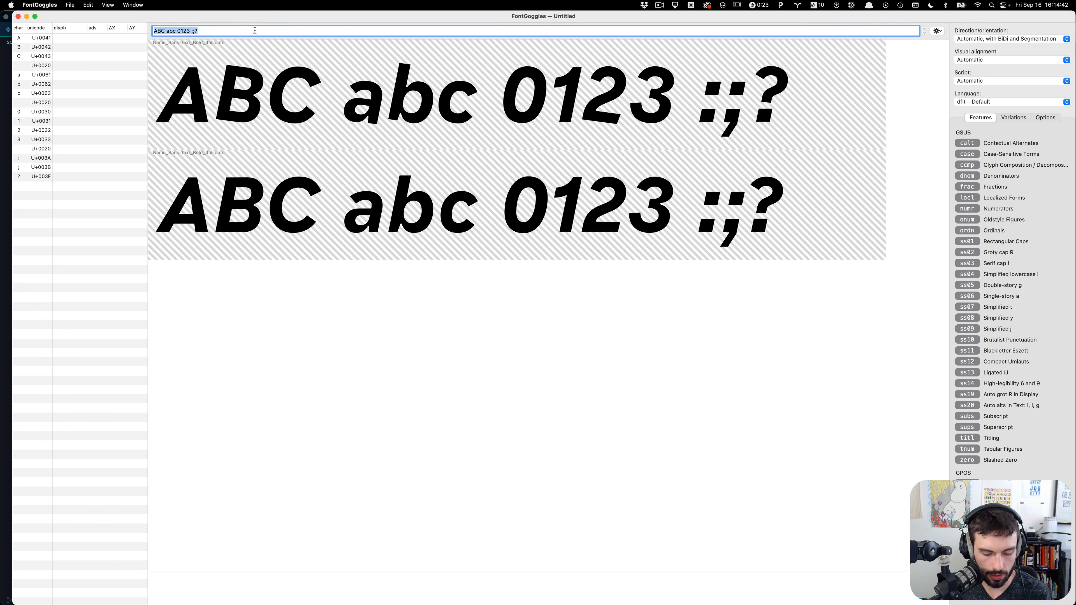
{"action": "type", "text": "COOL"}
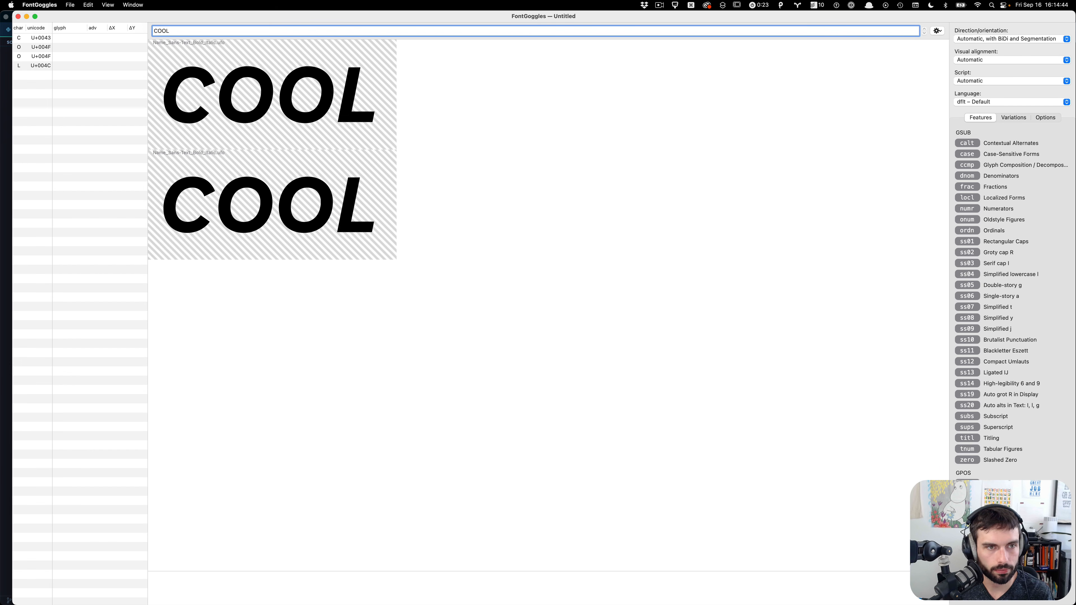
{"action": "left_click", "coordinate": [108, 4]}
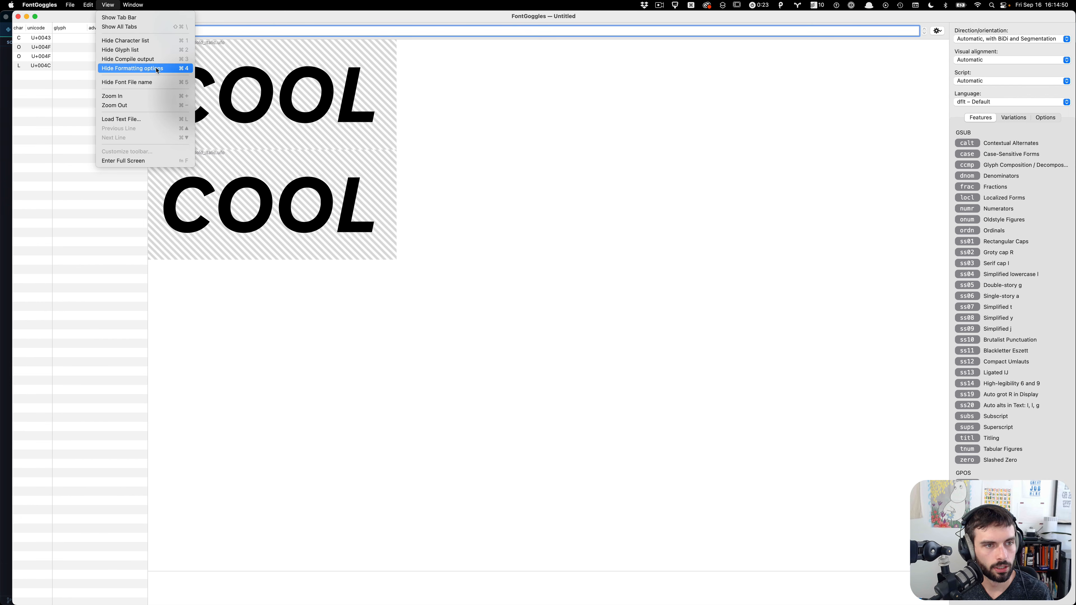
{"action": "left_click", "coordinate": [597, 105]}
{"action": "key", "text": "super+equal"}
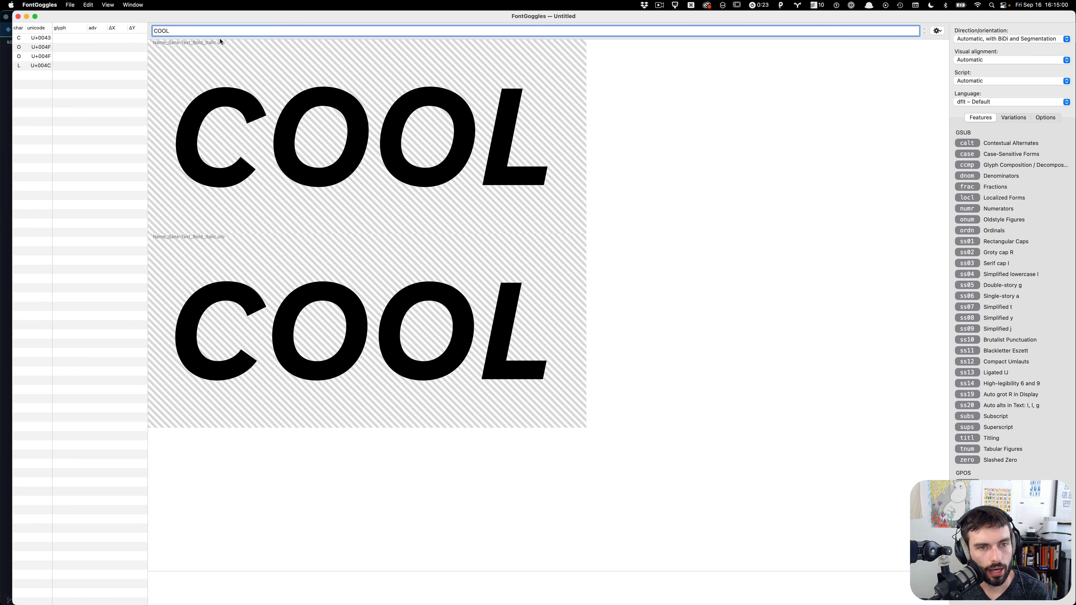
Change the sample text to ROOLER to compare straight and round letters in both bold italics
{"action": "key", "text": "BackSpace"}
{"action": "type", "text": "ROOL"}
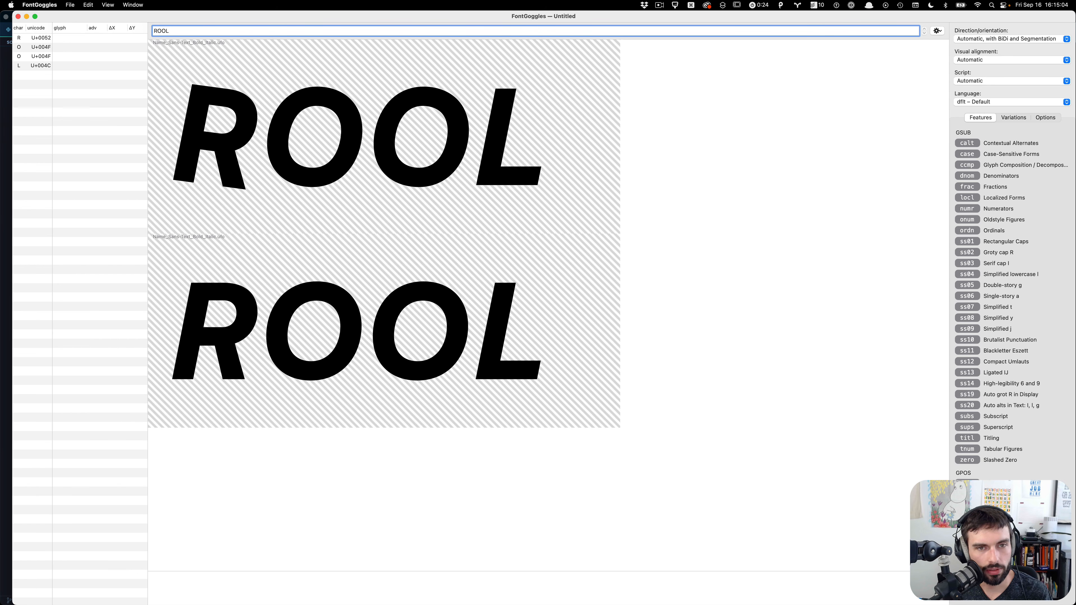
{"action": "type", "text": "ER"}
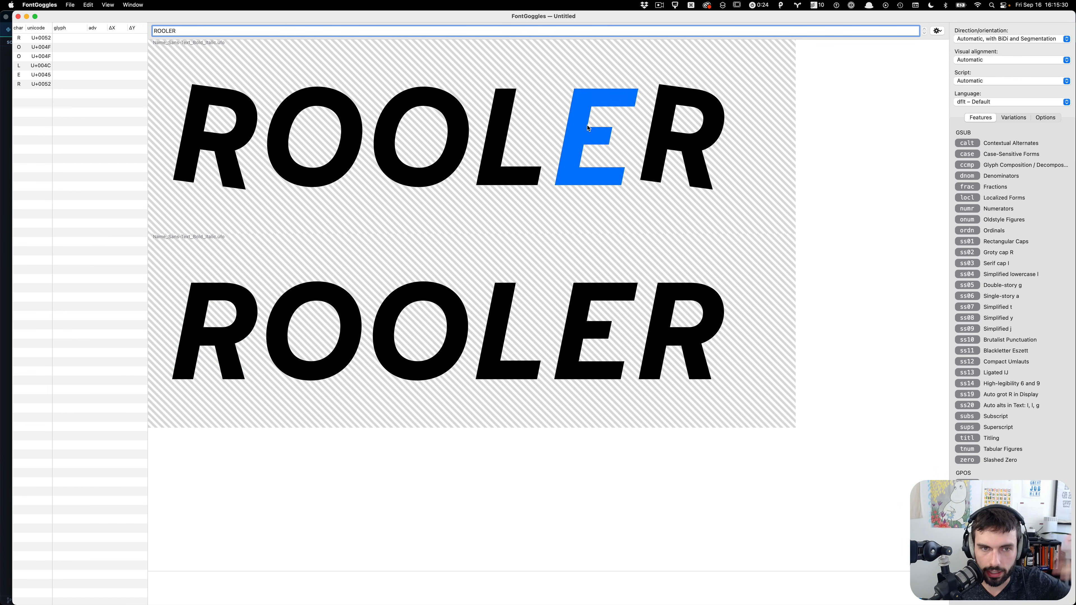
Close the FontGoggles comparison and the masters folder window, and move the italic folder window toward the middle of the screen
{"action": "left_click", "coordinate": [18, 17]}
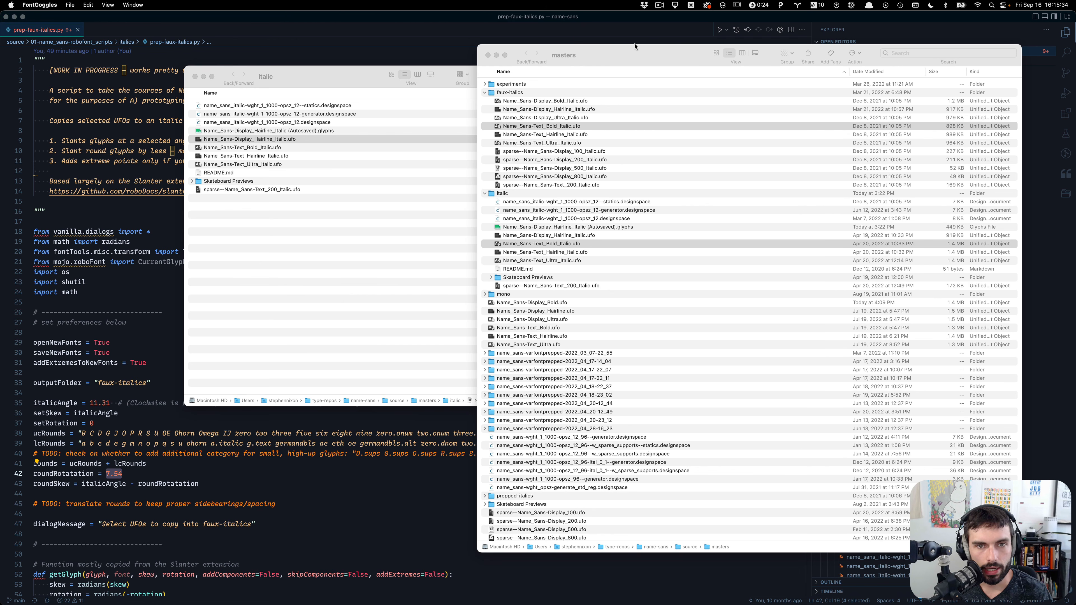
{"action": "left_click_drag", "start_coordinate": [648, 49], "coordinate": [687, 35]}
{"action": "left_click", "coordinate": [363, 257]}
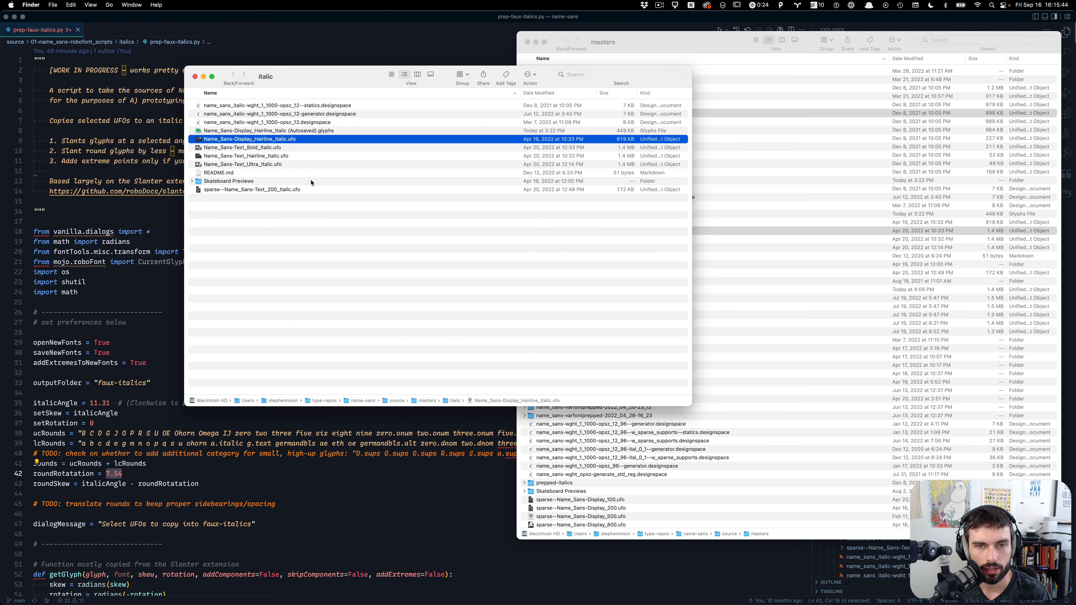
{"action": "left_click", "coordinate": [692, 43]}
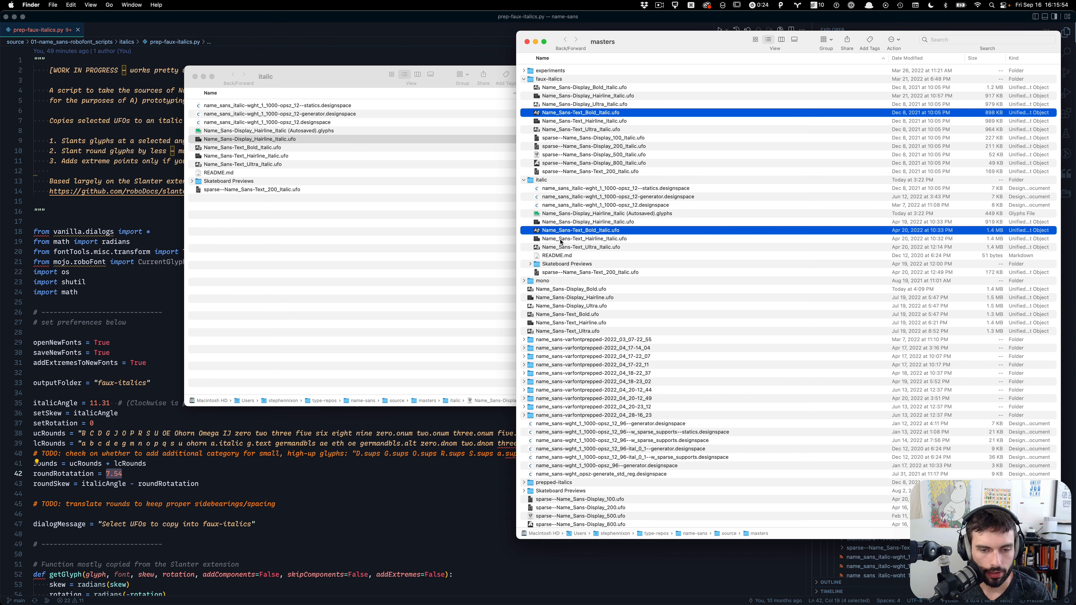
{"action": "left_click", "coordinate": [526, 42]}
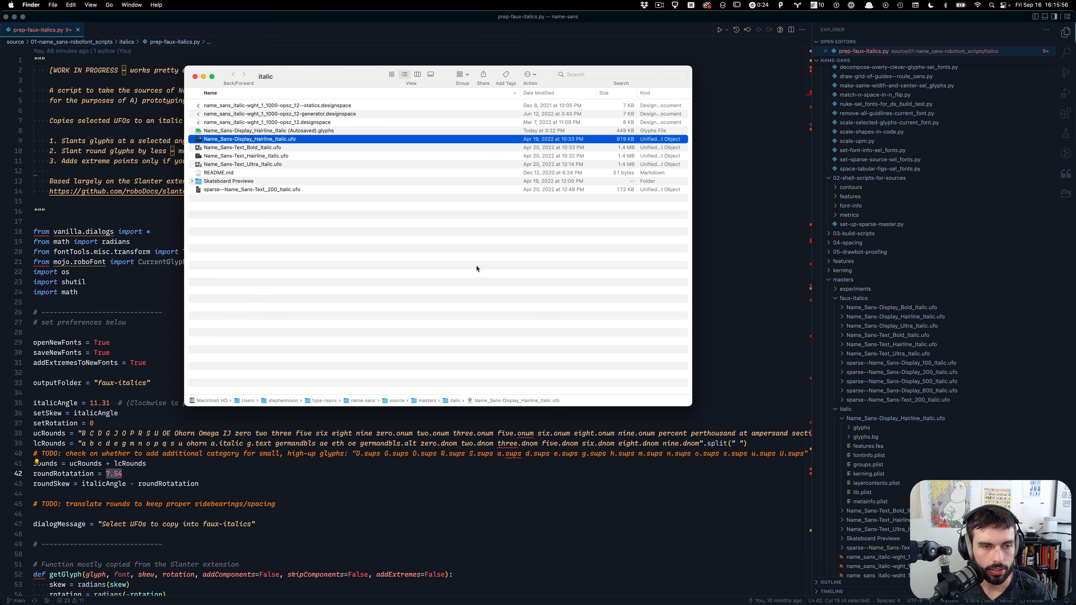
{"action": "left_click", "coordinate": [465, 306]}
{"action": "left_click_drag", "start_coordinate": [345, 80], "coordinate": [468, 160]}
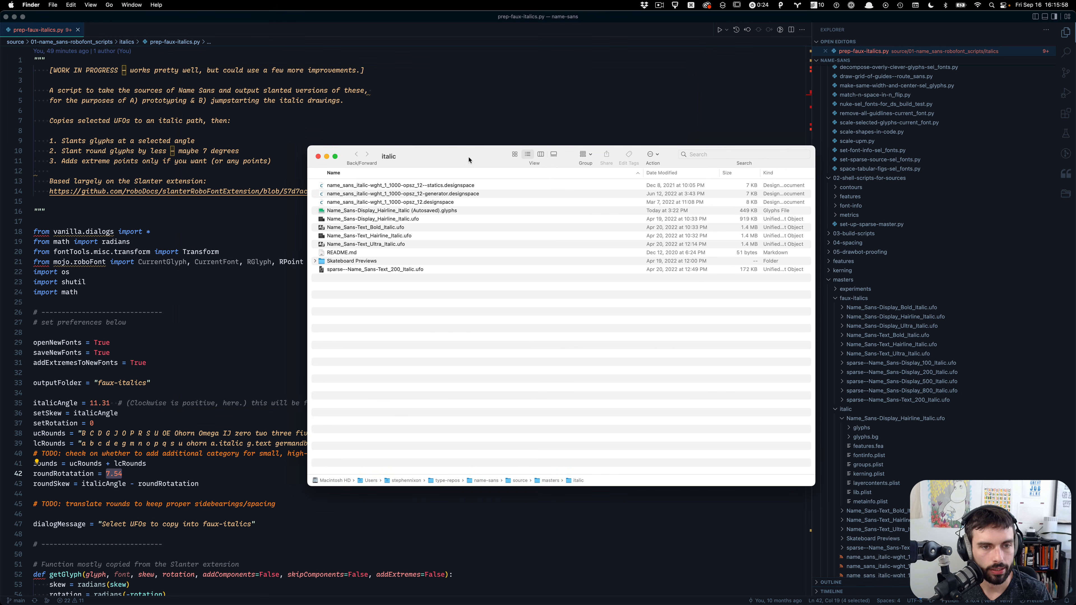
Open Name_Sans-Display_Hairline_Italic.ufo from the italic folder in Glyphs 3
{"action": "double_click", "coordinate": [400, 220]}
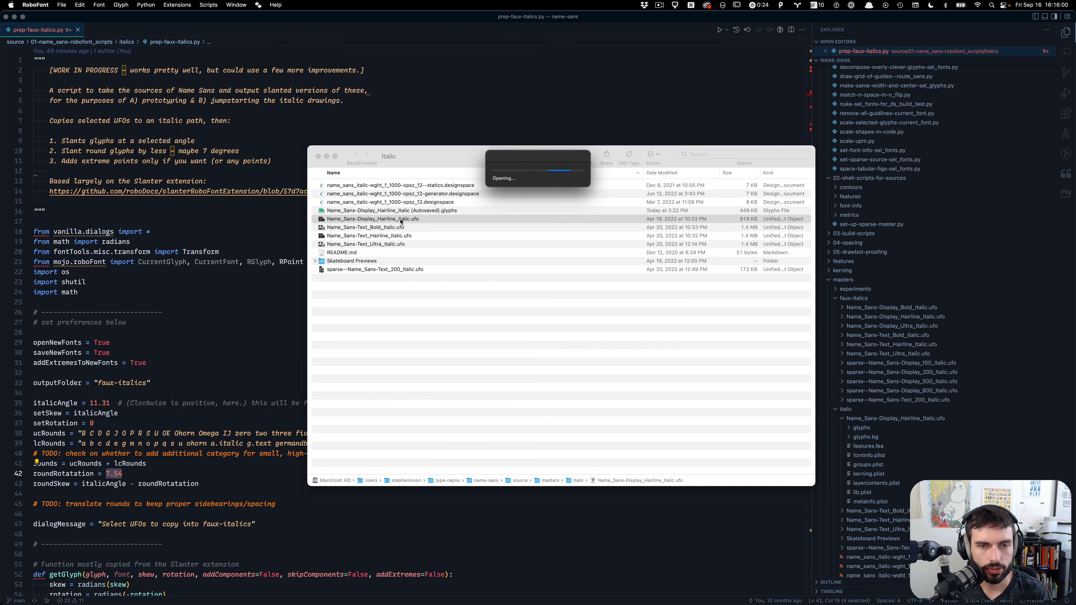
{"action": "key", "text": "super+w"}
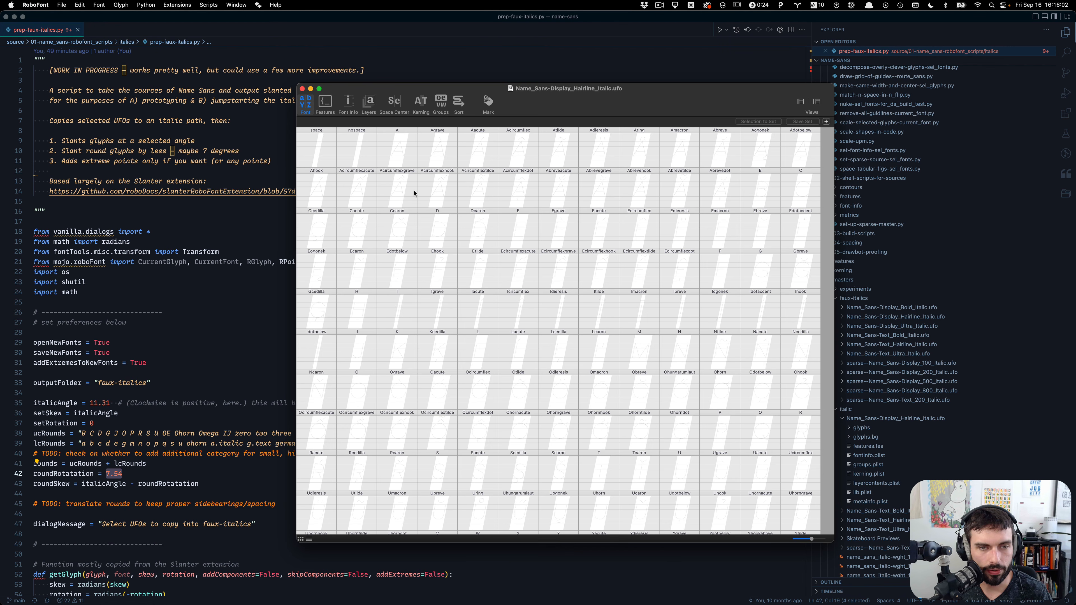
{"action": "right_click", "coordinate": [417, 221]}
{"action": "mouse_move", "coordinate": [487, 235]}
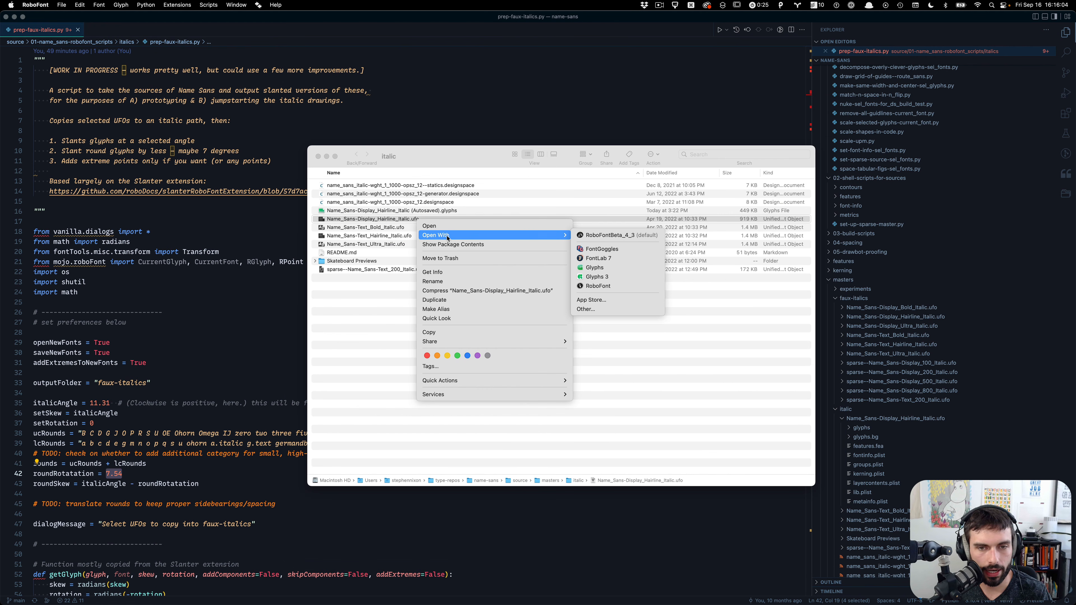
{"action": "left_click", "coordinate": [611, 277]}
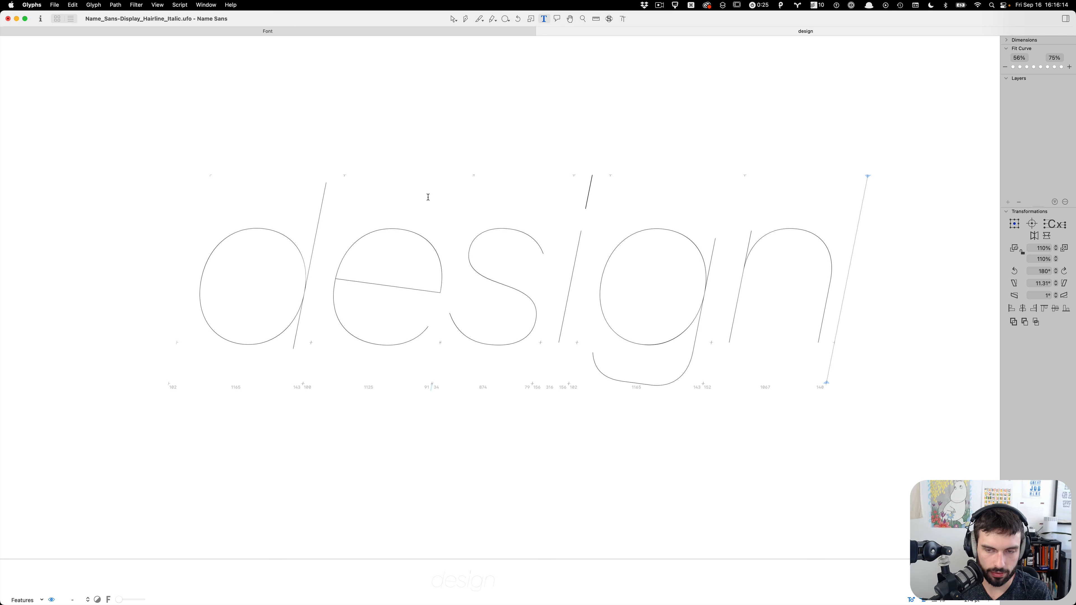
Add an o after the word design and open its hairline outline for a close view of the points
{"action": "type", "text": "o"}
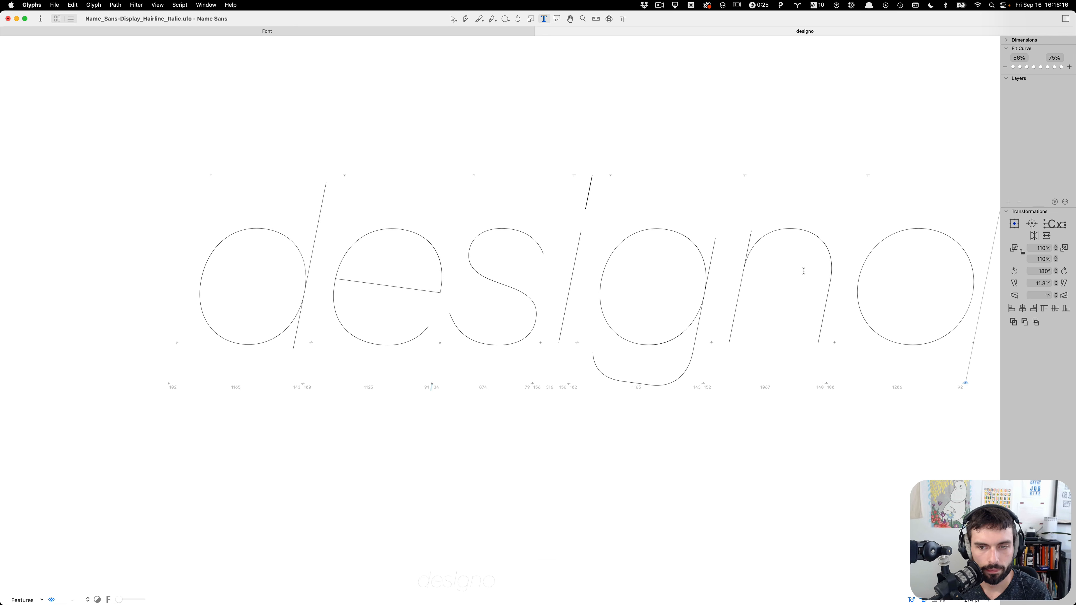
{"action": "scroll", "coordinate": [804, 271], "scroll_direction": "right", "scroll_amount": 5}
{"action": "scroll", "coordinate": [826, 296], "scroll_direction": "up", "scroll_amount": 5}
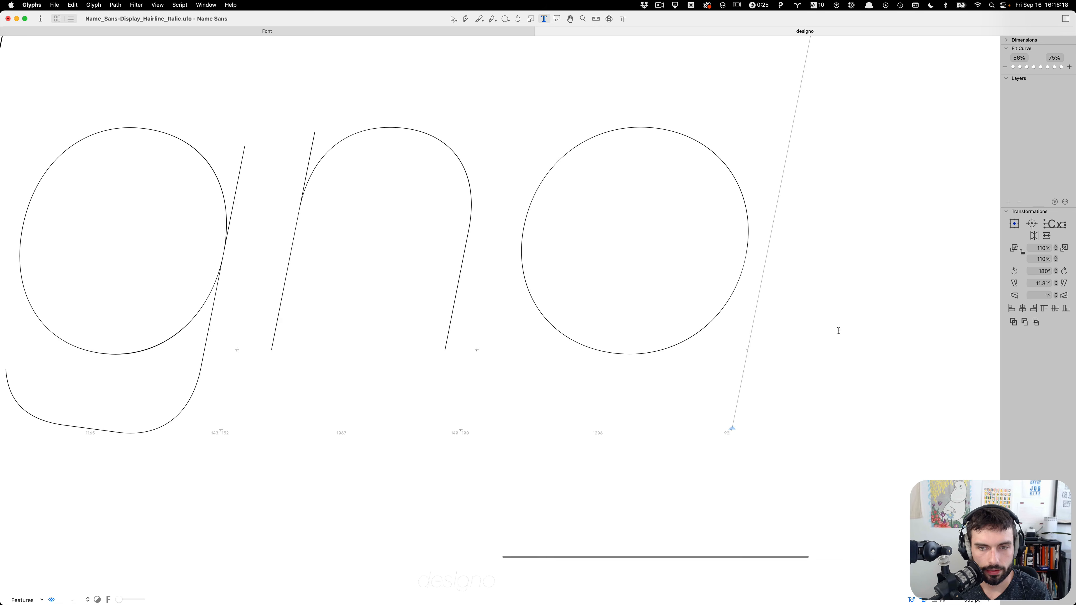
{"action": "key", "text": "Escape"}
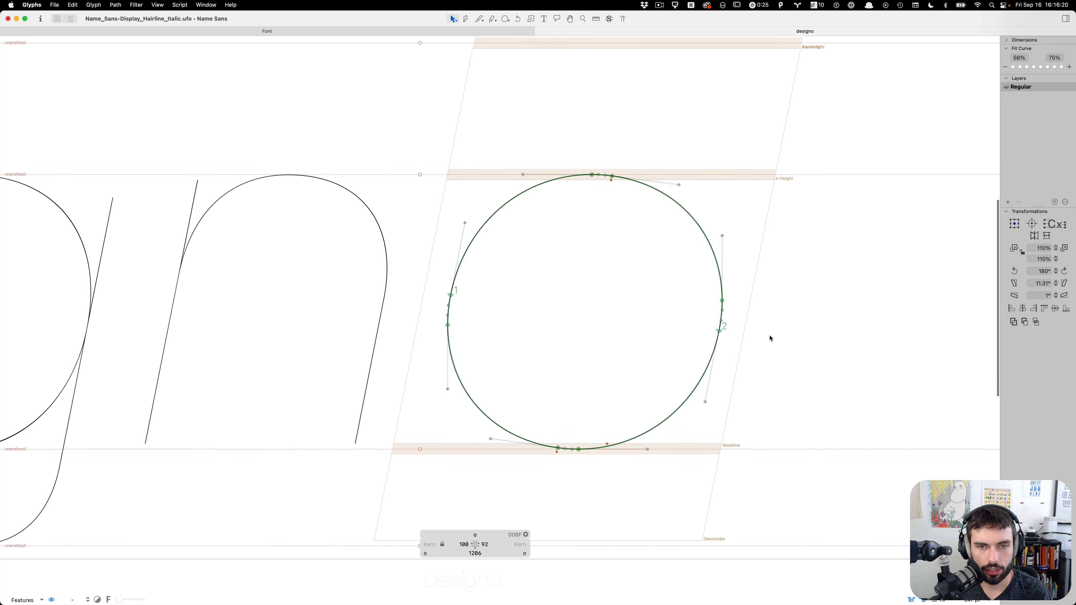
{"action": "scroll", "coordinate": [767, 337], "scroll_direction": "up", "scroll_amount": 2}
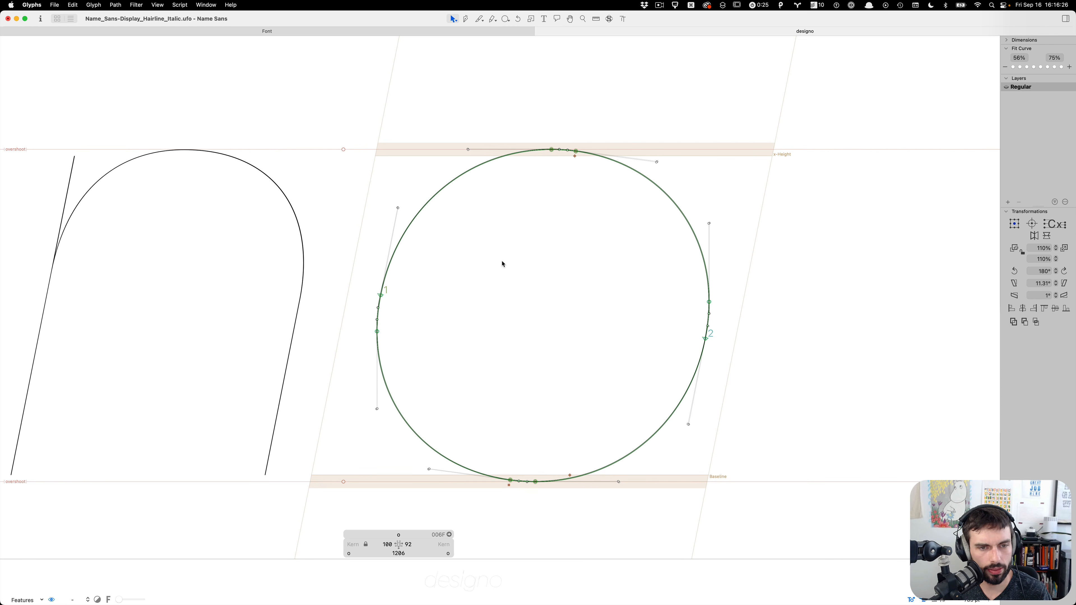
Open Name_Sans-Text_Bold_Italic.ufo from the italic folder in Glyphs 3, keeping all listed glyphs unchanged by automatic alignment
{"action": "key", "text": "ctrl+Left"}
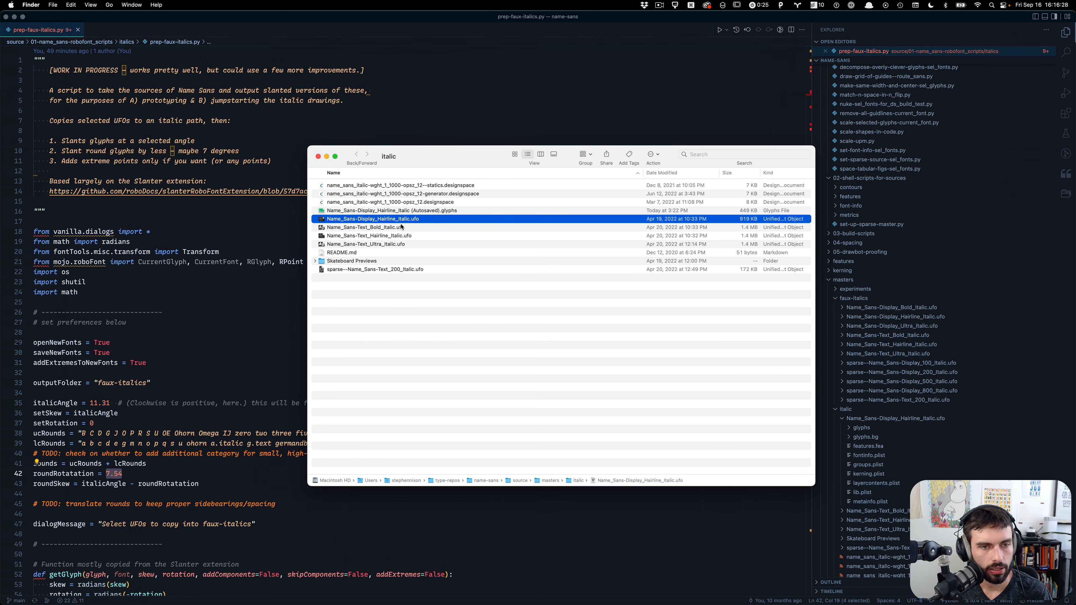
{"action": "right_click", "coordinate": [390, 230]}
{"action": "mouse_move", "coordinate": [424, 243]}
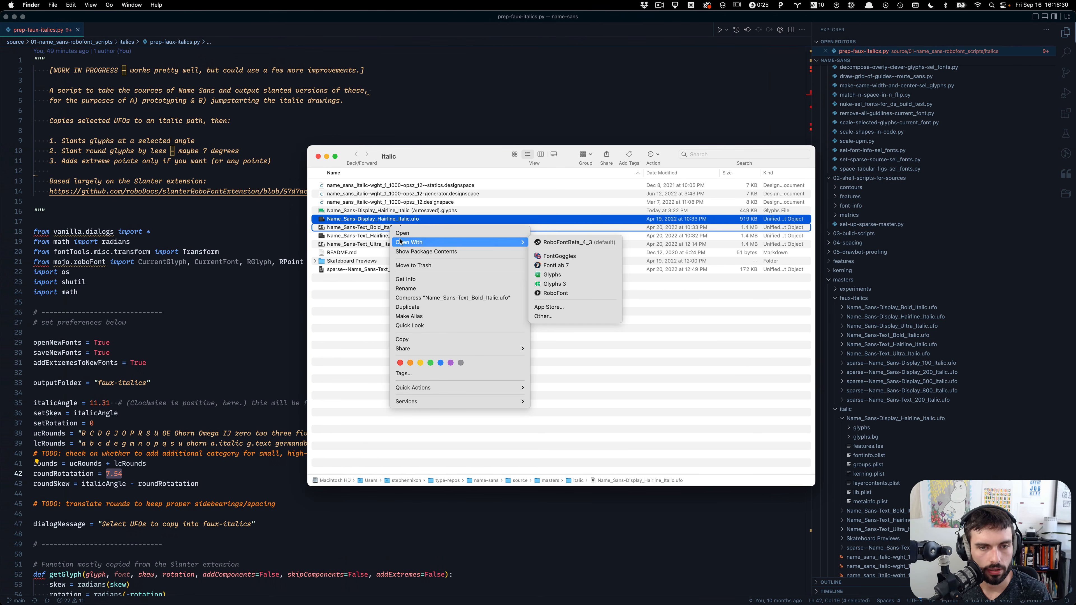
{"action": "left_click", "coordinate": [580, 284]}
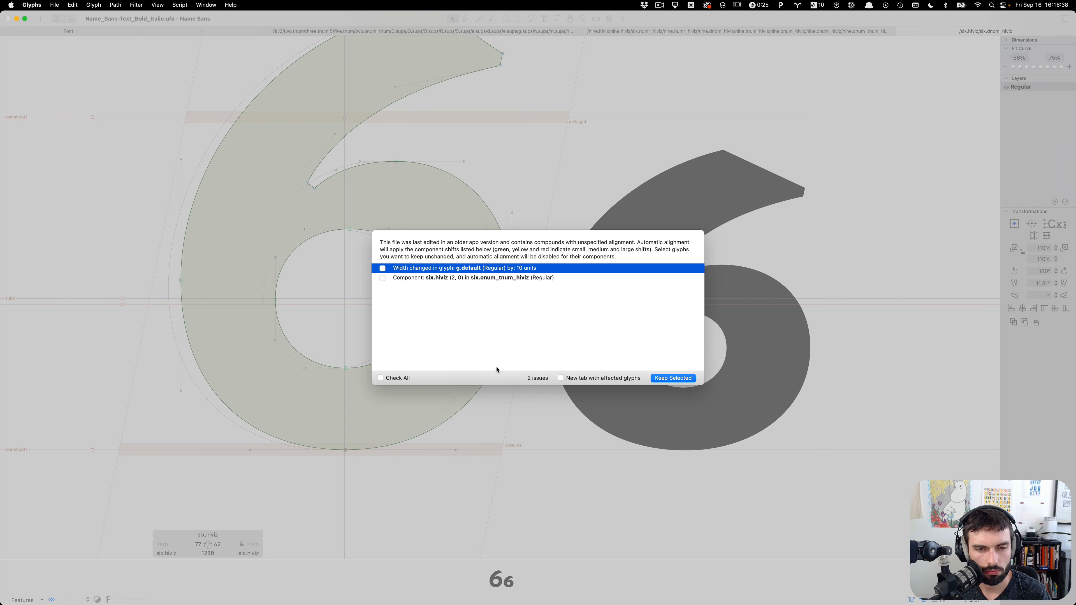
{"action": "left_click", "coordinate": [382, 378]}
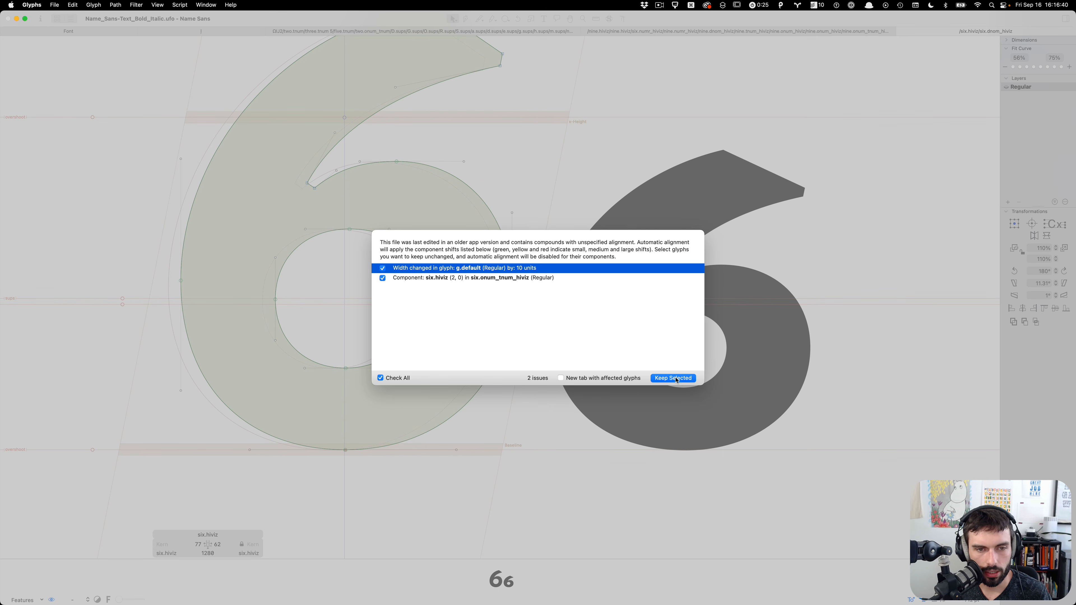
{"action": "left_click", "coordinate": [674, 378]}
Add the letters no after the two sixes and open the bold o's outline
{"action": "key", "text": "t"}
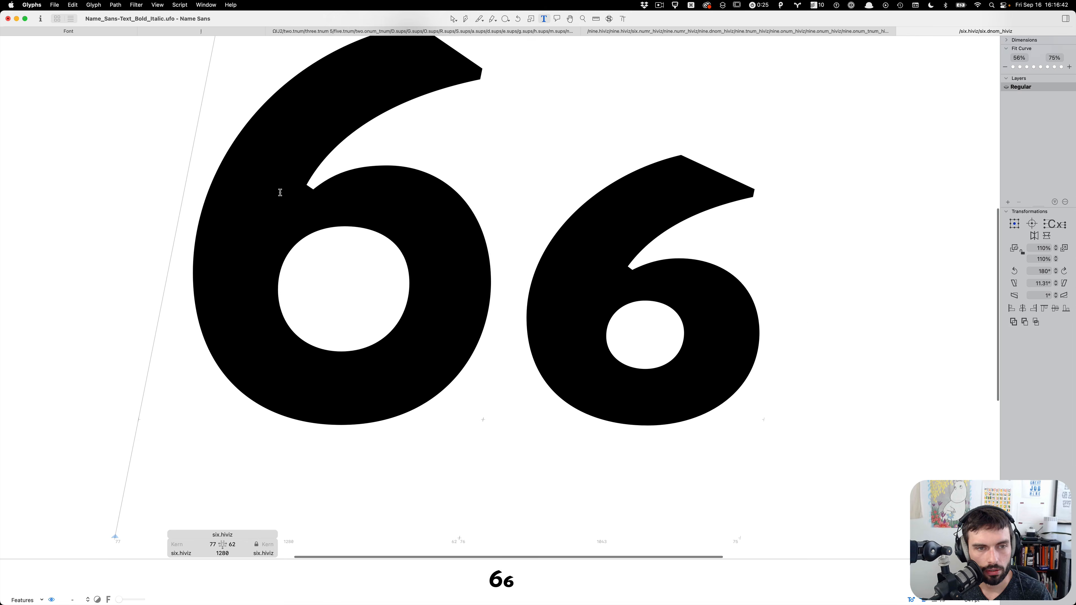
{"action": "scroll", "coordinate": [280, 192], "scroll_direction": "down", "scroll_amount": 3}
{"action": "left_click", "coordinate": [742, 212]}
{"action": "type", "text": "no"}
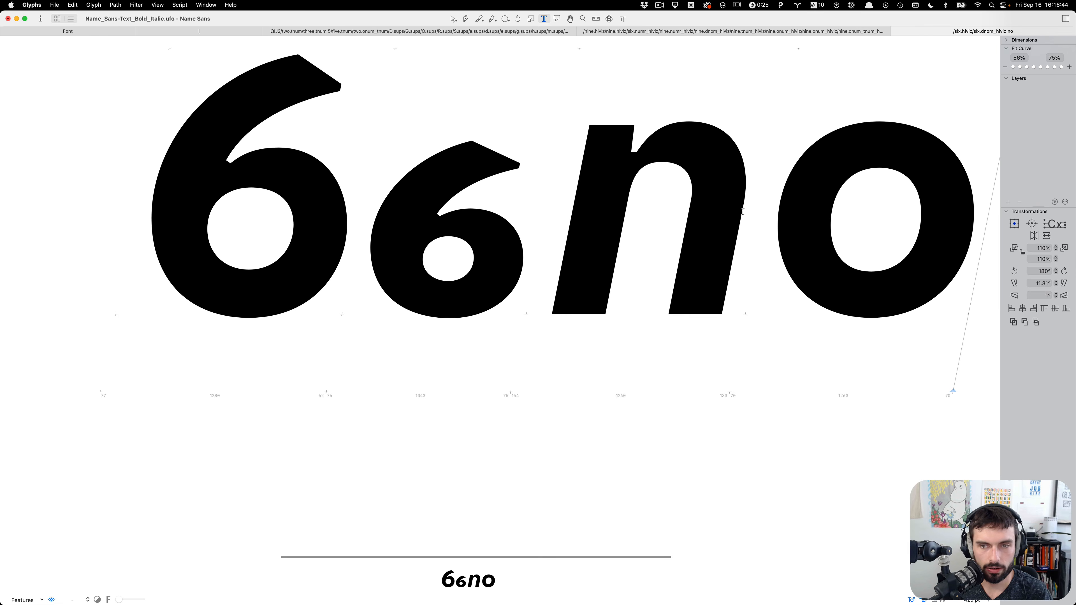
{"action": "scroll", "coordinate": [742, 212], "scroll_direction": "right", "scroll_amount": 5}
{"action": "key", "text": "Escape"}
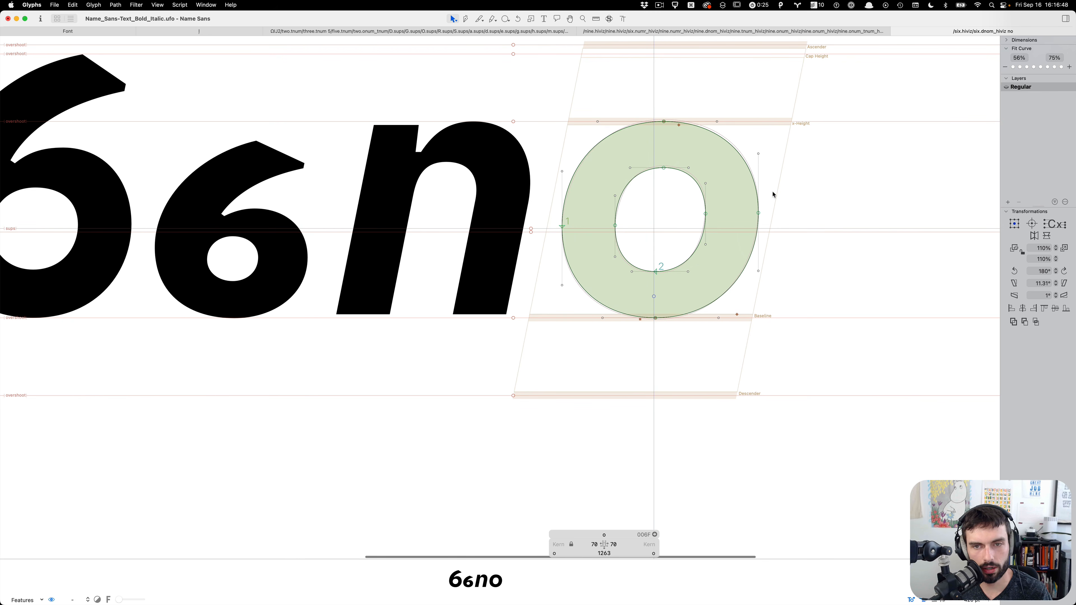
Open the bold n's outline and examine its slanted stems, shoulder curve and point placement next to the o
{"action": "key", "text": "Escape"}
{"action": "scroll", "coordinate": [767, 195], "scroll_direction": "up", "scroll_amount": 2}
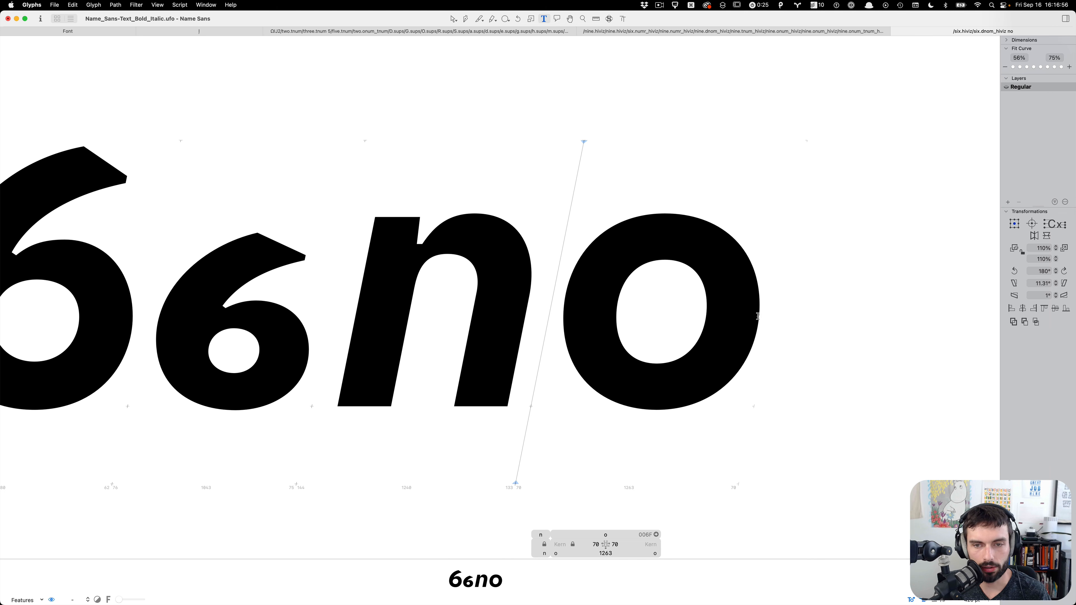
{"action": "scroll", "coordinate": [756, 356], "scroll_direction": "up", "scroll_amount": 1}
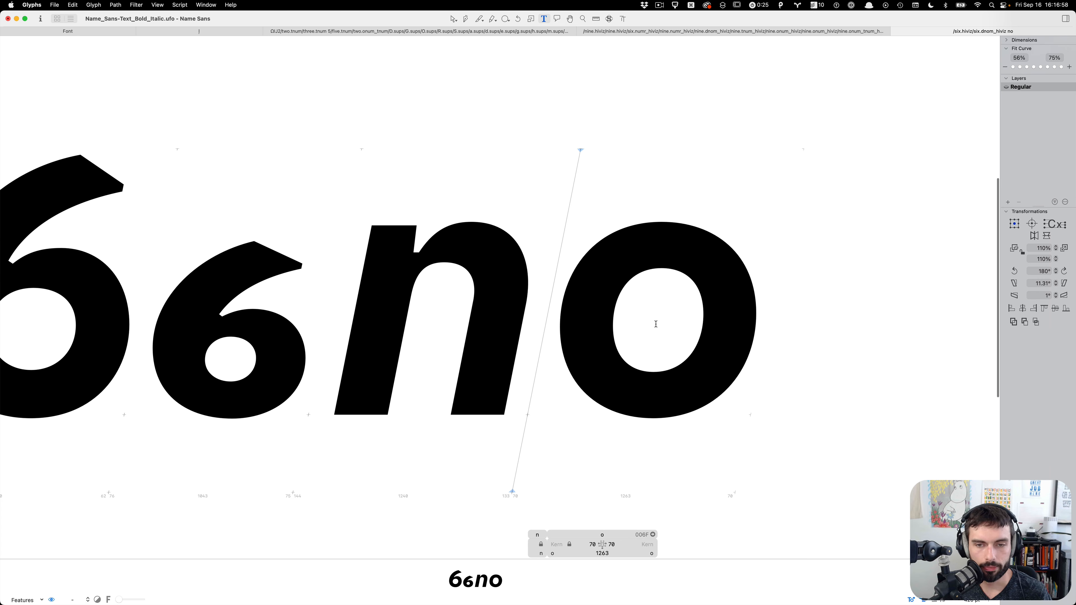
{"action": "double_click", "coordinate": [491, 329]}
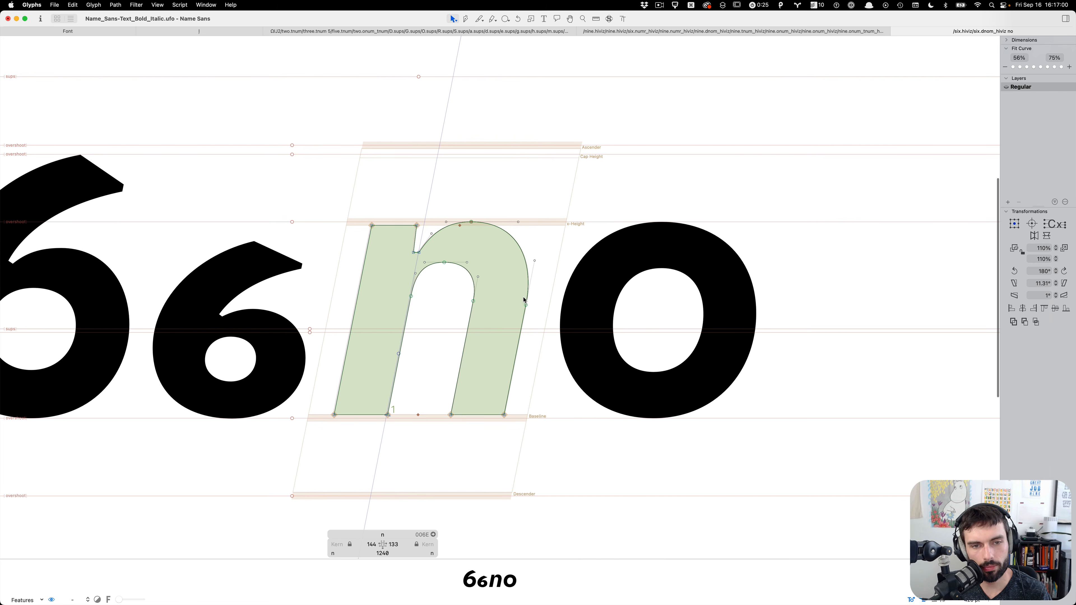
{"action": "scroll", "coordinate": [523, 299], "scroll_direction": "up", "scroll_amount": 3}
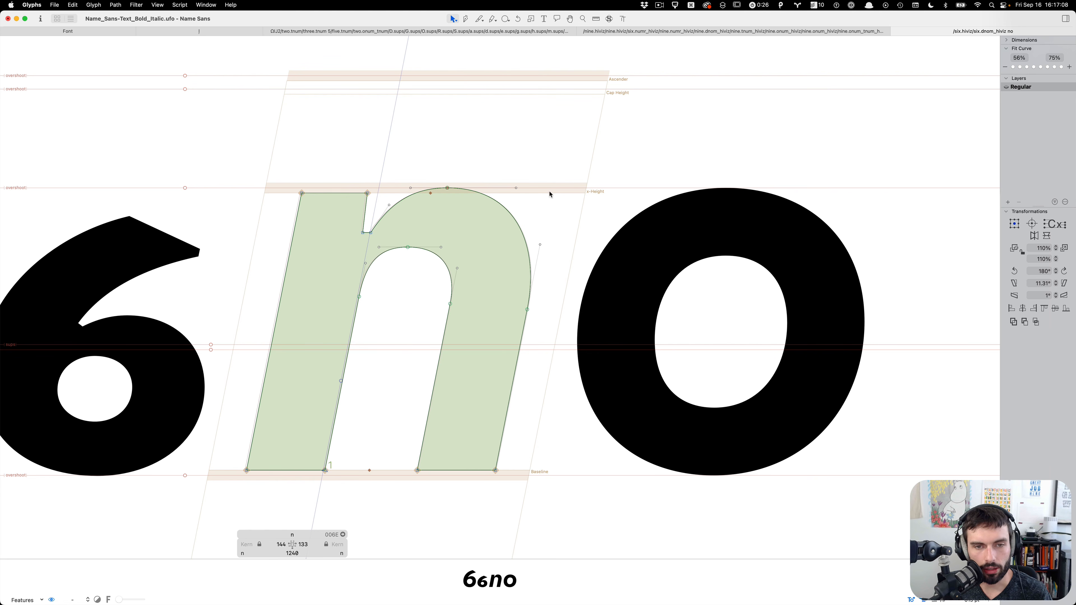
{"action": "scroll", "coordinate": [430, 257], "scroll_direction": "up", "scroll_amount": 2}
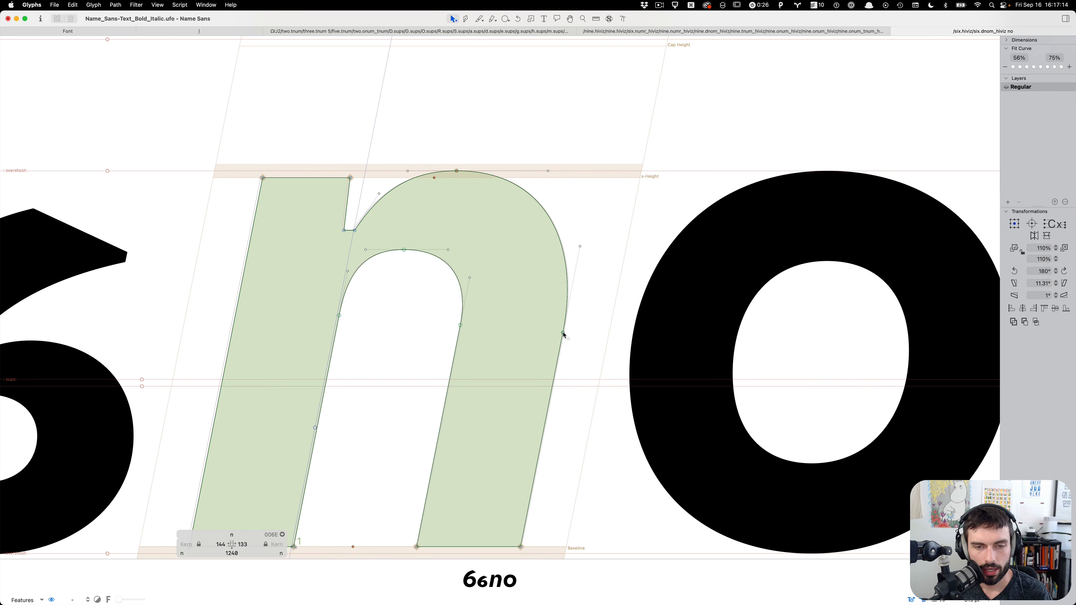
{"action": "scroll", "coordinate": [574, 334], "scroll_direction": "down", "scroll_amount": 5}
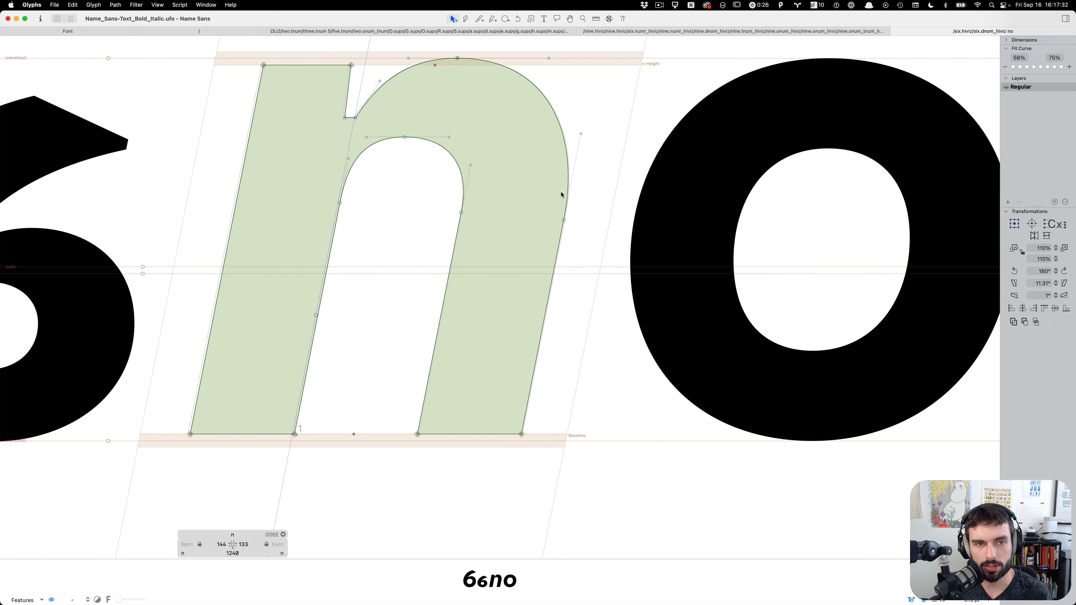
{"action": "scroll", "coordinate": [558, 195], "scroll_direction": "up", "scroll_amount": 3}
{"action": "scroll", "coordinate": [533, 218], "scroll_direction": "down", "scroll_amount": 2}
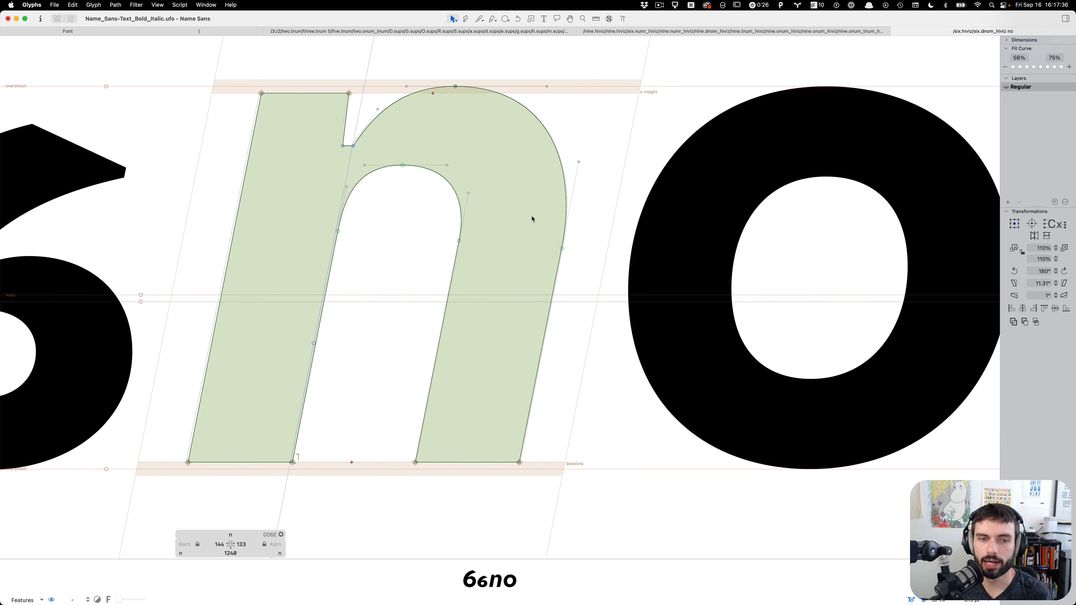
{"action": "scroll", "coordinate": [532, 220], "scroll_direction": "down", "scroll_amount": 2}
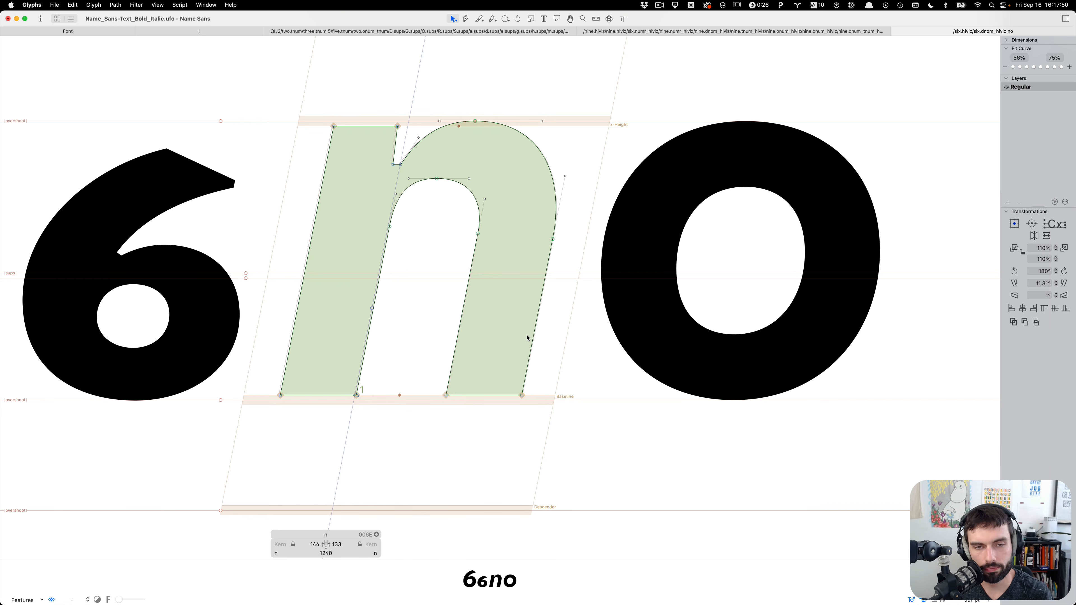
Open the bold o's outline and examine its curves, extreme points and handles up close
{"action": "double_click", "coordinate": [765, 261]}
{"action": "scroll", "coordinate": [708, 240], "scroll_direction": "up", "scroll_amount": 3}
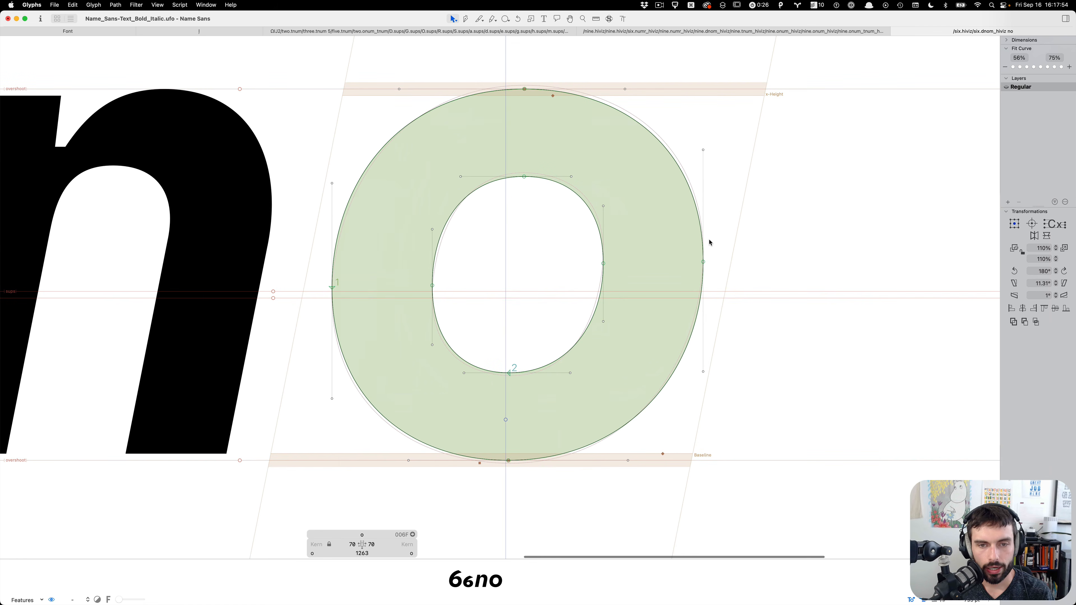
{"action": "scroll", "coordinate": [693, 243], "scroll_direction": "left", "scroll_amount": 2}
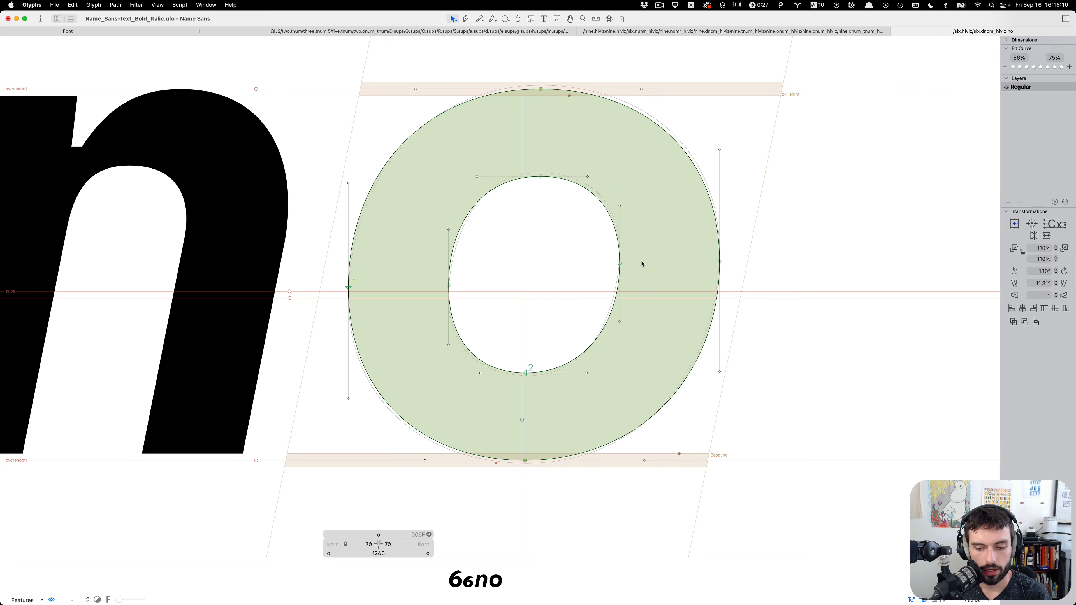
{"action": "scroll", "coordinate": [642, 264], "scroll_direction": "down", "scroll_amount": 3}
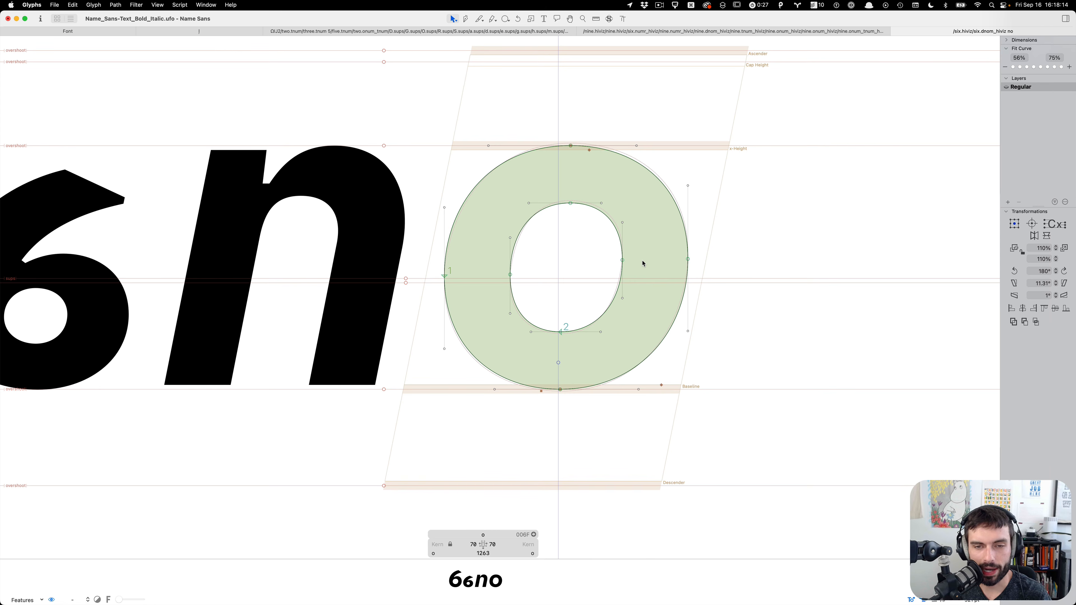
{"action": "scroll", "coordinate": [657, 261], "scroll_direction": "up", "scroll_amount": 2}
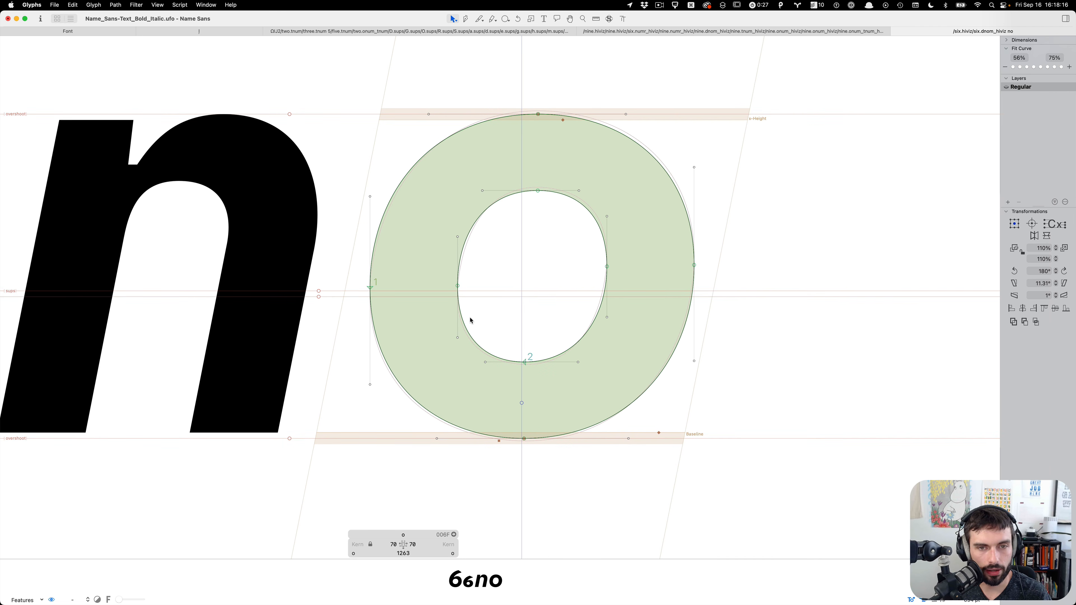
Switch to Name_Sans-Display_Hairline_Italic.ufo and examine the o's curves, extreme points and the extra points beside them
{"action": "key", "text": "ctrl+Up"}
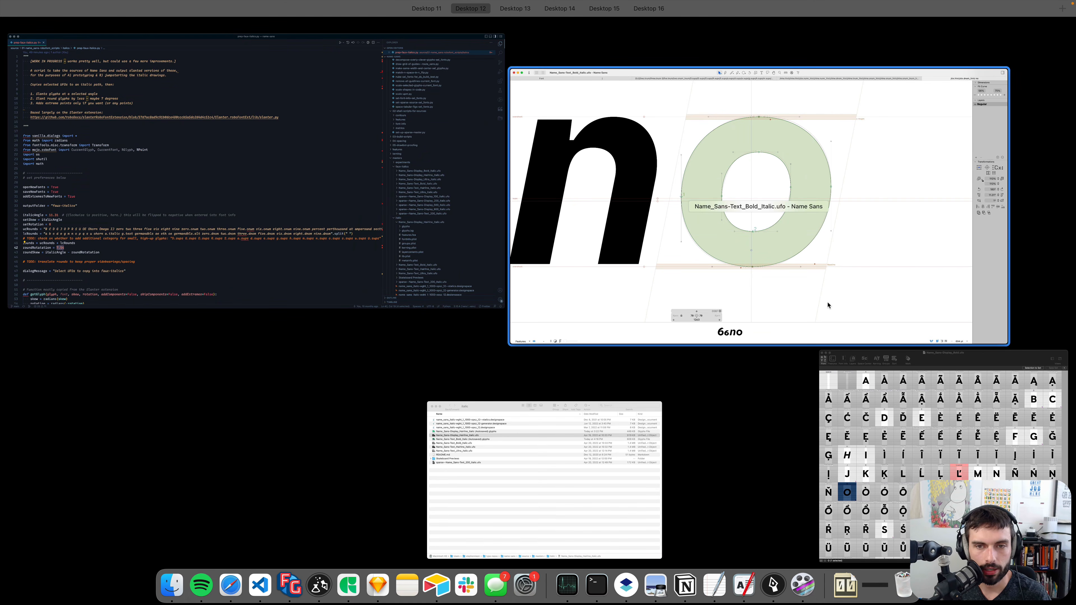
{"action": "left_click", "coordinate": [825, 208]}
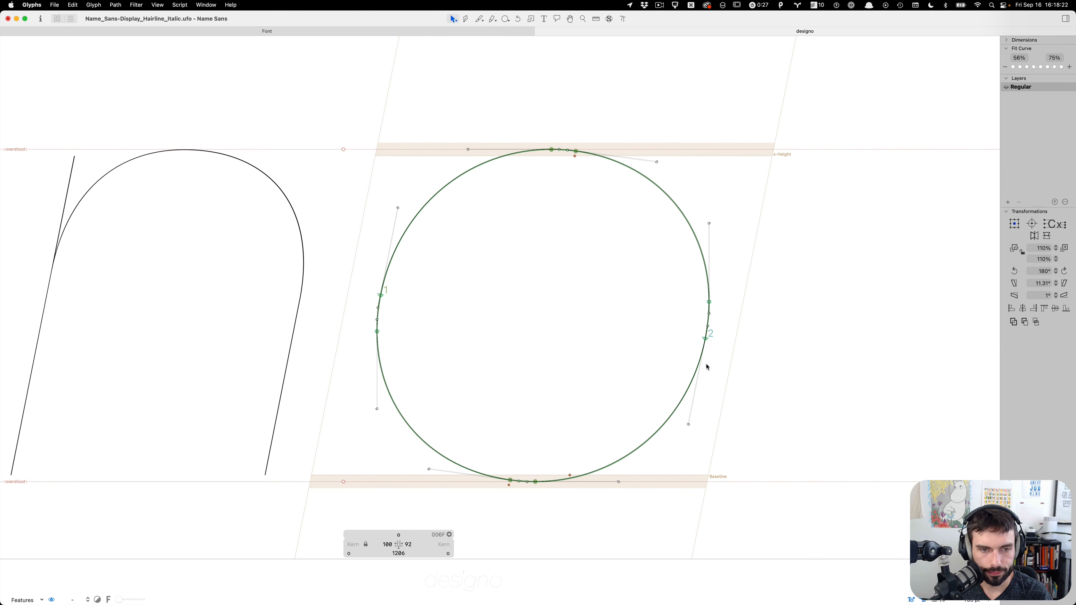
{"action": "scroll", "coordinate": [715, 345], "scroll_direction": "up", "scroll_amount": 10}
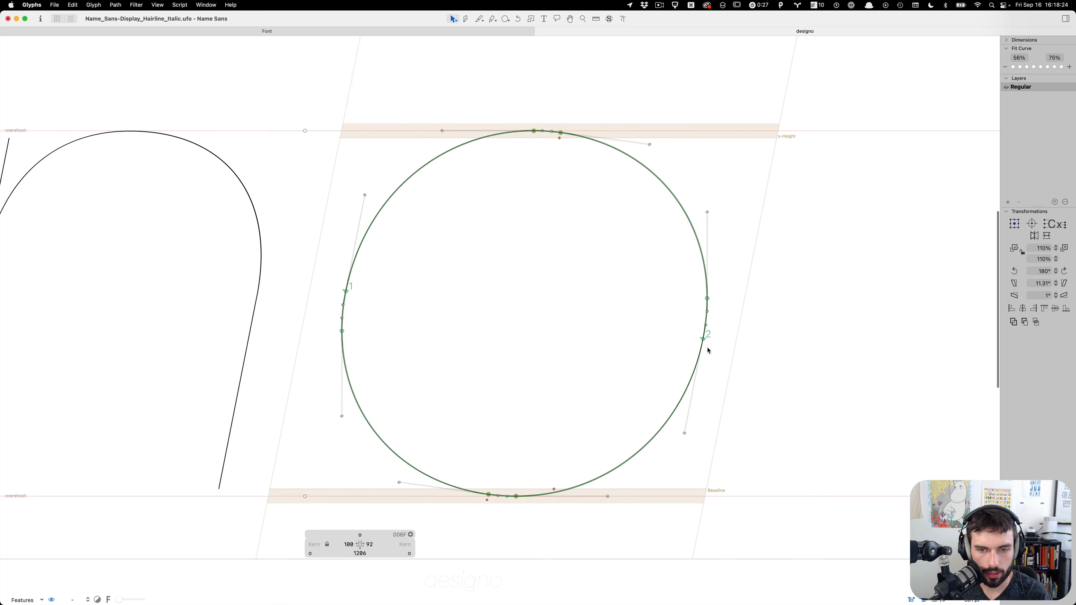
{"action": "scroll", "coordinate": [687, 201], "scroll_direction": "down", "scroll_amount": 10}
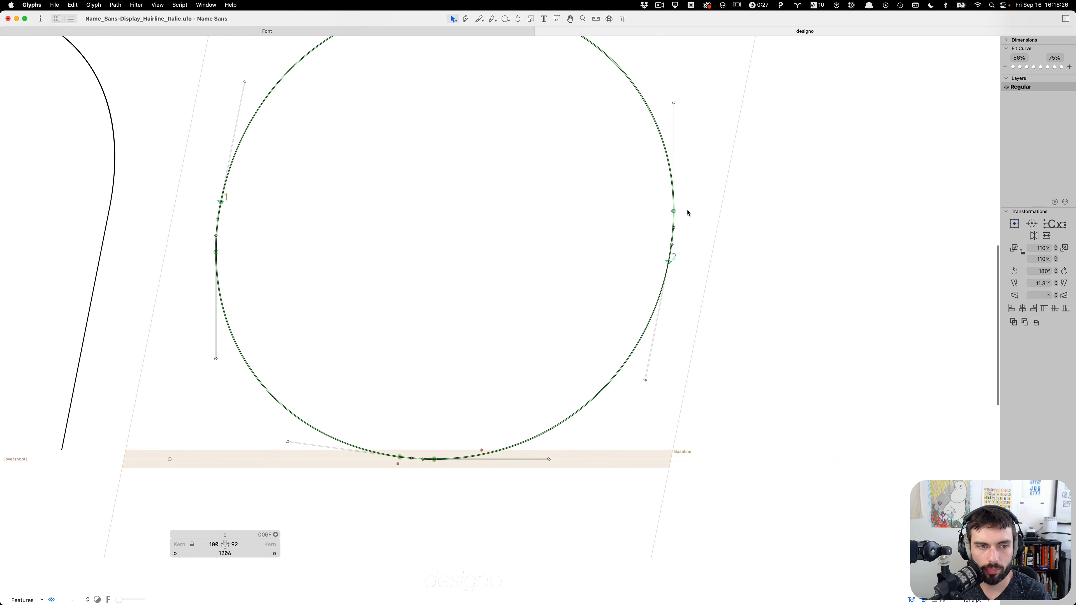
{"action": "scroll", "coordinate": [679, 336], "scroll_direction": "up", "scroll_amount": 2}
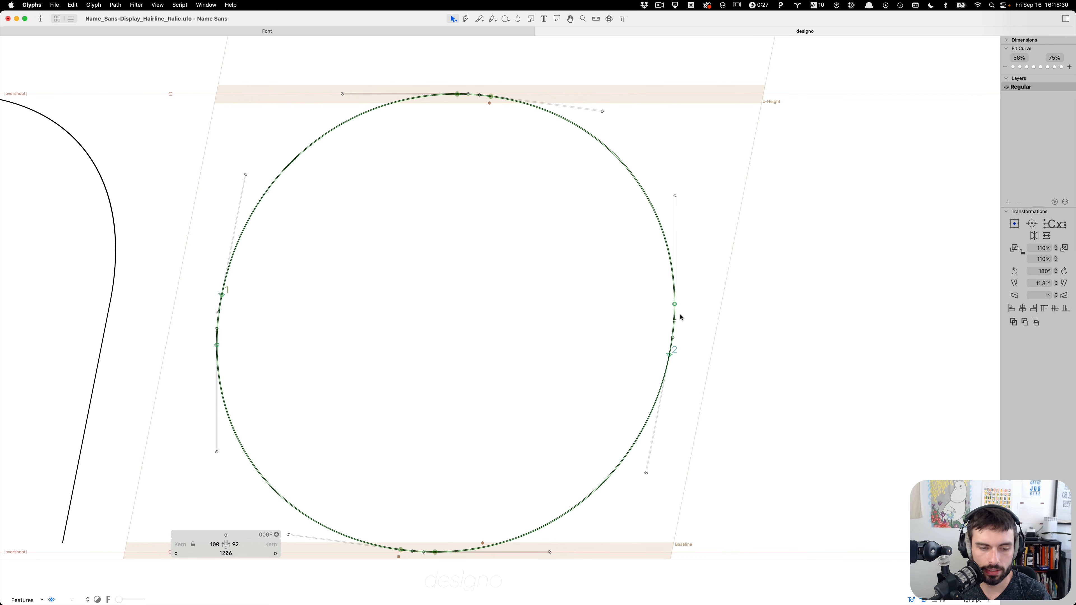
{"action": "scroll", "coordinate": [683, 333], "scroll_direction": "left", "scroll_amount": 3}
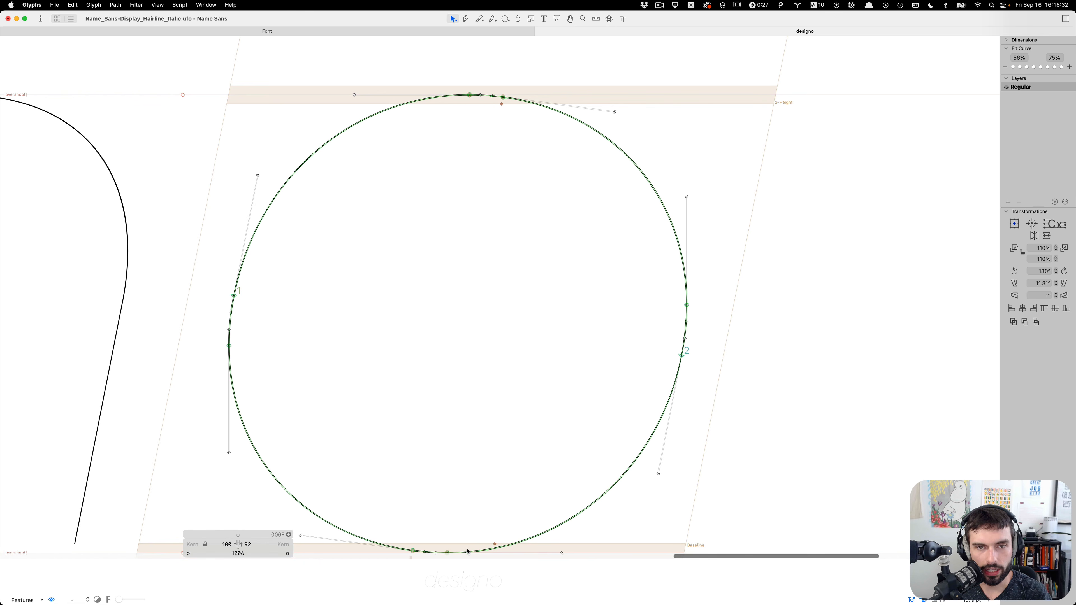
{"action": "scroll", "coordinate": [469, 288], "scroll_direction": "down", "scroll_amount": 3}
{"action": "scroll", "coordinate": [468, 289], "scroll_direction": "left", "scroll_amount": 2}
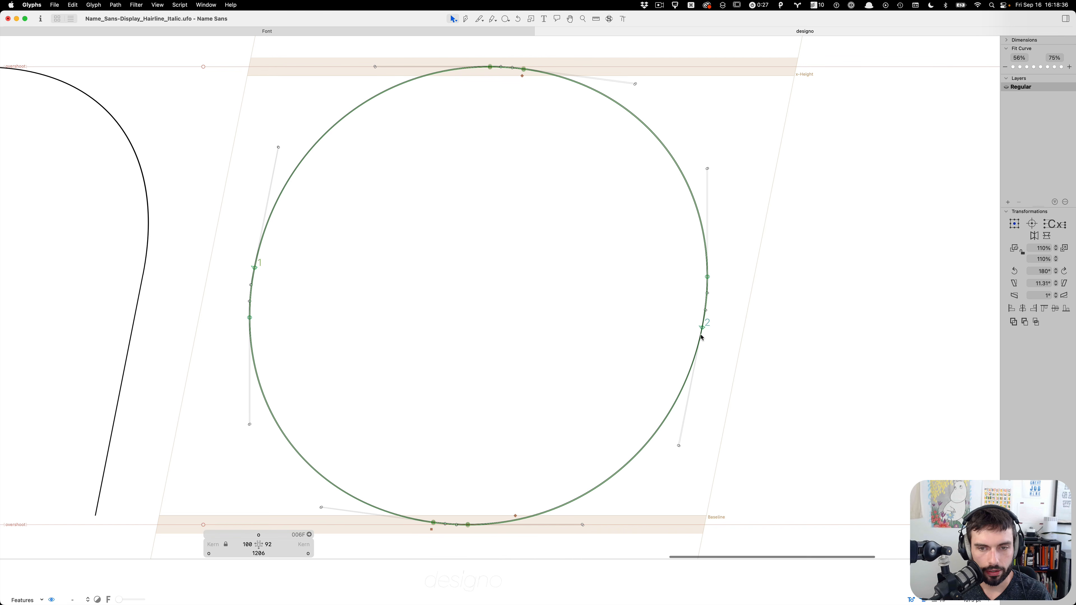
{"action": "scroll", "coordinate": [717, 340], "scroll_direction": "up", "scroll_amount": 3}
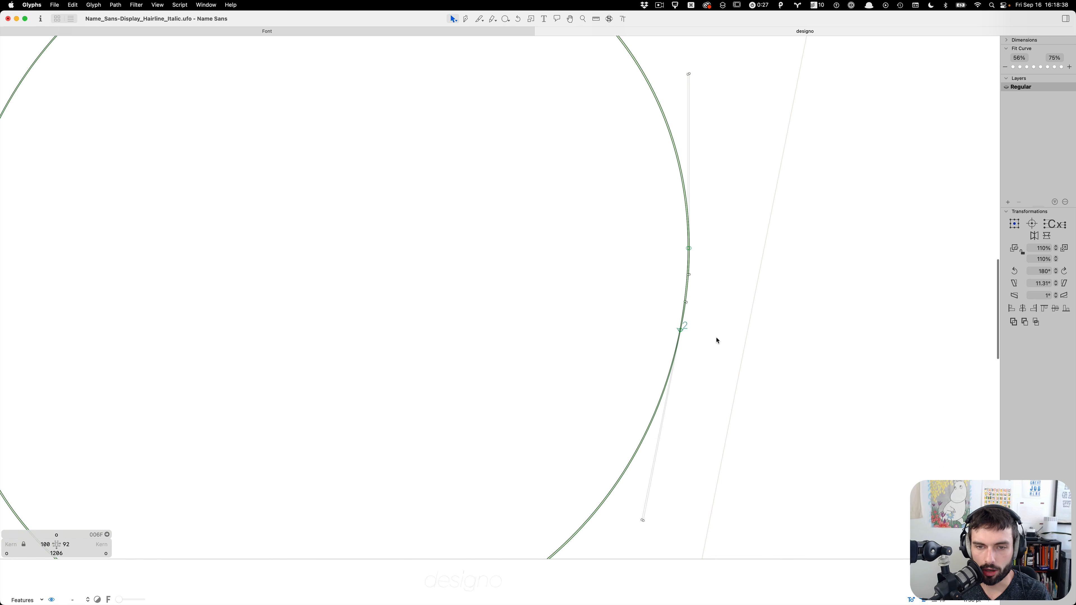
{"action": "scroll", "coordinate": [745, 329], "scroll_direction": "down", "scroll_amount": 3}
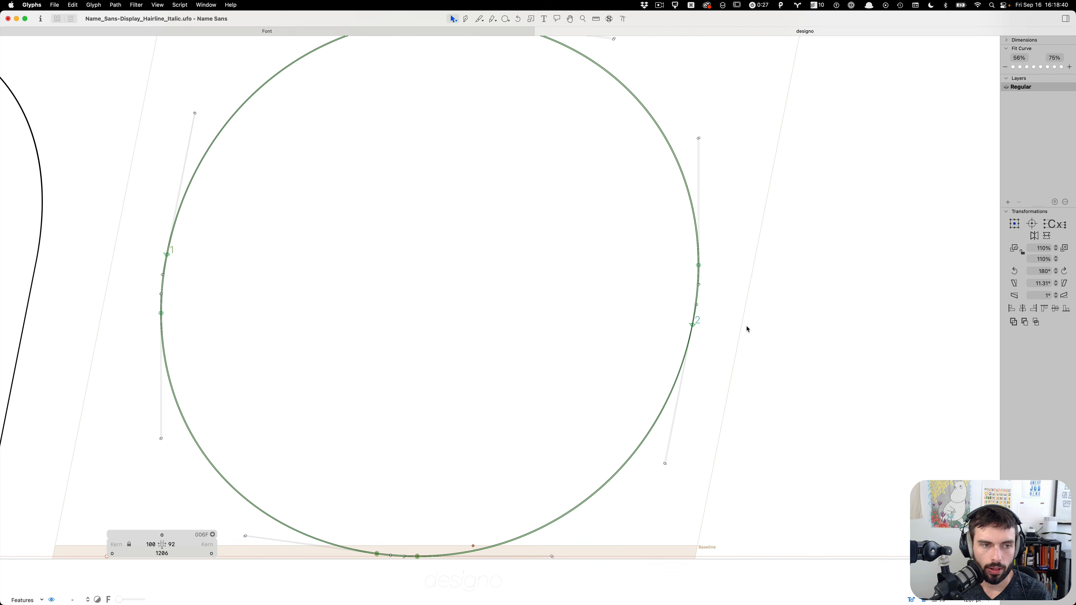
{"action": "scroll", "coordinate": [741, 329], "scroll_direction": "down", "scroll_amount": 3}
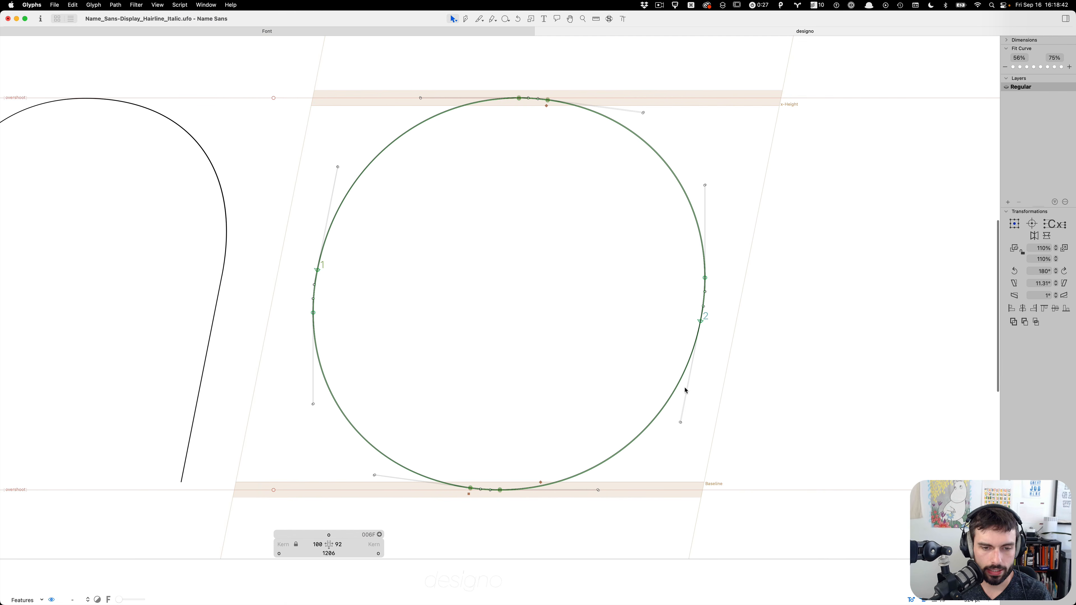
Copy the hairline o's outline into its background layer and return to the foreground
{"action": "key", "text": "super+a"}
{"action": "key", "text": "super+b"}
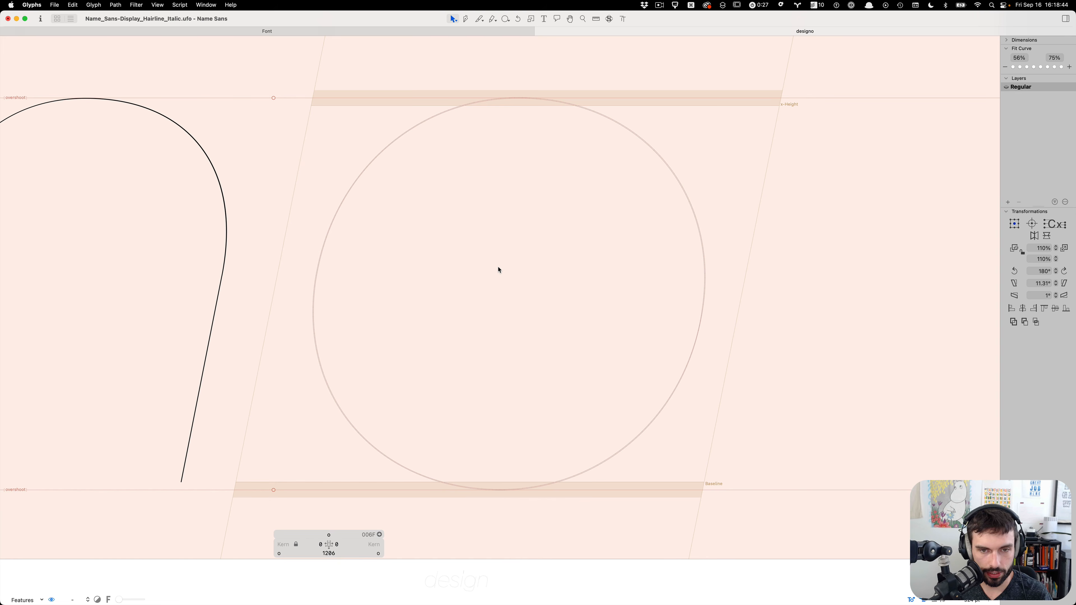
{"action": "key", "text": "super+v"}
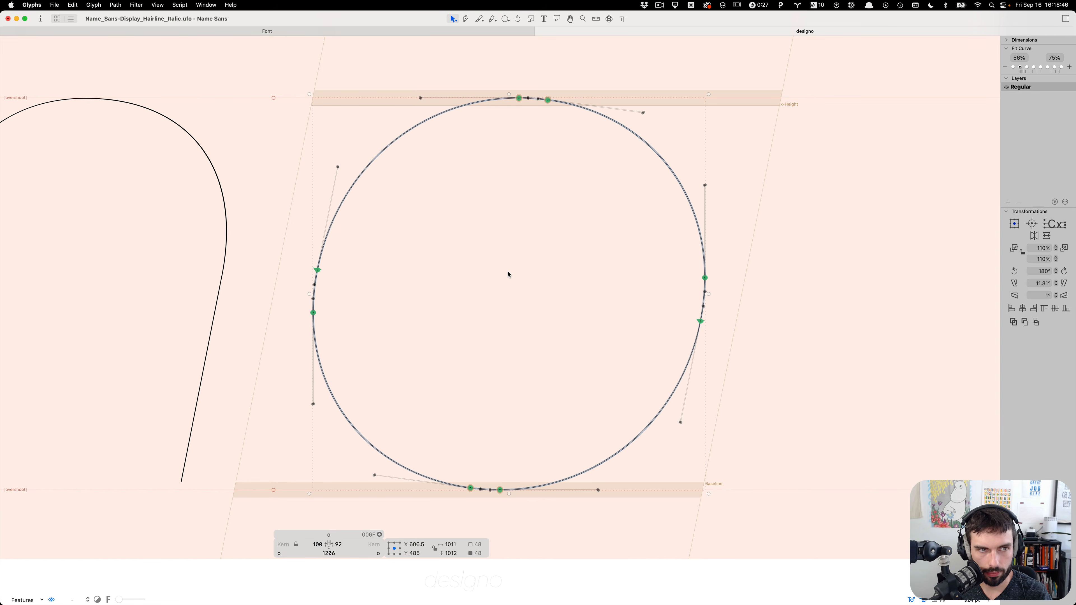
{"action": "key", "text": "super+b"}
{"action": "left_click", "coordinate": [593, 296]}
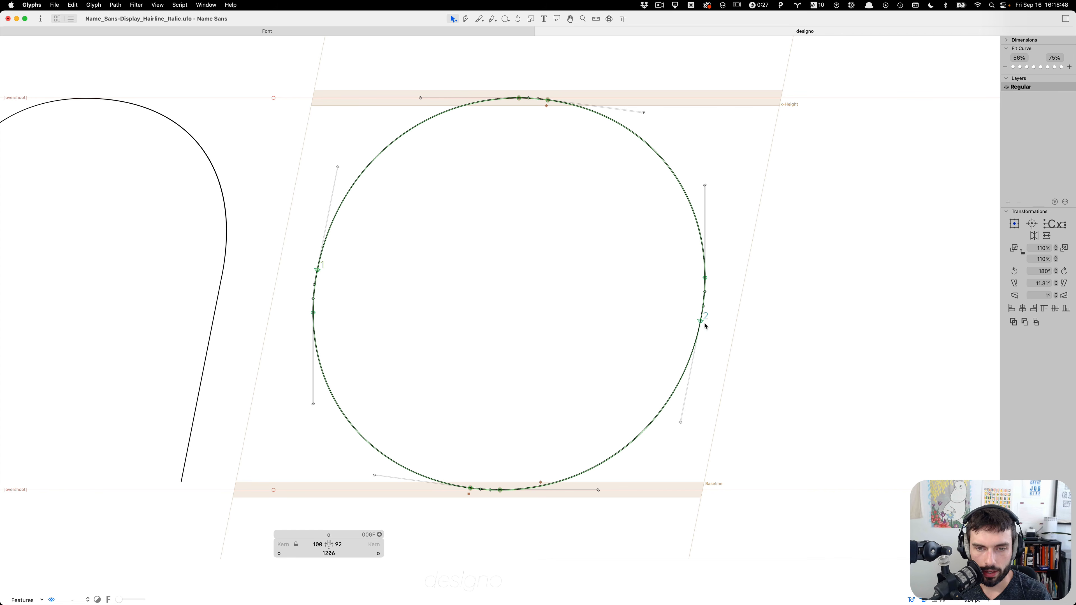
Examine the hairline o up close around its extremes, both with its points shown and as a plain shape
{"action": "scroll", "coordinate": [700, 356], "scroll_direction": "up", "scroll_amount": 5}
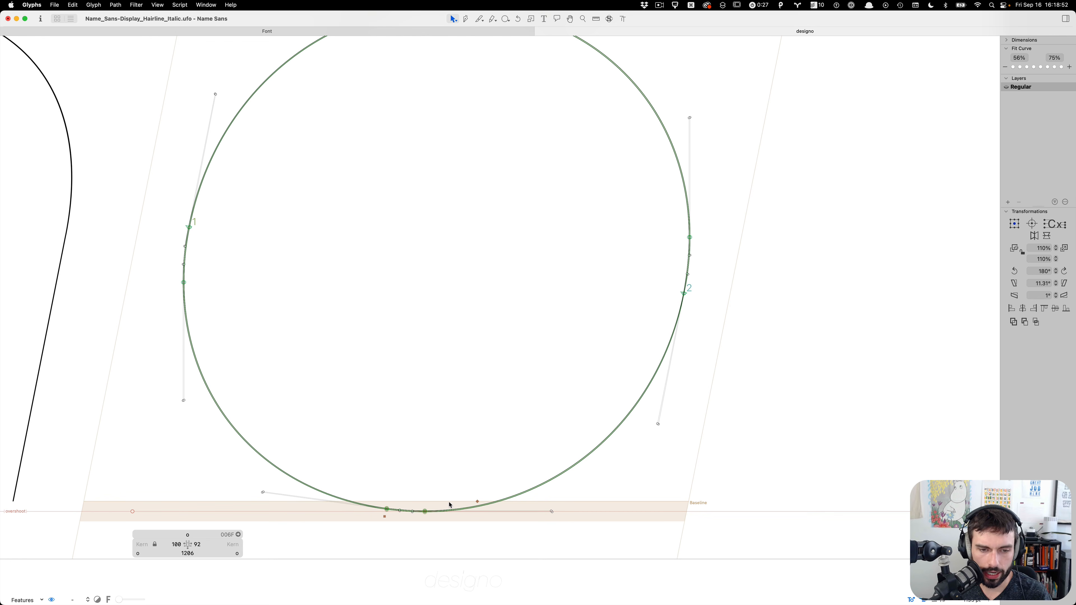
{"action": "scroll", "coordinate": [180, 151], "scroll_direction": "up", "scroll_amount": 5}
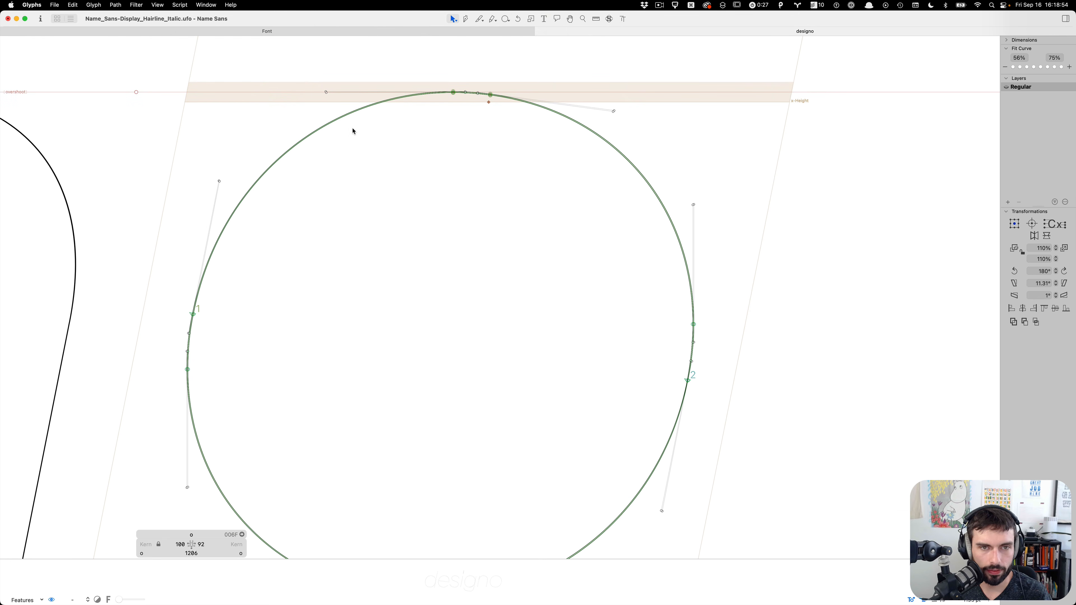
{"action": "key", "text": "t"}
{"action": "scroll", "coordinate": [586, 361], "scroll_direction": "down", "scroll_amount": 3}
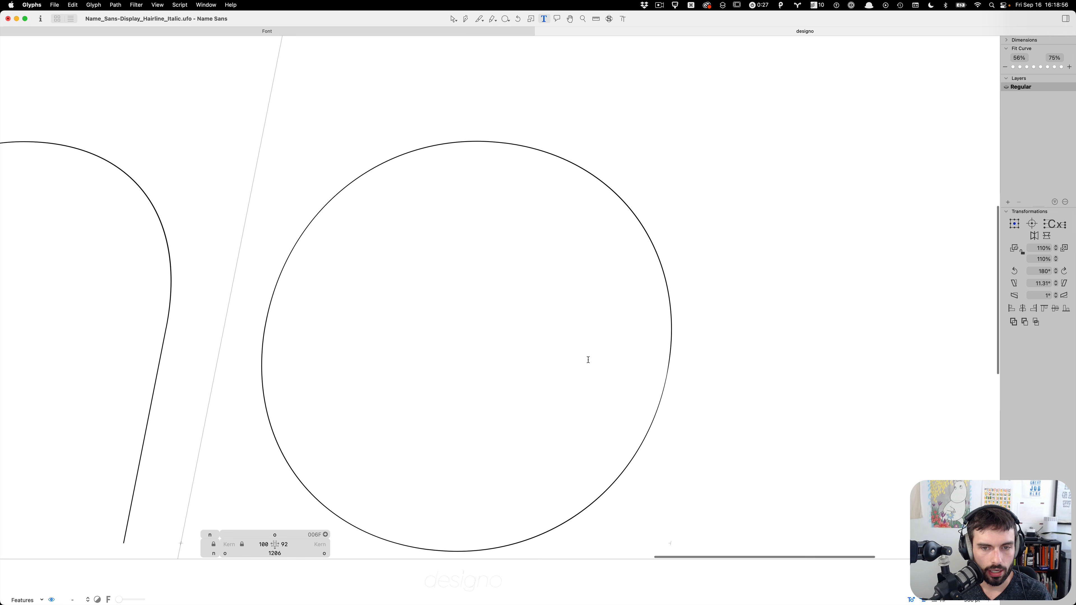
{"action": "scroll", "coordinate": [587, 360], "scroll_direction": "down", "scroll_amount": 2}
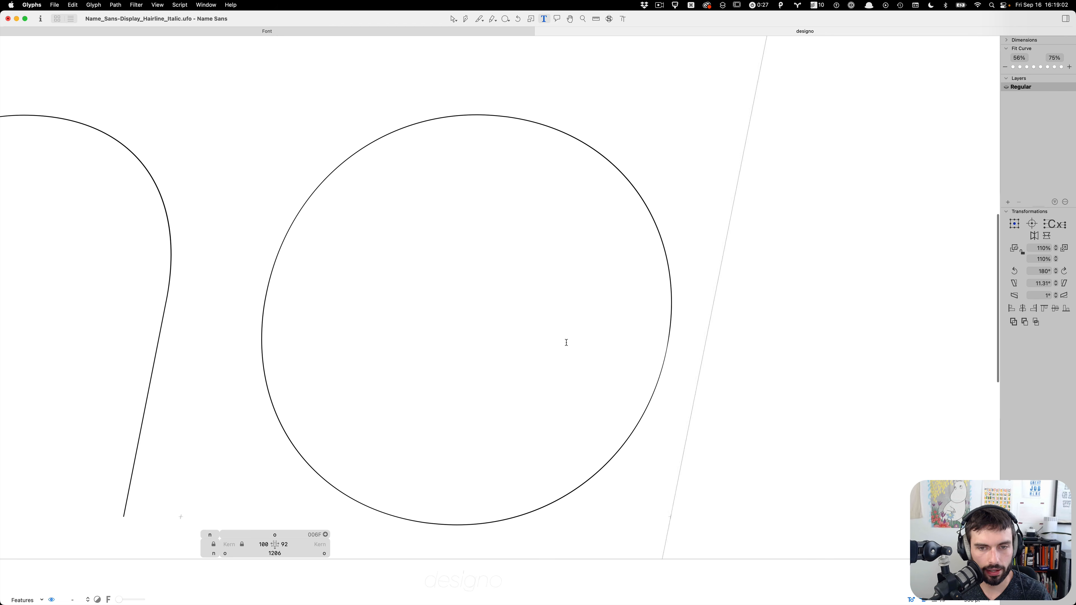
{"action": "key", "text": "Escape"}
{"action": "scroll", "coordinate": [648, 377], "scroll_direction": "up", "scroll_amount": 5}
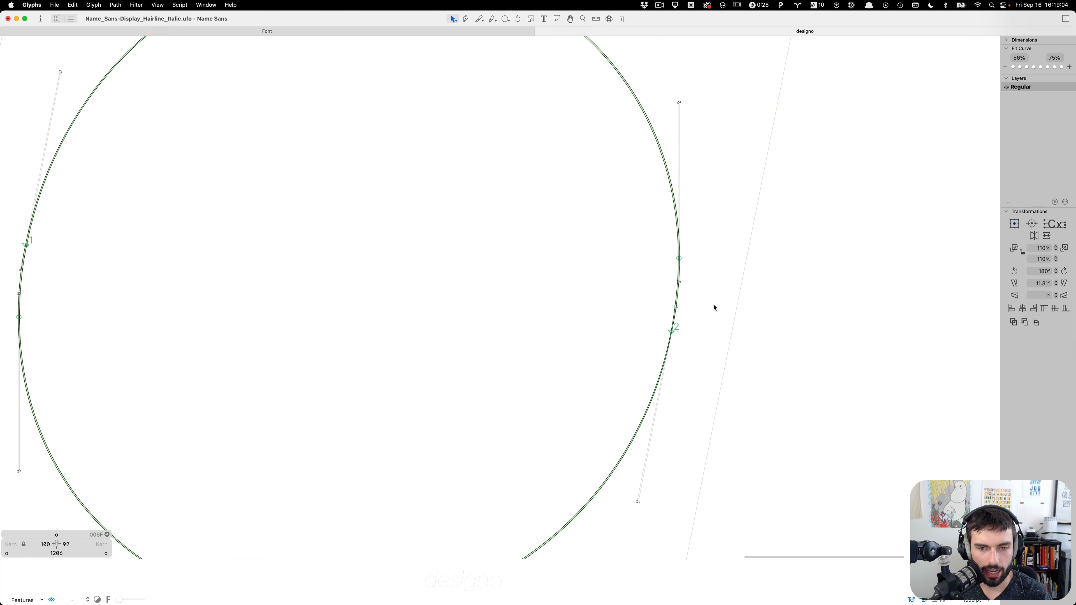
{"action": "scroll", "coordinate": [712, 312], "scroll_direction": "down", "scroll_amount": 3}
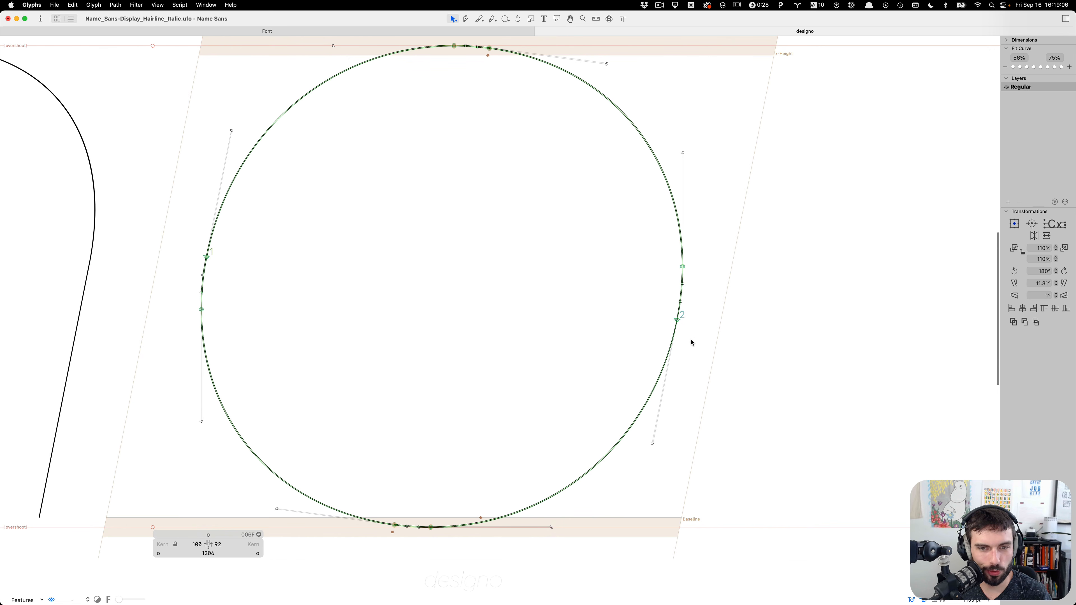
Delete the extra point just below the o's right extreme from both the outer and inner contours
{"action": "scroll", "coordinate": [698, 316], "scroll_direction": "up", "scroll_amount": 5}
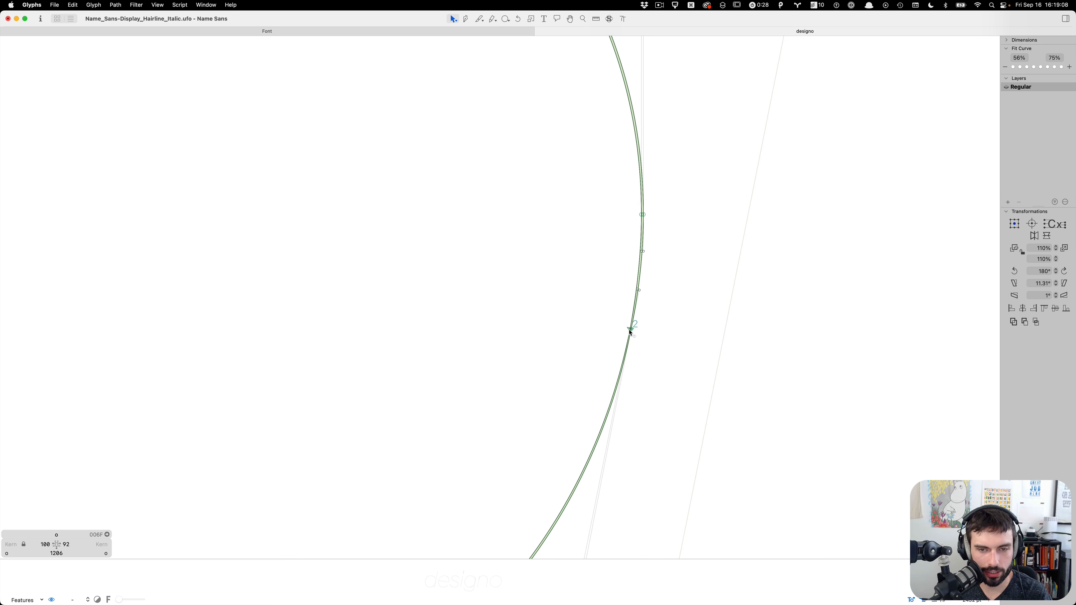
{"action": "left_click", "coordinate": [631, 329]}
{"action": "scroll", "coordinate": [668, 326], "scroll_direction": "down", "scroll_amount": 1}
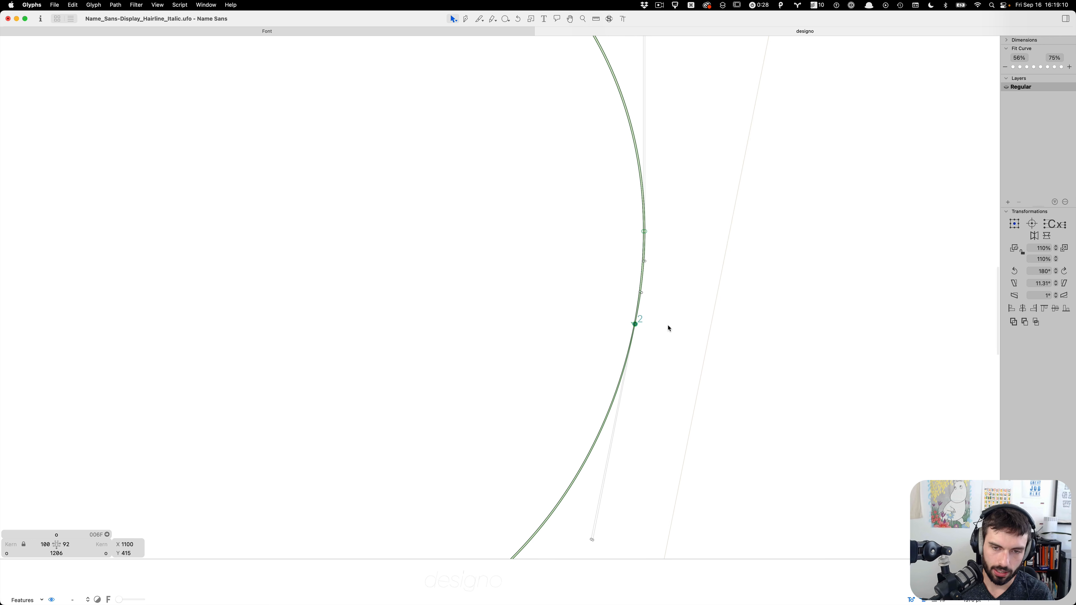
{"action": "scroll", "coordinate": [669, 328], "scroll_direction": "down", "scroll_amount": 3}
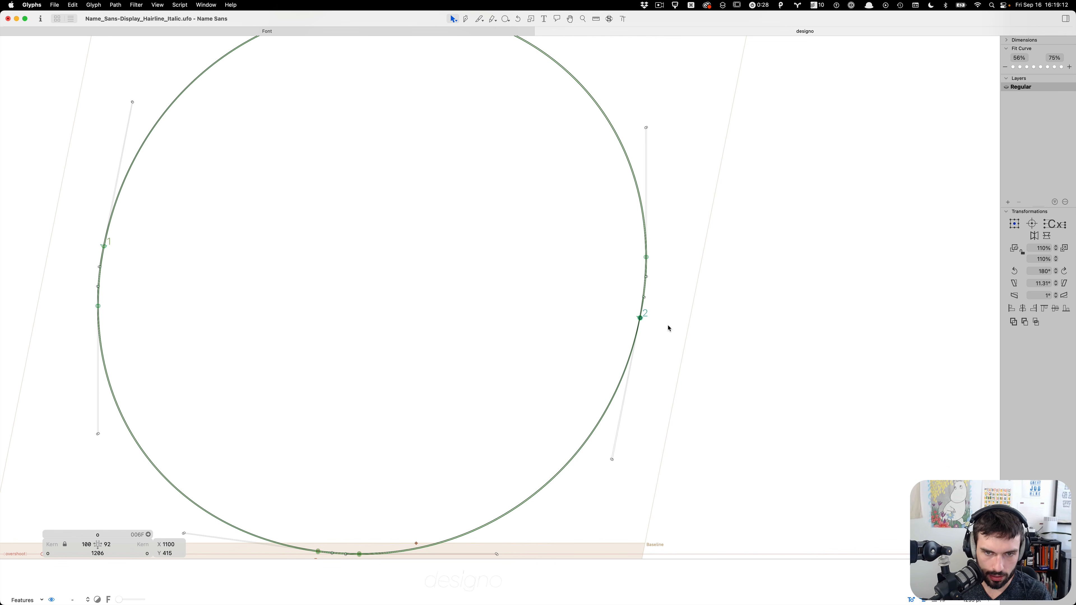
{"action": "key", "text": "BackSpace"}
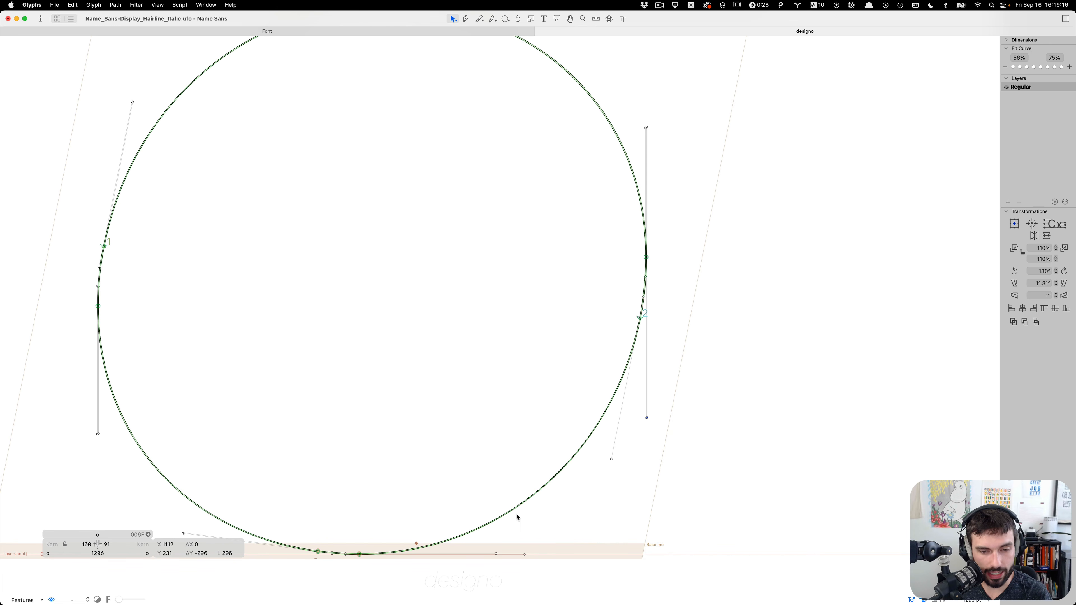
{"action": "left_click", "coordinate": [640, 320]}
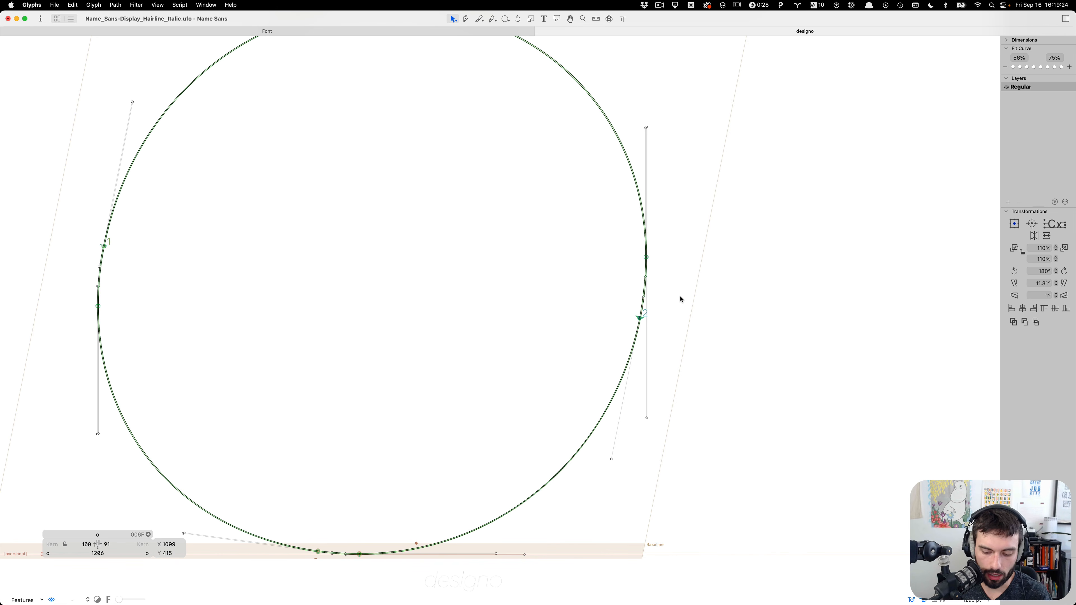
{"action": "key", "text": "Delete"}
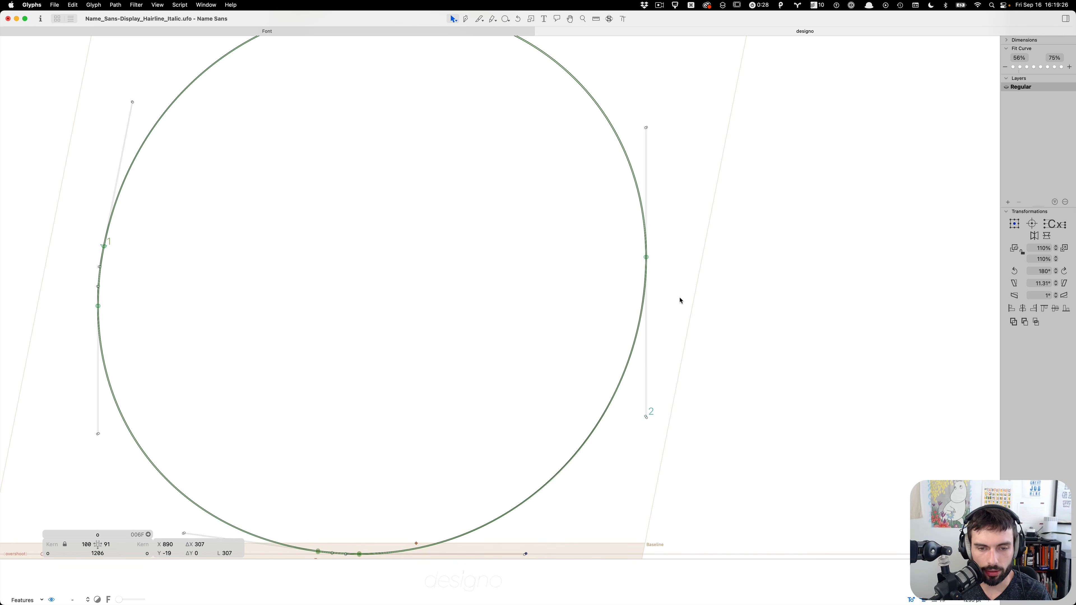
{"action": "left_click", "coordinate": [680, 300]}
Delete the extra point just left of the o's bottom extreme from both the outer and inner contours
{"action": "scroll", "coordinate": [508, 441], "scroll_direction": "down", "scroll_amount": 3}
{"action": "scroll", "coordinate": [223, 475], "scroll_direction": "up", "scroll_amount": 4}
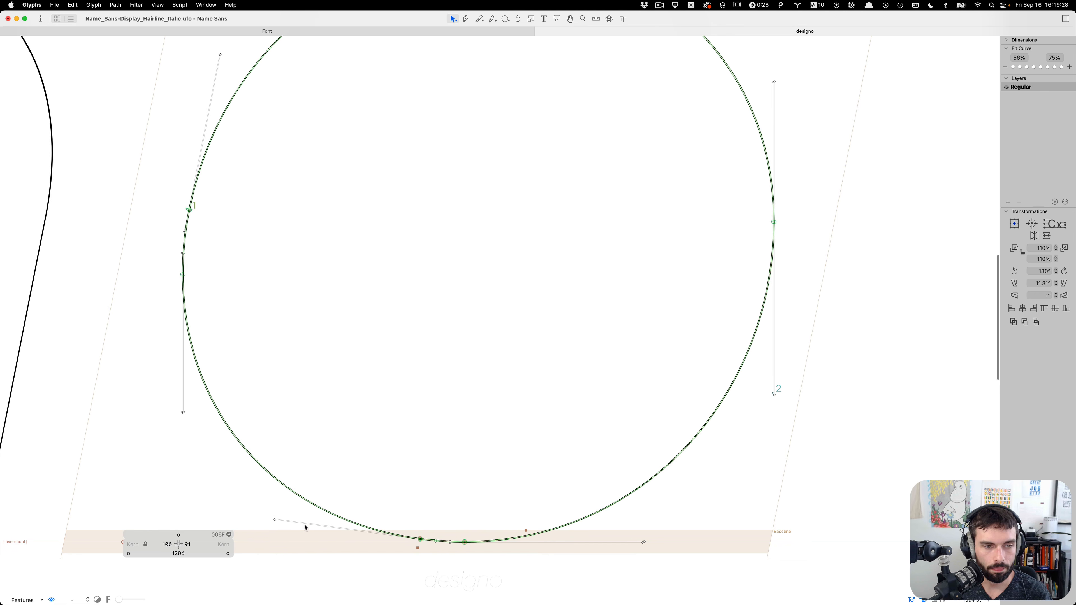
{"action": "left_click", "coordinate": [420, 539]}
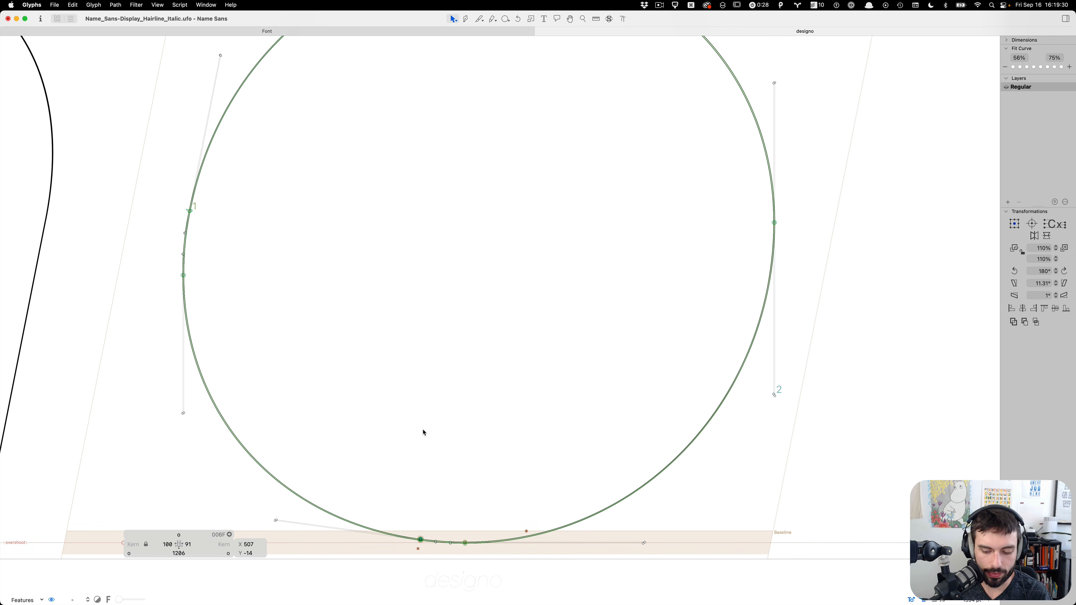
{"action": "key", "text": "Delete"}
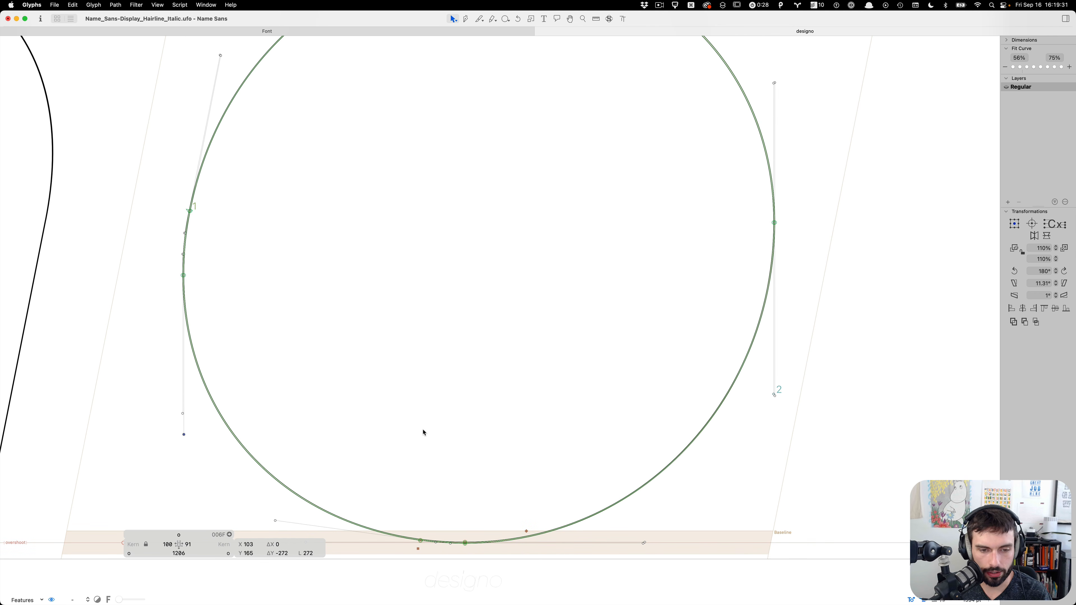
{"action": "left_click", "coordinate": [421, 541]}
{"action": "key", "text": "Delete"}
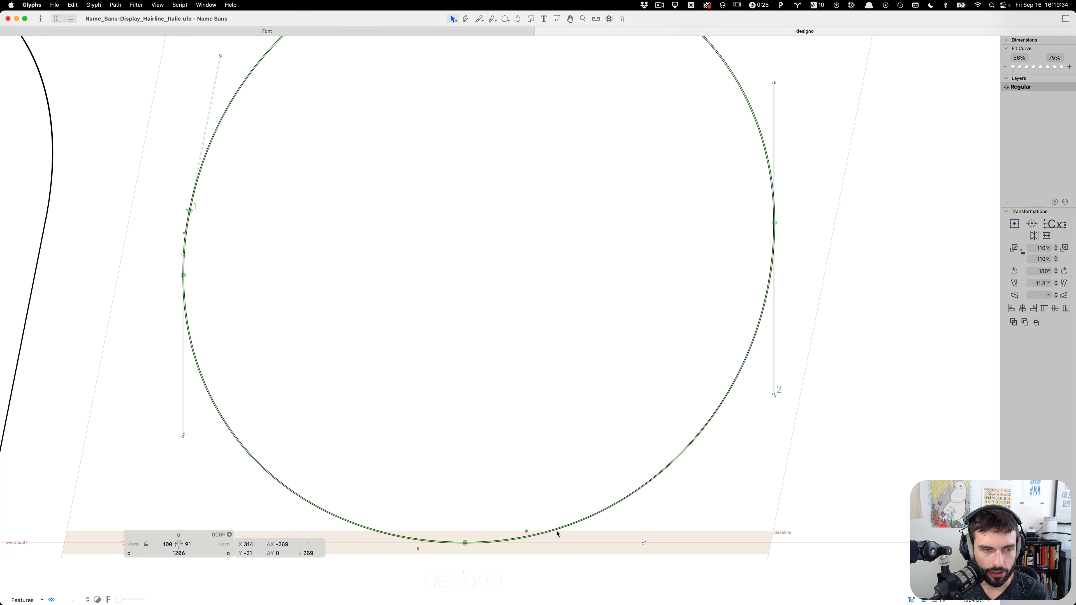
Delete the extra point just above the o's left extreme from both the outer and inner contours
{"action": "scroll", "coordinate": [302, 254], "scroll_direction": "up", "scroll_amount": 5}
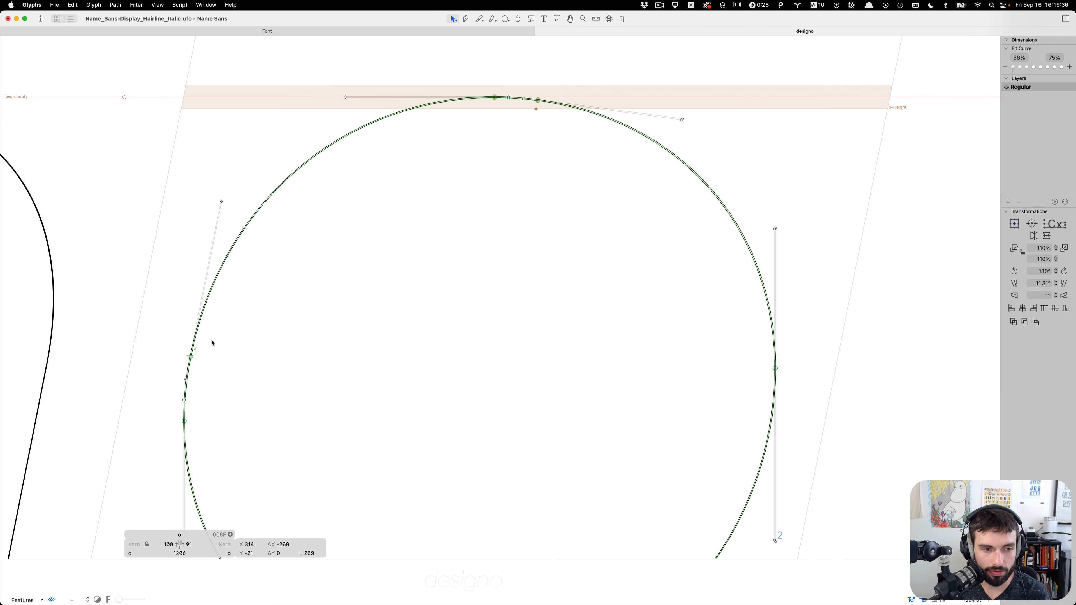
{"action": "left_click", "coordinate": [191, 356]}
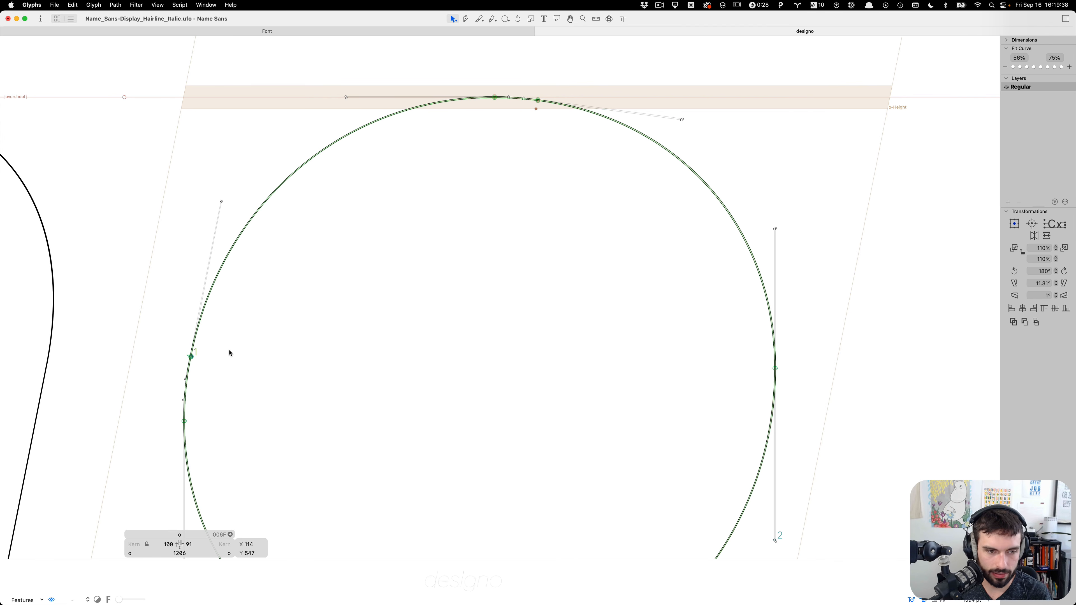
{"action": "key", "text": "Delete"}
{"action": "left_click", "coordinate": [192, 358]}
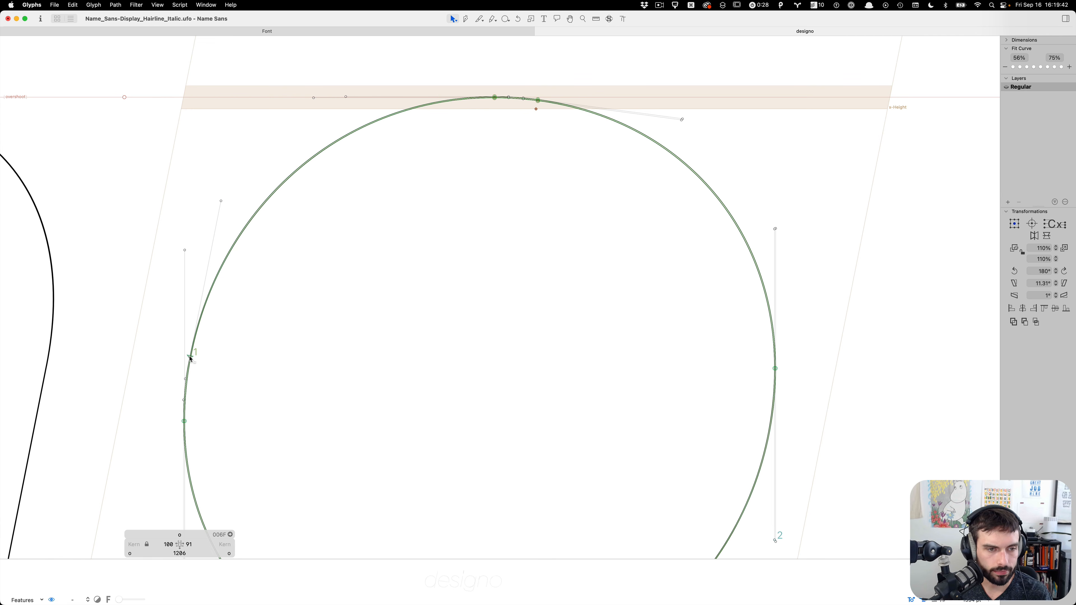
{"action": "left_click", "coordinate": [191, 357]}
{"action": "key", "text": "Delete"}
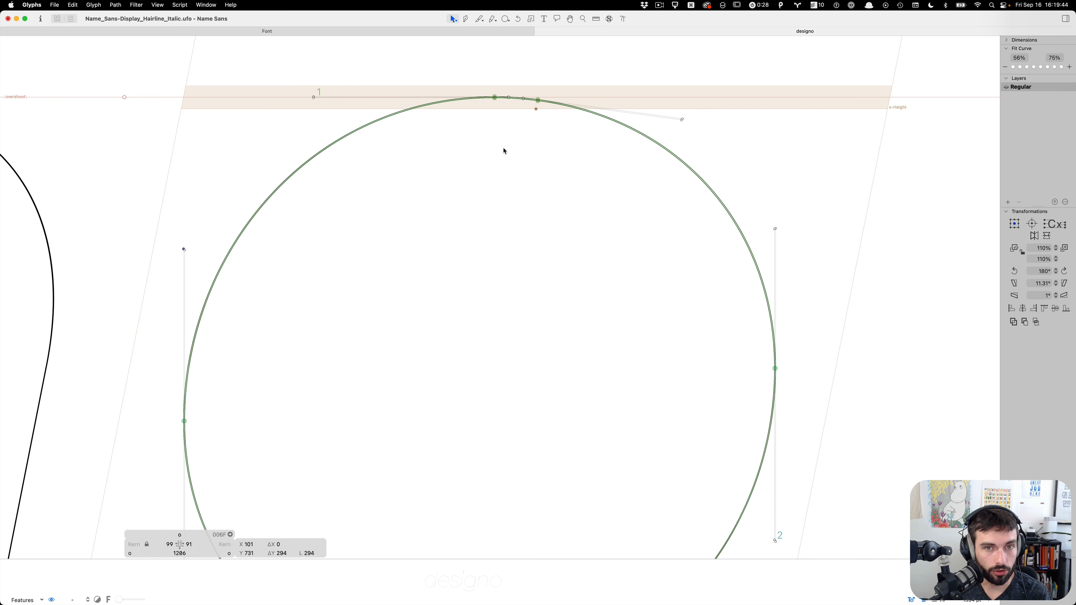
Delete the extra point just right of the o's top extreme from both the outer and inner contours
{"action": "left_click", "coordinate": [538, 102]}
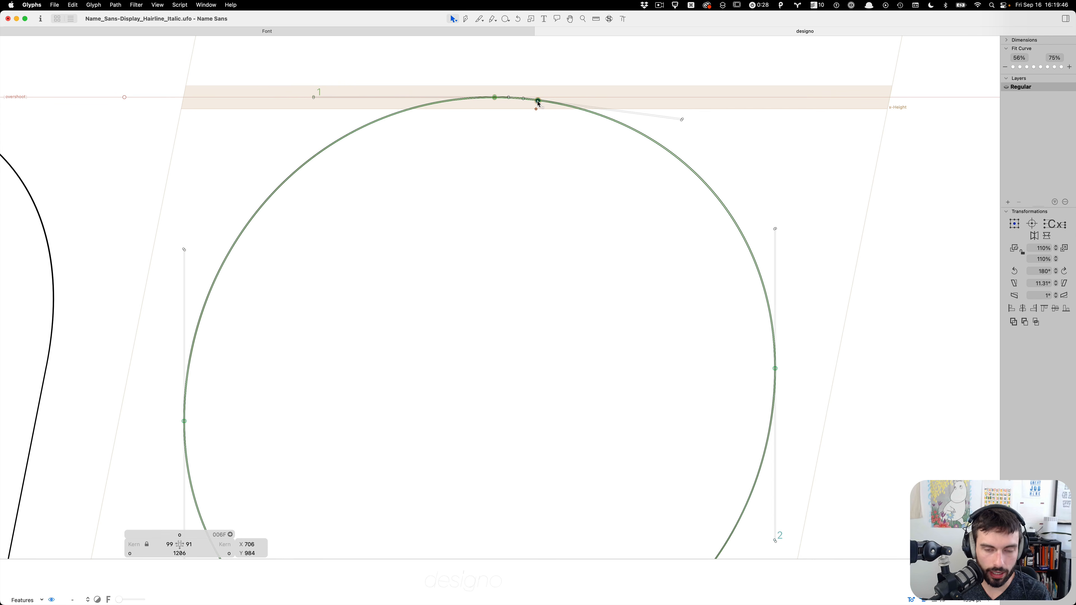
{"action": "key", "text": "Up"}
{"action": "key", "text": "Up"}
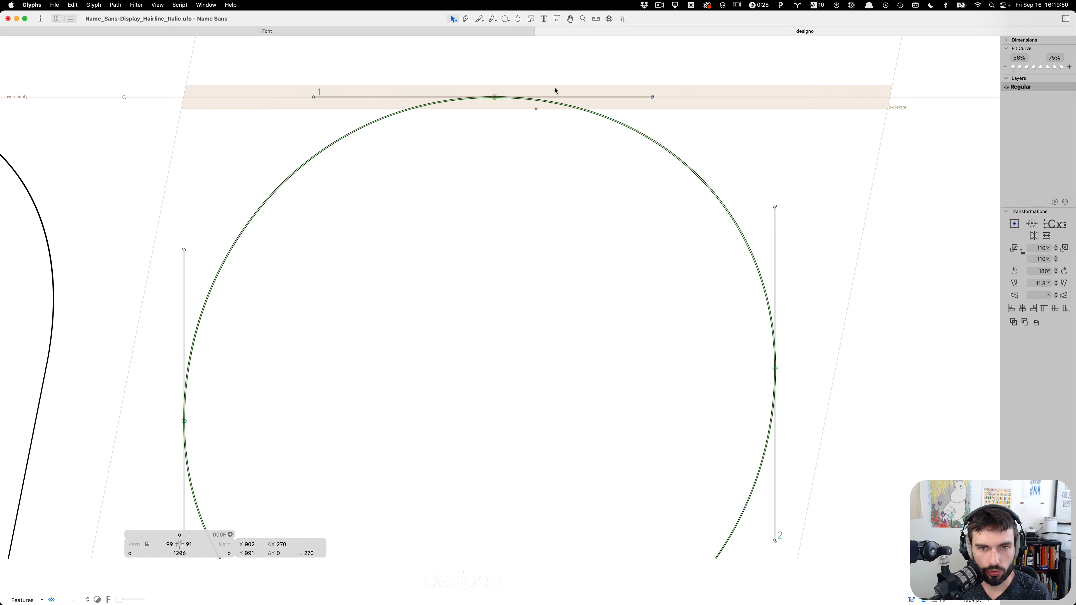
Compare the o's clean rendered shape beside the n with its editable outline to judge how smooth the simplified curves look
{"action": "scroll", "coordinate": [556, 91], "scroll_direction": "down", "scroll_amount": 6}
{"action": "key", "text": "t"}
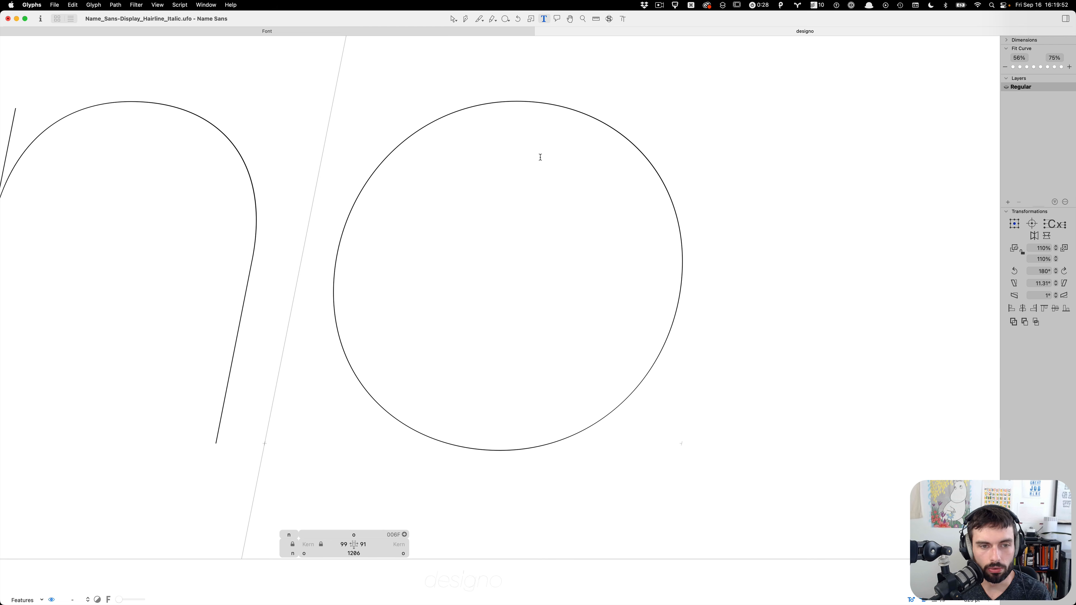
{"action": "left_click", "coordinate": [542, 219]}
{"action": "key", "text": "Escape"}
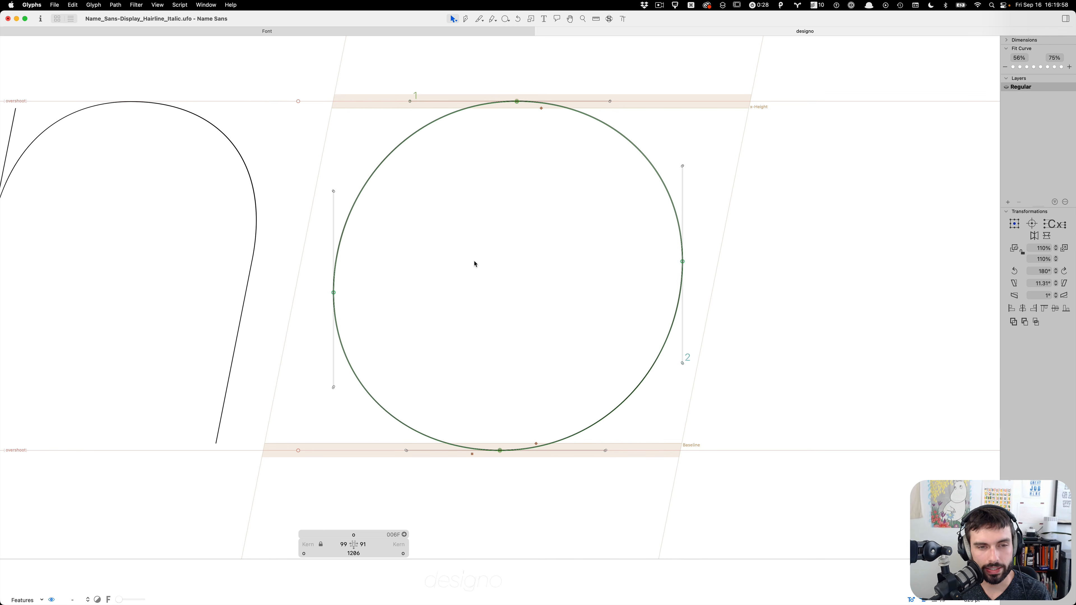
{"action": "key", "text": "t"}
{"action": "scroll", "coordinate": [474, 261], "scroll_direction": "down", "scroll_amount": 2}
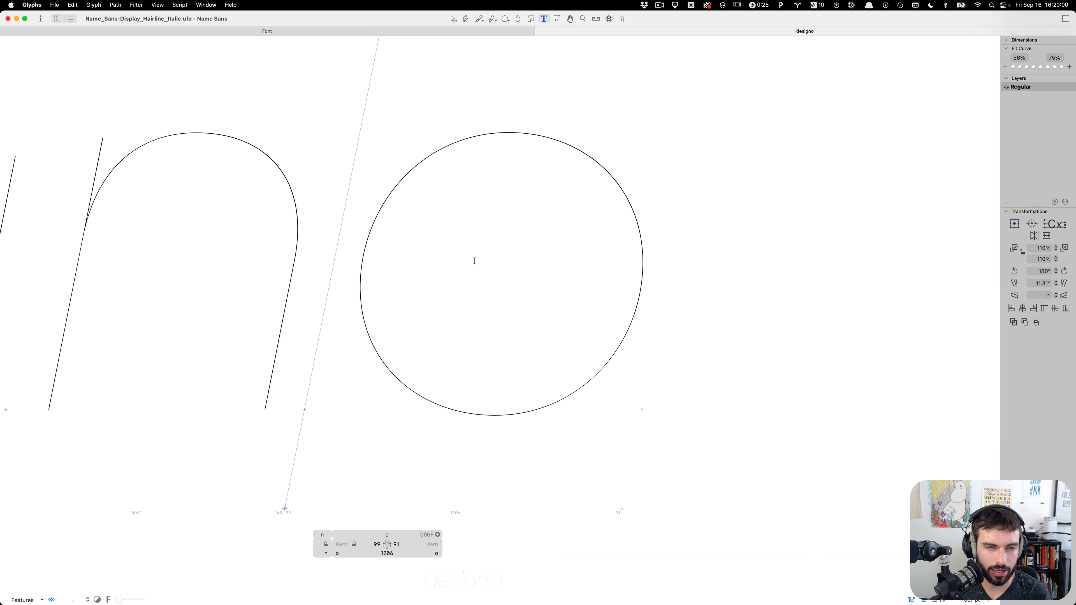
{"action": "key", "text": "Escape"}
{"action": "scroll", "coordinate": [466, 291], "scroll_direction": "up", "scroll_amount": 2}
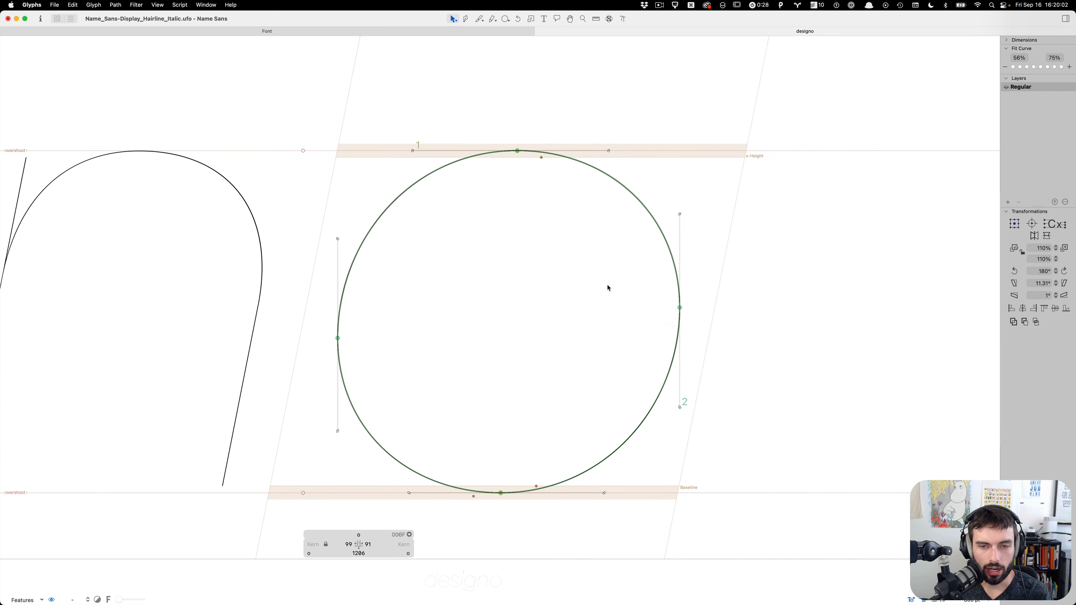
On both contours of the o, lower the right extreme points to about Y 507 and raise the left ones to about Y 447
{"action": "left_click_drag", "start_coordinate": [607, 285], "coordinate": [721, 347]}
{"action": "key", "text": "shift+Down"}
{"action": "key", "text": "shift+Down"}
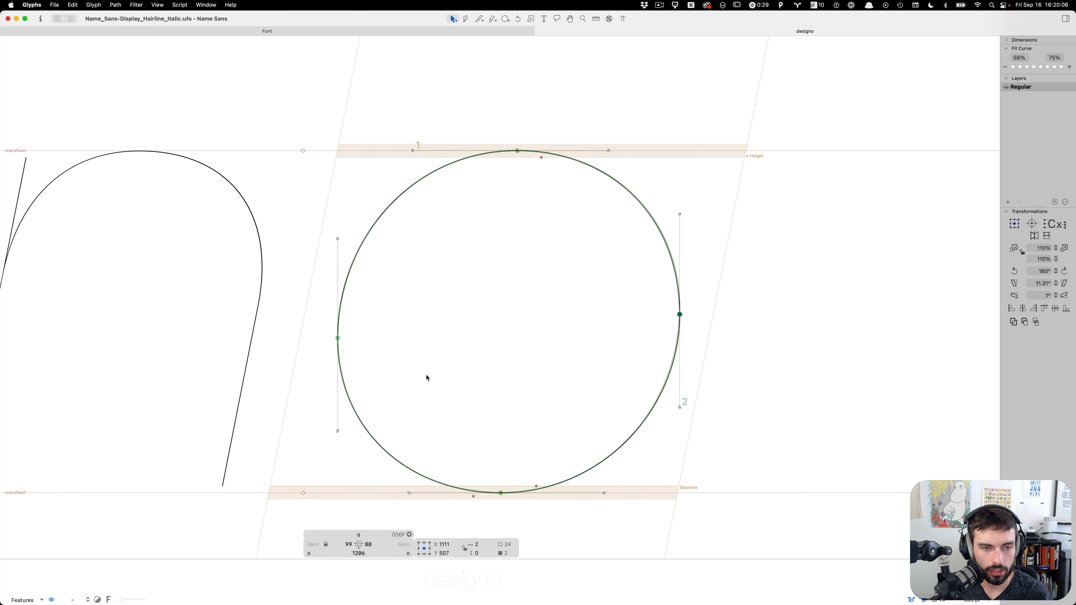
{"action": "left_click_drag", "start_coordinate": [426, 375], "coordinate": [254, 290]}
{"action": "key", "text": "shift+Up"}
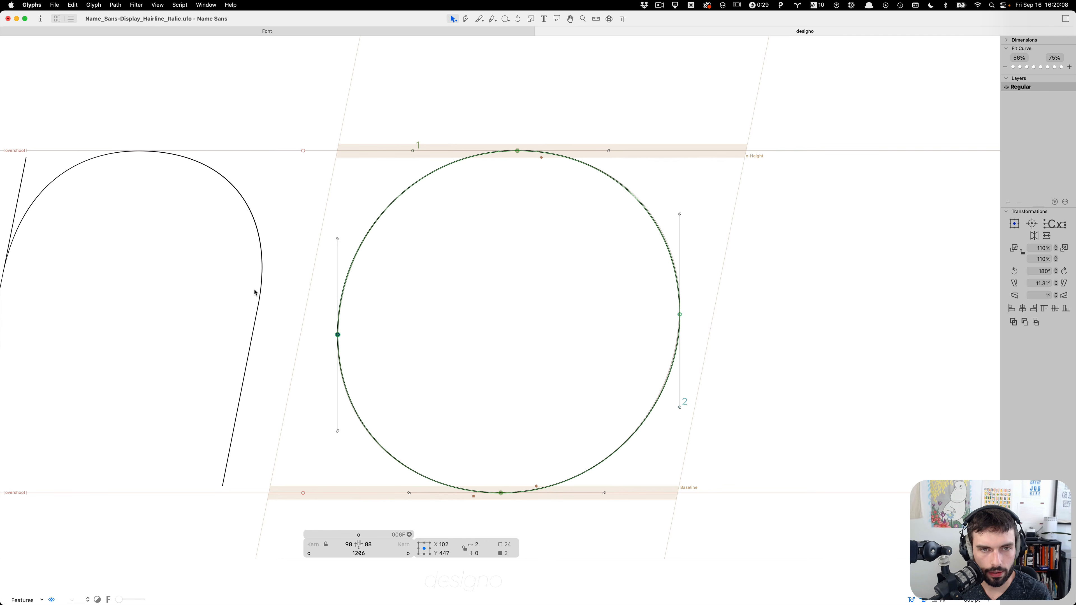
Check the o's rendered shape and extend the top extreme's left handles outward to X 293 on both contours
{"action": "key", "text": "r"}
{"action": "key", "text": "t"}
{"action": "scroll", "coordinate": [574, 288], "scroll_direction": "down", "scroll_amount": 3}
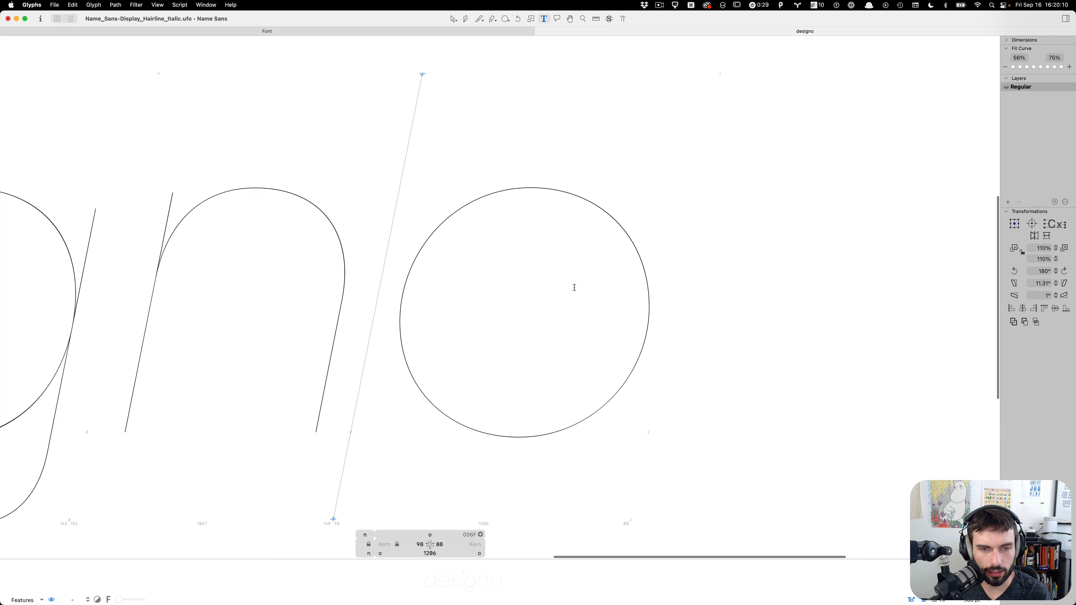
{"action": "key", "text": "Escape"}
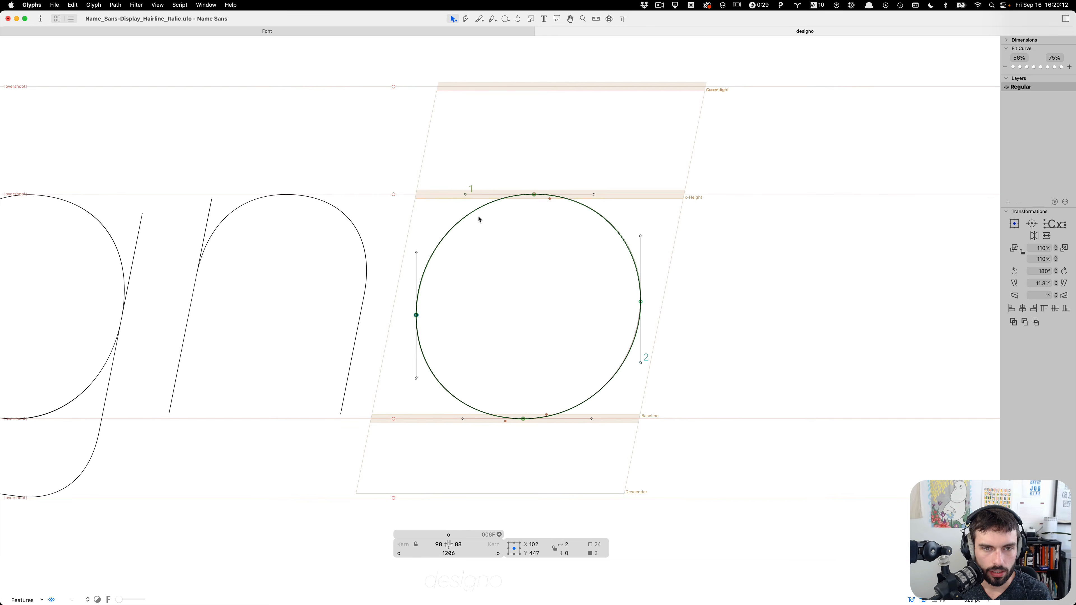
{"action": "scroll", "coordinate": [482, 243], "scroll_direction": "up", "scroll_amount": 3}
{"action": "left_click_drag", "start_coordinate": [485, 147], "coordinate": [438, 218]}
{"action": "key", "text": "shift+Left"}
{"action": "key", "text": "shift+Left"}
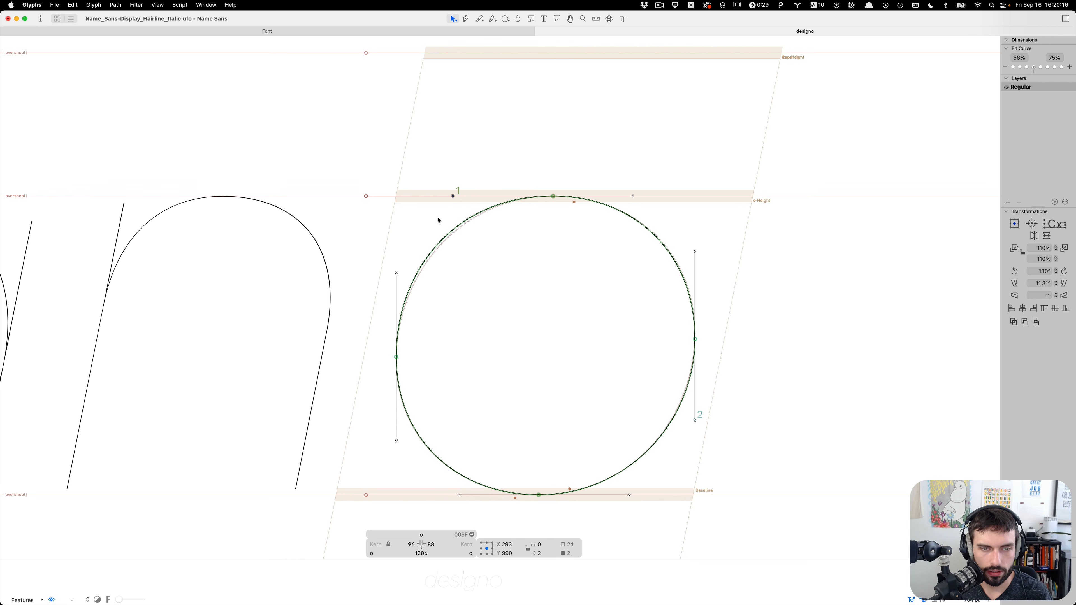
Raise the o's left extreme points and lower its right extreme points by another 10 units each on both contours
{"action": "left_click_drag", "start_coordinate": [444, 379], "coordinate": [357, 319]}
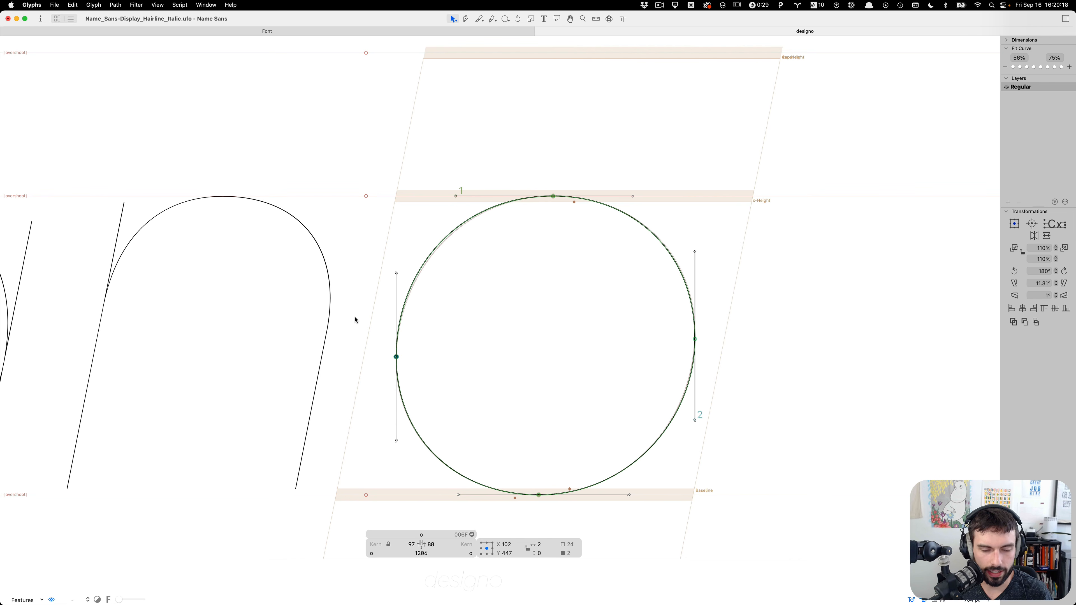
{"action": "key", "text": "shift+Up"}
{"action": "left_click_drag", "start_coordinate": [778, 324], "coordinate": [593, 356]}
{"action": "key", "text": "shift+Down"}
{"action": "left_click", "coordinate": [622, 380]}
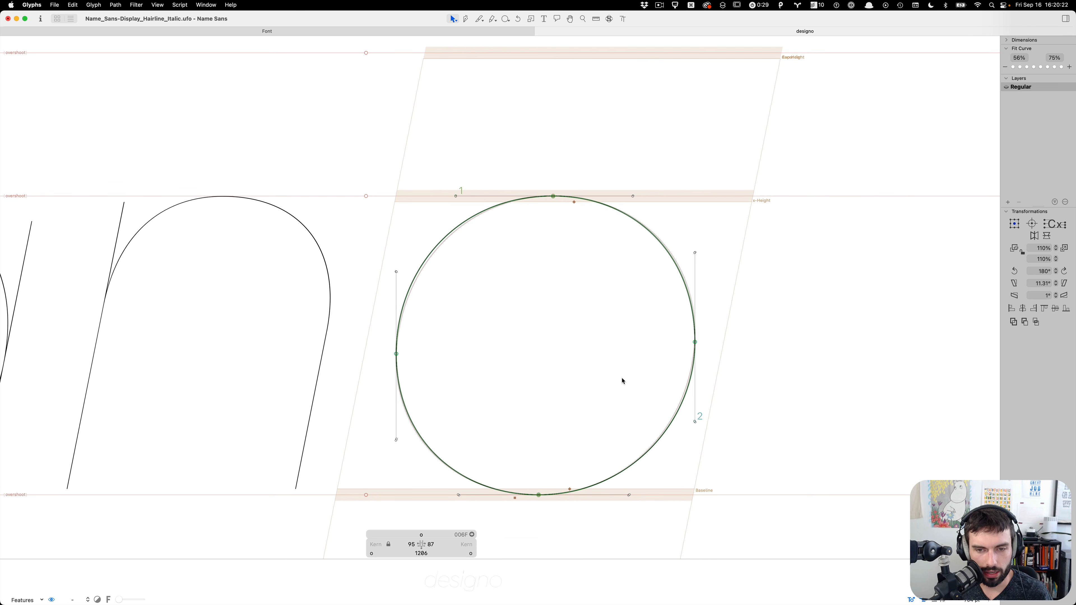
Extend the right extreme's lower handles down to about Y 217.5 on both contours and check the rendered o
{"action": "left_click_drag", "start_coordinate": [632, 389], "coordinate": [730, 449]}
{"action": "key", "text": "shift+Down"}
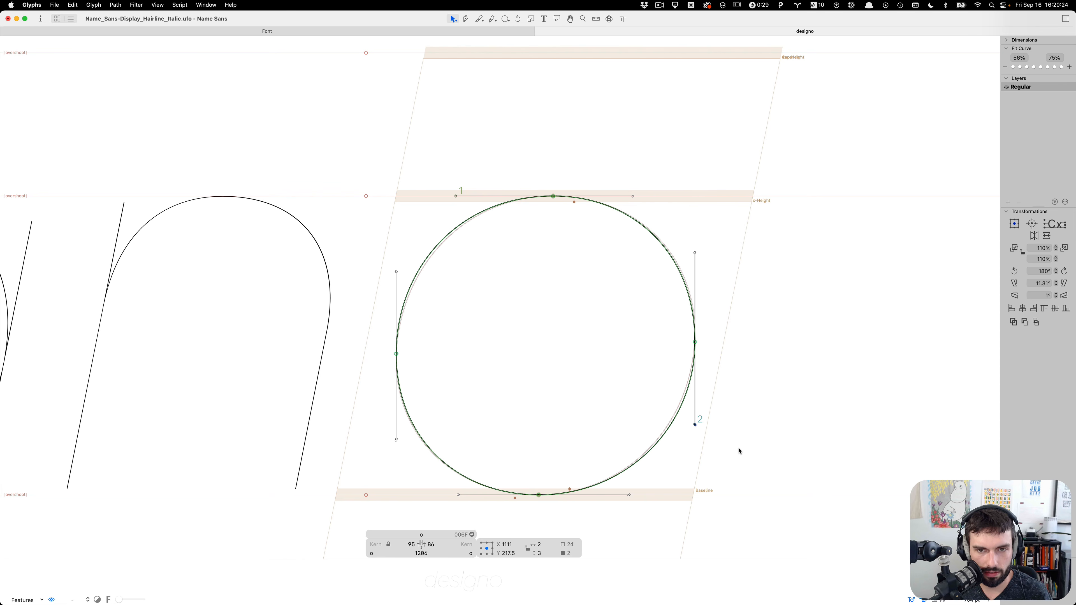
{"action": "left_click", "coordinate": [535, 343]}
{"action": "key", "text": "t"}
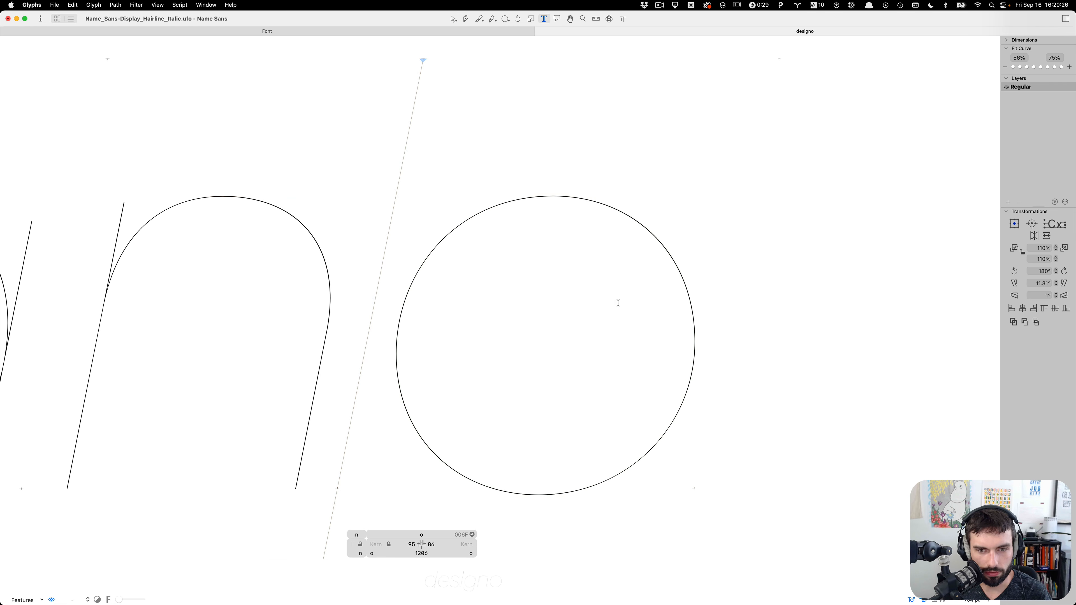
{"action": "scroll", "coordinate": [617, 304], "scroll_direction": "down", "scroll_amount": 5}
{"action": "scroll", "coordinate": [567, 374], "scroll_direction": "up", "scroll_amount": 3}
{"action": "key", "text": "Escape"}
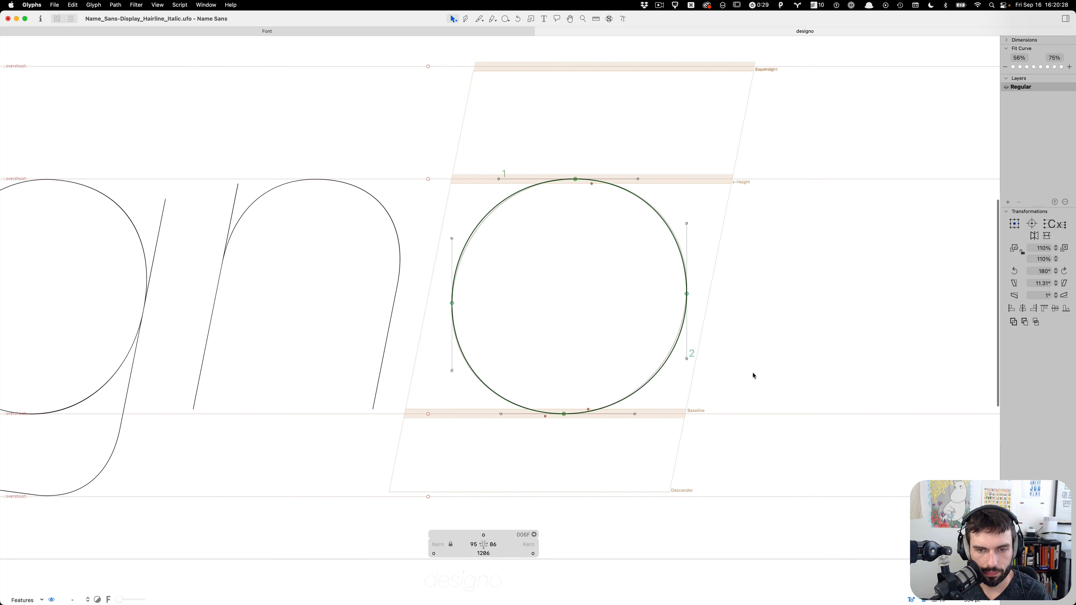
Lower the right extreme's handles, the lower pair to about Y 207.5, and raise the left extreme's upper handles to about Y 744.5
{"action": "left_click_drag", "start_coordinate": [734, 348], "coordinate": [622, 386]}
{"action": "key", "text": "shift+Down"}
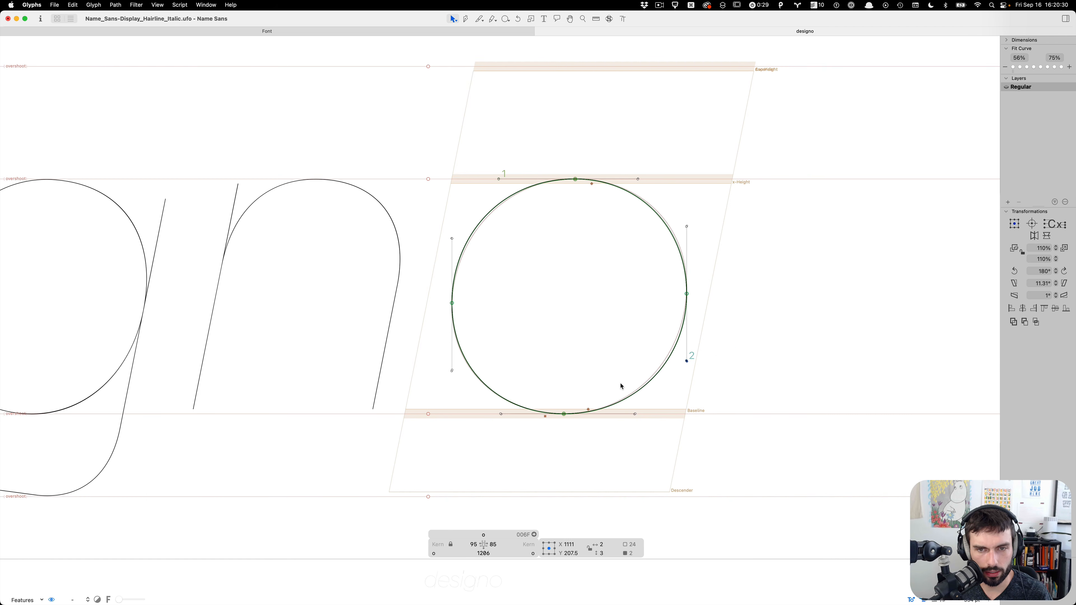
{"action": "left_click_drag", "start_coordinate": [495, 283], "coordinate": [412, 231]}
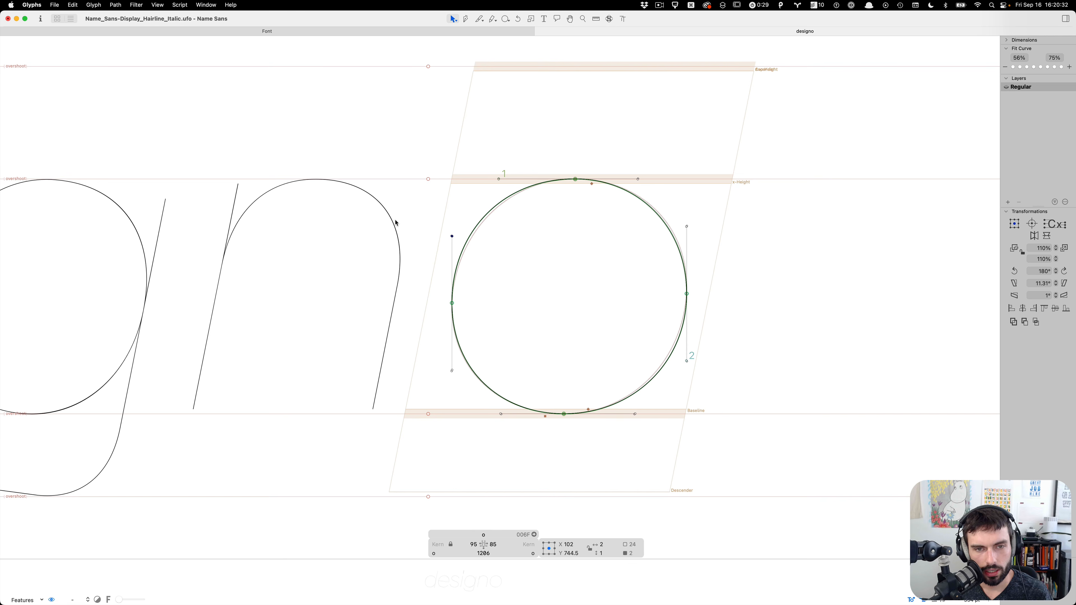
{"action": "key", "text": "t"}
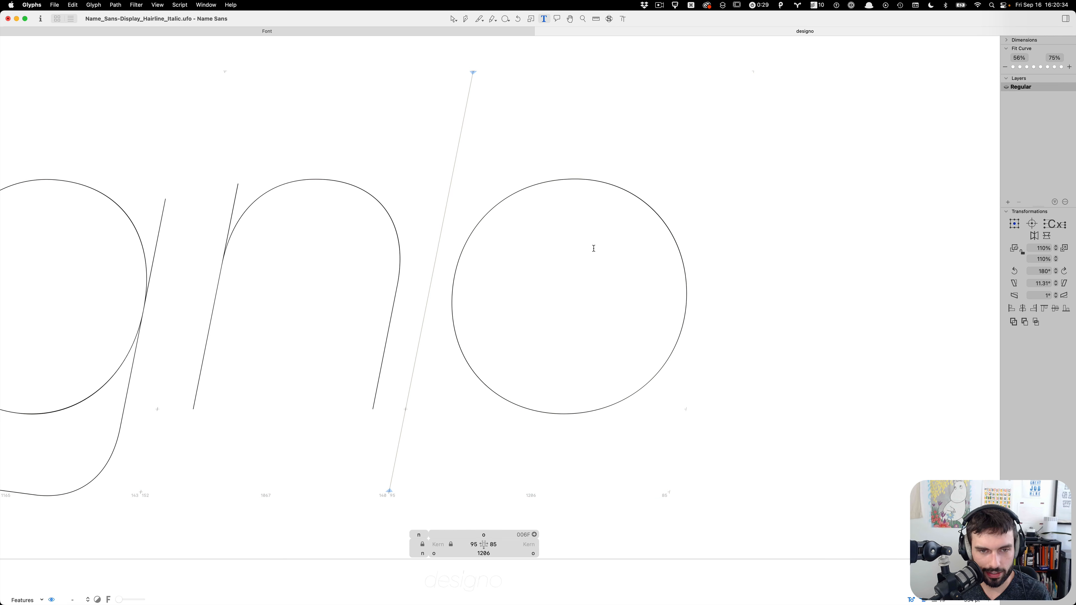
Add an n after the o in the sample text, making it designon, to view the o between two n's
{"action": "left_click", "coordinate": [719, 249]}
{"action": "type", "text": "n"}
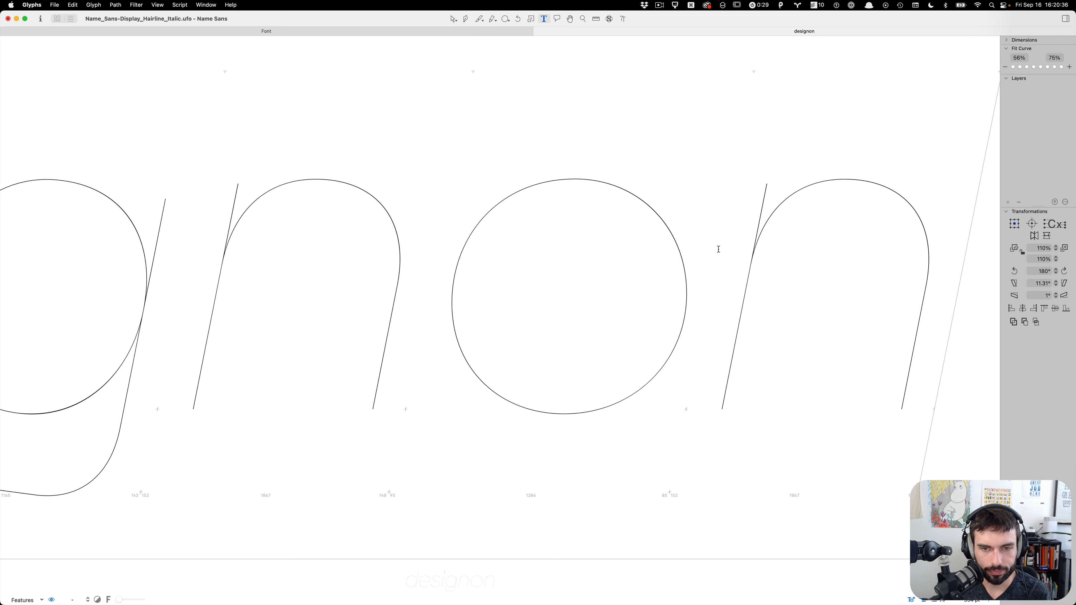
{"action": "scroll", "coordinate": [584, 217], "scroll_direction": "down", "scroll_amount": 5}
{"action": "scroll", "coordinate": [597, 240], "scroll_direction": "left", "scroll_amount": 1}
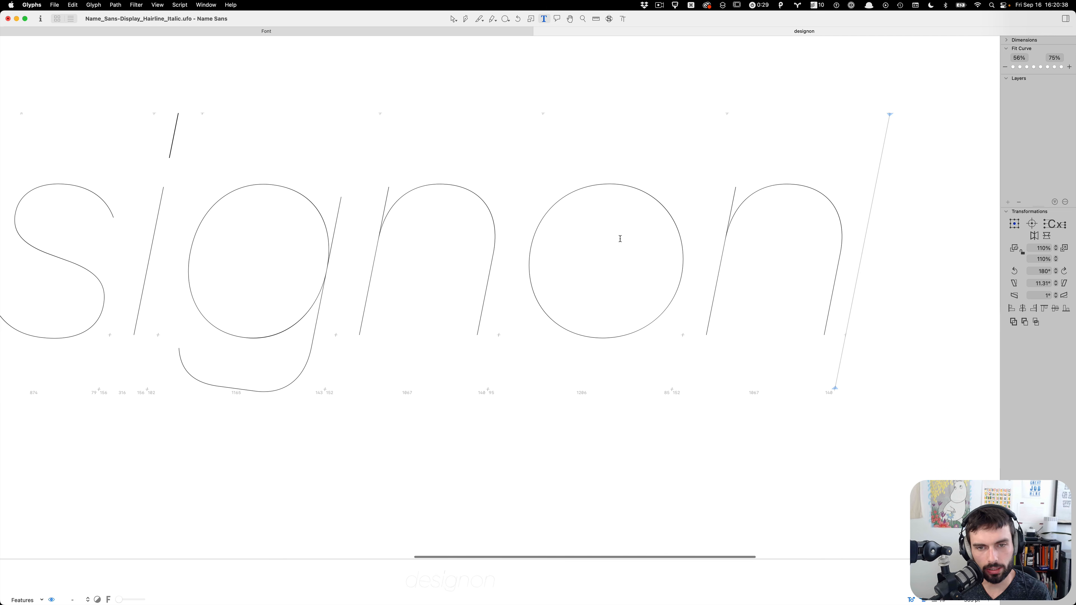
Reopen the o for editing and shift its bottom extreme points right to X 593 and its top ones left to X 622
{"action": "left_click", "coordinate": [593, 257]}
{"action": "key", "text": "Escape"}
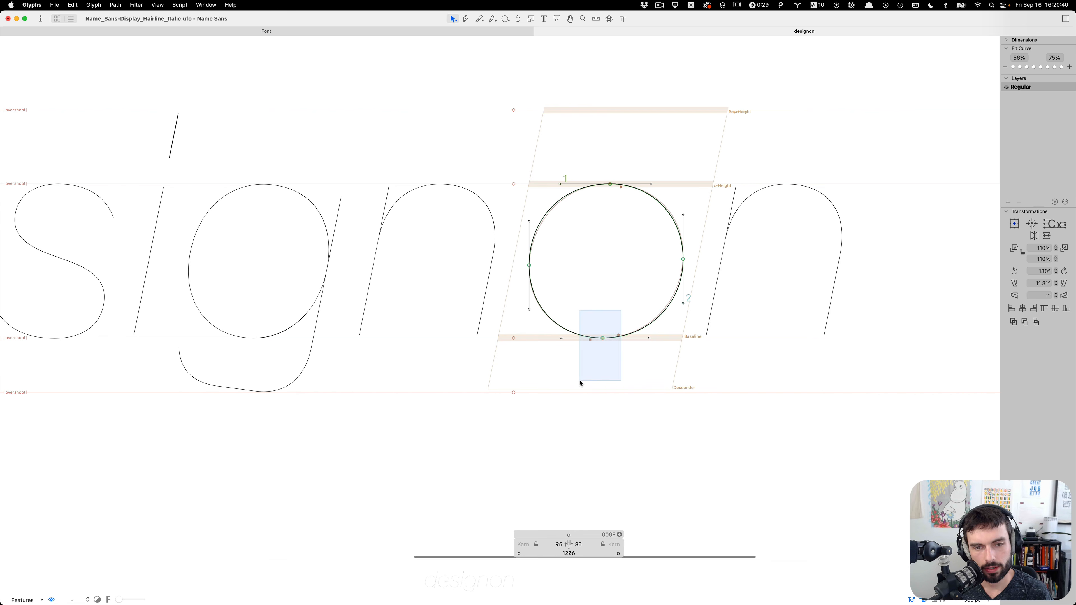
{"action": "left_click_drag", "start_coordinate": [620, 309], "coordinate": [580, 383]}
{"action": "key", "text": "shift+Right"}
{"action": "scroll", "coordinate": [620, 217], "scroll_direction": "up", "scroll_amount": 2}
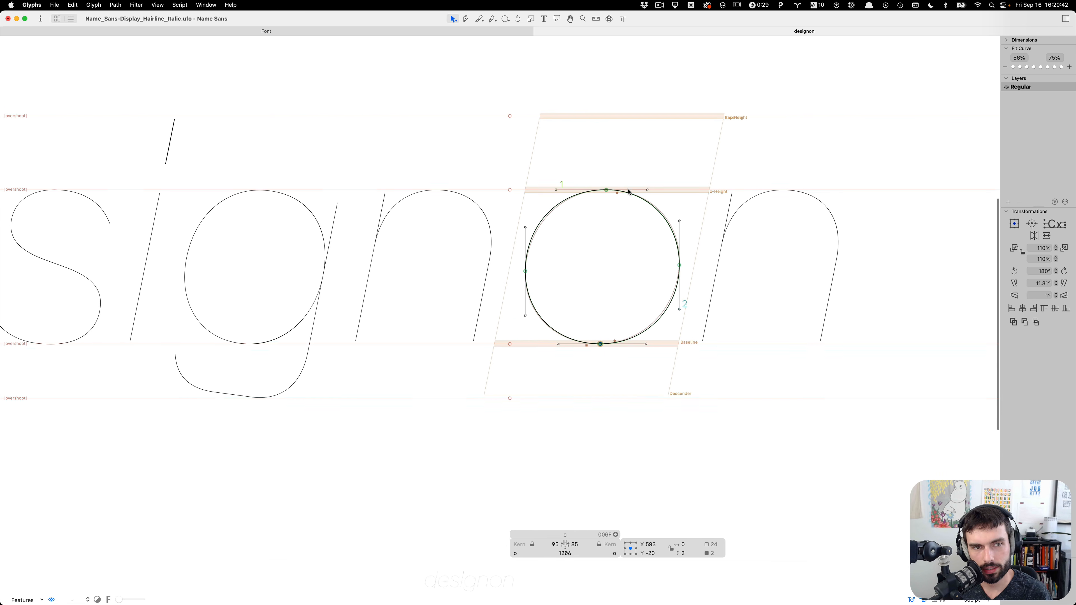
{"action": "key", "text": "shift+Left"}
{"action": "key", "text": "shift+Right"}
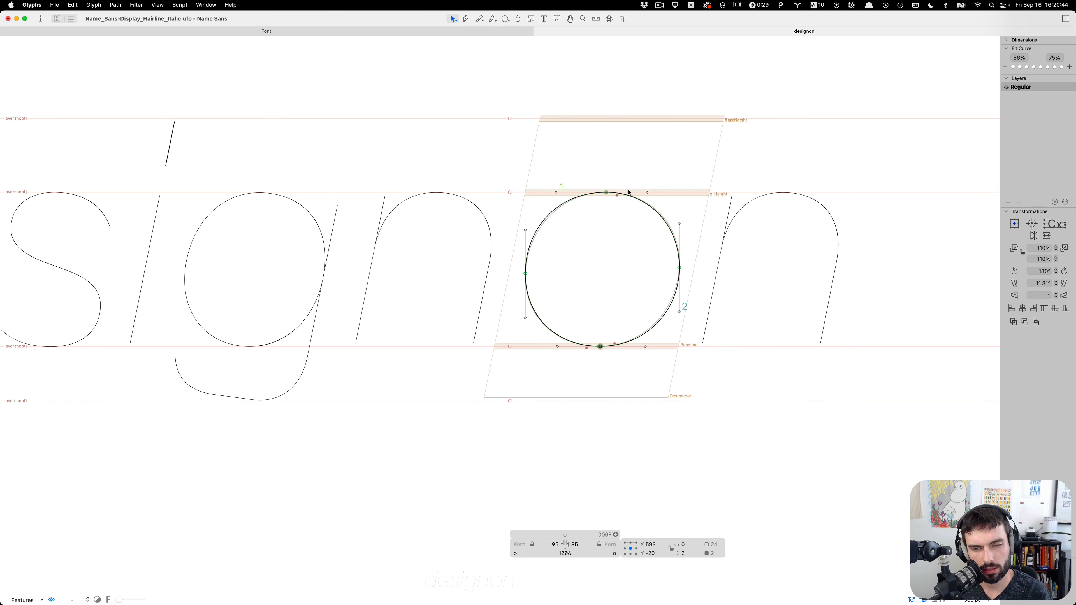
{"action": "key", "text": "Tab"}
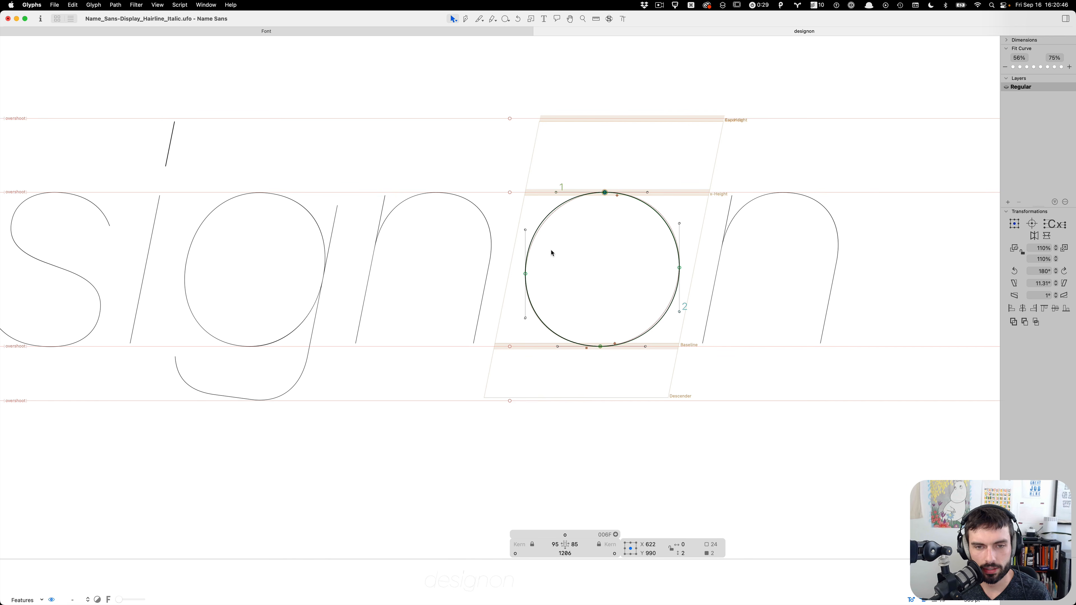
Check the rendered o and set the bottom extreme's right handle to X 891 and the right extreme's lower handle to about Y 205
{"action": "key", "text": "t"}
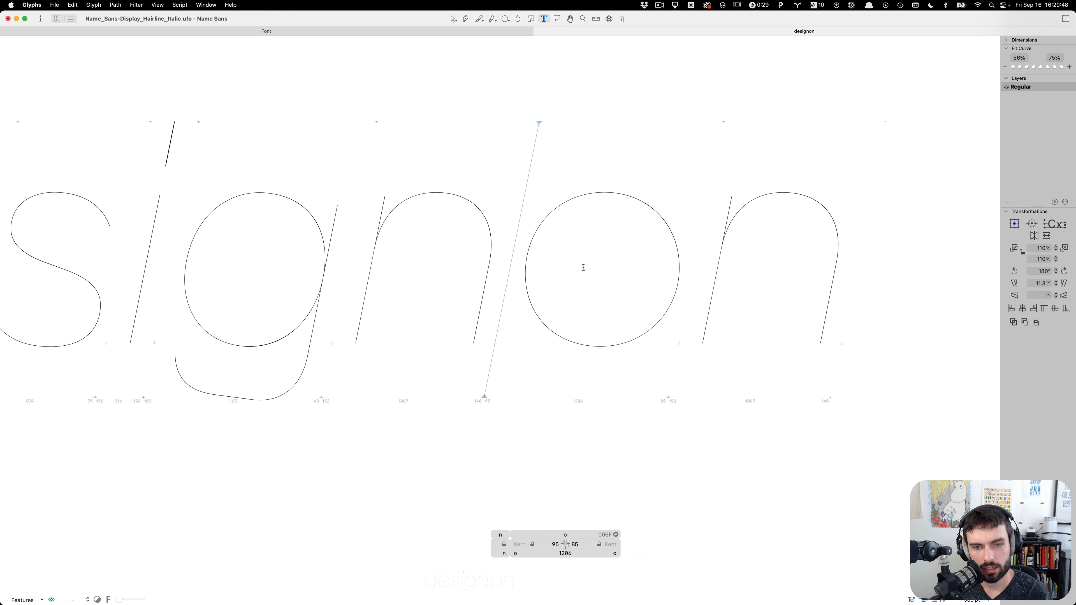
{"action": "scroll", "coordinate": [584, 267], "scroll_direction": "up", "scroll_amount": 3}
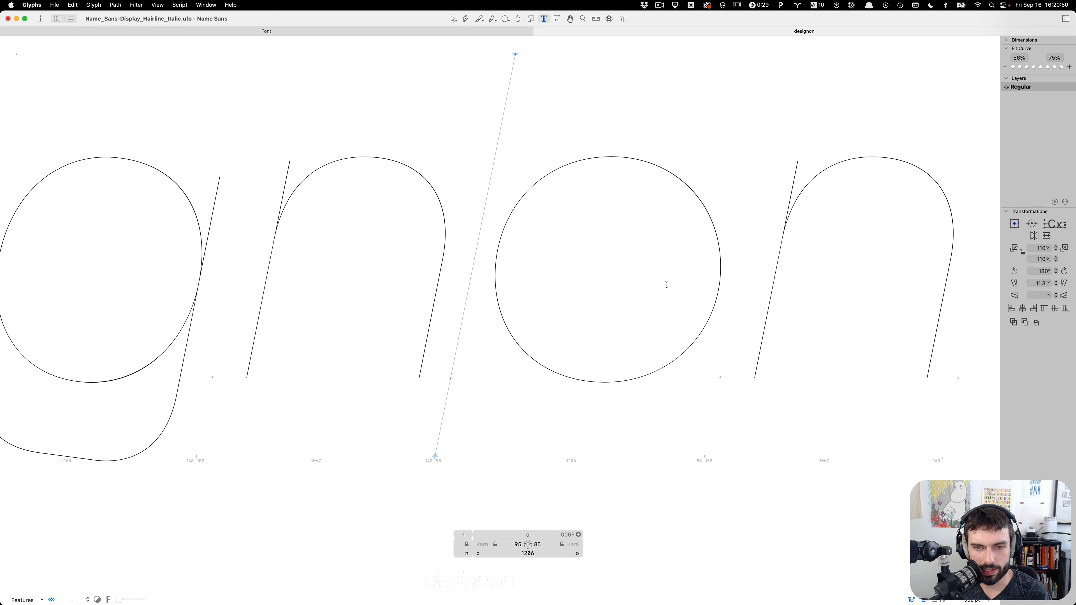
{"action": "key", "text": "Escape"}
{"action": "scroll", "coordinate": [720, 367], "scroll_direction": "up", "scroll_amount": 5}
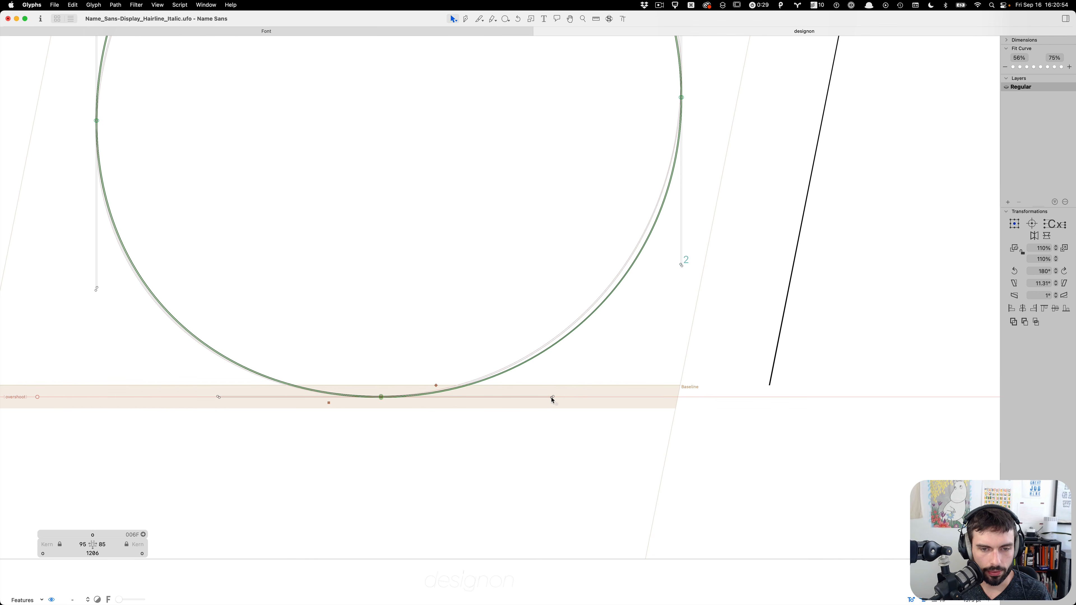
{"action": "left_click", "coordinate": [552, 398]}
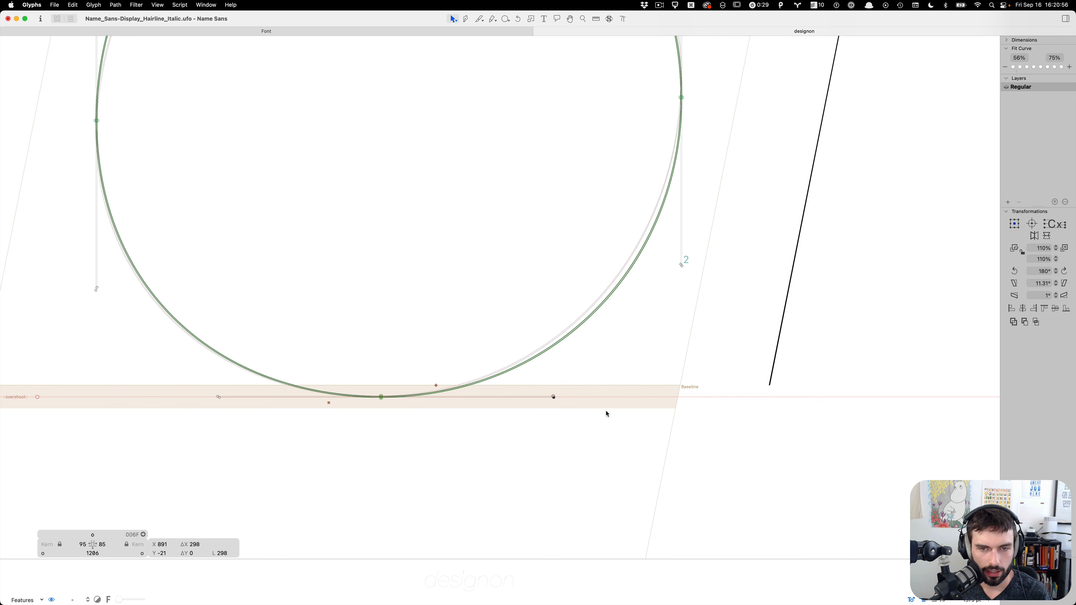
{"action": "key", "text": "Tab"}
{"action": "key", "text": "super+0"}
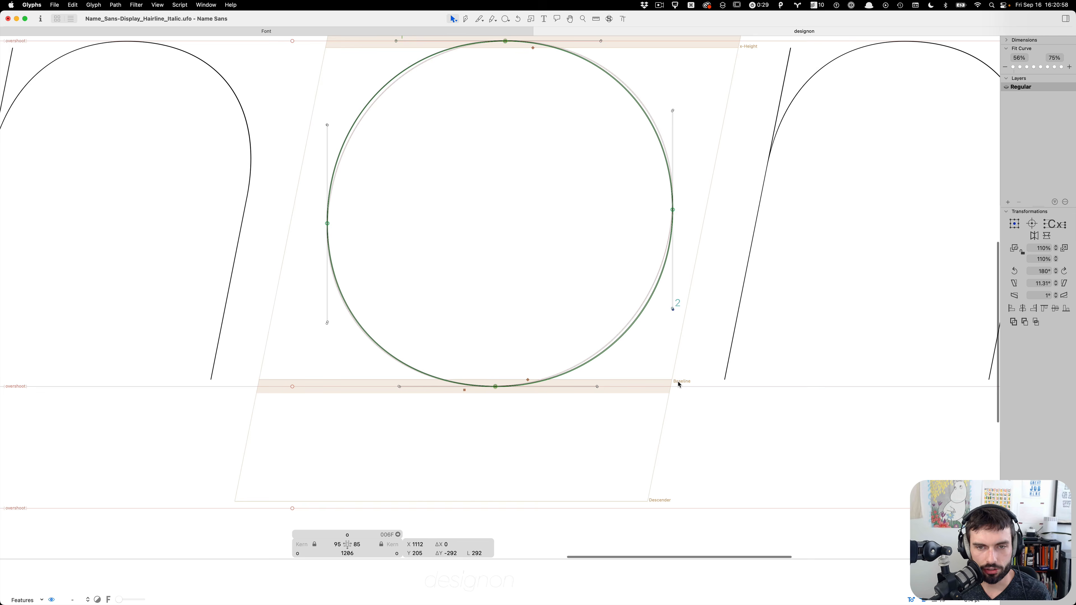
Preview the o between the two n's without its nodes and return to its outline
{"action": "key", "text": "t"}
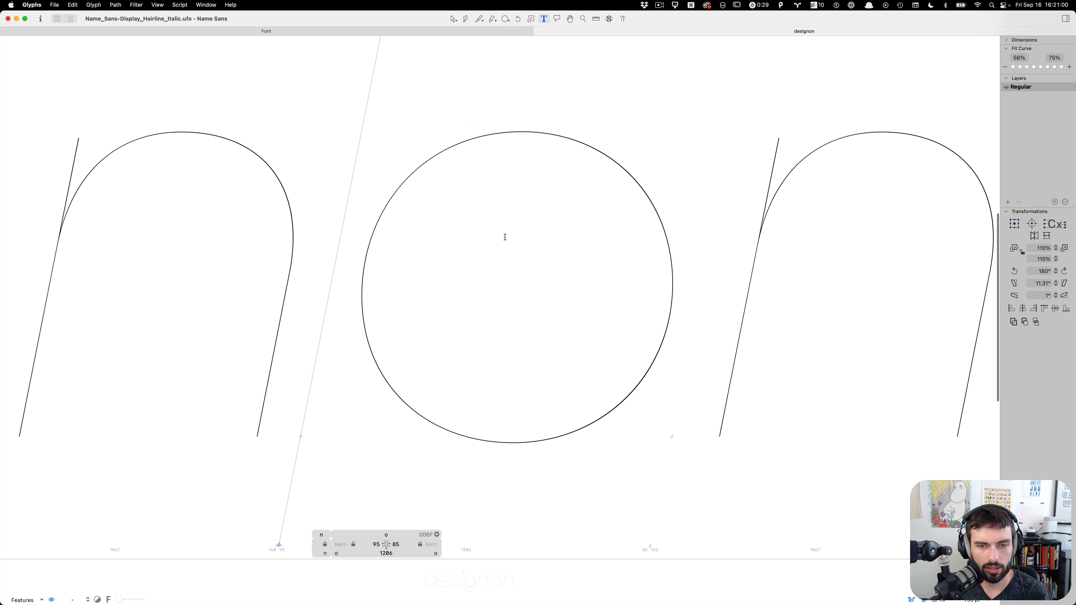
{"action": "key", "text": "Escape"}
{"action": "key", "text": "t"}
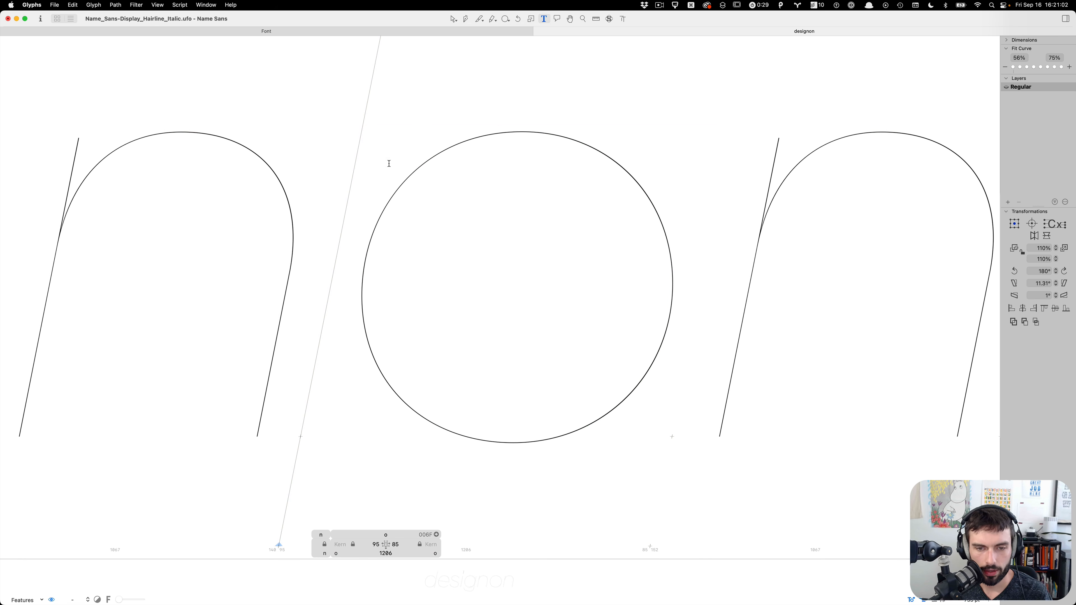
{"action": "key", "text": "Escape"}
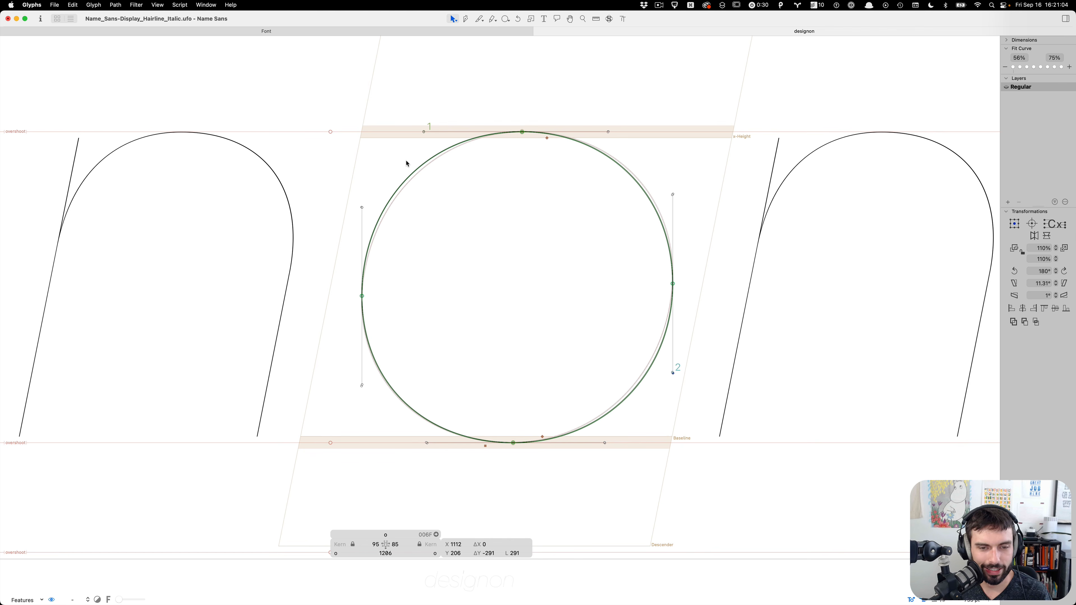
Examine the coordinates and lengths of the handles on the left of the o's top extreme and above its left extreme
{"action": "left_click_drag", "start_coordinate": [451, 113], "coordinate": [378, 168]}
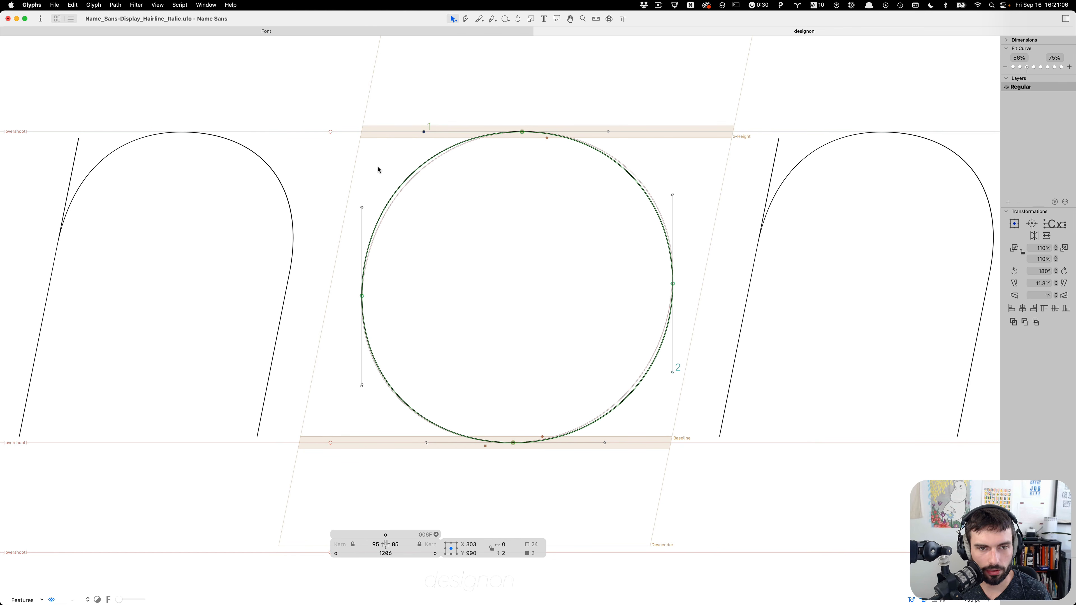
{"action": "key", "text": "shift+Right"}
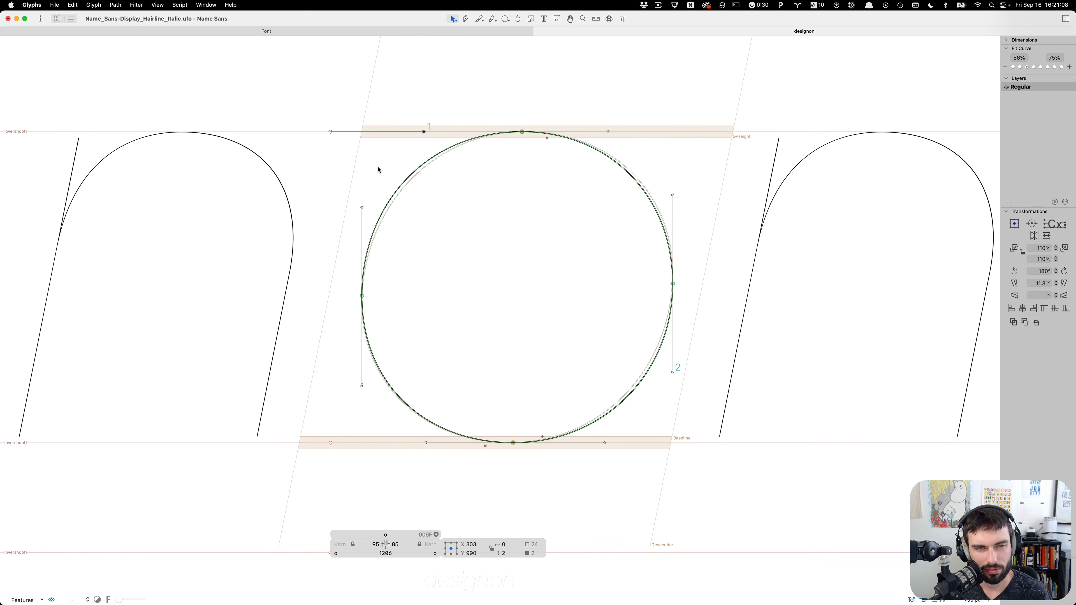
{"action": "key", "text": "t"}
{"action": "key", "text": "Escape"}
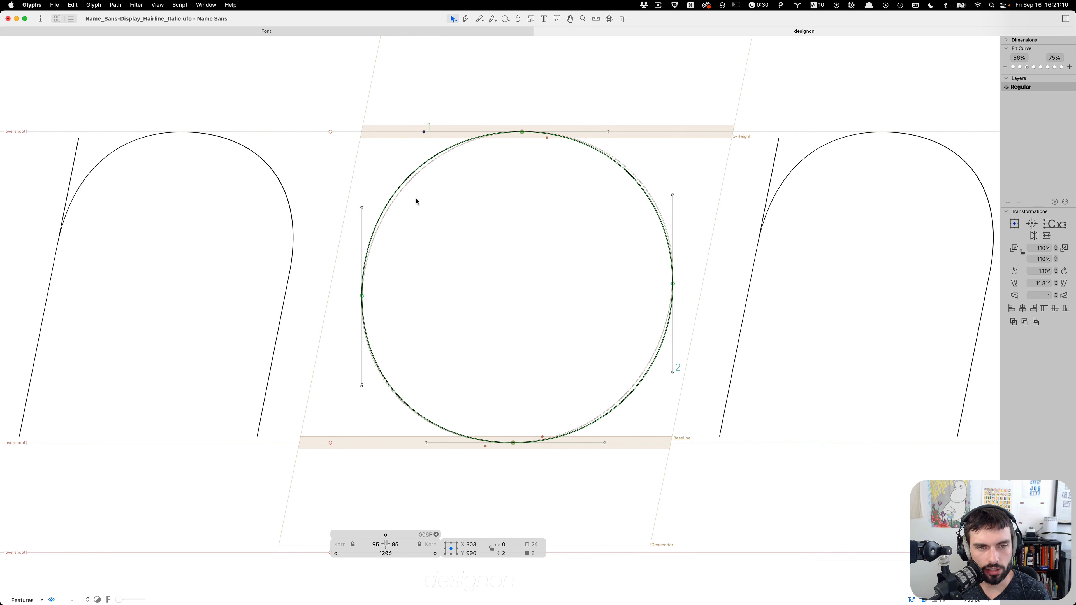
{"action": "left_click", "coordinate": [361, 208]}
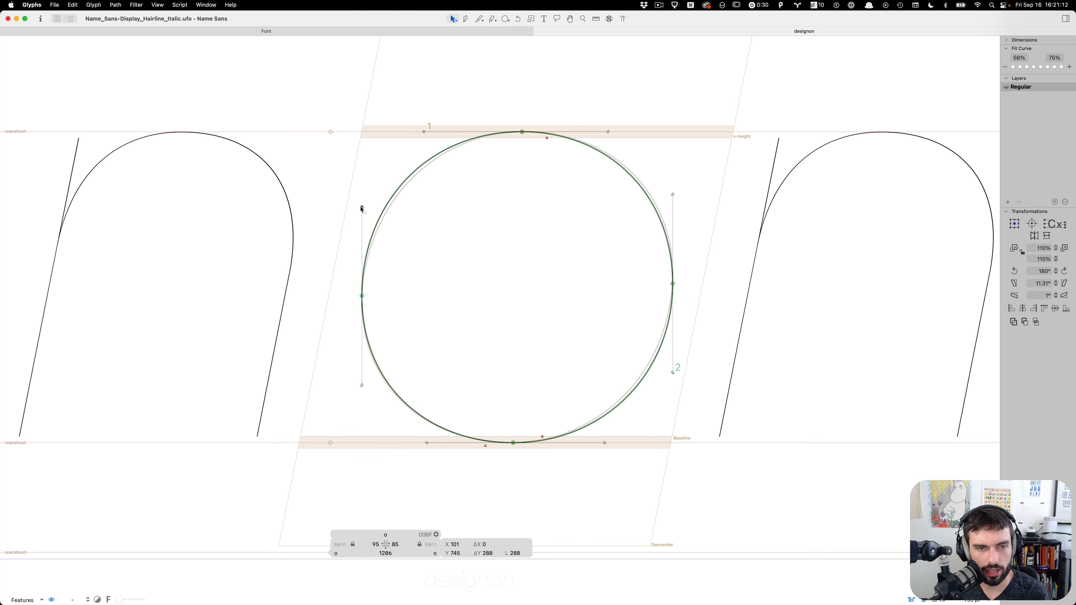
{"action": "left_click", "coordinate": [482, 190]}
Save the font and view the rendered o between the two n's without its nodes
{"action": "key", "text": "super+s"}
{"action": "key", "text": "t"}
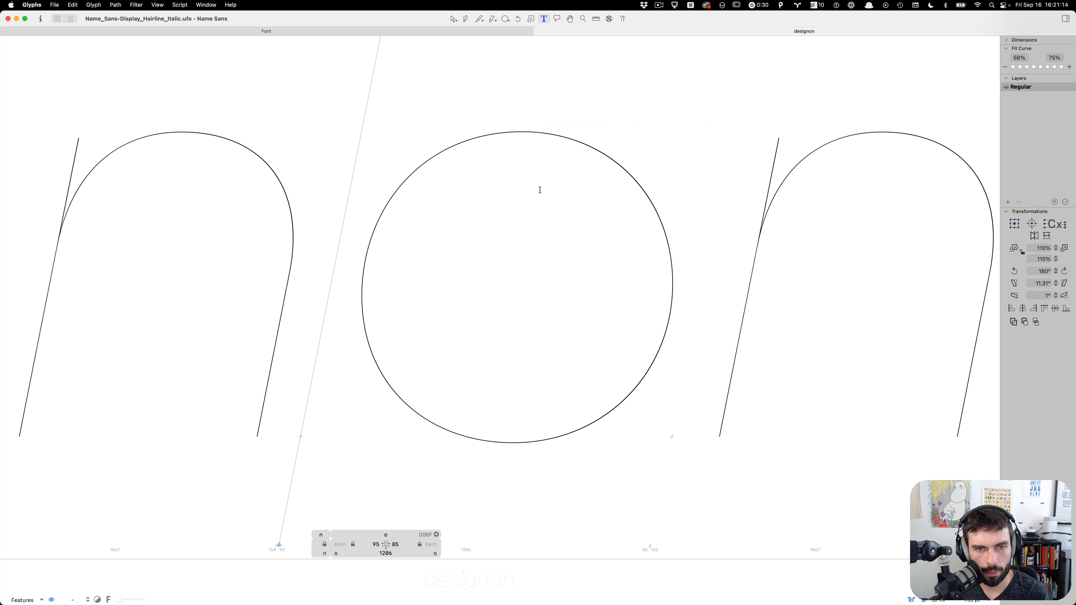
{"action": "scroll", "coordinate": [539, 191], "scroll_direction": "down", "scroll_amount": 3}
{"action": "scroll", "coordinate": [538, 191], "scroll_direction": "down", "scroll_amount": 3}
{"action": "scroll", "coordinate": [399, 181], "scroll_direction": "up", "scroll_amount": 3}
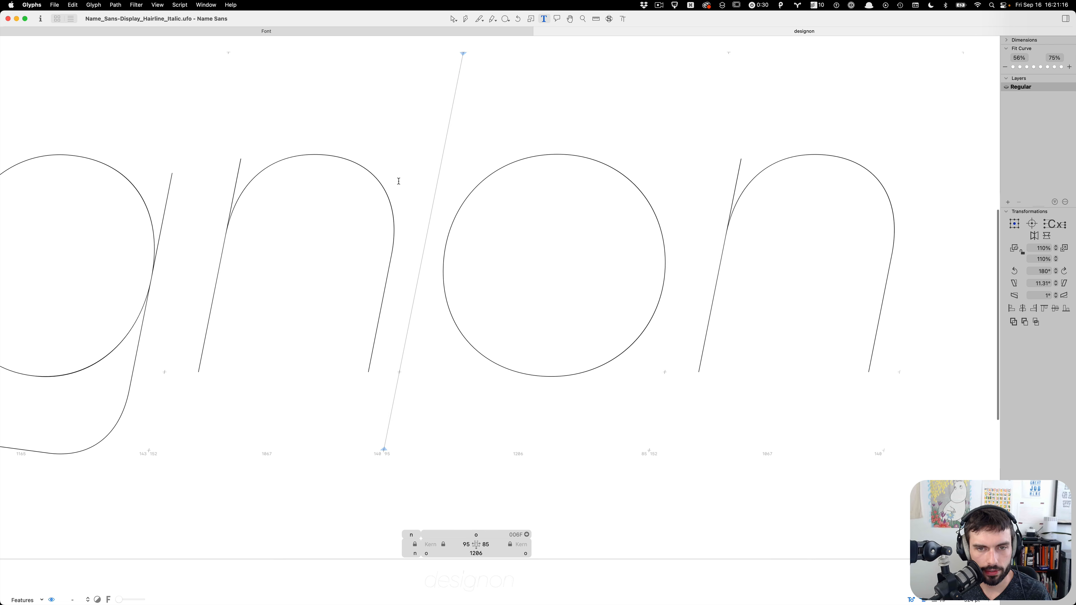
{"action": "scroll", "coordinate": [549, 227], "scroll_direction": "up", "scroll_amount": 2}
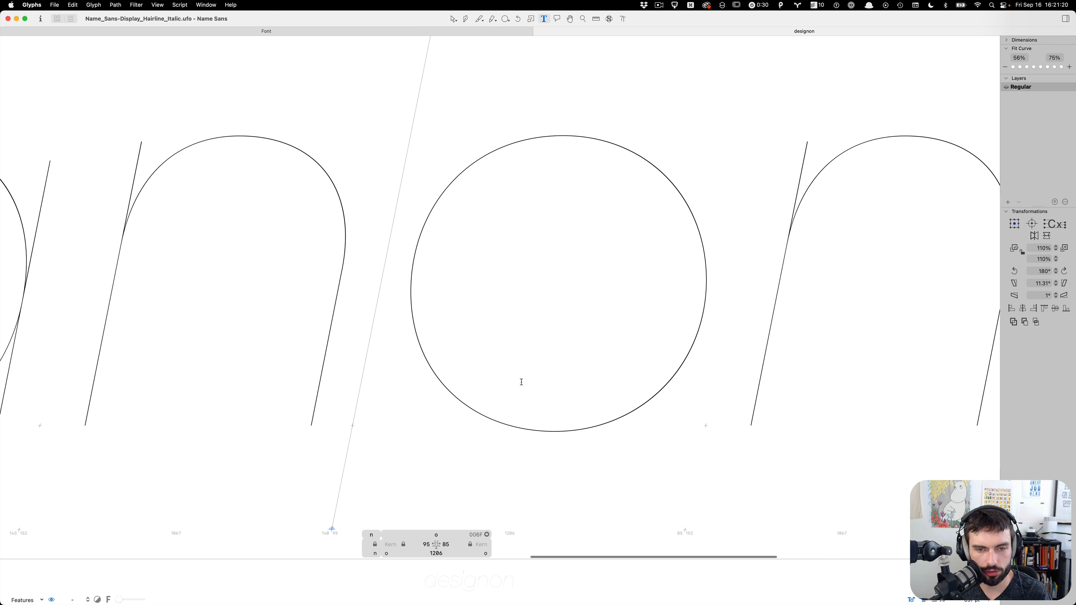
Open the font information and check the Units per Em value
{"action": "key", "text": "super+i"}
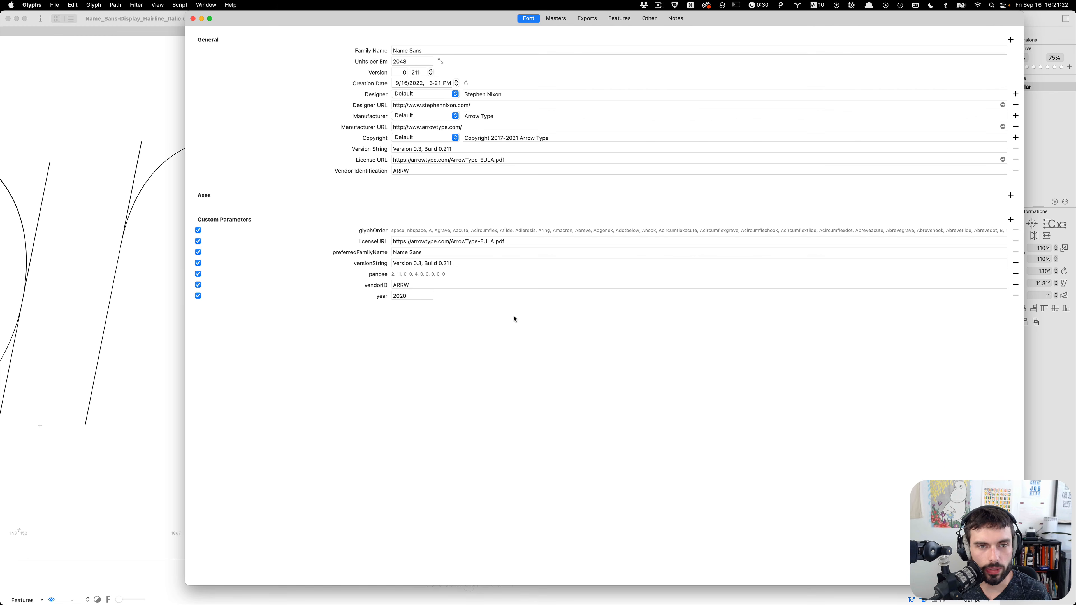
{"action": "left_click", "coordinate": [418, 65]}
{"action": "left_click", "coordinate": [418, 63]}
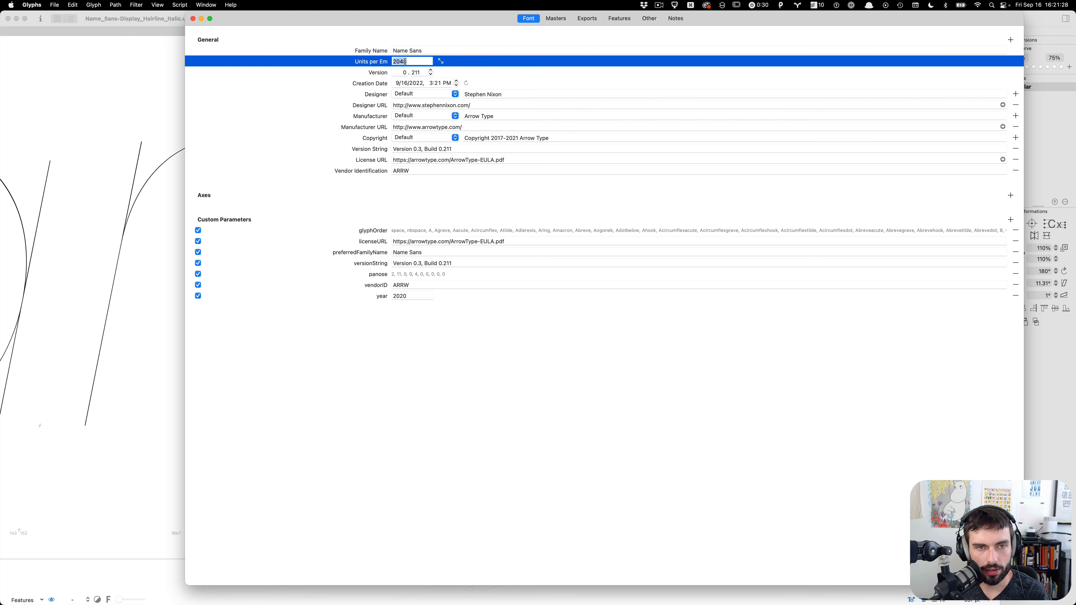
Return to the sample text, open the n before the o for editing and examine the unit grid close up
{"action": "double_click", "coordinate": [123, 74]}
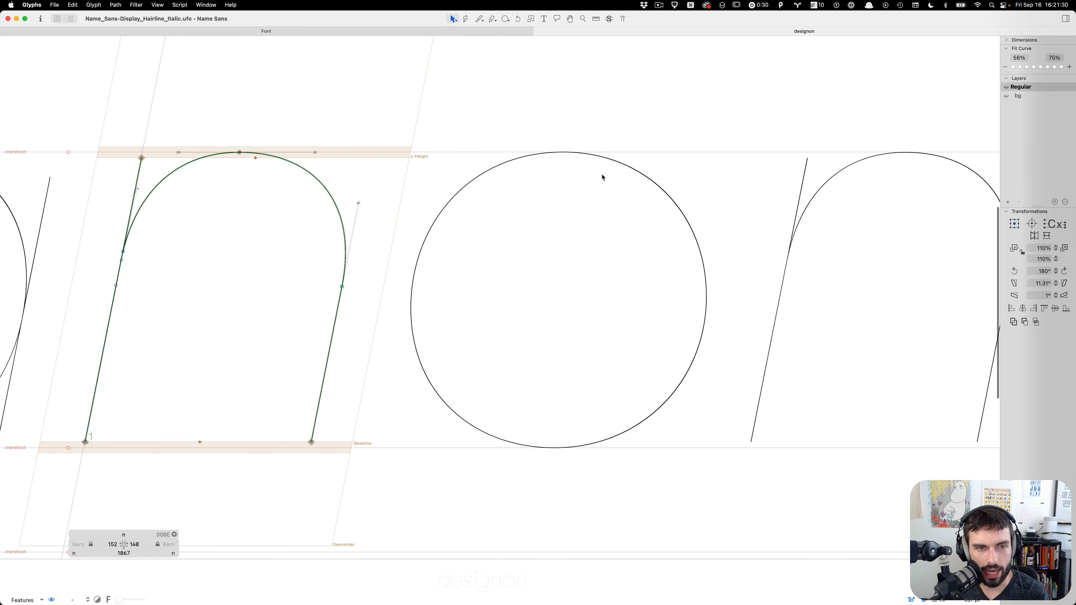
{"action": "scroll", "coordinate": [600, 174], "scroll_direction": "down", "scroll_amount": 5}
{"action": "scroll", "coordinate": [437, 137], "scroll_direction": "up", "scroll_amount": 3}
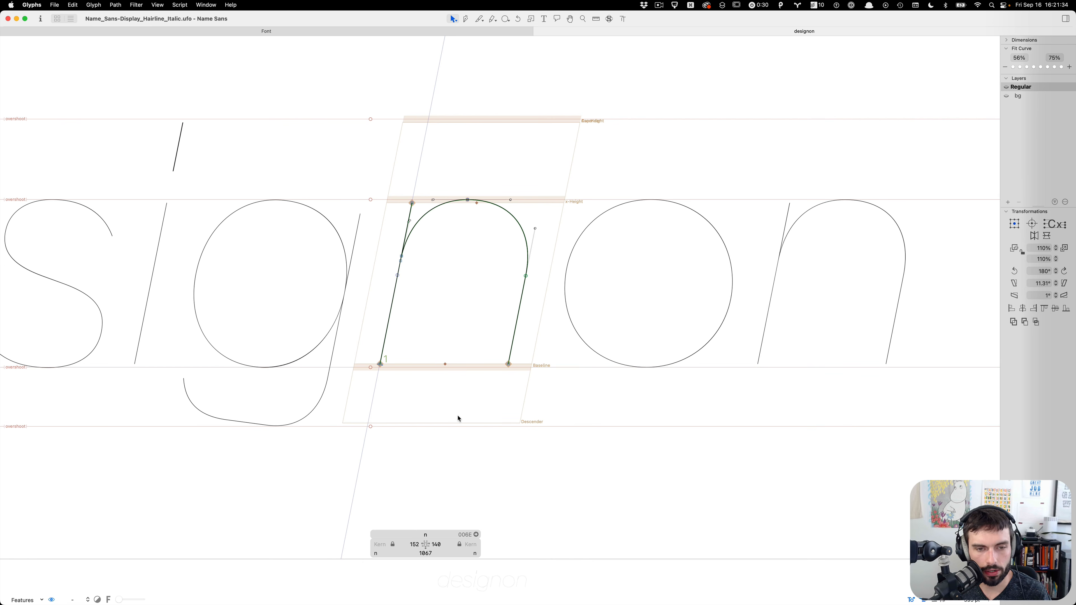
{"action": "scroll", "coordinate": [523, 303], "scroll_direction": "up", "scroll_amount": 10}
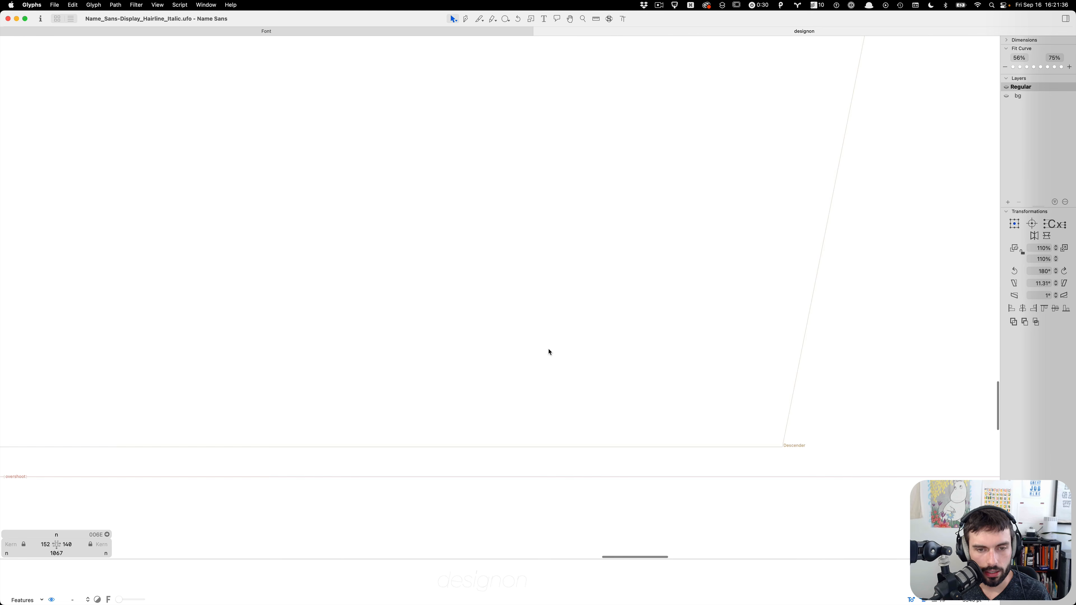
{"action": "scroll", "coordinate": [640, 452], "scroll_direction": "up", "scroll_amount": 5}
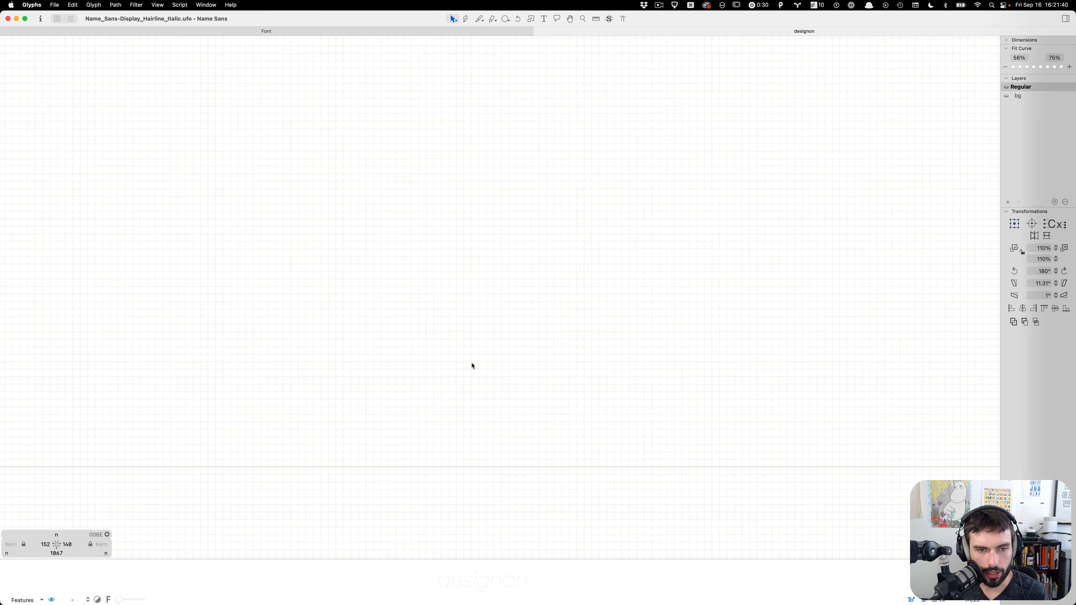
{"action": "scroll", "coordinate": [492, 425], "scroll_direction": "down", "scroll_amount": 8}
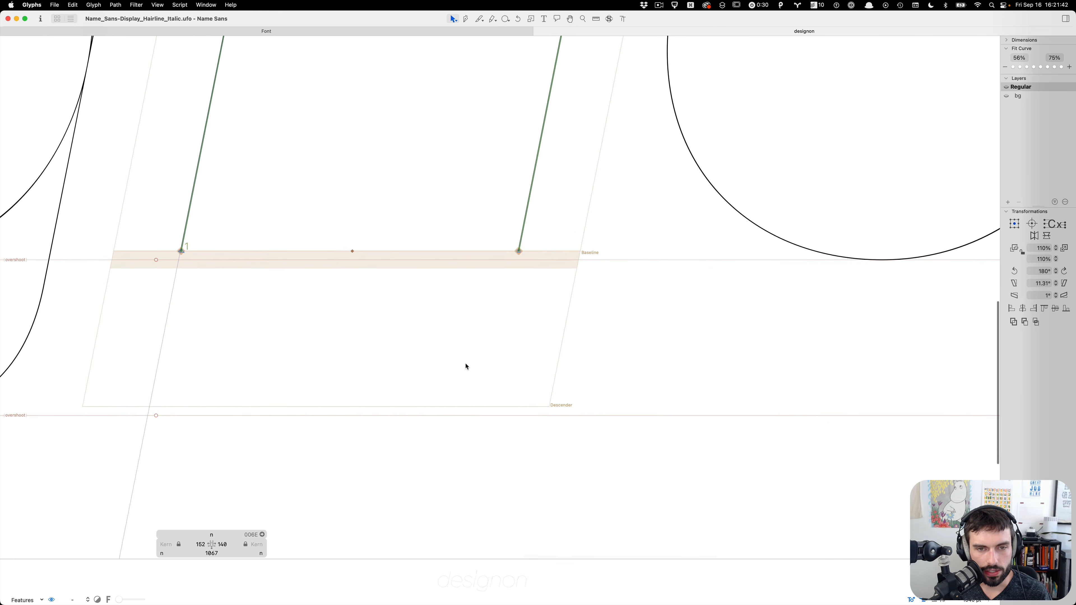
{"action": "scroll", "coordinate": [461, 361], "scroll_direction": "down", "scroll_amount": 8}
{"action": "scroll", "coordinate": [444, 291], "scroll_direction": "up", "scroll_amount": 2}
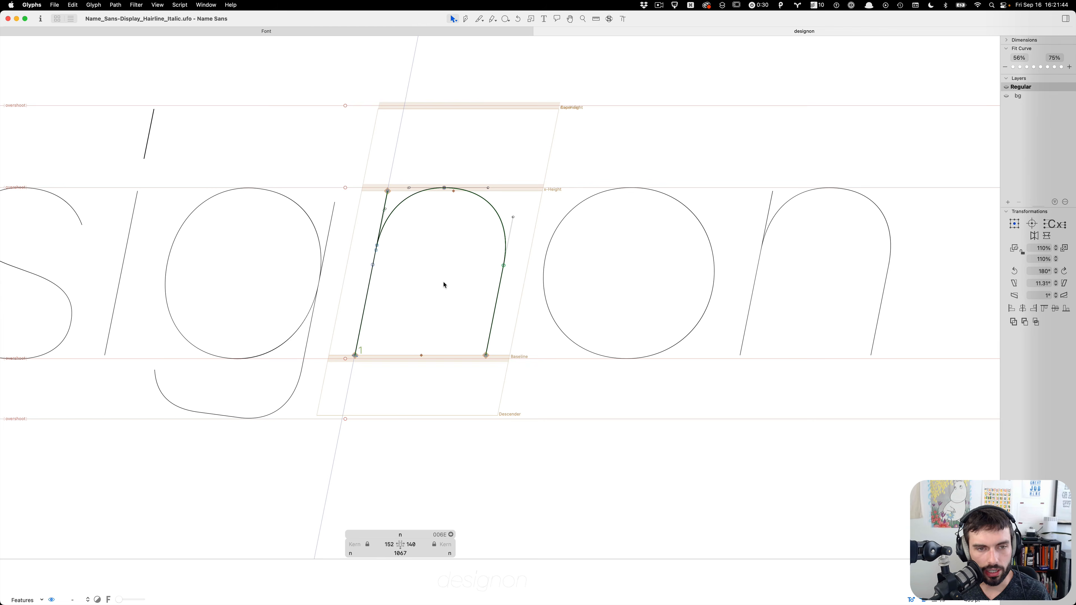
View the sample text without nodes, then open the final n for editing and inspect its left stem's foot close up
{"action": "key", "text": "t"}
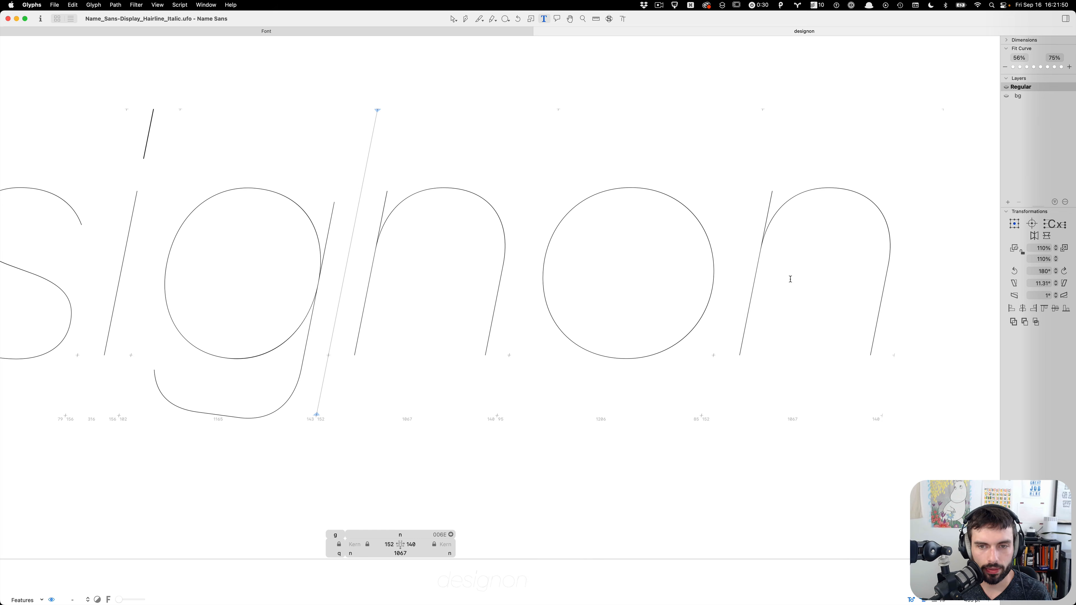
{"action": "scroll", "coordinate": [790, 279], "scroll_direction": "up", "scroll_amount": 5}
{"action": "double_click", "coordinate": [681, 353]}
{"action": "scroll", "coordinate": [579, 473], "scroll_direction": "up", "scroll_amount": 6}
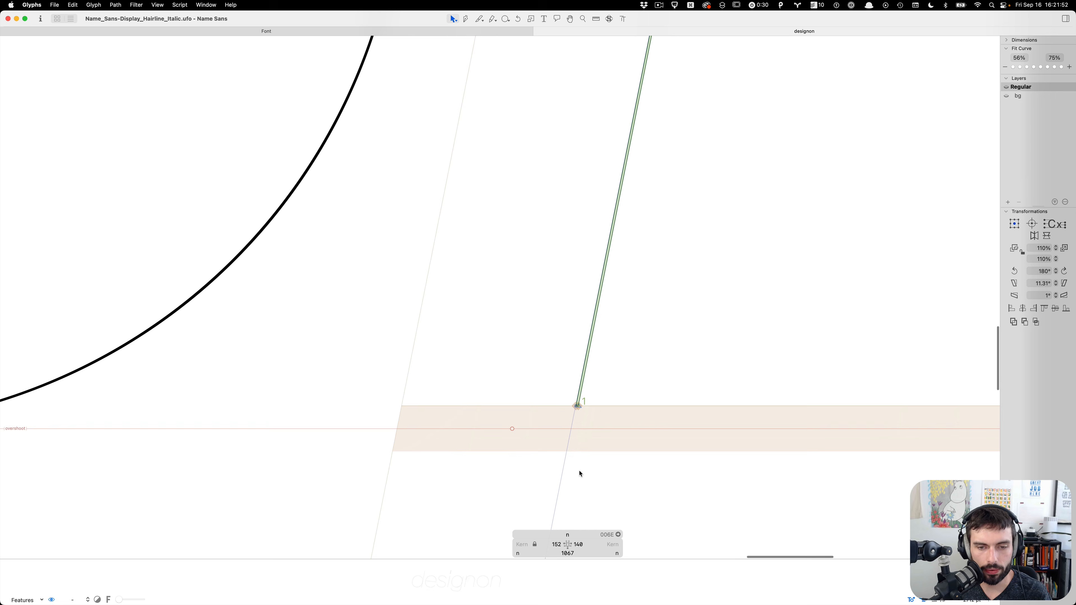
Inspect the foot of the last n's stem up close and check the letter as plain text among its neighbours
{"action": "scroll", "coordinate": [580, 473], "scroll_direction": "up", "scroll_amount": 3}
{"action": "left_click_drag", "start_coordinate": [649, 305], "coordinate": [400, 422]}
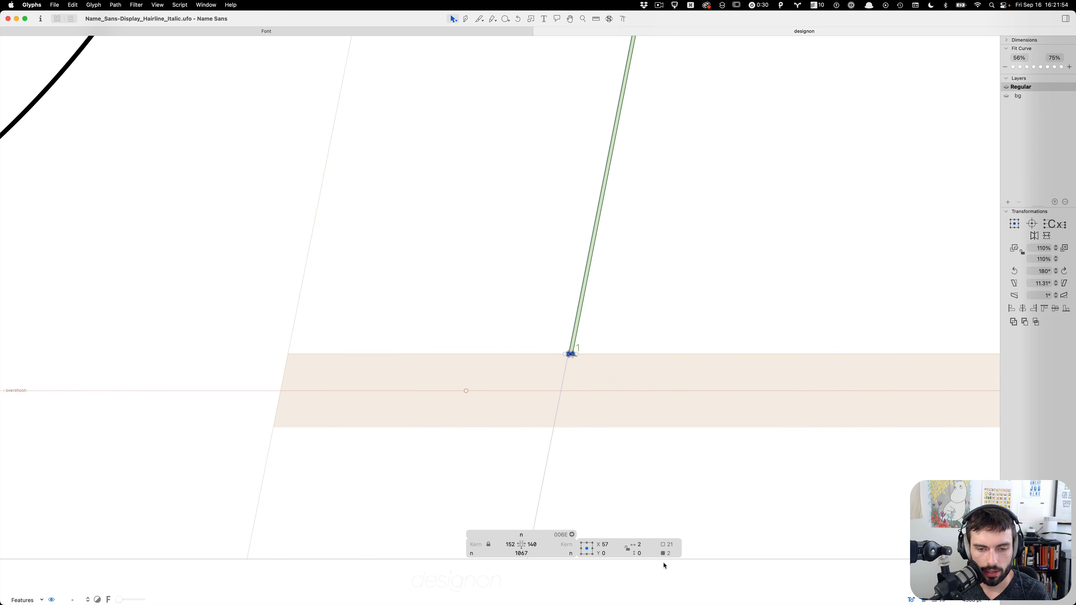
{"action": "scroll", "coordinate": [449, 301], "scroll_direction": "down", "scroll_amount": 6}
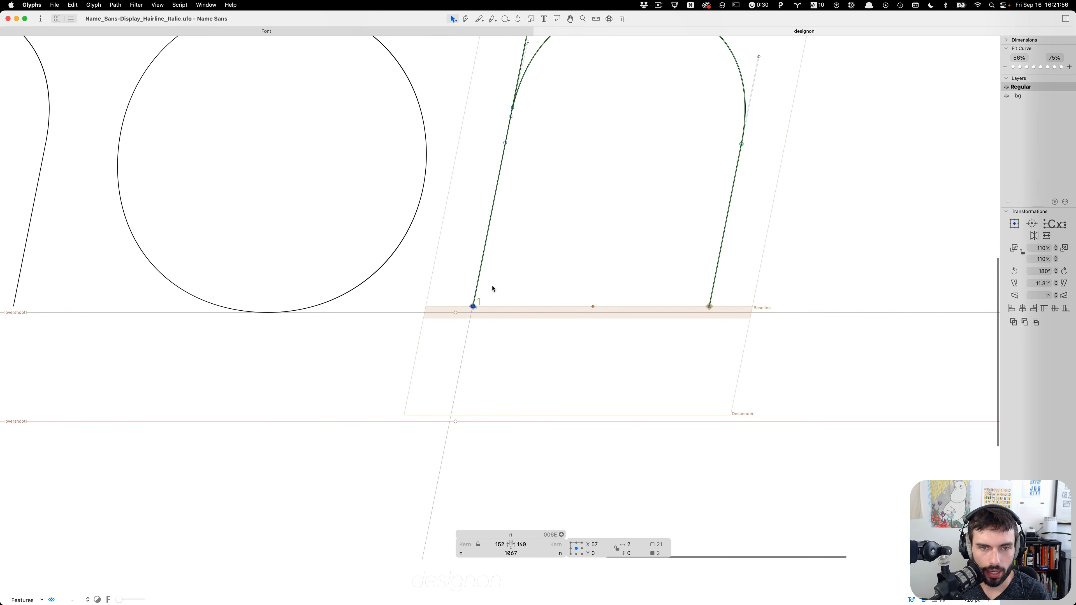
{"action": "left_click", "coordinate": [560, 249]}
{"action": "key", "text": "t"}
{"action": "scroll", "coordinate": [559, 250], "scroll_direction": "up", "scroll_amount": 4}
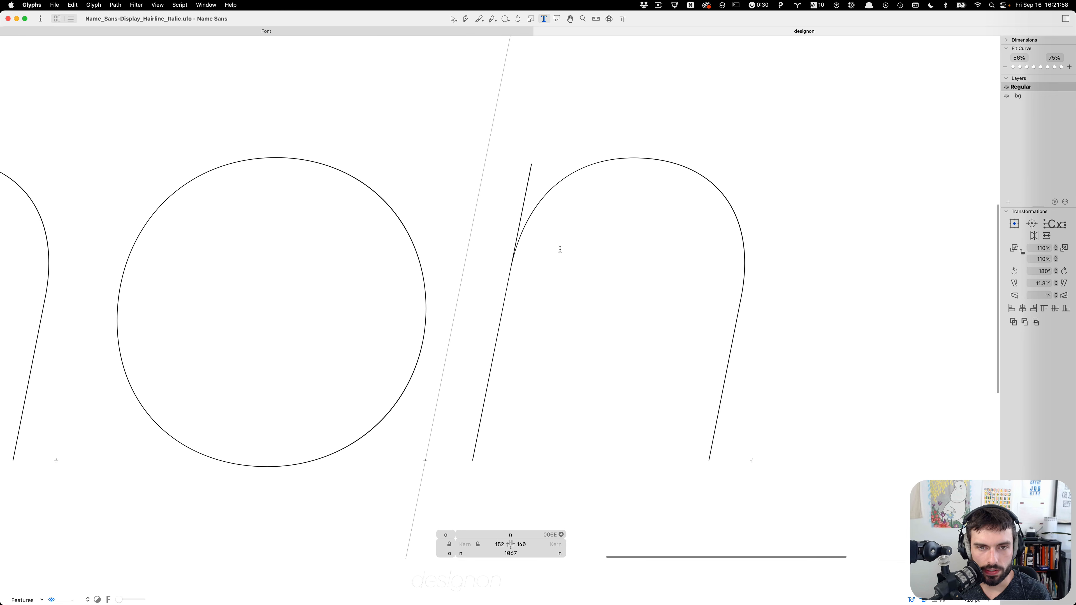
{"action": "scroll", "coordinate": [624, 262], "scroll_direction": "down", "scroll_amount": 3}
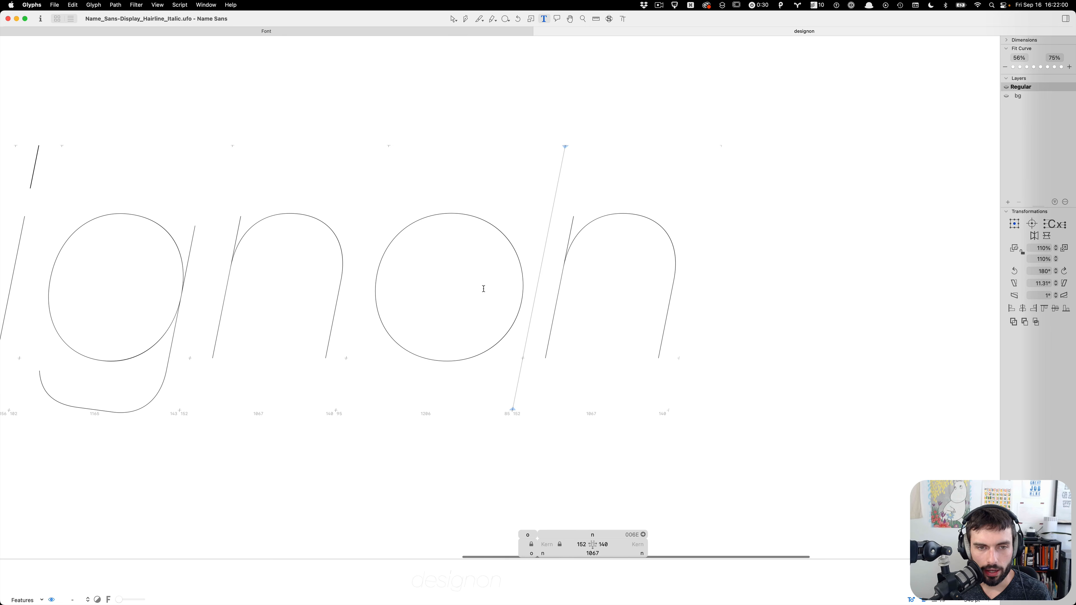
Nudge the upper-left curve handles of the o slightly to the left and preview the word without outlines
{"action": "scroll", "coordinate": [411, 274], "scroll_direction": "up", "scroll_amount": 3}
{"action": "double_click", "coordinate": [412, 274]}
{"action": "scroll", "coordinate": [411, 275], "scroll_direction": "up", "scroll_amount": 2}
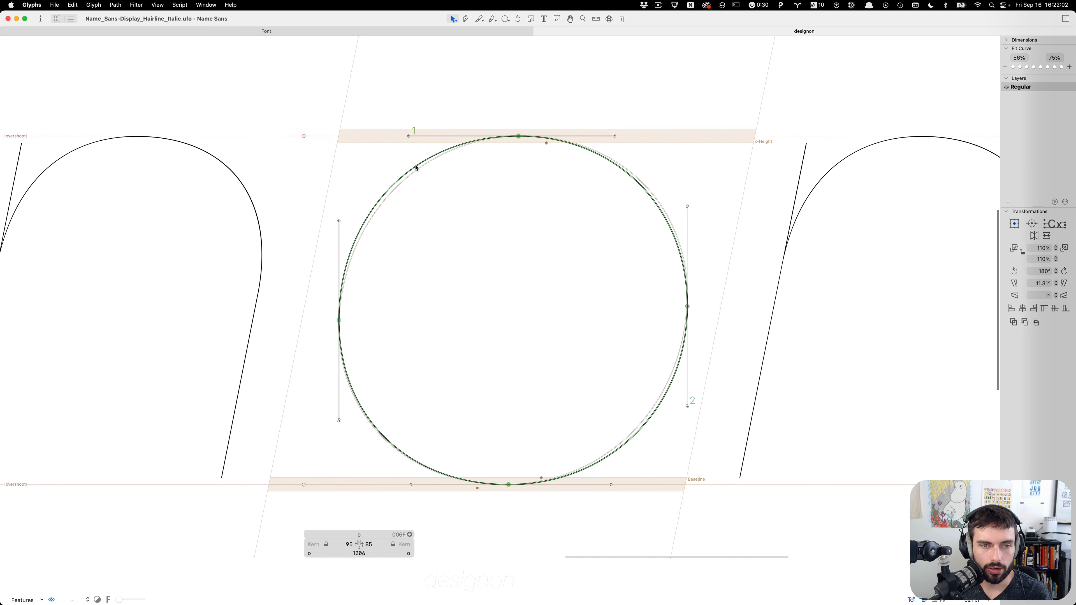
{"action": "left_click_drag", "start_coordinate": [419, 112], "coordinate": [390, 143]}
{"action": "key", "text": "Left"}
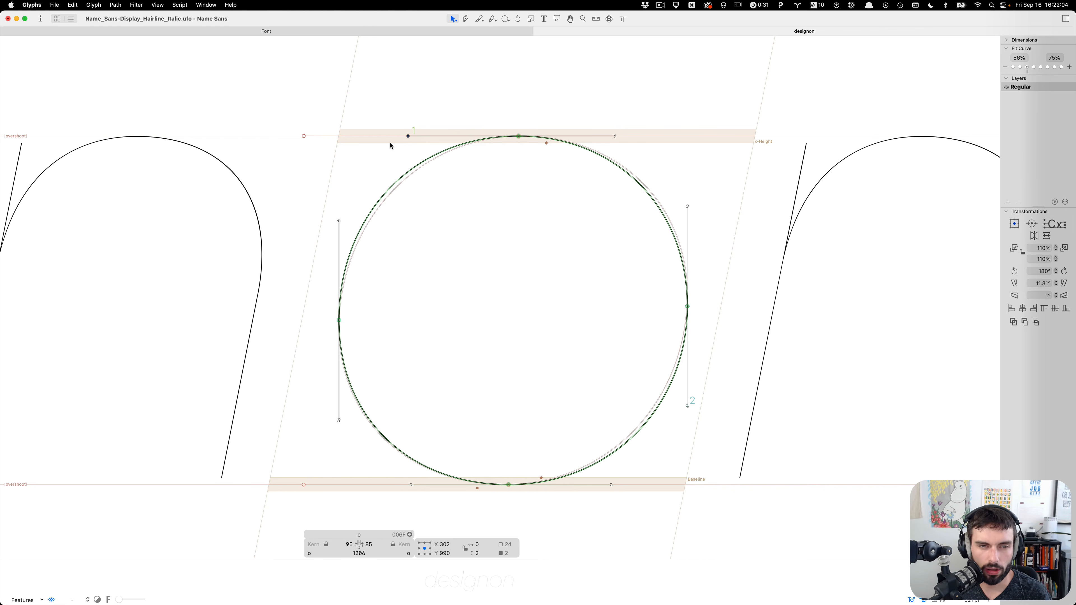
{"action": "key", "text": "t"}
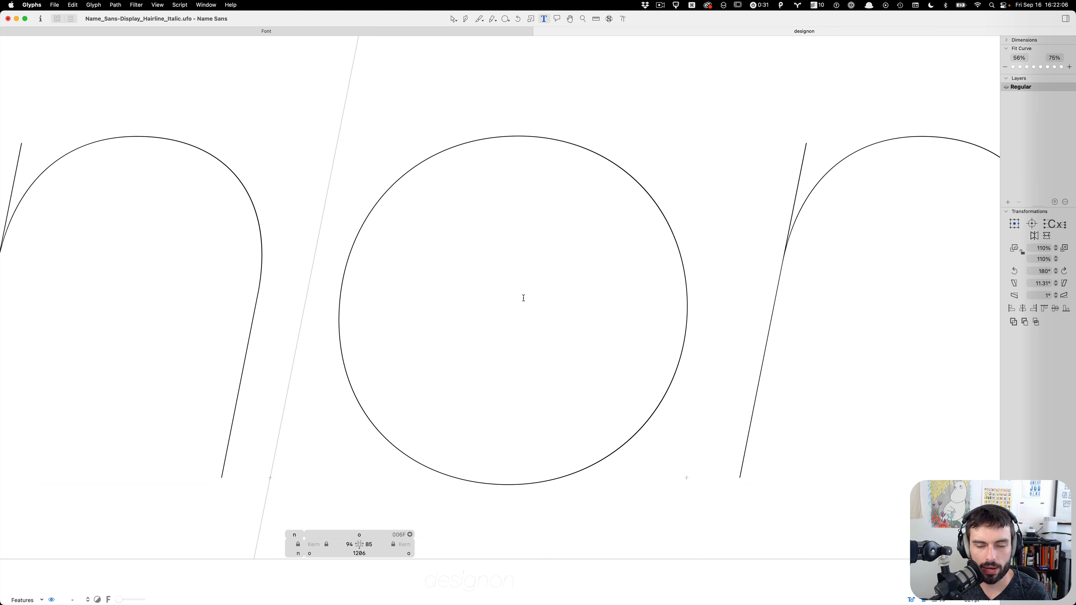
{"action": "scroll", "coordinate": [524, 298], "scroll_direction": "down", "scroll_amount": 3}
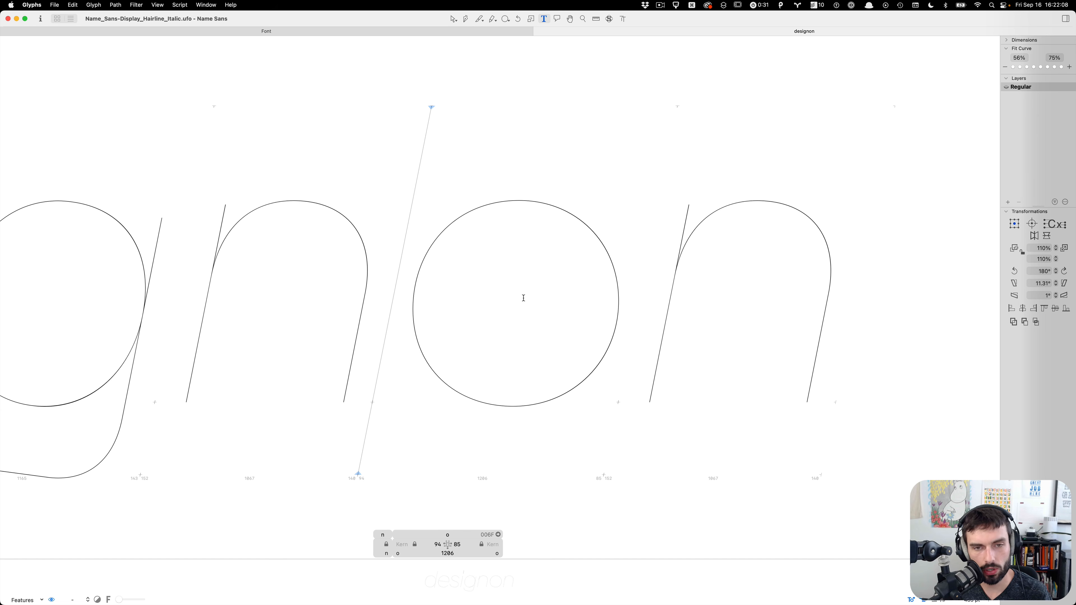
Try a thicker stem on the last n by moving its outer left edge 30 units left
{"action": "double_click", "coordinate": [718, 377]}
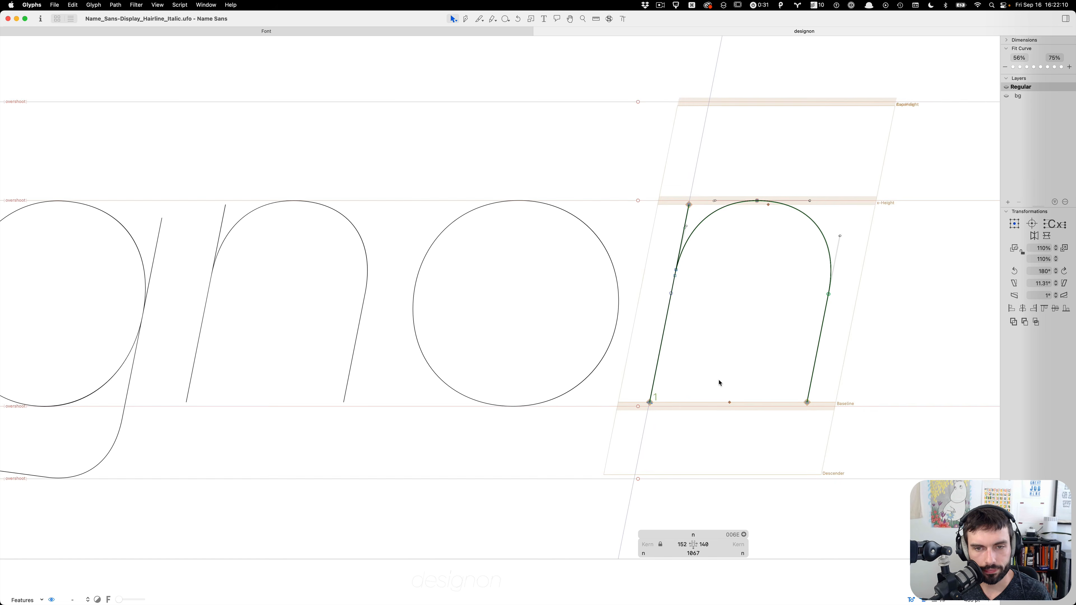
{"action": "scroll", "coordinate": [718, 377], "scroll_direction": "up", "scroll_amount": 3}
{"action": "left_click", "coordinate": [564, 333]}
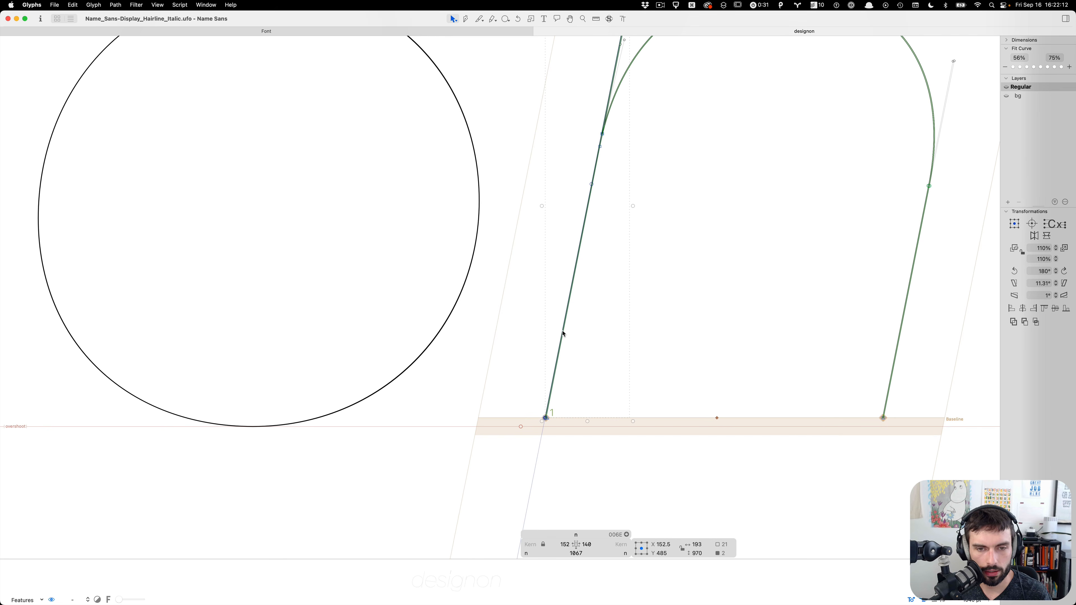
{"action": "scroll", "coordinate": [567, 344], "scroll_direction": "up", "scroll_amount": 5}
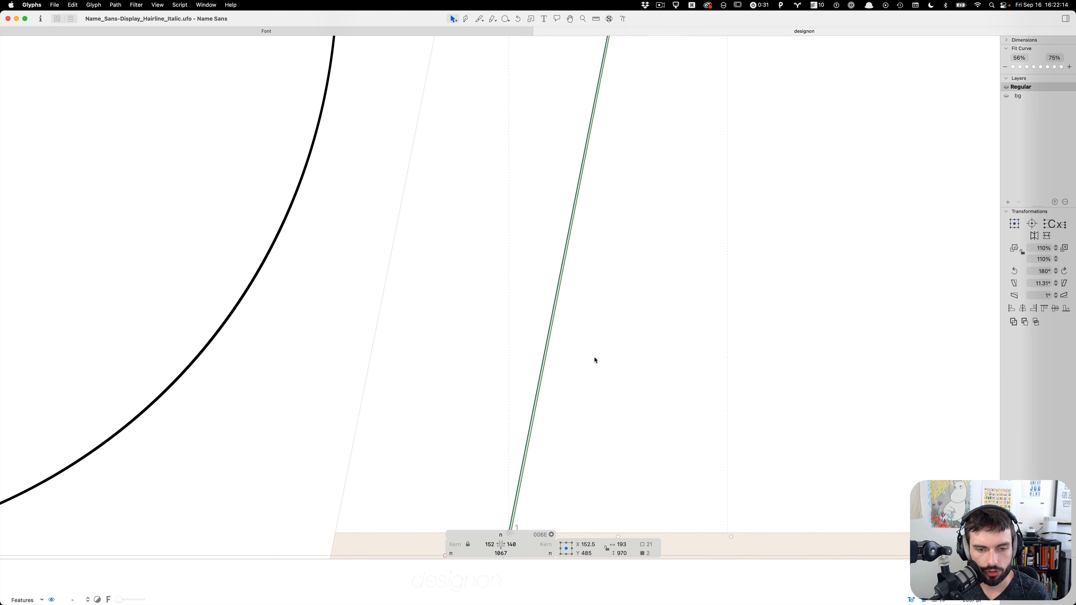
{"action": "scroll", "coordinate": [592, 360], "scroll_direction": "down", "scroll_amount": 4}
{"action": "scroll", "coordinate": [594, 360], "scroll_direction": "down", "scroll_amount": 3}
{"action": "key", "text": "shift+Left"}
{"action": "key", "text": "shift+Left"}
{"action": "key", "text": "shift+Left"}
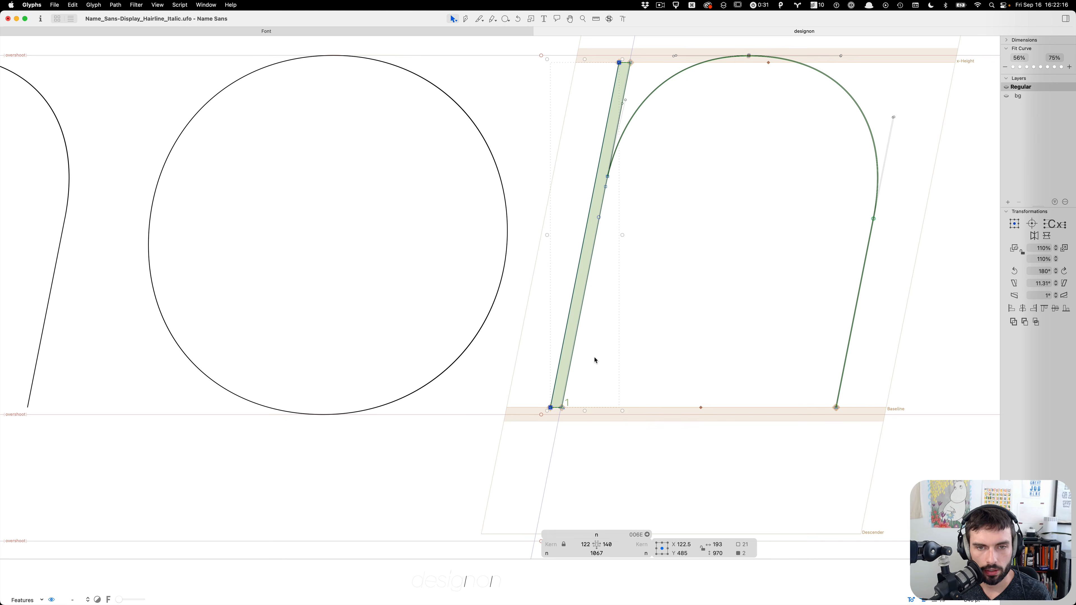
{"action": "key", "text": "t"}
{"action": "scroll", "coordinate": [683, 331], "scroll_direction": "down", "scroll_amount": 3}
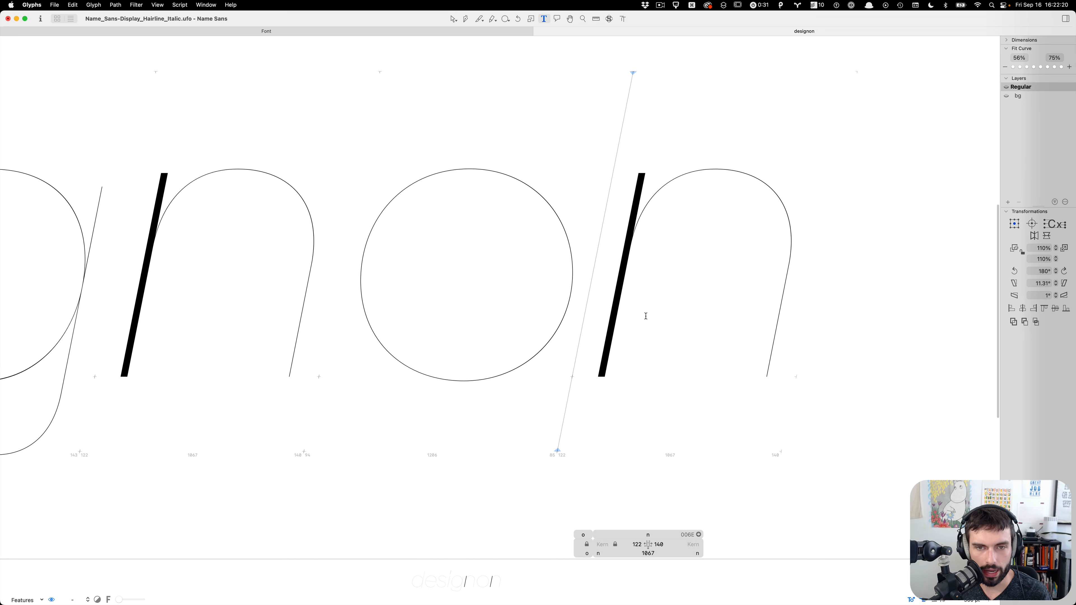
Undo the moves of the n's outer stem edge and compare the restored letter with its neighbours
{"action": "key", "text": "Escape"}
{"action": "key", "text": "shift+Right"}
{"action": "key", "text": "shift+Right"}
{"action": "key", "text": "shift+Right"}
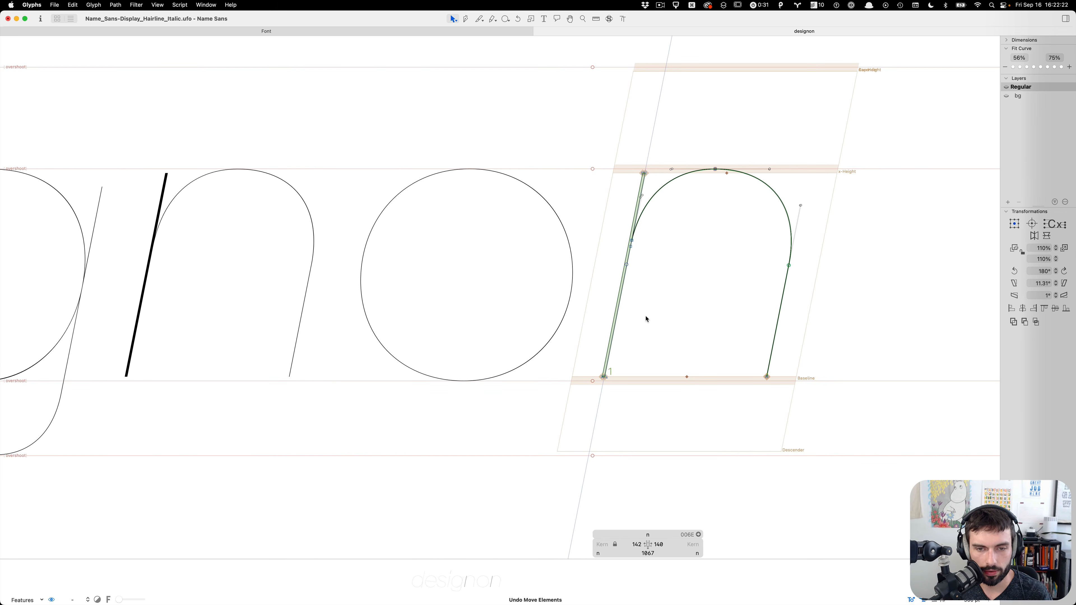
{"action": "key", "text": "t"}
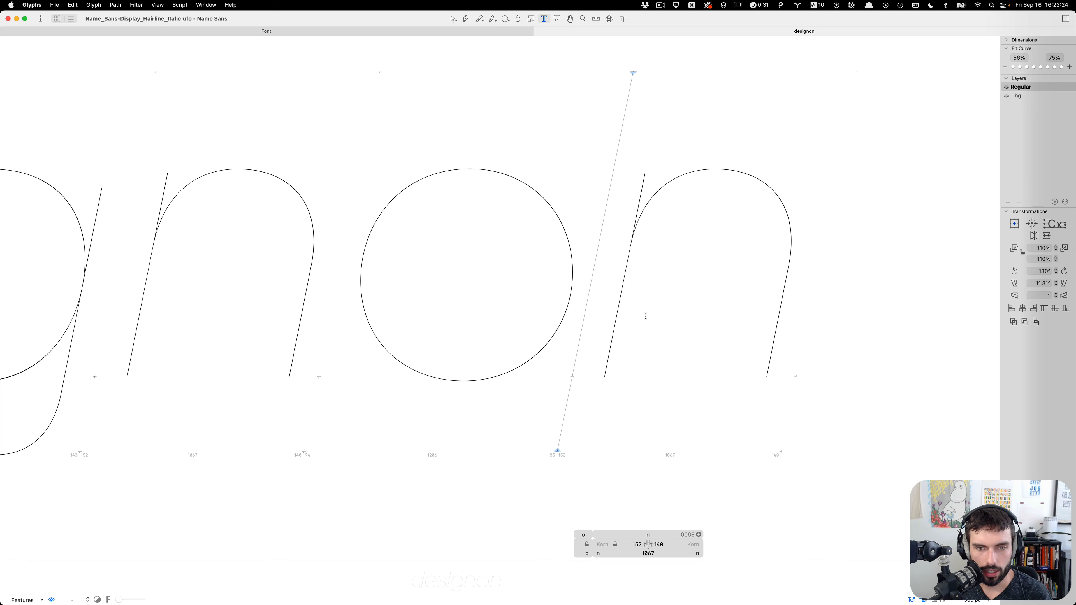
{"action": "scroll", "coordinate": [646, 316], "scroll_direction": "down", "scroll_amount": 3}
{"action": "scroll", "coordinate": [652, 305], "scroll_direction": "up", "scroll_amount": 3}
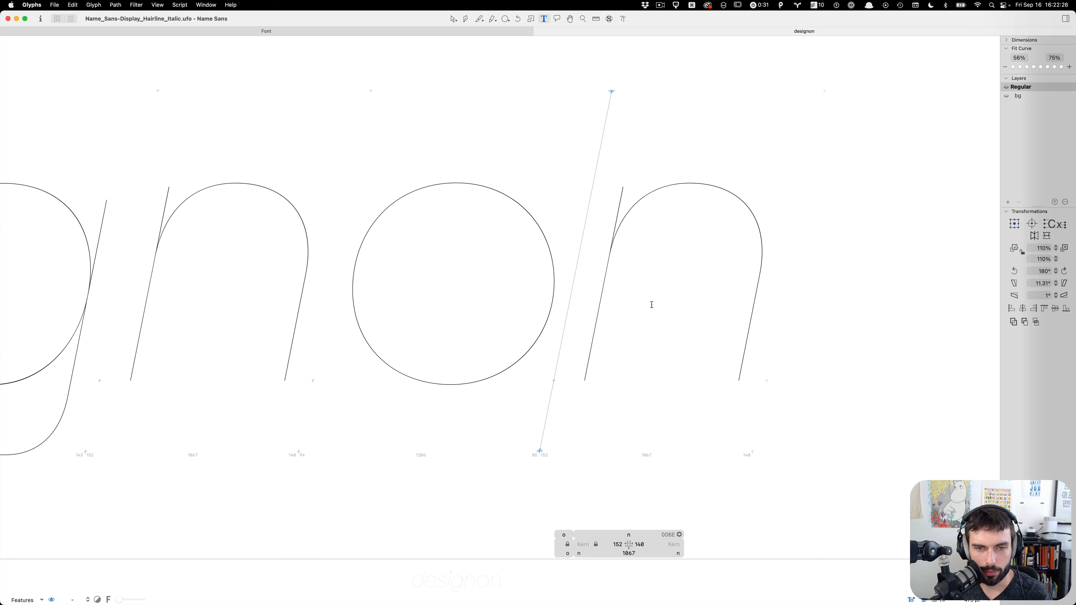
Examine the nodes where the last n's arch branches out of its stem
{"action": "key", "text": "Escape"}
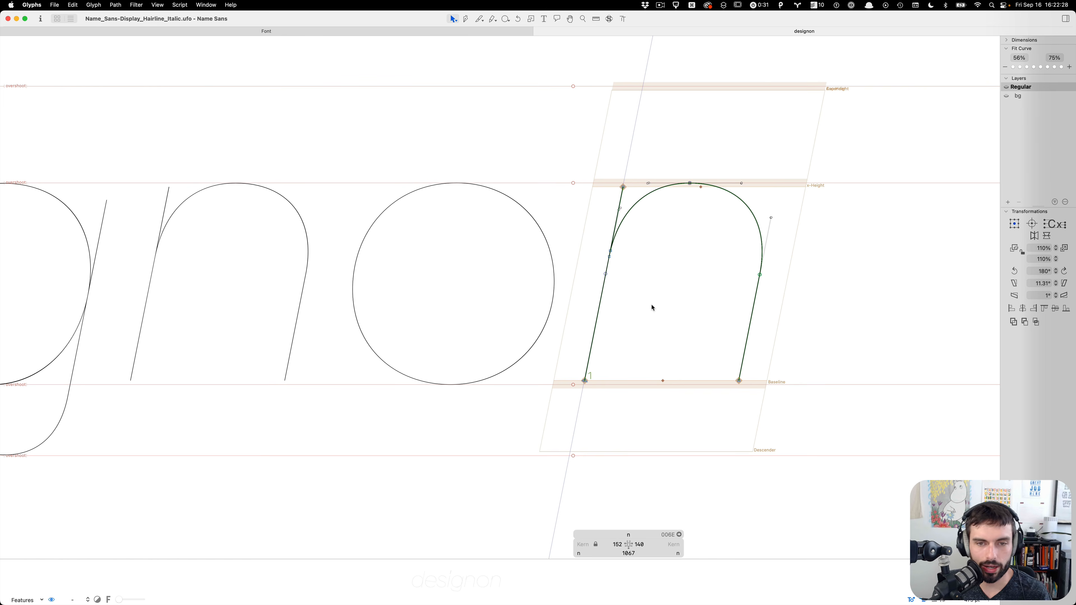
{"action": "scroll", "coordinate": [617, 307], "scroll_direction": "up", "scroll_amount": 5}
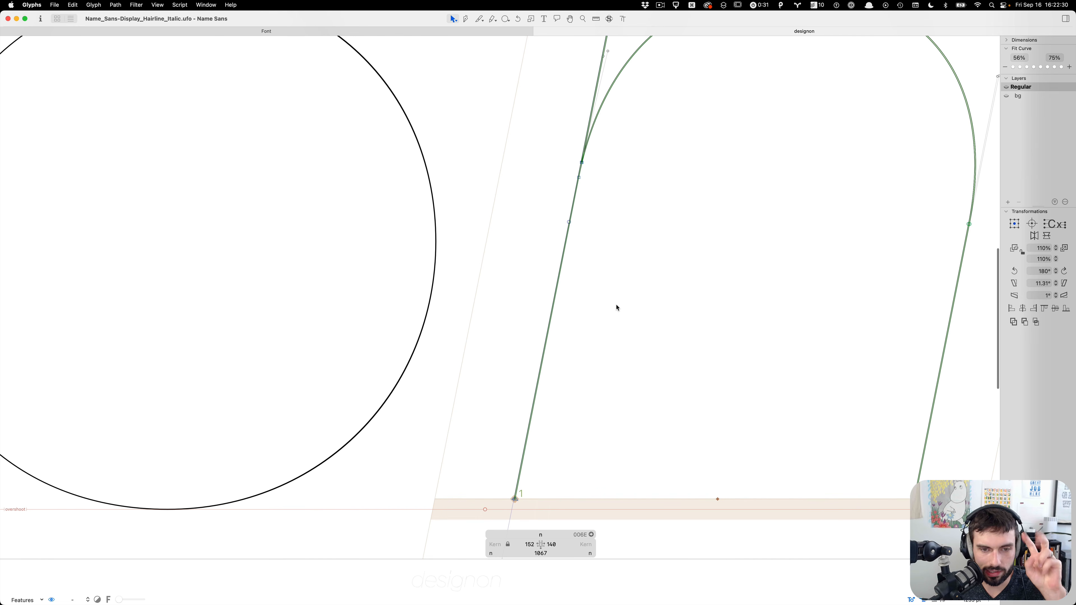
{"action": "scroll", "coordinate": [580, 121], "scroll_direction": "up", "scroll_amount": 5}
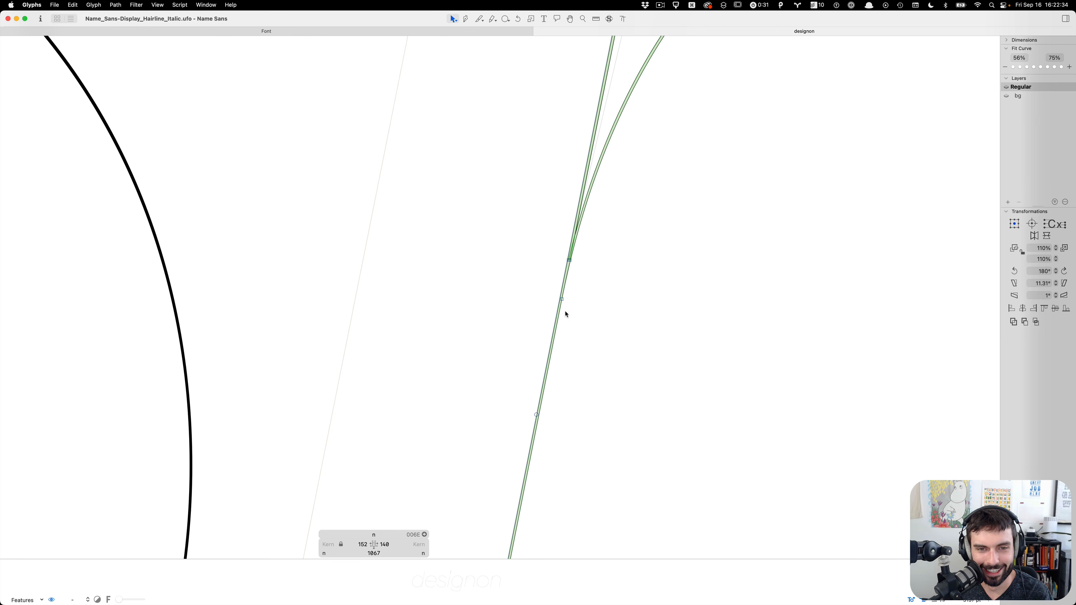
{"action": "left_click", "coordinate": [562, 299]}
{"action": "left_click", "coordinate": [466, 365]}
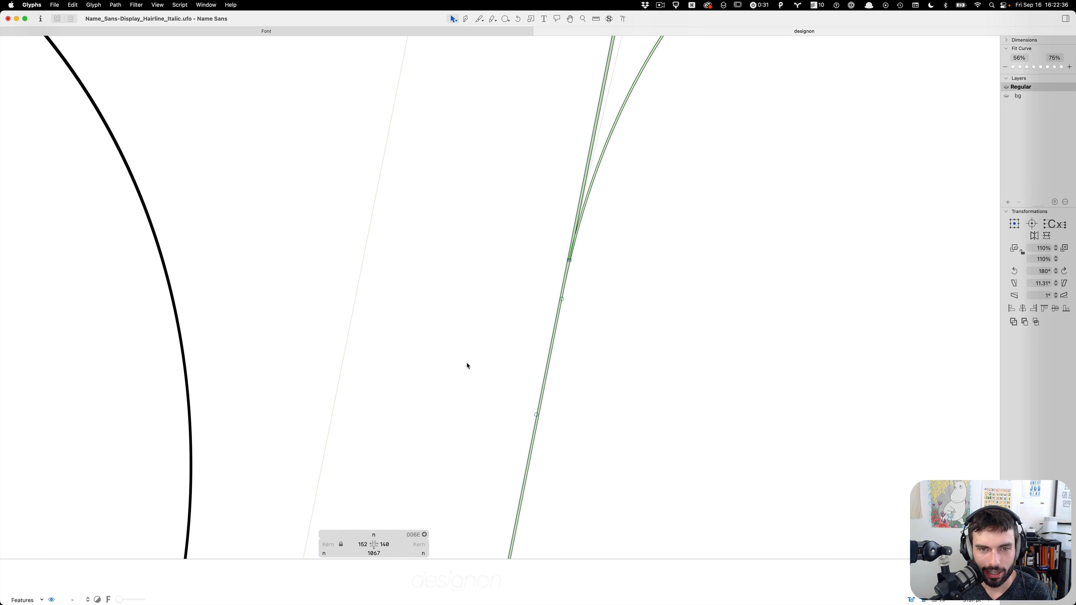
{"action": "scroll", "coordinate": [464, 365], "scroll_direction": "down", "scroll_amount": 5}
{"action": "scroll", "coordinate": [462, 363], "scroll_direction": "right", "scroll_amount": 2}
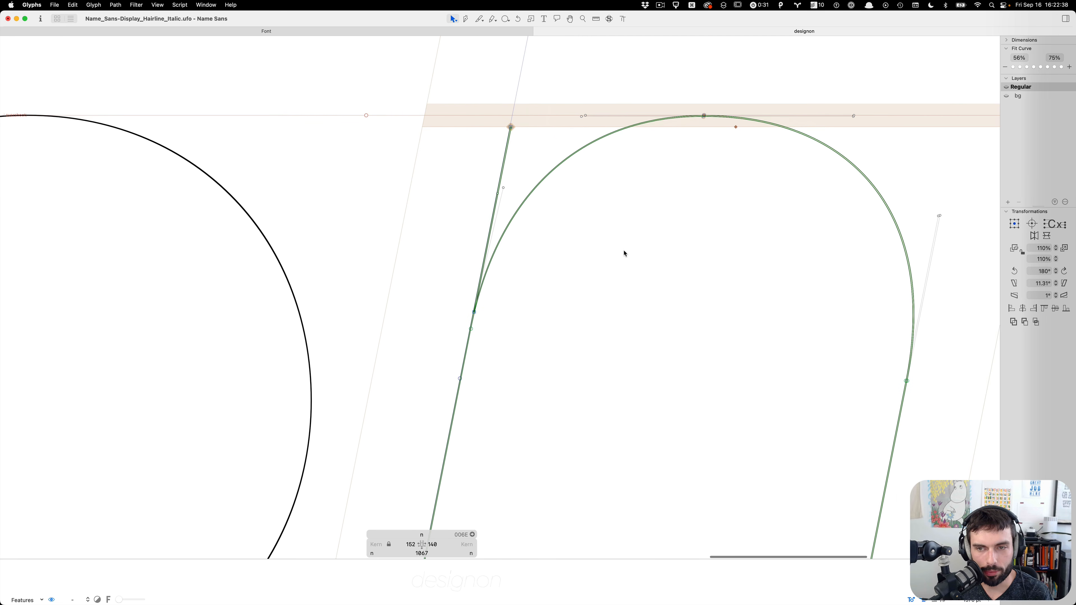
Examine the two nodes at the top of the n's arch, then view the letter without outlines
{"action": "scroll", "coordinate": [624, 252], "scroll_direction": "down", "scroll_amount": 3}
{"action": "scroll", "coordinate": [705, 126], "scroll_direction": "up", "scroll_amount": 5}
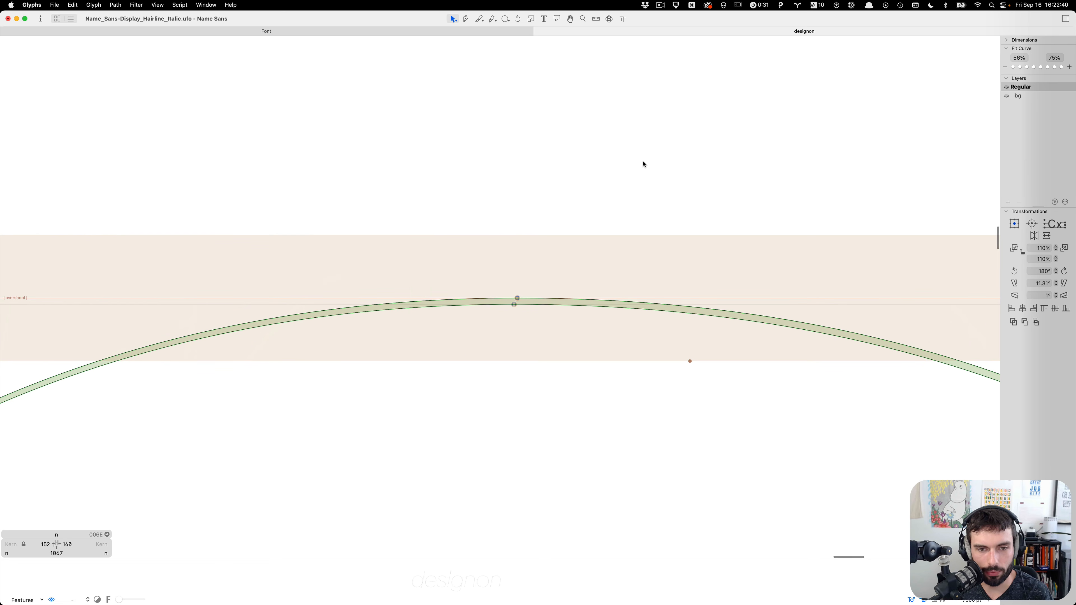
{"action": "left_click_drag", "start_coordinate": [607, 200], "coordinate": [367, 449]}
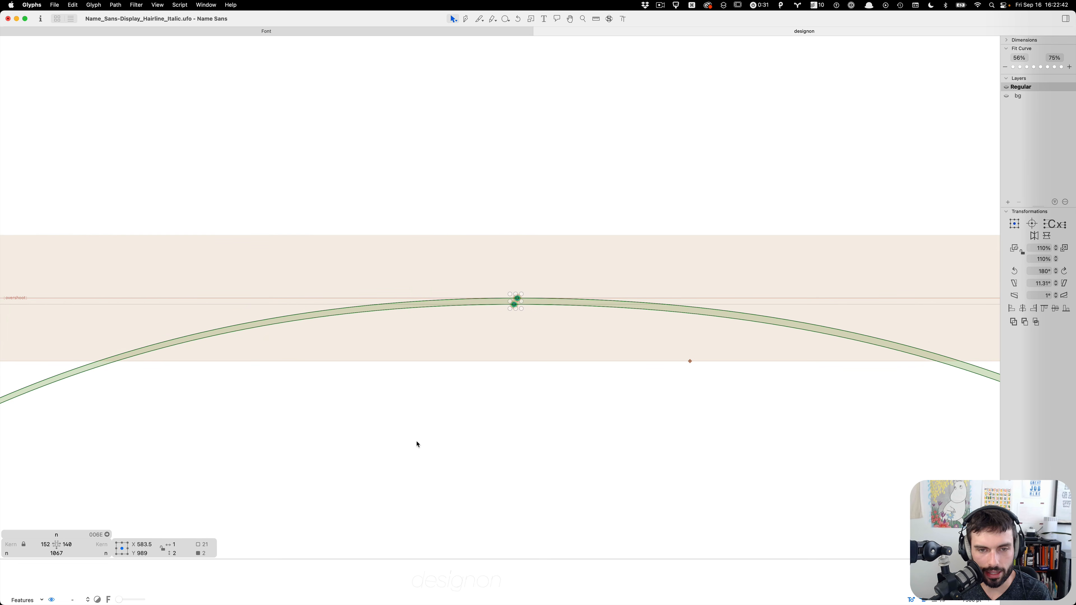
{"action": "left_click", "coordinate": [588, 403]}
{"action": "key", "text": "t"}
{"action": "scroll", "coordinate": [586, 405], "scroll_direction": "down", "scroll_amount": 5}
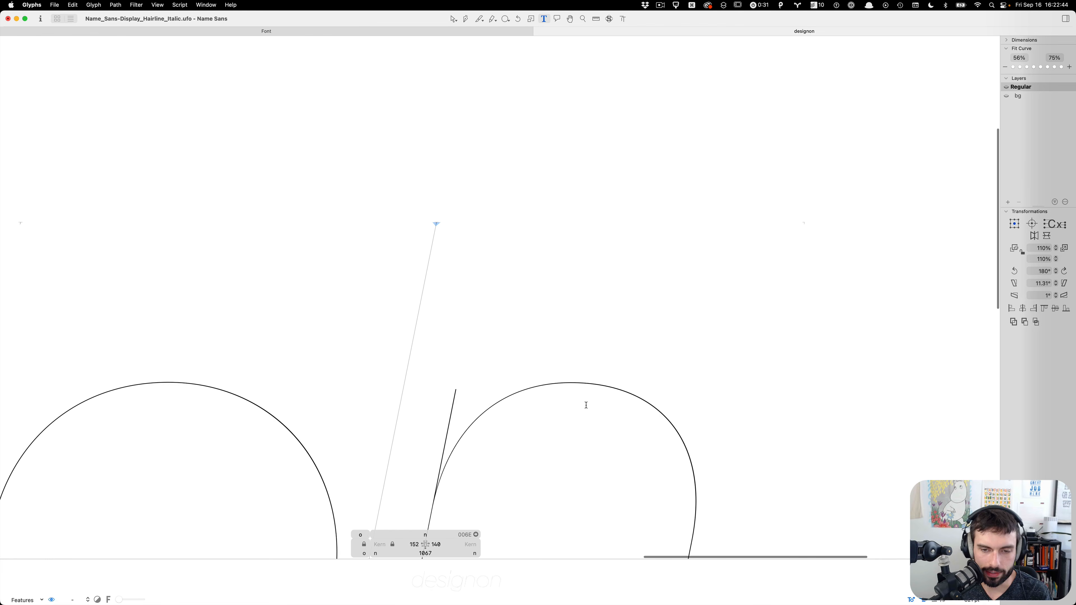
{"action": "scroll", "coordinate": [586, 405], "scroll_direction": "down", "scroll_amount": 5}
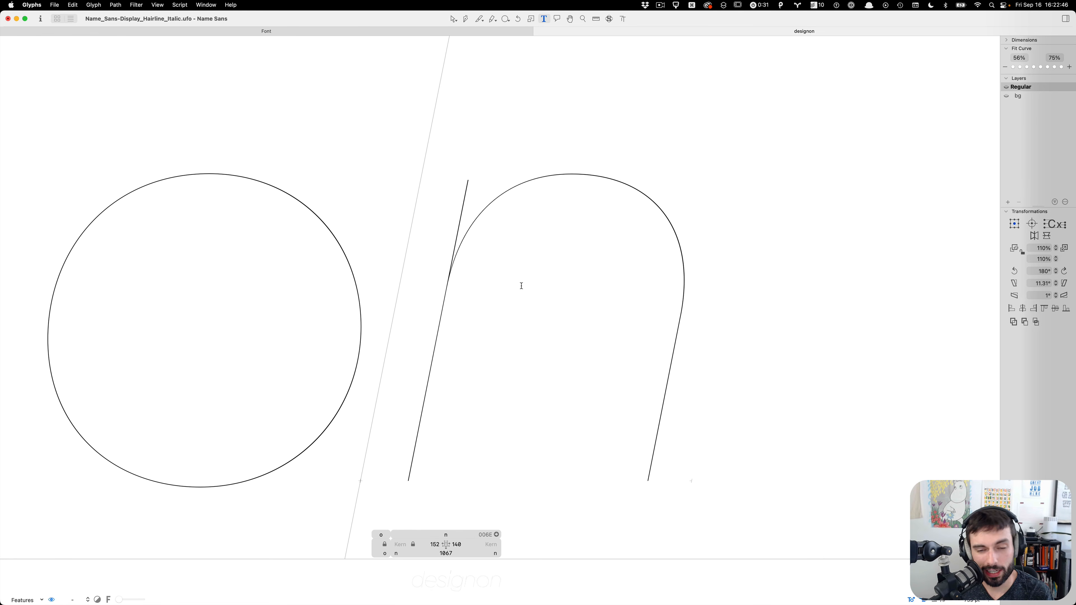
Shift the n's arch-top nodes and their left-hand handles 10 units left, then nudge them a few units back right and preview
{"action": "key", "text": "Escape"}
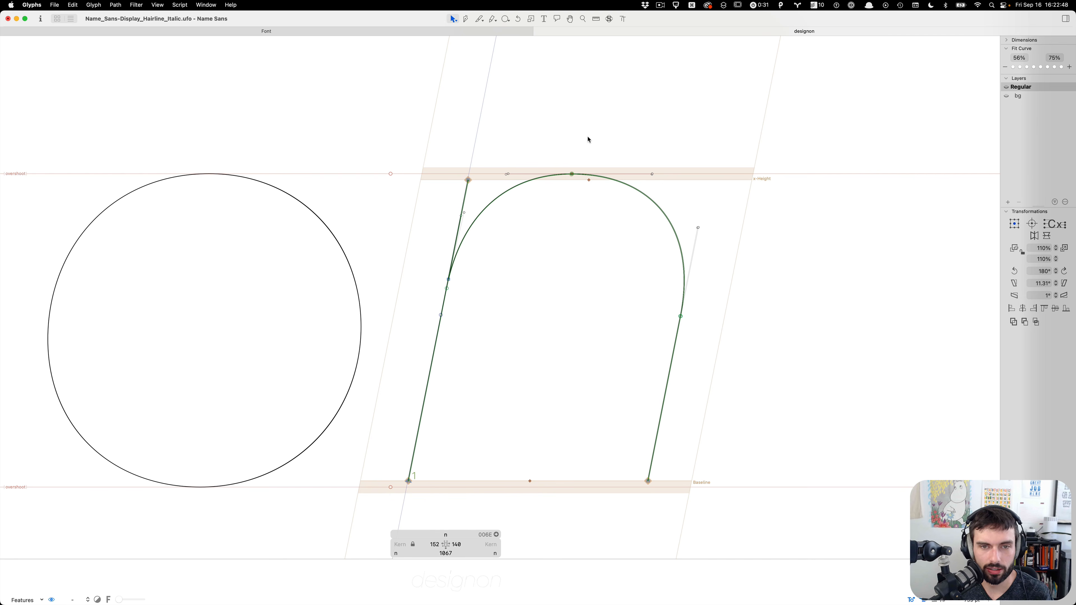
{"action": "left_click_drag", "start_coordinate": [587, 144], "coordinate": [504, 274]}
{"action": "key", "text": "shift+Left"}
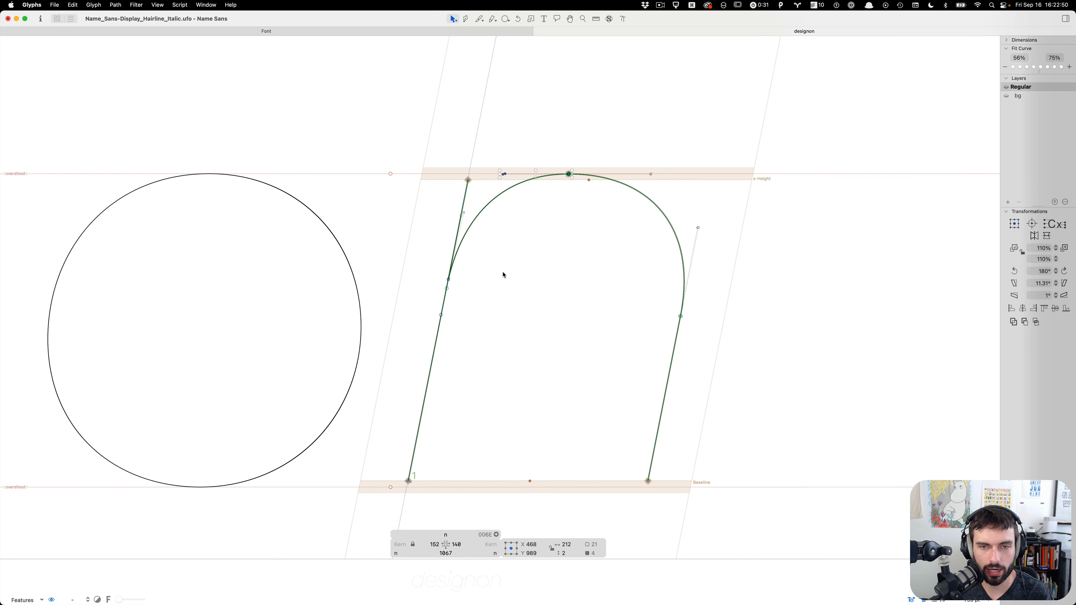
{"action": "key", "text": "Right"}
{"action": "key", "text": "Right"}
{"action": "key", "text": "Right"}
{"action": "key", "text": "Right"}
{"action": "key", "text": "t"}
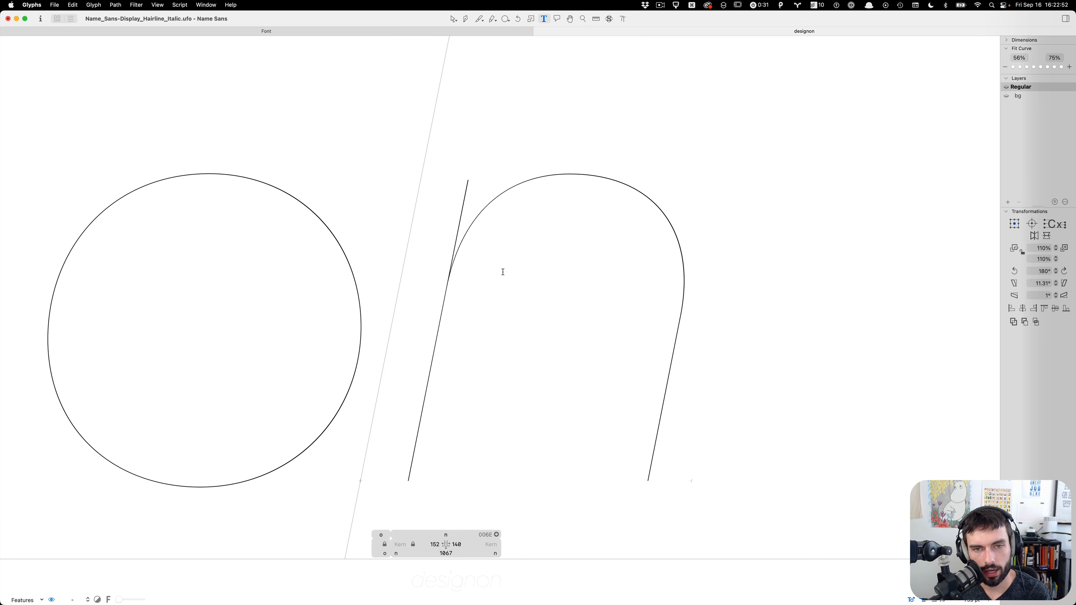
{"action": "scroll", "coordinate": [616, 272], "scroll_direction": "down", "scroll_amount": 3}
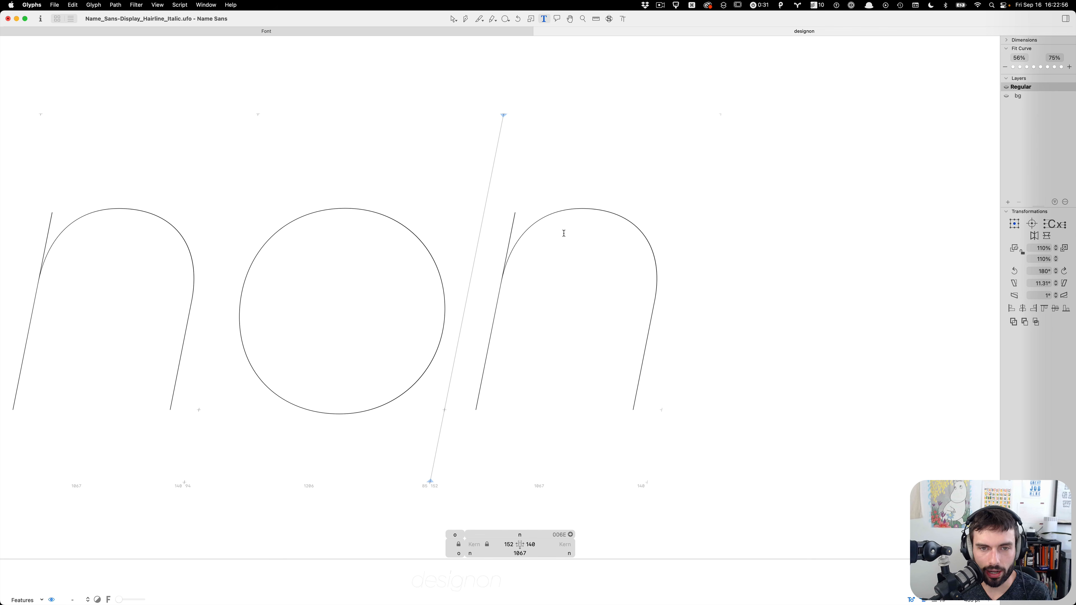
Inspect the upper node at the crown of the n's arch and preview the arch shape as plain text
{"action": "key", "text": "Escape"}
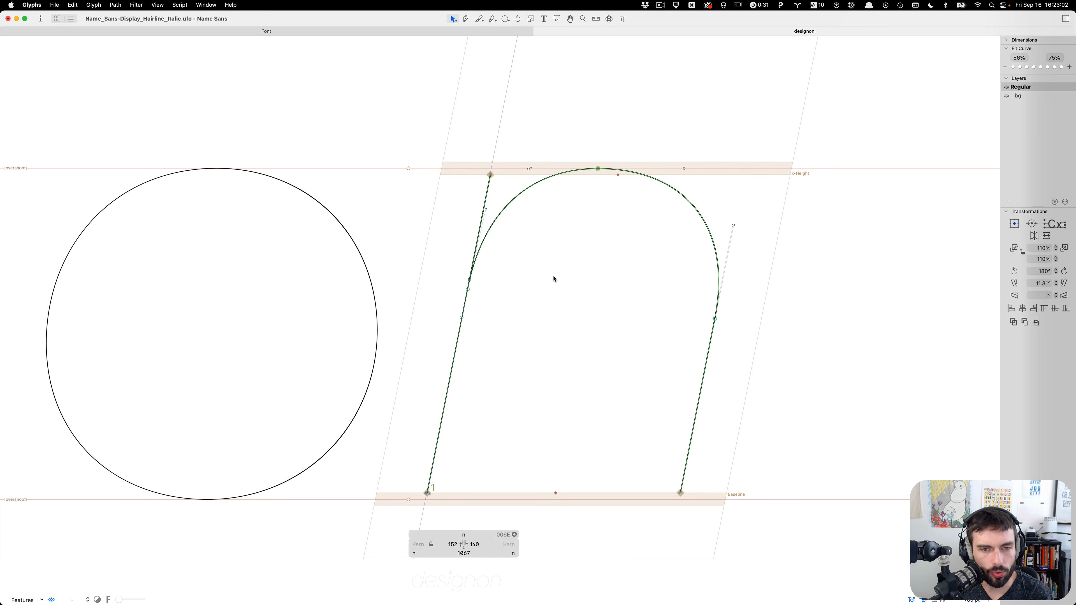
{"action": "scroll", "coordinate": [574, 207], "scroll_direction": "up", "scroll_amount": 5}
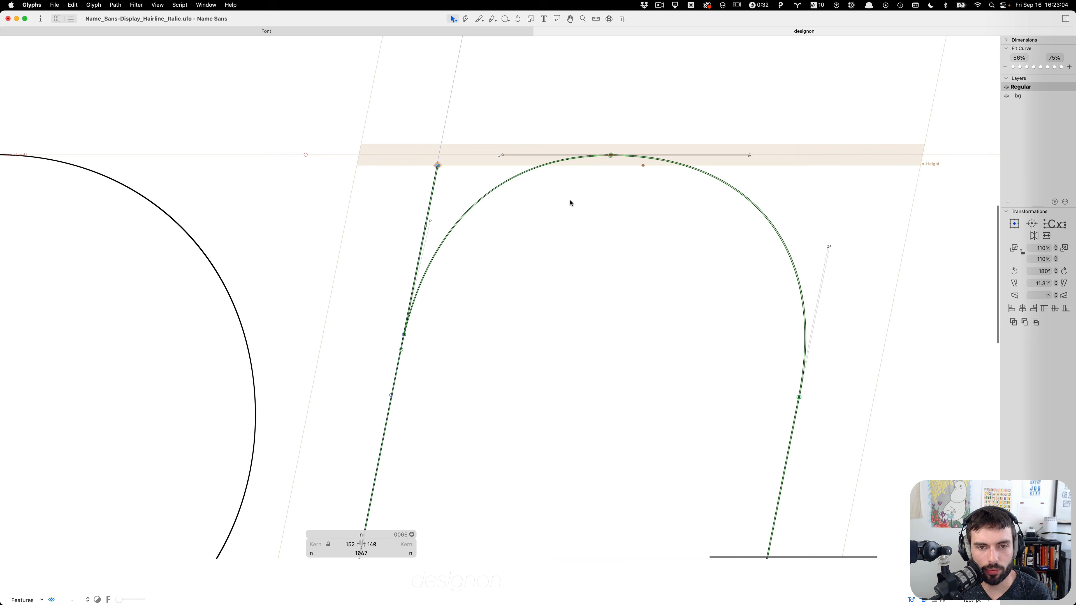
{"action": "key", "text": "t"}
{"action": "key", "text": "Escape"}
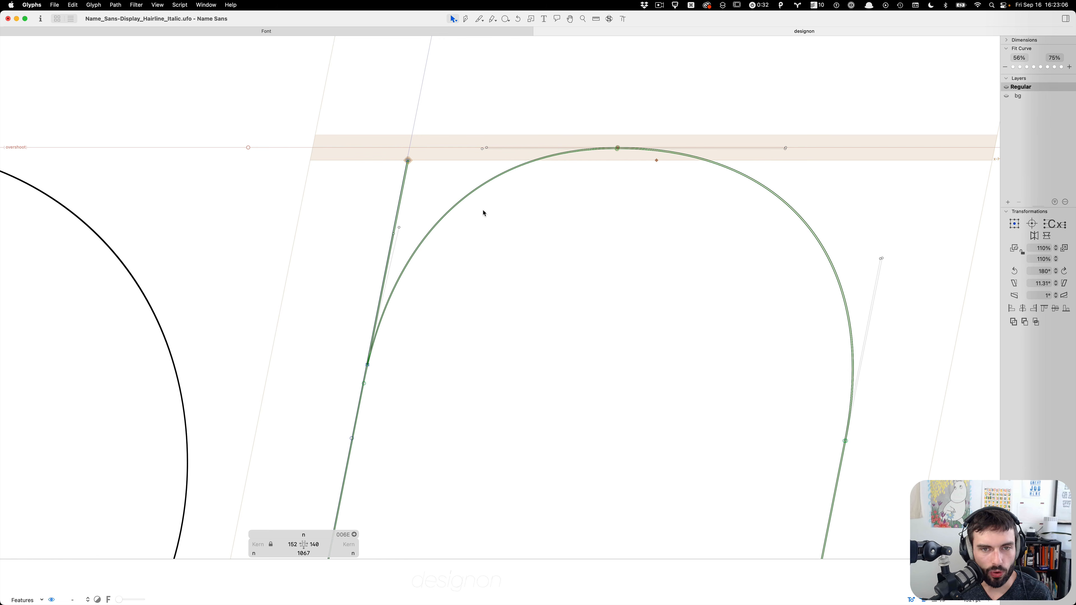
{"action": "scroll", "coordinate": [627, 152], "scroll_direction": "up", "scroll_amount": 4}
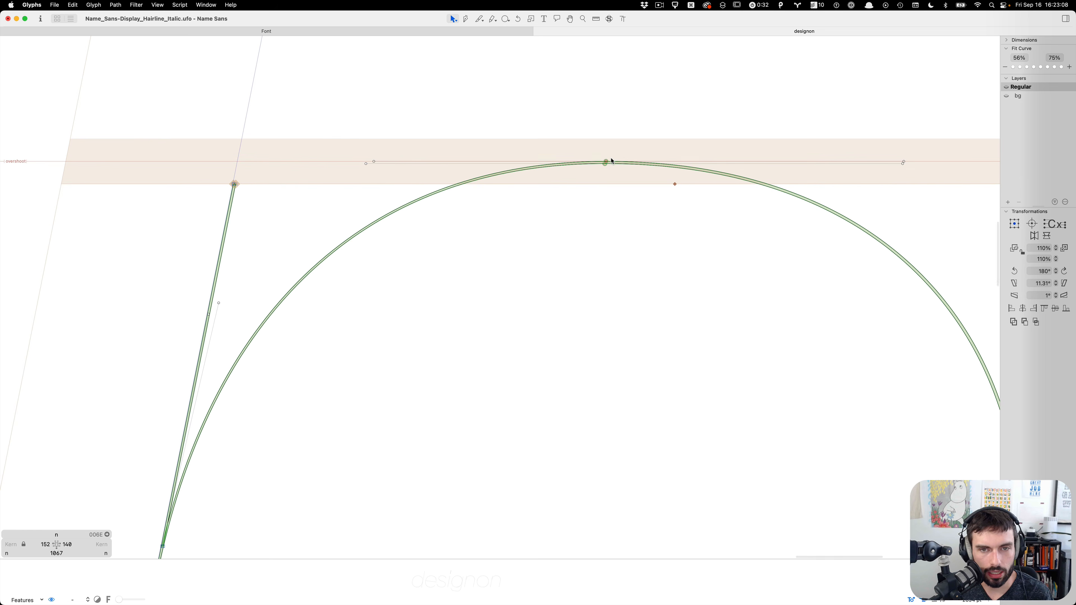
{"action": "left_click", "coordinate": [605, 162]}
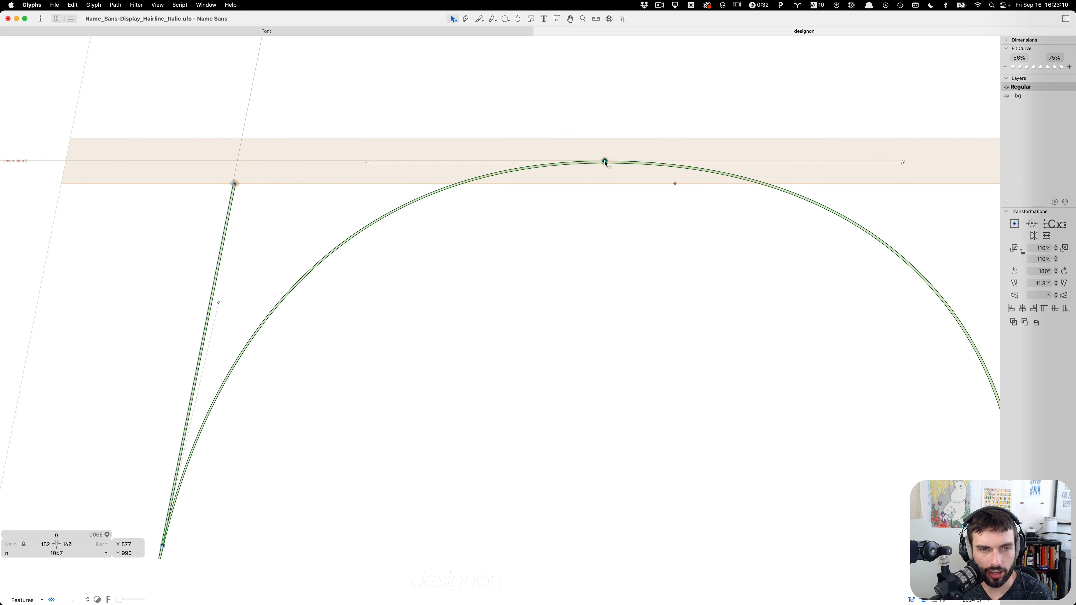
{"action": "key", "text": "t"}
{"action": "scroll", "coordinate": [610, 240], "scroll_direction": "down", "scroll_amount": 5}
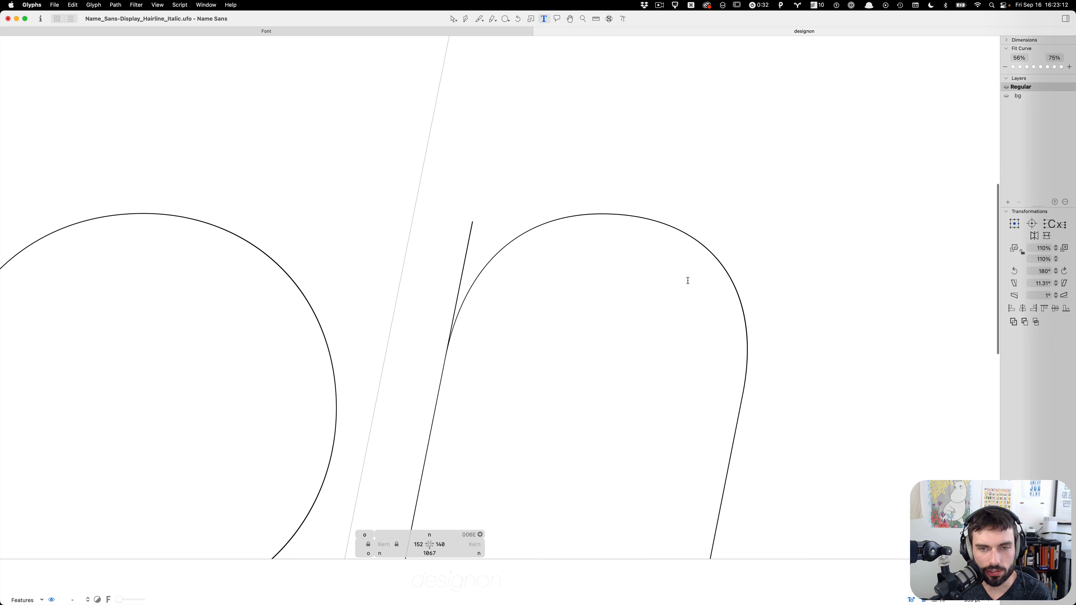
Examine the curves of the final n and the o in the test word, with and without the o's outline nodes
{"action": "scroll", "coordinate": [682, 307], "scroll_direction": "down", "scroll_amount": 5}
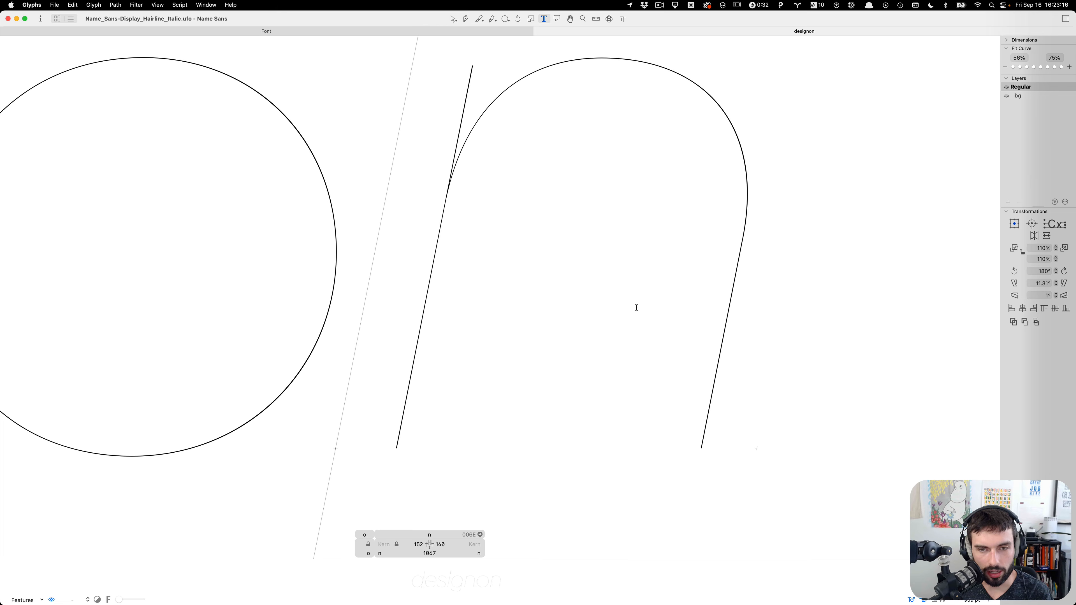
{"action": "scroll", "coordinate": [636, 308], "scroll_direction": "down", "scroll_amount": 3}
{"action": "scroll", "coordinate": [636, 308], "scroll_direction": "left", "scroll_amount": 3}
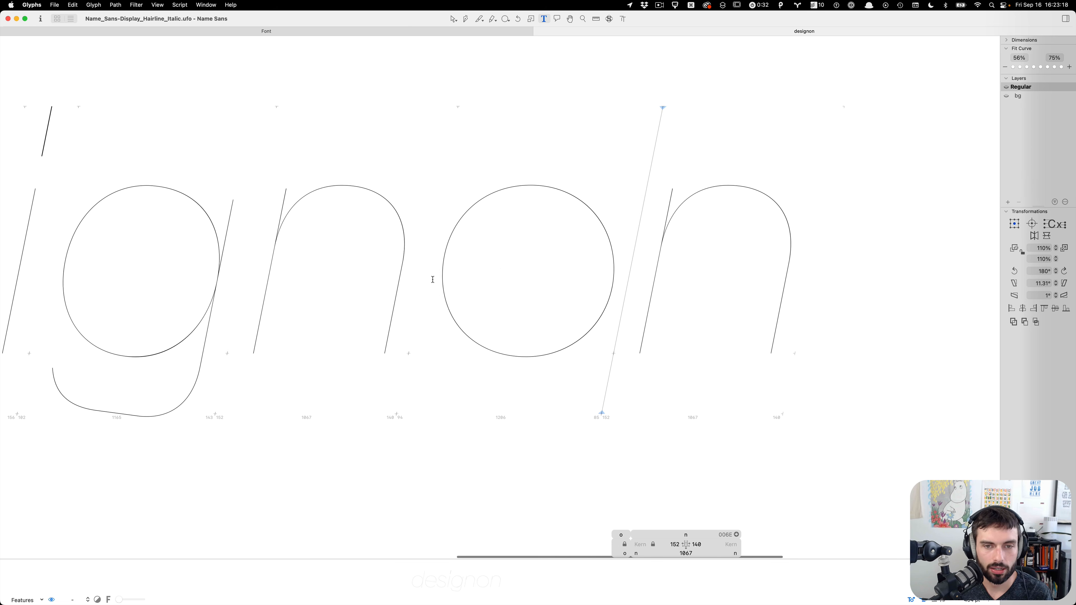
{"action": "scroll", "coordinate": [516, 272], "scroll_direction": "up", "scroll_amount": 3}
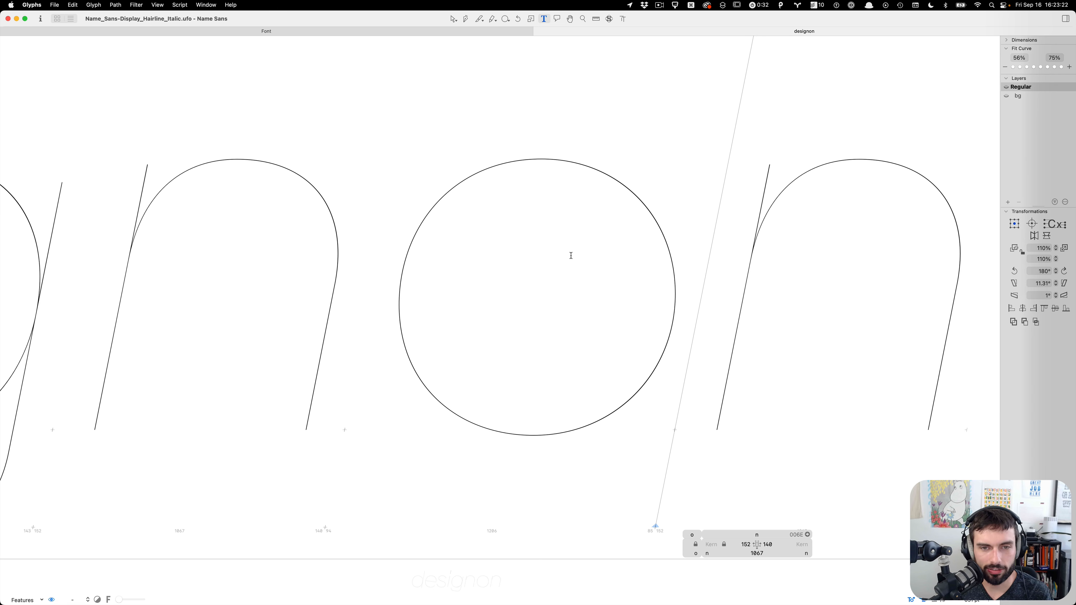
{"action": "key", "text": "Escape"}
{"action": "left_click_drag", "start_coordinate": [444, 370], "coordinate": [351, 427]}
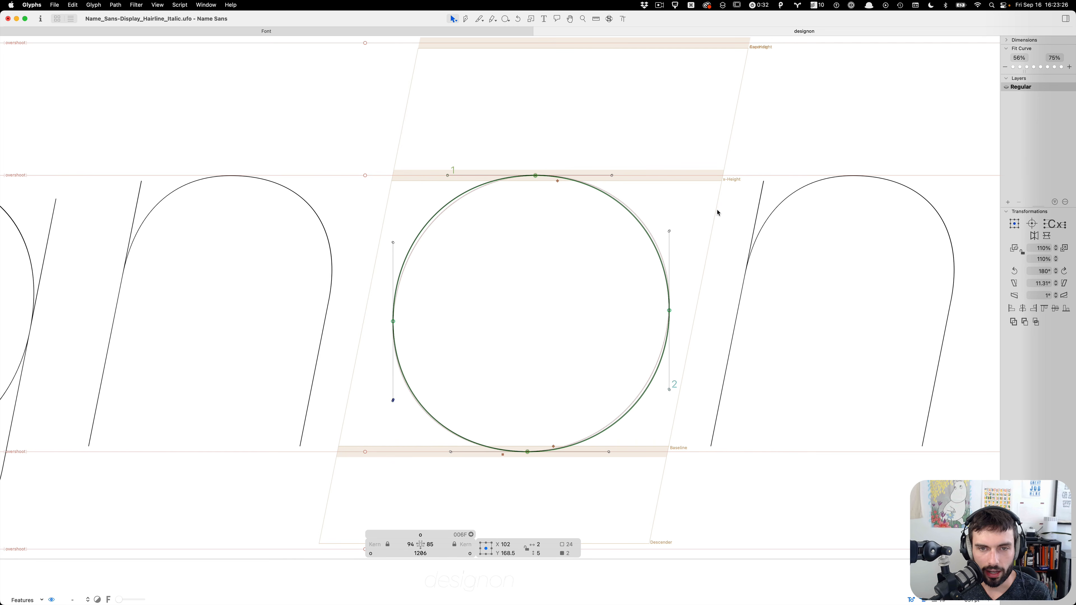
{"action": "left_click_drag", "start_coordinate": [716, 211], "coordinate": [611, 278]}
{"action": "key", "text": "t"}
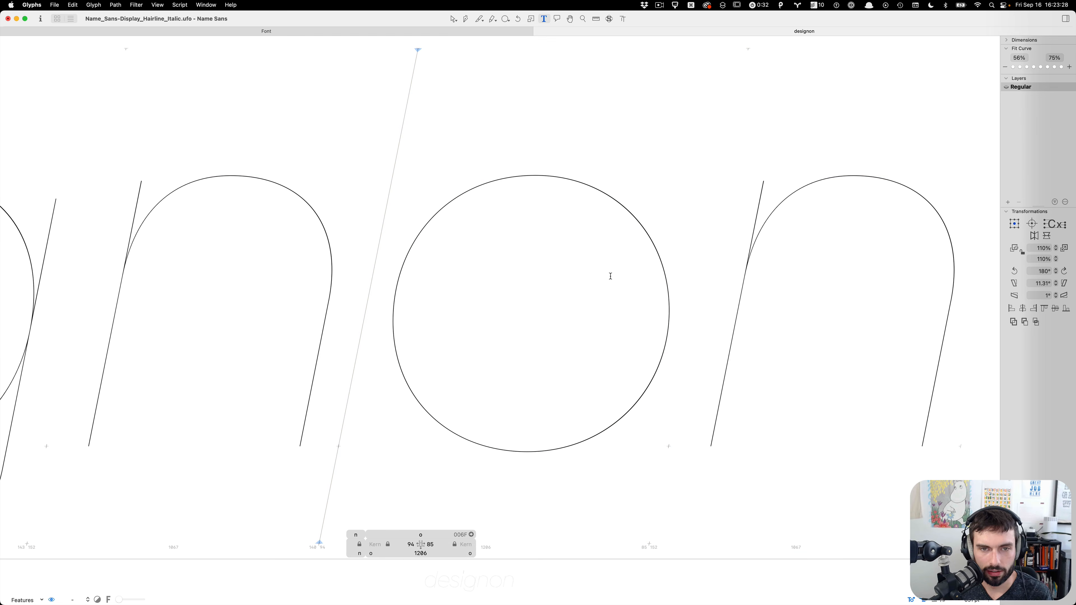
{"action": "scroll", "coordinate": [550, 217], "scroll_direction": "down", "scroll_amount": 5}
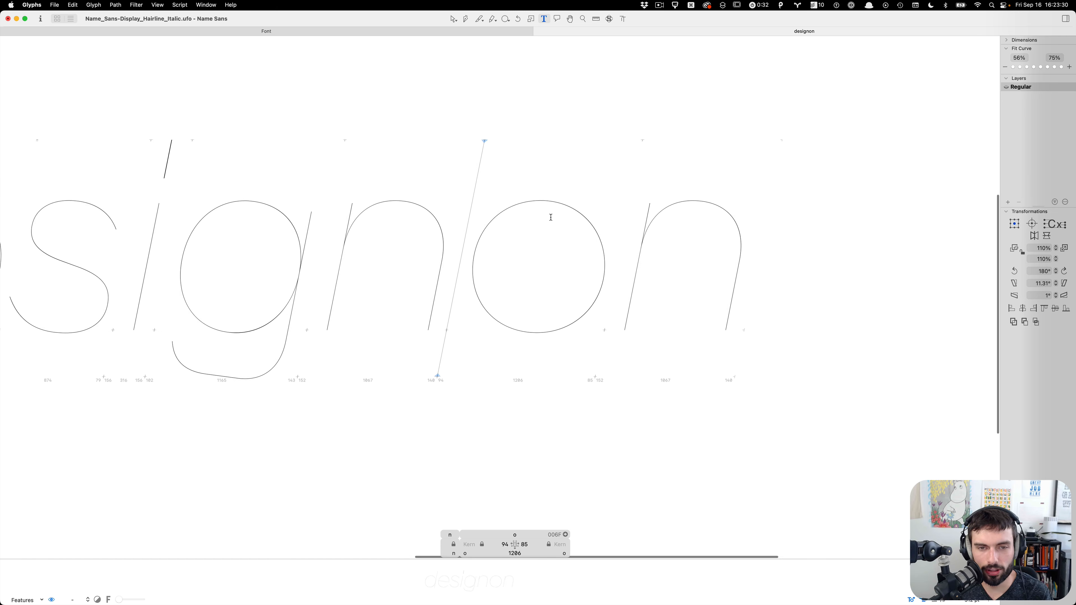
{"action": "scroll", "coordinate": [463, 216], "scroll_direction": "up", "scroll_amount": 5}
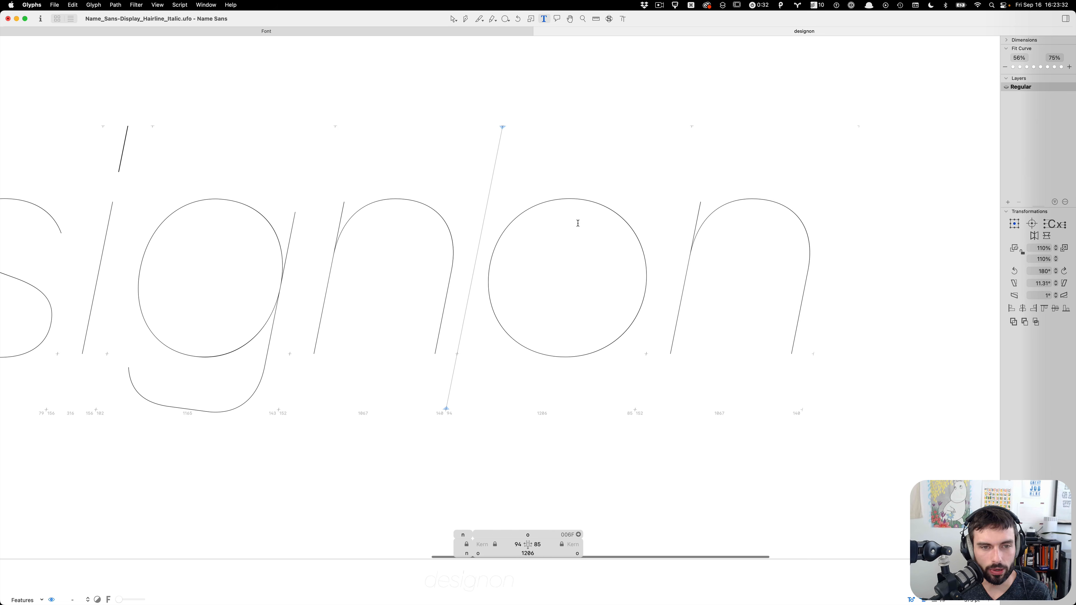
{"action": "scroll", "coordinate": [581, 223], "scroll_direction": "left", "scroll_amount": 5}
Open the g for editing and delete the paired extremum nodes at the lowest point of its tail
{"action": "double_click", "coordinate": [540, 244]}
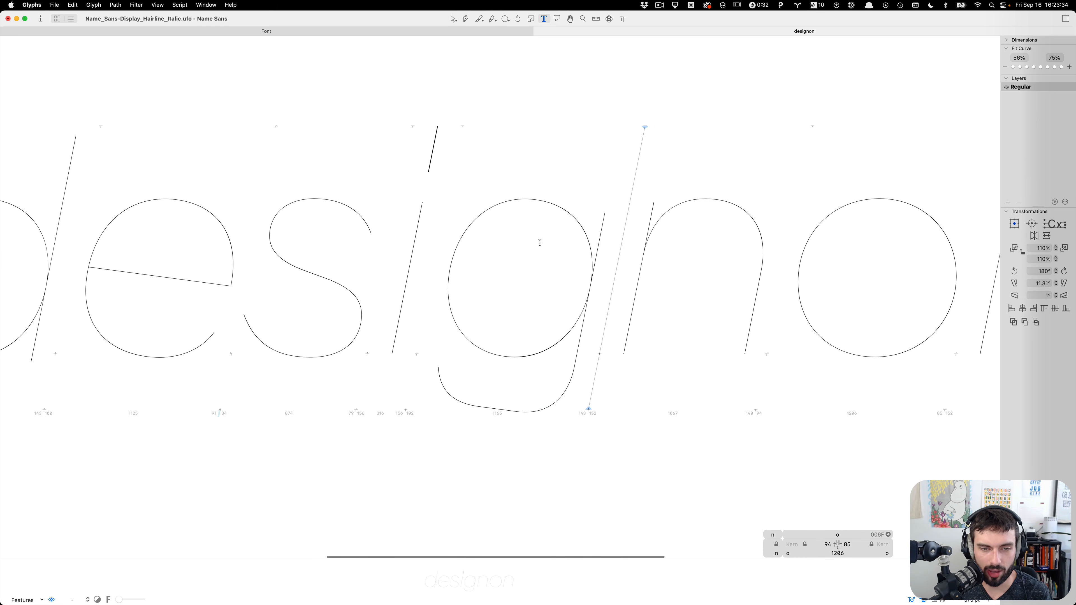
{"action": "scroll", "coordinate": [497, 407], "scroll_direction": "up", "scroll_amount": 6}
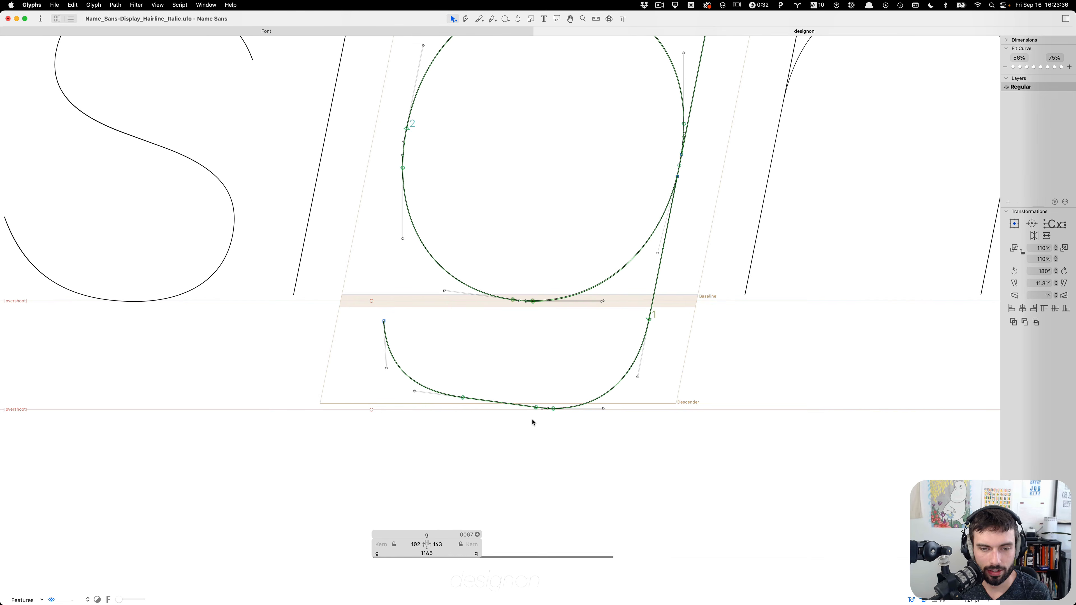
{"action": "left_click", "coordinate": [569, 388]}
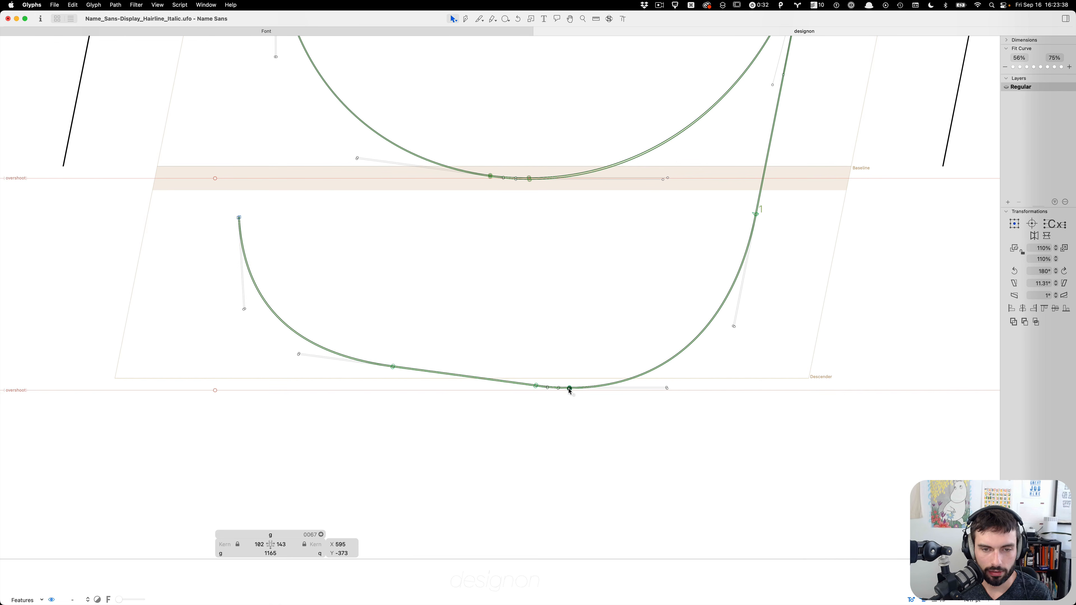
{"action": "left_click", "coordinate": [570, 387]}
{"action": "key", "text": "BackSpace"}
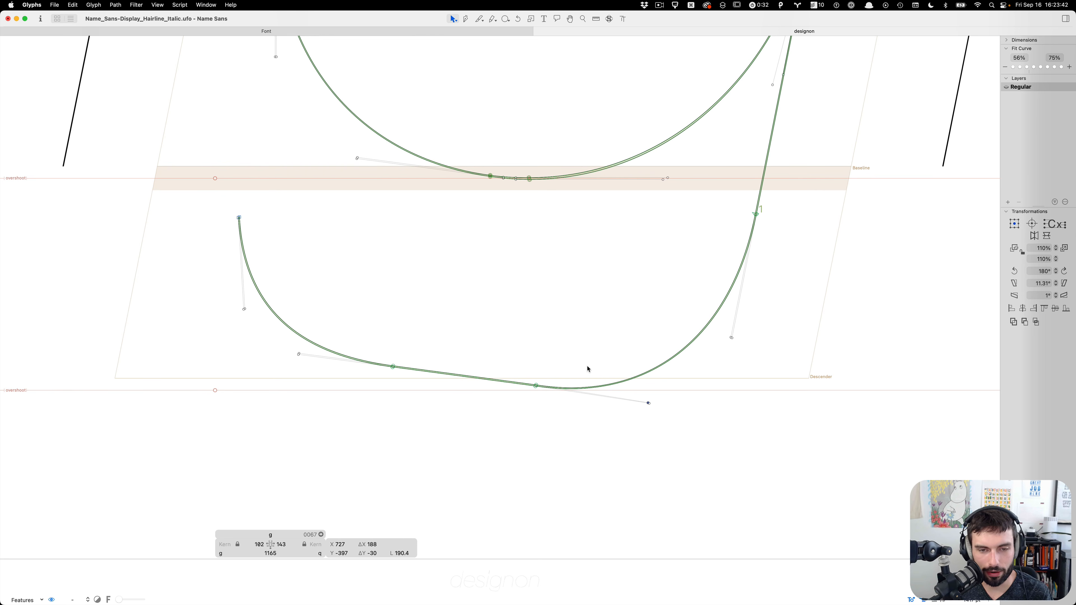
{"action": "key", "text": "cmd+z"}
{"action": "key", "text": "cmd+z"}
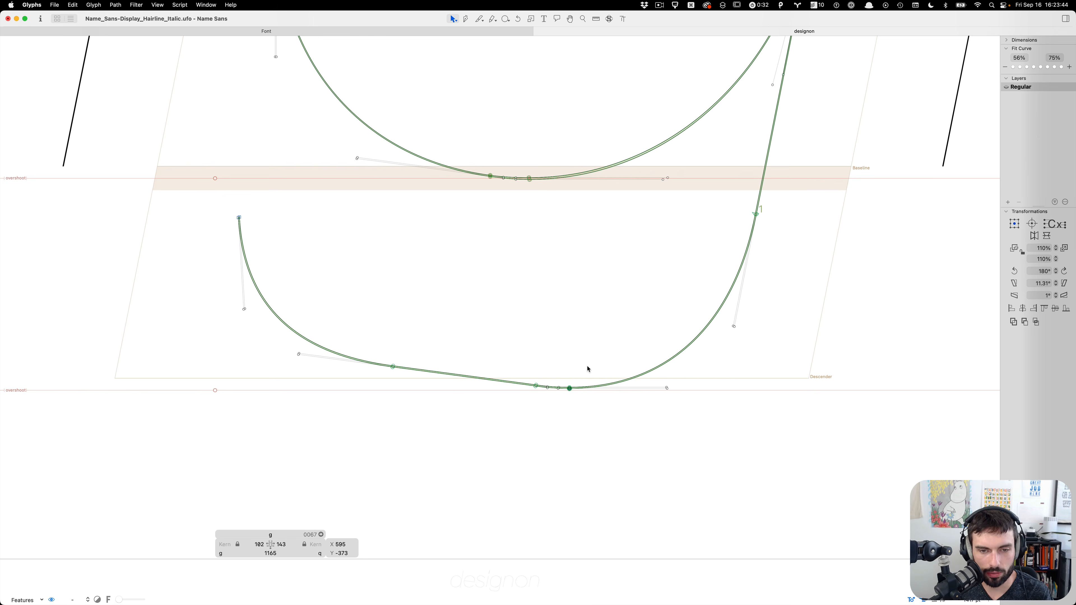
{"action": "key", "text": "cmd+shift+z"}
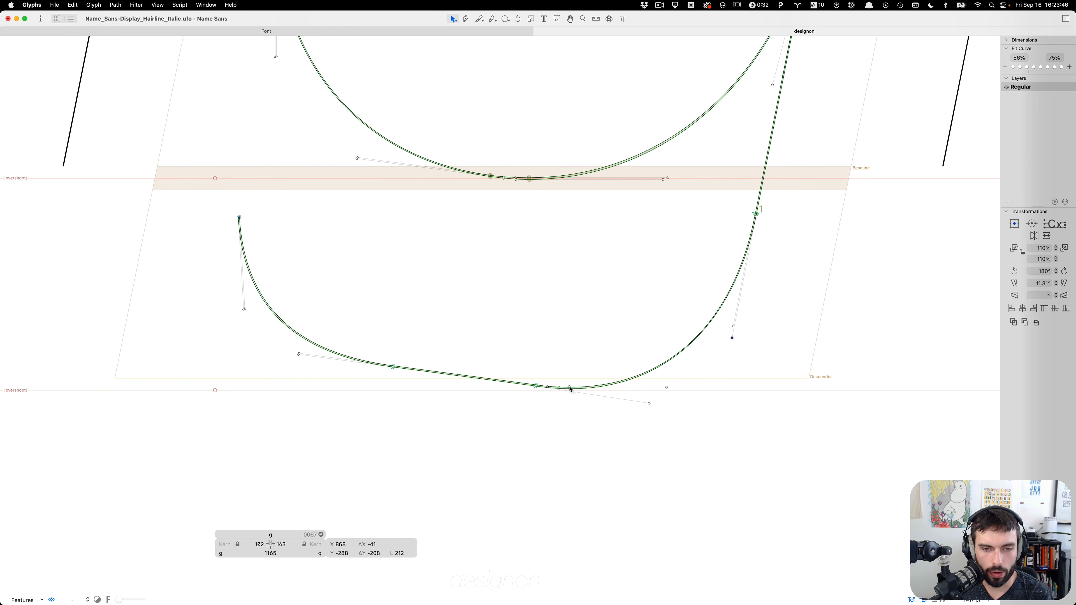
{"action": "left_click", "coordinate": [569, 388]}
{"action": "key", "text": "BackSpace"}
{"action": "left_click", "coordinate": [640, 462]}
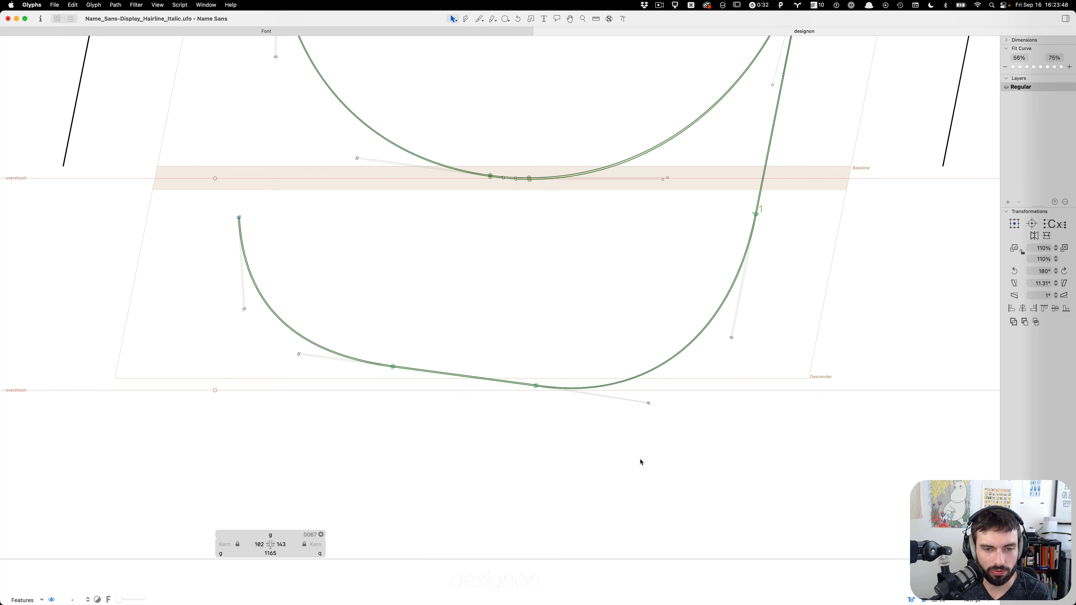
Select the nodes and handles of the g tail's left end and straight base and raise them 23 units
{"action": "left_click_drag", "start_coordinate": [694, 462], "coordinate": [26, 204]}
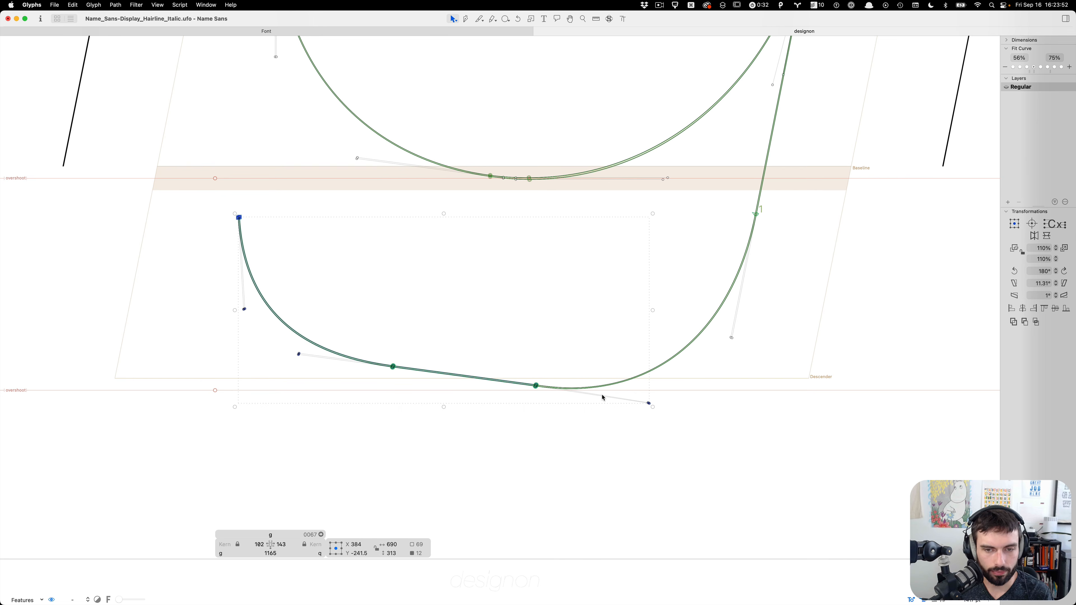
{"action": "key", "text": "shift+Up"}
{"action": "key", "text": "shift+Up"}
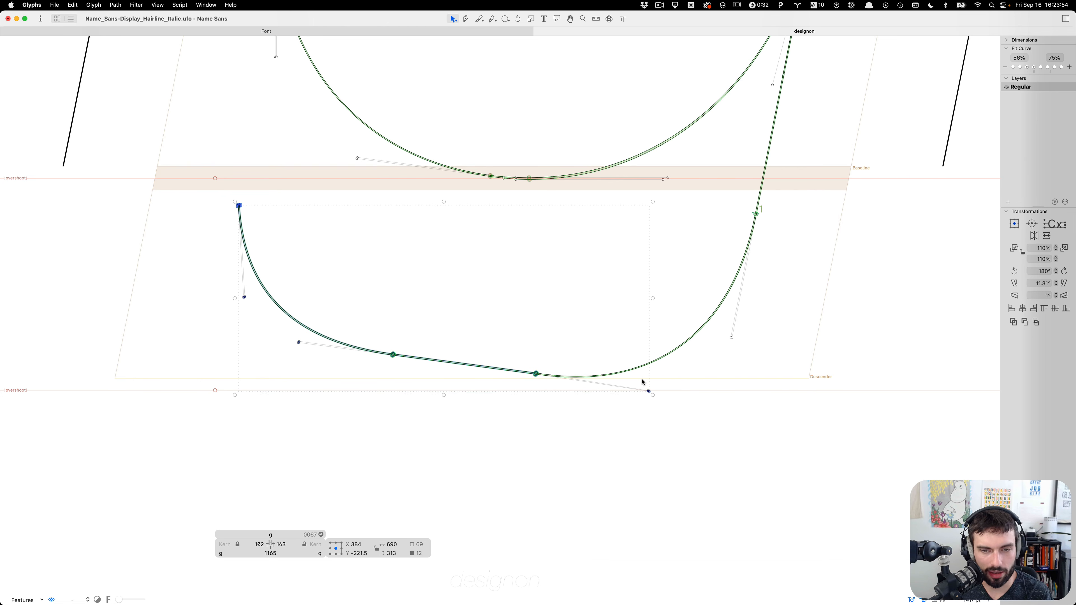
{"action": "key", "text": "Up"}
{"action": "key", "text": "Up"}
{"action": "key", "text": "Up"}
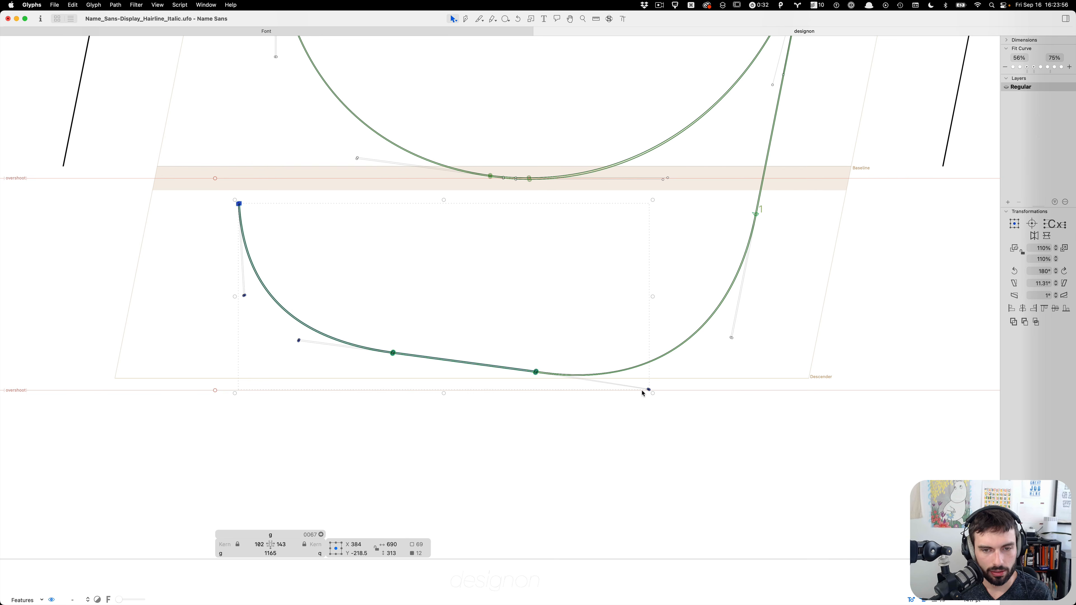
Rotate the selected part of the g's tail until its straight base lies almost horizontal along the descender overshoot line
{"action": "left_click", "coordinate": [517, 18]}
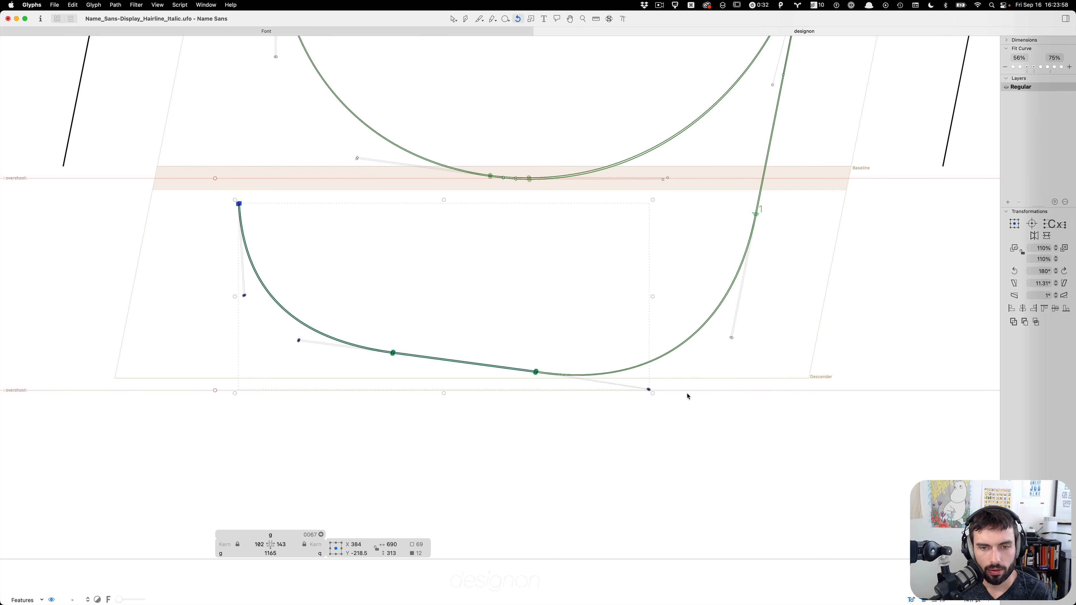
{"action": "left_click_drag", "start_coordinate": [919, 438], "coordinate": [951, 403]}
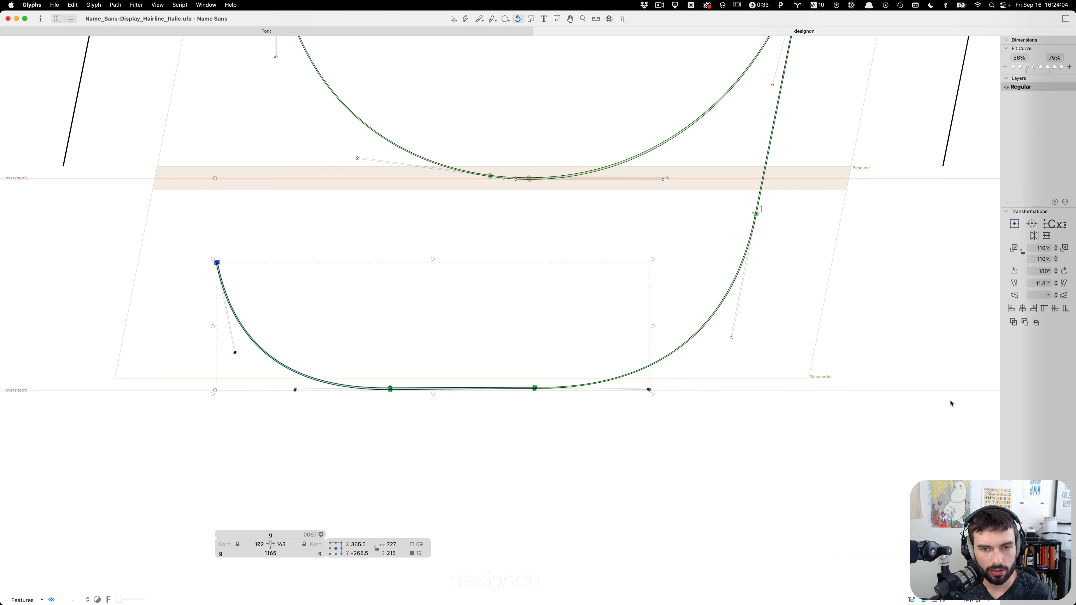
{"action": "key", "text": "v"}
{"action": "left_click", "coordinate": [821, 363]}
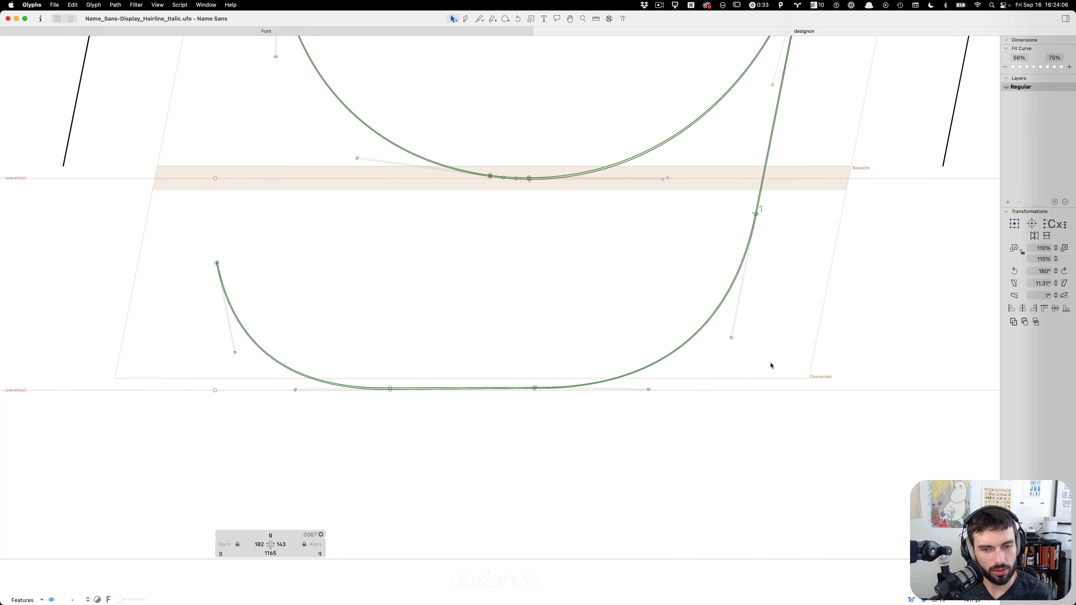
Insert a t before the g in the test word and view the letters as plain text
{"action": "type", "text": "tt"}
{"action": "scroll", "coordinate": [770, 364], "scroll_direction": "down", "scroll_amount": 5}
{"action": "scroll", "coordinate": [690, 430], "scroll_direction": "up", "scroll_amount": 3}
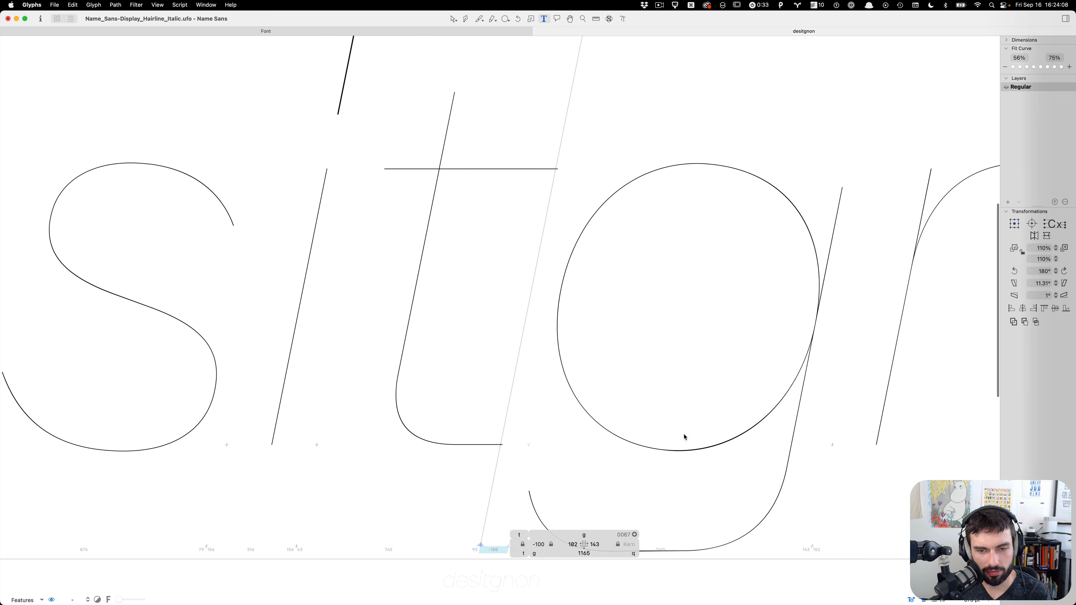
Lower the two nodes at the right end of the g tail's straight base 2 units, then clear the selection
{"action": "key", "text": "Escape"}
{"action": "scroll", "coordinate": [636, 417], "scroll_direction": "up", "scroll_amount": 10}
{"action": "scroll", "coordinate": [615, 377], "scroll_direction": "down", "scroll_amount": 5}
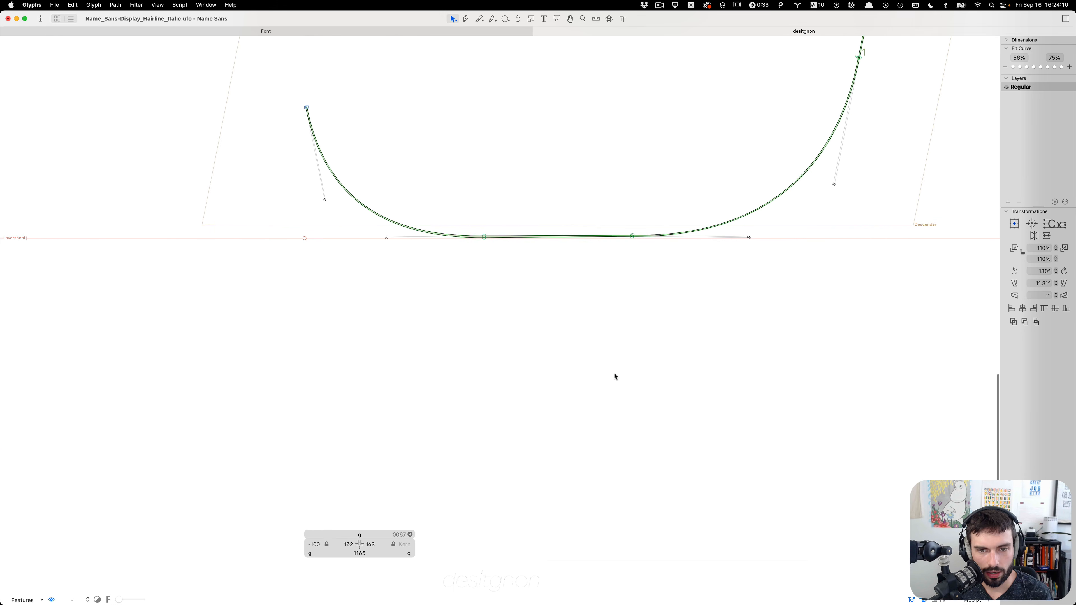
{"action": "scroll", "coordinate": [605, 244], "scroll_direction": "up", "scroll_amount": 3}
{"action": "left_click_drag", "start_coordinate": [720, 331], "coordinate": [576, 161]}
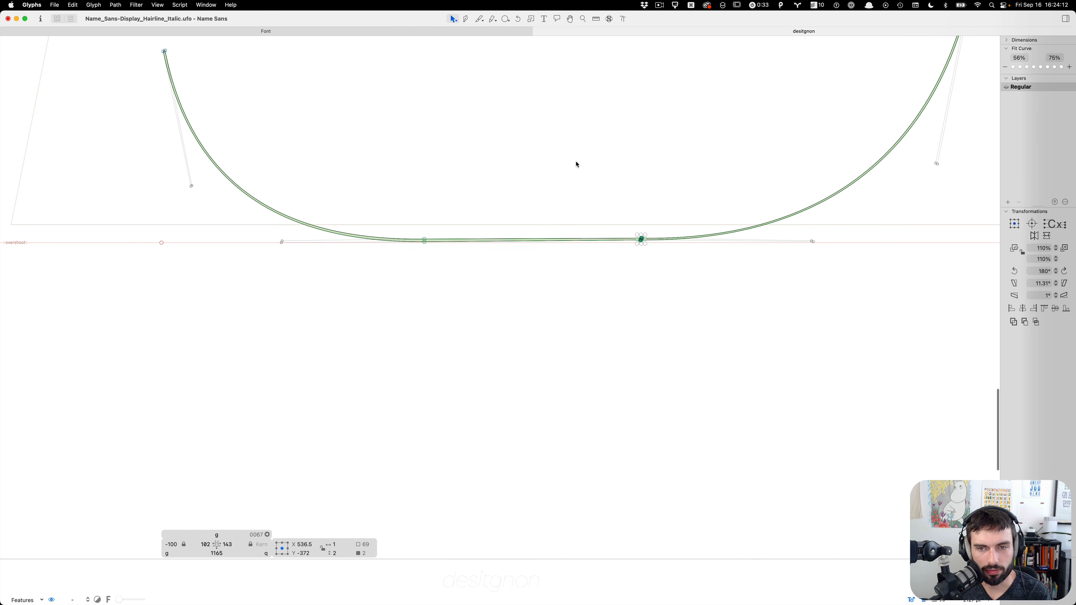
{"action": "key", "text": "Down"}
{"action": "key", "text": "Down"}
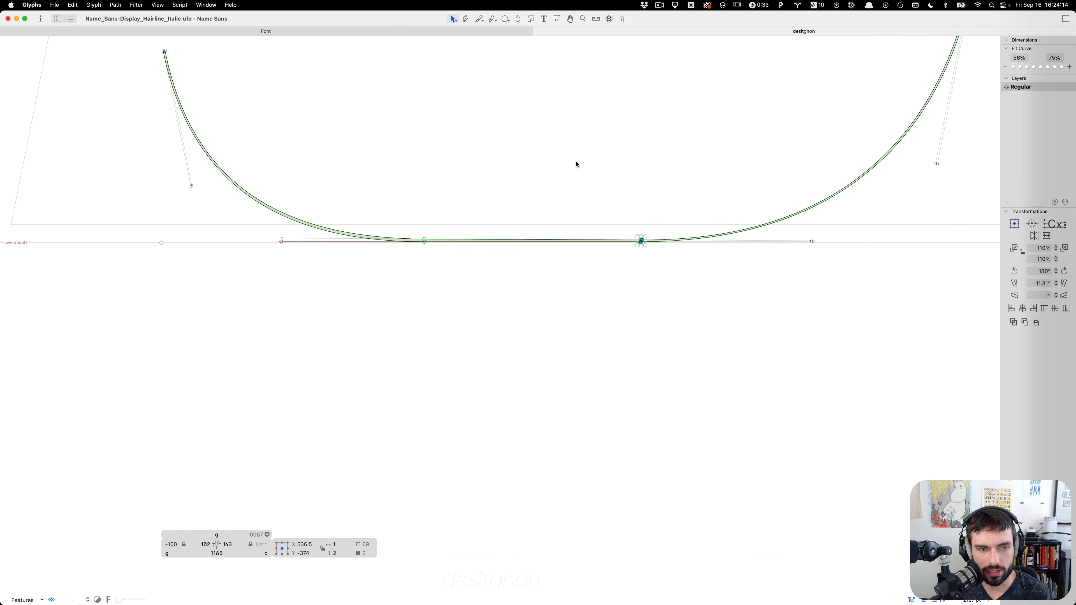
{"action": "scroll", "coordinate": [576, 164], "scroll_direction": "down", "scroll_amount": 3}
{"action": "scroll", "coordinate": [607, 291], "scroll_direction": "up", "scroll_amount": 3}
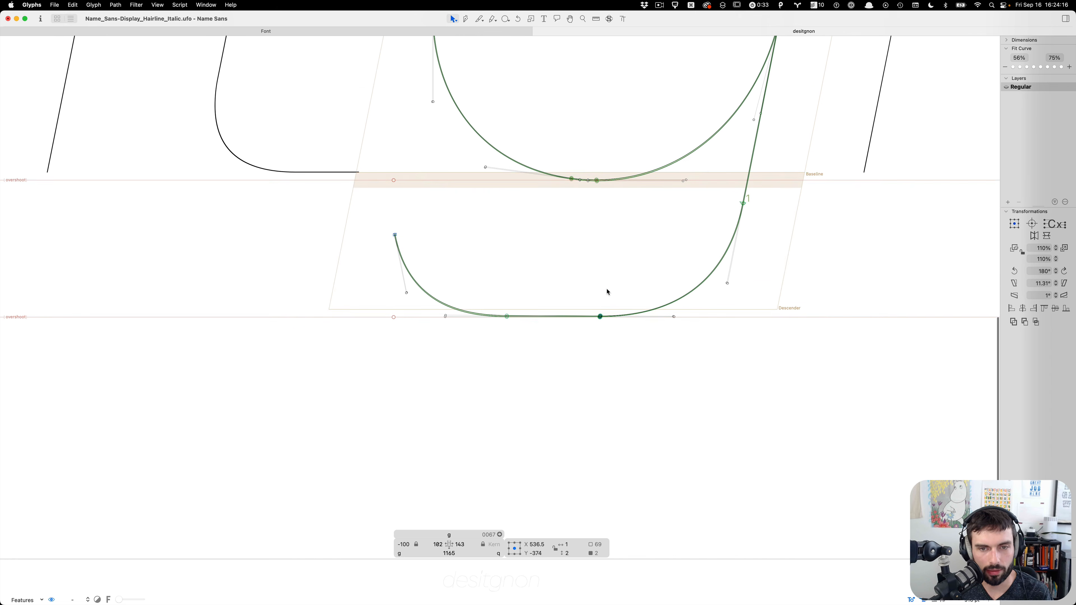
{"action": "scroll", "coordinate": [607, 292], "scroll_direction": "up", "scroll_amount": 1}
{"action": "scroll", "coordinate": [609, 291], "scroll_direction": "up", "scroll_amount": 2}
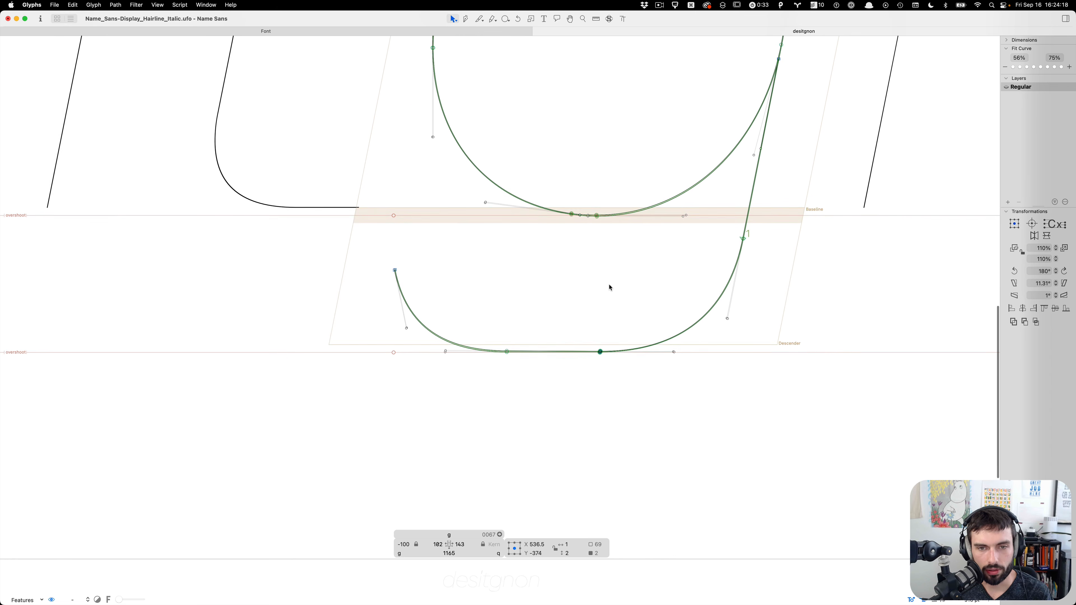
{"action": "scroll", "coordinate": [608, 290], "scroll_direction": "up", "scroll_amount": 3}
{"action": "left_click", "coordinate": [609, 287]}
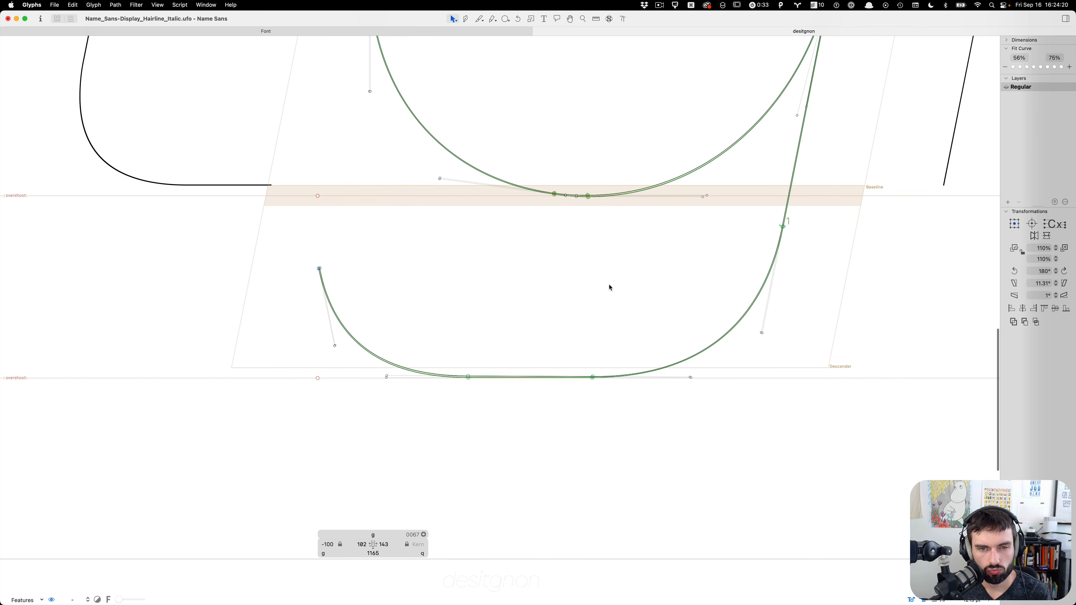
Delete the paired slanted nodes just left of the lowest point of the g's bowl, keeping the extremum nodes
{"action": "scroll", "coordinate": [592, 134], "scroll_direction": "up", "scroll_amount": 3}
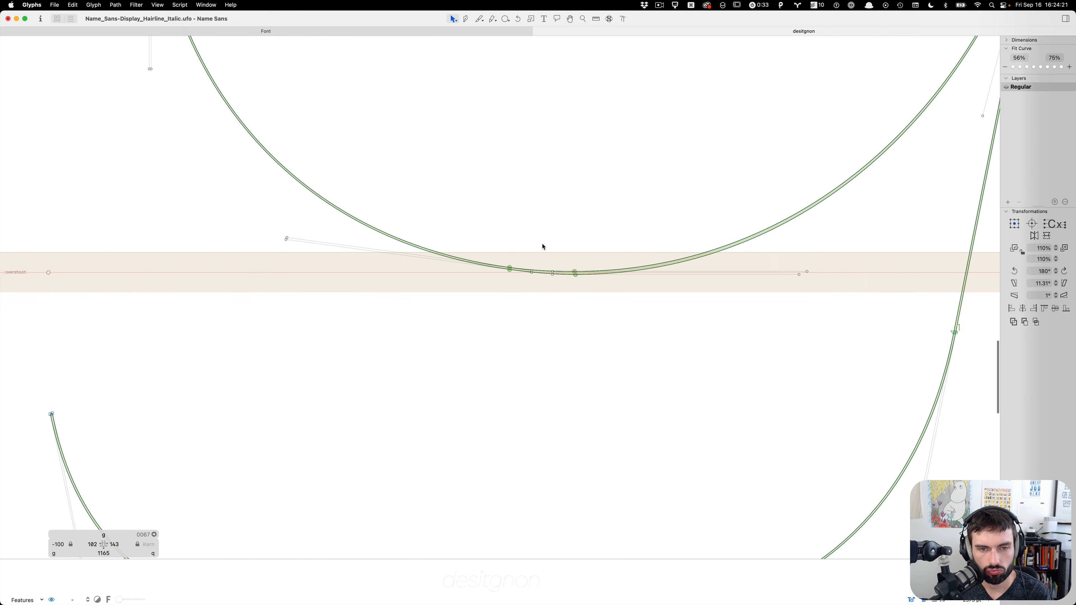
{"action": "left_click", "coordinate": [510, 270]}
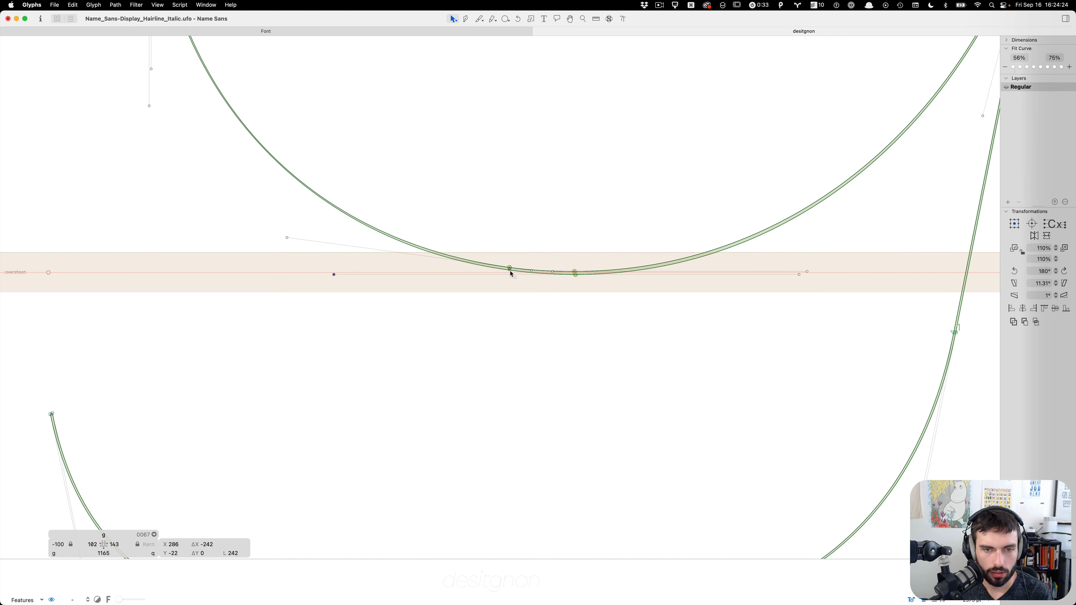
{"action": "left_click", "coordinate": [509, 270]}
{"action": "key", "text": "Delete"}
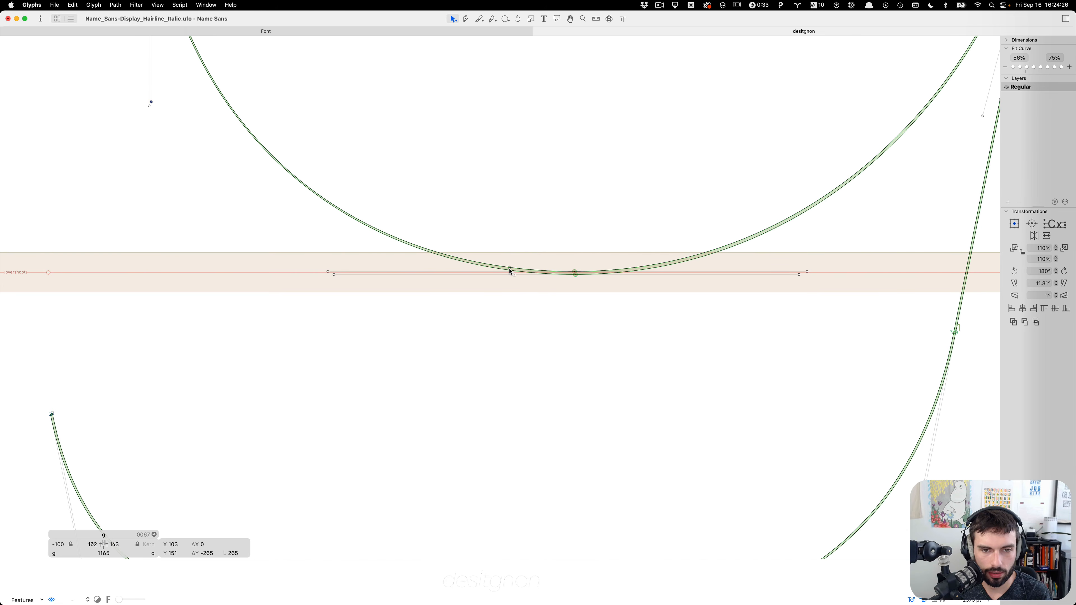
Delete the paired slanted nodes above the leftmost extremum of the g's bowl
{"action": "scroll", "coordinate": [510, 271], "scroll_direction": "down", "scroll_amount": 3}
{"action": "scroll", "coordinate": [510, 271], "scroll_direction": "up", "scroll_amount": 3}
{"action": "scroll", "coordinate": [509, 271], "scroll_direction": "up", "scroll_amount": 5}
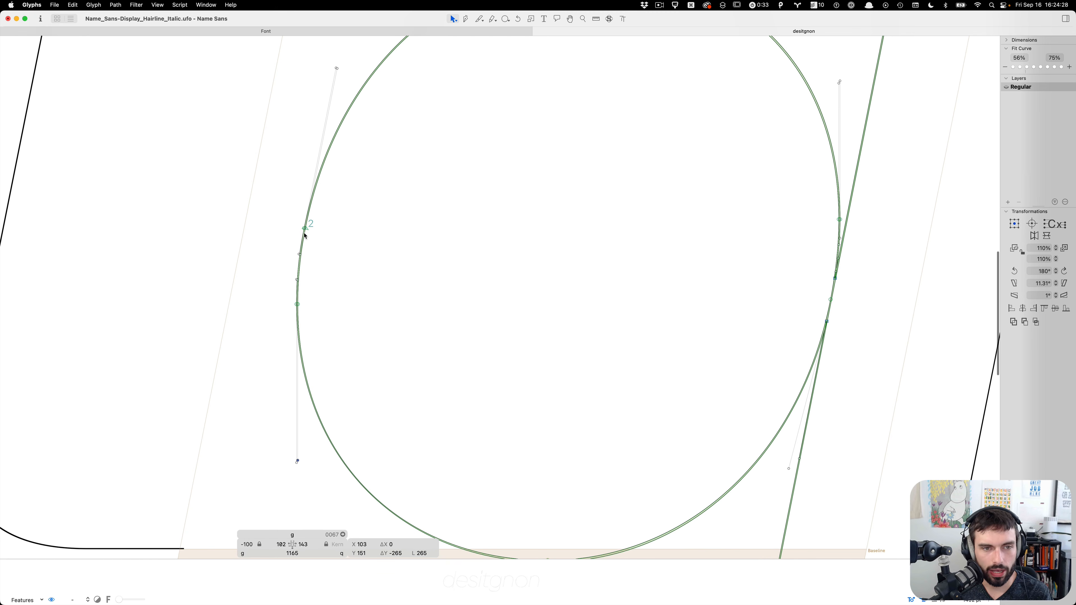
{"action": "left_click", "coordinate": [305, 229]}
{"action": "key", "text": "Delete"}
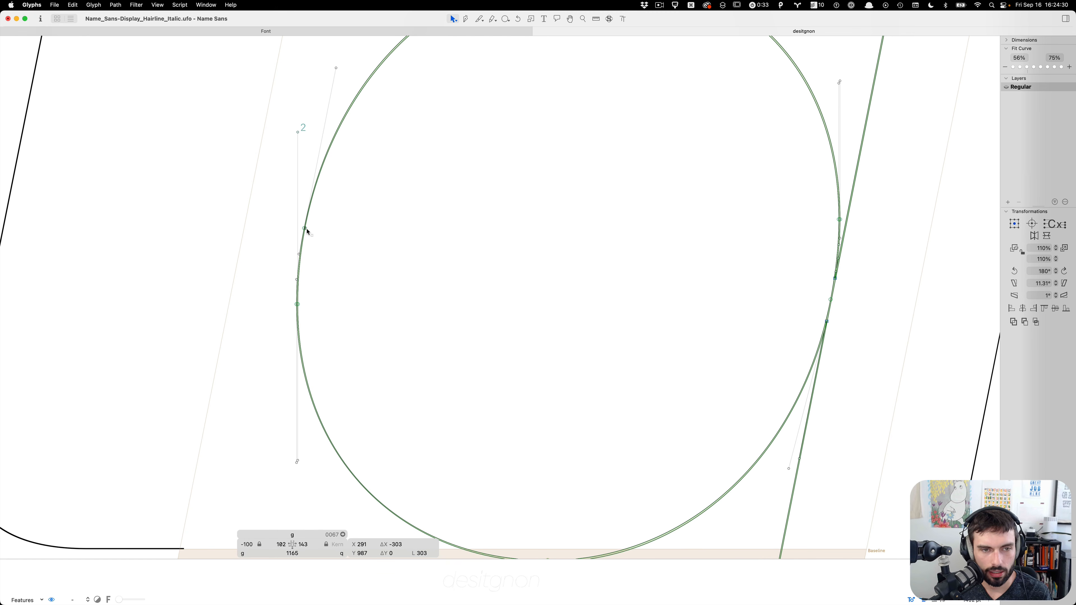
{"action": "left_click", "coordinate": [305, 230]}
{"action": "key", "text": "Delete"}
{"action": "scroll", "coordinate": [360, 232], "scroll_direction": "up", "scroll_amount": 1}
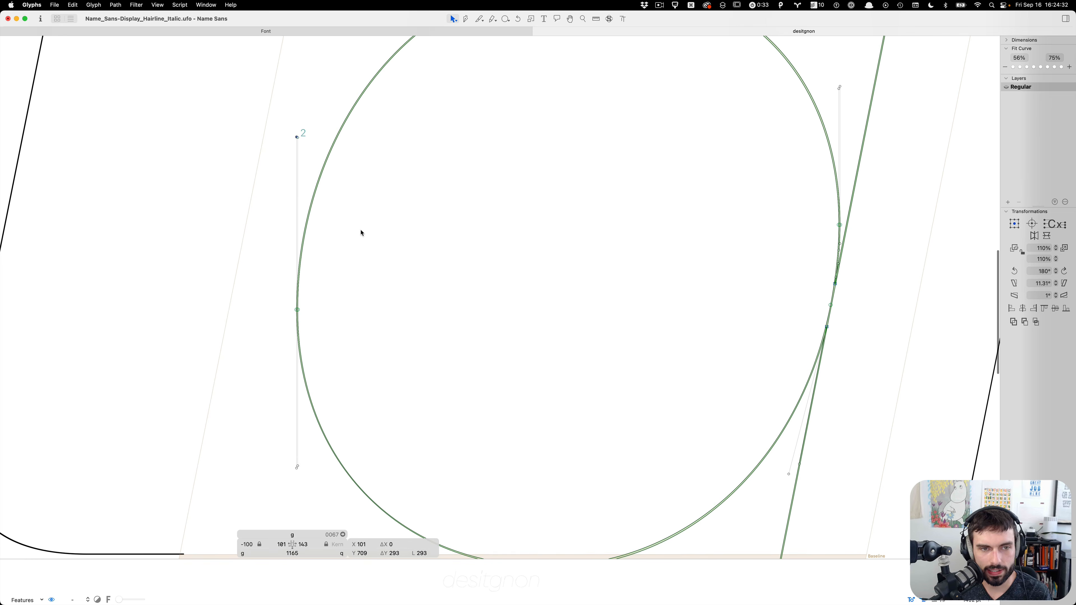
Delete the paired slanted nodes just right of the topmost extremum of the g's bowl, then clear the selection
{"action": "scroll", "coordinate": [361, 233], "scroll_direction": "up", "scroll_amount": 8}
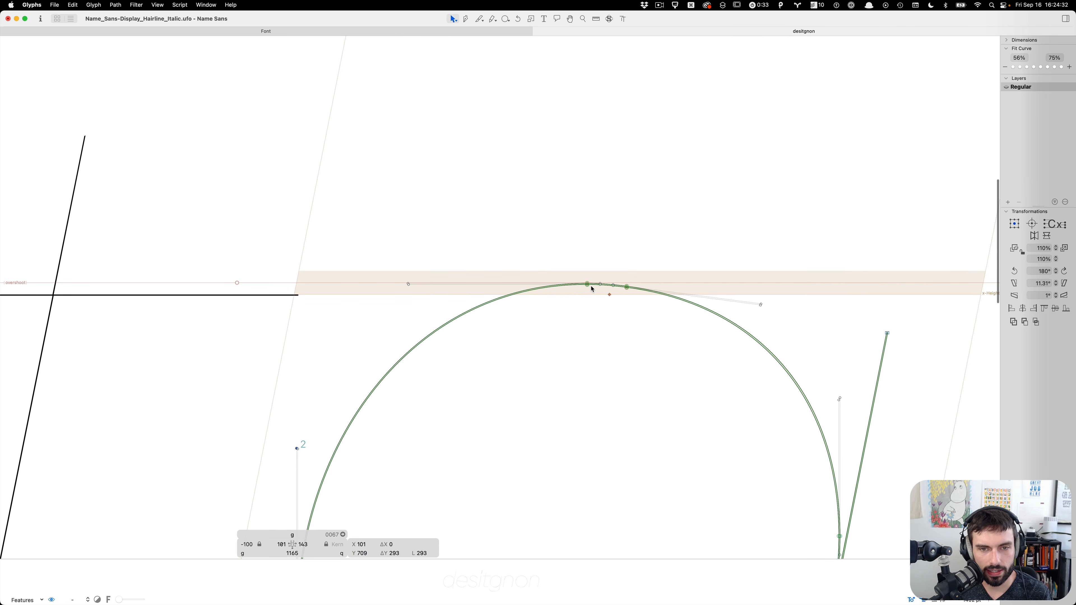
{"action": "left_click", "coordinate": [626, 288]}
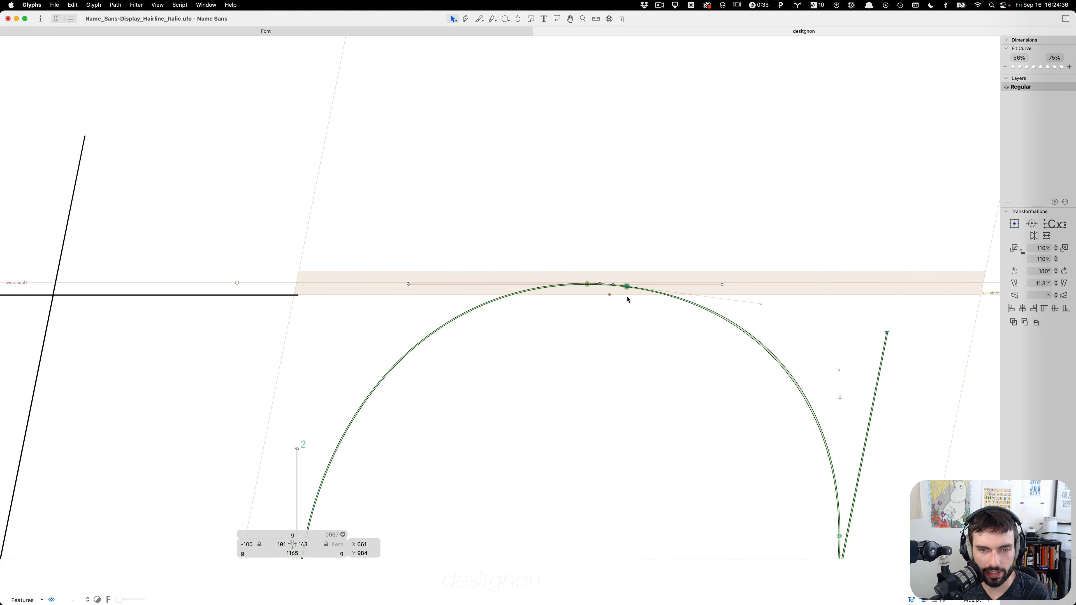
{"action": "key", "text": "Delete"}
{"action": "scroll", "coordinate": [628, 299], "scroll_direction": "down", "scroll_amount": 10}
{"action": "key", "text": "Escape"}
{"action": "key", "text": "Escape"}
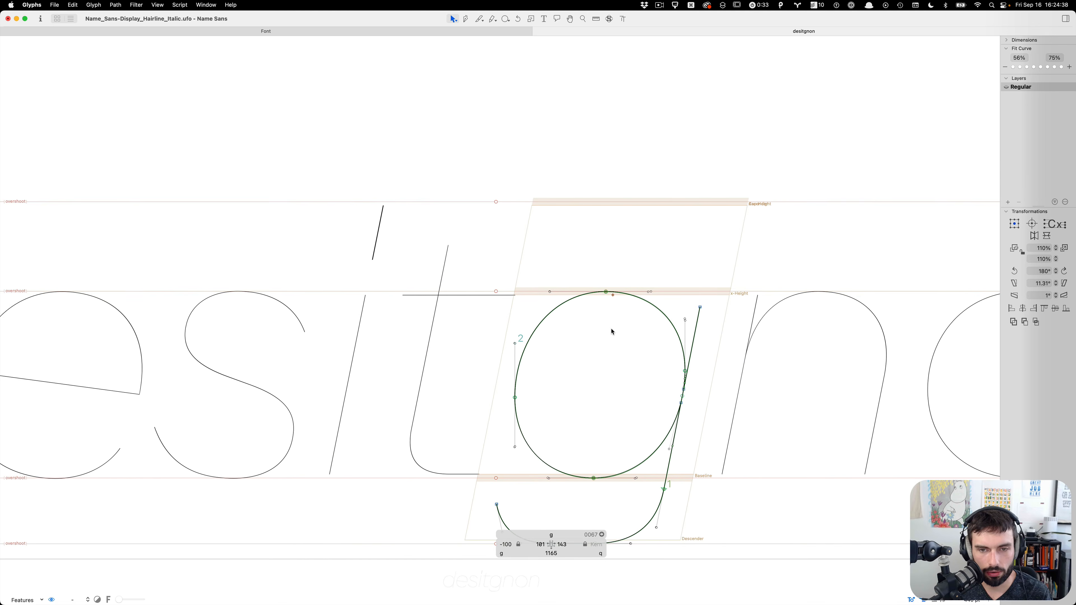
{"action": "key", "text": "Escape"}
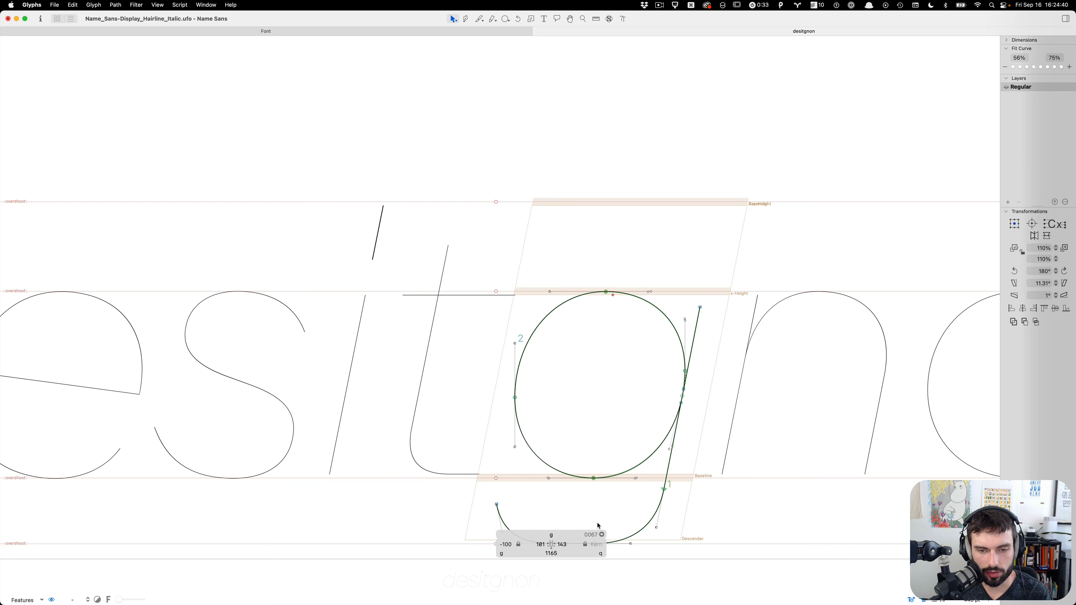
{"action": "scroll", "coordinate": [593, 522], "scroll_direction": "up", "scroll_amount": 8}
{"action": "left_click_drag", "start_coordinate": [537, 364], "coordinate": [435, 490]}
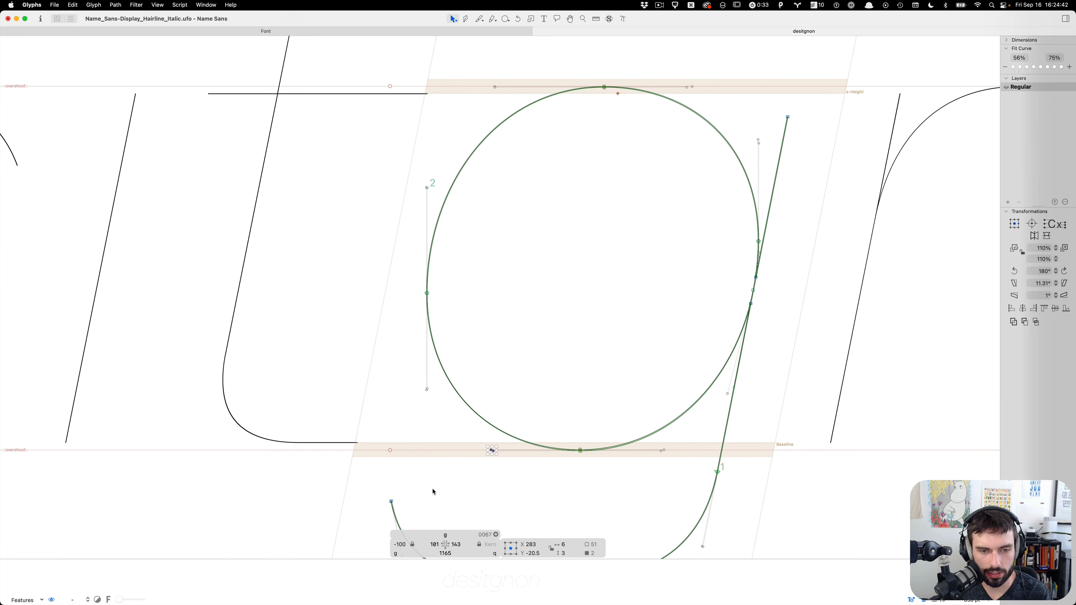
{"action": "scroll", "coordinate": [440, 494], "scroll_direction": "down", "scroll_amount": 3}
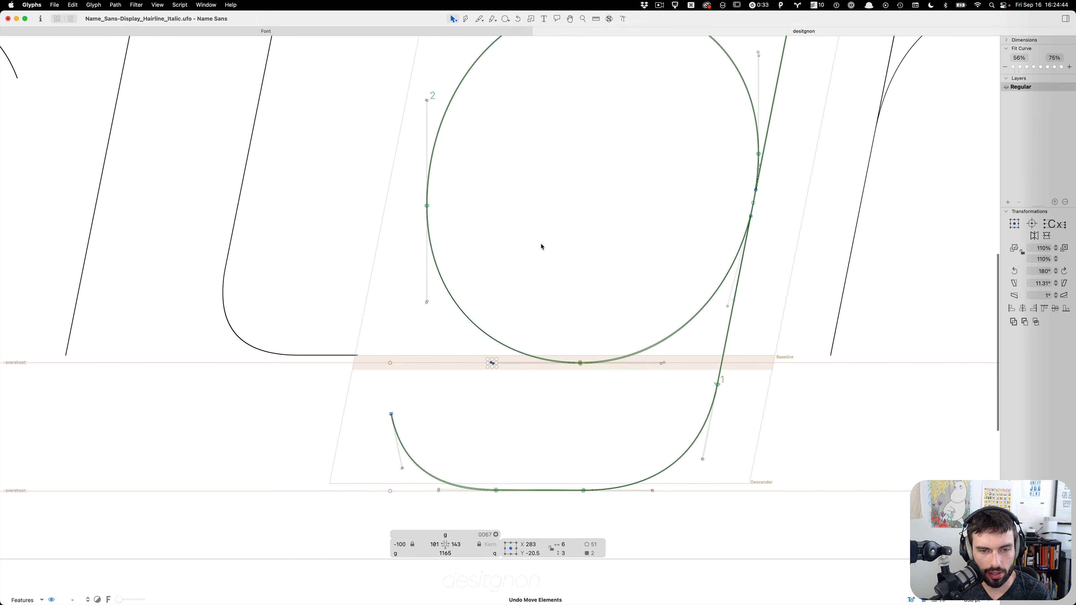
{"action": "key", "text": "BackSpace"}
{"action": "left_click", "coordinate": [555, 270]}
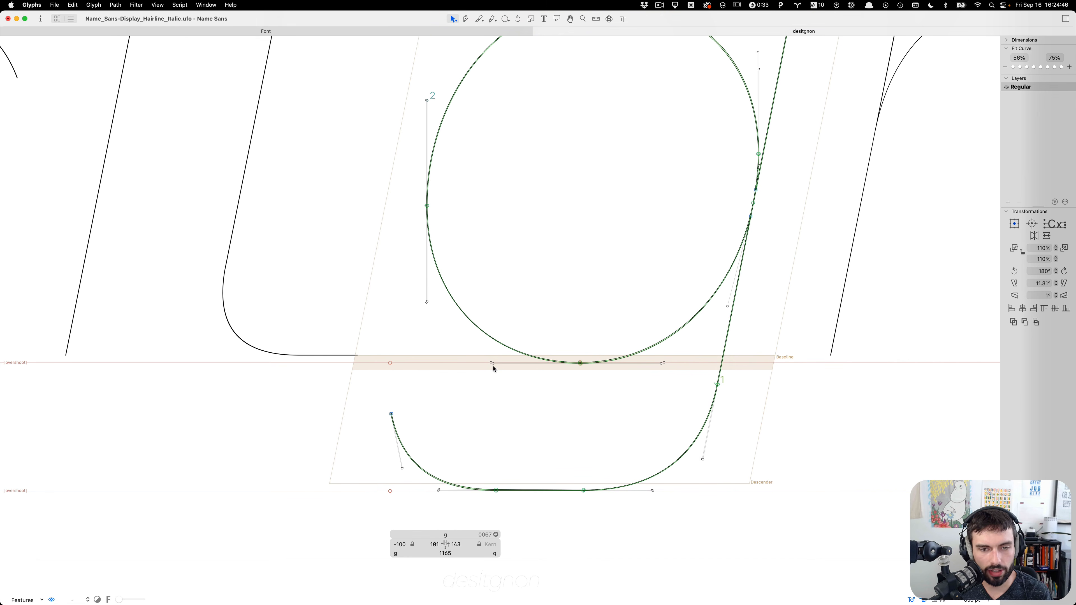
Lengthen the outer curve handle left of the lowest node of the g's bowl, ending at X 277, Y -22
{"action": "left_click_drag", "start_coordinate": [492, 364], "coordinate": [490, 364]}
{"action": "left_click", "coordinate": [527, 246]}
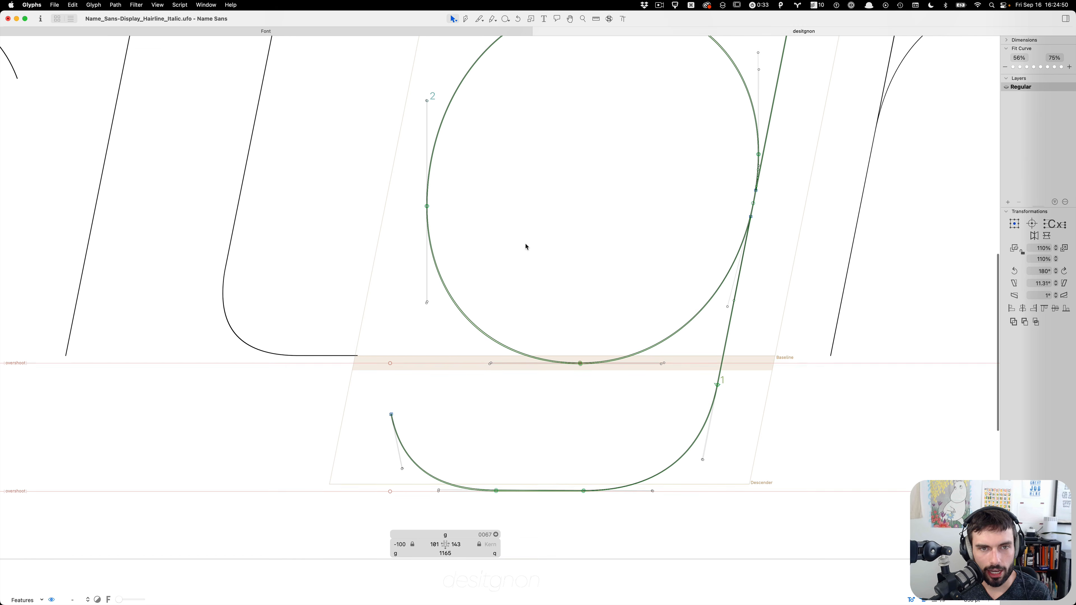
{"action": "scroll", "coordinate": [466, 190], "scroll_direction": "up", "scroll_amount": 4}
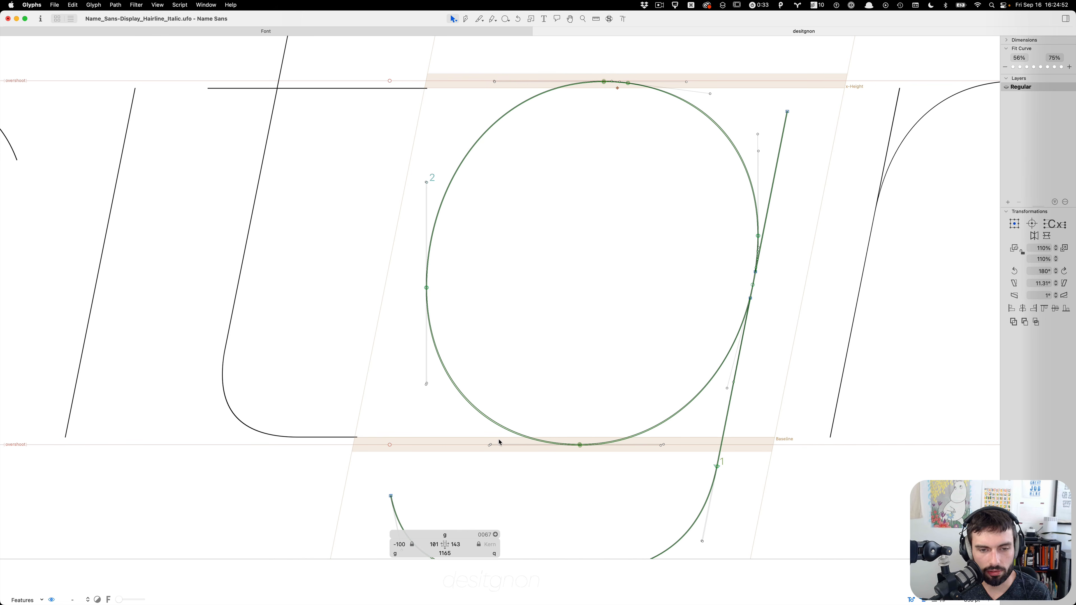
{"action": "left_click", "coordinate": [489, 446]}
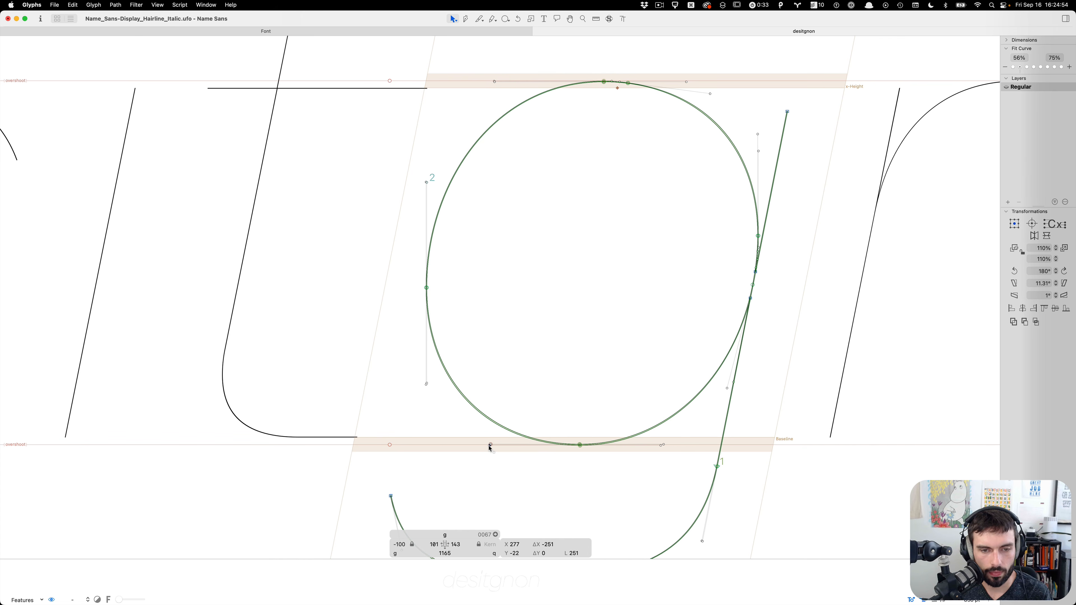
{"action": "left_click", "coordinate": [636, 50]}
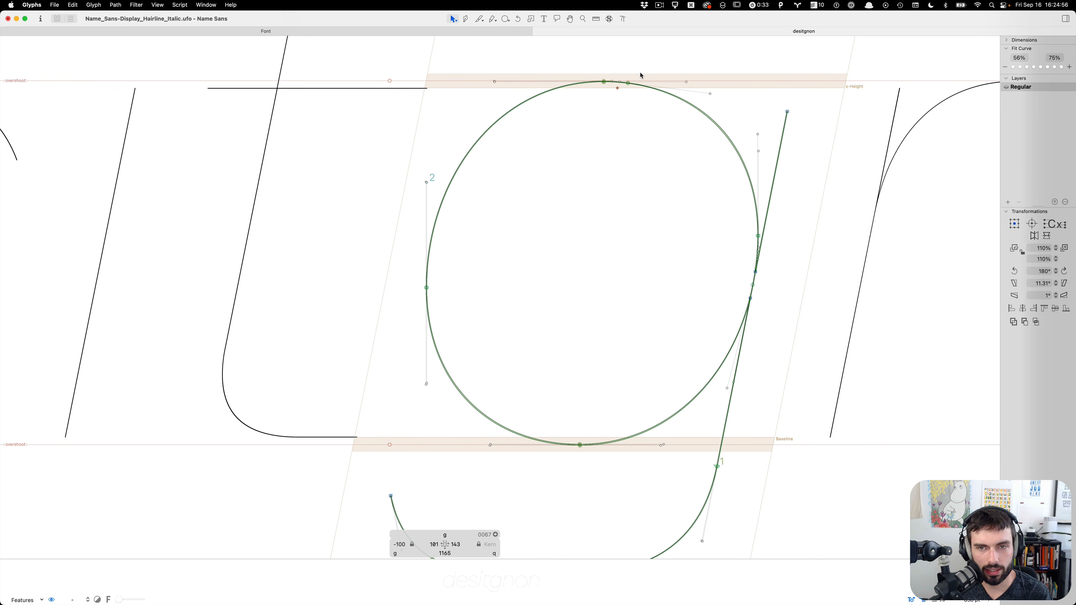
Delete the remaining slanted node right of the bowl's topmost extremum and view the letters as plain text
{"action": "scroll", "coordinate": [648, 68], "scroll_direction": "up", "scroll_amount": 5}
{"action": "left_click", "coordinate": [589, 130]}
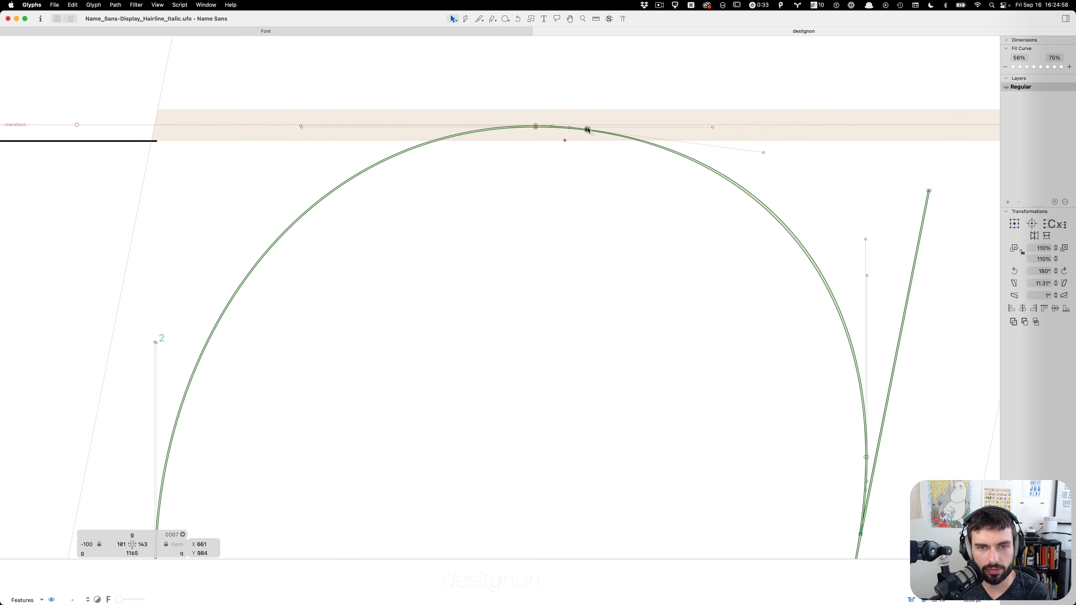
{"action": "scroll", "coordinate": [588, 130], "scroll_direction": "down", "scroll_amount": 6}
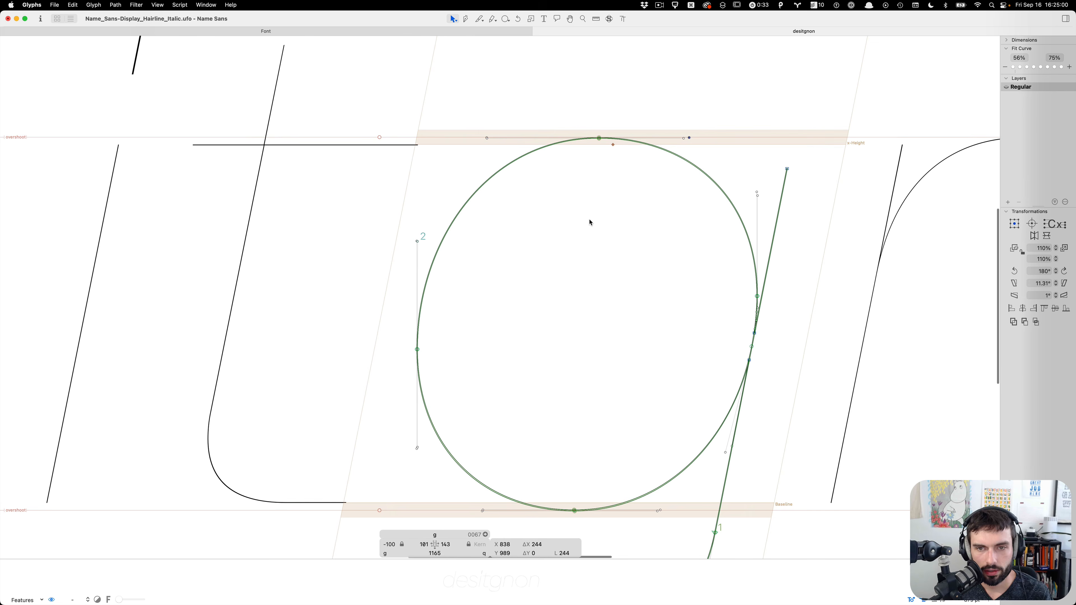
{"action": "key", "text": "t"}
{"action": "scroll", "coordinate": [584, 214], "scroll_direction": "down", "scroll_amount": 3}
{"action": "scroll", "coordinate": [593, 247], "scroll_direction": "up", "scroll_amount": 1}
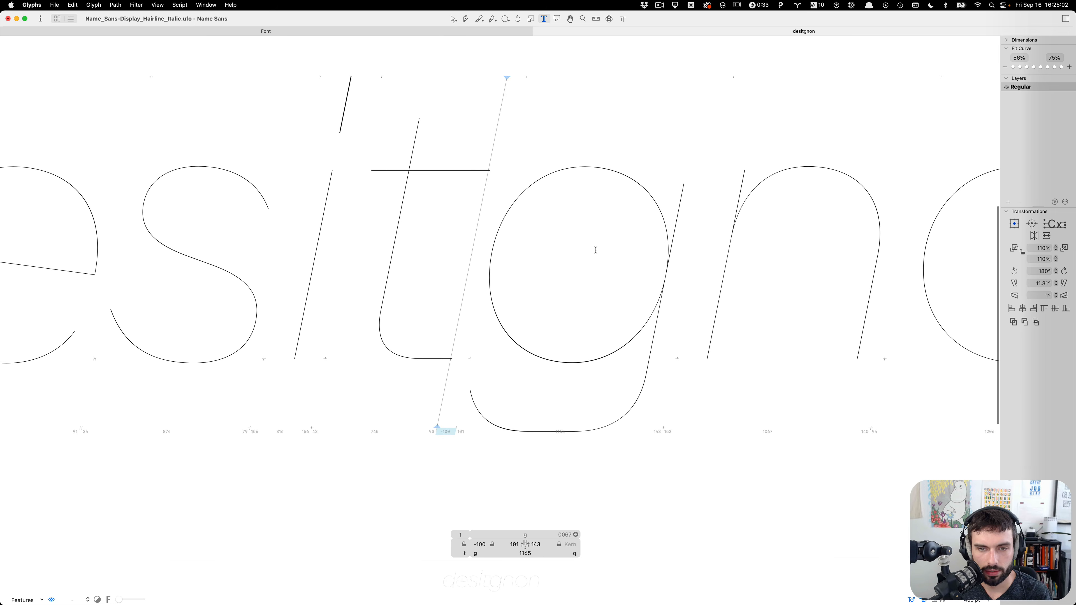
Lower the inner node at the left end of the g tail's straight base to make the base horizontal
{"action": "key", "text": "Escape"}
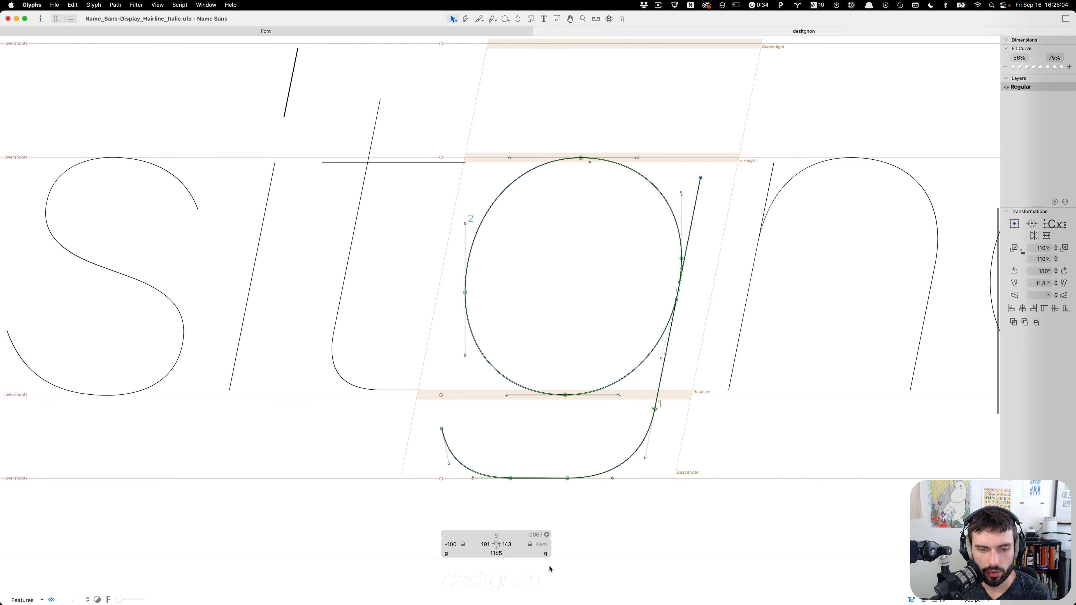
{"action": "scroll", "coordinate": [545, 526], "scroll_direction": "up", "scroll_amount": 6}
{"action": "scroll", "coordinate": [583, 463], "scroll_direction": "up", "scroll_amount": 2}
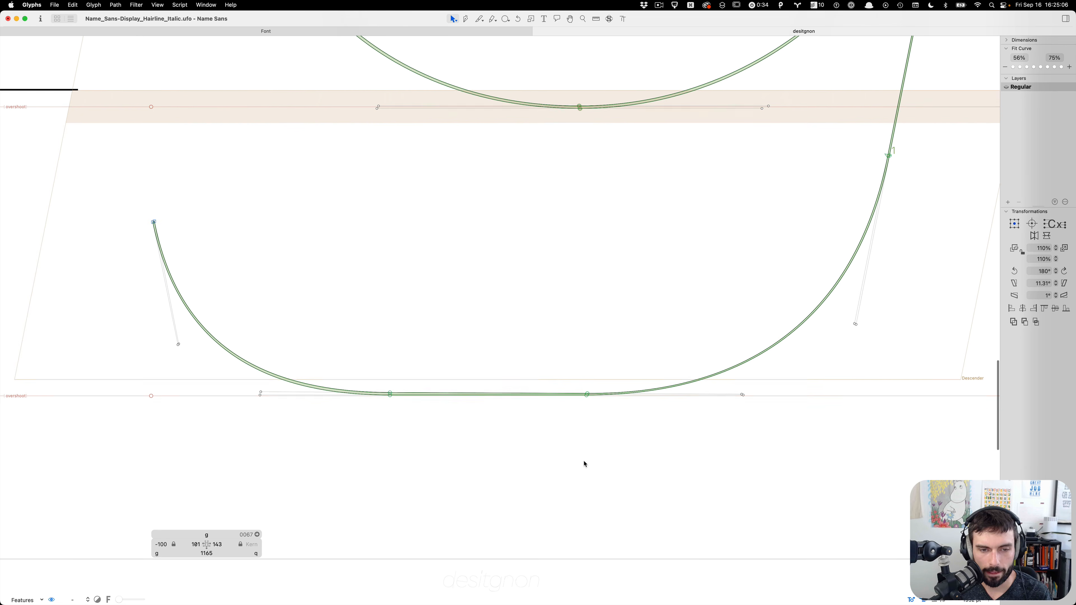
{"action": "left_click_drag", "start_coordinate": [631, 290], "coordinate": [530, 489]}
{"action": "left_click_drag", "start_coordinate": [460, 462], "coordinate": [378, 371]}
{"action": "left_click", "coordinate": [389, 389]}
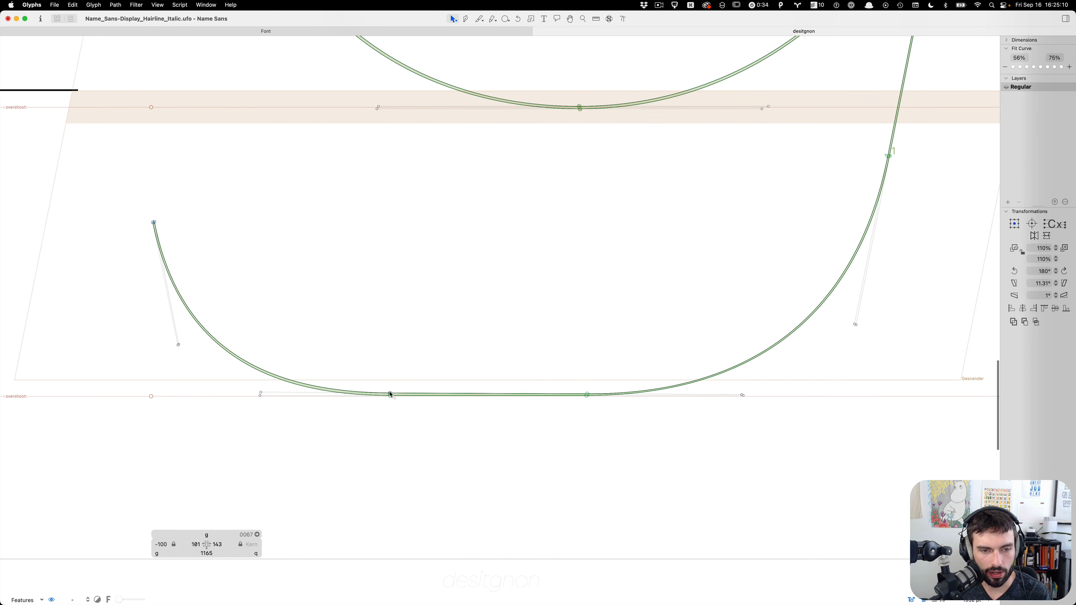
{"action": "left_click", "coordinate": [390, 394]}
{"action": "left_click", "coordinate": [413, 300]}
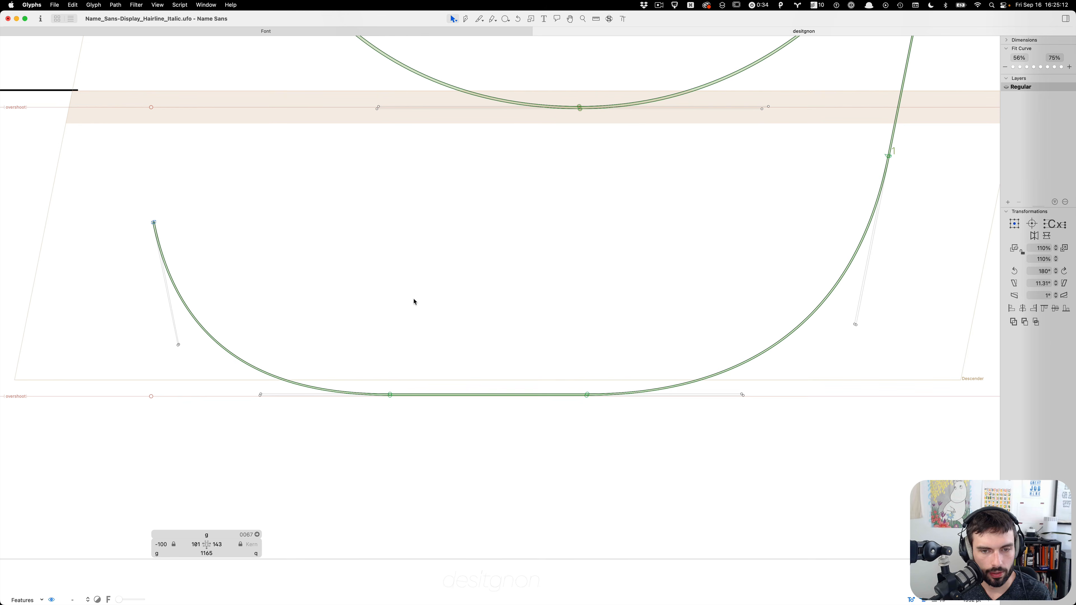
Examine the g as plain text and check the handle below the bowl's lower join and the nodes where the stem meets the tail
{"action": "key", "text": "t"}
{"action": "scroll", "coordinate": [415, 304], "scroll_direction": "down", "scroll_amount": 10}
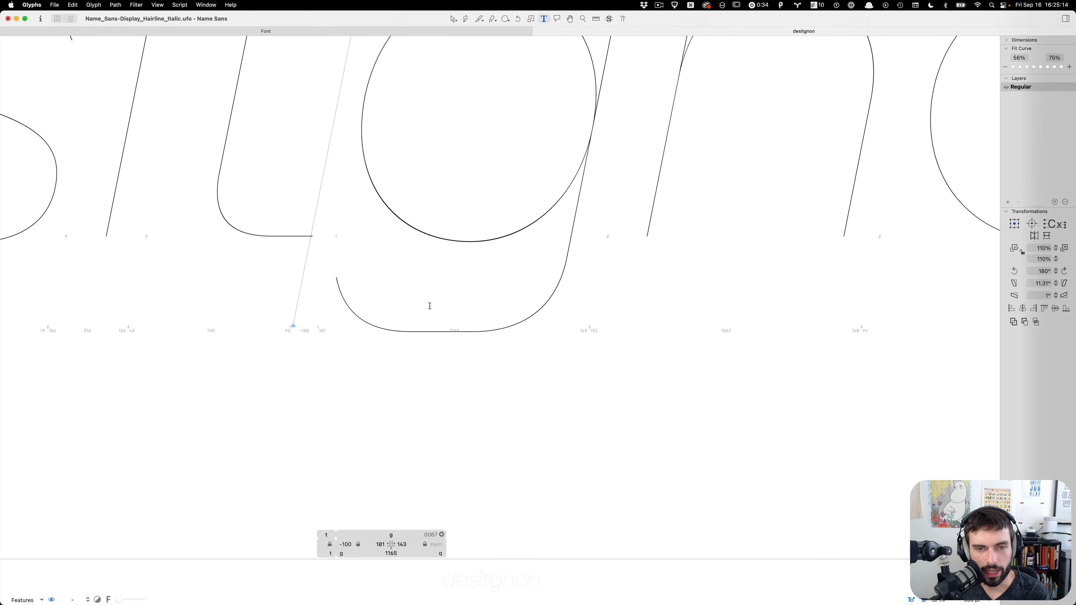
{"action": "scroll", "coordinate": [429, 306], "scroll_direction": "up", "scroll_amount": 5}
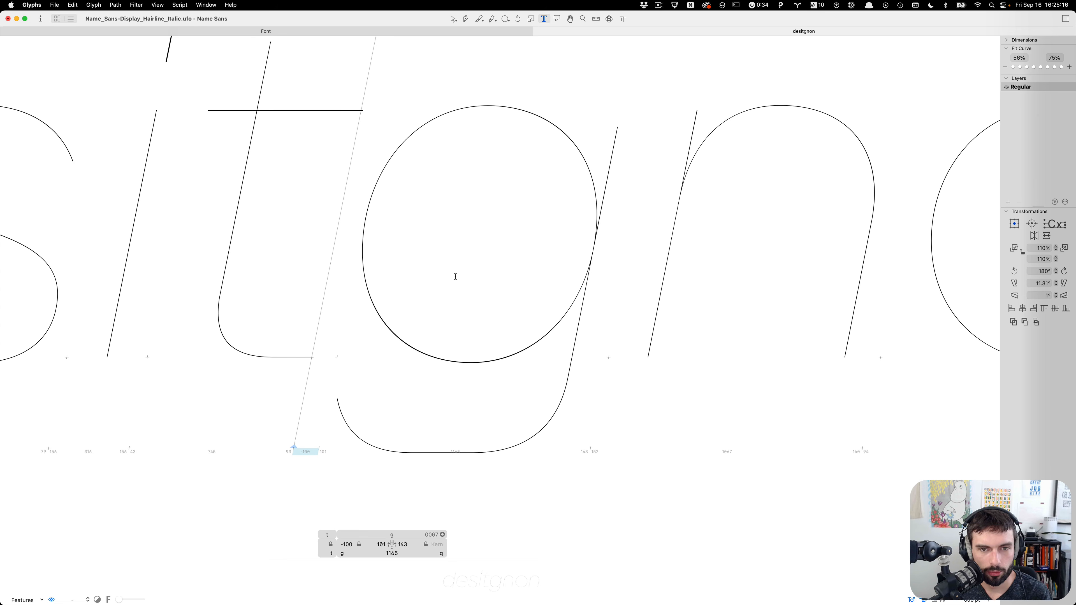
{"action": "key", "text": "Escape"}
{"action": "scroll", "coordinate": [537, 396], "scroll_direction": "up", "scroll_amount": 5}
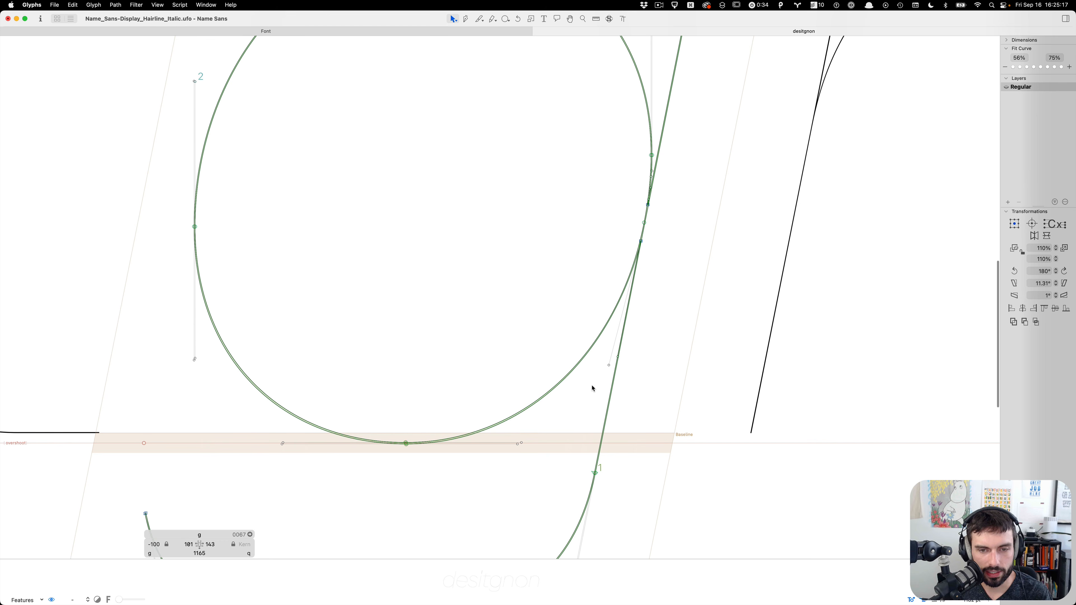
{"action": "left_click", "coordinate": [608, 366]}
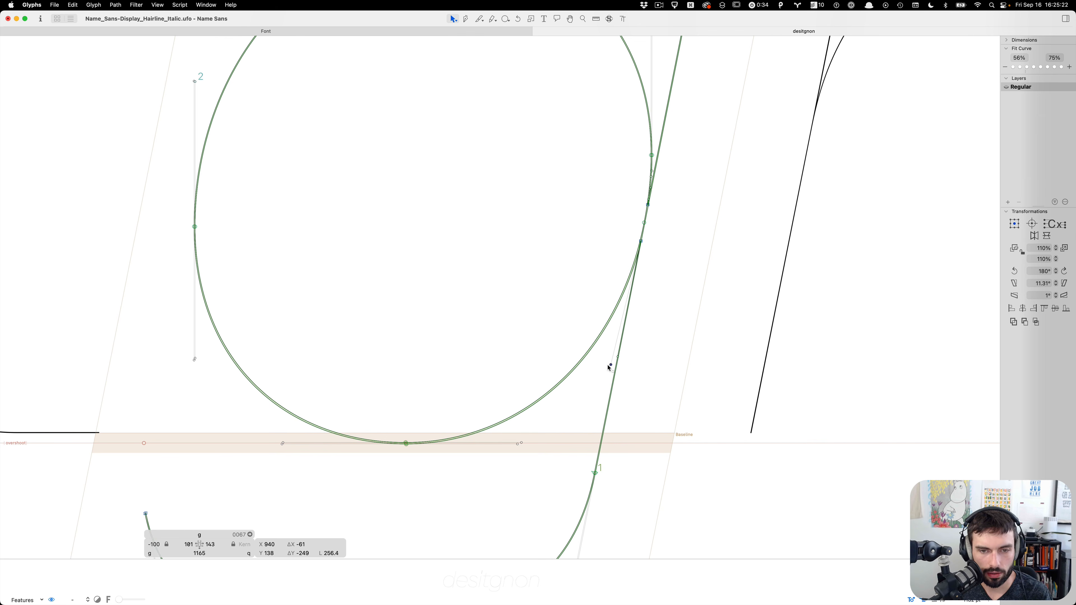
{"action": "left_click", "coordinate": [658, 315]}
{"action": "key", "text": "t"}
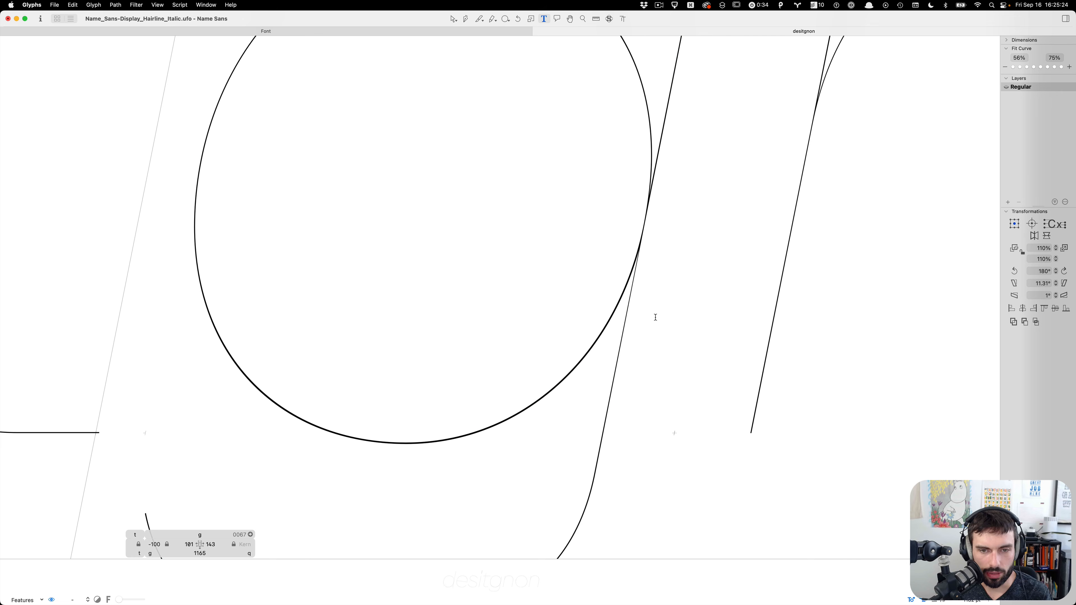
{"action": "scroll", "coordinate": [653, 320], "scroll_direction": "down", "scroll_amount": 5}
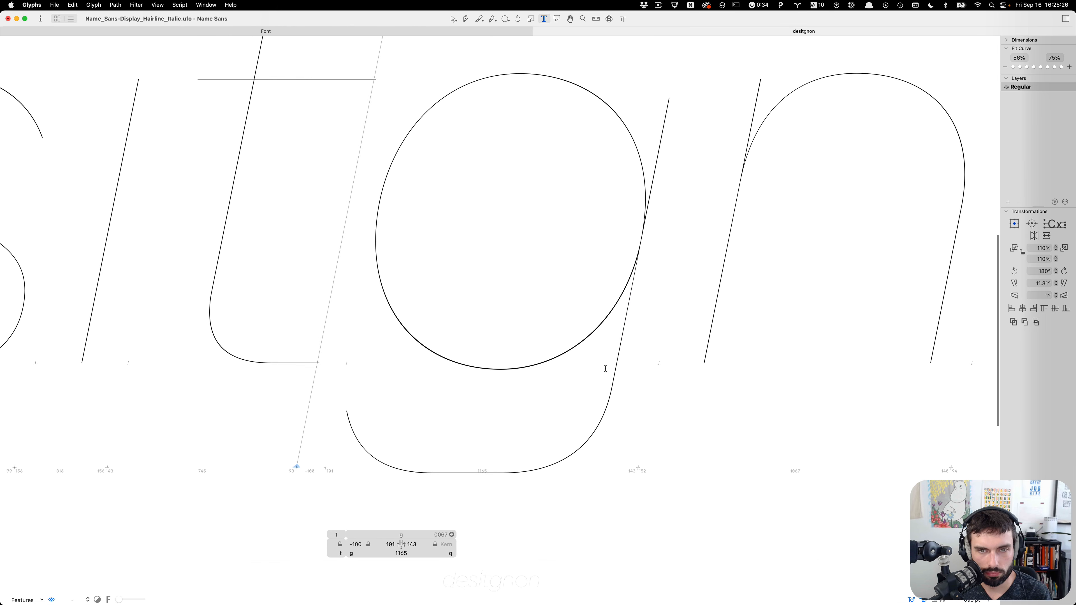
{"action": "key", "text": "Escape"}
{"action": "scroll", "coordinate": [620, 428], "scroll_direction": "up", "scroll_amount": 5}
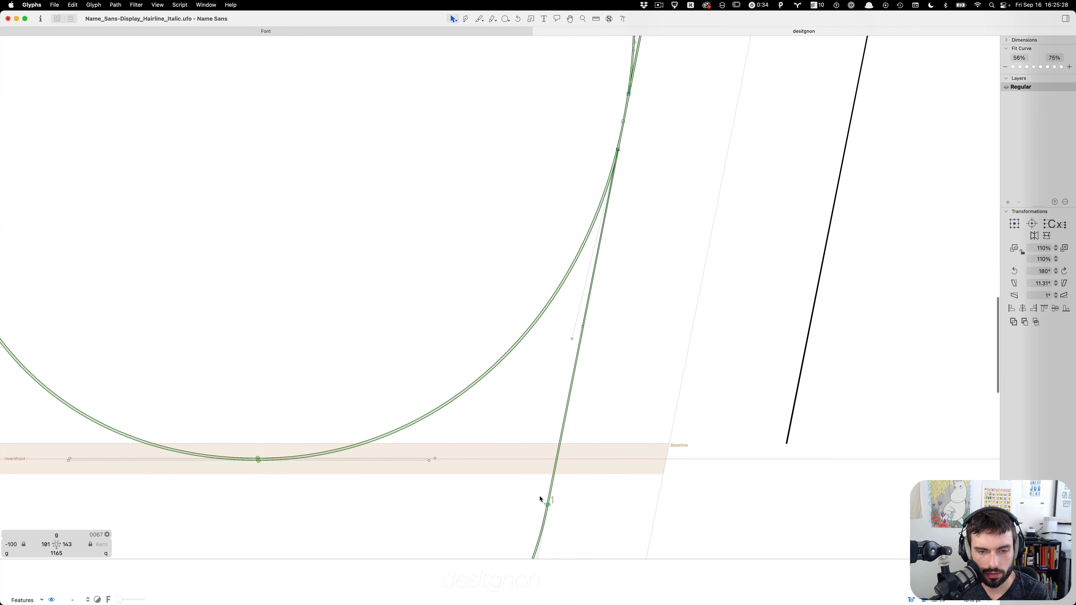
{"action": "scroll", "coordinate": [580, 521], "scroll_direction": "up", "scroll_amount": 3}
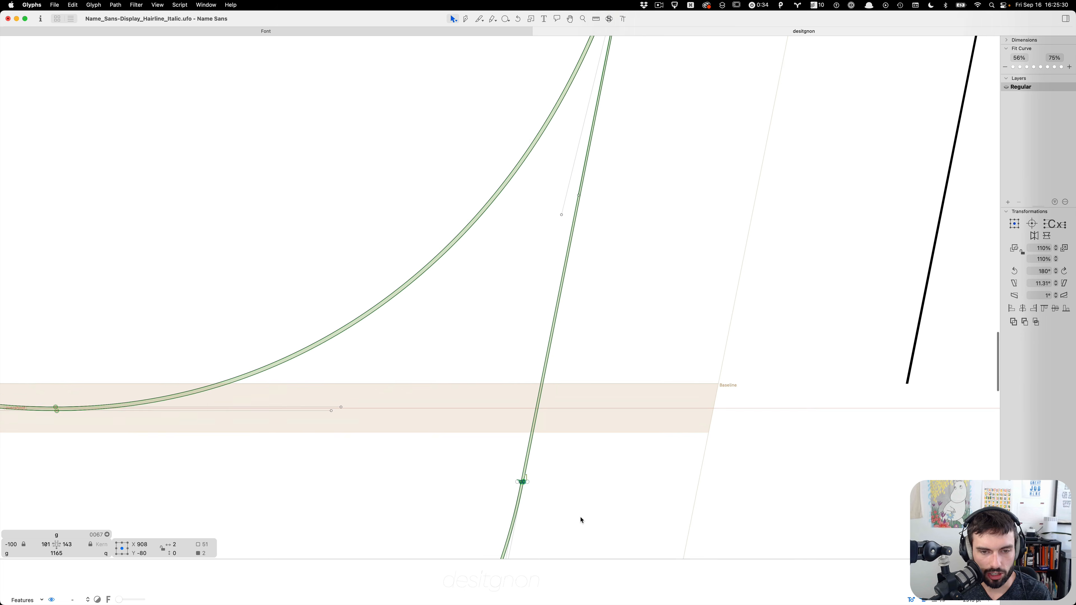
{"action": "scroll", "coordinate": [516, 425], "scroll_direction": "down", "scroll_amount": 5}
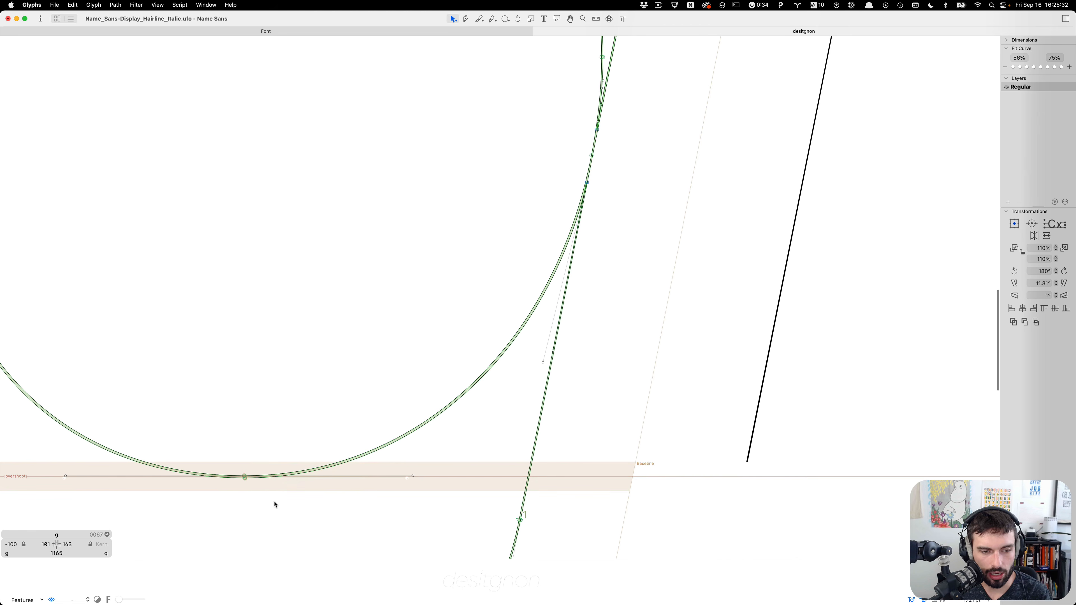
Nudge the inner node at the lowest point of the g's bowl to X 528, Y -20
{"action": "left_click_drag", "start_coordinate": [365, 408], "coordinate": [207, 522]}
{"action": "left_click", "coordinate": [242, 483]}
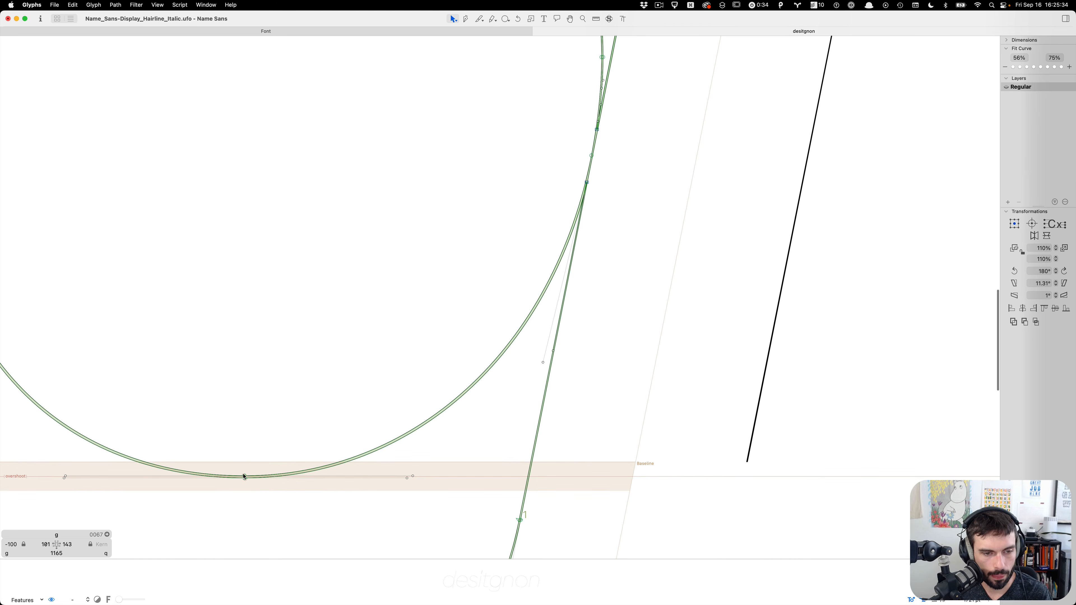
{"action": "left_click", "coordinate": [244, 477]}
{"action": "key", "text": "Right"}
{"action": "key", "text": "Down"}
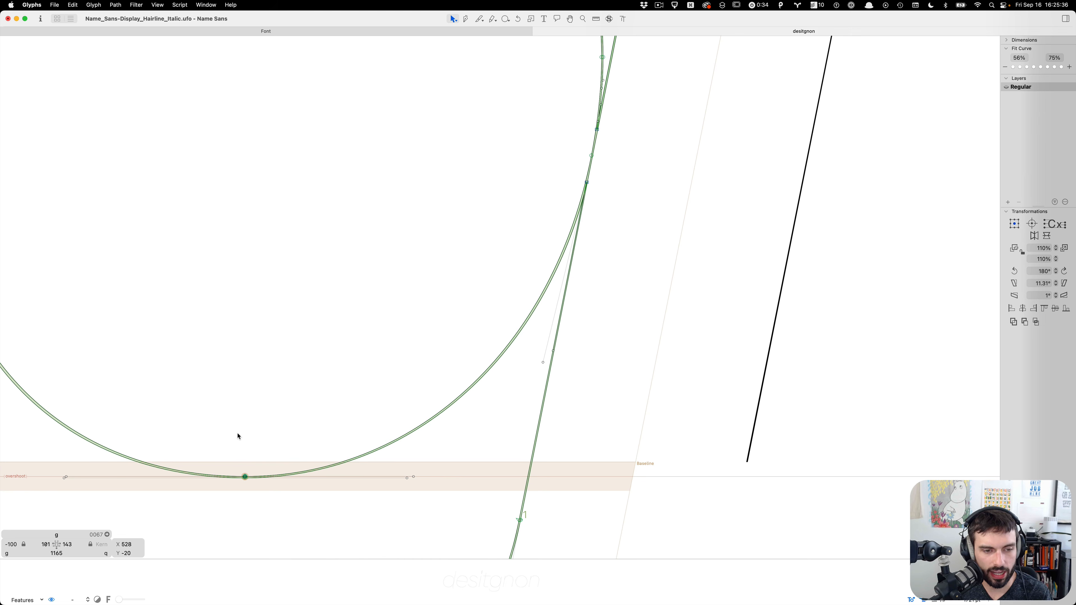
Move one of the paired nodes at the bowl's lower join with the stem to X 1000, Y 387, and view the whole word as plain text
{"action": "scroll", "coordinate": [617, 162], "scroll_direction": "up", "scroll_amount": 10}
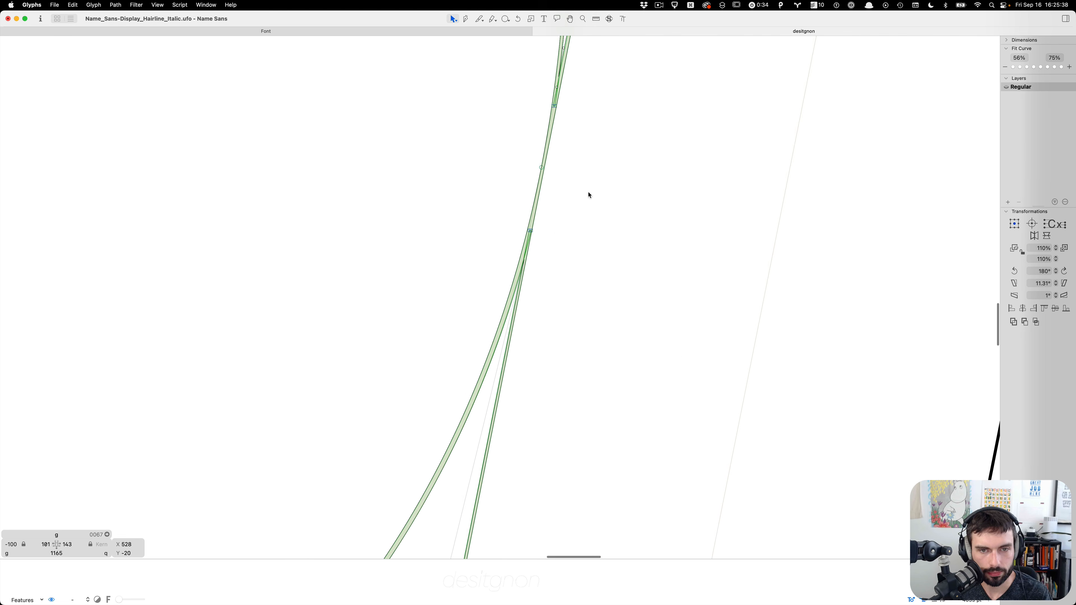
{"action": "left_click", "coordinate": [522, 254]}
{"action": "left_click_drag", "start_coordinate": [545, 228], "coordinate": [505, 256]}
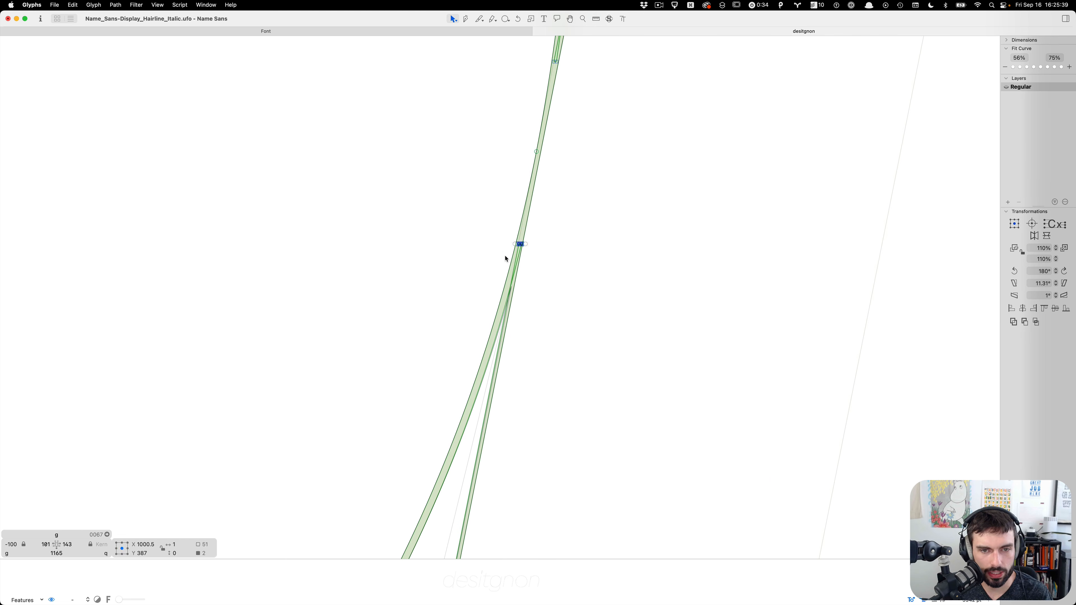
{"action": "left_click", "coordinate": [527, 251]}
{"action": "scroll", "coordinate": [526, 251], "scroll_direction": "right", "scroll_amount": 1}
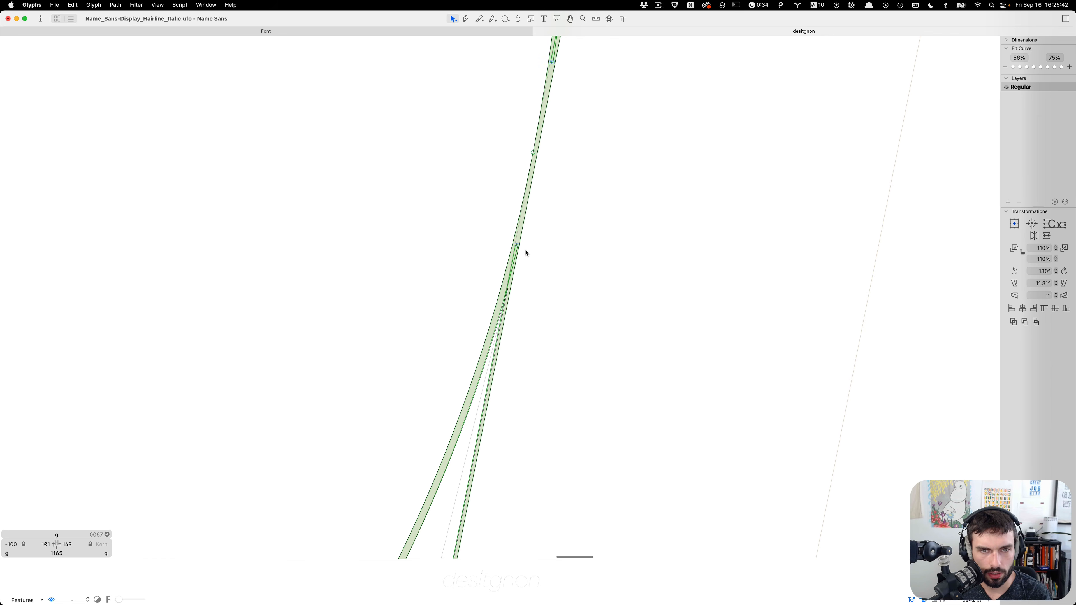
{"action": "left_click", "coordinate": [517, 246]}
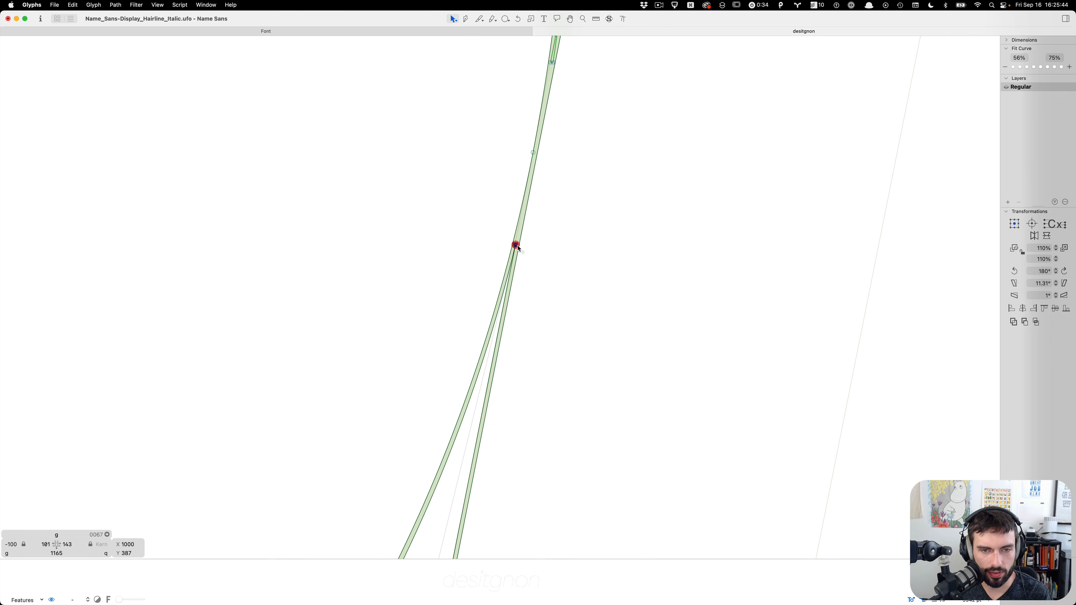
{"action": "key", "text": "t"}
{"action": "scroll", "coordinate": [605, 274], "scroll_direction": "down", "scroll_amount": 10}
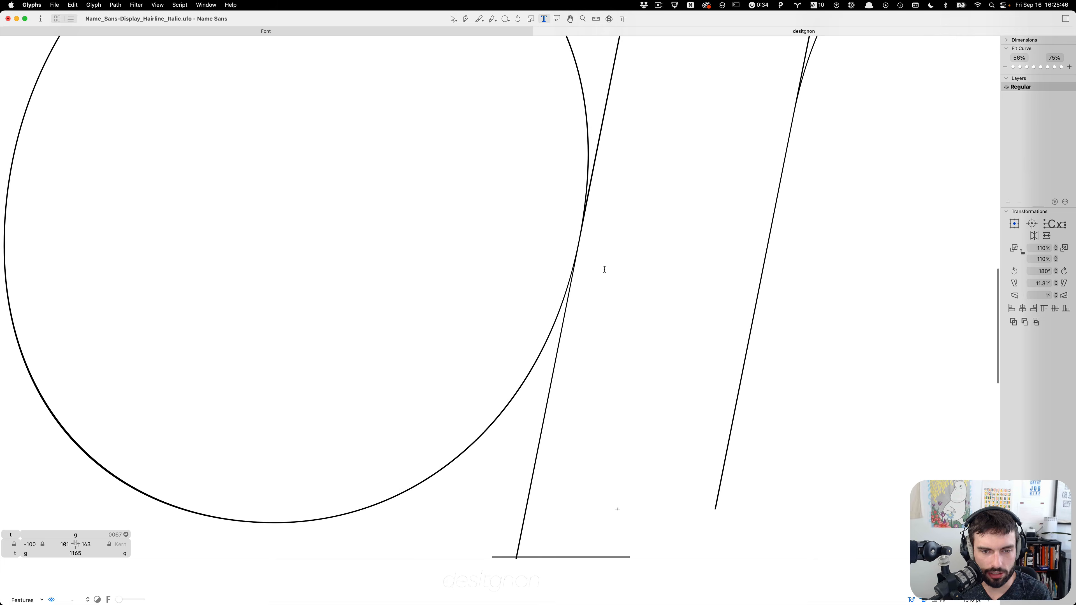
{"action": "scroll", "coordinate": [604, 274], "scroll_direction": "down", "scroll_amount": 10}
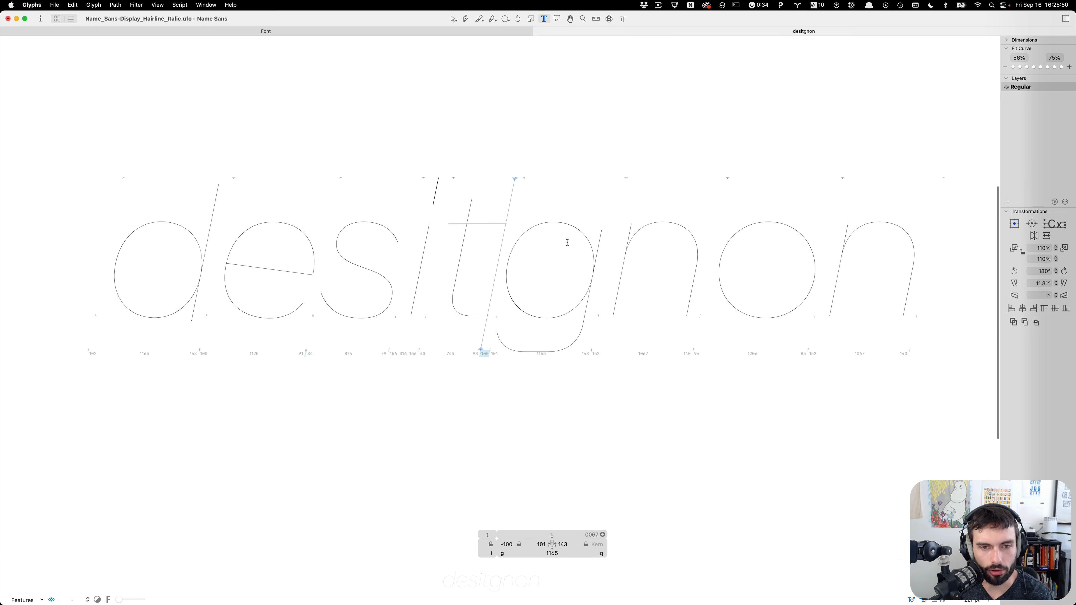
Extend the top end of the g's stem to the x-height, placing its two nodes at X 1116, Y 970
{"action": "key", "text": "Escape"}
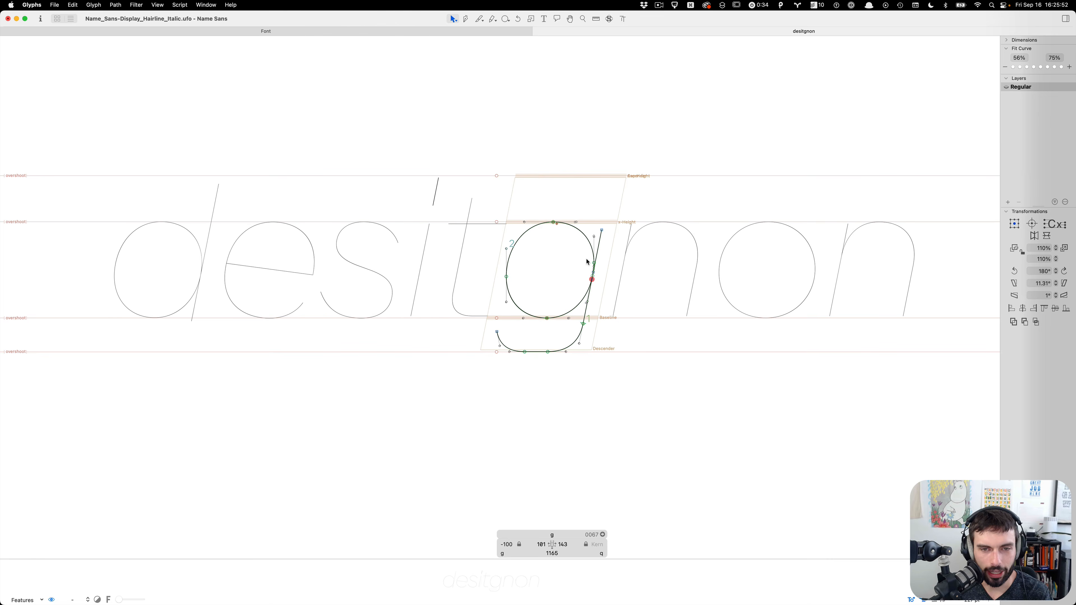
{"action": "scroll", "coordinate": [588, 261], "scroll_direction": "up", "scroll_amount": 6}
{"action": "scroll", "coordinate": [593, 414], "scroll_direction": "up", "scroll_amount": 3}
{"action": "scroll", "coordinate": [593, 413], "scroll_direction": "up", "scroll_amount": 3}
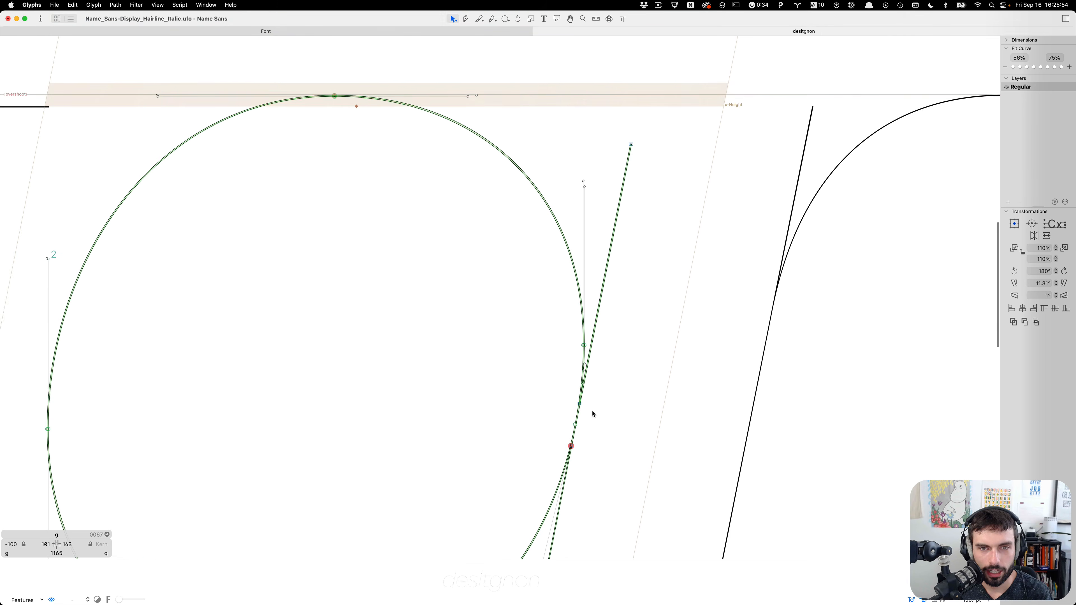
{"action": "scroll", "coordinate": [640, 198], "scroll_direction": "up", "scroll_amount": 3}
{"action": "scroll", "coordinate": [640, 198], "scroll_direction": "up", "scroll_amount": 2}
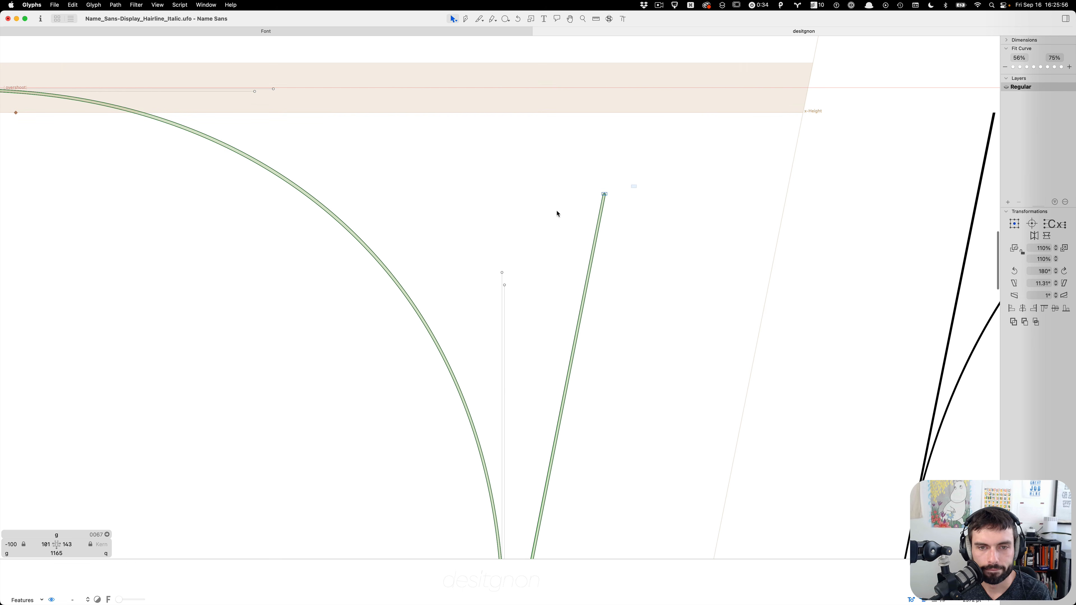
{"action": "left_click_drag", "start_coordinate": [614, 188], "coordinate": [622, 114]}
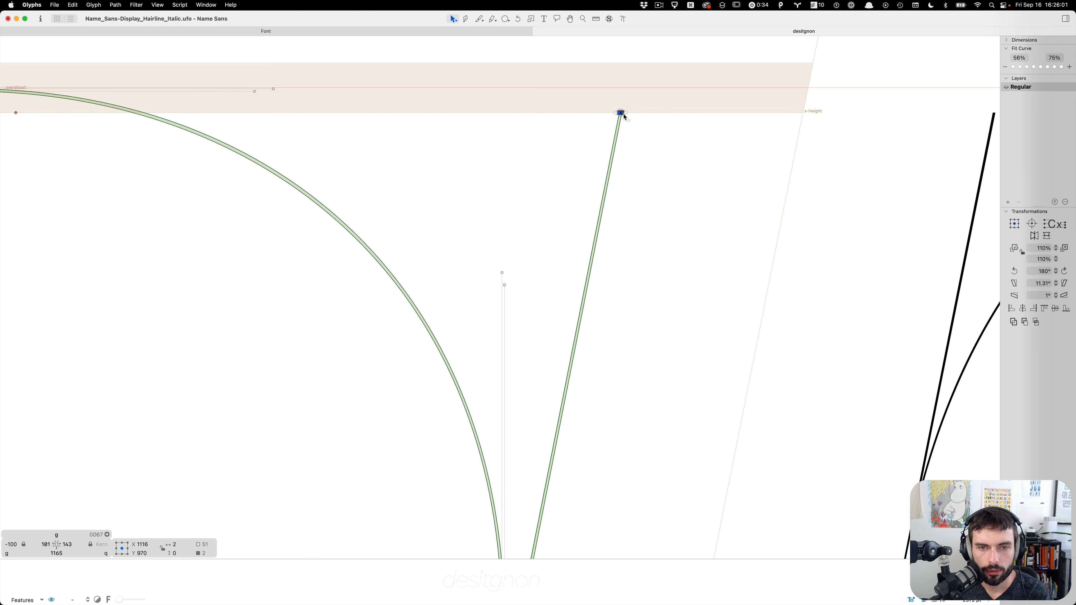
{"action": "left_click", "coordinate": [660, 156]}
Delete both extremum nodes on the right side of the g's bowl and view the letter as plain text
{"action": "scroll", "coordinate": [659, 157], "scroll_direction": "down", "scroll_amount": 5}
{"action": "scroll", "coordinate": [509, 205], "scroll_direction": "down", "scroll_amount": 5}
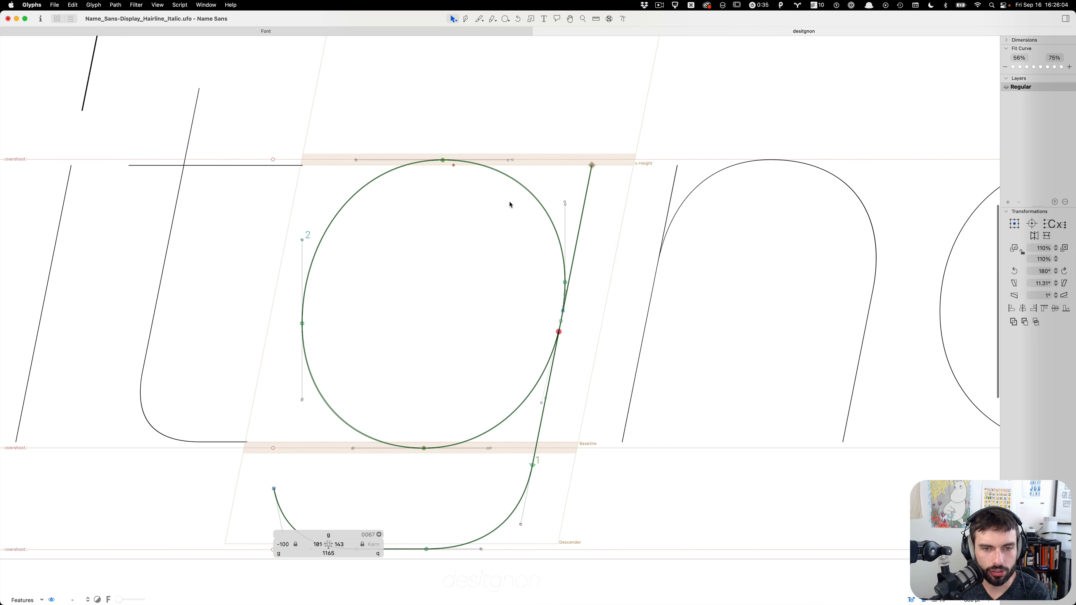
{"action": "scroll", "coordinate": [554, 302], "scroll_direction": "up", "scroll_amount": 6}
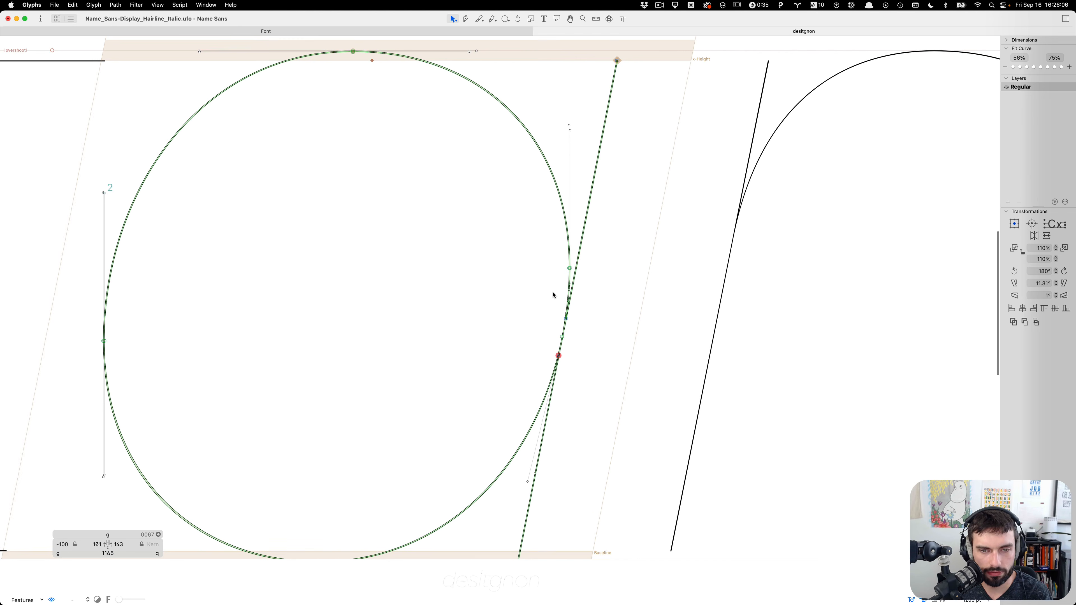
{"action": "scroll", "coordinate": [552, 284], "scroll_direction": "up", "scroll_amount": 4}
{"action": "left_click", "coordinate": [574, 271]}
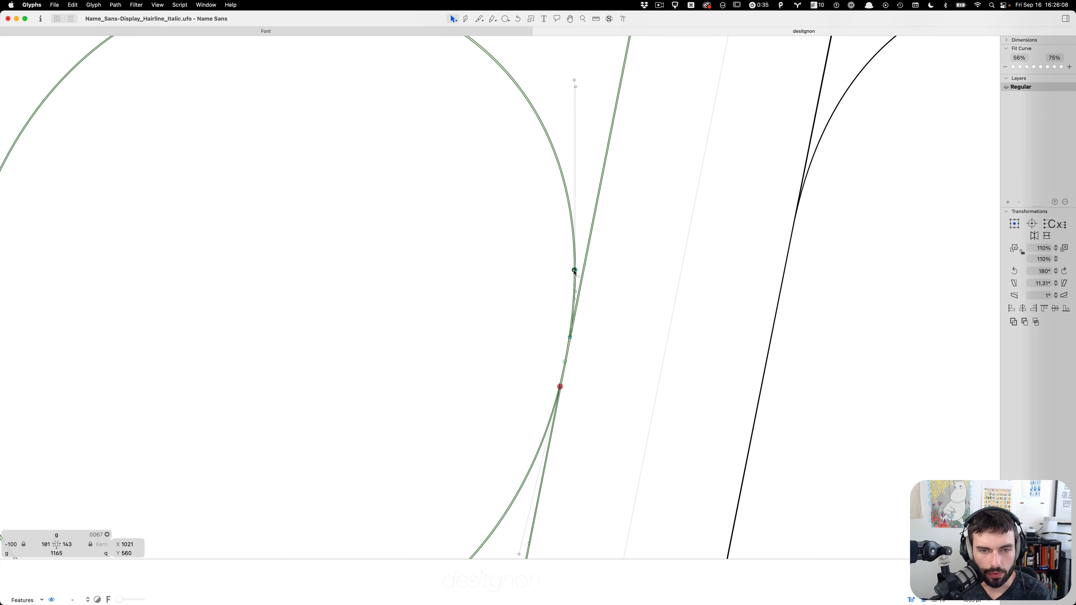
{"action": "left_click", "coordinate": [574, 271]}
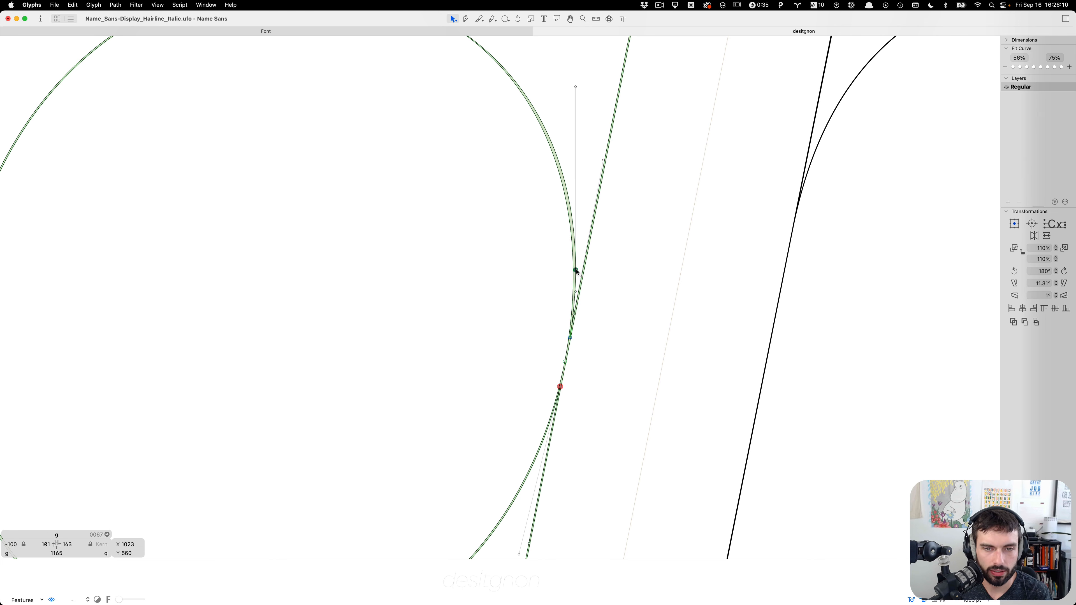
{"action": "key", "text": "BackSpace"}
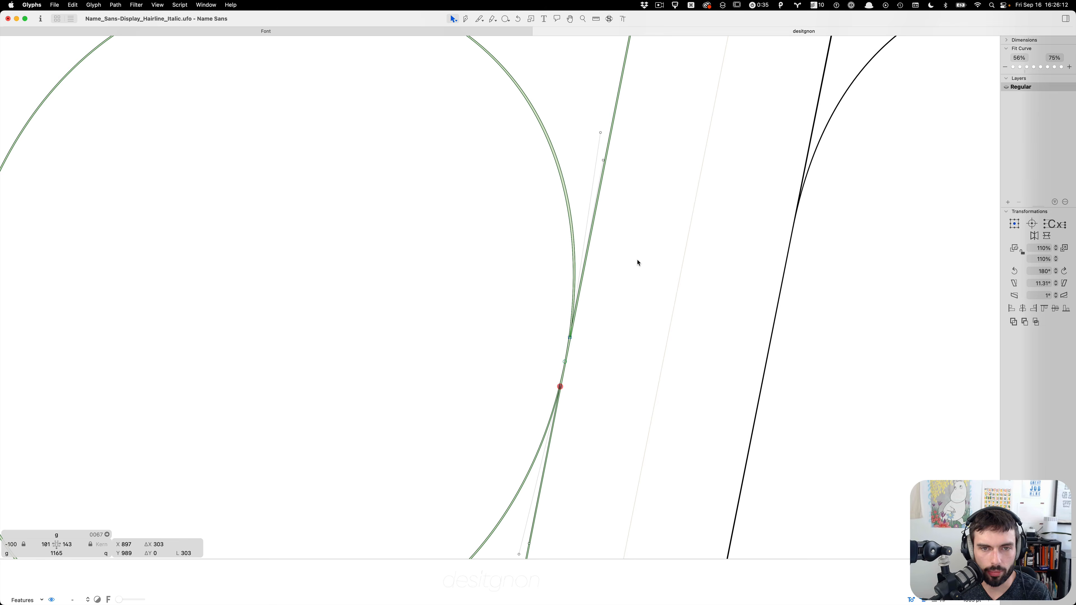
{"action": "scroll", "coordinate": [637, 262], "scroll_direction": "down", "scroll_amount": 3}
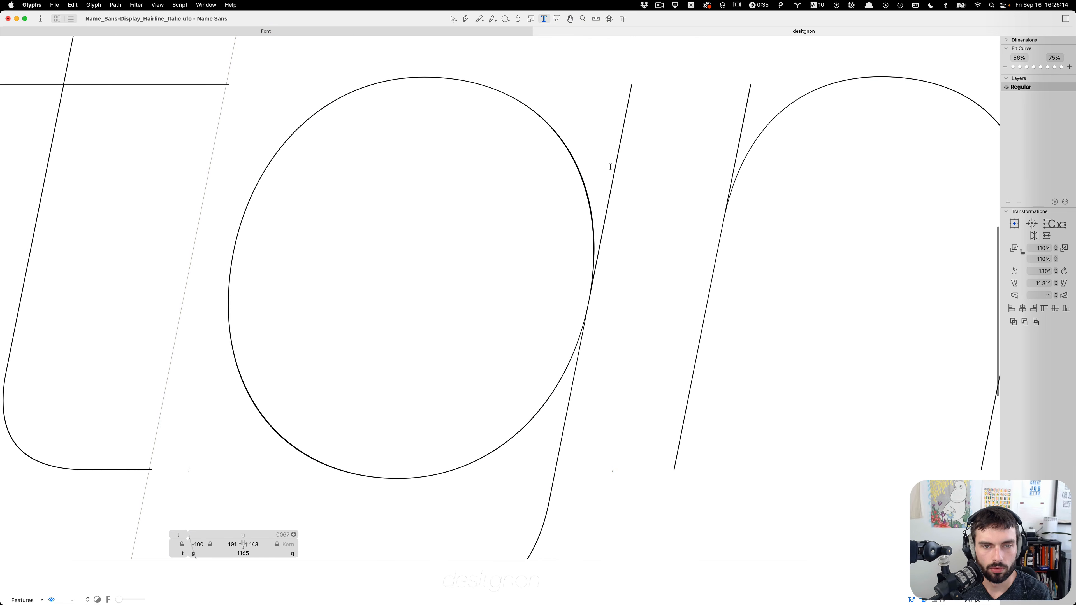
{"action": "scroll", "coordinate": [481, 199], "scroll_direction": "right", "scroll_amount": 3}
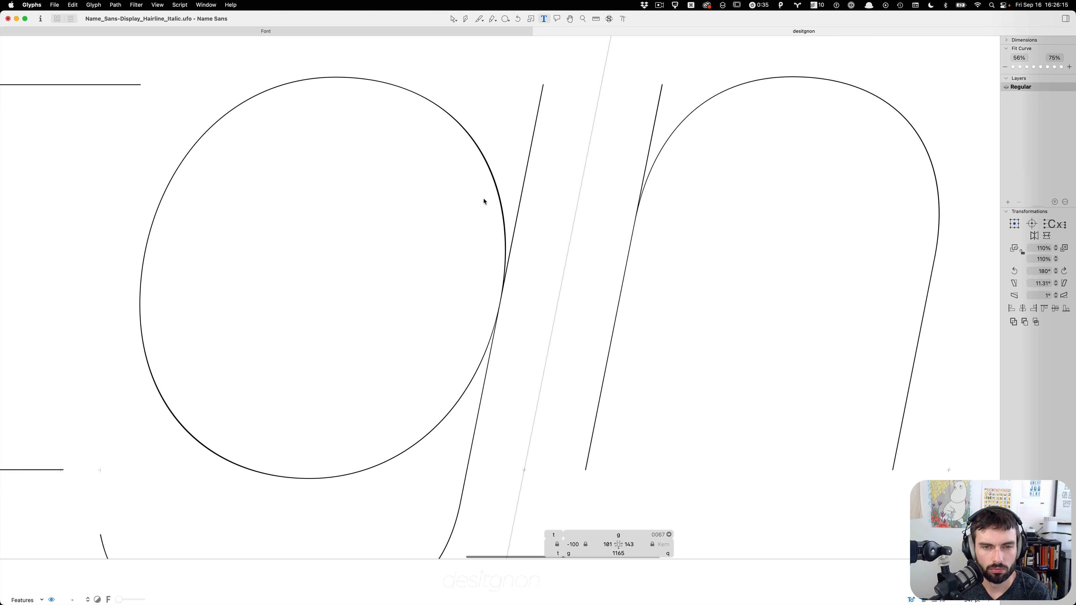
Nudge the upper of the two handles rising from the bowl's upper join with the stem to X 1058, Y 763
{"action": "left_click", "coordinate": [521, 167]}
{"action": "key", "text": "Up"}
{"action": "key", "text": "Up"}
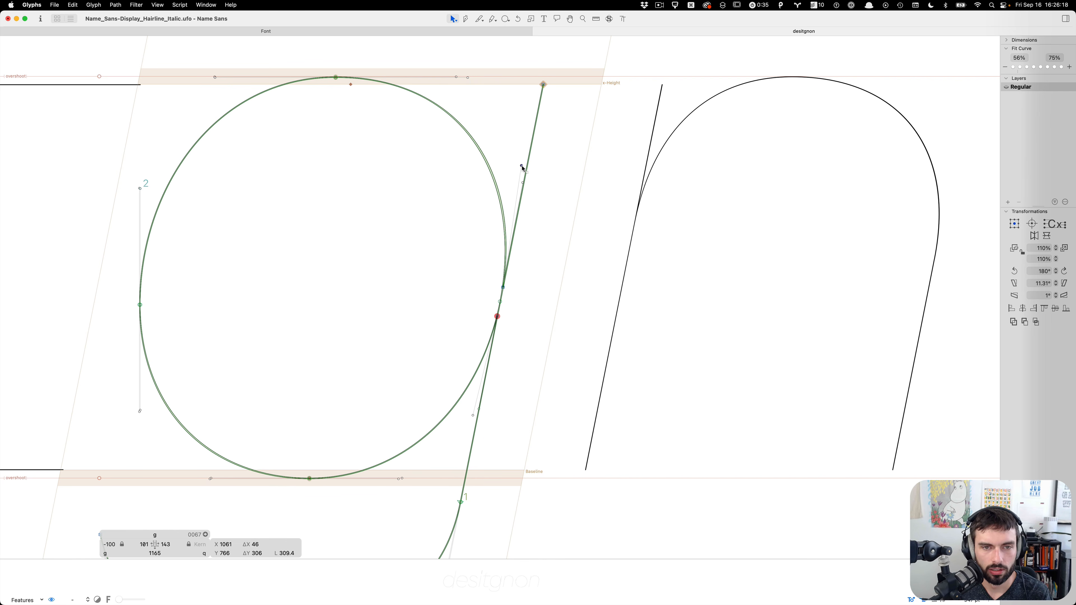
{"action": "key", "text": "Right"}
{"action": "key", "text": "Down"}
{"action": "key", "text": "Down"}
{"action": "key", "text": "Down"}
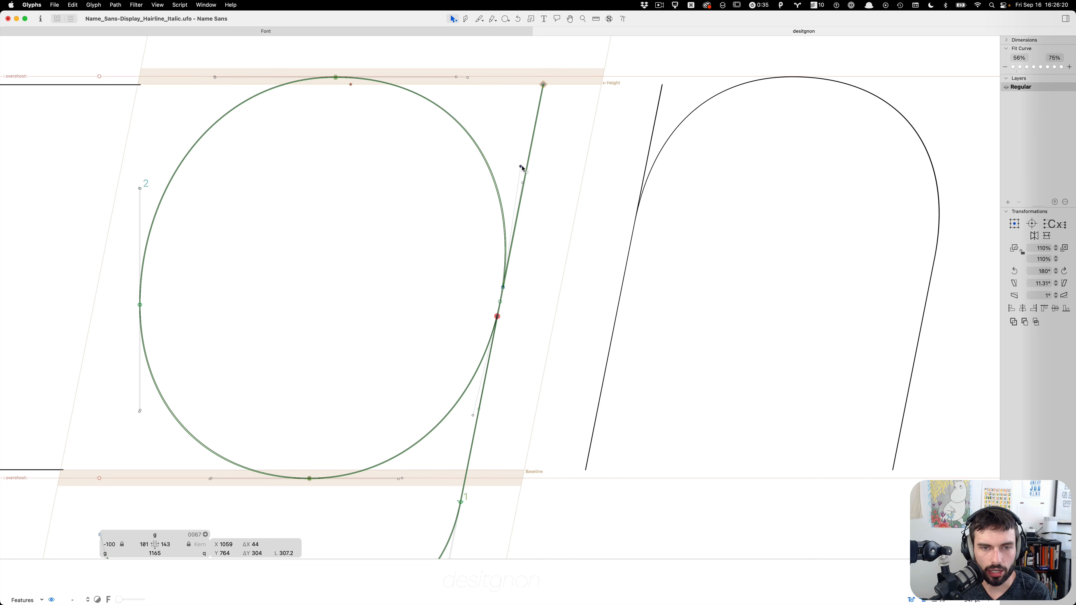
{"action": "key", "text": "Left"}
{"action": "key", "text": "Left"}
{"action": "key", "text": "Left"}
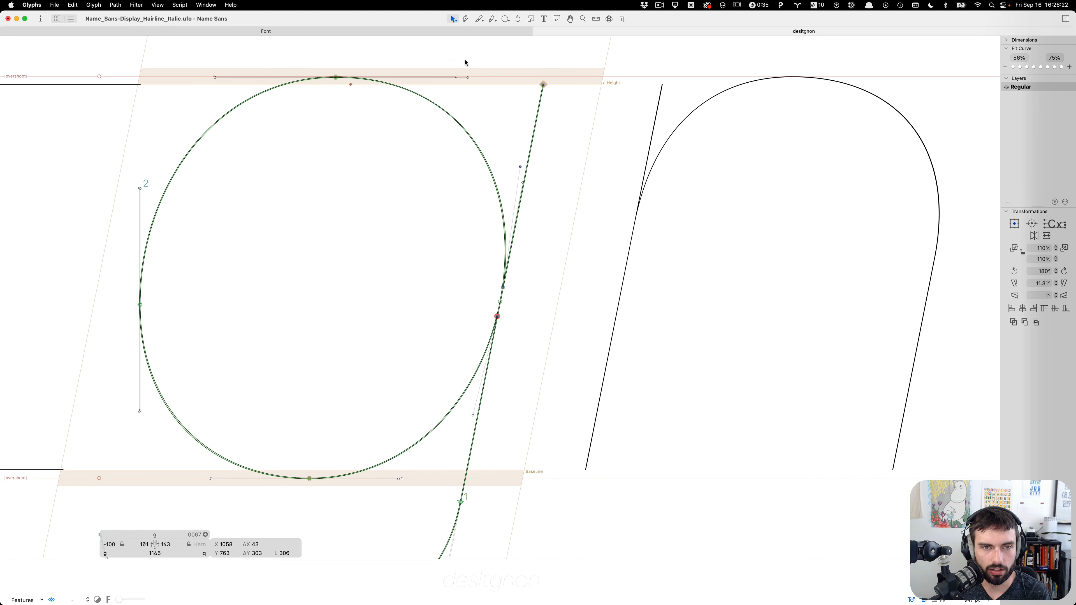
Lengthen the inner handle to the right of the bowl's topmost node to X 900, Y 989, and view the g as plain text
{"action": "left_click_drag", "start_coordinate": [464, 60], "coordinate": [437, 95]}
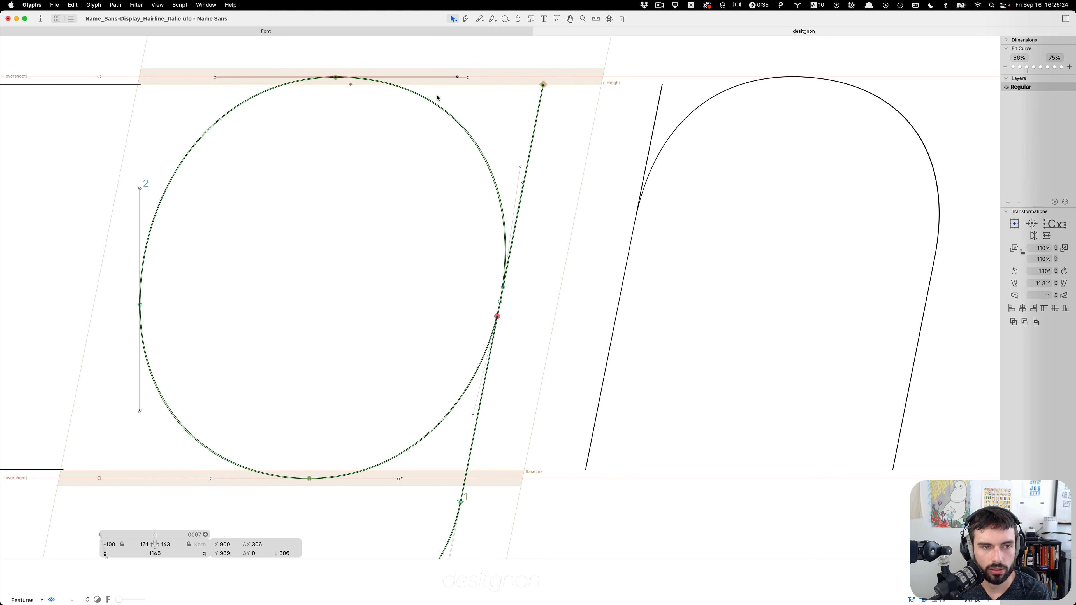
{"action": "key", "text": "t"}
{"action": "key", "text": "super+minus"}
{"action": "key", "text": "super+minus"}
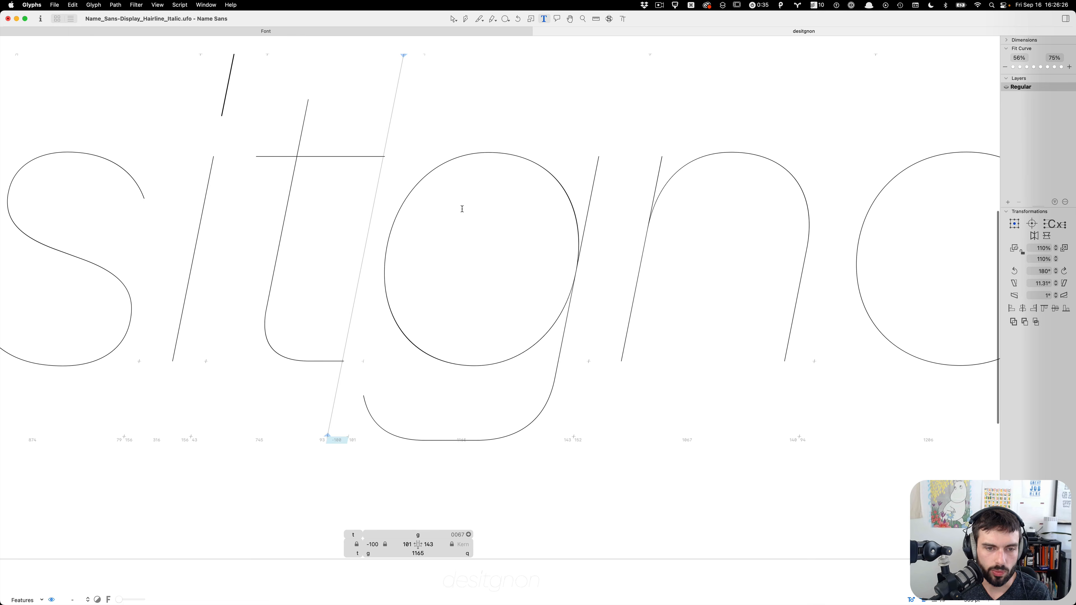
{"action": "key", "text": "super+plus"}
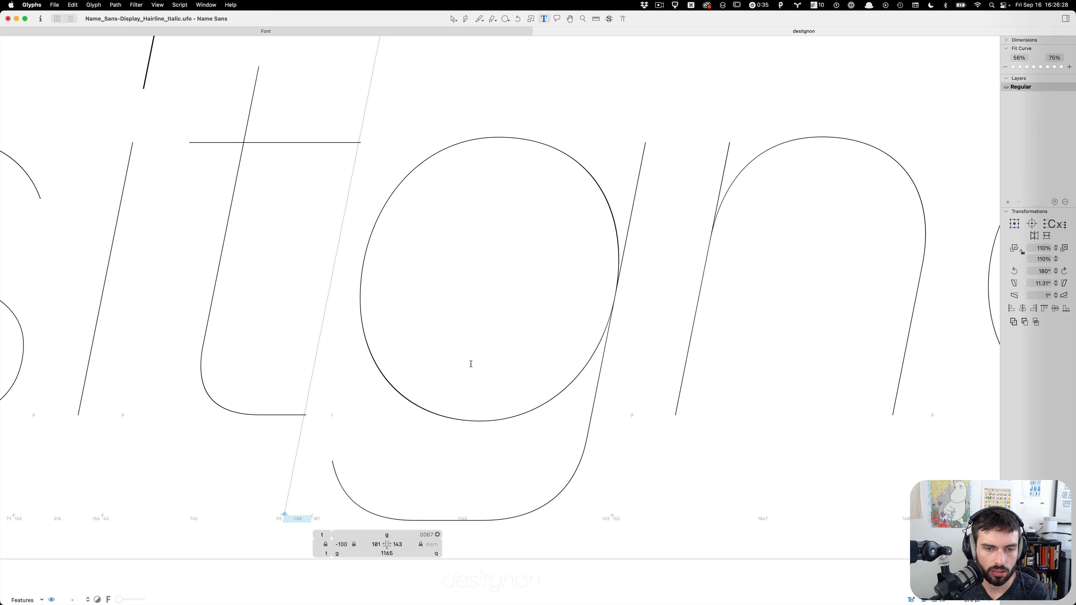
Shift the paired nodes at the bowl's lowest point about 10 units to the left and check the g as plain text
{"action": "scroll", "coordinate": [470, 364], "scroll_direction": "up", "scroll_amount": 2}
{"action": "key", "text": "Escape"}
{"action": "left_click_drag", "start_coordinate": [501, 405], "coordinate": [444, 501]}
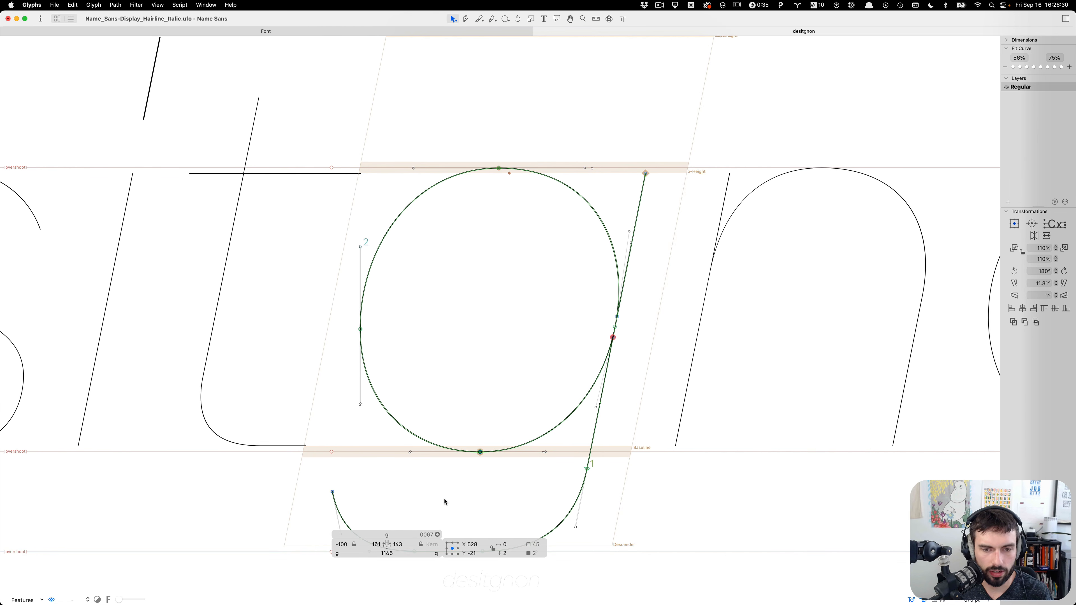
{"action": "key", "text": "t"}
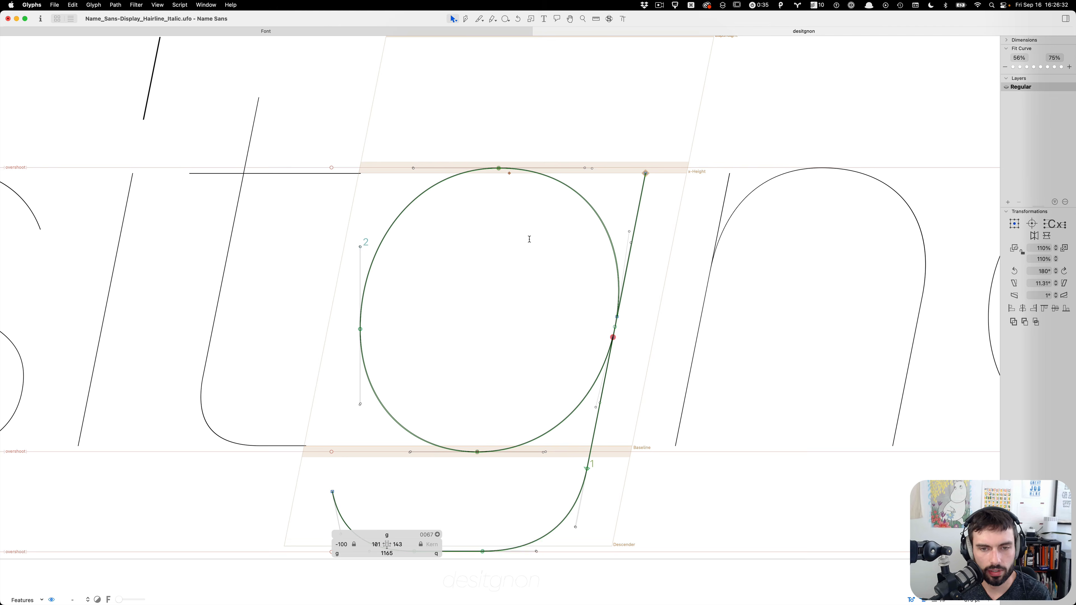
{"action": "key", "text": "super+minus"}
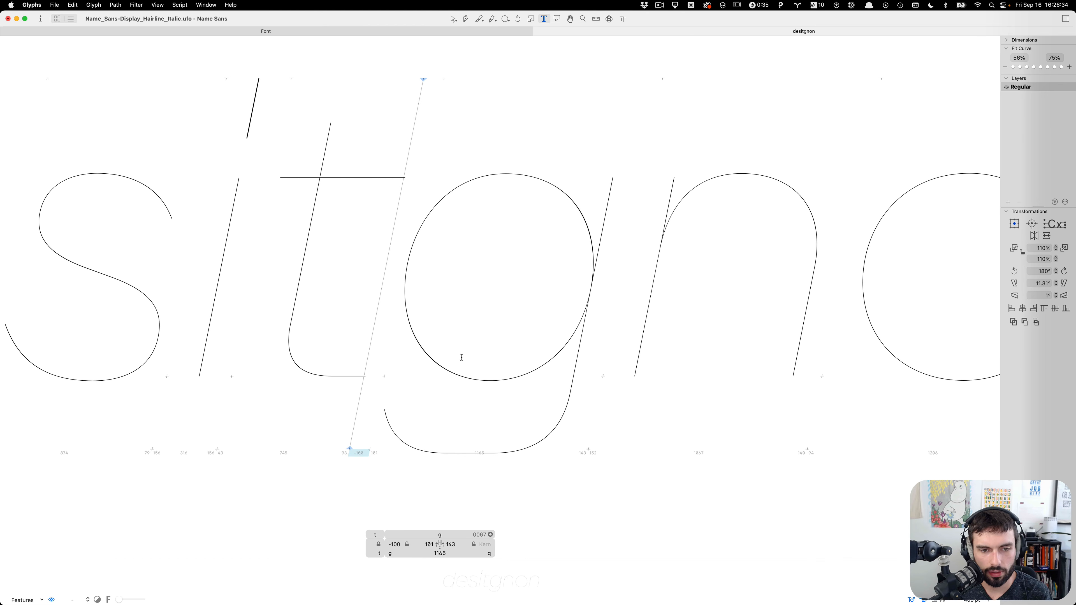
Adjust the handle to the left of the bowl's lowest node to X 279, Y -20, and view the g as plain text
{"action": "key", "text": "Escape"}
{"action": "key", "text": "super+plus"}
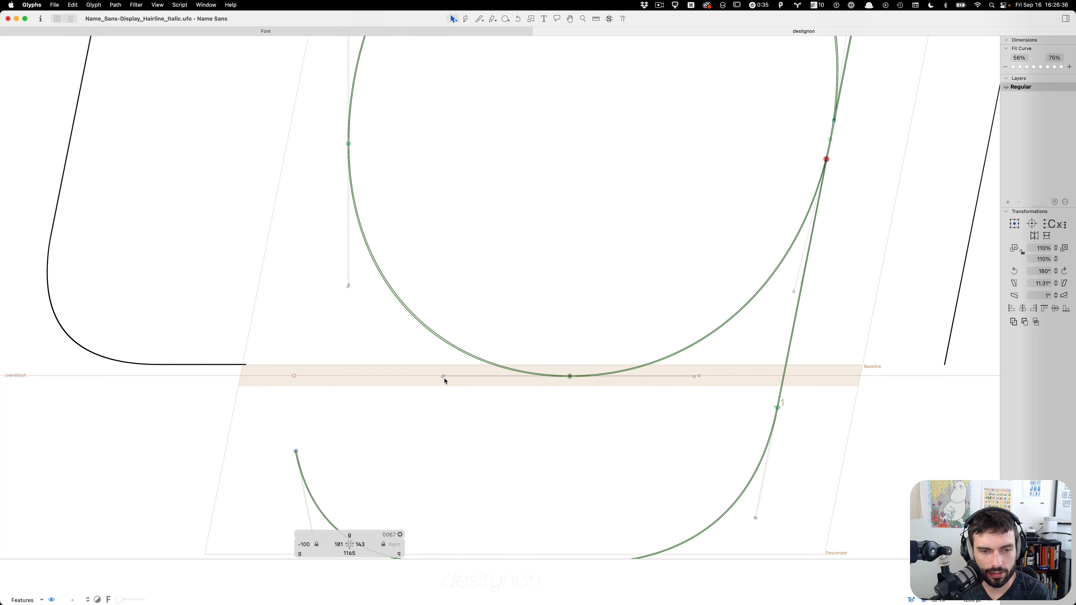
{"action": "left_click", "coordinate": [444, 376]}
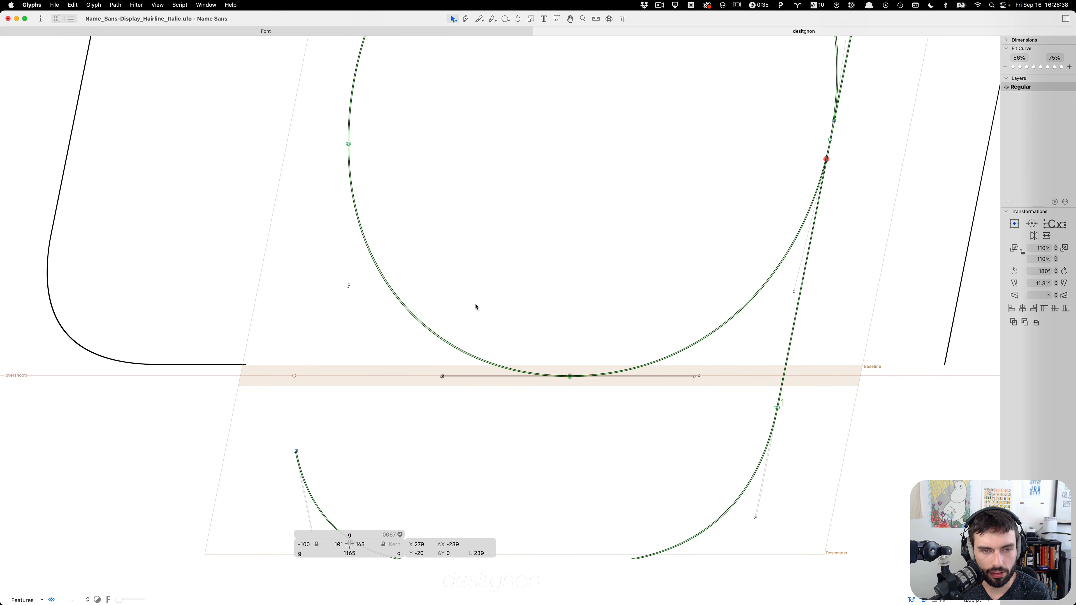
{"action": "key", "text": "t"}
{"action": "key", "text": "super+minus"}
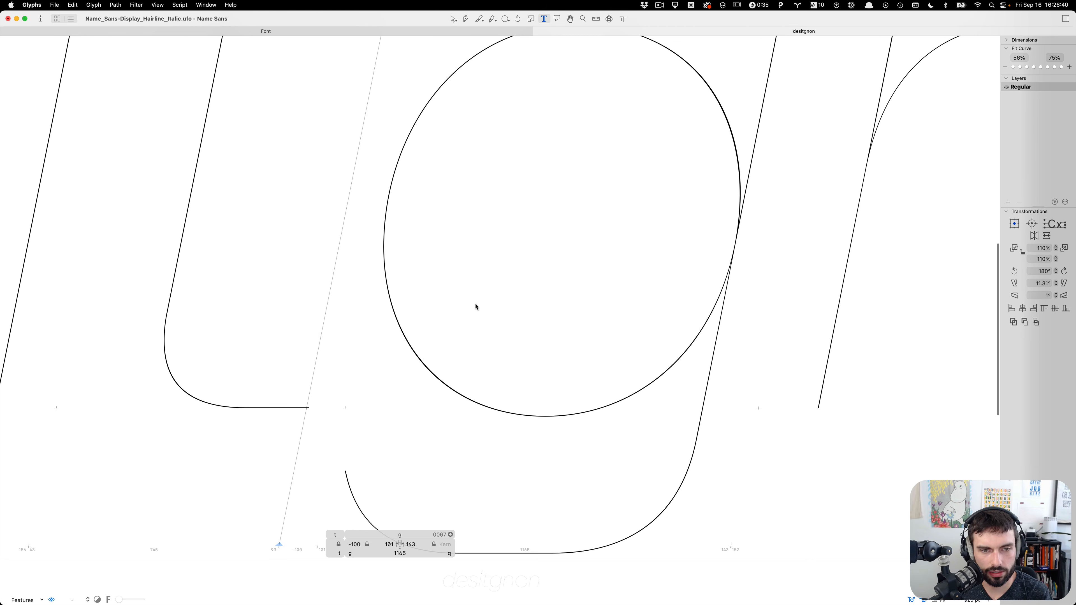
Lower the handle beneath the bowl's leftmost node slightly and check the g's bowl as plain text
{"action": "key", "text": "Escape"}
{"action": "left_click", "coordinate": [385, 351]}
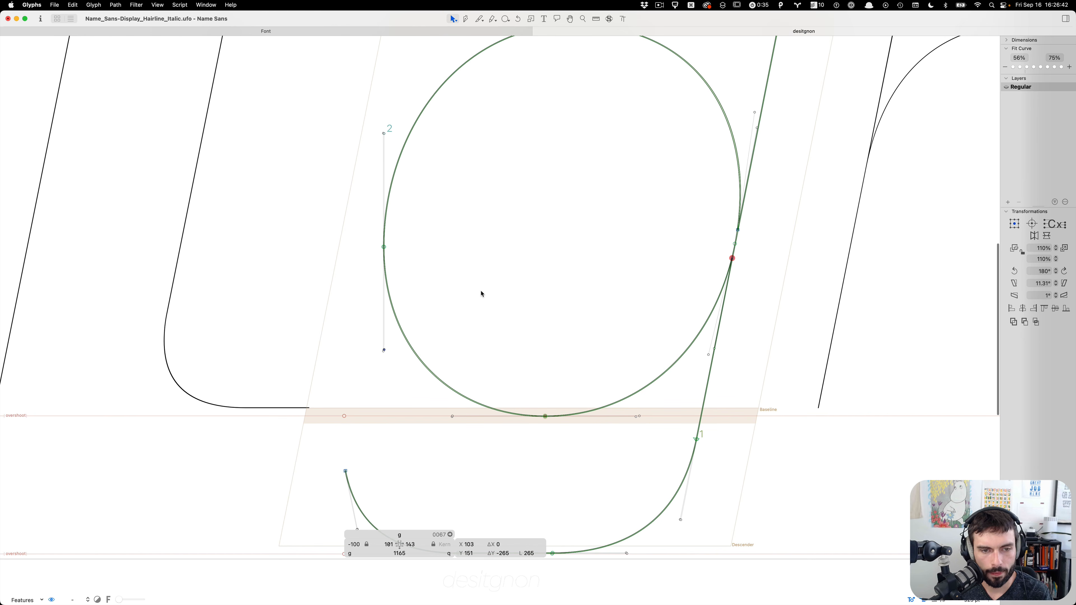
{"action": "key", "text": "Down"}
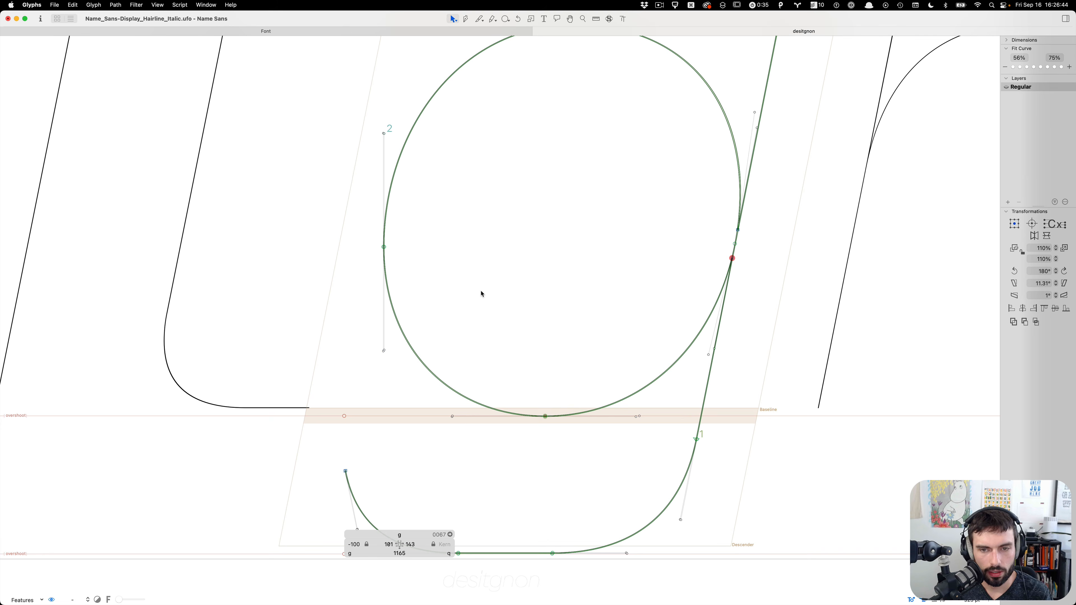
{"action": "key", "text": "t"}
{"action": "scroll", "coordinate": [477, 293], "scroll_direction": "up", "scroll_amount": 4}
{"action": "scroll", "coordinate": [599, 209], "scroll_direction": "right", "scroll_amount": 5}
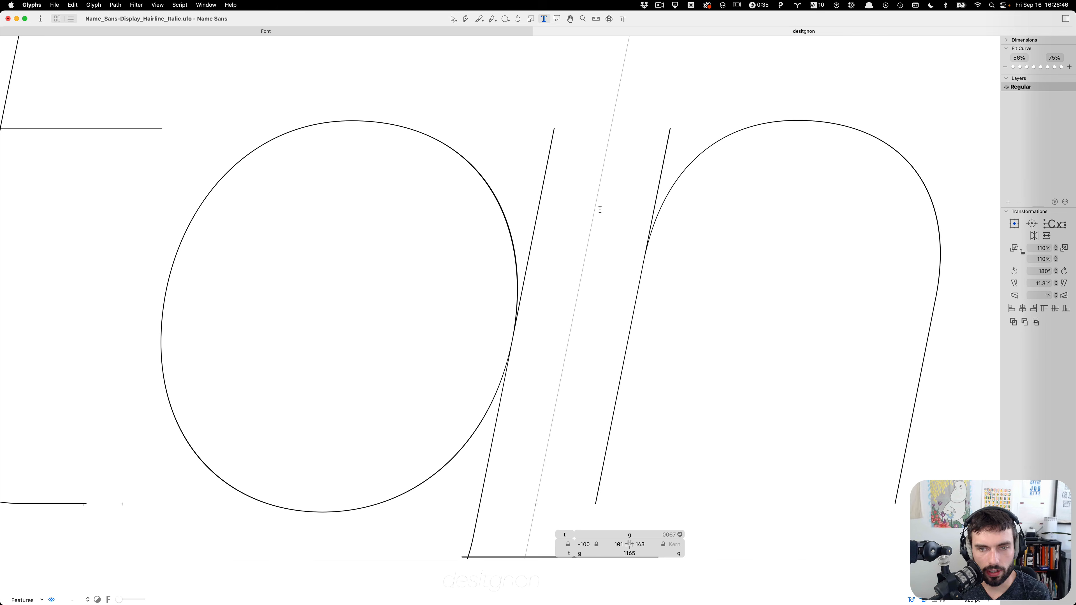
Nudge the lower of the two handles rising from the bowl's upper join to X 1064, Y 727, and view the result as plain text
{"action": "key", "text": "Escape"}
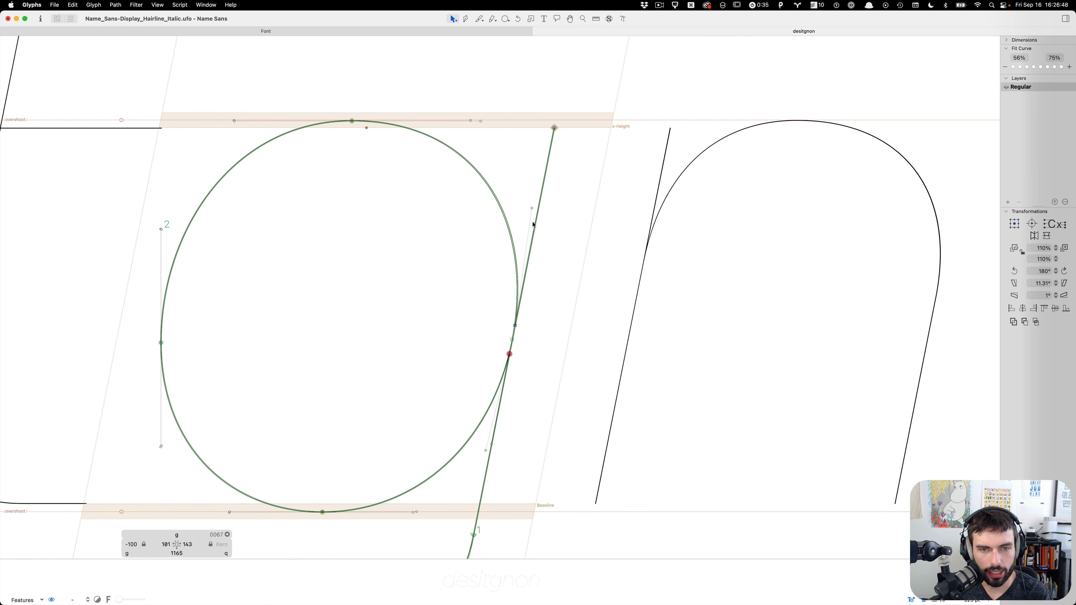
{"action": "left_click", "coordinate": [534, 226]}
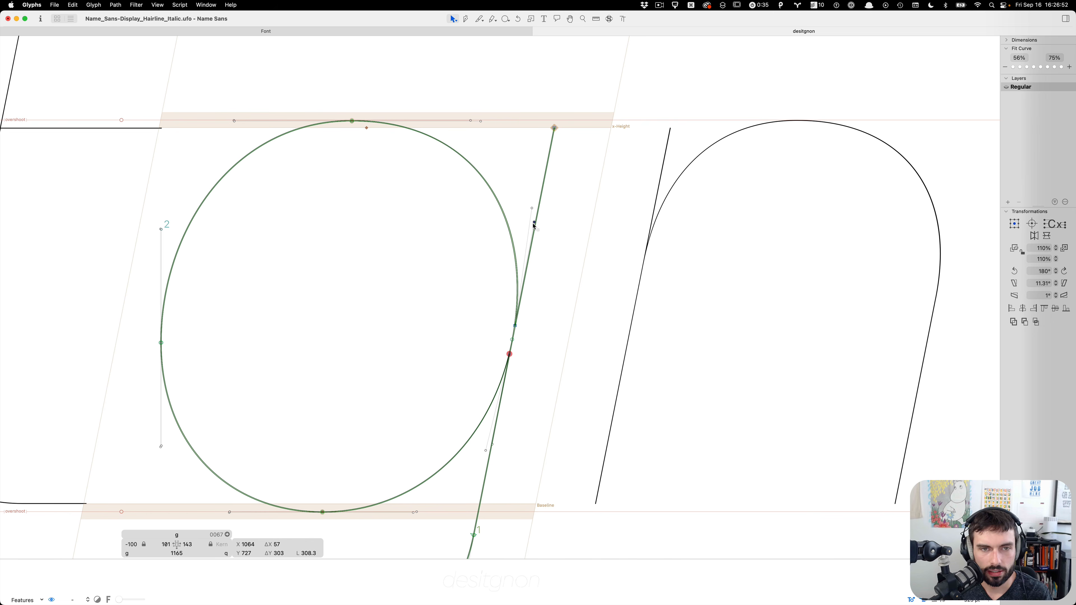
{"action": "key", "text": "Escape"}
{"action": "key", "text": "t"}
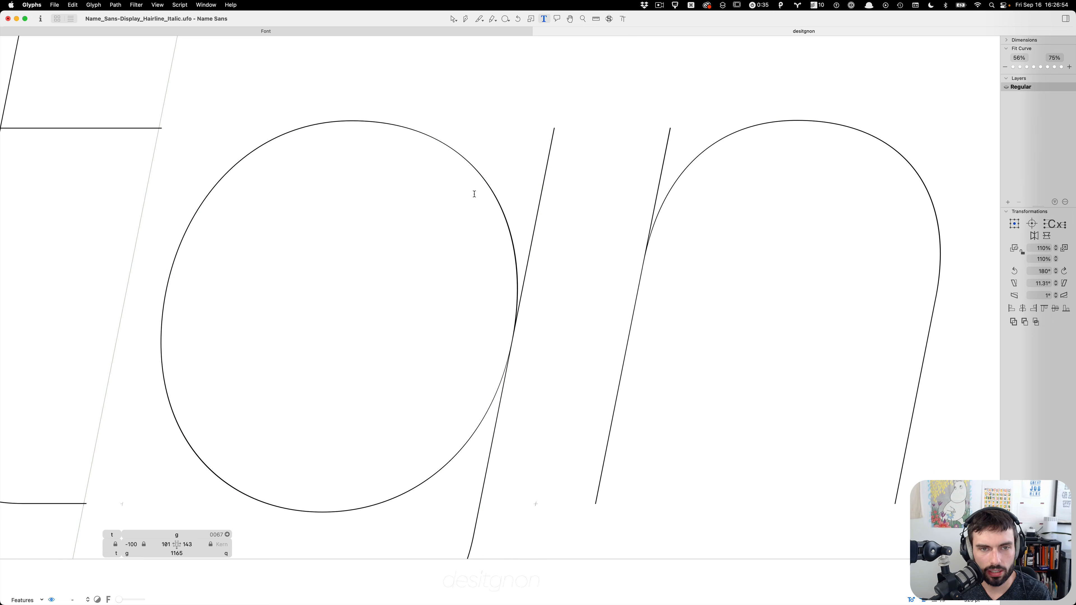
Lengthen the inner handle to the right of the bowl's topmost node to X 904, Y 989, and recheck the bowl as plain text
{"action": "key", "text": "Escape"}
{"action": "left_click", "coordinate": [471, 121]}
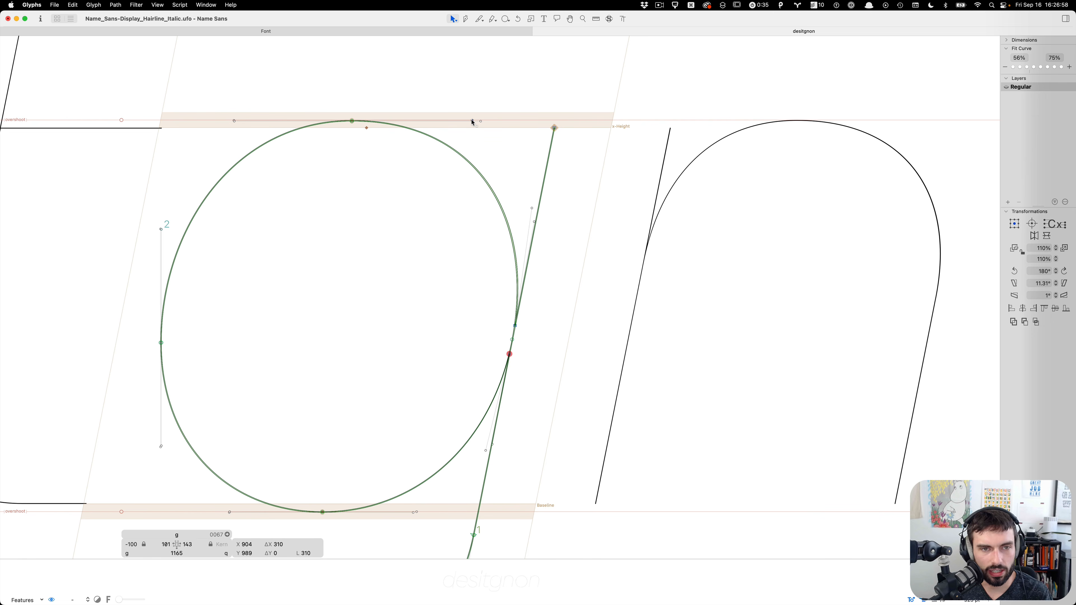
{"action": "key", "text": "t"}
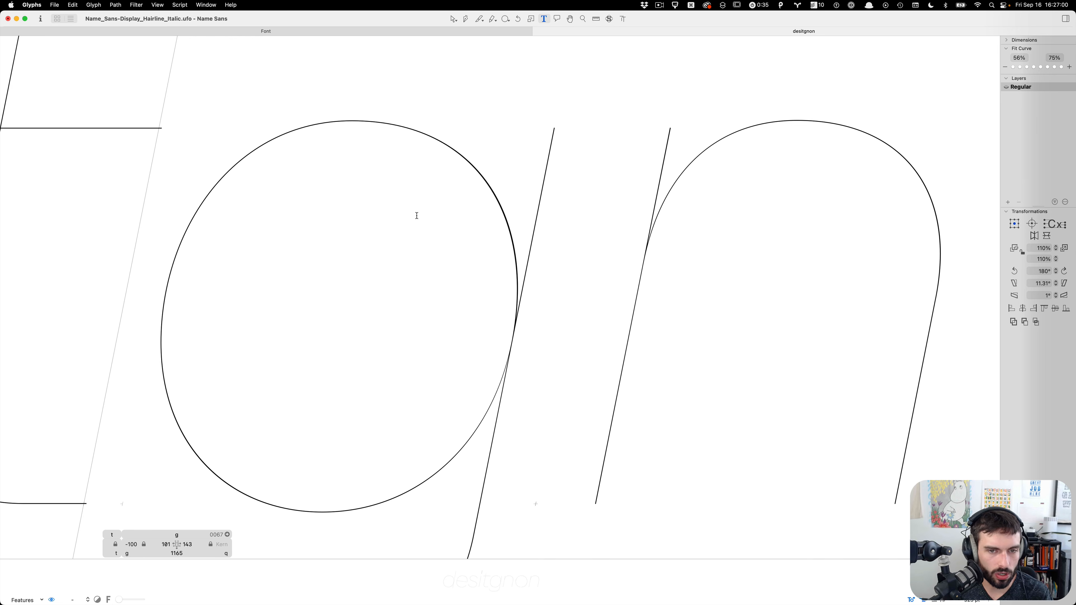
Nudge the upper of the two handles rising from the bowl's upper join to X 1057, Y 761, and view the word as plain text
{"action": "key", "text": "Escape"}
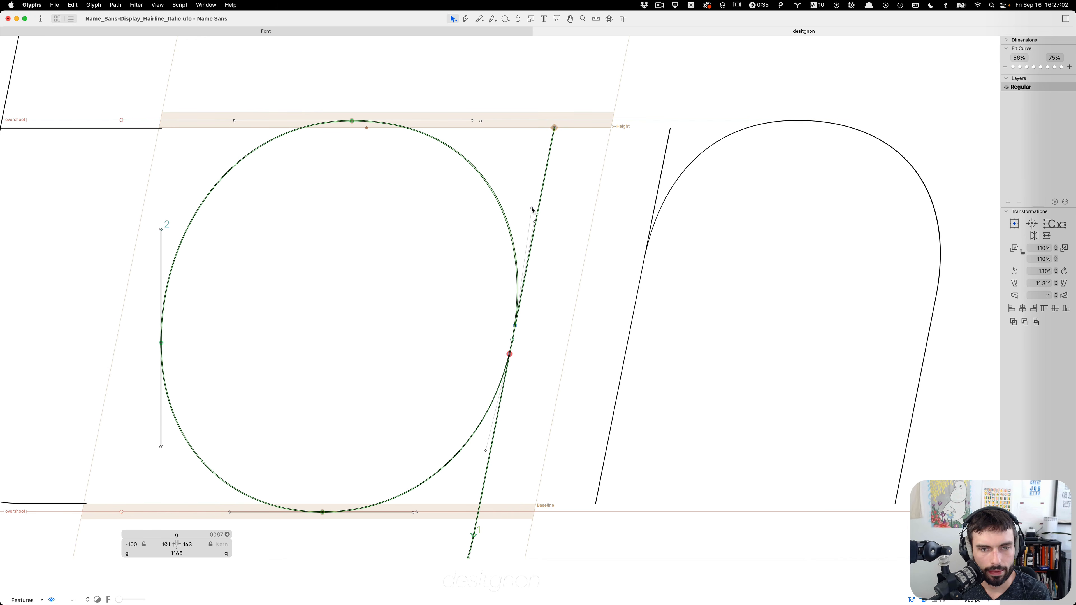
{"action": "left_click", "coordinate": [532, 210]}
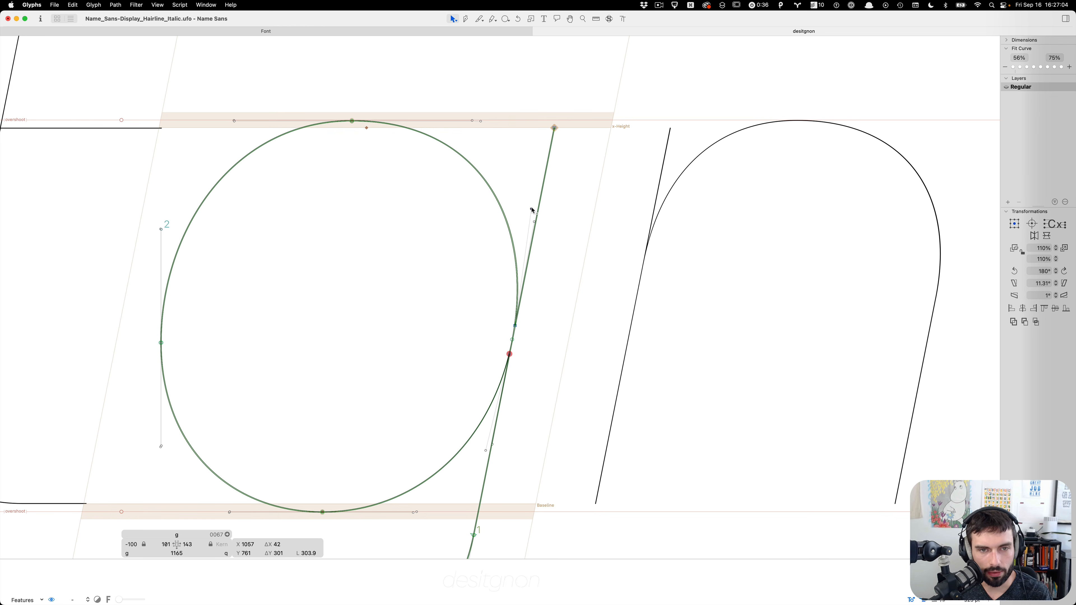
{"action": "left_click", "coordinate": [571, 249]}
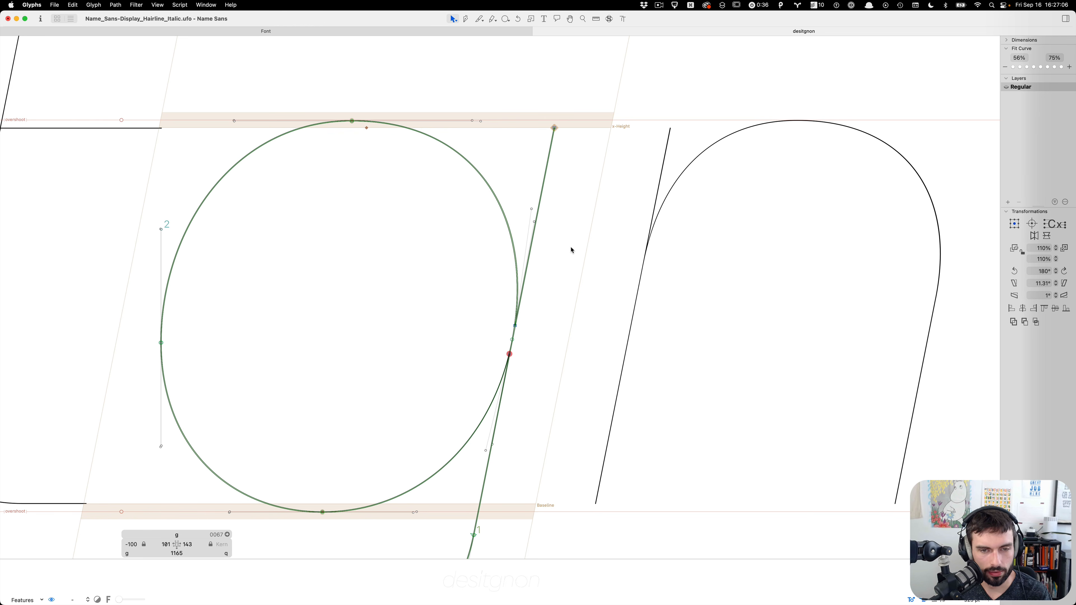
{"action": "key", "text": "t"}
{"action": "scroll", "coordinate": [568, 275], "scroll_direction": "down", "scroll_amount": 6}
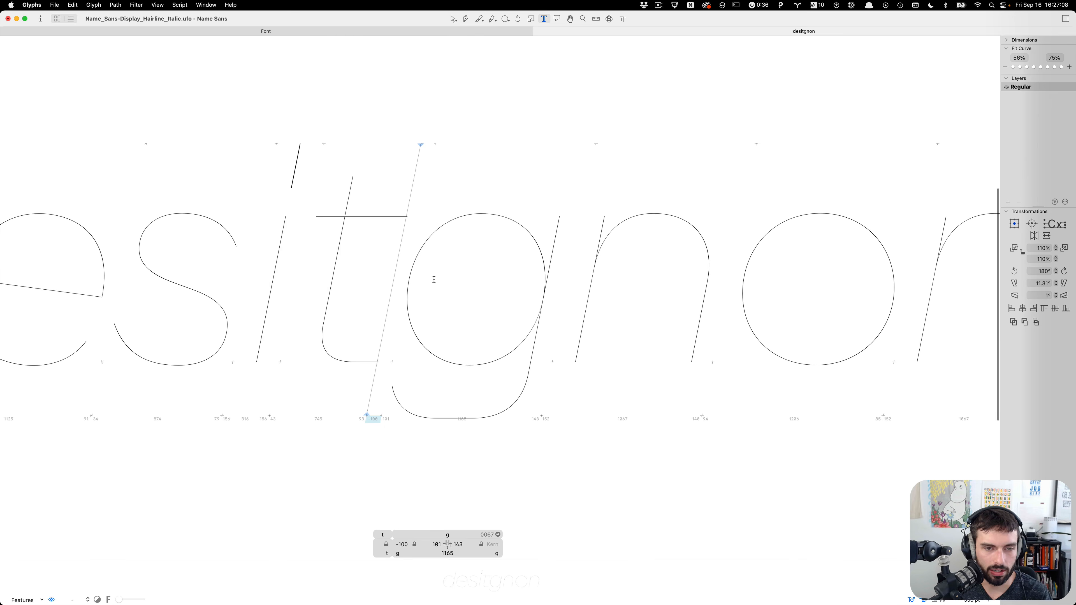
Shift the topmost nodes of the g's bowl sideways to X 604, Y 988, and view the word as plain text
{"action": "scroll", "coordinate": [433, 279], "scroll_direction": "up", "scroll_amount": 5}
{"action": "key", "text": "Escape"}
{"action": "left_click_drag", "start_coordinate": [536, 157], "coordinate": [479, 227]}
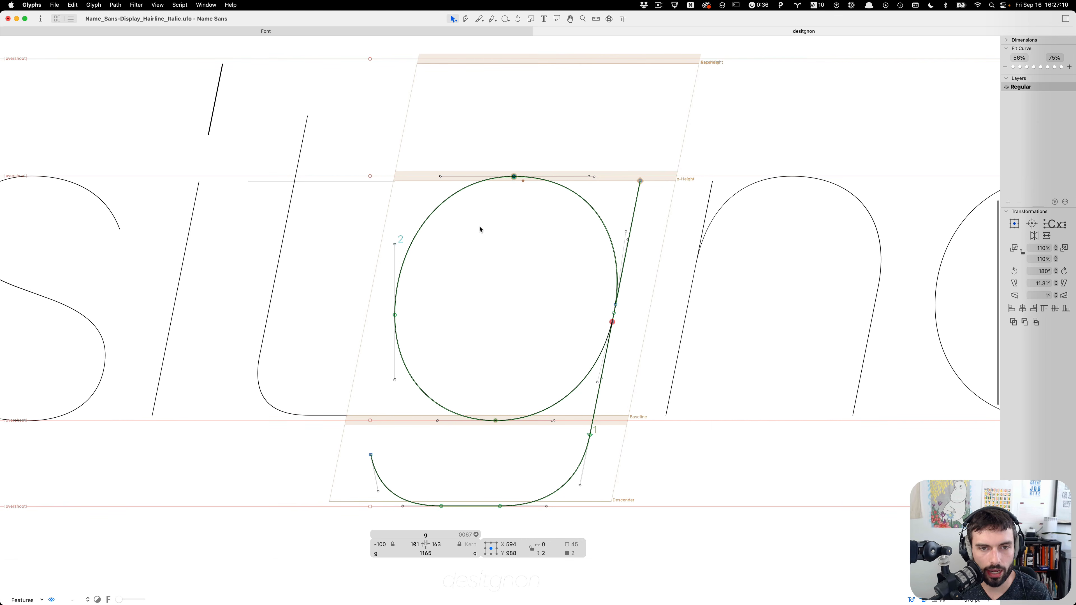
{"action": "key", "text": "alt+shift+Right"}
{"action": "key", "text": "t"}
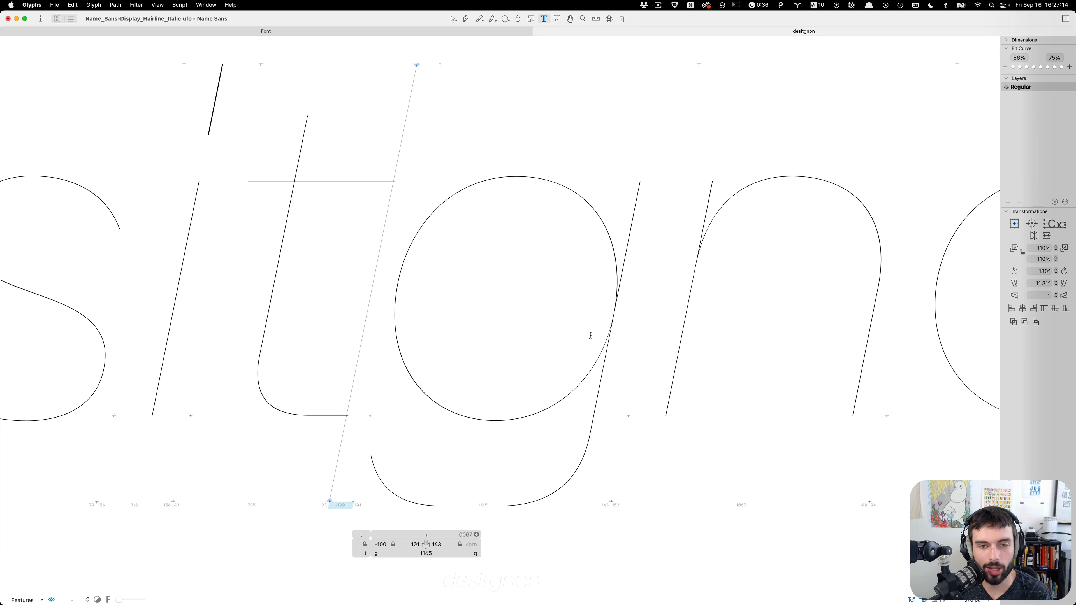
Move the lower node where the g's bowl meets the stem down to X 999, Y 382
{"action": "scroll", "coordinate": [590, 335], "scroll_direction": "up", "scroll_amount": 3}
{"action": "scroll", "coordinate": [555, 305], "scroll_direction": "right", "scroll_amount": 5}
{"action": "key", "text": "Escape"}
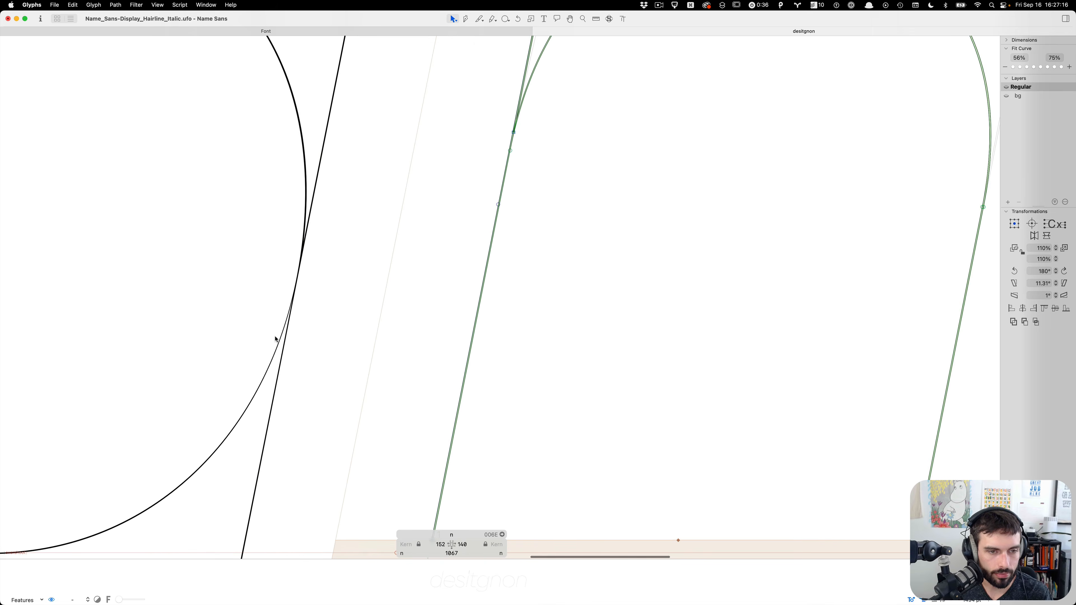
{"action": "scroll", "coordinate": [274, 339], "scroll_direction": "left", "scroll_amount": 5}
{"action": "double_click", "coordinate": [274, 339]}
{"action": "scroll", "coordinate": [488, 317], "scroll_direction": "up", "scroll_amount": 5}
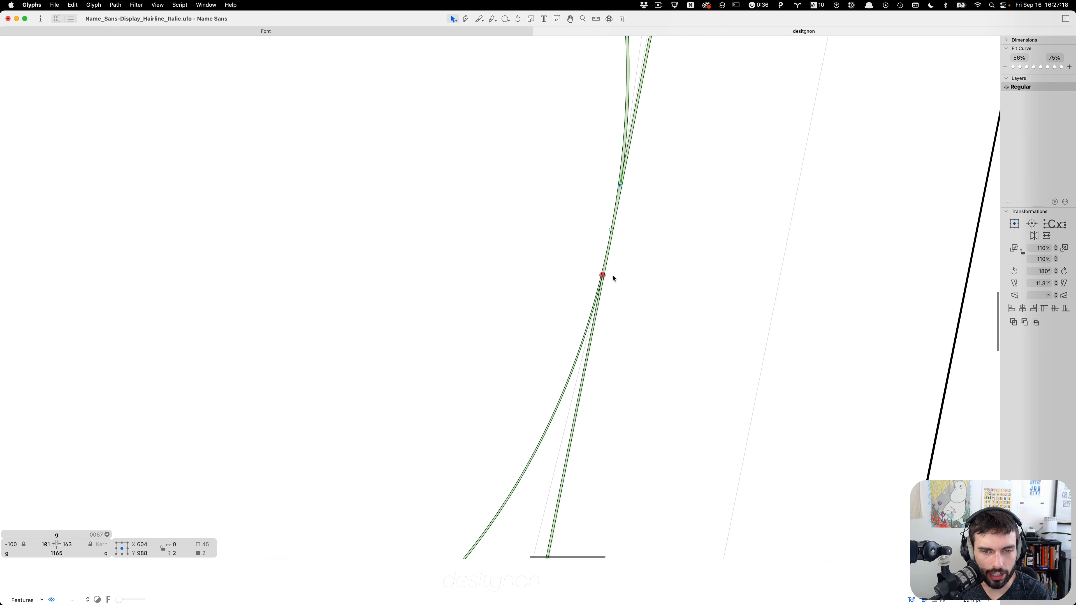
{"action": "left_click", "coordinate": [602, 276]}
{"action": "key", "text": "Down"}
{"action": "key", "text": "Down"}
{"action": "key", "text": "Down"}
{"action": "key", "text": "Down"}
{"action": "key", "text": "Down"}
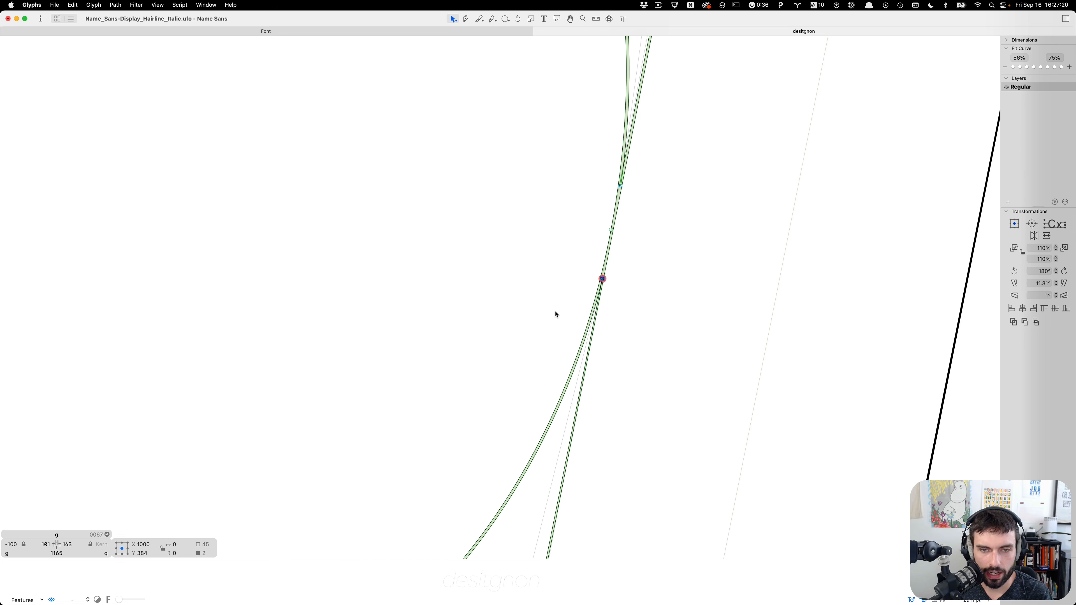
{"action": "key", "text": "Left"}
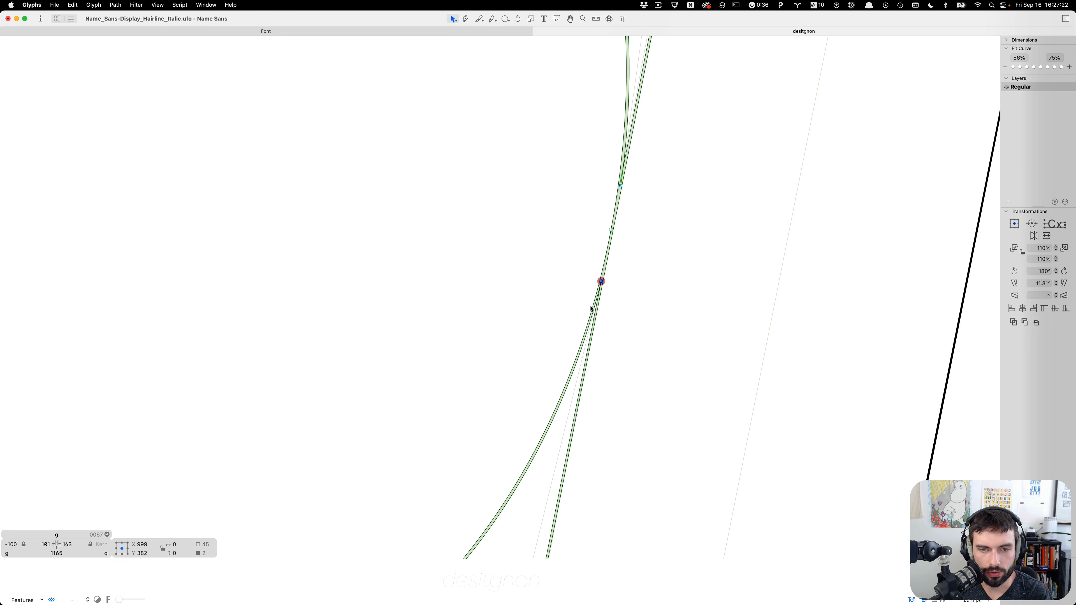
{"action": "scroll", "coordinate": [640, 338], "scroll_direction": "down", "scroll_amount": 10}
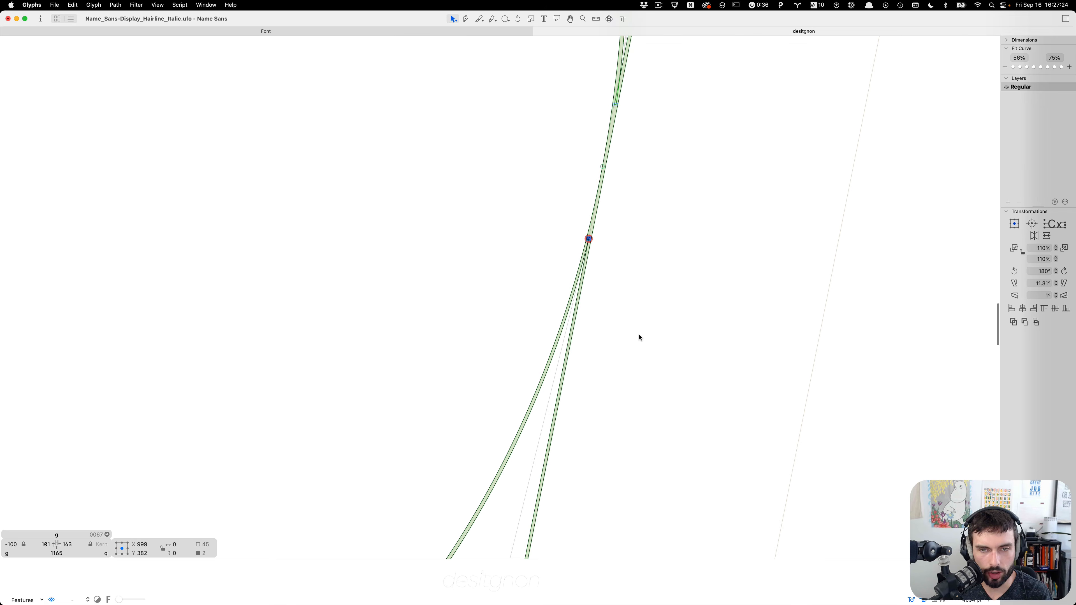
Review the g as plain text and examine the point where its stem curves into the tail
{"action": "key", "text": "t"}
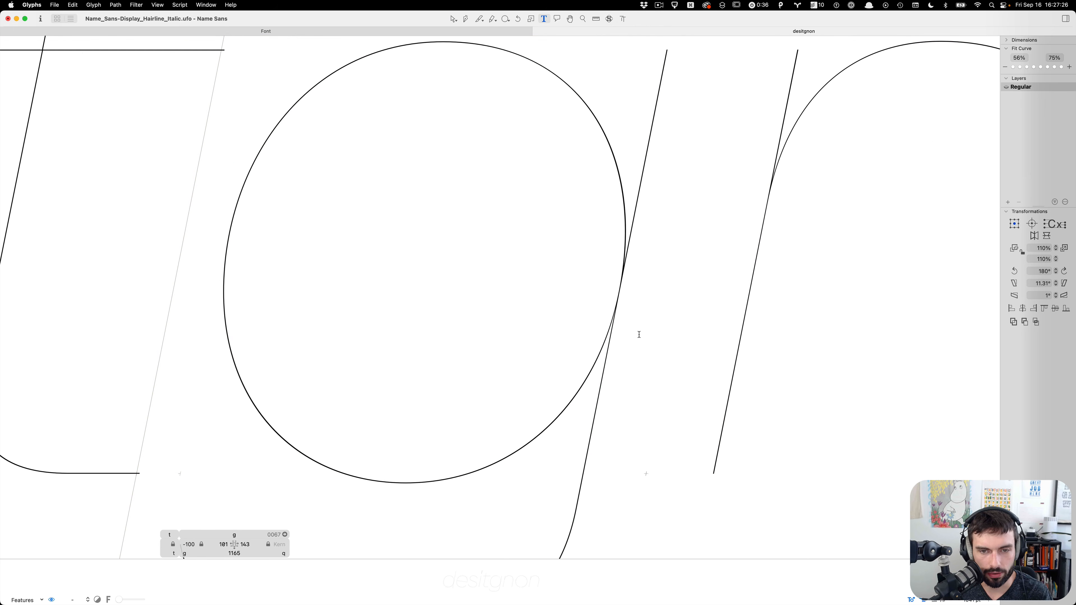
{"action": "scroll", "coordinate": [639, 334], "scroll_direction": "down", "scroll_amount": 5}
{"action": "scroll", "coordinate": [638, 334], "scroll_direction": "down", "scroll_amount": 1}
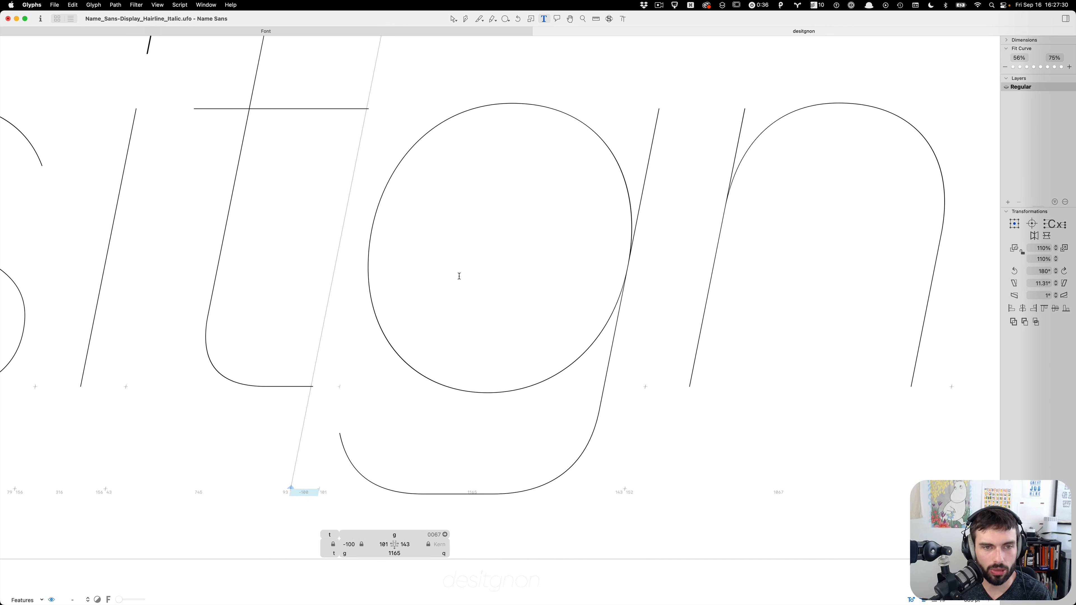
{"action": "scroll", "coordinate": [576, 222], "scroll_direction": "down", "scroll_amount": 2}
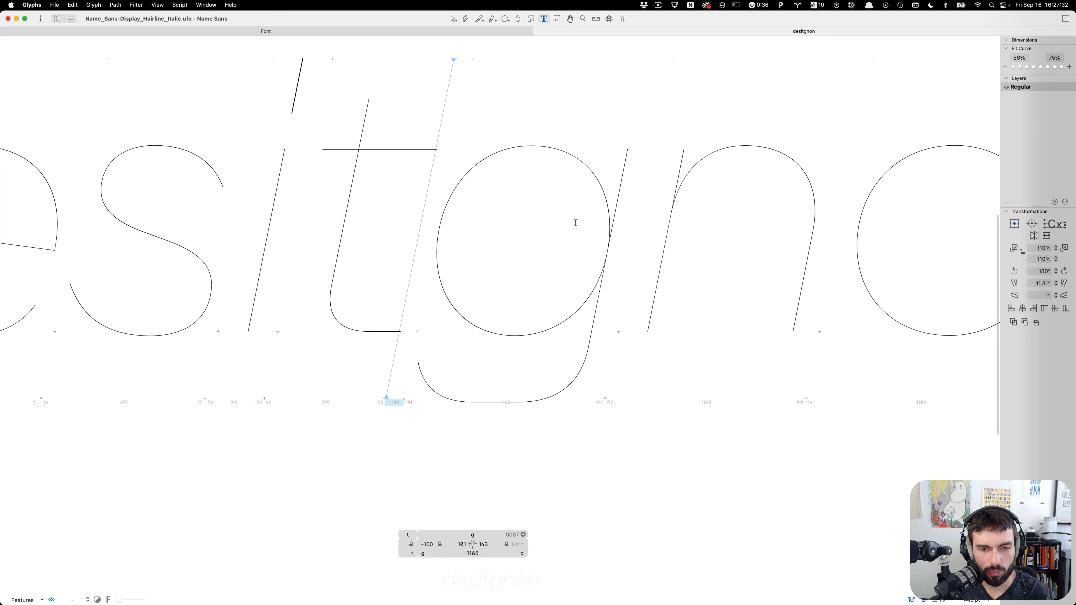
{"action": "scroll", "coordinate": [554, 385], "scroll_direction": "up", "scroll_amount": 4}
{"action": "double_click", "coordinate": [554, 385]}
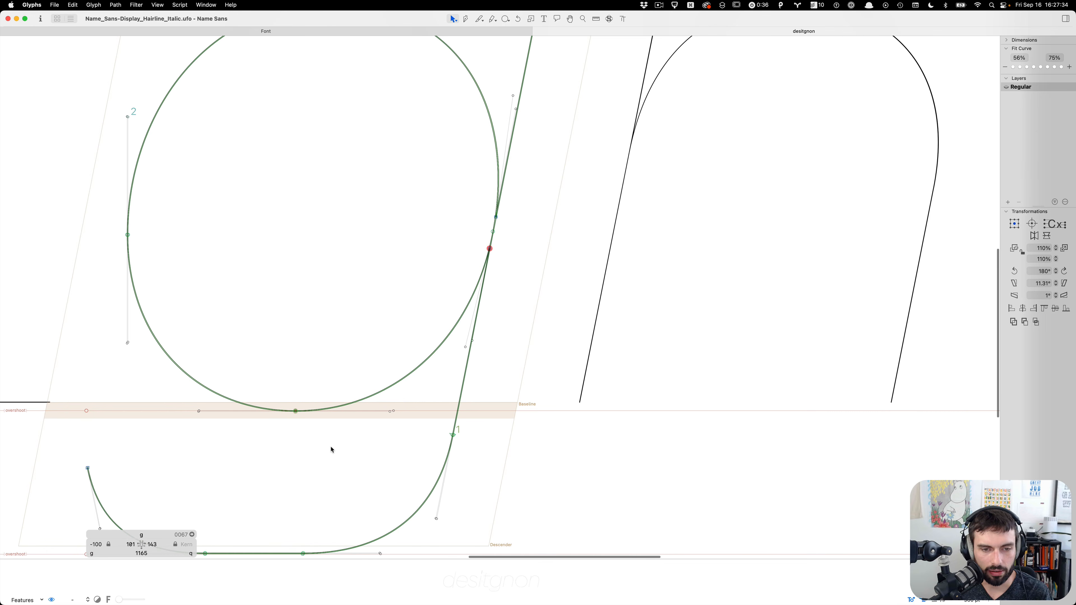
{"action": "scroll", "coordinate": [412, 463], "scroll_direction": "up", "scroll_amount": 3}
{"action": "left_click_drag", "start_coordinate": [437, 373], "coordinate": [519, 415]}
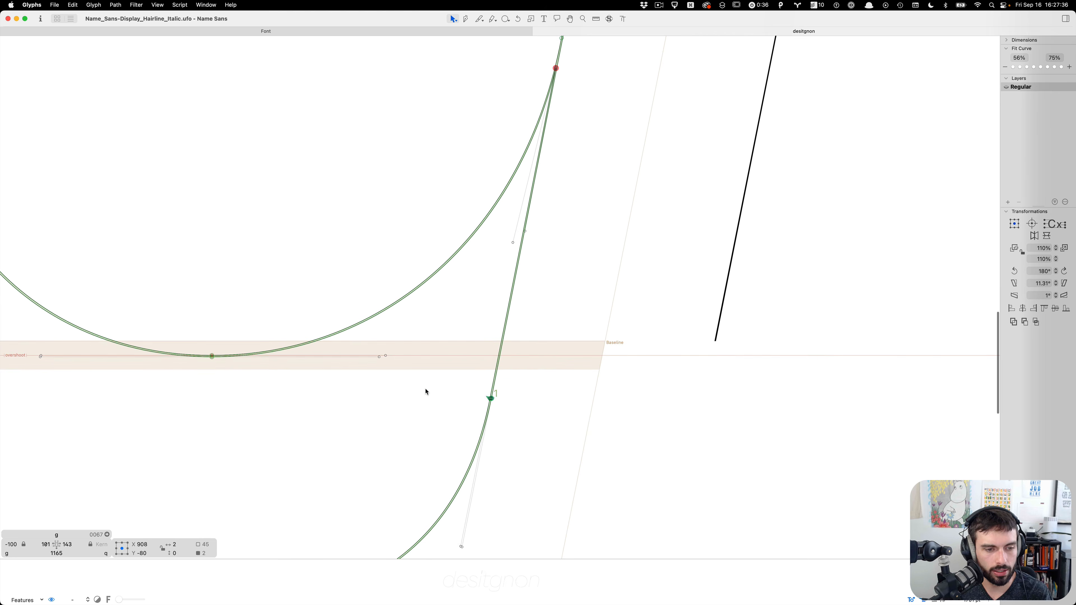
{"action": "scroll", "coordinate": [423, 393], "scroll_direction": "up", "scroll_amount": 1}
{"action": "scroll", "coordinate": [422, 393], "scroll_direction": "up", "scroll_amount": 2}
{"action": "left_click", "coordinate": [422, 393]}
{"action": "key", "text": "t"}
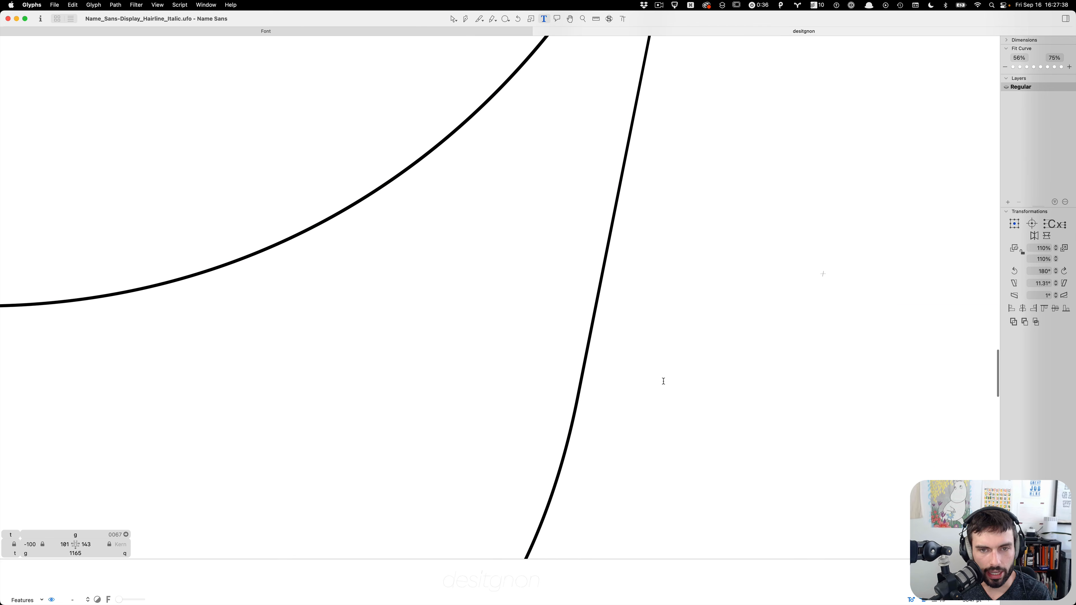
{"action": "scroll", "coordinate": [661, 381], "scroll_direction": "down", "scroll_amount": 5}
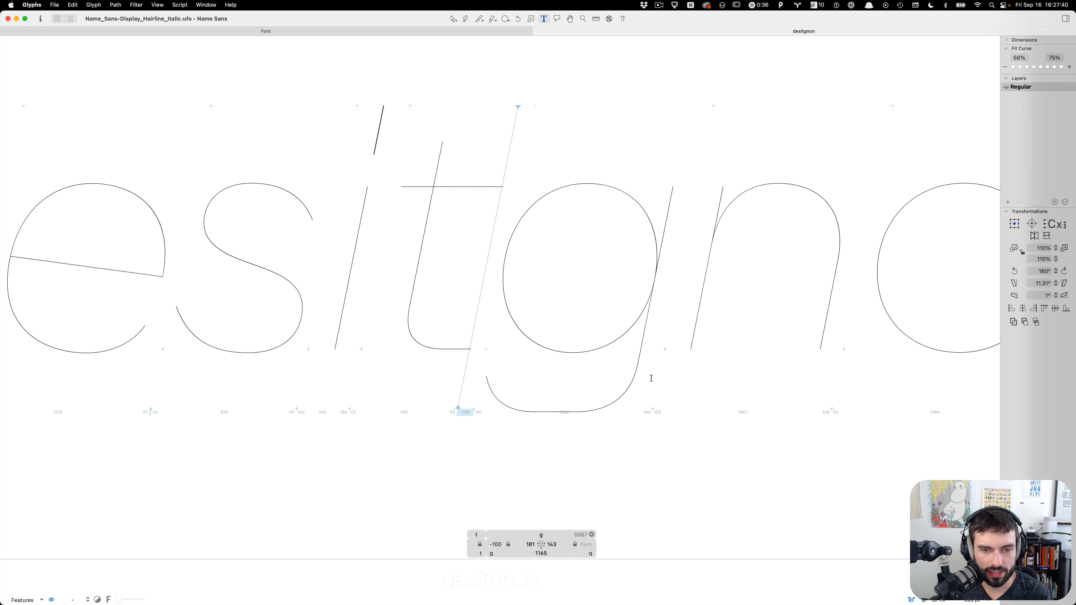
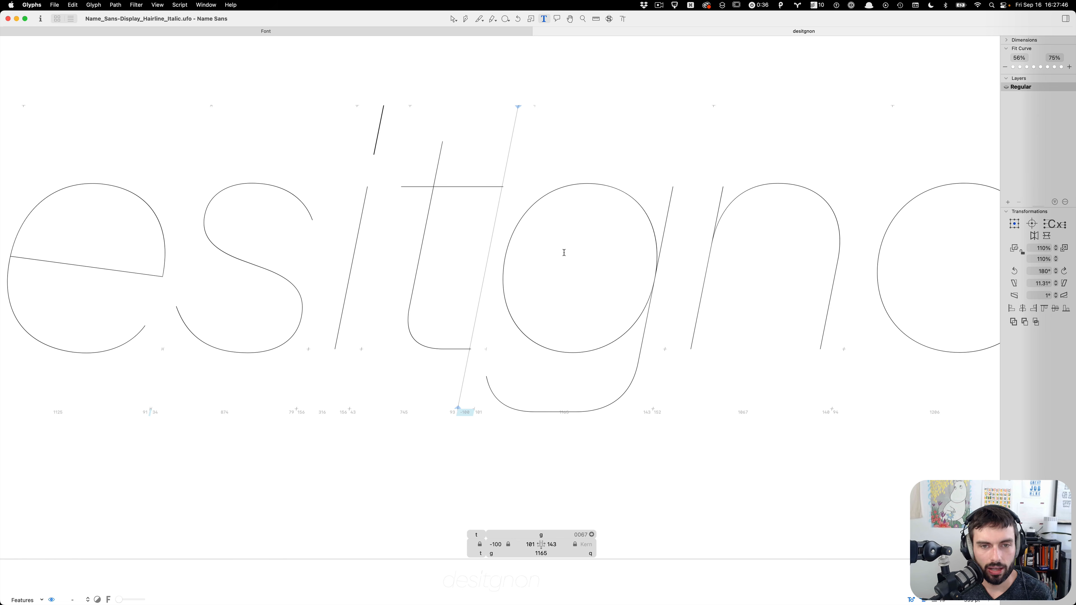
Open the s for editing and remove the extra nodes below its rightmost point and to the left of its bottommost point
{"action": "scroll", "coordinate": [585, 253], "scroll_direction": "down", "scroll_amount": 2}
{"action": "scroll", "coordinate": [523, 250], "scroll_direction": "left", "scroll_amount": 5}
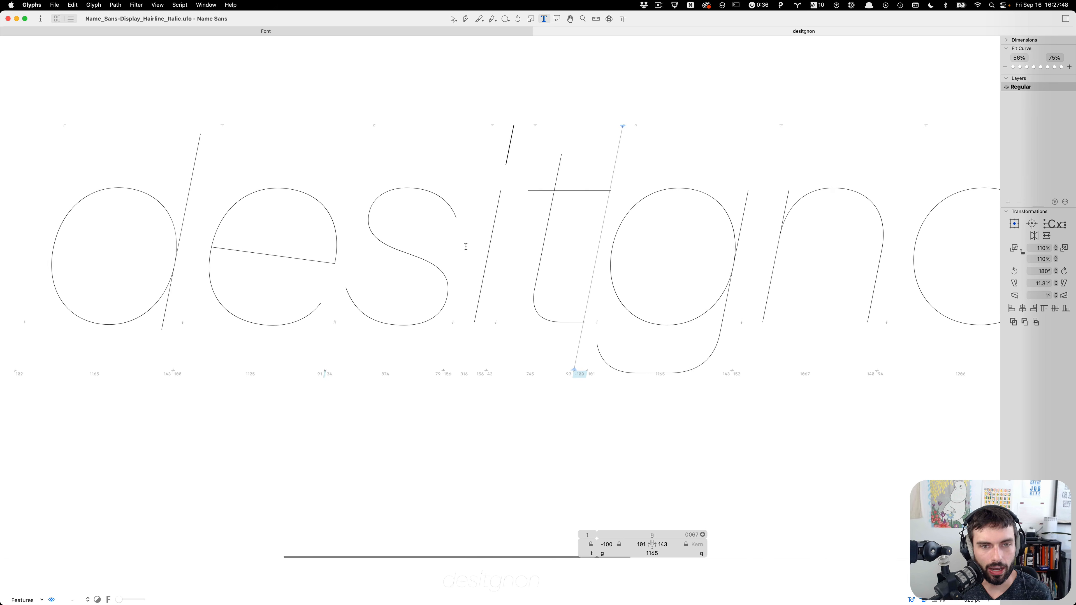
{"action": "scroll", "coordinate": [466, 247], "scroll_direction": "left", "scroll_amount": 3}
{"action": "double_click", "coordinate": [570, 274]}
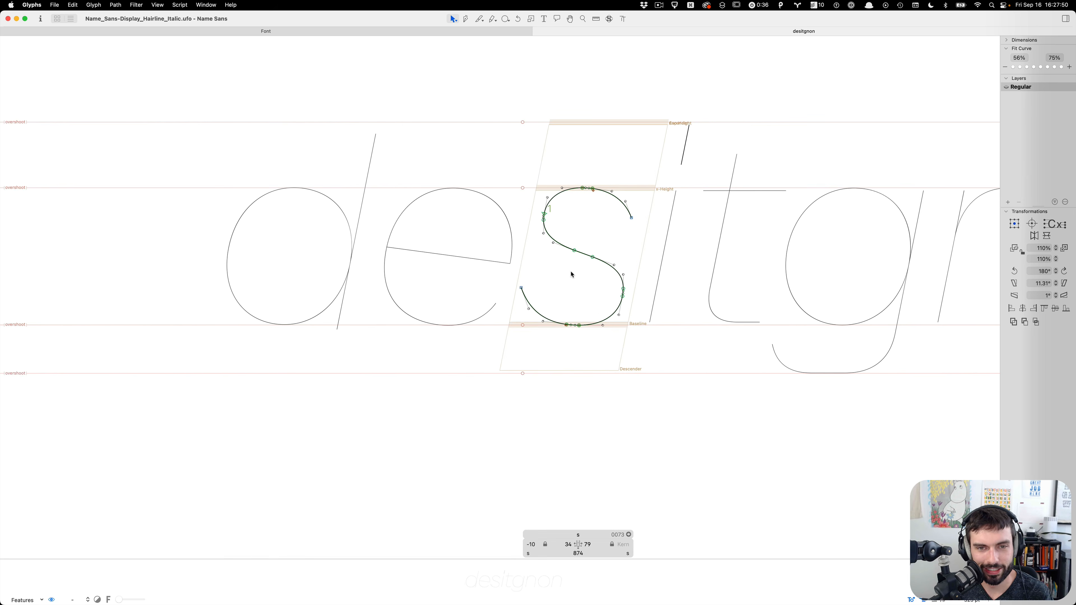
{"action": "scroll", "coordinate": [571, 274], "scroll_direction": "up", "scroll_amount": 3}
{"action": "scroll", "coordinate": [571, 274], "scroll_direction": "up", "scroll_amount": 2}
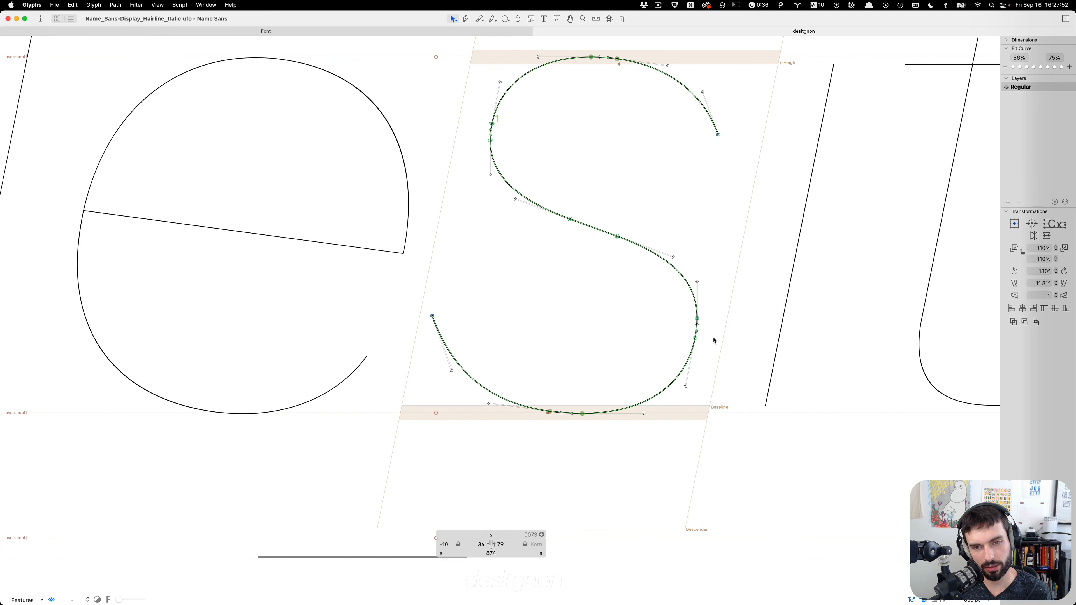
{"action": "left_click", "coordinate": [695, 338]}
{"action": "key", "text": "BackSpace"}
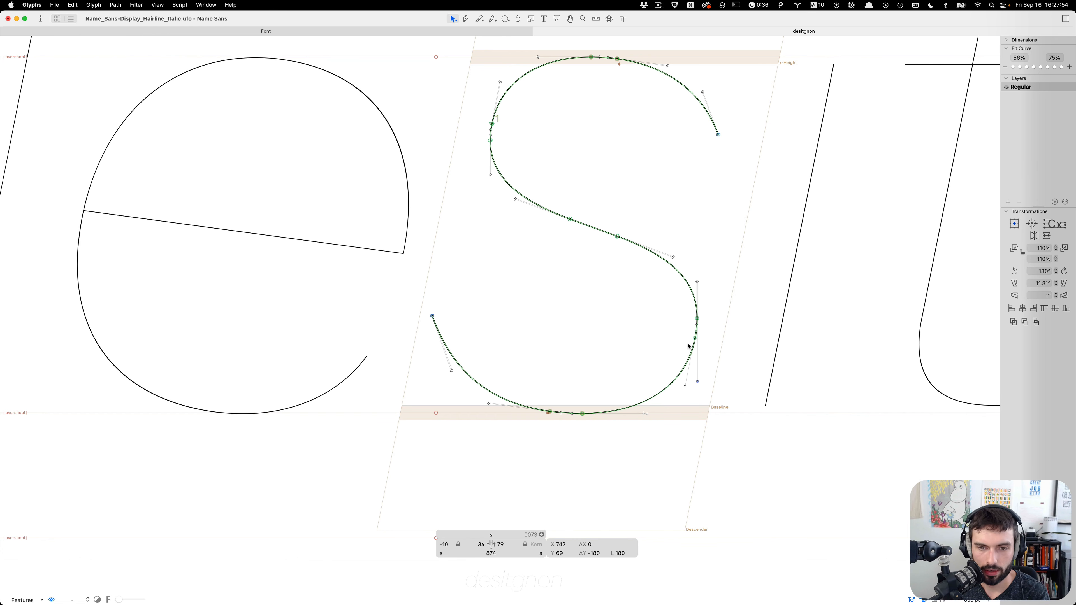
{"action": "left_click", "coordinate": [694, 339]}
{"action": "key", "text": "BackSpace"}
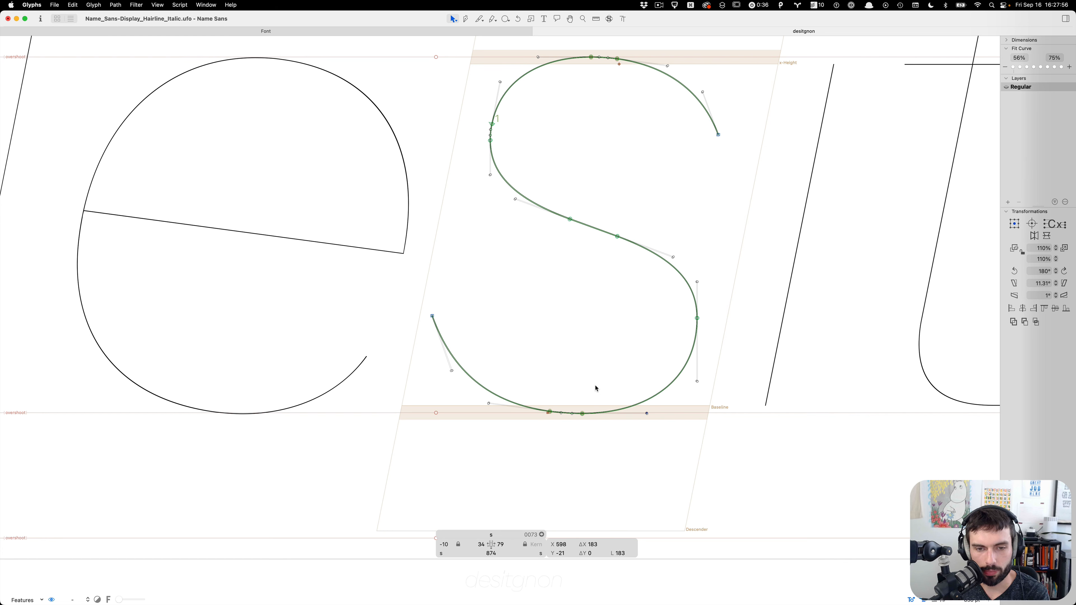
{"action": "left_click", "coordinate": [555, 411]}
{"action": "left_click", "coordinate": [549, 412]}
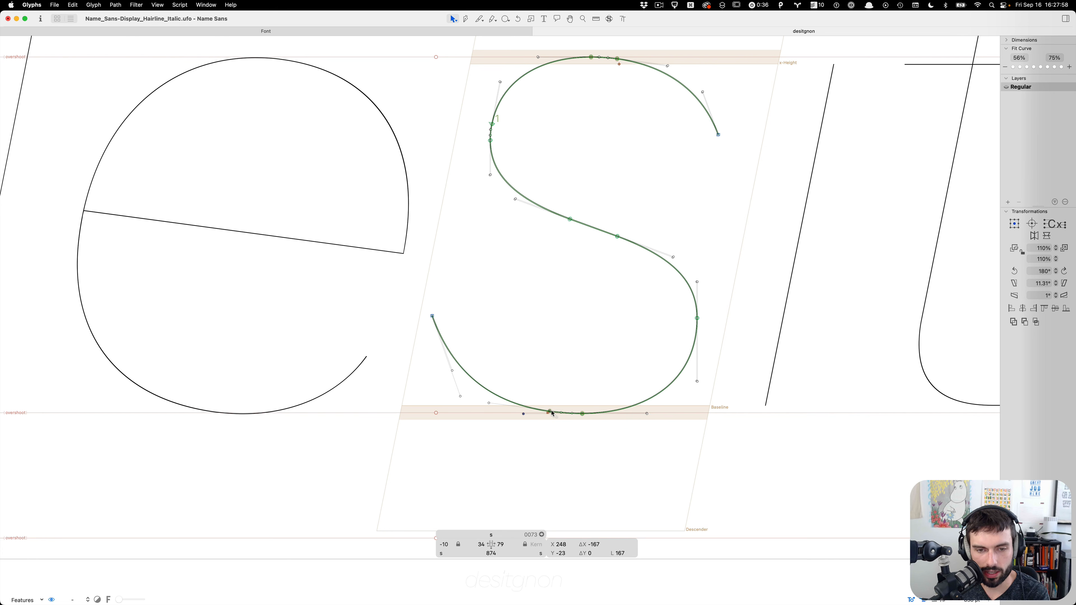
{"action": "key", "text": "BackSpace"}
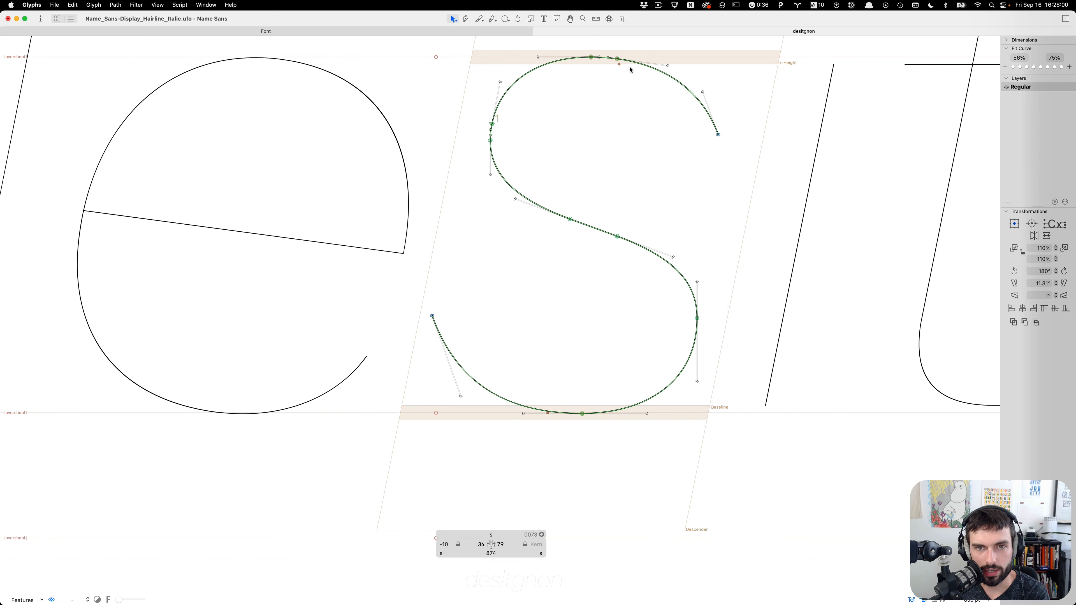
Remove the s's extra nodes to the right of its topmost point and above its leftmost point, and view the word as plain text
{"action": "left_click", "coordinate": [618, 59]}
{"action": "key", "text": "BackSpace"}
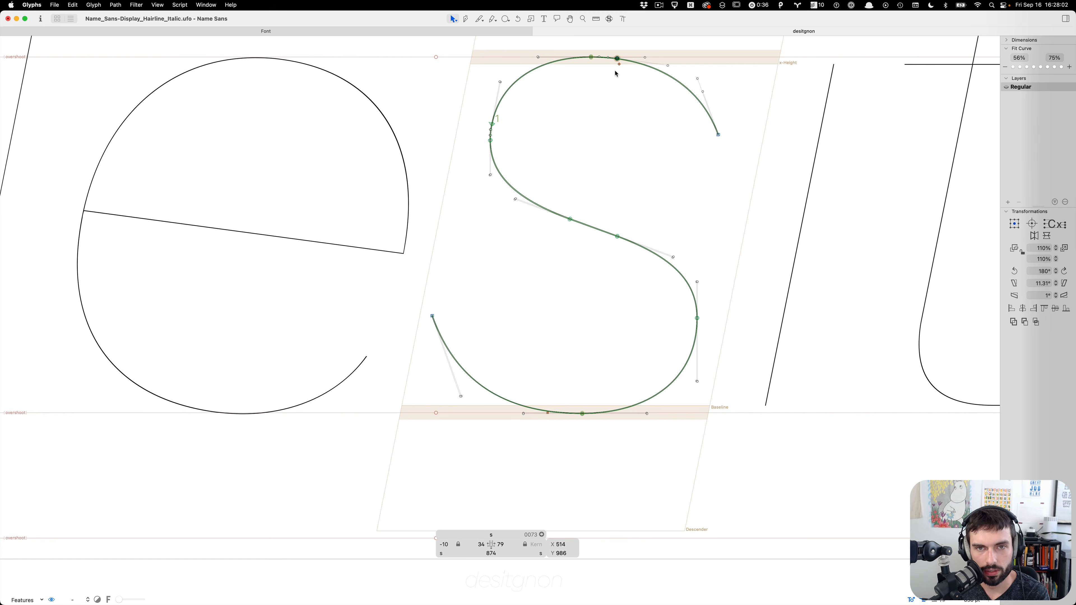
{"action": "left_click", "coordinate": [493, 126]}
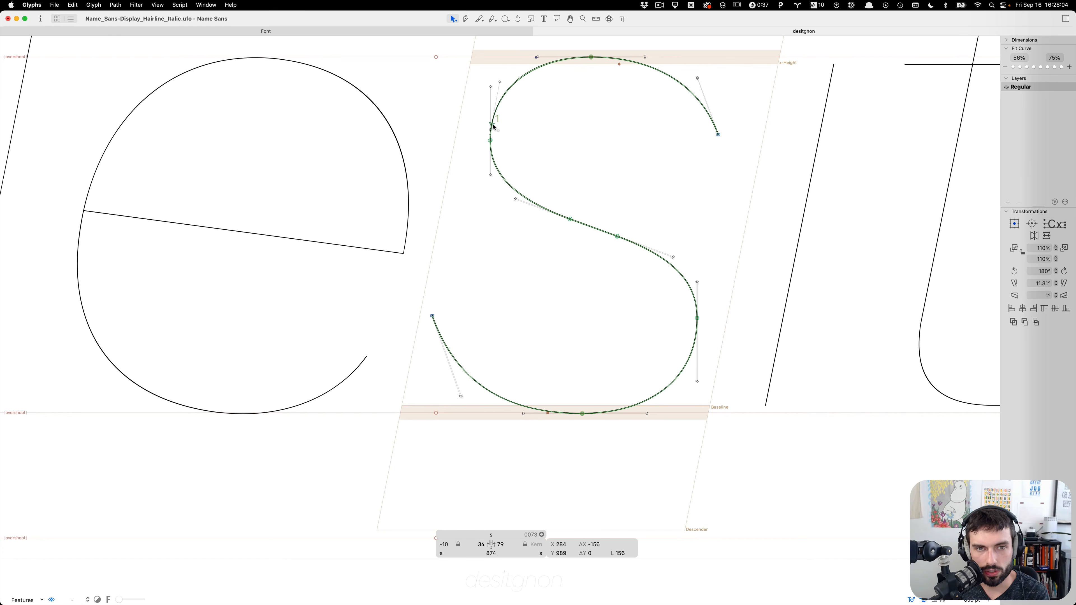
{"action": "key", "text": "BackSpace"}
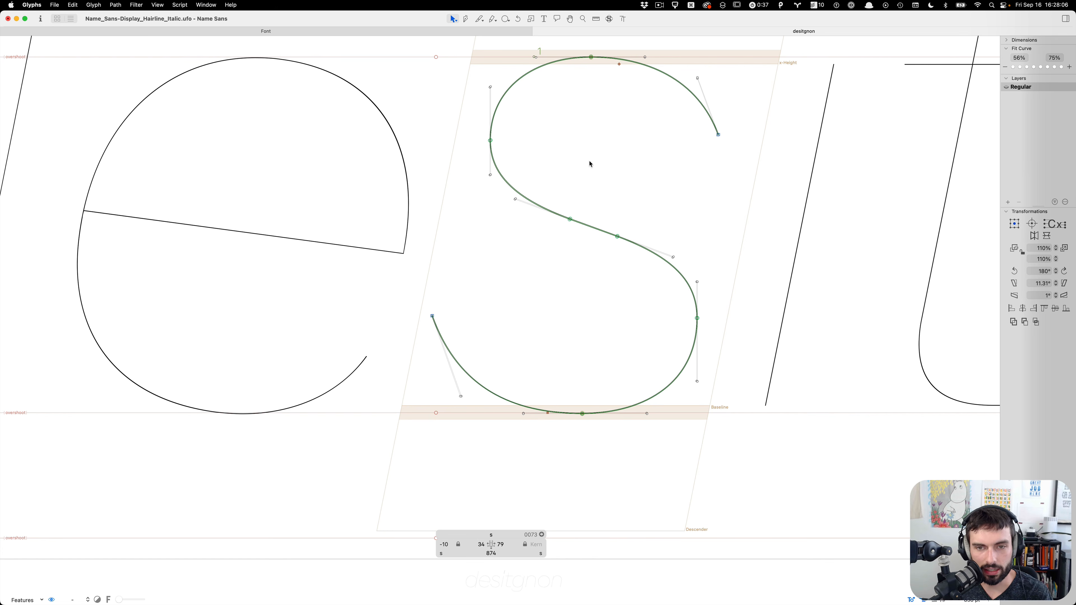
{"action": "scroll", "coordinate": [589, 164], "scroll_direction": "down", "scroll_amount": 3}
{"action": "key", "text": "t"}
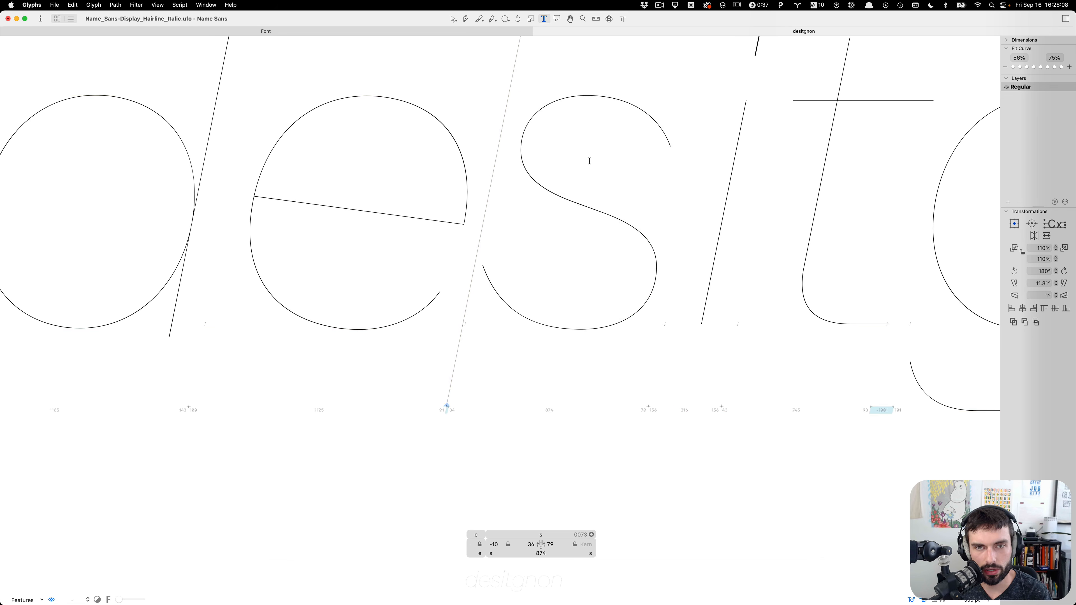
{"action": "scroll", "coordinate": [589, 161], "scroll_direction": "down", "scroll_amount": 2}
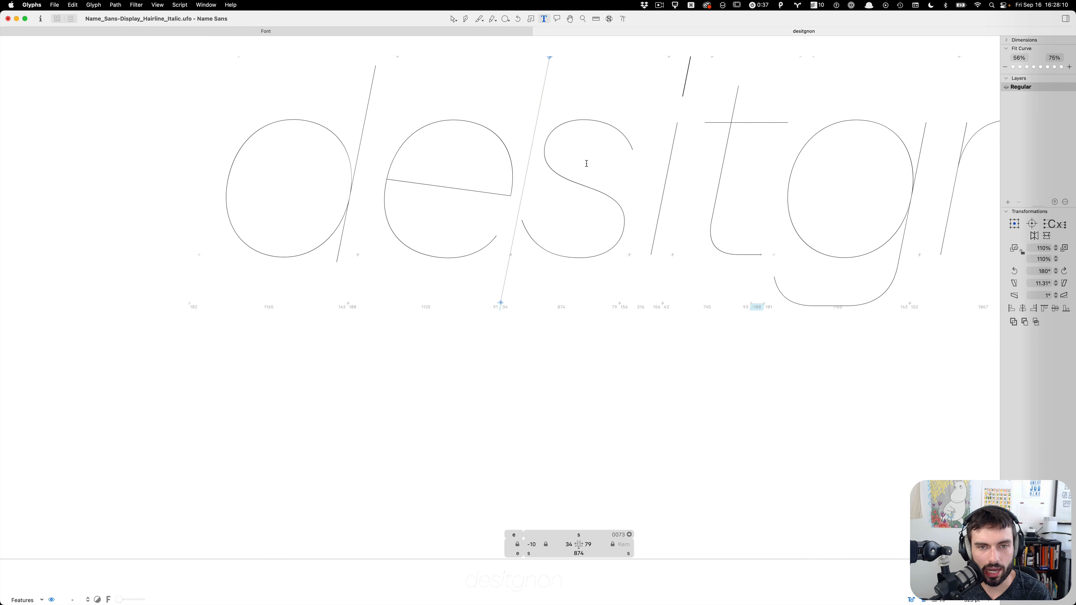
Open the e for editing and remove the extra node to the left of its bottommost point
{"action": "left_click", "coordinate": [427, 211]}
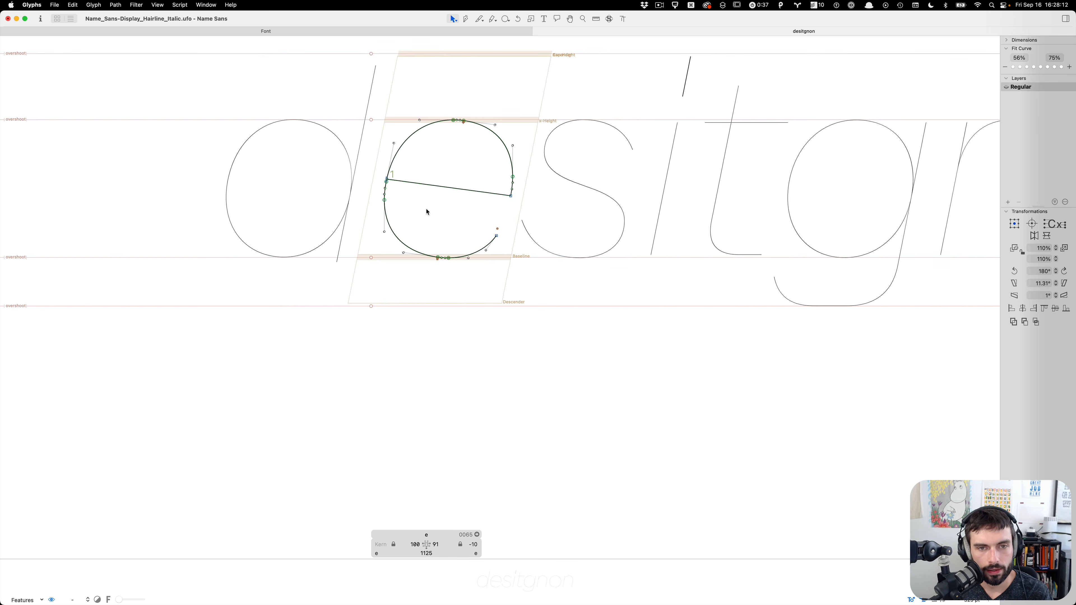
{"action": "key", "text": "Escape"}
{"action": "scroll", "coordinate": [388, 220], "scroll_direction": "up", "scroll_amount": 4}
{"action": "key", "text": "super+a"}
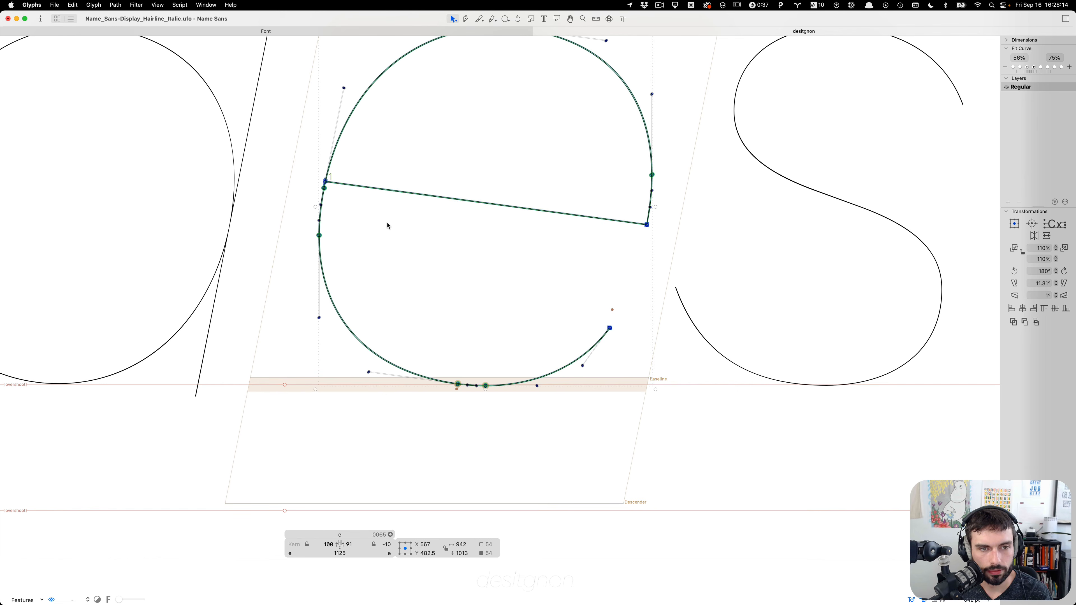
{"action": "left_click", "coordinate": [387, 226]}
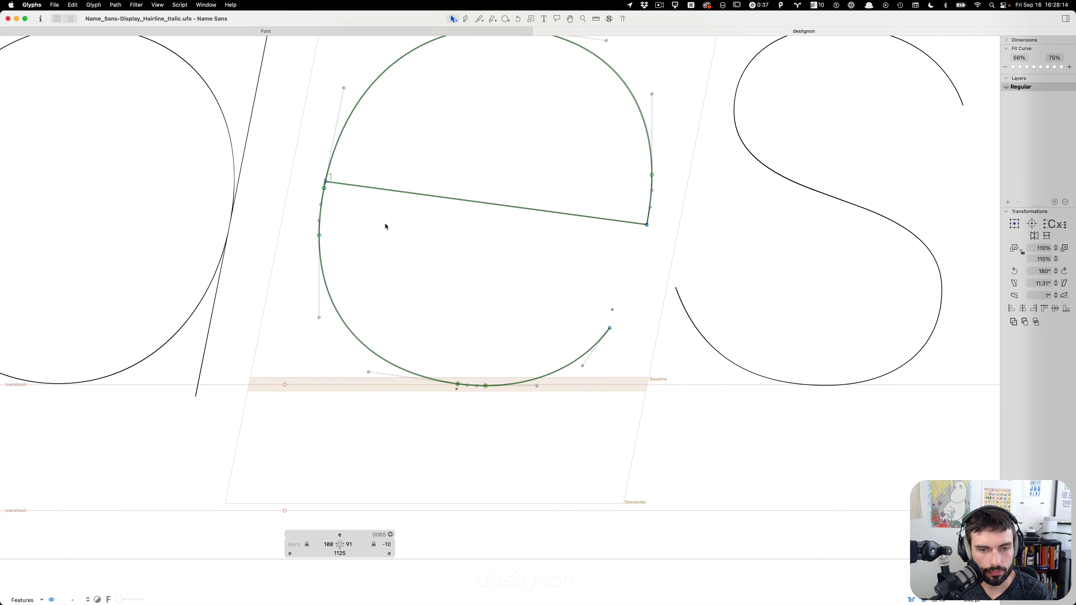
{"action": "left_click", "coordinate": [458, 384]}
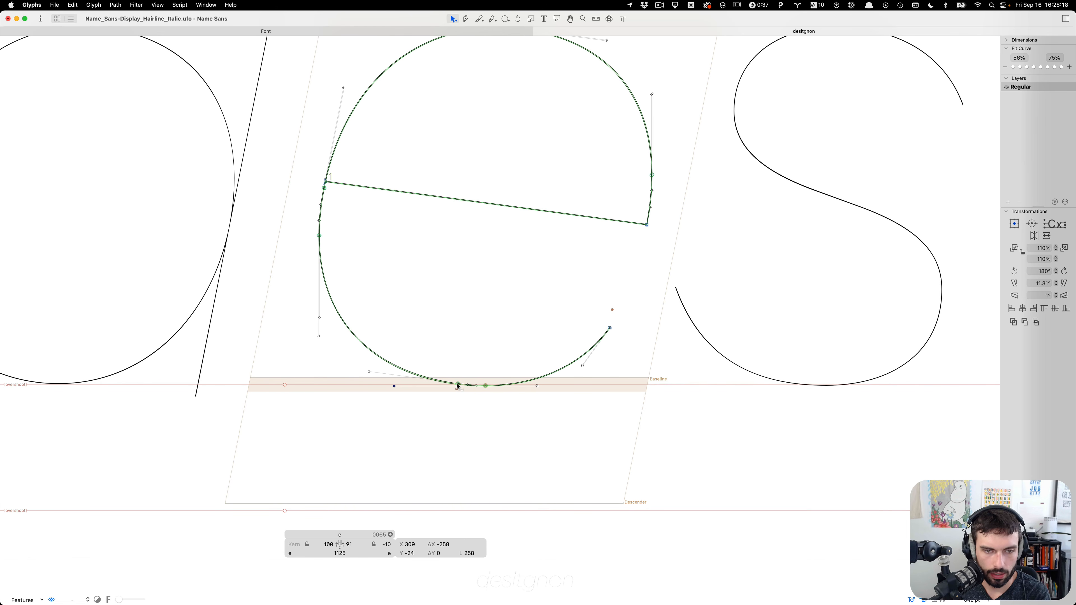
{"action": "key", "text": "BackSpace"}
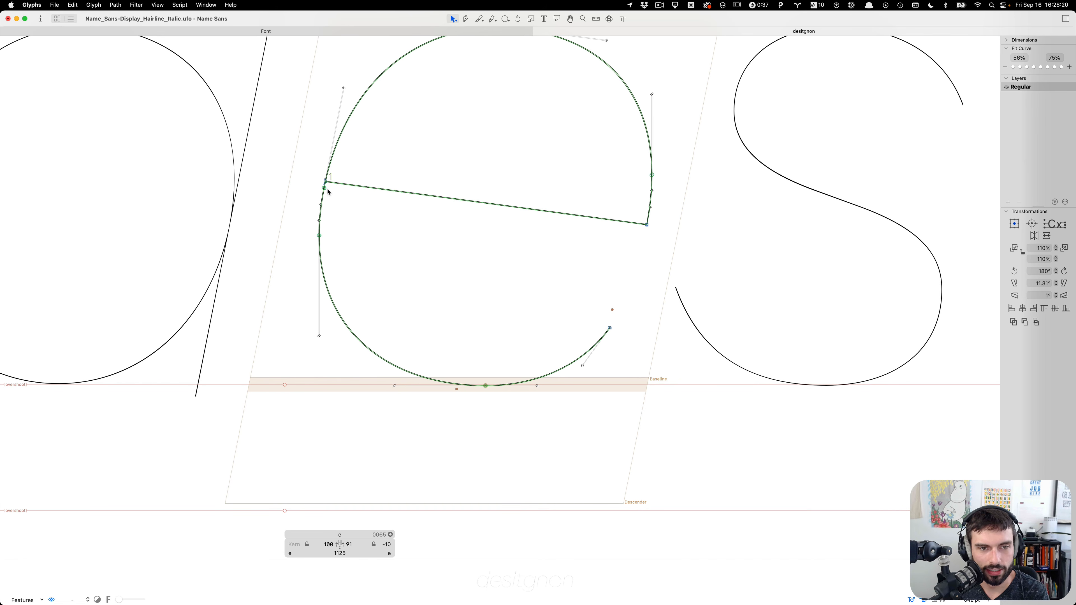
Try removing the node just below the left end of the e's crossbar, and undo the removal
{"action": "left_click", "coordinate": [324, 188]}
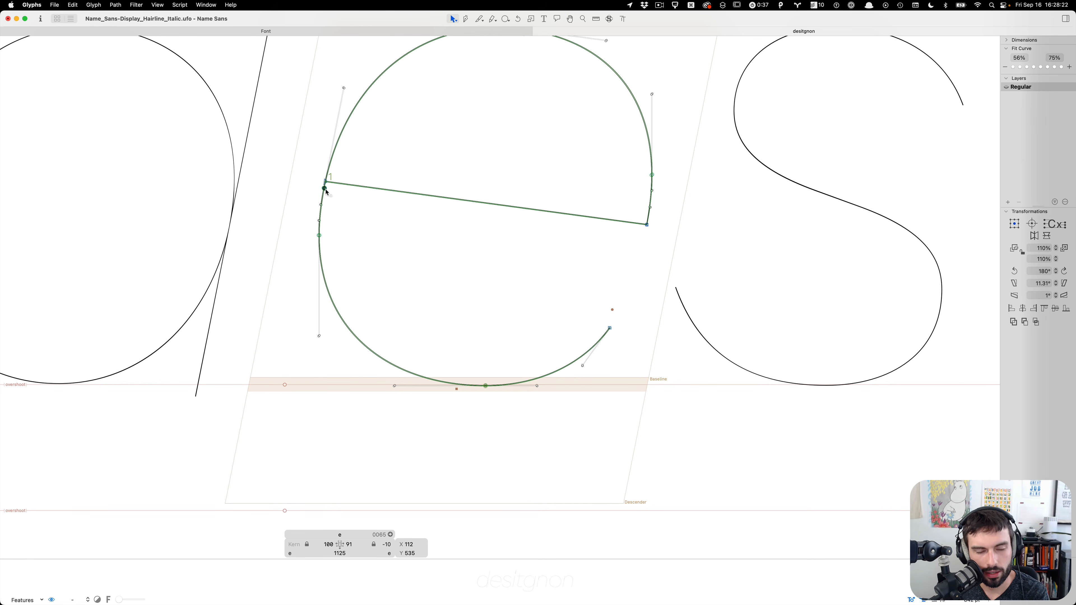
{"action": "key", "text": "BackSpace"}
{"action": "left_click", "coordinate": [385, 202]}
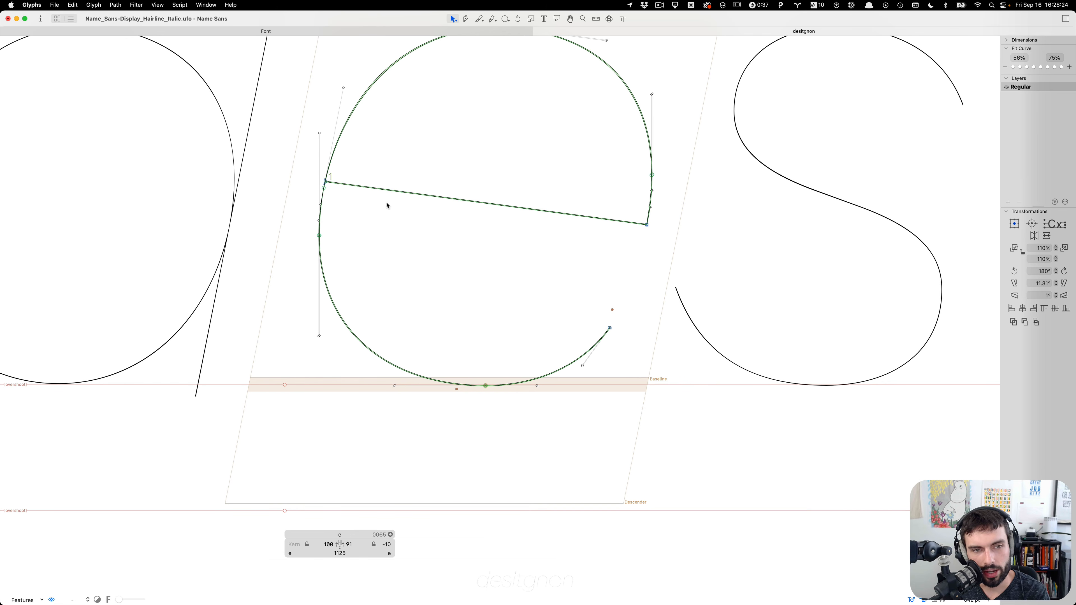
{"action": "key", "text": "super+z"}
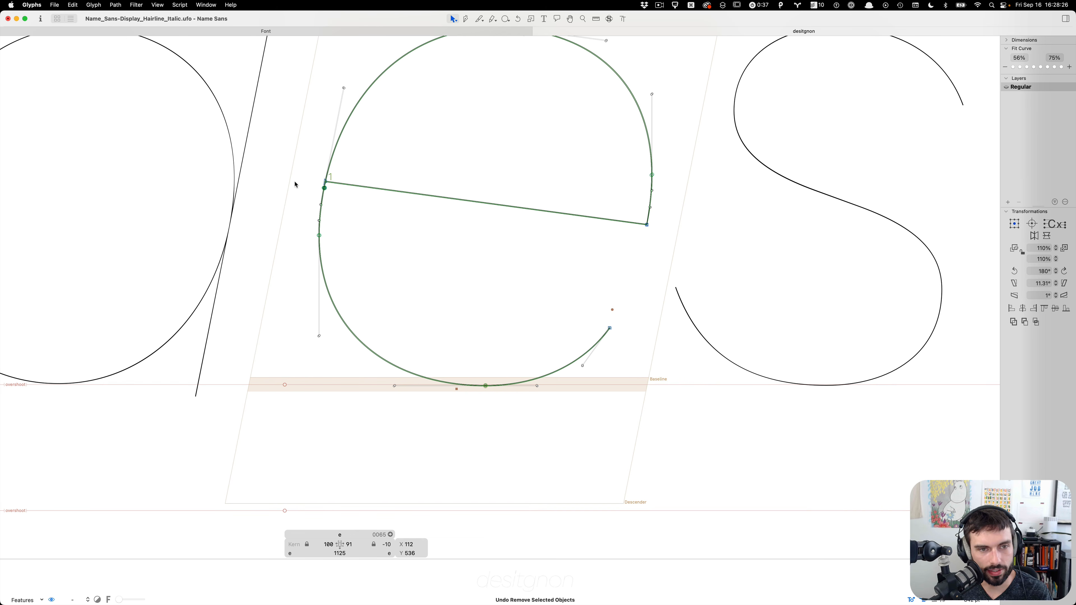
Remove the e's paired extra nodes on the stroke just below the left end of the crossbar
{"action": "scroll", "coordinate": [295, 185], "scroll_direction": "up", "scroll_amount": 5}
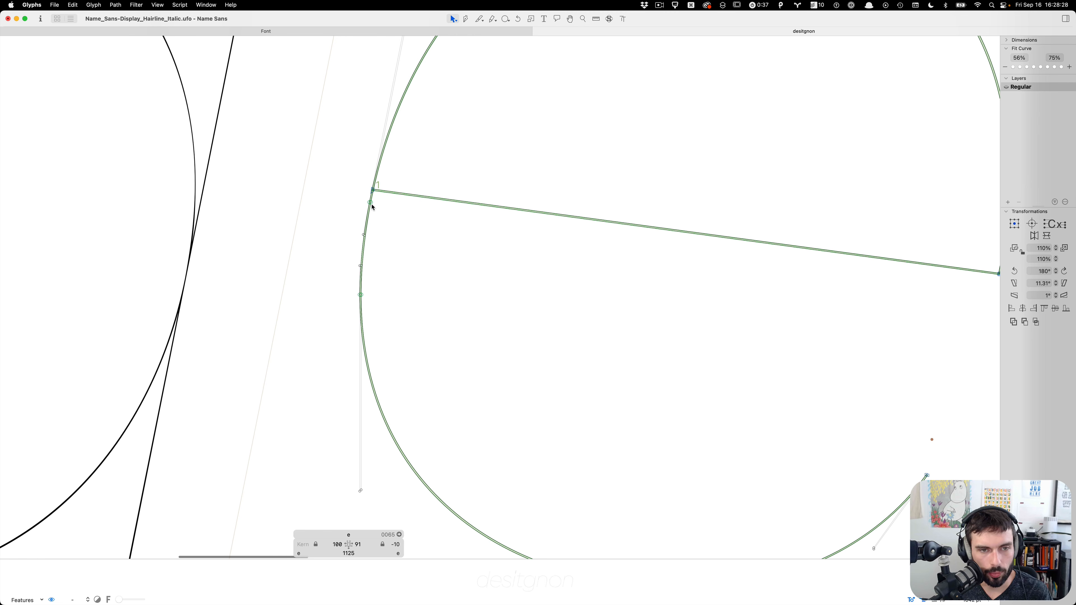
{"action": "scroll", "coordinate": [370, 203], "scroll_direction": "right", "scroll_amount": 1}
{"action": "key", "text": "BackSpace"}
{"action": "scroll", "coordinate": [367, 204], "scroll_direction": "up", "scroll_amount": 1}
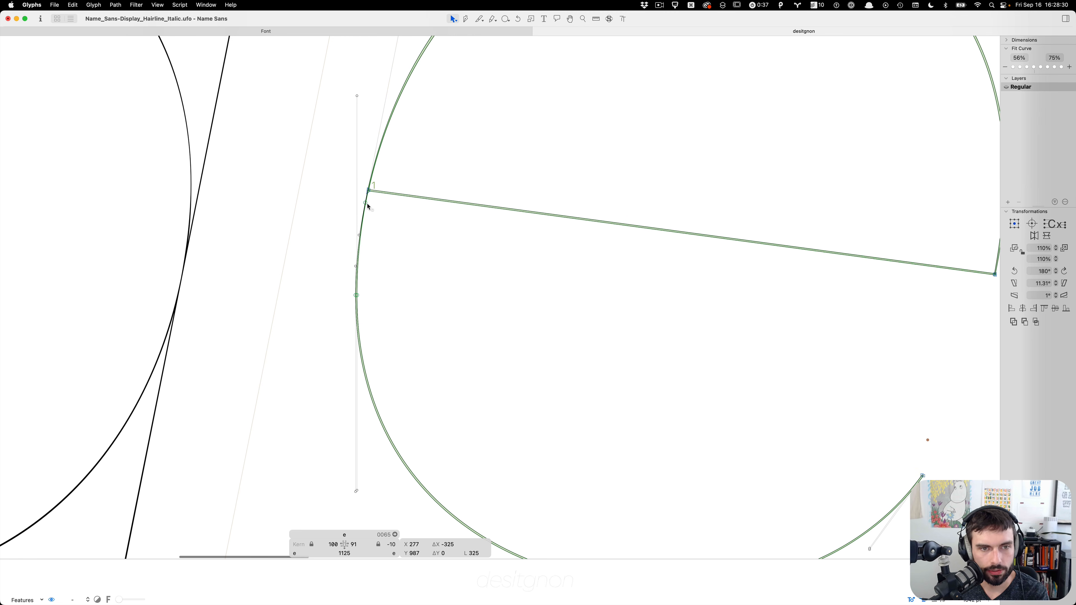
{"action": "left_click", "coordinate": [365, 204]}
{"action": "key", "text": "BackSpace"}
{"action": "left_click", "coordinate": [425, 253]}
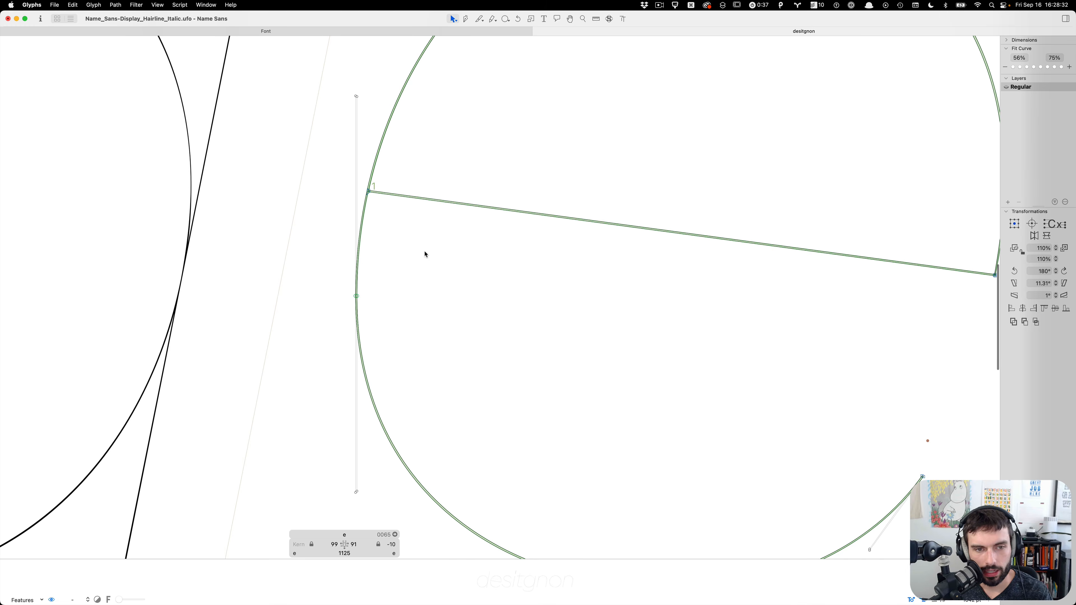
Remove the nodes at the e's rightmost point and the extra nodes to the right of its topmost point
{"action": "scroll", "coordinate": [426, 254], "scroll_direction": "down", "scroll_amount": 3}
{"action": "left_click", "coordinate": [808, 195]}
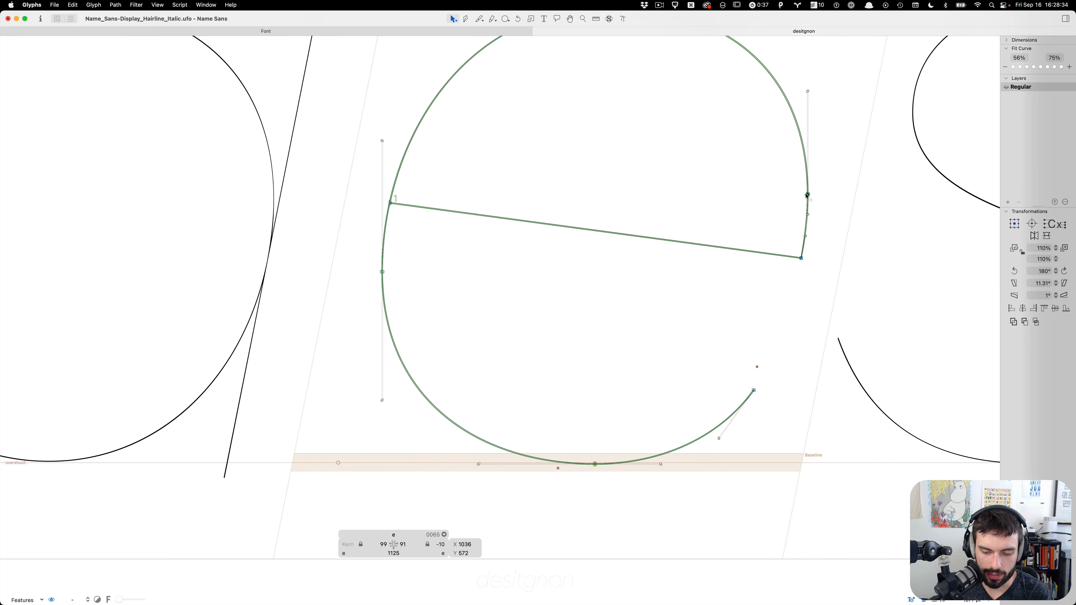
{"action": "scroll", "coordinate": [806, 196], "scroll_direction": "up", "scroll_amount": 1}
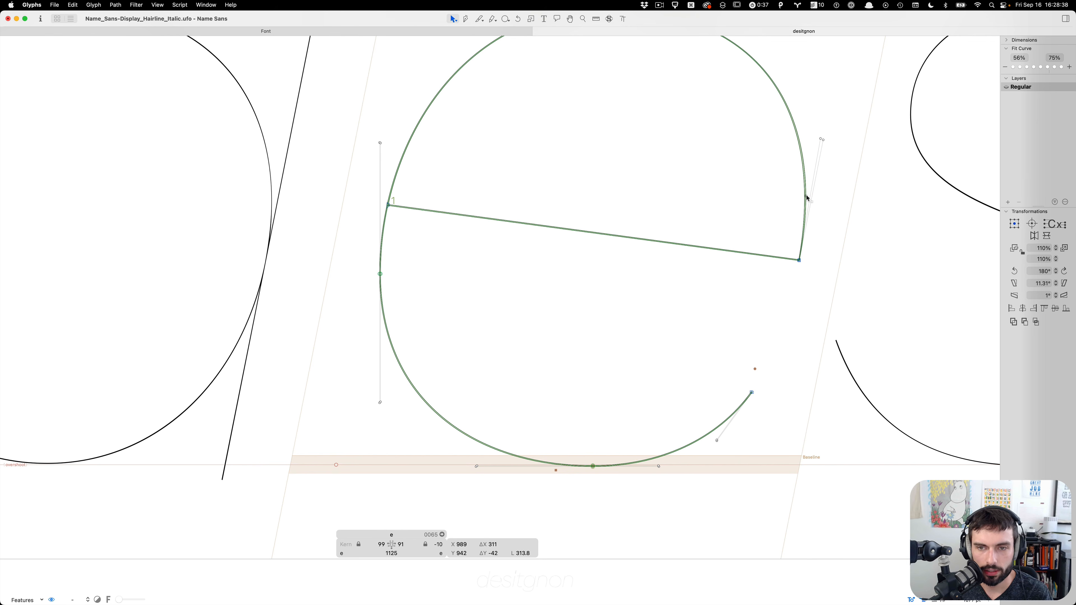
{"action": "scroll", "coordinate": [796, 198], "scroll_direction": "up", "scroll_amount": 5}
{"action": "left_click", "coordinate": [643, 144]}
{"action": "left_click", "coordinate": [642, 145]}
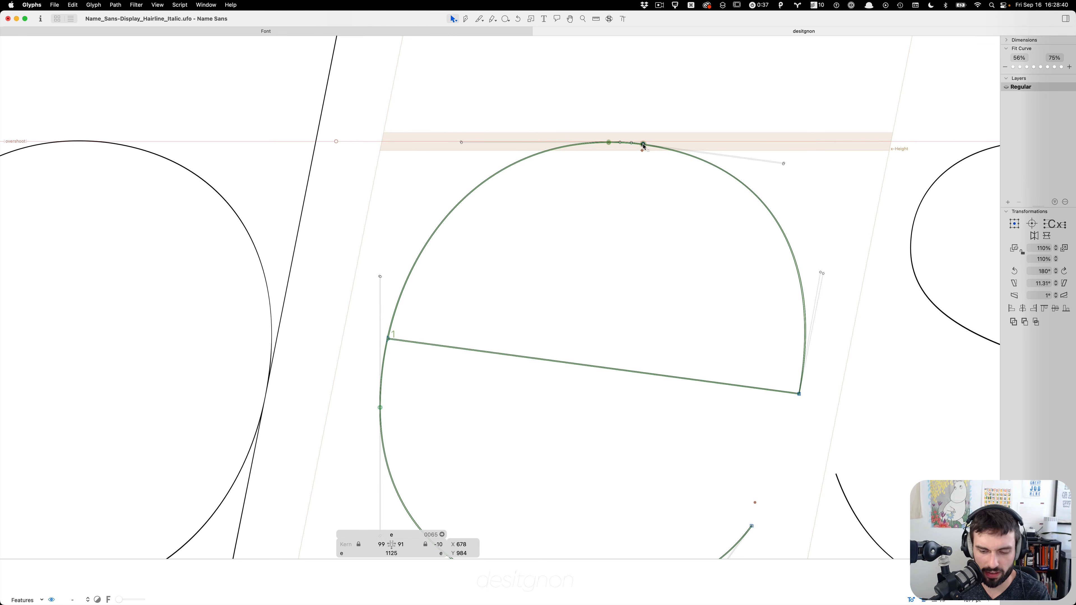
{"action": "key", "text": "Delete"}
{"action": "left_click", "coordinate": [642, 145]}
{"action": "key", "text": "Delete"}
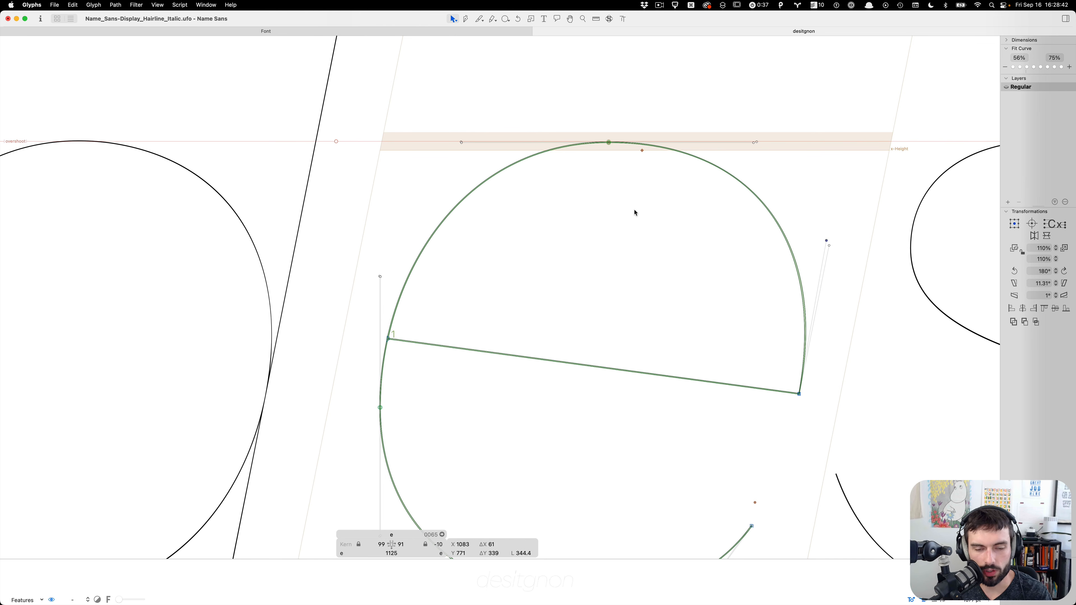
Copy the complete outline of the e into its background, and return to the foreground
{"action": "left_click", "coordinate": [527, 280]}
{"action": "key", "text": "super+a"}
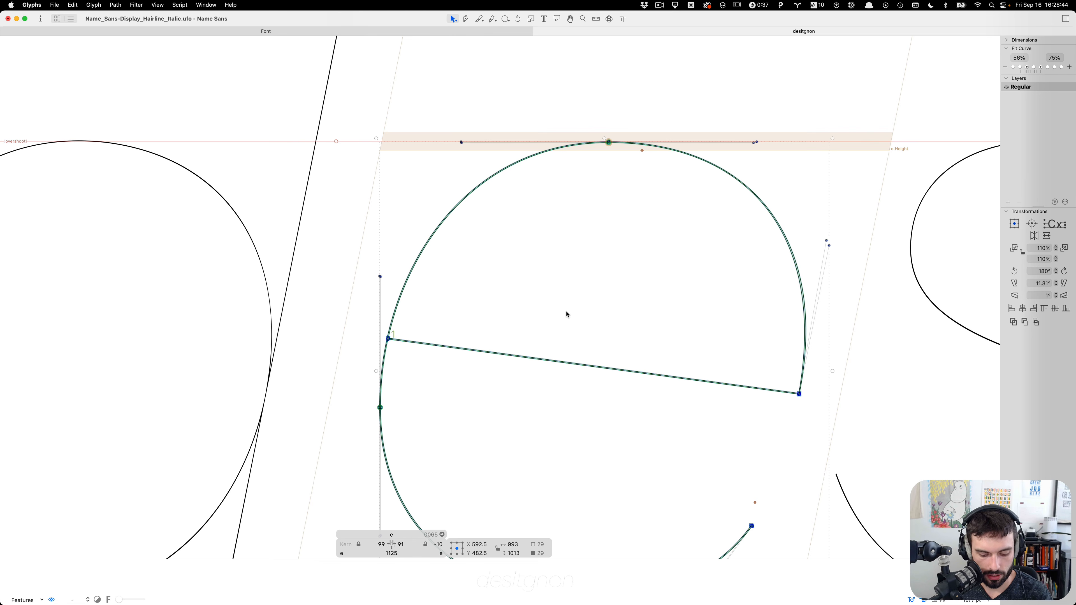
{"action": "key", "text": "super+b"}
{"action": "key", "text": "super+v"}
{"action": "key", "text": "super+b"}
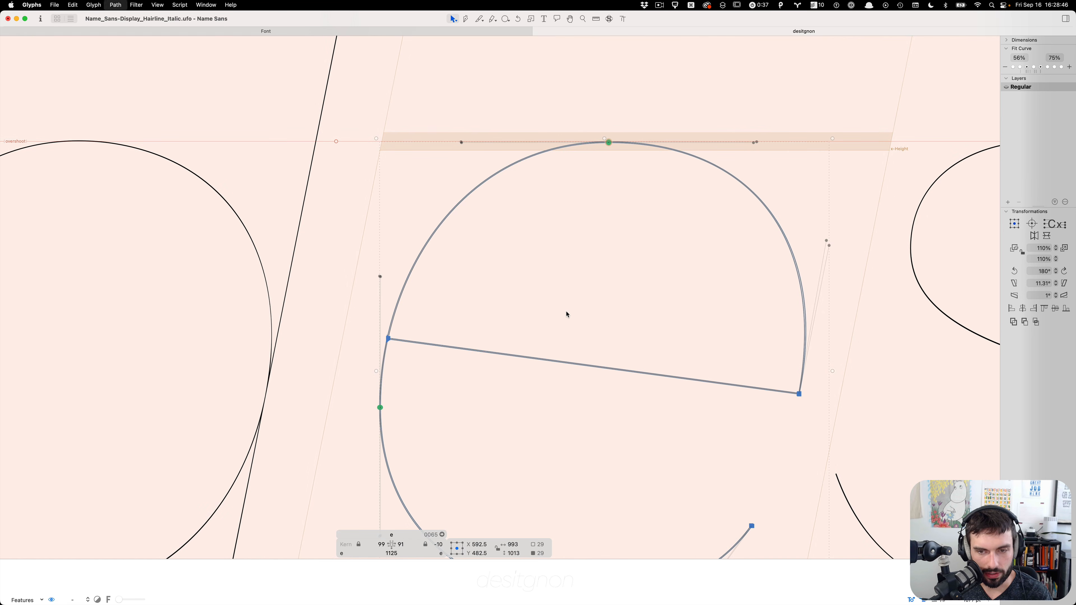
{"action": "left_click", "coordinate": [568, 312]}
Add a horizontal guide through the middle of the e's slanted crossbar, at about X 567, Y 493
{"action": "scroll", "coordinate": [741, 378], "scroll_direction": "up", "scroll_amount": 2}
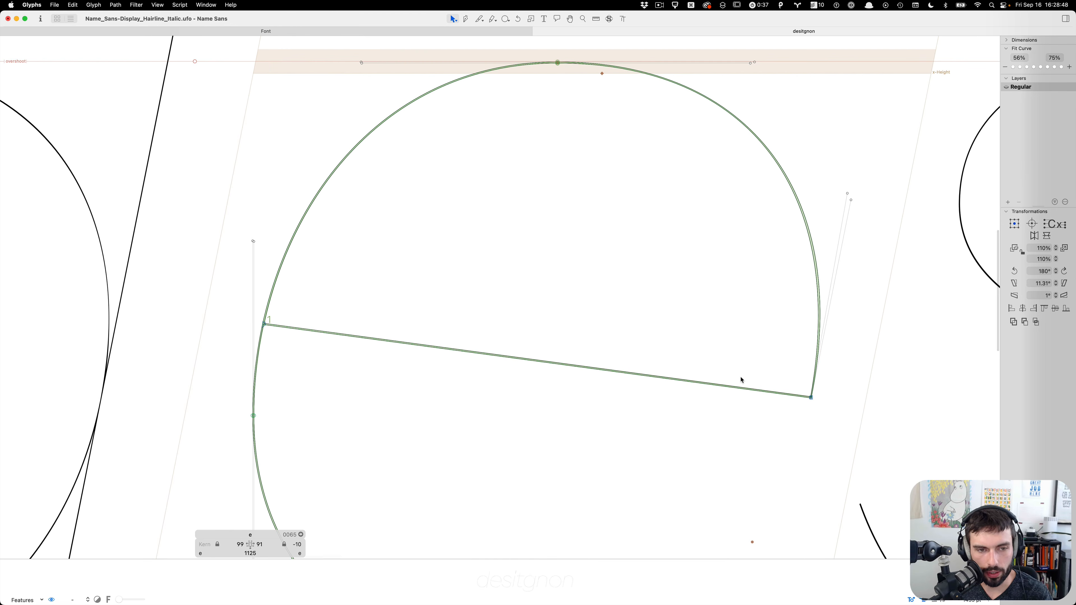
{"action": "scroll", "coordinate": [525, 354], "scroll_direction": "down", "scroll_amount": 5}
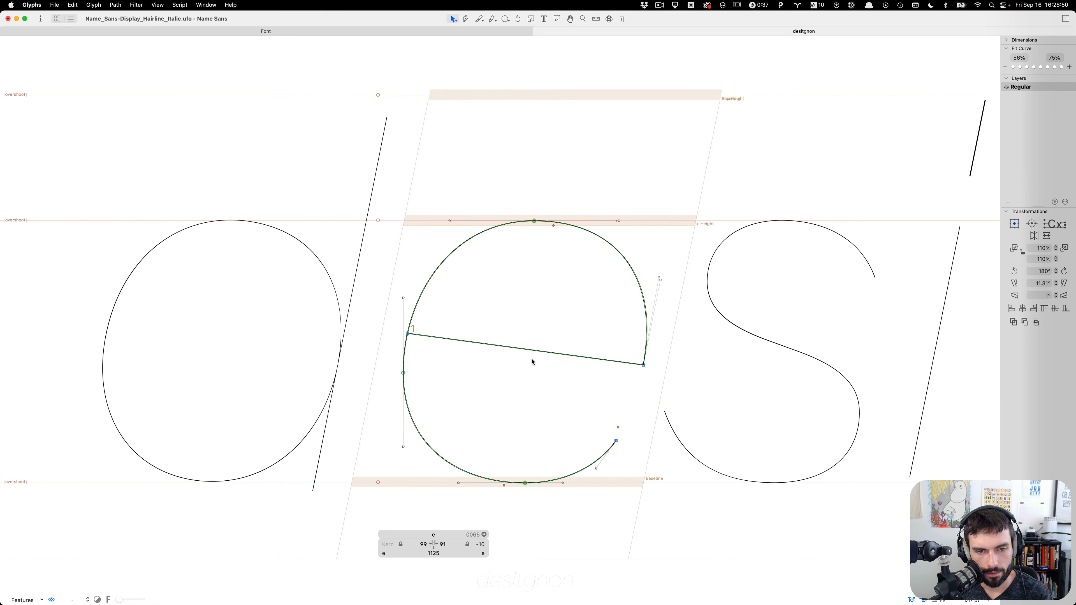
{"action": "scroll", "coordinate": [530, 358], "scroll_direction": "up", "scroll_amount": 2}
{"action": "right_click", "coordinate": [532, 344]}
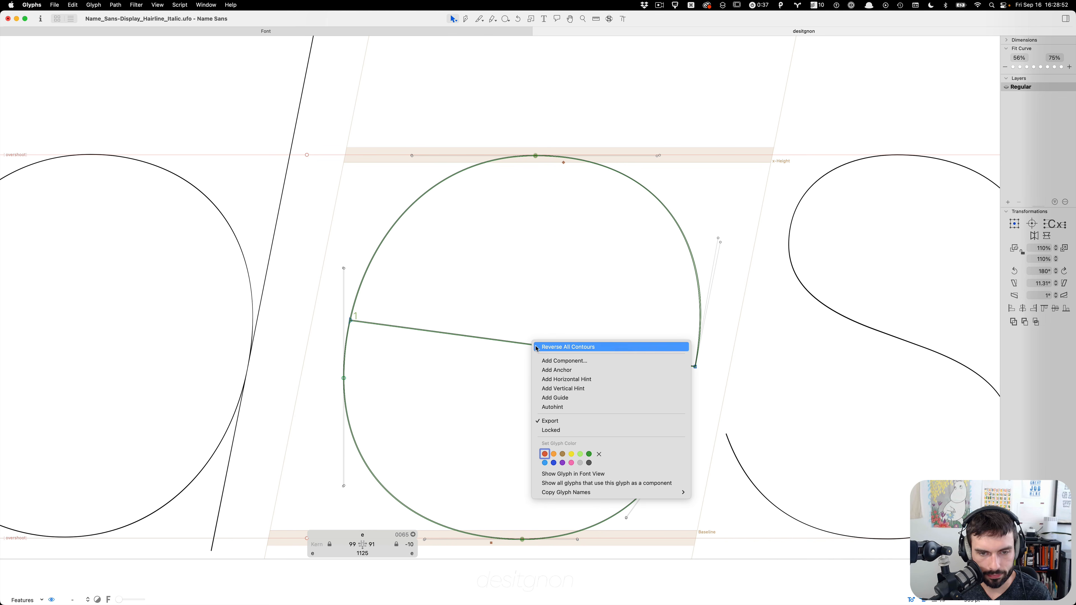
{"action": "left_click", "coordinate": [555, 398]}
{"action": "mouse_move", "coordinate": [531, 342]}
{"action": "left_mouse_down"}
{"action": "mouse_move", "coordinate": [521, 344]}
{"action": "mouse_move", "coordinate": [523, 366]}
{"action": "mouse_move", "coordinate": [523, 344]}
{"action": "left_mouse_up"}
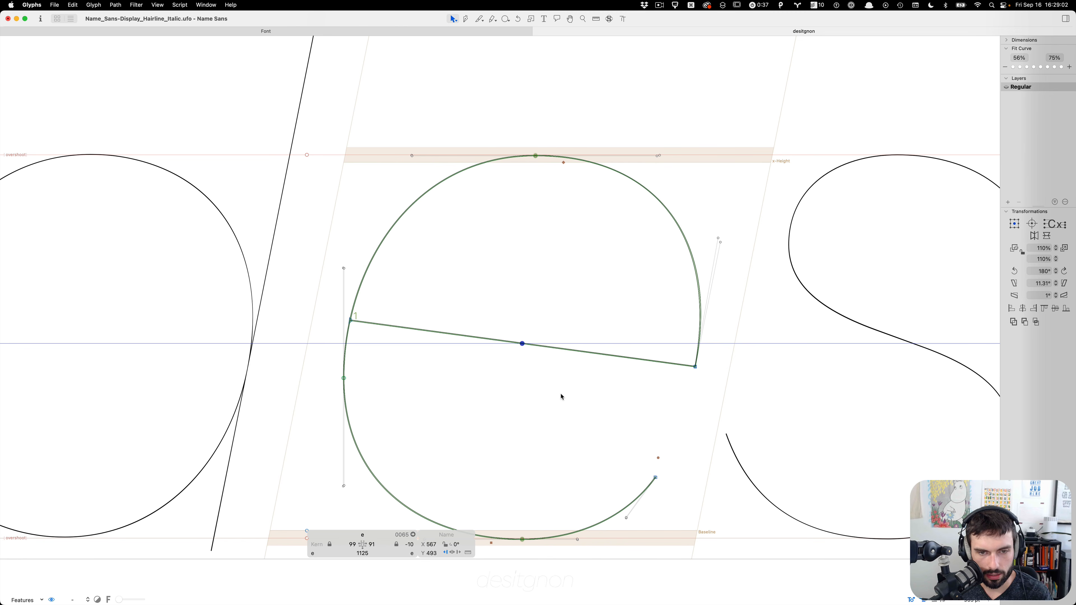
Check the outline stored in the e's background, and return to the foreground with nothing selected
{"action": "scroll", "coordinate": [560, 395], "scroll_direction": "down", "scroll_amount": 3}
{"action": "scroll", "coordinate": [563, 363], "scroll_direction": "up", "scroll_amount": 5}
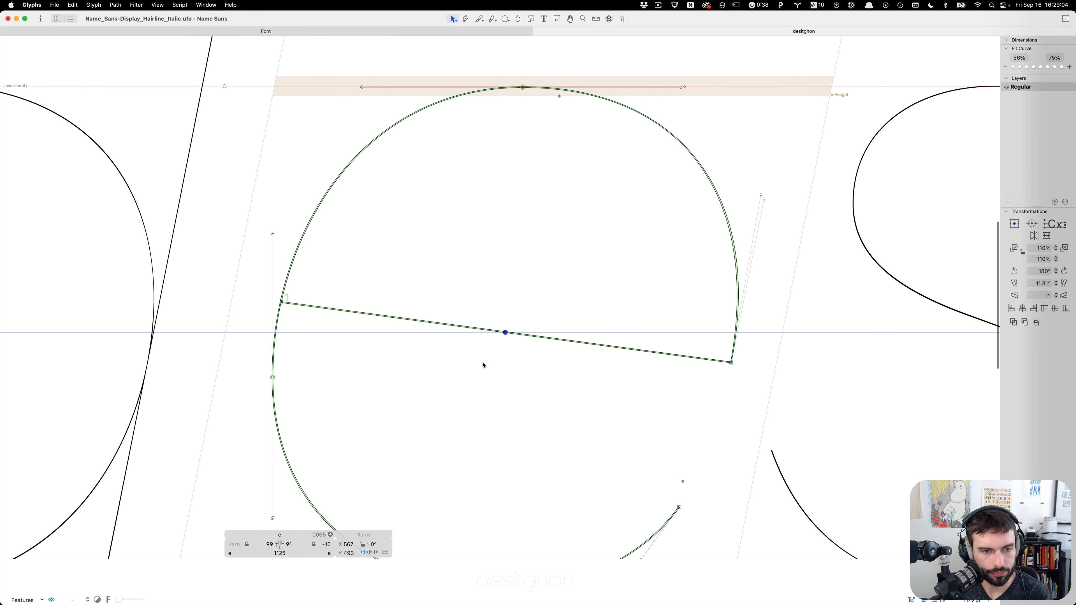
{"action": "scroll", "coordinate": [483, 365], "scroll_direction": "left", "scroll_amount": 1}
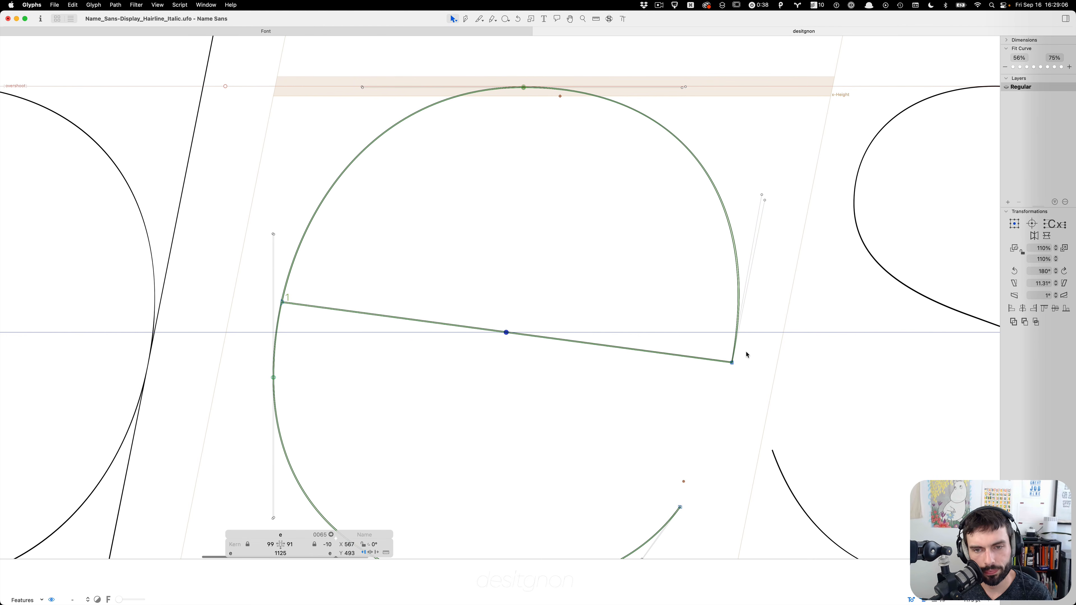
{"action": "key", "text": "super+a"}
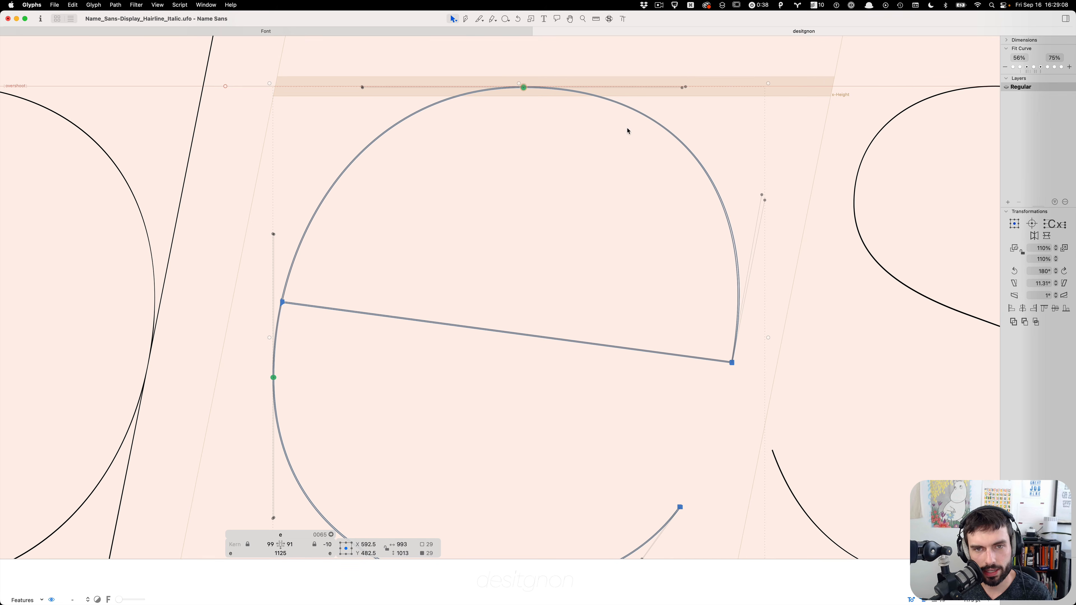
{"action": "key", "text": "super+b"}
{"action": "left_click", "coordinate": [694, 308]}
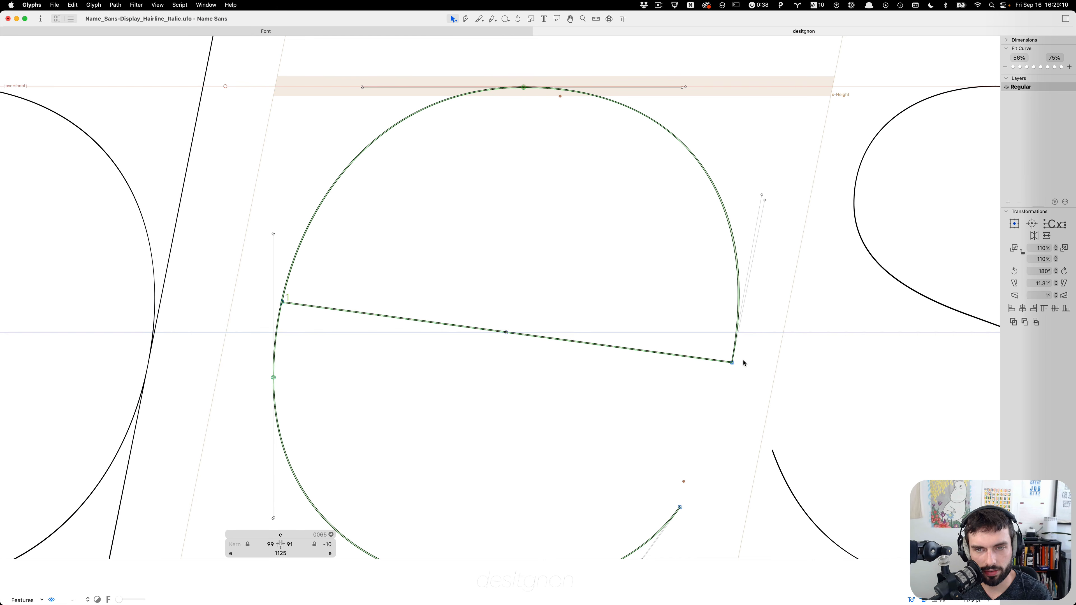
Try moving the nodes at the right end of the e's crossbar upward, and undo the move
{"action": "mouse_move", "coordinate": [744, 383]}
{"action": "left_mouse_down"}
{"action": "mouse_move", "coordinate": [716, 341]}
{"action": "mouse_move", "coordinate": [737, 375]}
{"action": "left_mouse_up"}
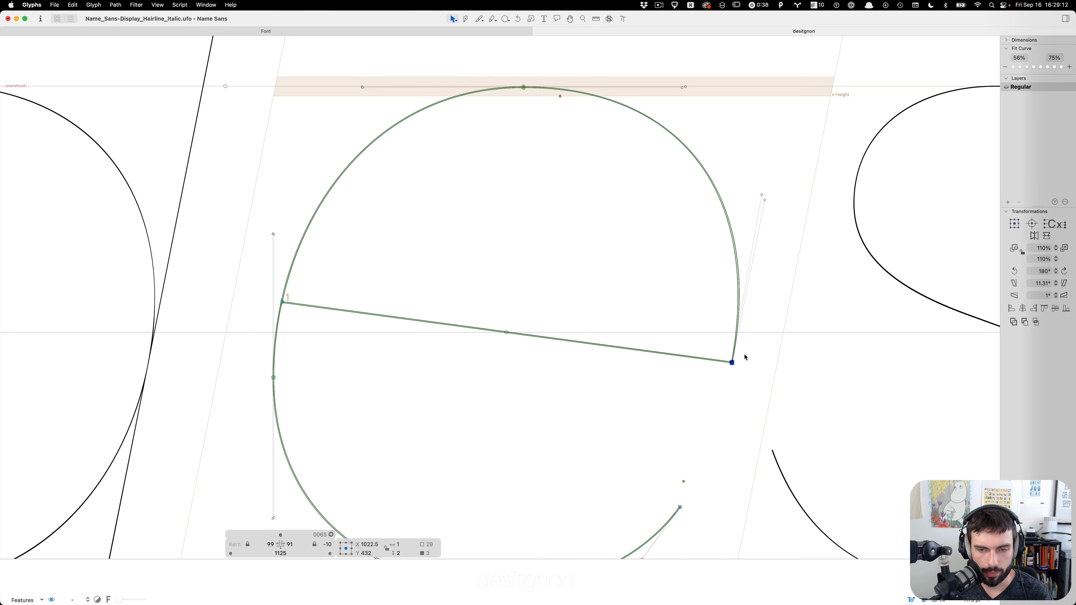
{"action": "scroll", "coordinate": [745, 357], "scroll_direction": "up", "scroll_amount": 5}
{"action": "scroll", "coordinate": [745, 354], "scroll_direction": "down", "scroll_amount": 5}
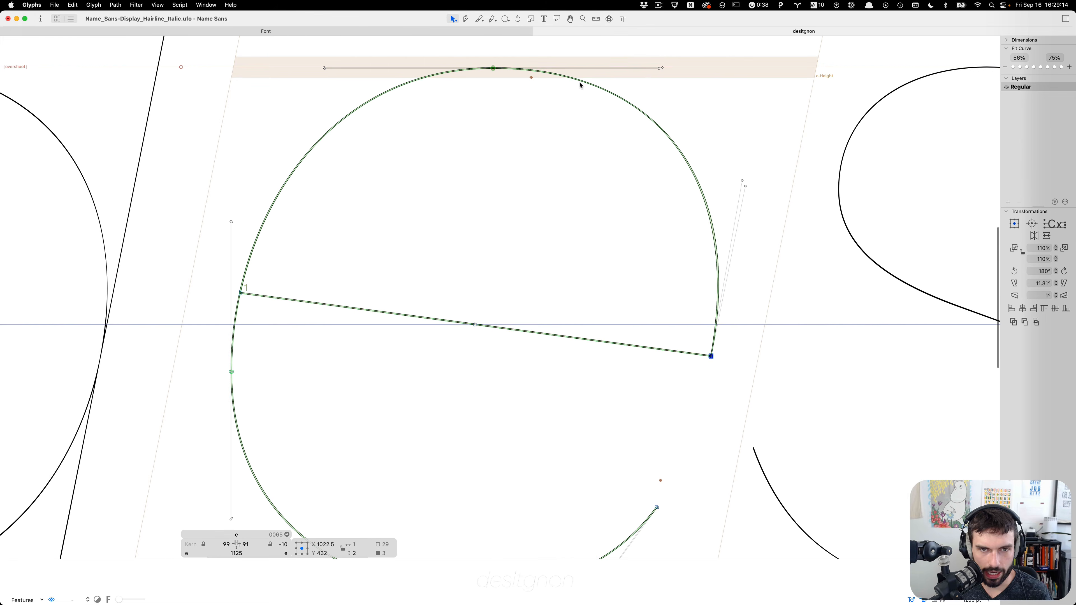
{"action": "scroll", "coordinate": [726, 350], "scroll_direction": "up", "scroll_amount": 3}
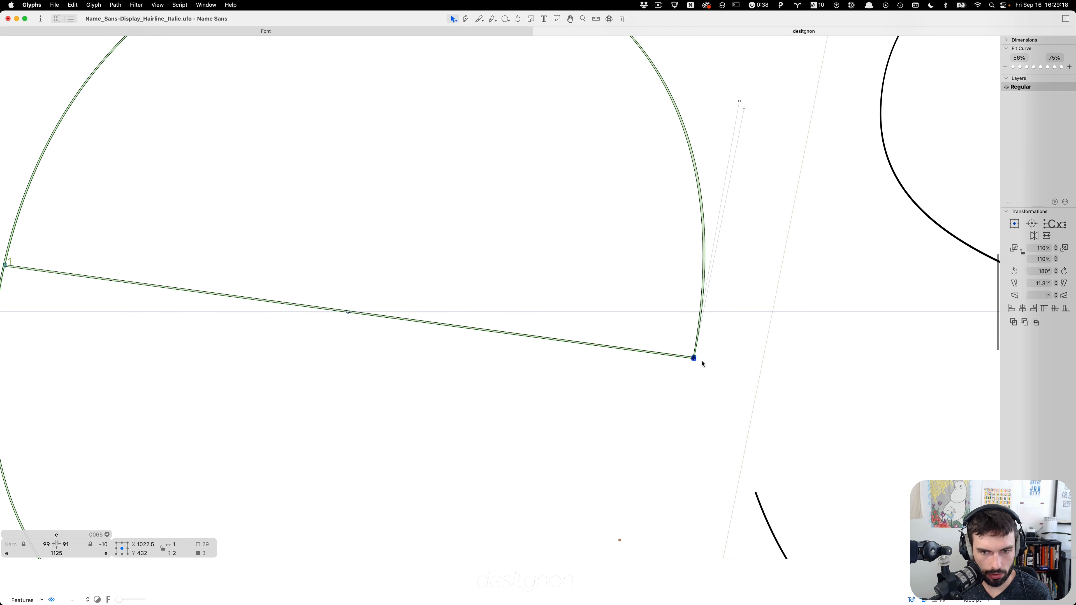
{"action": "left_click_drag", "start_coordinate": [694, 358], "coordinate": [699, 316]}
{"action": "key", "text": "super+z"}
Try raising the crossbar's right end well above the guide to about X 1048.5, Y 613, and undo the move
{"action": "scroll", "coordinate": [703, 326], "scroll_direction": "down", "scroll_amount": 3}
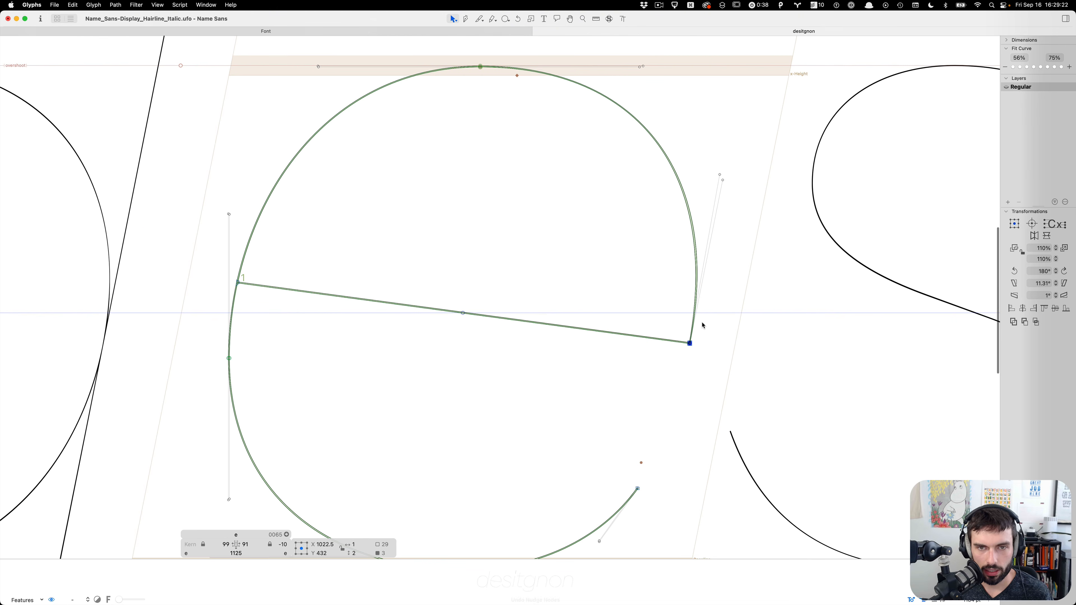
{"action": "mouse_move", "coordinate": [693, 346]}
{"action": "left_mouse_down"}
{"action": "mouse_move", "coordinate": [553, 228]}
{"action": "mouse_move", "coordinate": [670, 296]}
{"action": "mouse_move", "coordinate": [799, 325]}
{"action": "mouse_move", "coordinate": [680, 230]}
{"action": "mouse_move", "coordinate": [663, 364]}
{"action": "mouse_move", "coordinate": [689, 342]}
{"action": "left_mouse_up"}
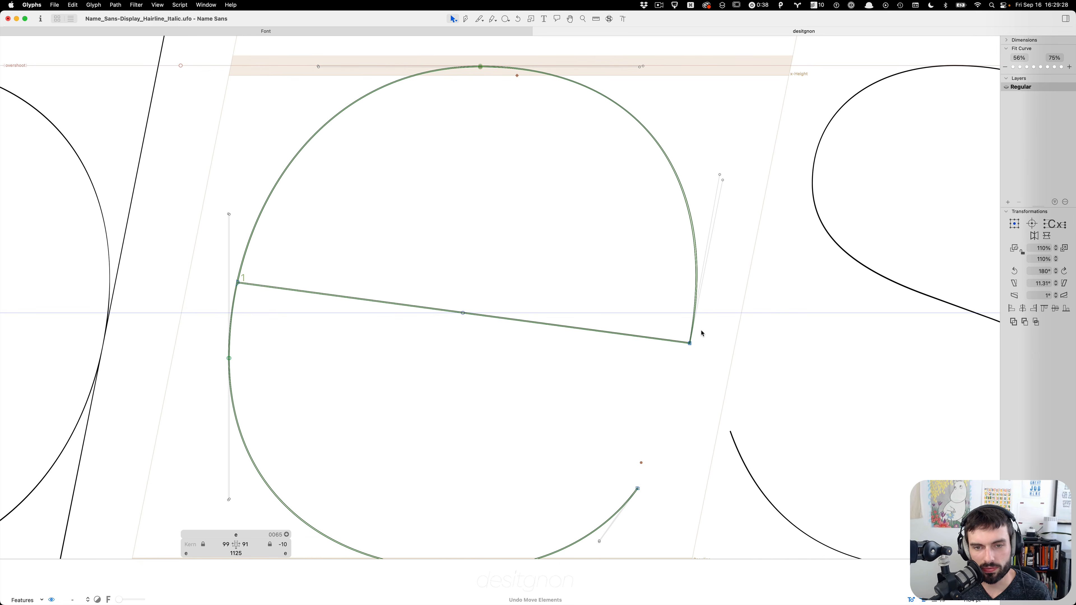
{"action": "left_click", "coordinate": [690, 344]}
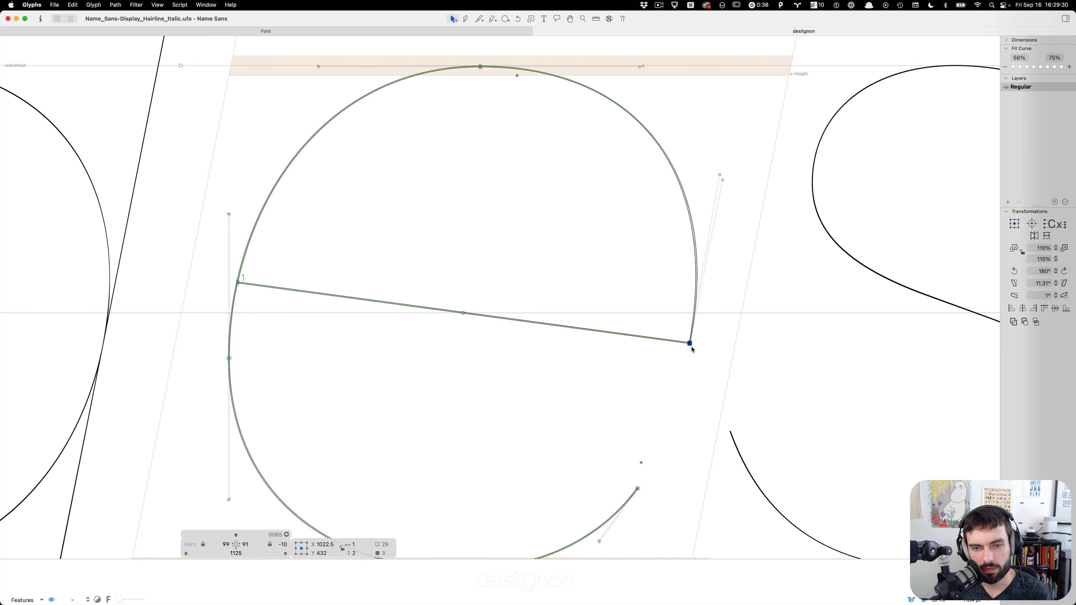
{"action": "left_click_drag", "start_coordinate": [690, 343], "coordinate": [703, 241]}
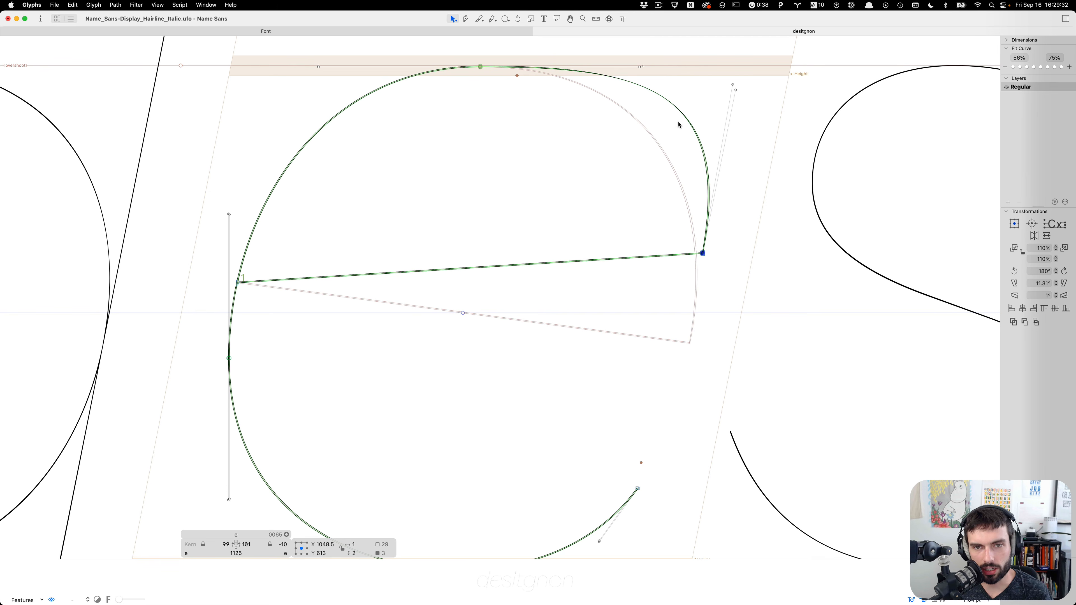
{"action": "scroll", "coordinate": [683, 229], "scroll_direction": "right", "scroll_amount": 1}
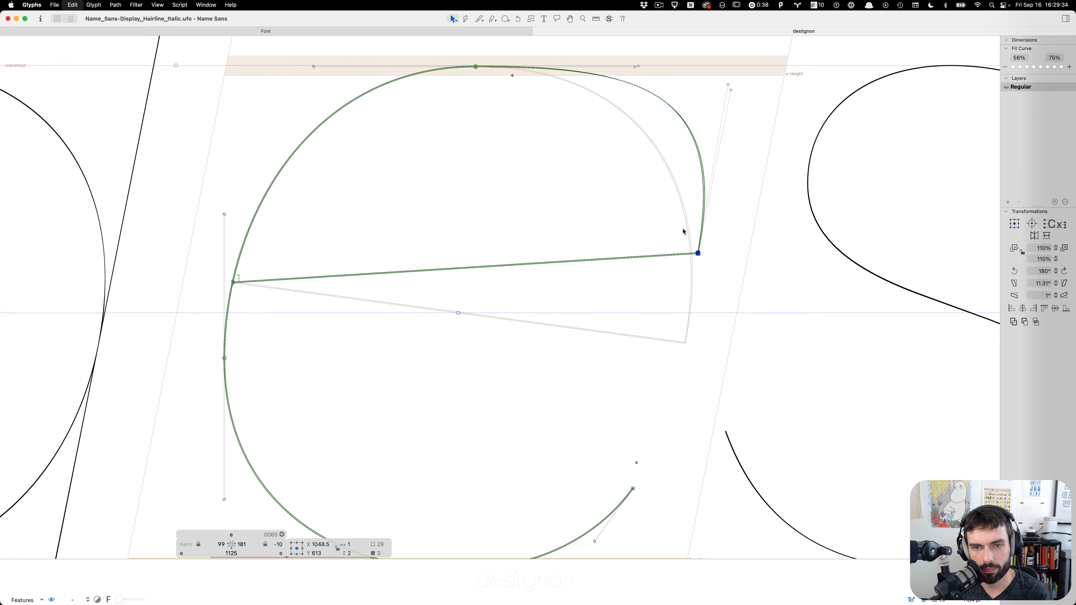
{"action": "key", "text": "super+z"}
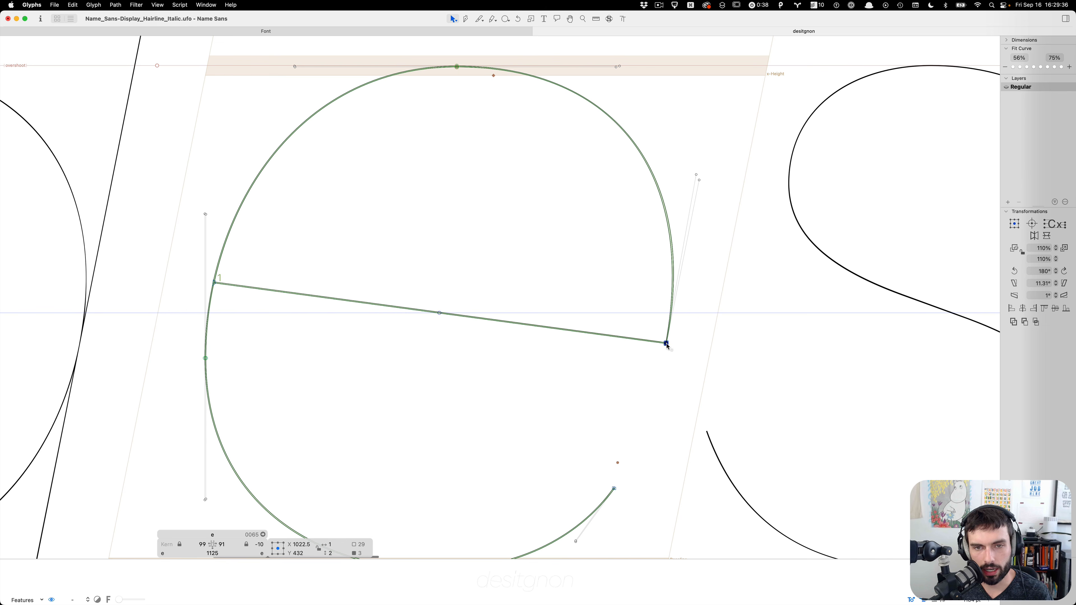
Try lowering the right end of the e's crossbar for a steeper slope, and undo the move
{"action": "left_click_drag", "start_coordinate": [667, 344], "coordinate": [654, 396]}
{"action": "left_click_drag", "start_coordinate": [698, 411], "coordinate": [734, 394]}
{"action": "key", "text": "super+z"}
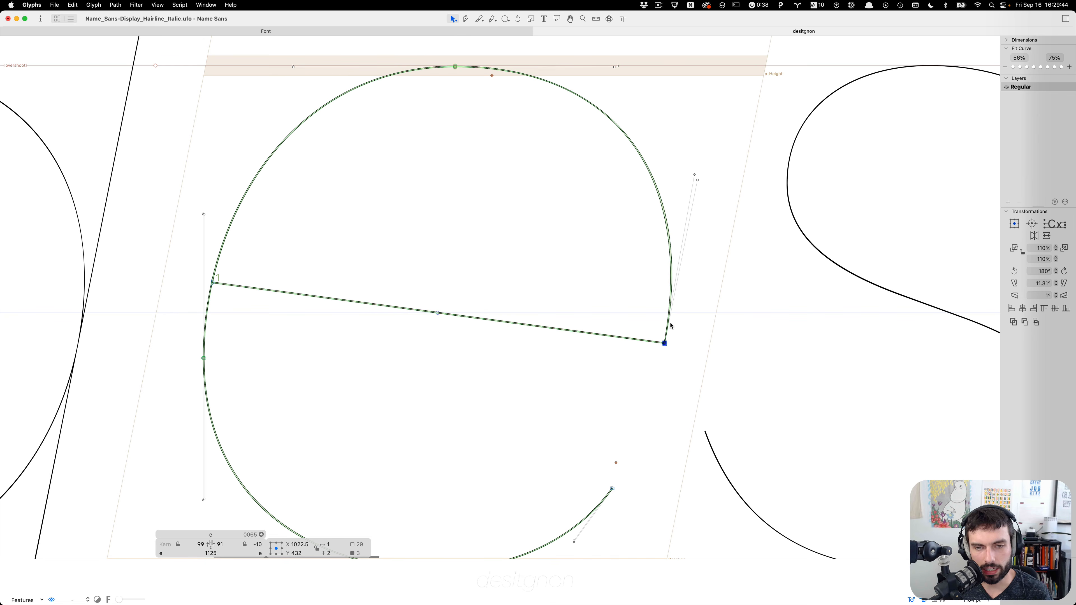
Move the nodes at the crossbar's right end up to the guide, at X 1032.5, Y 494
{"action": "scroll", "coordinate": [681, 329], "scroll_direction": "up", "scroll_amount": 2}
{"action": "scroll", "coordinate": [681, 323], "scroll_direction": "up", "scroll_amount": 3}
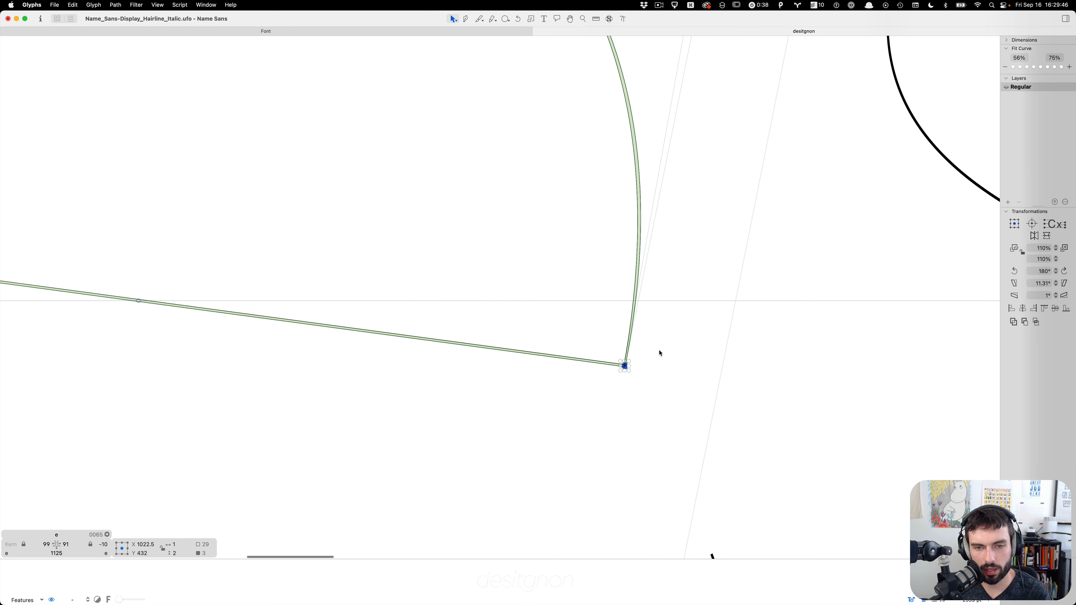
{"action": "left_click_drag", "start_coordinate": [632, 367], "coordinate": [636, 300]}
{"action": "scroll", "coordinate": [660, 305], "scroll_direction": "up", "scroll_amount": 5}
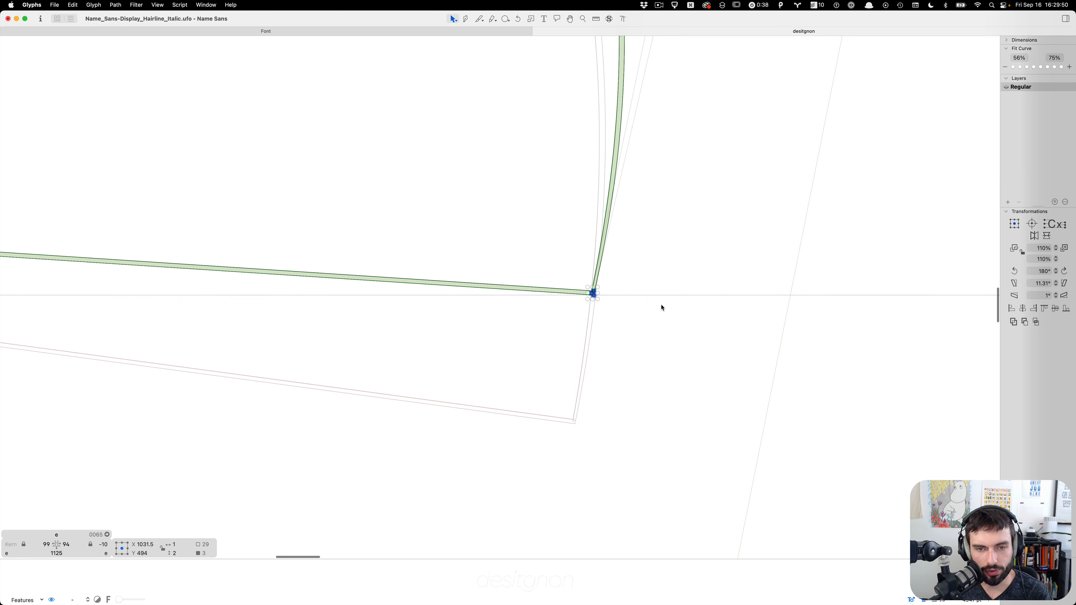
{"action": "key", "text": "Right"}
{"action": "scroll", "coordinate": [662, 308], "scroll_direction": "down", "scroll_amount": 5}
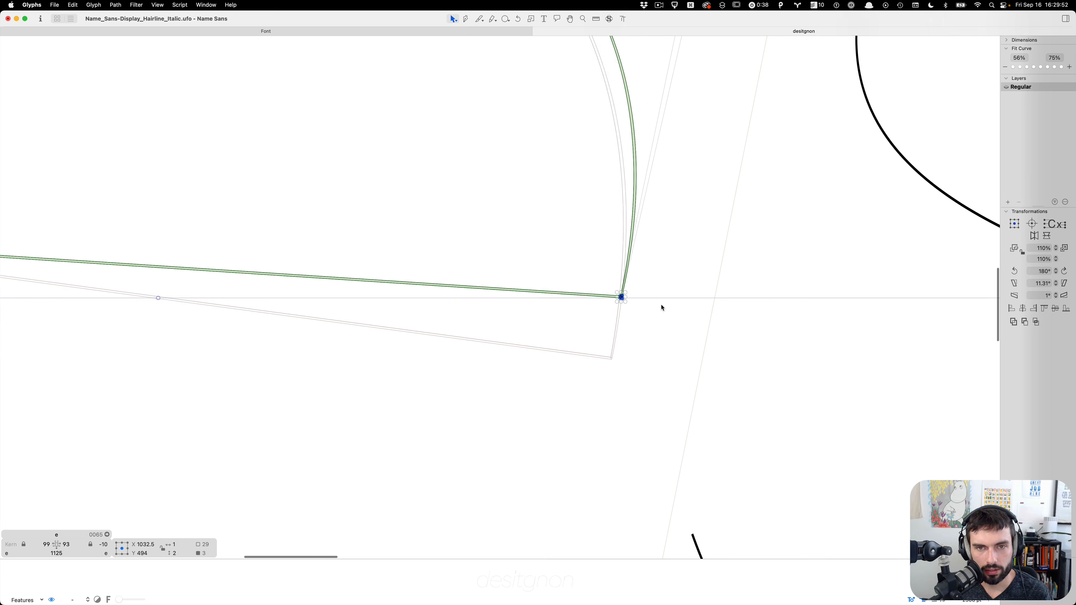
Level the crossbar by moving its left-end nodes down the stroke to the guide, at X 103.5, Y 494
{"action": "scroll", "coordinate": [662, 307], "scroll_direction": "left", "scroll_amount": 5}
{"action": "left_click", "coordinate": [149, 295]}
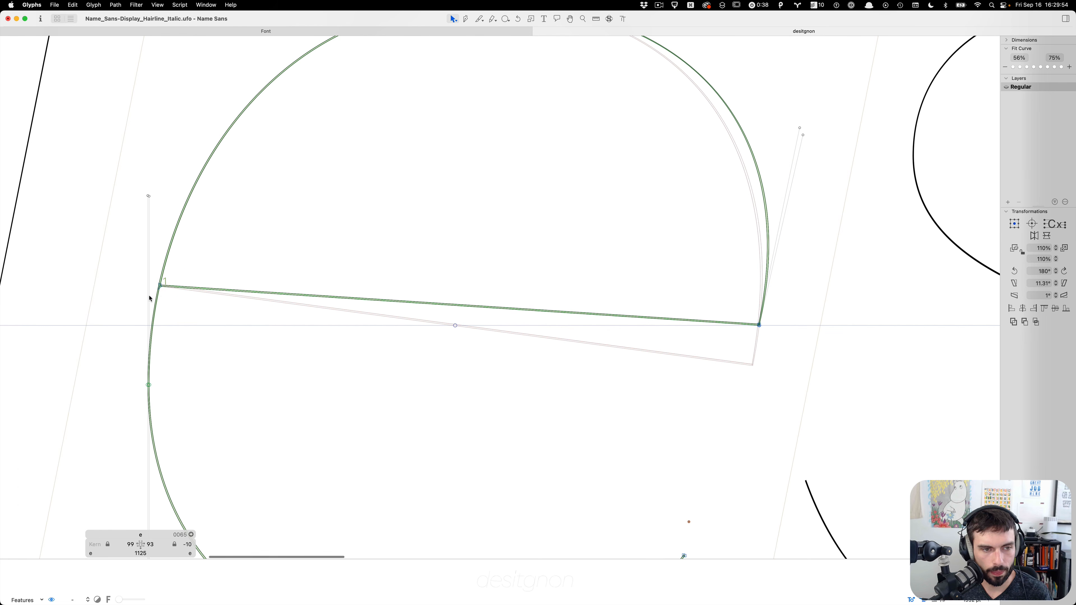
{"action": "left_click", "coordinate": [160, 285]}
{"action": "left_click_drag", "start_coordinate": [160, 286], "coordinate": [154, 323]}
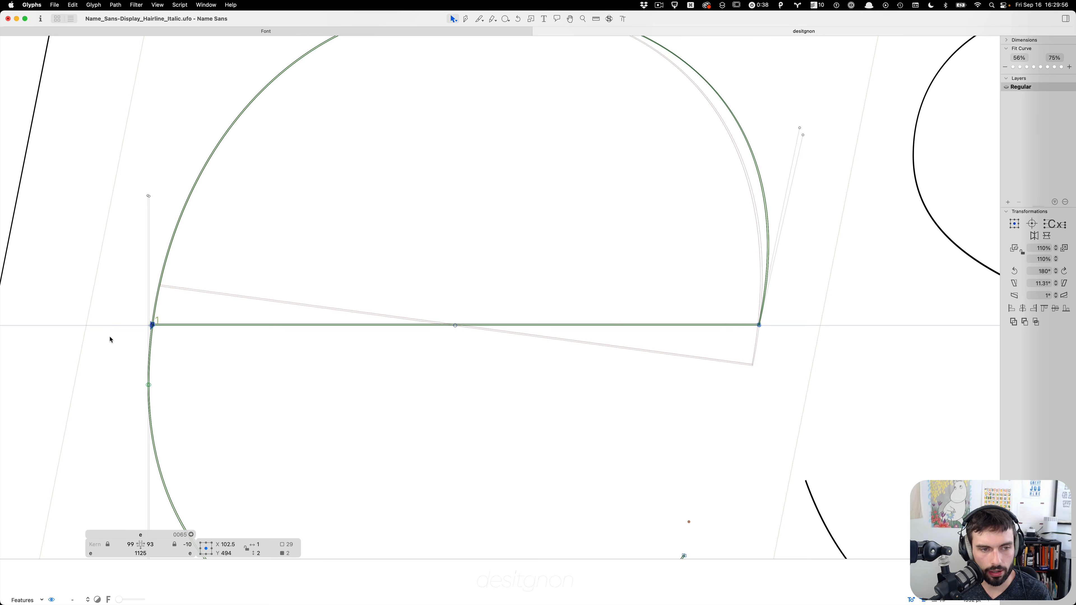
{"action": "scroll", "coordinate": [109, 339], "scroll_direction": "up", "scroll_amount": 5}
{"action": "scroll", "coordinate": [111, 339], "scroll_direction": "up", "scroll_amount": 4}
{"action": "key", "text": "Right"}
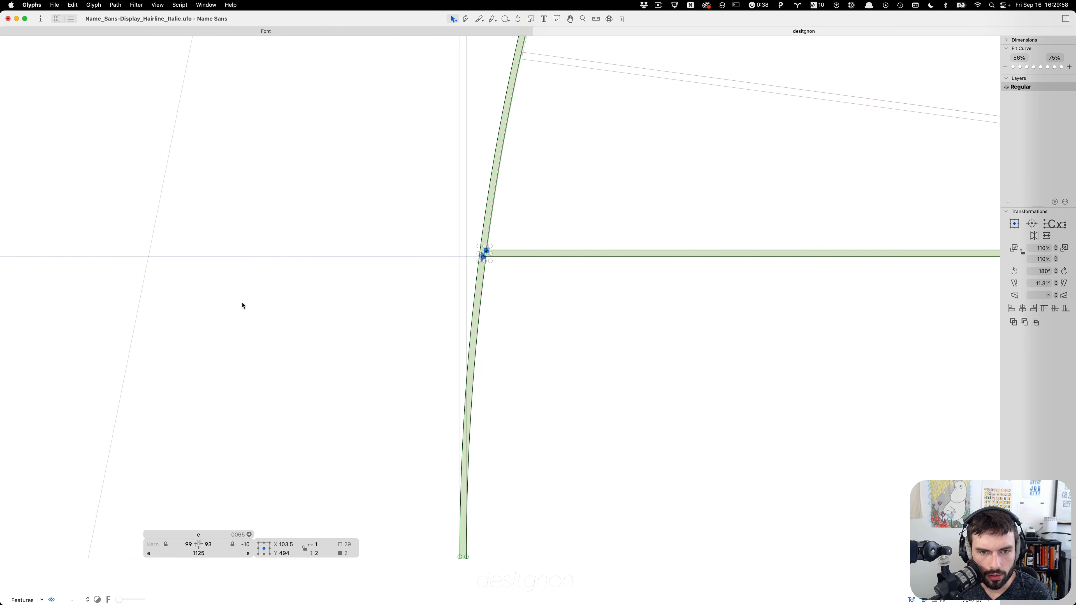
Shift the pair of curve handles above the crossbar's right end leftward to pull in the e's right side
{"action": "left_click", "coordinate": [591, 288]}
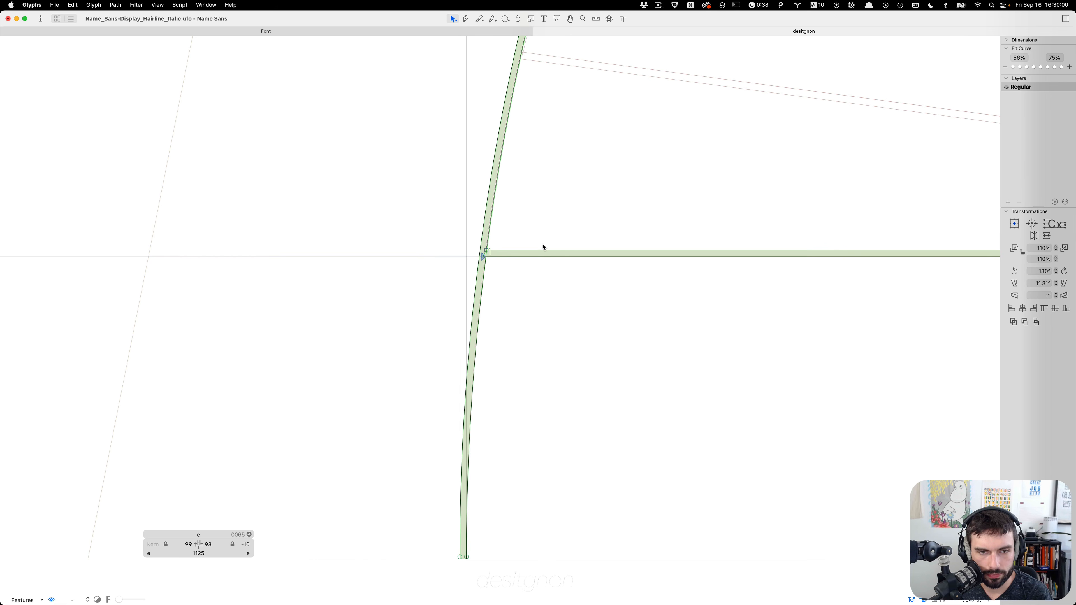
{"action": "left_click", "coordinate": [482, 251]}
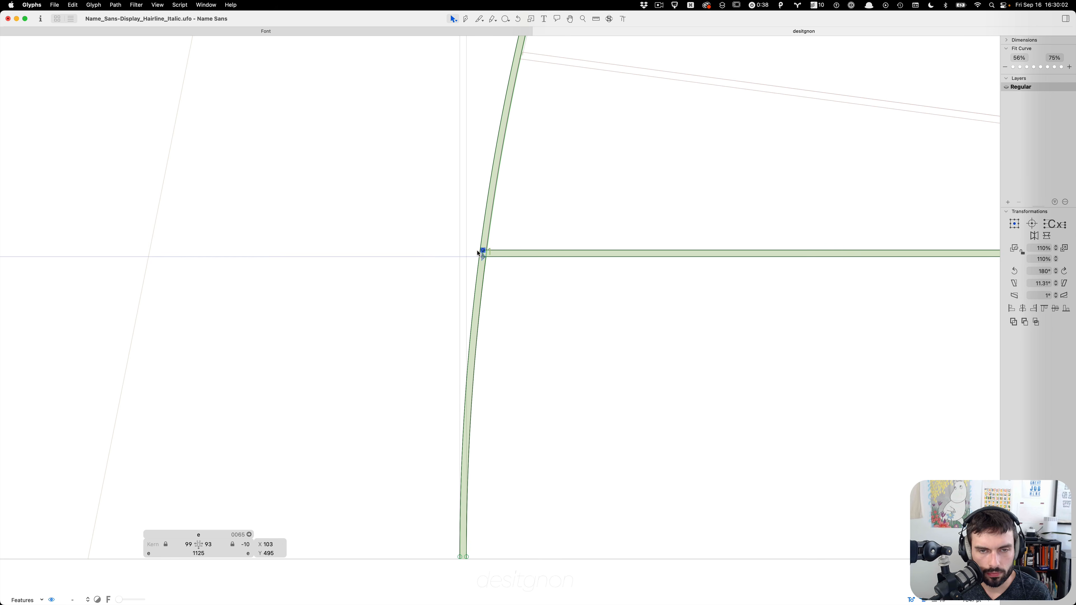
{"action": "scroll", "coordinate": [478, 253], "scroll_direction": "down", "scroll_amount": 10}
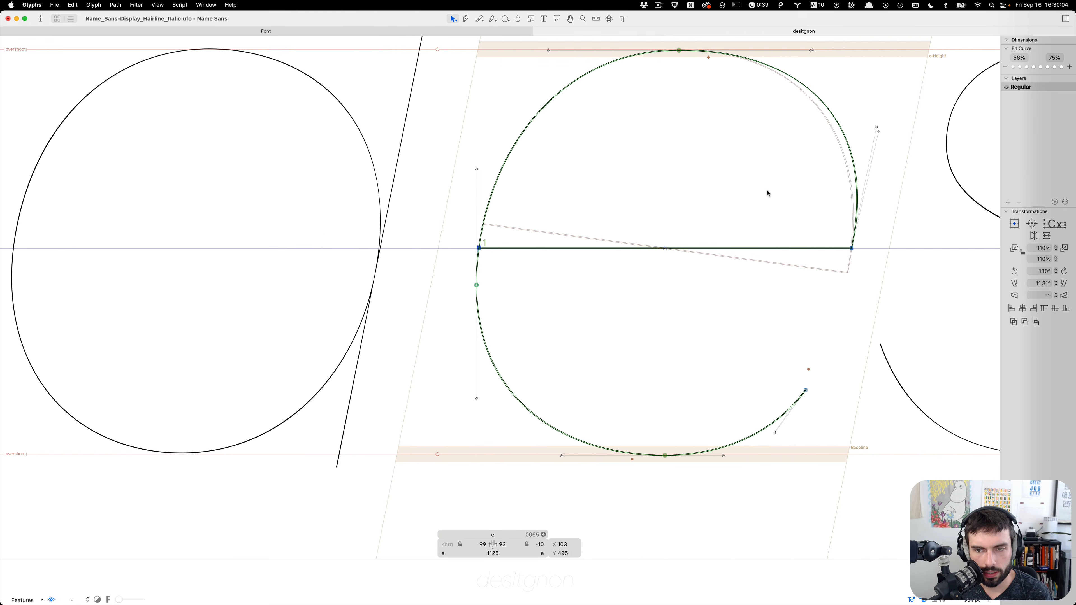
{"action": "scroll", "coordinate": [768, 193], "scroll_direction": "right", "scroll_amount": 5}
{"action": "scroll", "coordinate": [733, 54], "scroll_direction": "up", "scroll_amount": 5}
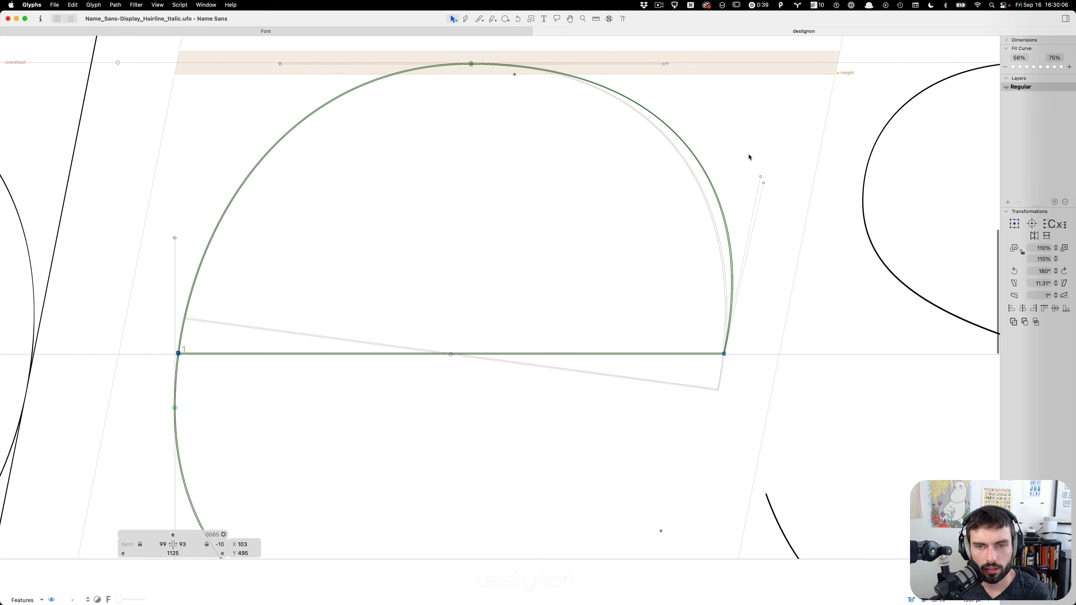
{"action": "left_click_drag", "start_coordinate": [777, 175], "coordinate": [755, 194]}
Shorten the two handles extending right from the e's top nodes, centring the pair at X 910, Y 988
{"action": "left_click_drag", "start_coordinate": [690, 51], "coordinate": [644, 87]}
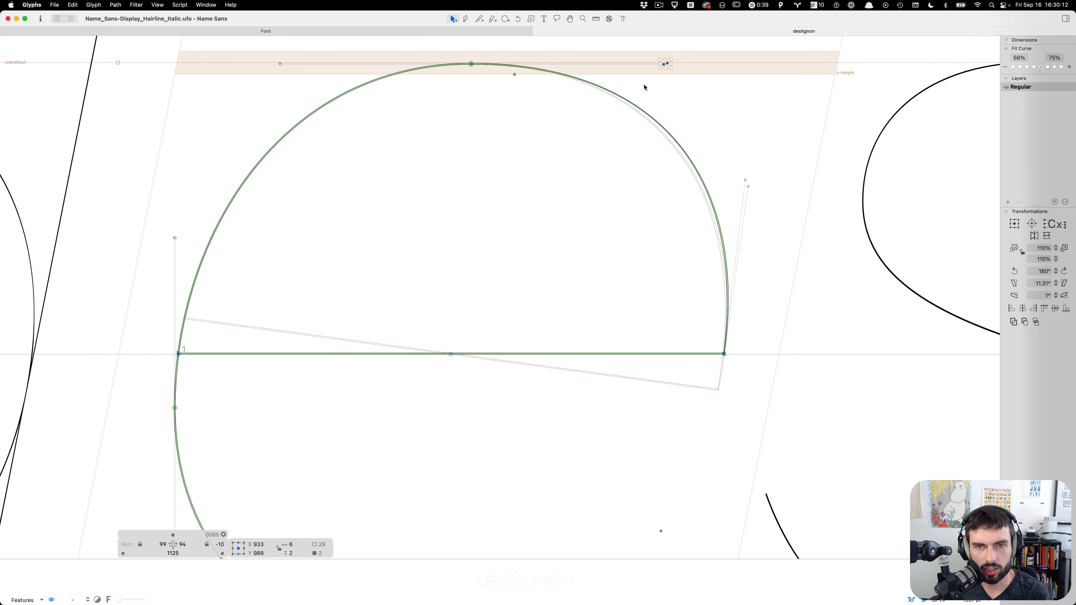
{"action": "key", "text": "shift+Left"}
{"action": "key", "text": "shift+Left"}
{"action": "key", "text": "shift+Left"}
{"action": "key", "text": "Left"}
{"action": "key", "text": "Left"}
{"action": "key", "text": "Left"}
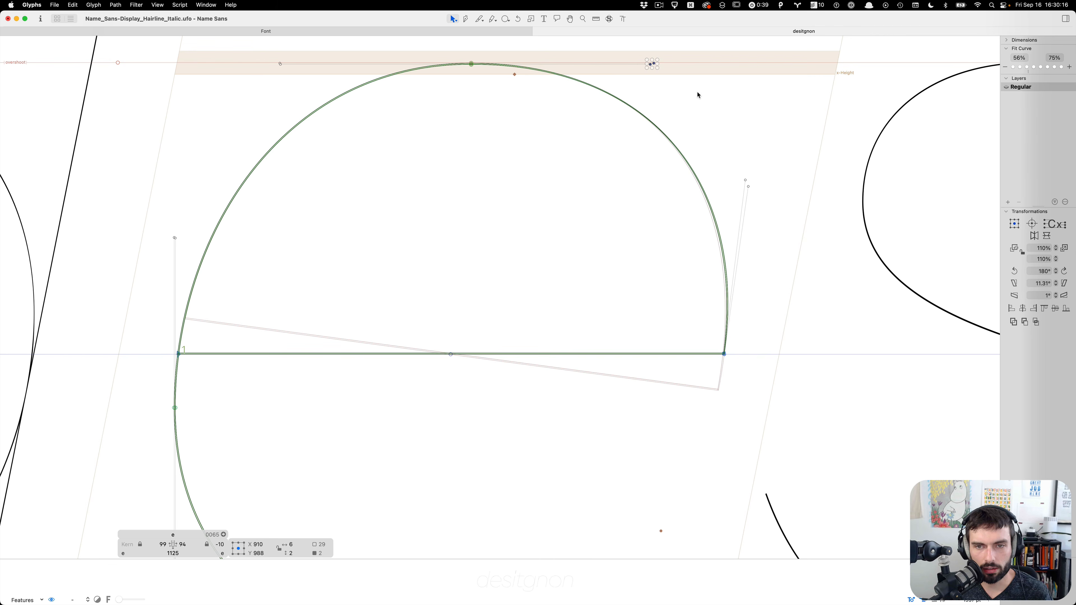
Move the two handles above the crossbar's right end inward and up, centring the pair at X 1064.5, Y 792.5
{"action": "left_click", "coordinate": [752, 159]}
{"action": "scroll", "coordinate": [751, 158], "scroll_direction": "up", "scroll_amount": 5}
{"action": "left_click_drag", "start_coordinate": [775, 156], "coordinate": [653, 268]}
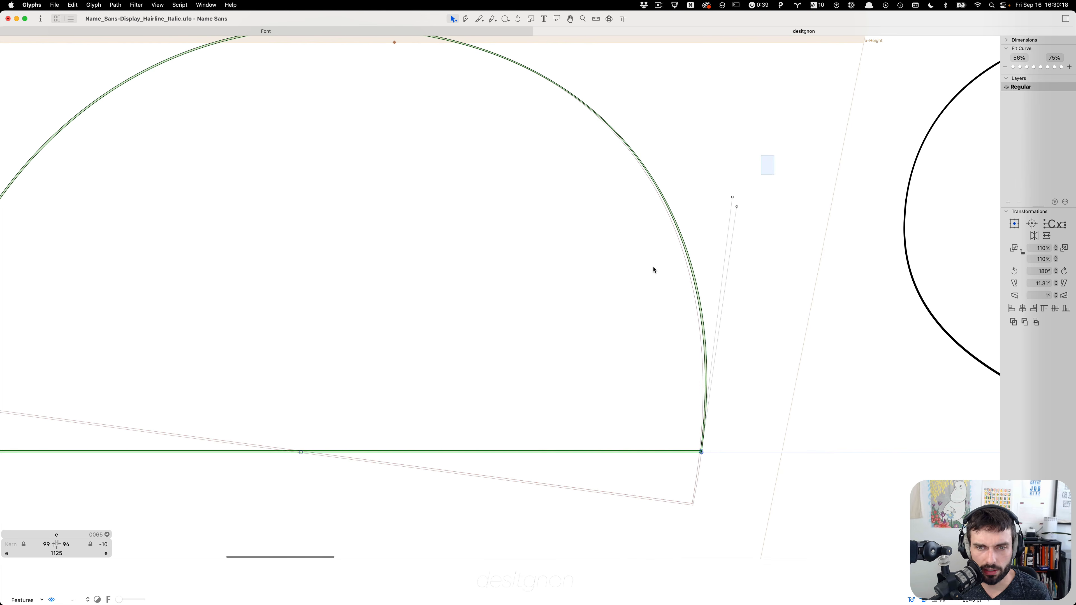
{"action": "key", "text": "shift+Left"}
{"action": "key", "text": "Up"}
{"action": "key", "text": "Up"}
{"action": "key", "text": "Up"}
{"action": "key", "text": "Up"}
{"action": "key", "text": "Up"}
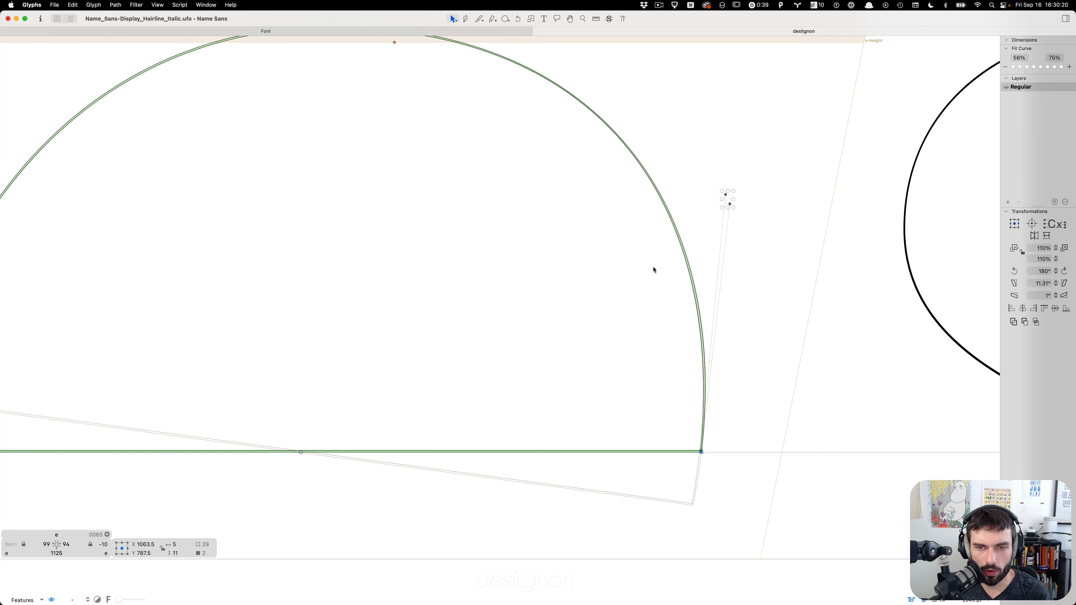
{"action": "key", "text": "Right"}
{"action": "key", "text": "Right"}
{"action": "key", "text": "Up"}
{"action": "key", "text": "Up"}
{"action": "key", "text": "Up"}
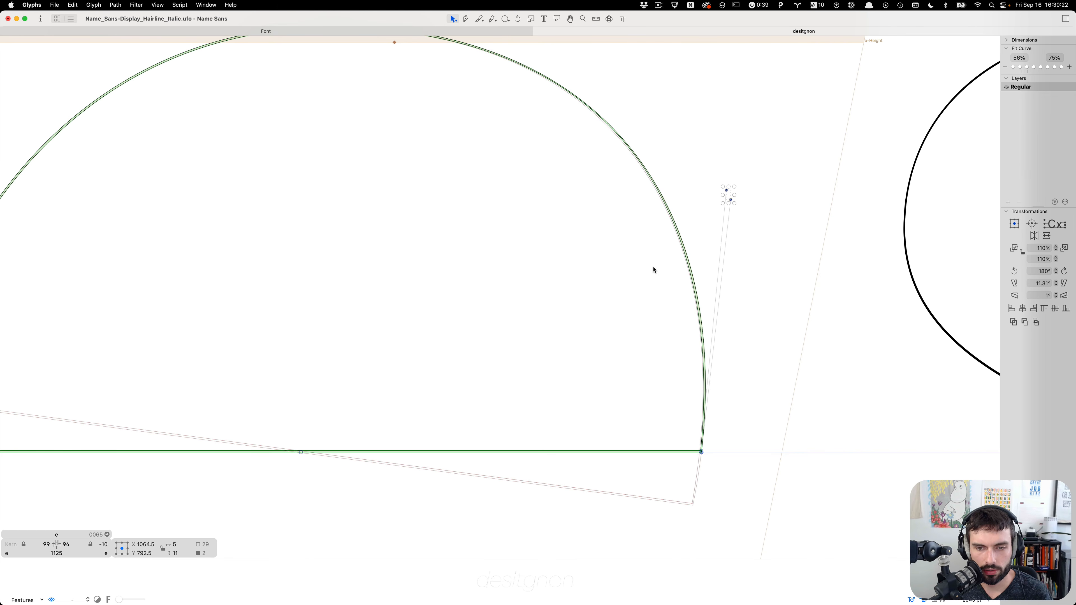
Preview the e within the word, and move the inner right-side curve handle level with the outer one, to X 1066, Y 787
{"action": "left_click", "coordinate": [653, 268]}
{"action": "key", "text": "t"}
{"action": "scroll", "coordinate": [697, 272], "scroll_direction": "down", "scroll_amount": 5}
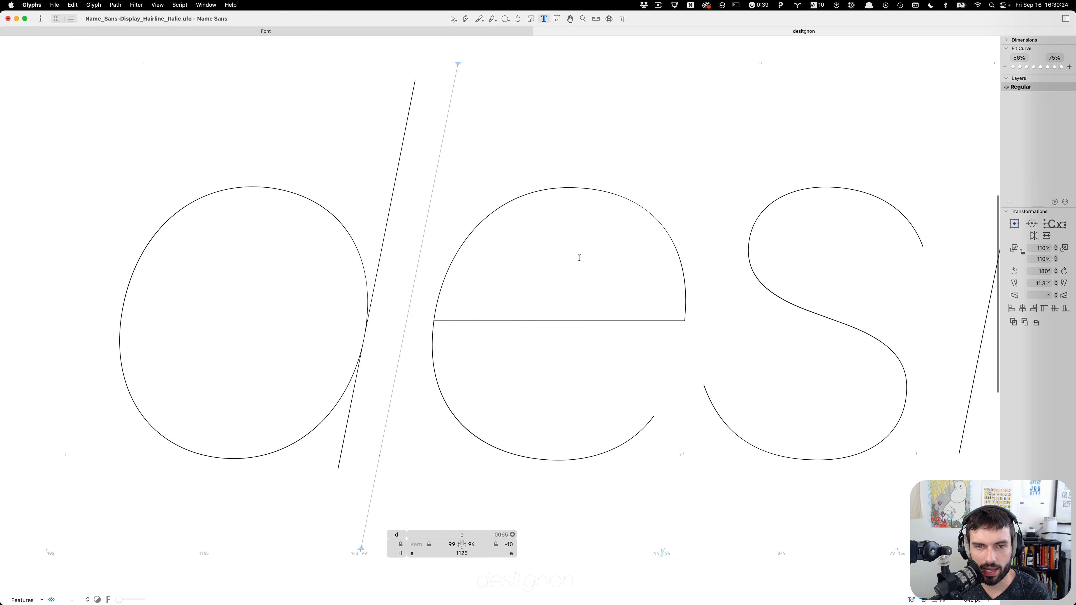
{"action": "key", "text": "Escape"}
{"action": "scroll", "coordinate": [638, 222], "scroll_direction": "up", "scroll_amount": 5}
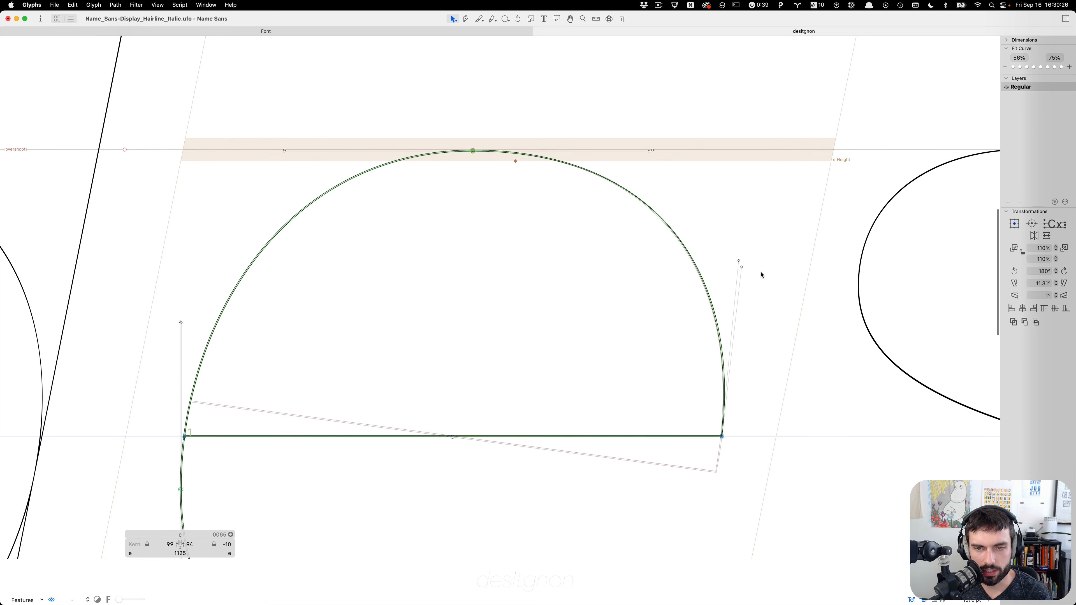
{"action": "scroll", "coordinate": [761, 275], "scroll_direction": "up", "scroll_amount": 3}
{"action": "left_click", "coordinate": [718, 266]}
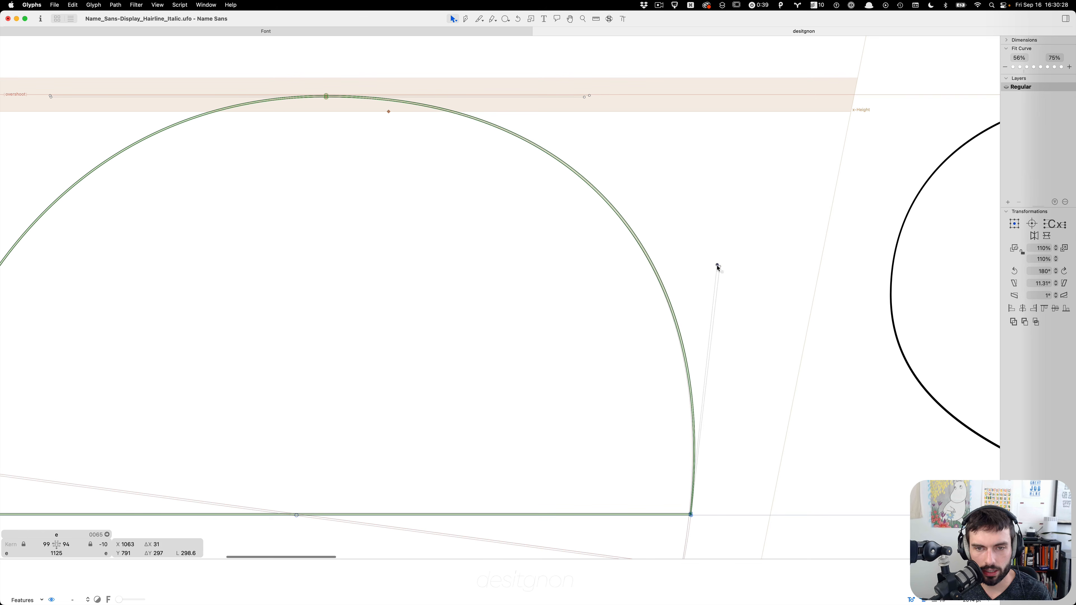
{"action": "left_click_drag", "start_coordinate": [717, 266], "coordinate": [719, 267]}
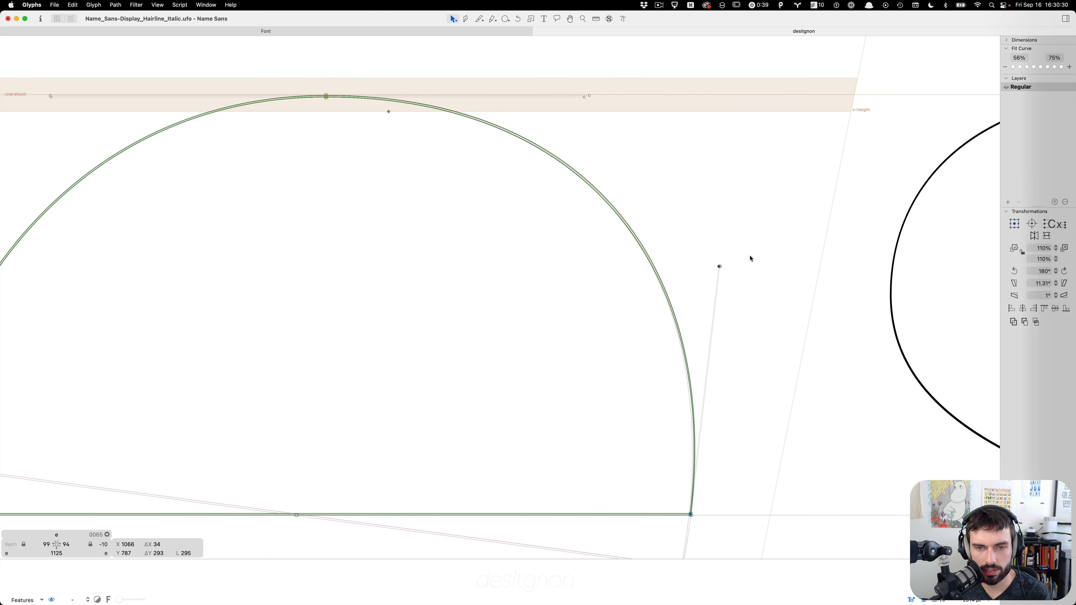
Lengthen the inner handle right of the e's top node to X 913, Y 987, and preview the outline
{"action": "scroll", "coordinate": [571, 85], "scroll_direction": "up", "scroll_amount": 3}
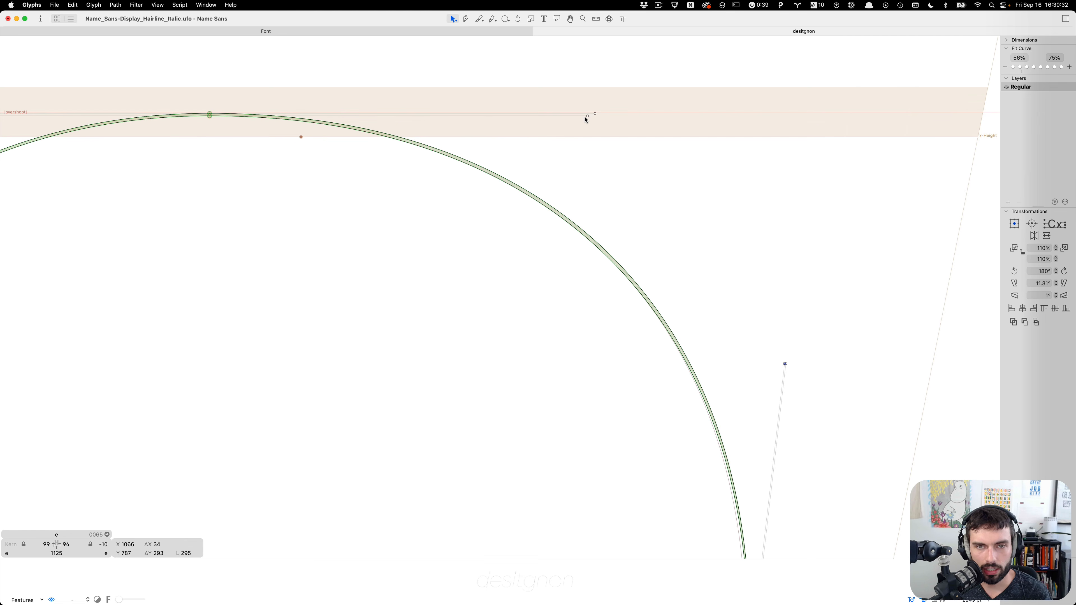
{"action": "left_click_drag", "start_coordinate": [588, 117], "coordinate": [595, 118]}
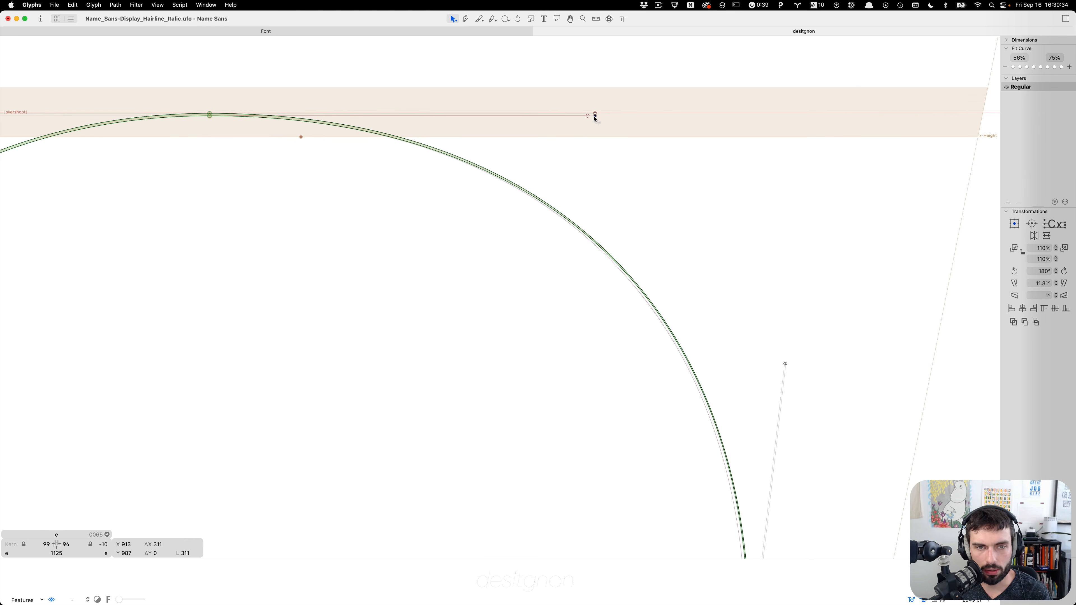
{"action": "scroll", "coordinate": [641, 115], "scroll_direction": "down", "scroll_amount": 5}
{"action": "key", "text": "t"}
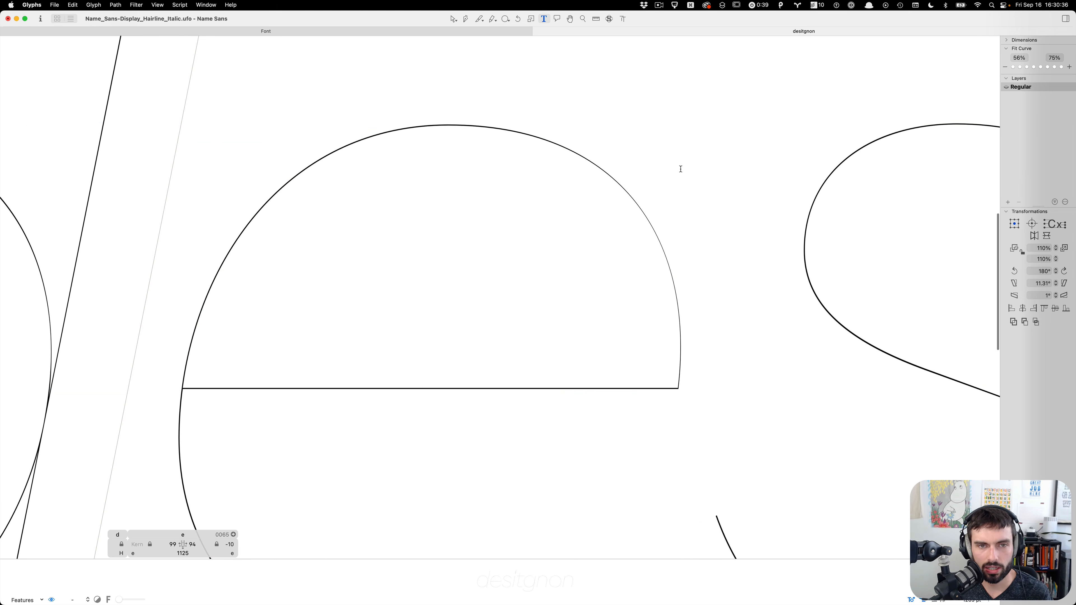
Reopen the e and shift the two inner corner nodes at the crossbar's right end left, to X 1031.5, Y 494.5
{"action": "double_click", "coordinate": [605, 255]}
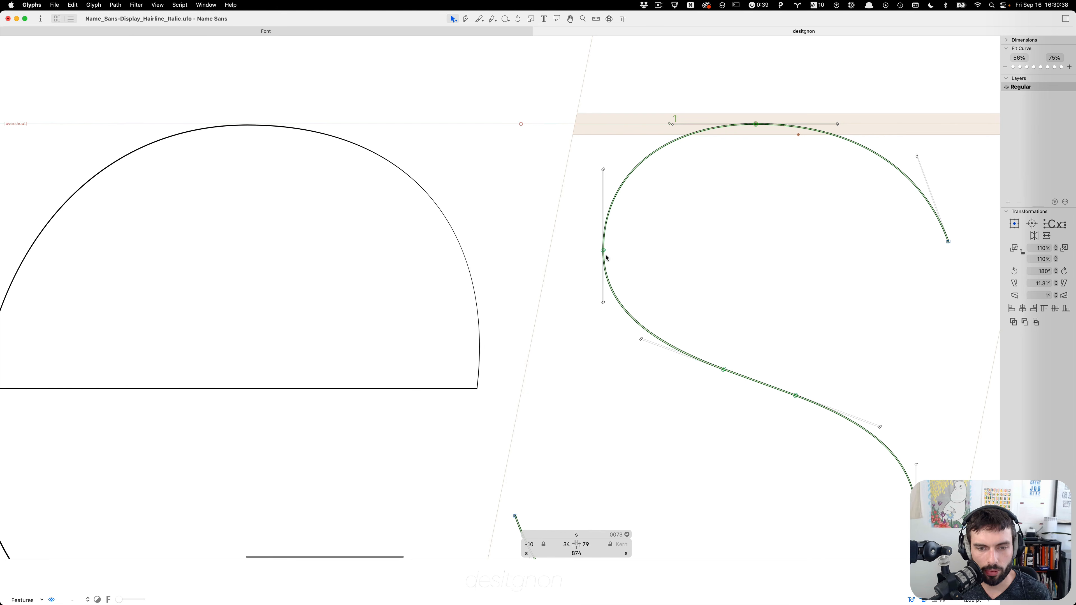
{"action": "scroll", "coordinate": [412, 386], "scroll_direction": "up", "scroll_amount": 5}
{"action": "double_click", "coordinate": [361, 298]}
{"action": "scroll", "coordinate": [526, 393], "scroll_direction": "up", "scroll_amount": 5}
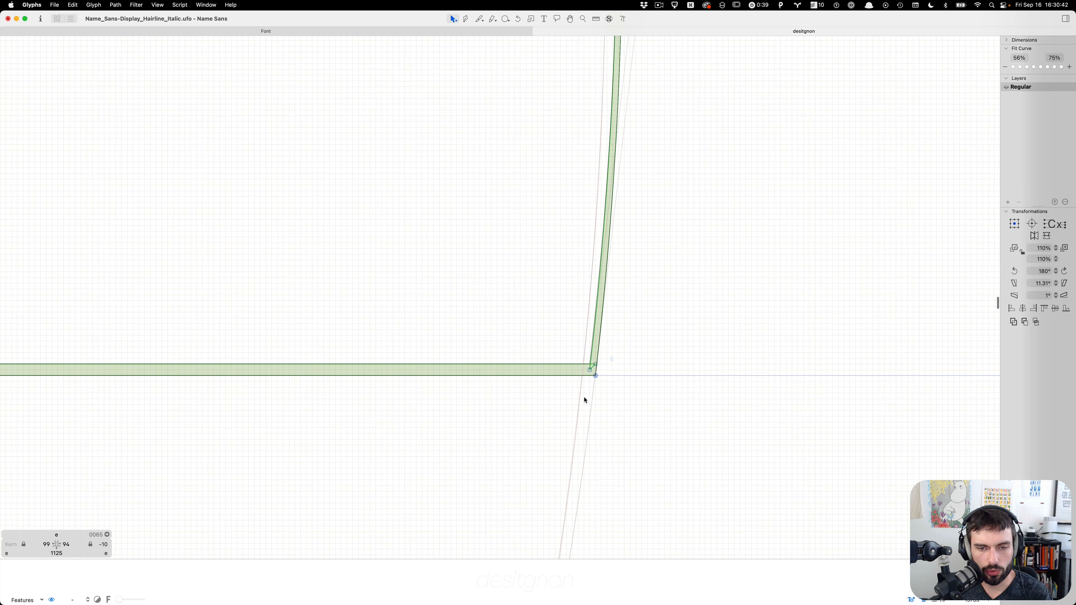
{"action": "left_click_drag", "start_coordinate": [611, 365], "coordinate": [560, 409]}
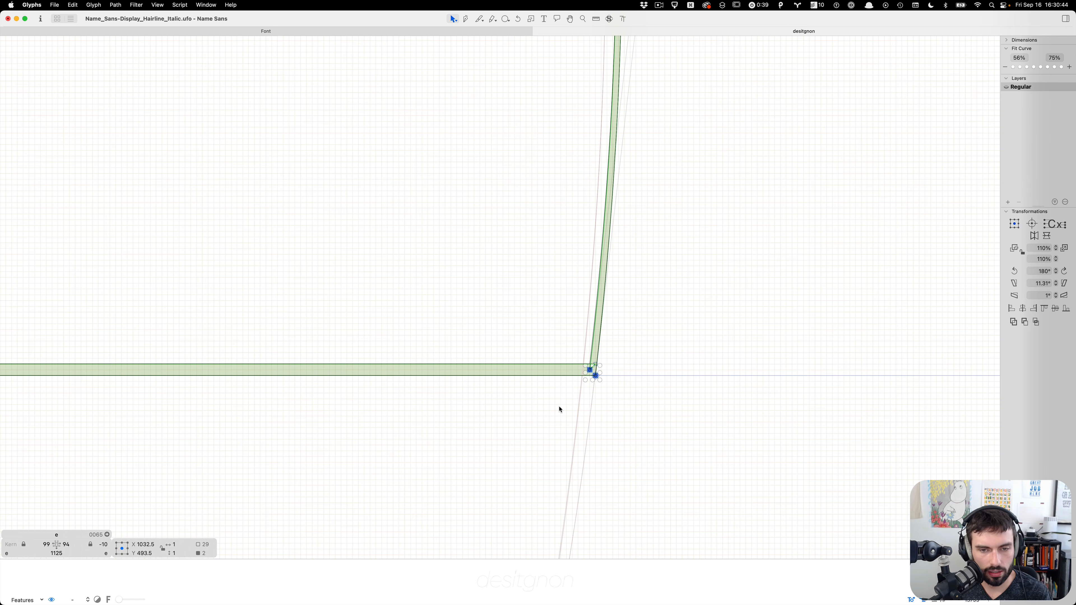
{"action": "left_click", "coordinate": [618, 379]}
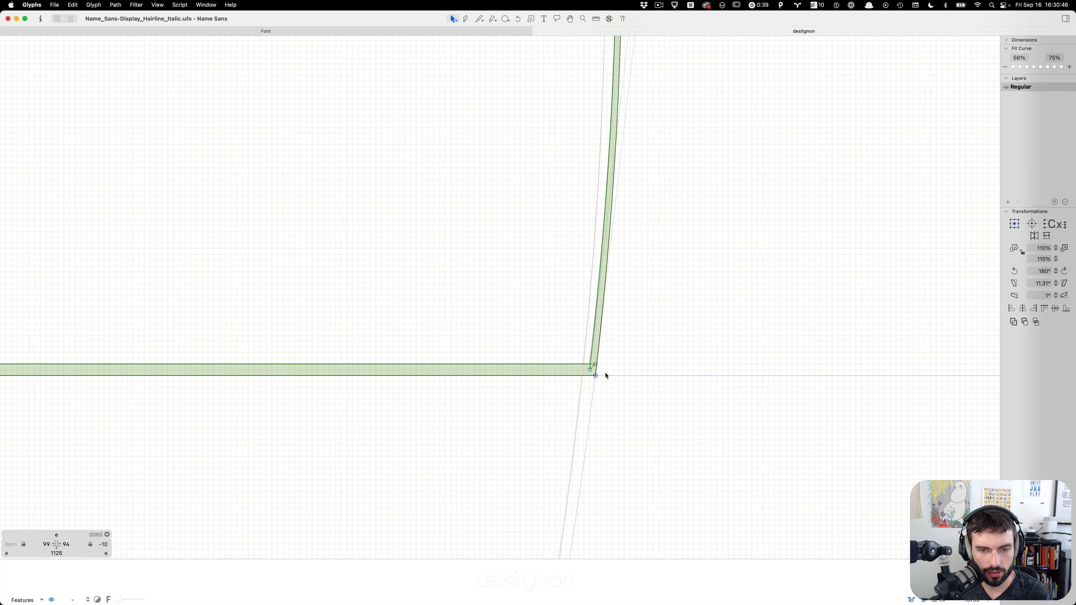
{"action": "left_click_drag", "start_coordinate": [604, 373], "coordinate": [545, 329]}
{"action": "key", "text": "Left"}
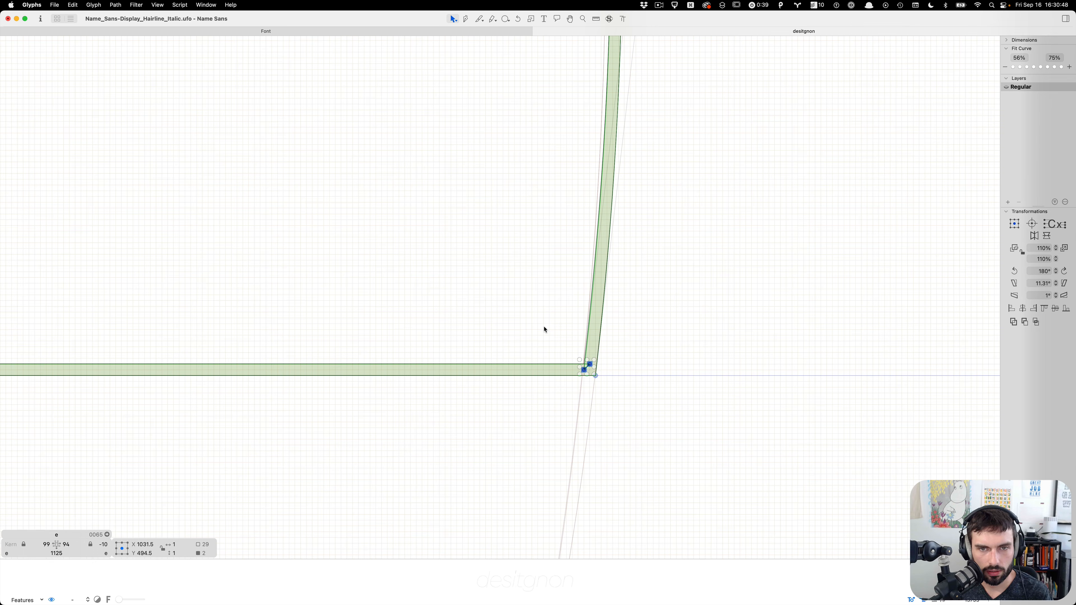
Preview the e's stroke weight within the word, and inspect the two nodes at the top of its bowl
{"action": "scroll", "coordinate": [545, 329], "scroll_direction": "down", "scroll_amount": 10}
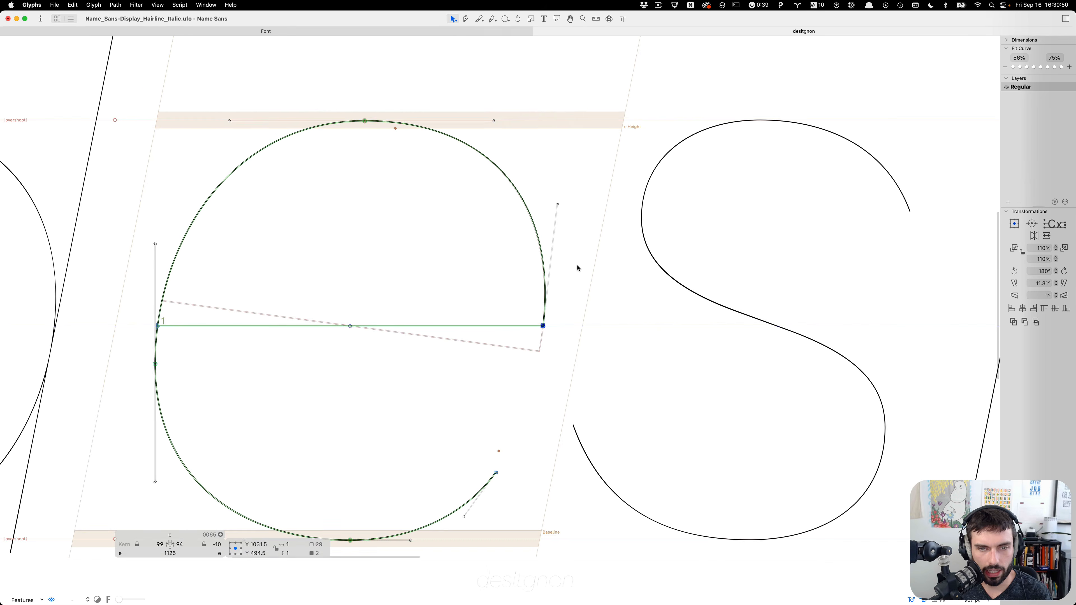
{"action": "key", "text": "t"}
{"action": "key", "text": "Escape"}
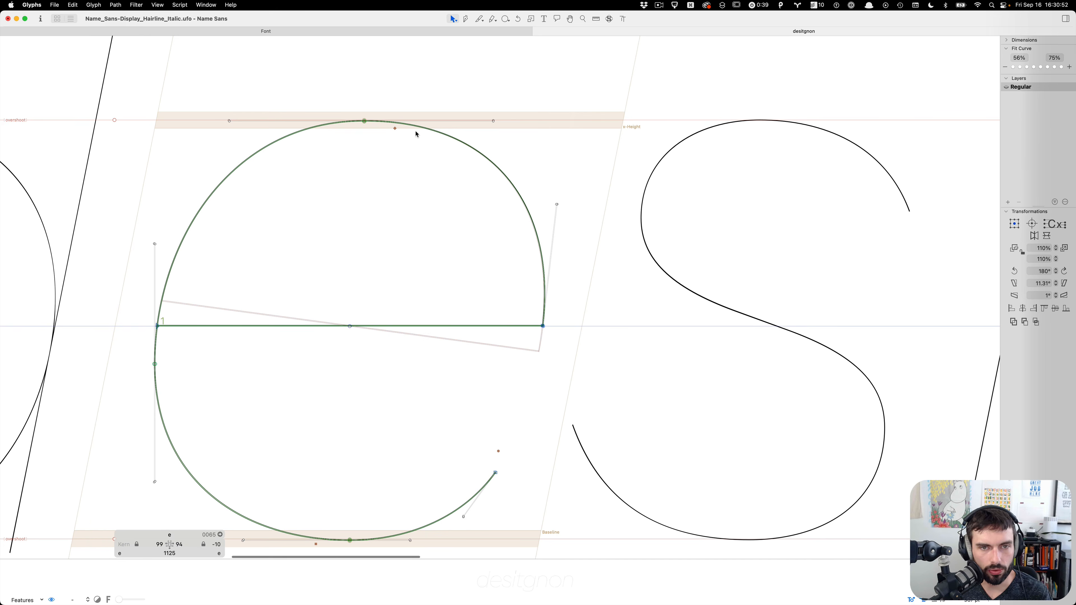
{"action": "scroll", "coordinate": [497, 202], "scroll_direction": "up", "scroll_amount": 5}
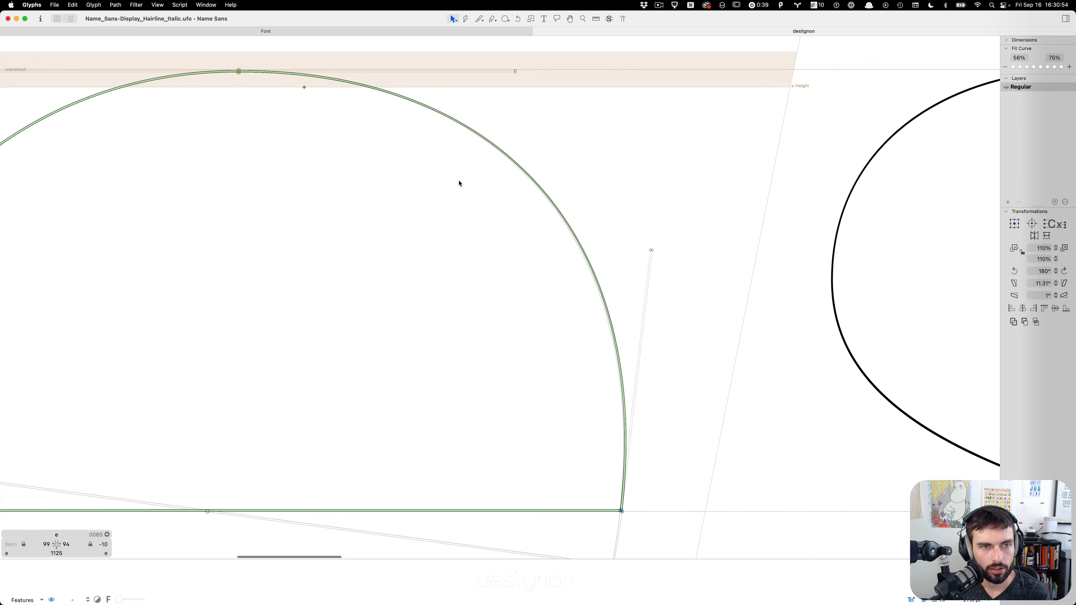
{"action": "scroll", "coordinate": [229, 108], "scroll_direction": "up", "scroll_amount": 2}
{"action": "left_click_drag", "start_coordinate": [218, 86], "coordinate": [285, 210]}
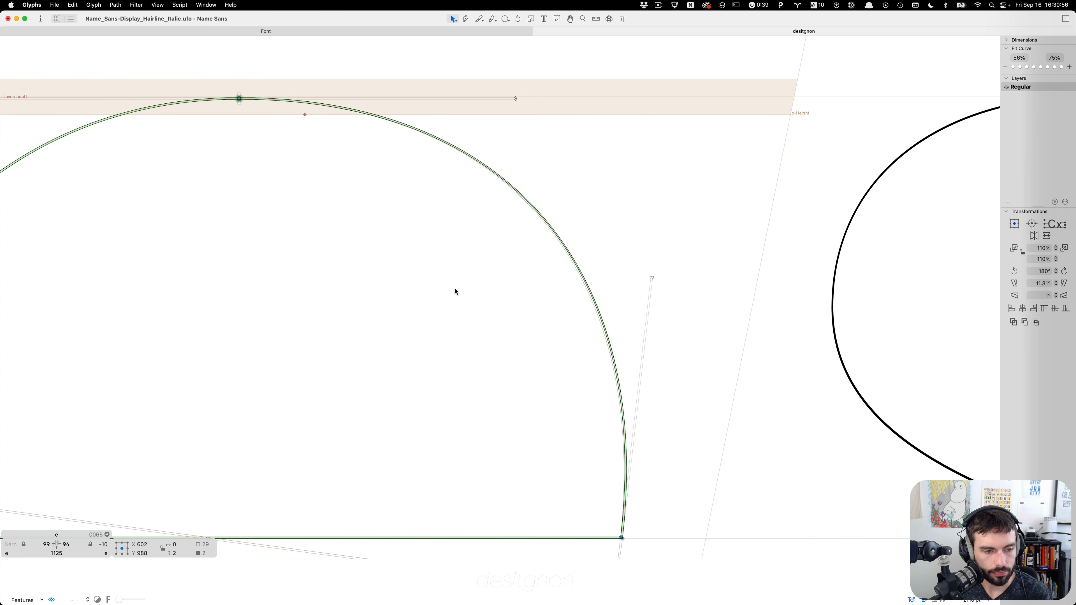
{"action": "key", "text": "t"}
{"action": "scroll", "coordinate": [555, 263], "scroll_direction": "down", "scroll_amount": 6}
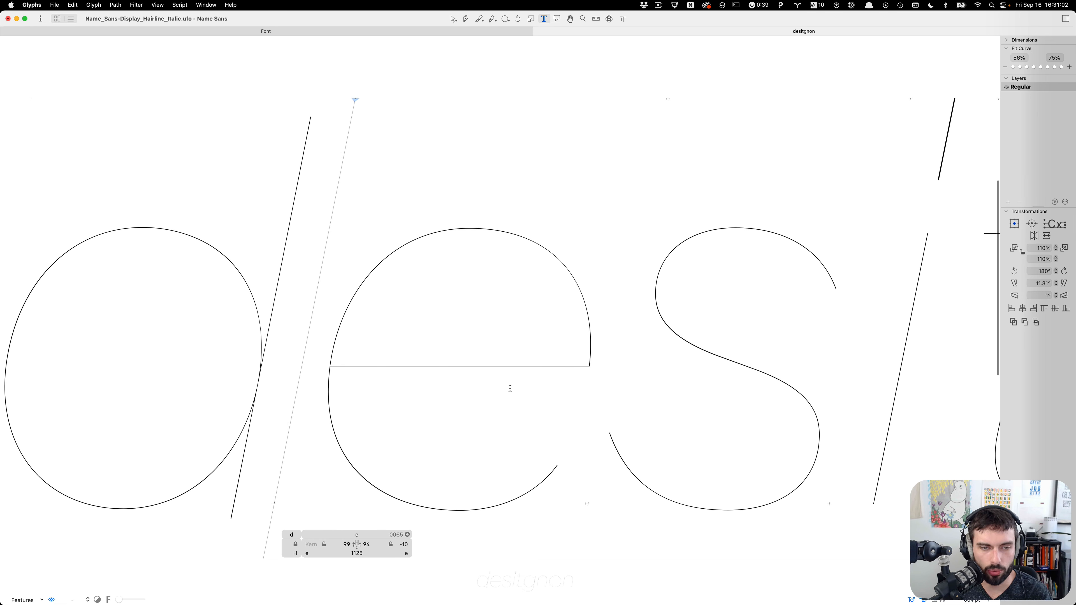
Reopen the e and extend the outer handle right of its top node to X 914, Y 989
{"action": "scroll", "coordinate": [509, 388], "scroll_direction": "up", "scroll_amount": 5}
{"action": "scroll", "coordinate": [478, 205], "scroll_direction": "up", "scroll_amount": 4}
{"action": "scroll", "coordinate": [478, 210], "scroll_direction": "right", "scroll_amount": 8}
{"action": "double_click", "coordinate": [478, 211]}
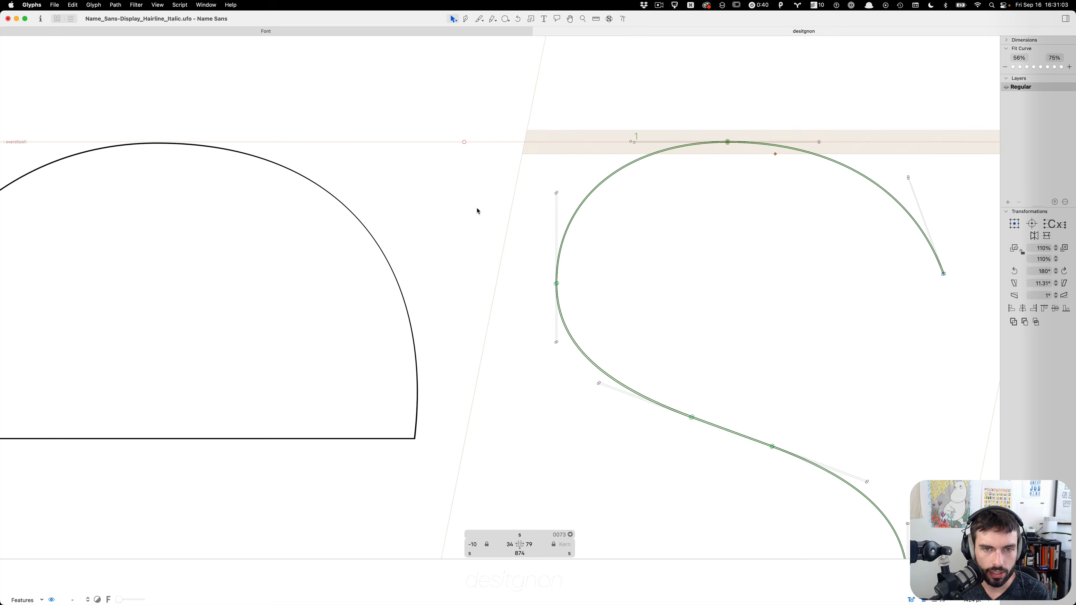
{"action": "double_click", "coordinate": [301, 223]}
{"action": "left_click", "coordinate": [342, 143]}
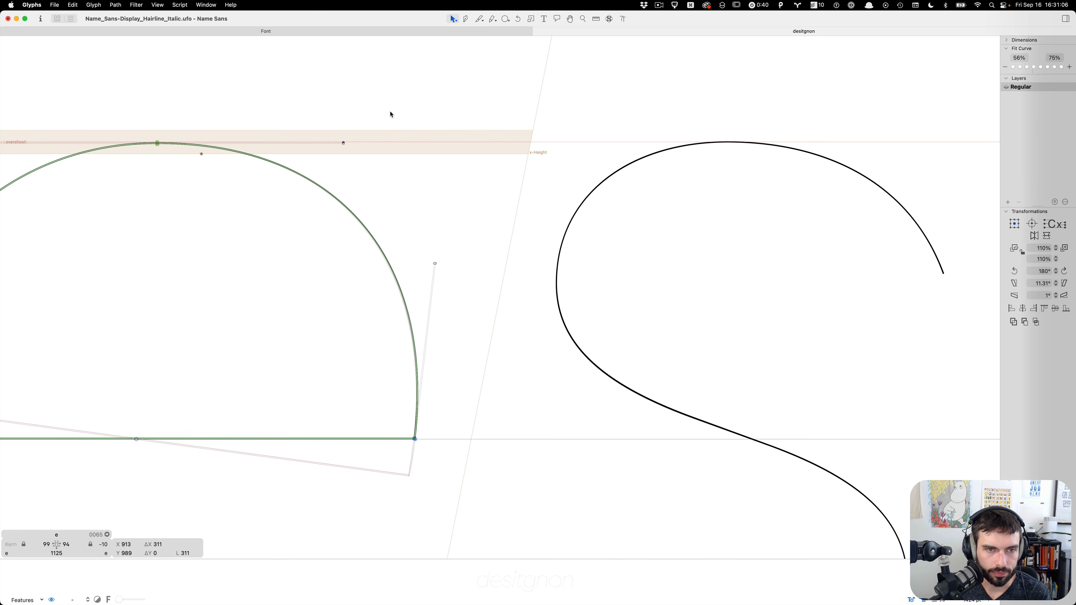
{"action": "key", "text": "Up"}
{"action": "key", "text": "Right"}
Raise the outer curve handle above the crossbar's right end to X 1067, Y 788, and preview the e
{"action": "scroll", "coordinate": [199, 242], "scroll_direction": "up", "scroll_amount": 2}
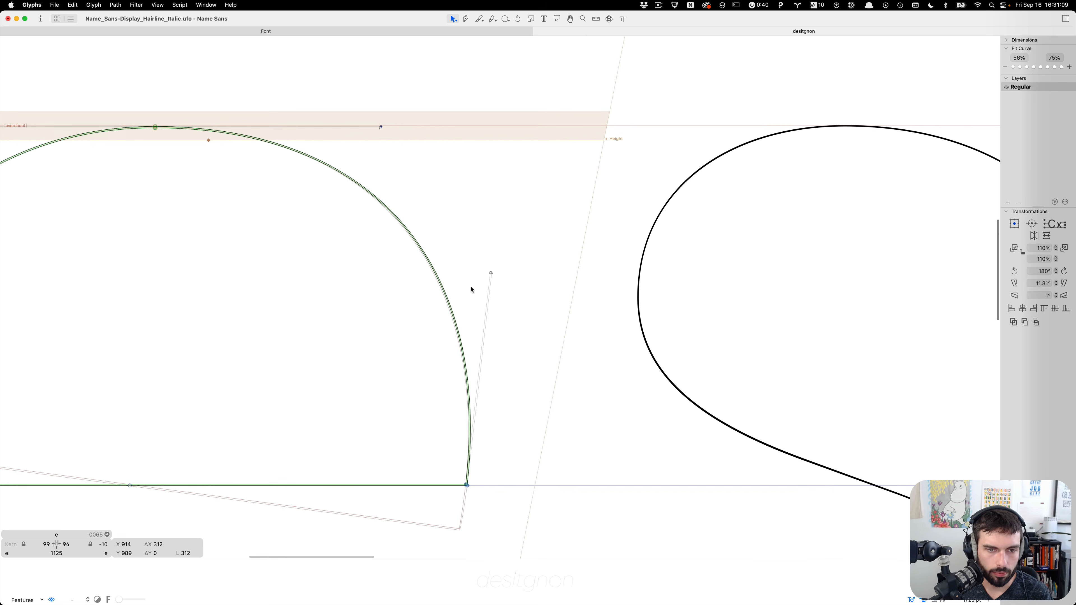
{"action": "left_click", "coordinate": [492, 273]}
{"action": "key", "text": "Up"}
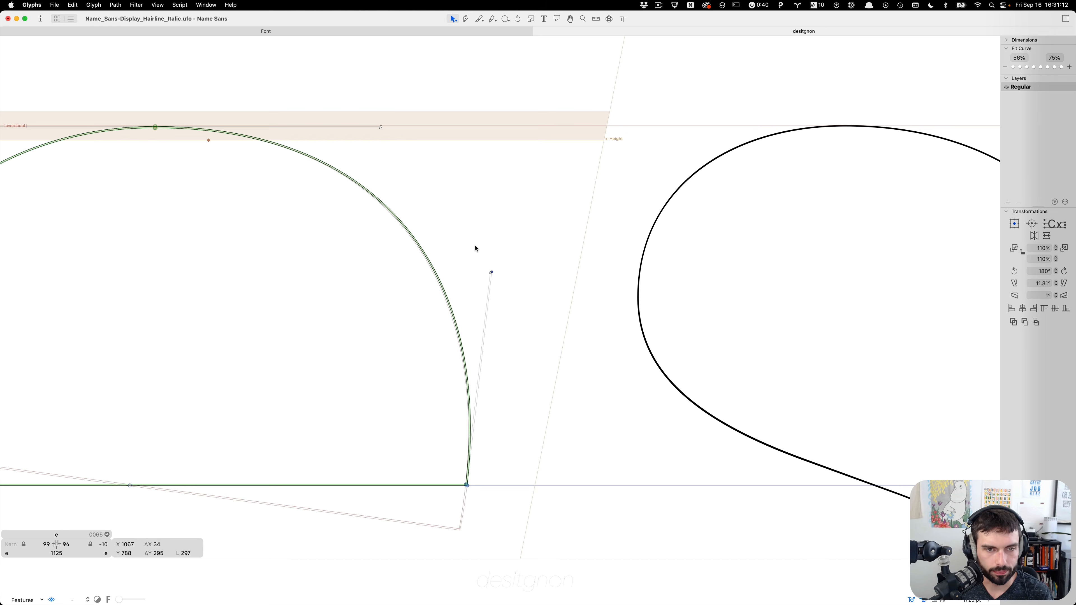
{"action": "key", "text": "t"}
{"action": "scroll", "coordinate": [474, 246], "scroll_direction": "down", "scroll_amount": 5}
{"action": "scroll", "coordinate": [447, 233], "scroll_direction": "up", "scroll_amount": 3}
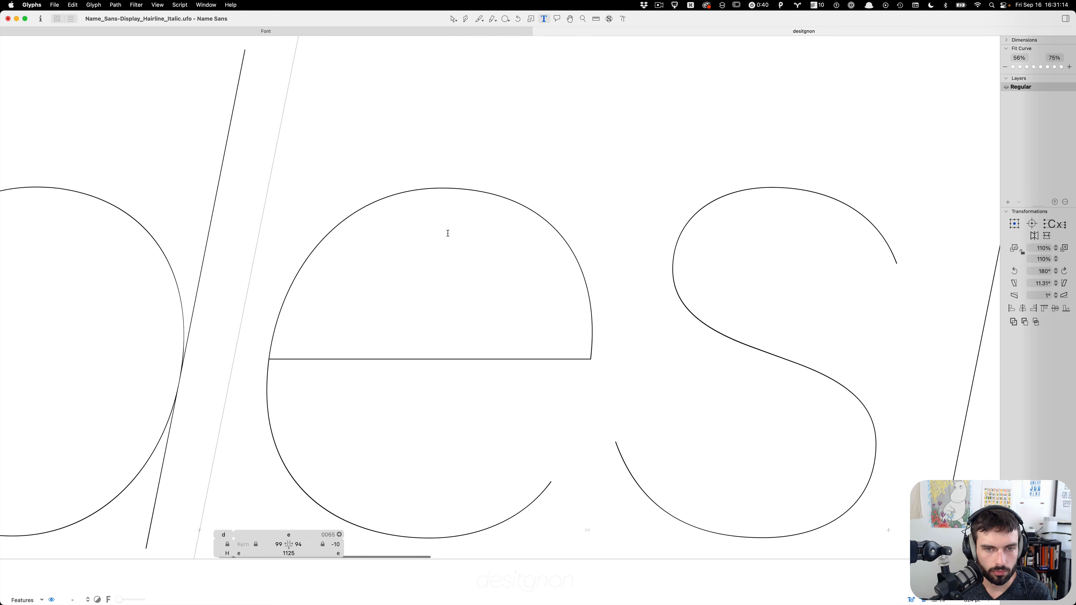
Extend the outer handle right of the e's top node to X 915, Y 989, and preview it in the word
{"action": "scroll", "coordinate": [446, 233], "scroll_direction": "right", "scroll_amount": 5}
{"action": "key", "text": "Escape"}
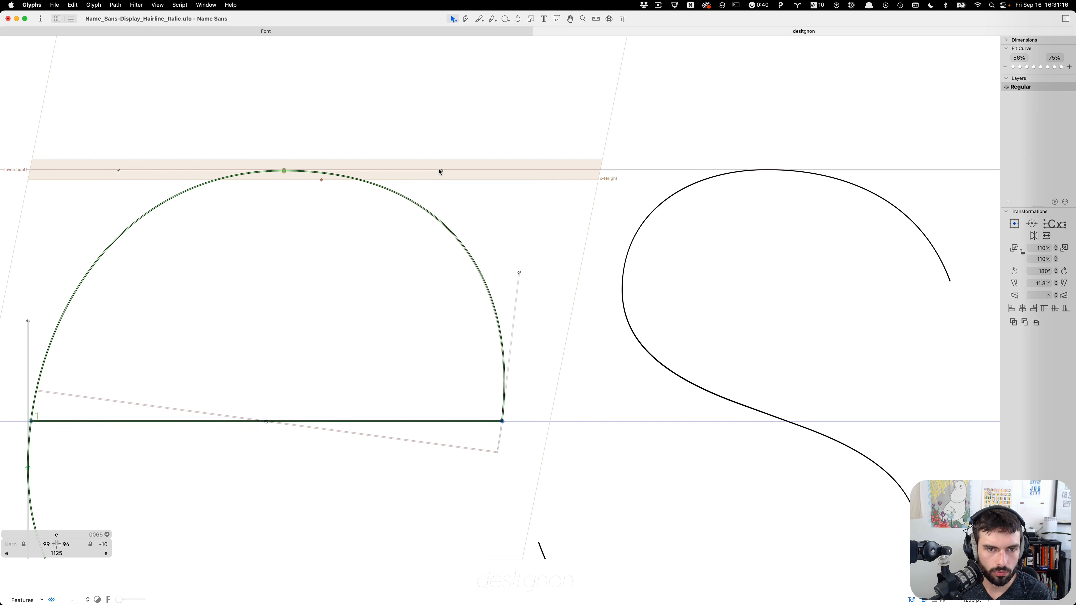
{"action": "left_click", "coordinate": [442, 171]}
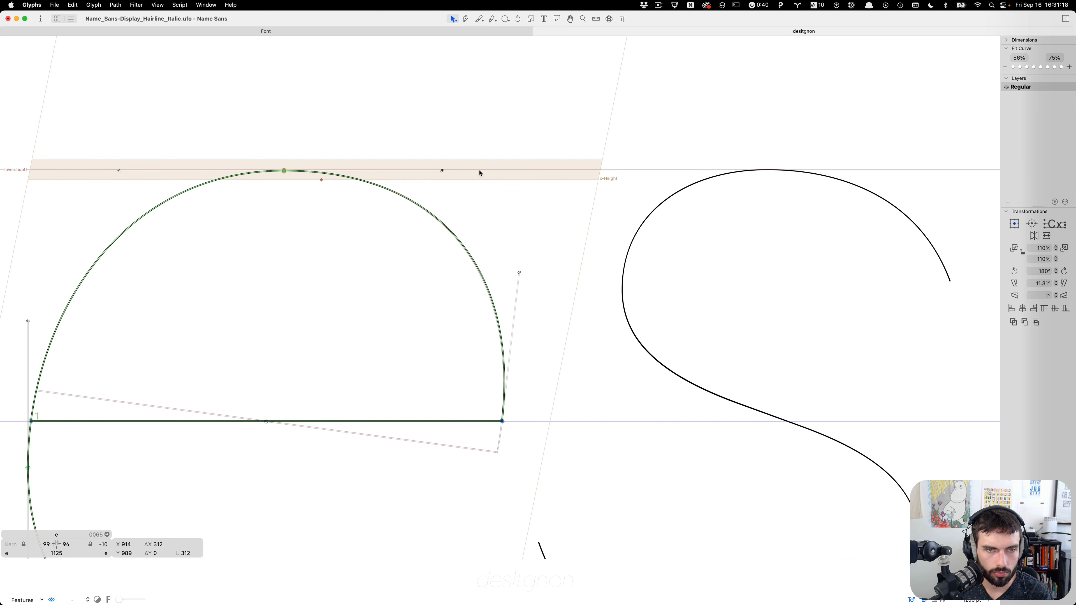
{"action": "key", "text": "t"}
{"action": "scroll", "coordinate": [533, 216], "scroll_direction": "down", "scroll_amount": 5}
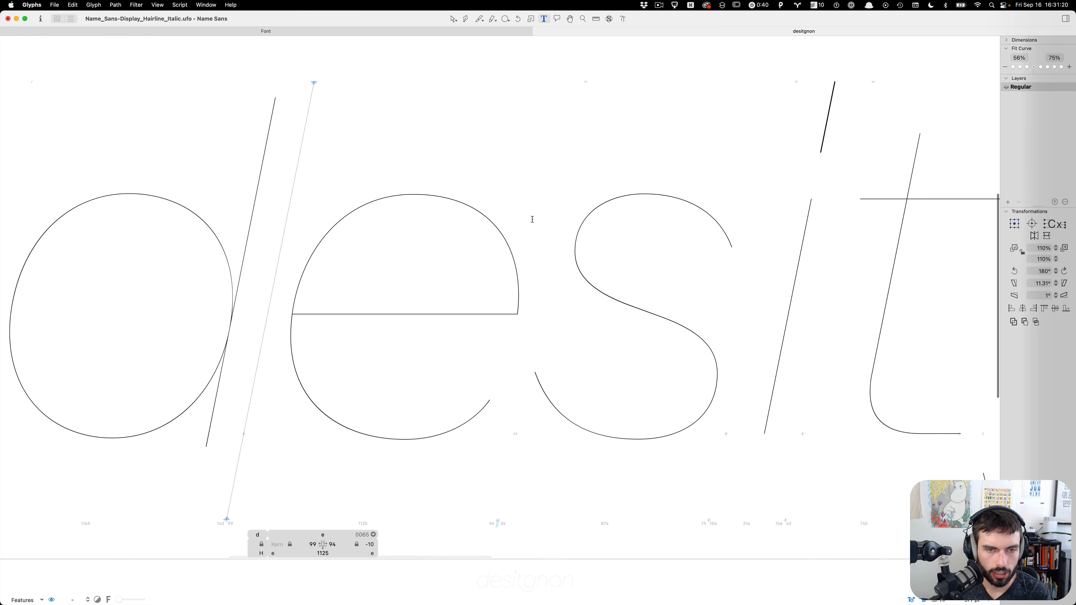
{"action": "scroll", "coordinate": [504, 233], "scroll_direction": "left", "scroll_amount": 3}
{"action": "key", "text": "Escape"}
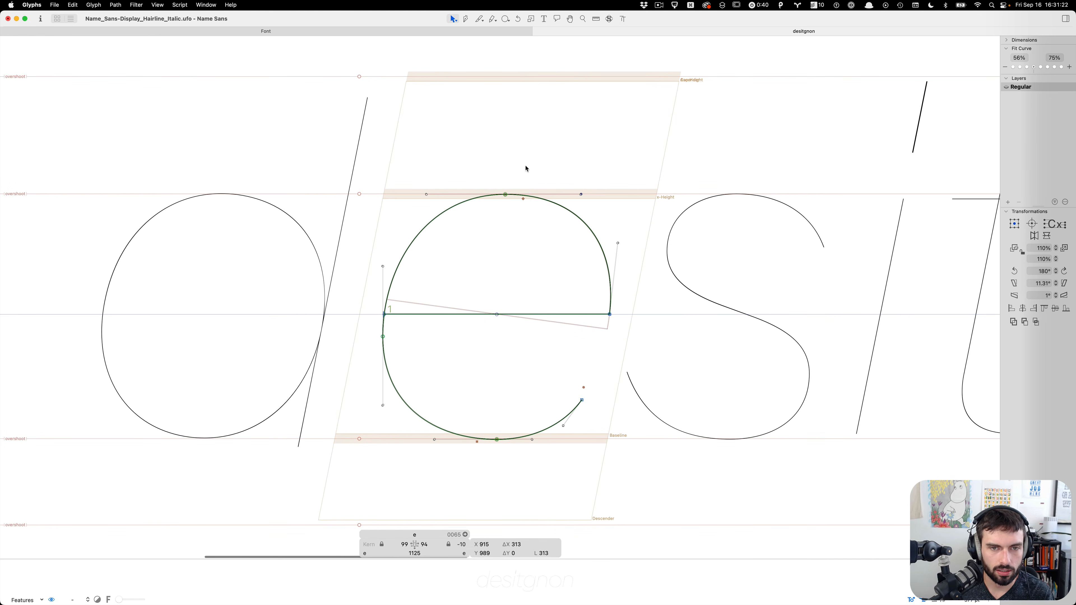
Shift the two nodes at the top of the e's bowl right to X 612, Y 988, and preview the e in the word
{"action": "left_click_drag", "start_coordinate": [526, 167], "coordinate": [483, 227]}
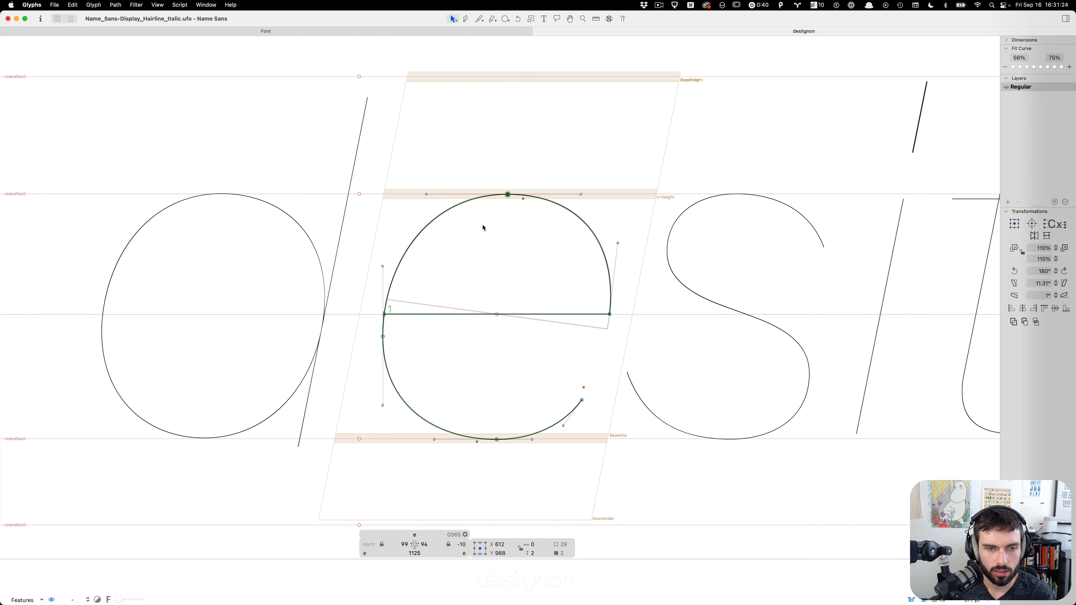
{"action": "key", "text": "t"}
{"action": "scroll", "coordinate": [435, 270], "scroll_direction": "up", "scroll_amount": 4}
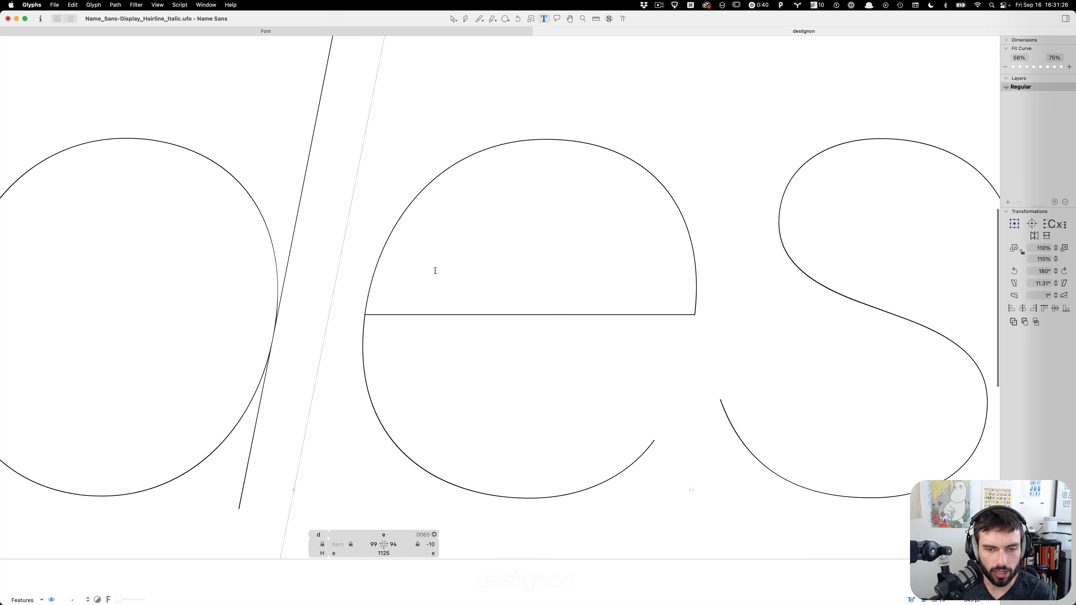
Reopen the e and raise the two nodes at its left extreme in two nudges, adapting their curve handles
{"action": "key", "text": "Escape"}
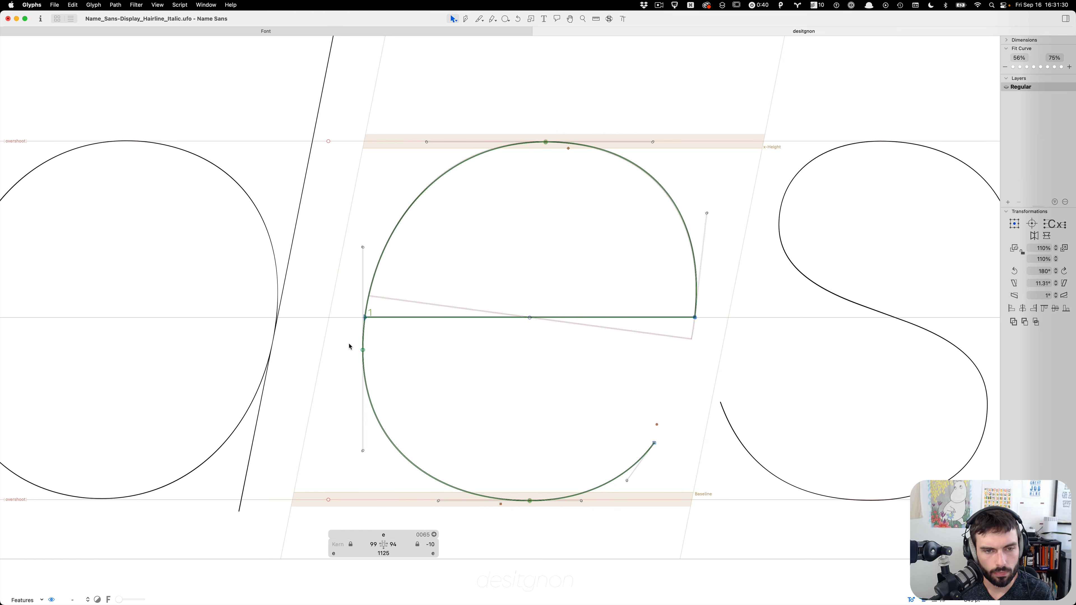
{"action": "left_click_drag", "start_coordinate": [357, 359], "coordinate": [338, 366]}
{"action": "key", "text": "ctrl+alt+shift+Up"}
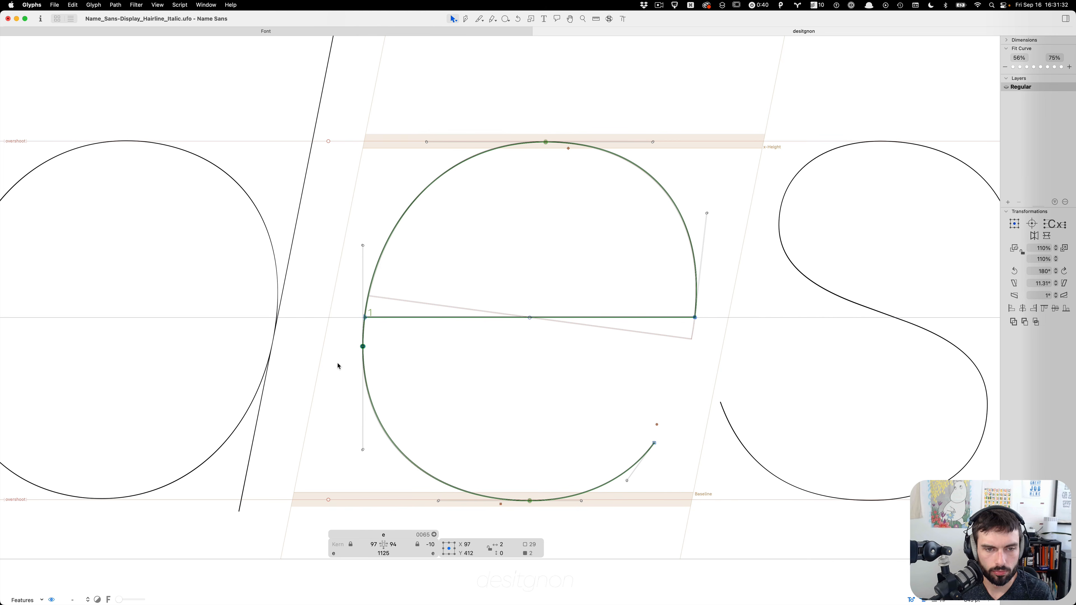
{"action": "key", "text": "ctrl+alt+shift+Up"}
{"action": "left_click", "coordinate": [538, 552]}
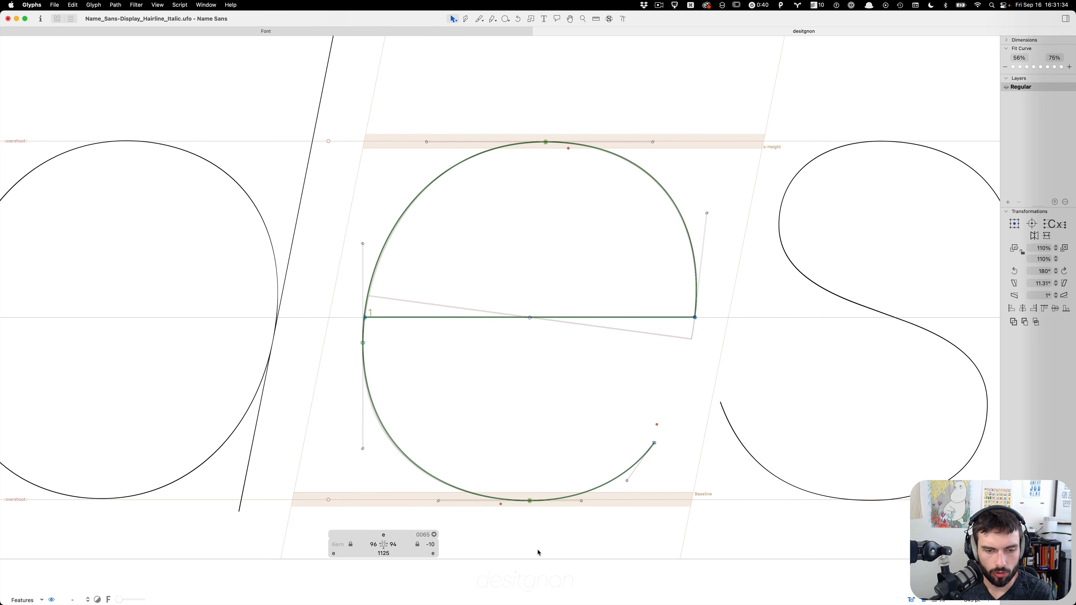
Enlarge the word preview area, and shift the e's two bottom nodes left to X 547, Y -23
{"action": "left_click_drag", "start_coordinate": [532, 558], "coordinate": [531, 397]}
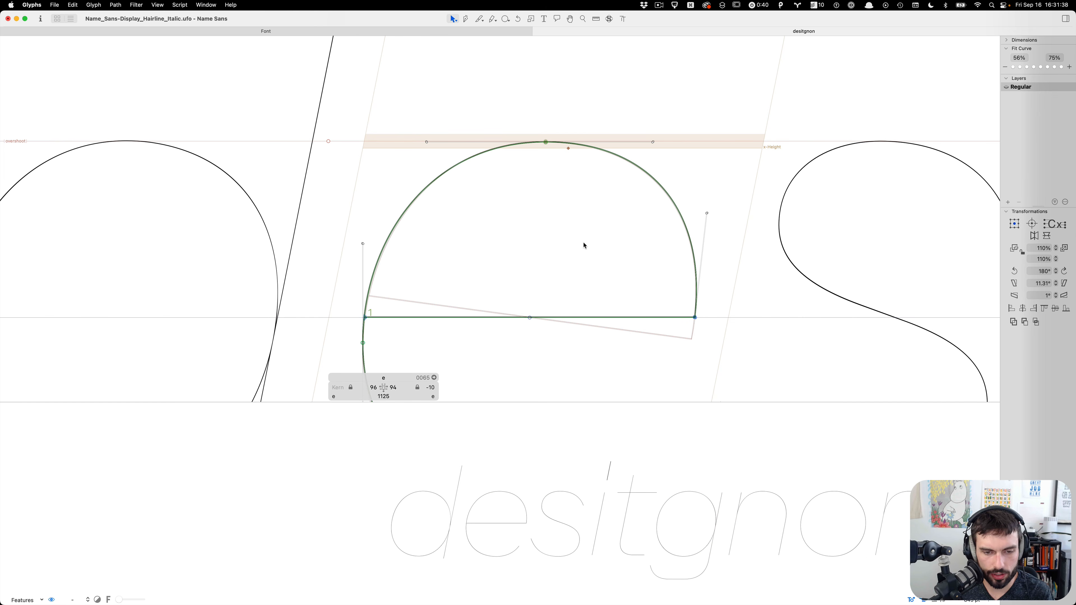
{"action": "scroll", "coordinate": [583, 243], "scroll_direction": "down", "scroll_amount": 5}
{"action": "scroll", "coordinate": [571, 250], "scroll_direction": "down", "scroll_amount": 3}
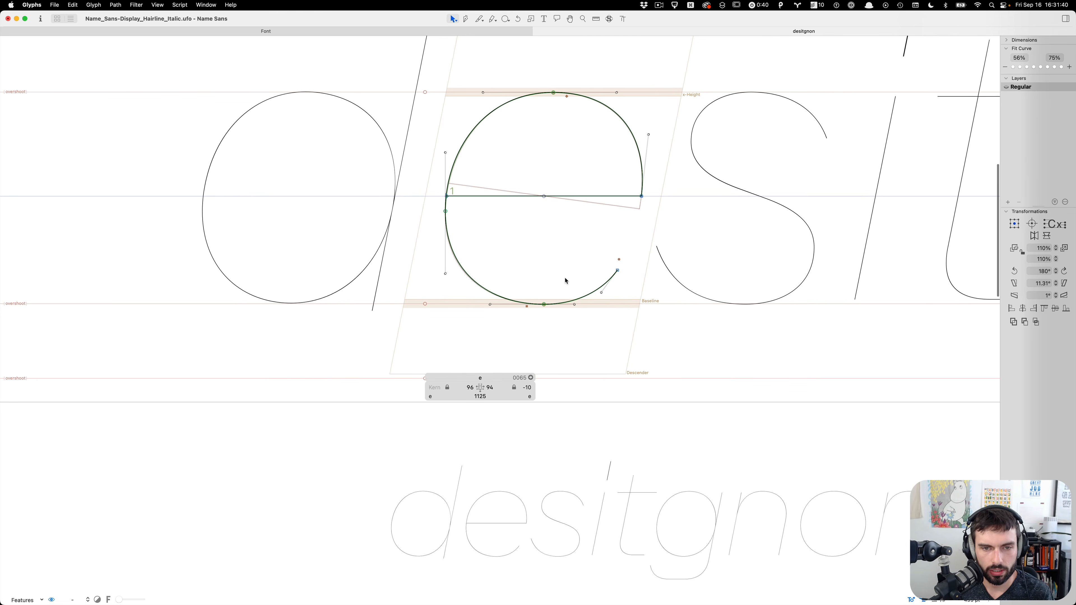
{"action": "key", "text": "shift+Left"}
{"action": "key", "text": "shift+Left"}
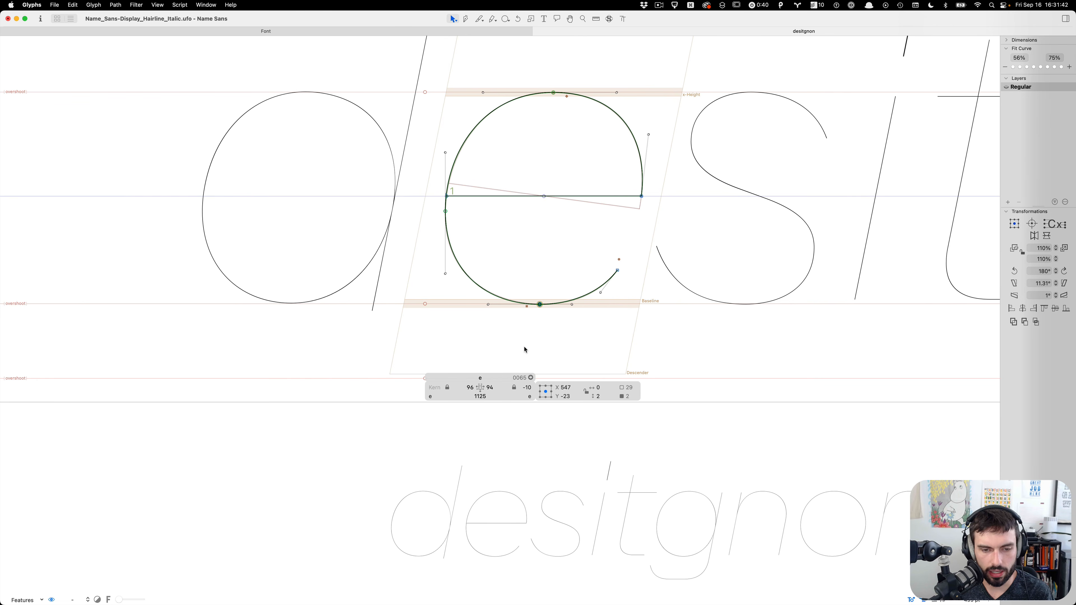
{"action": "scroll", "coordinate": [506, 221], "scroll_direction": "down", "scroll_amount": 3}
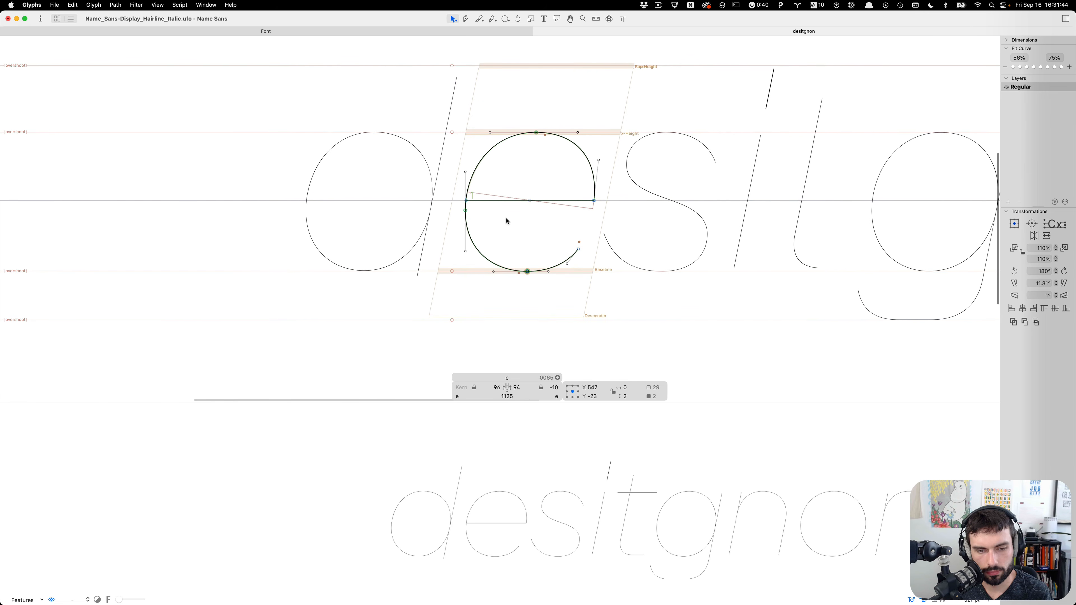
{"action": "left_click", "coordinate": [522, 230]}
Check the e's top nodes, and move the two nodes at its left extreme up and right to X 99, Y 432
{"action": "scroll", "coordinate": [511, 99], "scroll_direction": "up", "scroll_amount": 3}
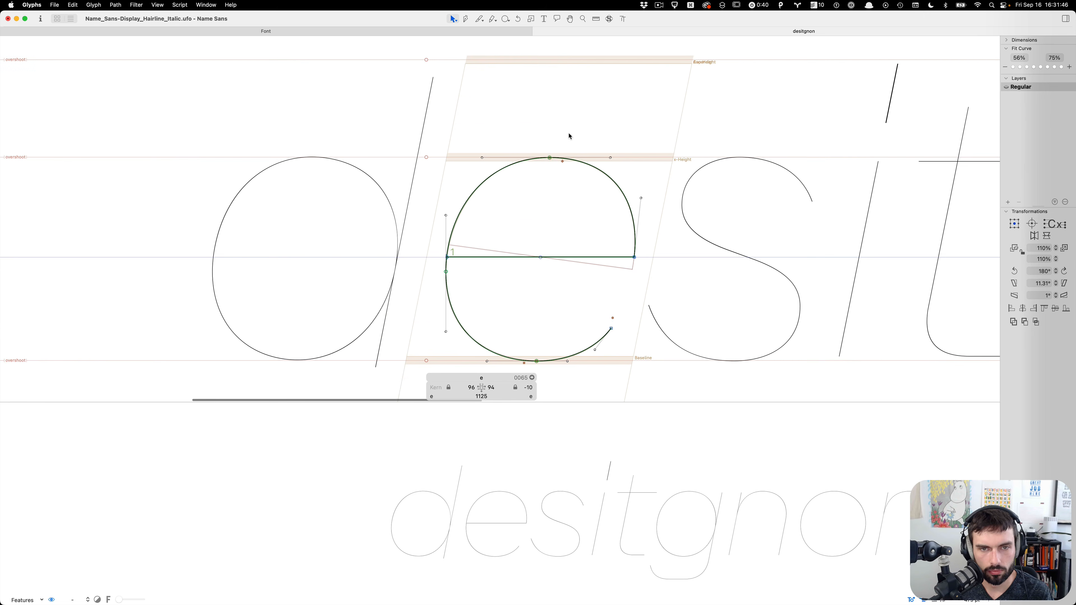
{"action": "left_click_drag", "start_coordinate": [567, 137], "coordinate": [527, 195]}
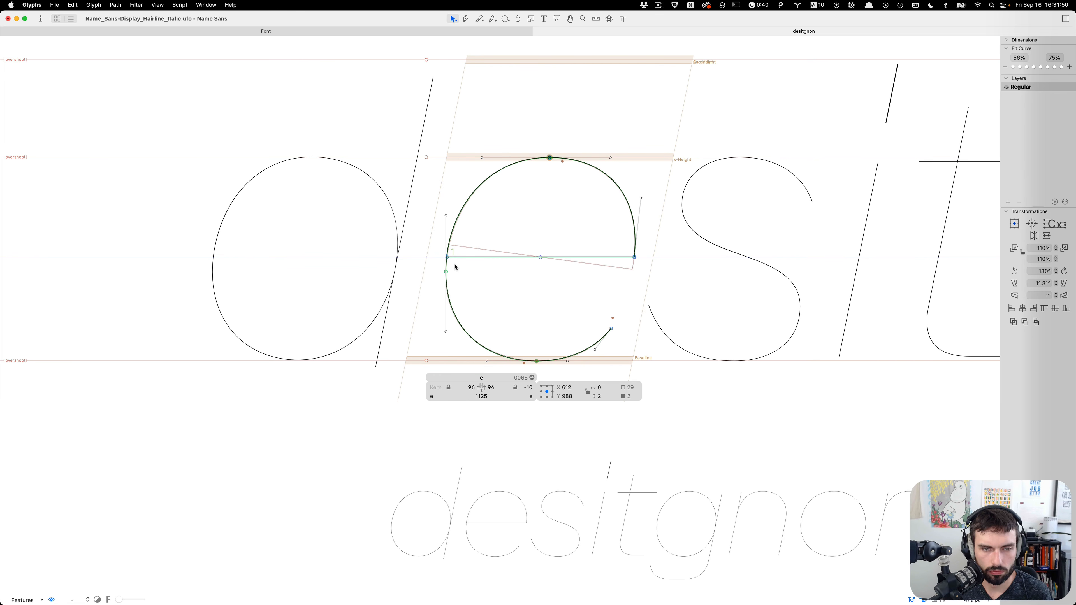
{"action": "left_click_drag", "start_coordinate": [455, 265], "coordinate": [417, 289]}
{"action": "key", "text": "ctrl+alt+shift+Up"}
{"action": "key", "text": "Right"}
{"action": "key", "text": "Right"}
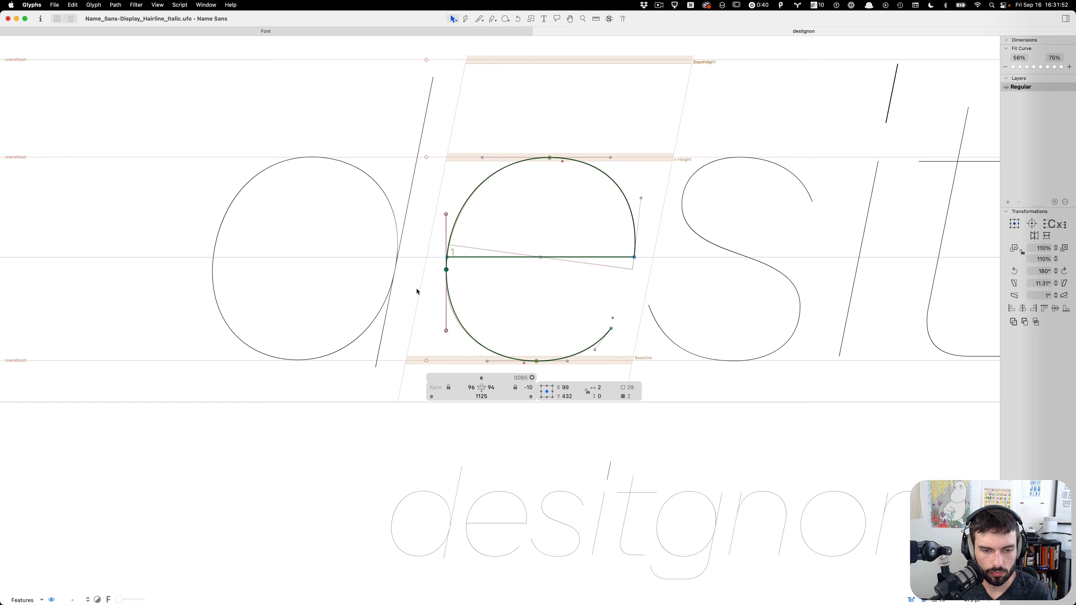
{"action": "left_click", "coordinate": [499, 294]}
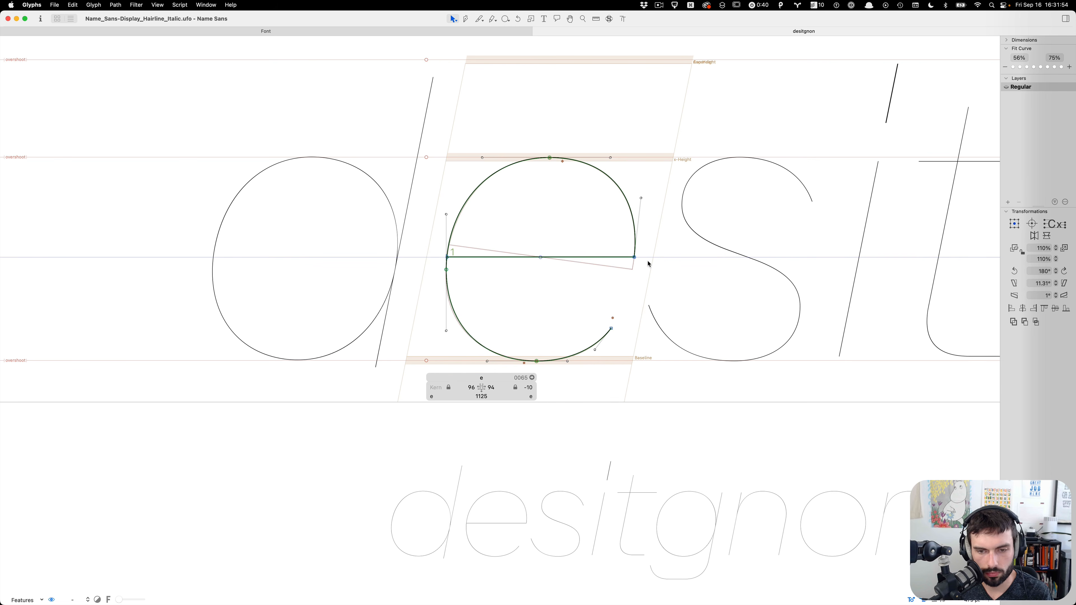
Insert an a before the e in the test word so that it reads daesitgnon
{"action": "scroll", "coordinate": [541, 250], "scroll_direction": "down", "scroll_amount": 3}
{"action": "type", "text": "ta"}
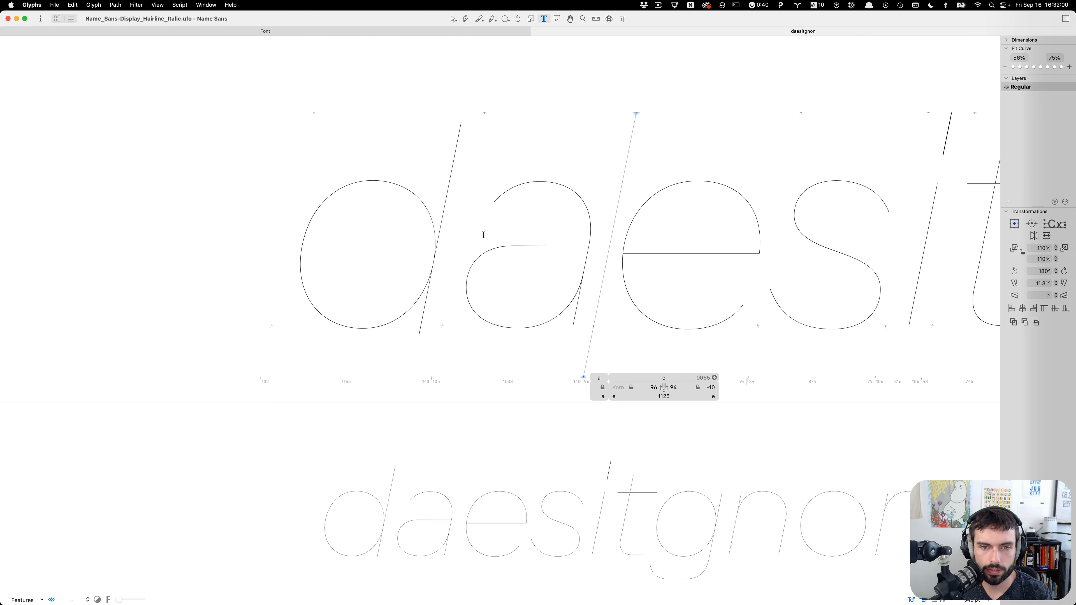
{"action": "scroll", "coordinate": [483, 235], "scroll_direction": "down", "scroll_amount": 3}
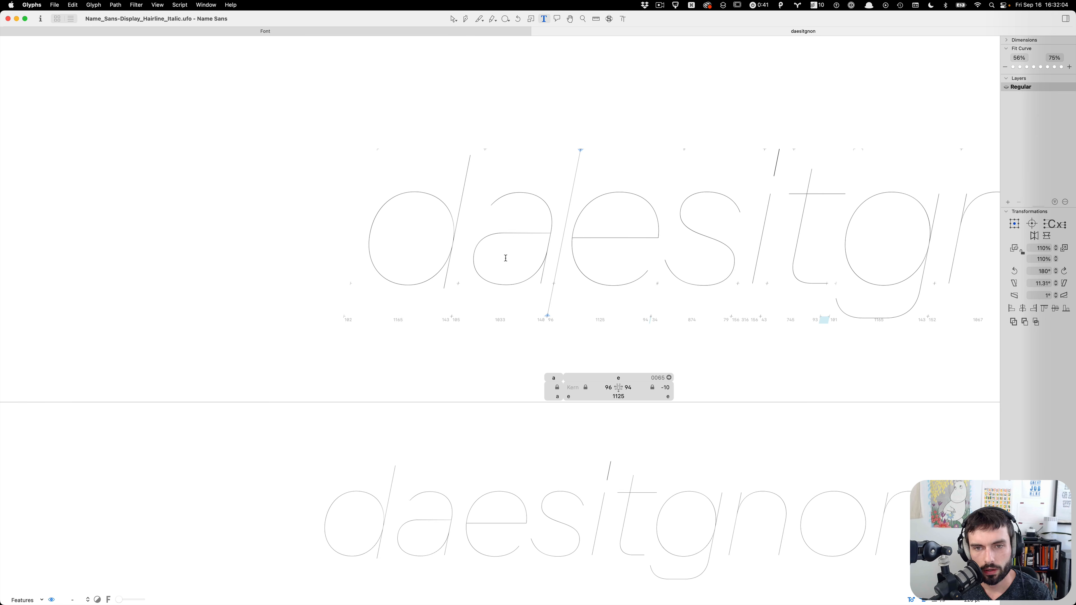
Filter the font overview to Basic Latin, and open all letters from A to z together in a new edit view
{"action": "left_click", "coordinate": [334, 34]}
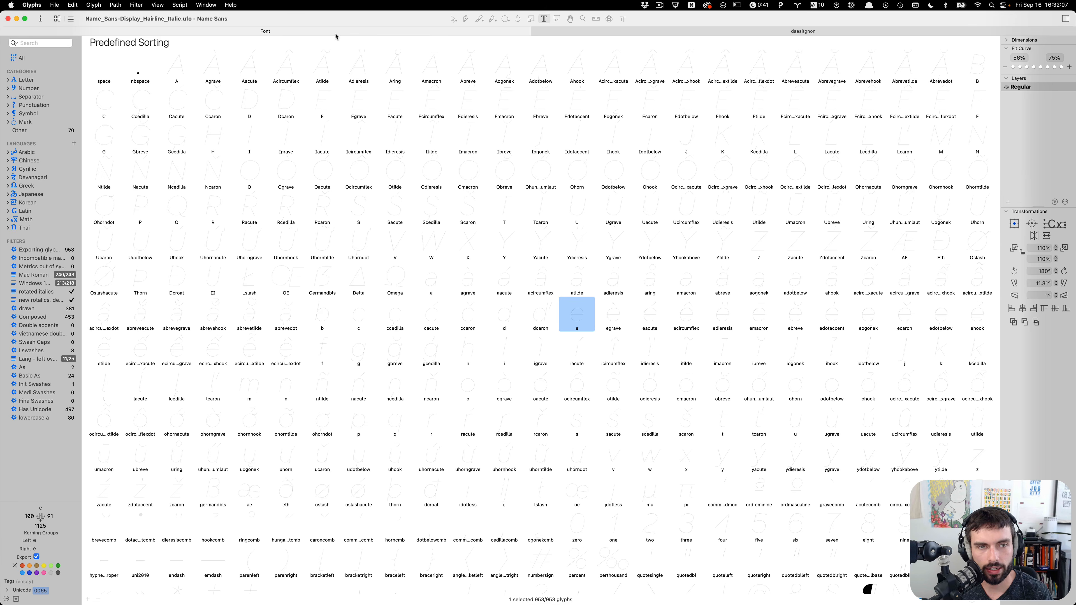
{"action": "left_click", "coordinate": [31, 82]}
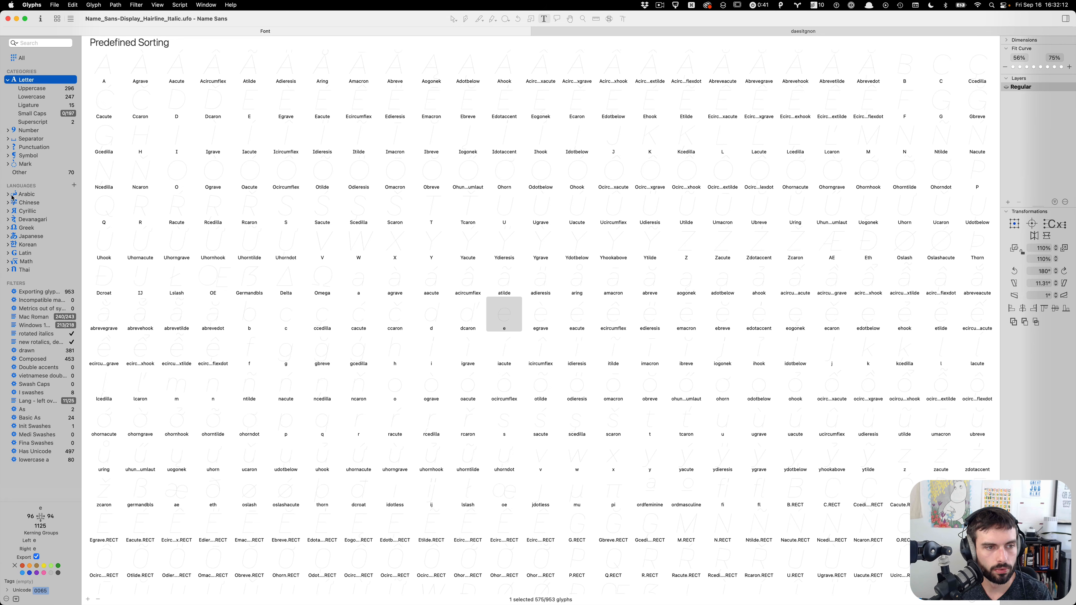
{"action": "left_click", "coordinate": [9, 254]}
{"action": "left_click", "coordinate": [25, 262]}
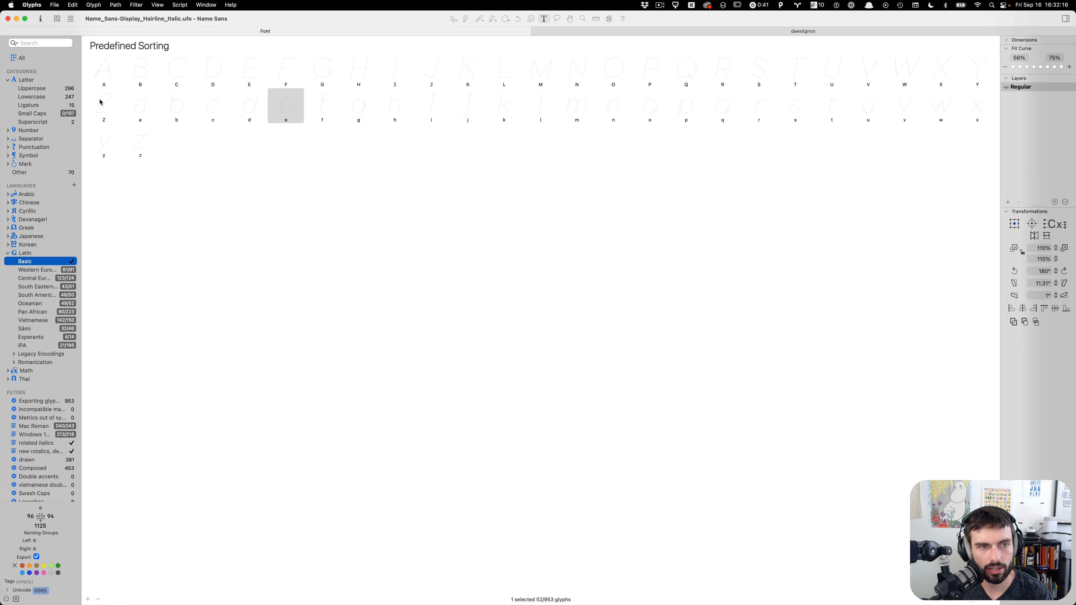
{"action": "left_click", "coordinate": [105, 69]}
{"action": "double_click", "coordinate": [132, 140], "text": "shift"}
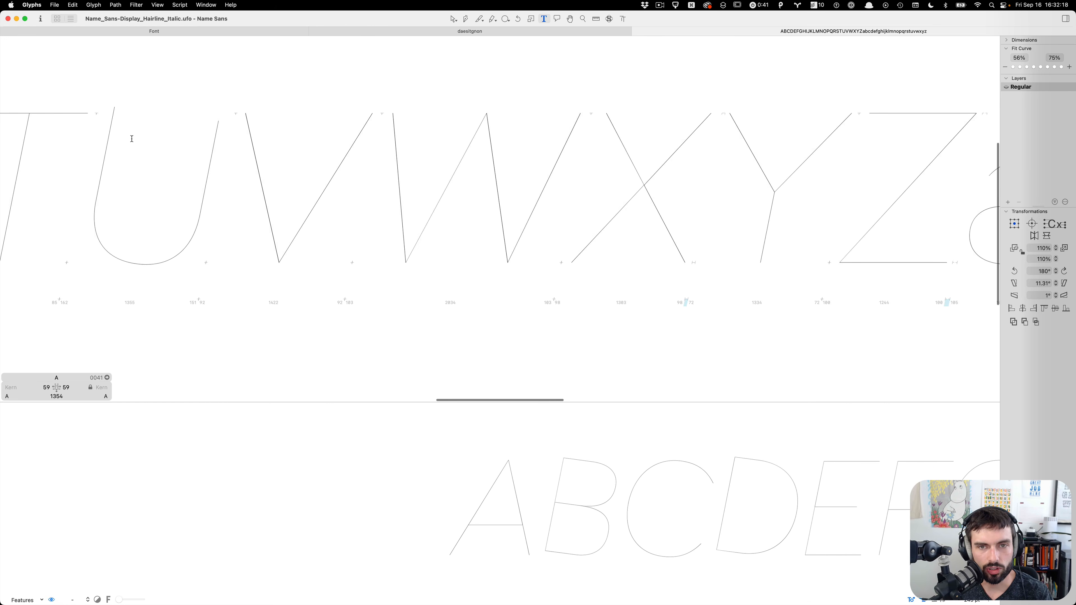
Examine the hairline italic capitals and lowercase letters along the alphabet line for consistency
{"action": "scroll", "coordinate": [634, 204], "scroll_direction": "down", "scroll_amount": 5}
{"action": "scroll", "coordinate": [263, 194], "scroll_direction": "left", "scroll_amount": 5}
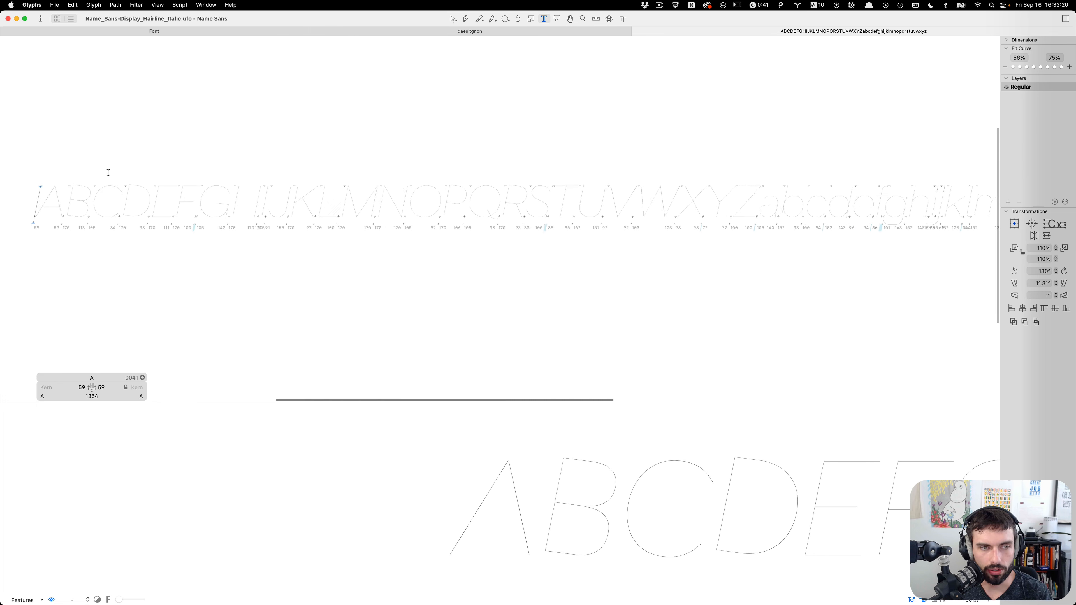
{"action": "scroll", "coordinate": [953, 205], "scroll_direction": "right", "scroll_amount": 10}
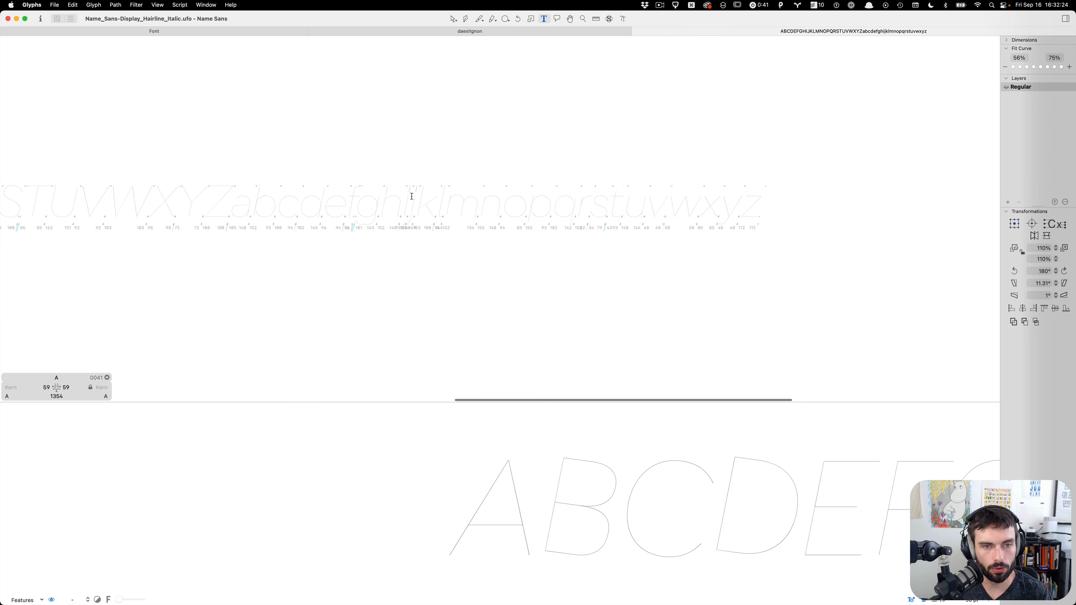
{"action": "scroll", "coordinate": [228, 202], "scroll_direction": "up", "scroll_amount": 10}
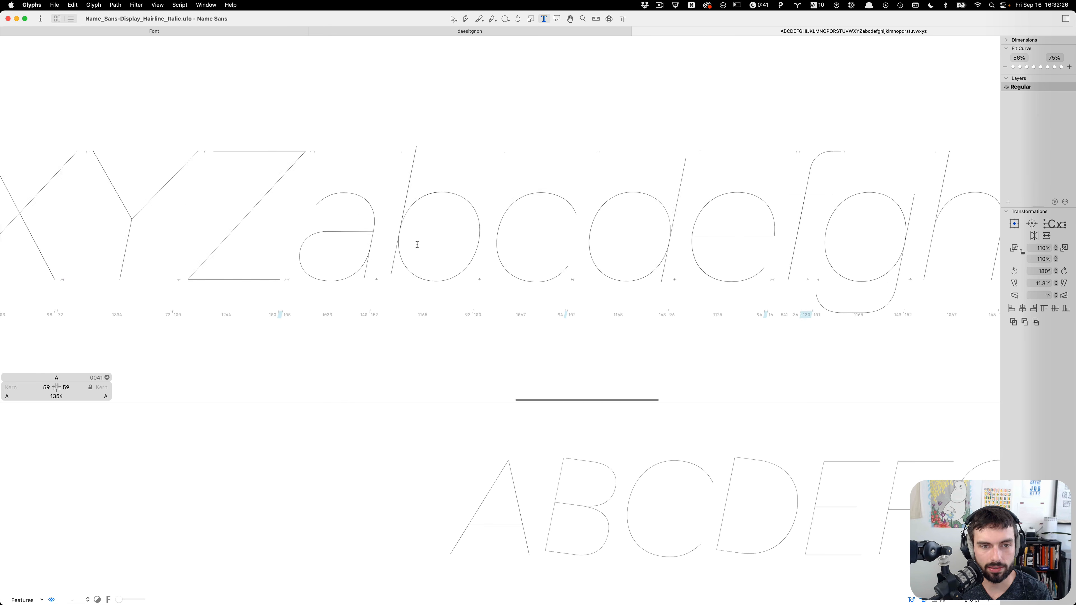
{"action": "scroll", "coordinate": [143, 190], "scroll_direction": "down", "scroll_amount": 5}
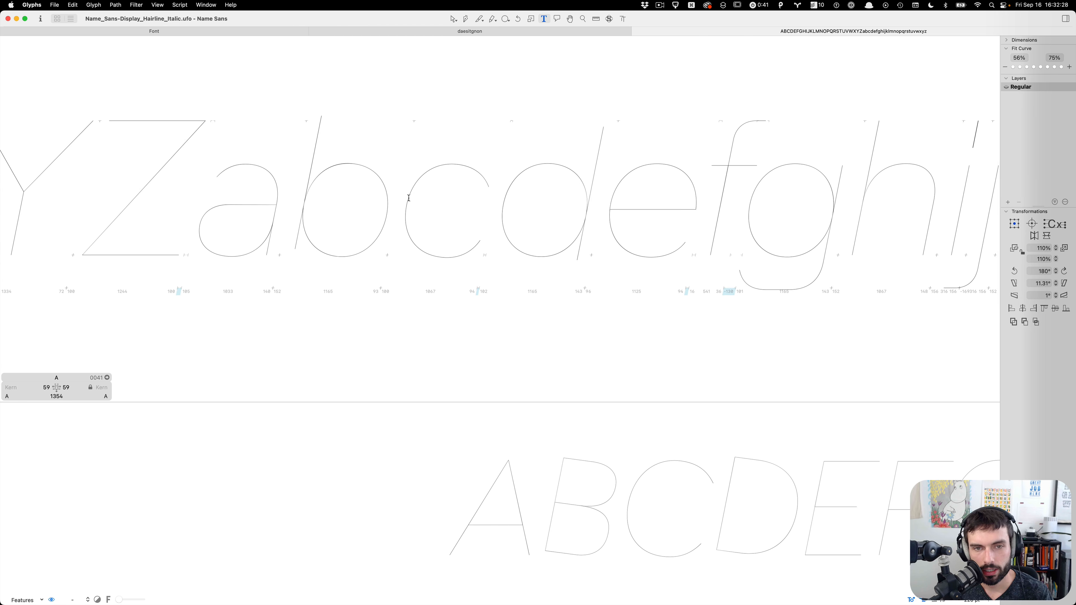
{"action": "scroll", "coordinate": [408, 197], "scroll_direction": "right", "scroll_amount": 2}
{"action": "scroll", "coordinate": [410, 198], "scroll_direction": "up", "scroll_amount": 5}
{"action": "scroll", "coordinate": [410, 198], "scroll_direction": "down", "scroll_amount": 4}
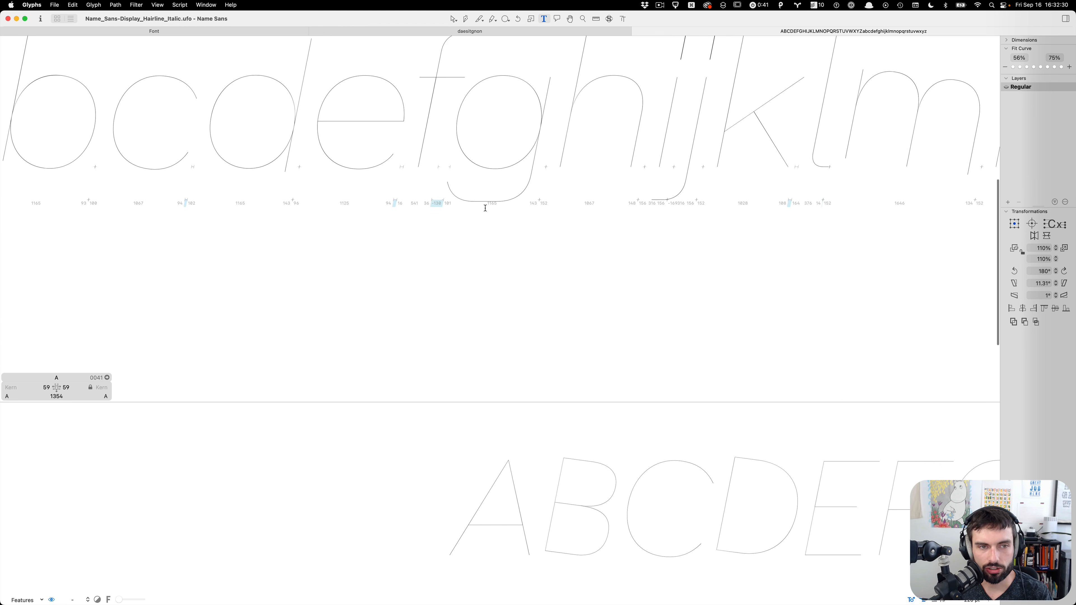
{"action": "scroll", "coordinate": [296, 183], "scroll_direction": "down", "scroll_amount": 5}
{"action": "scroll", "coordinate": [295, 183], "scroll_direction": "up", "scroll_amount": 5}
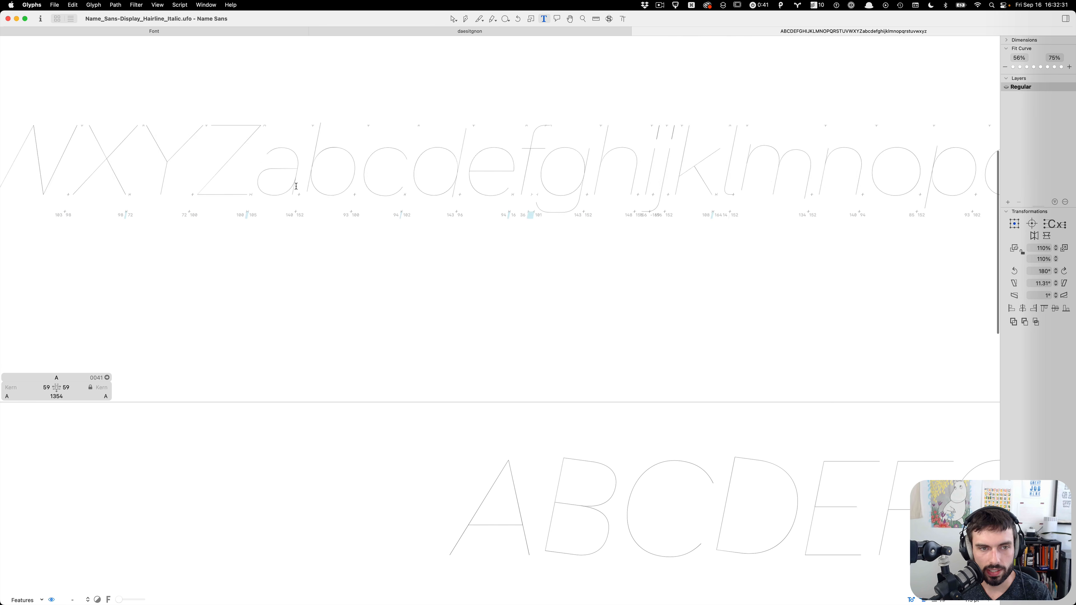
Examine the full glyph set in the font overview, and return to the daesitgnon test word
{"action": "left_click", "coordinate": [271, 33]}
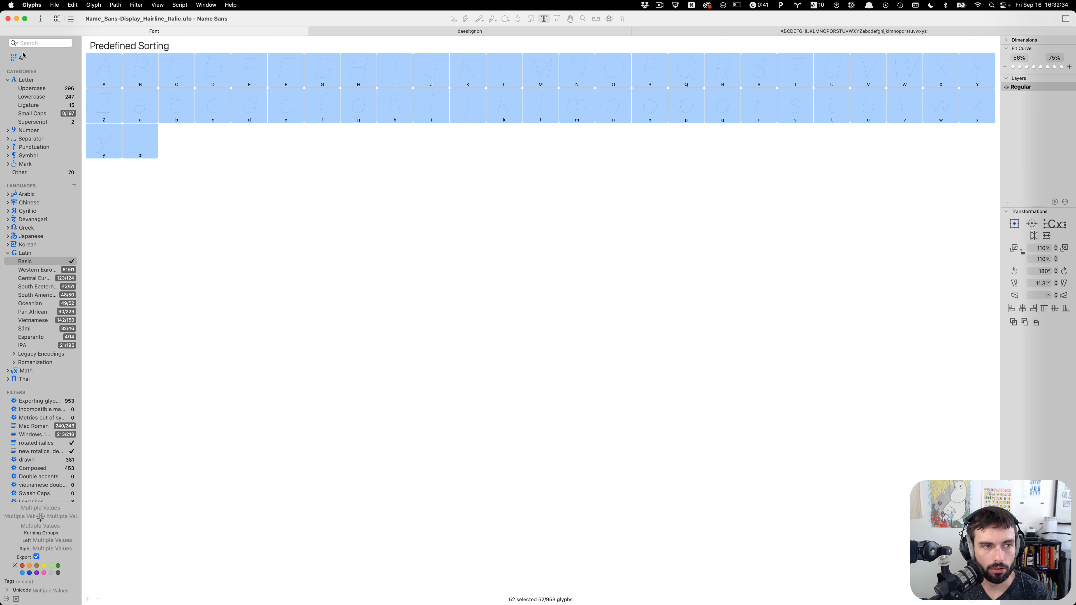
{"action": "left_click", "coordinate": [22, 58]}
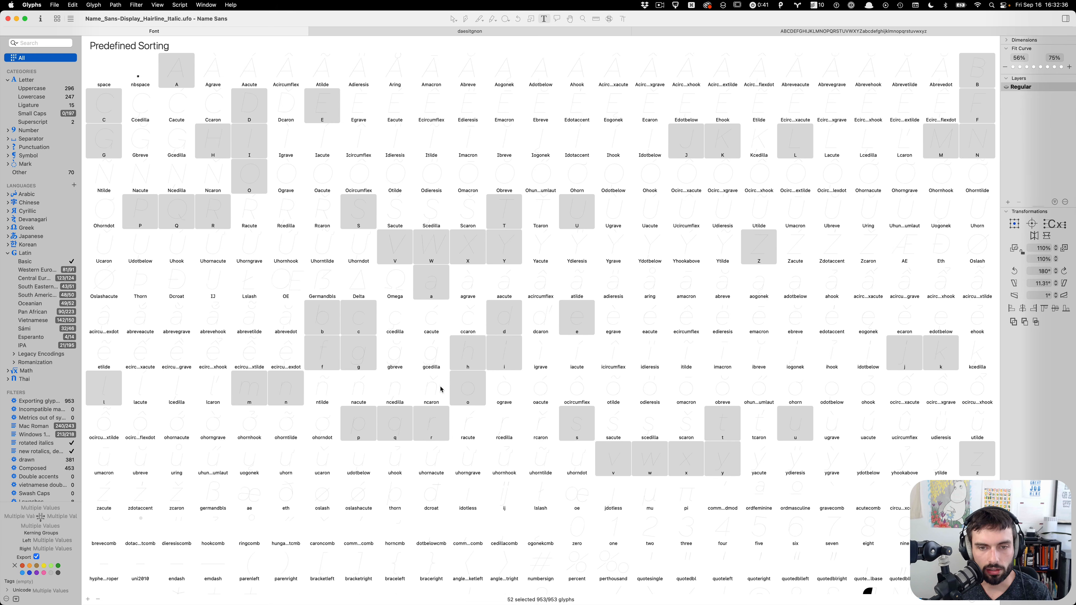
{"action": "scroll", "coordinate": [440, 389], "scroll_direction": "down", "scroll_amount": 15}
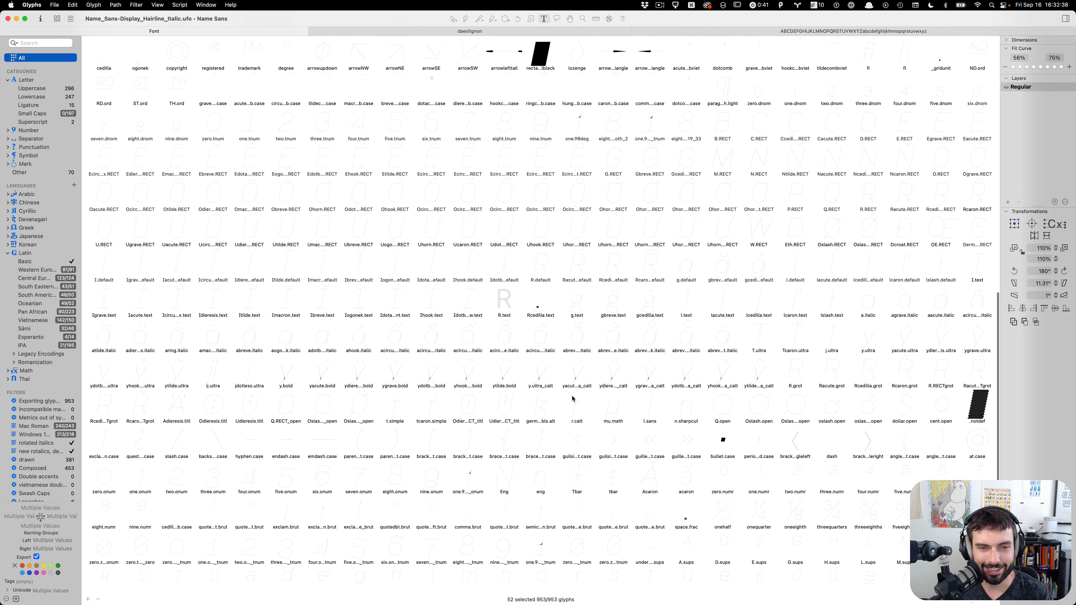
{"action": "scroll", "coordinate": [572, 398], "scroll_direction": "down", "scroll_amount": 1}
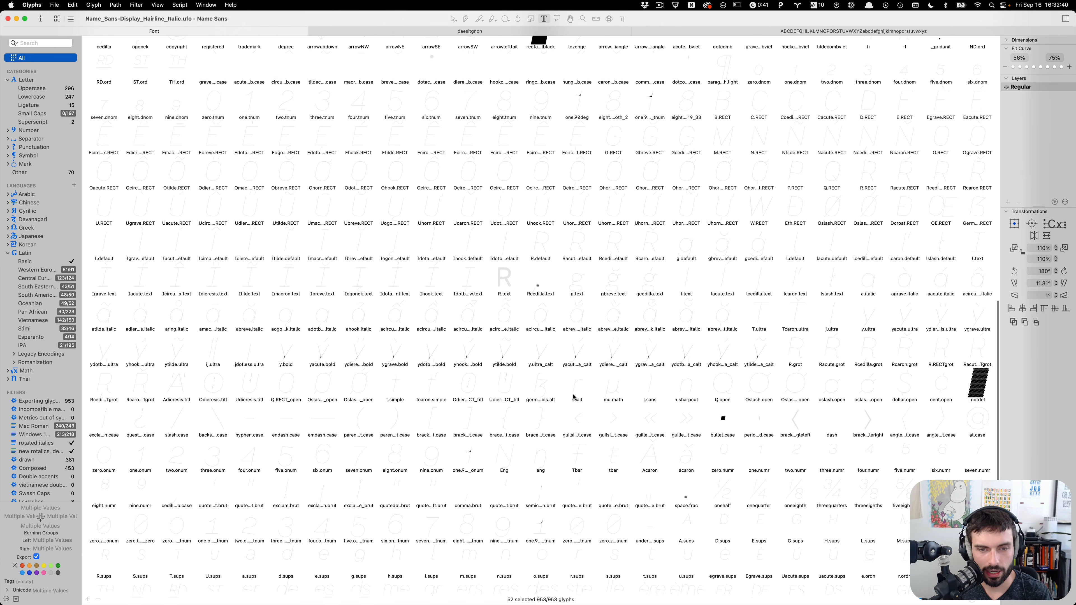
{"action": "scroll", "coordinate": [572, 397], "scroll_direction": "down", "scroll_amount": 4}
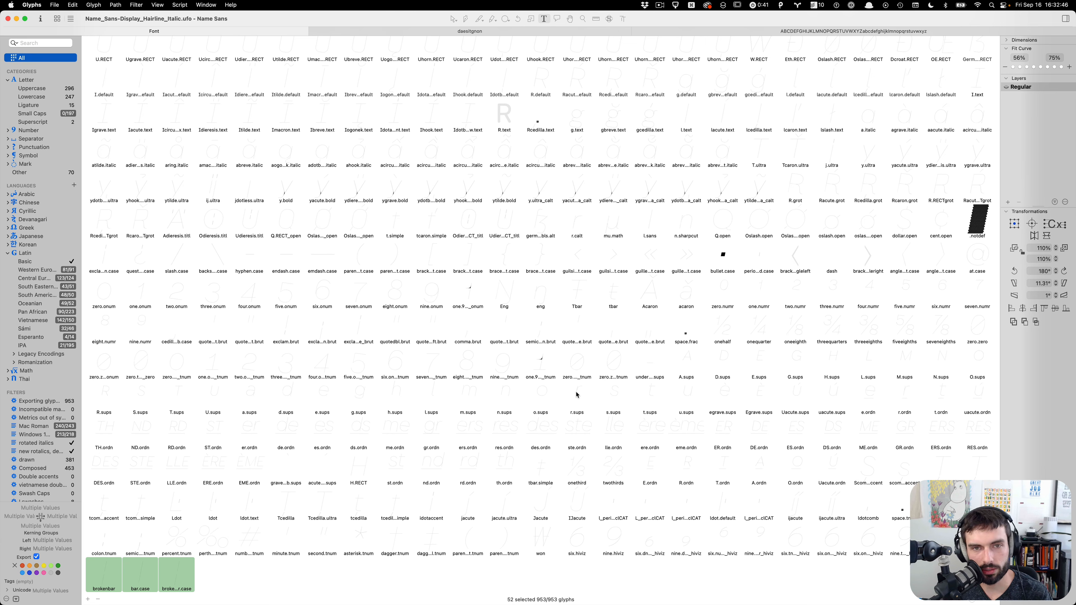
{"action": "scroll", "coordinate": [576, 396], "scroll_direction": "up", "scroll_amount": 9}
{"action": "scroll", "coordinate": [536, 392], "scroll_direction": "up", "scroll_amount": 10}
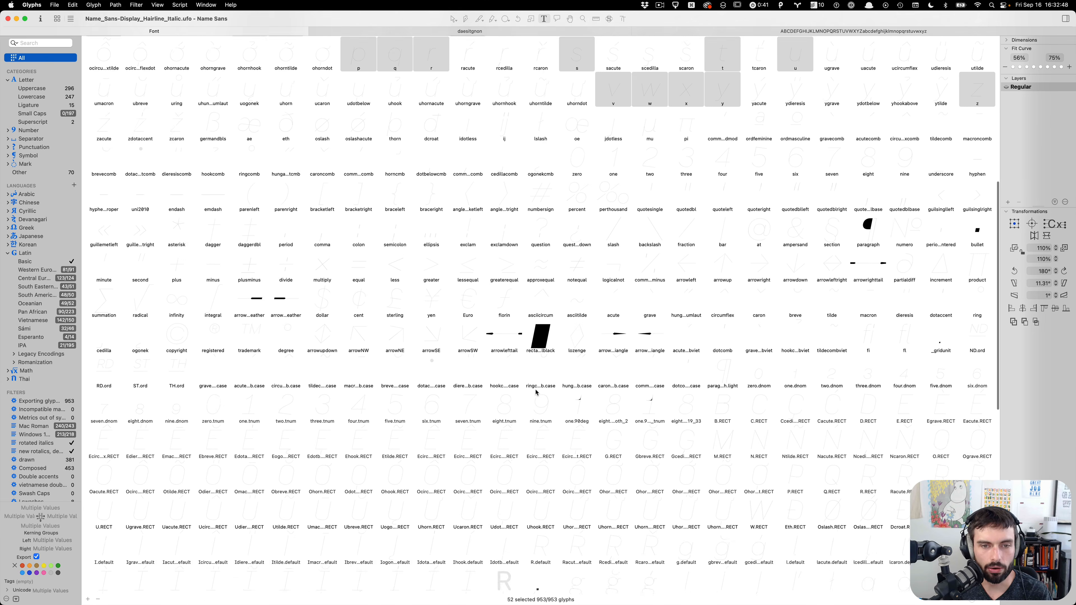
{"action": "scroll", "coordinate": [539, 389], "scroll_direction": "up", "scroll_amount": 1}
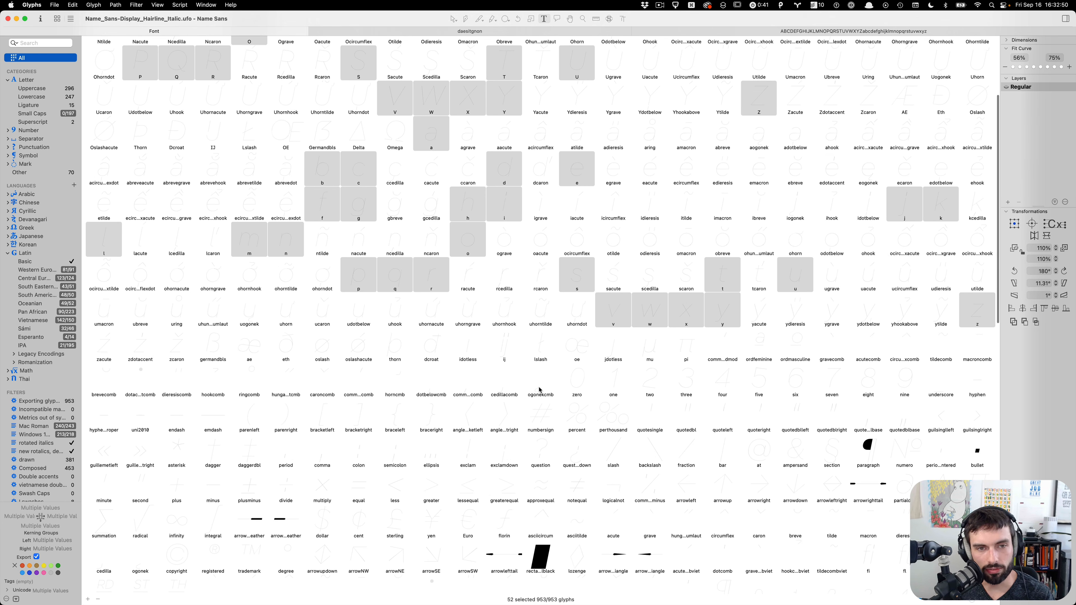
{"action": "scroll", "coordinate": [715, 334], "scroll_direction": "up", "scroll_amount": 4}
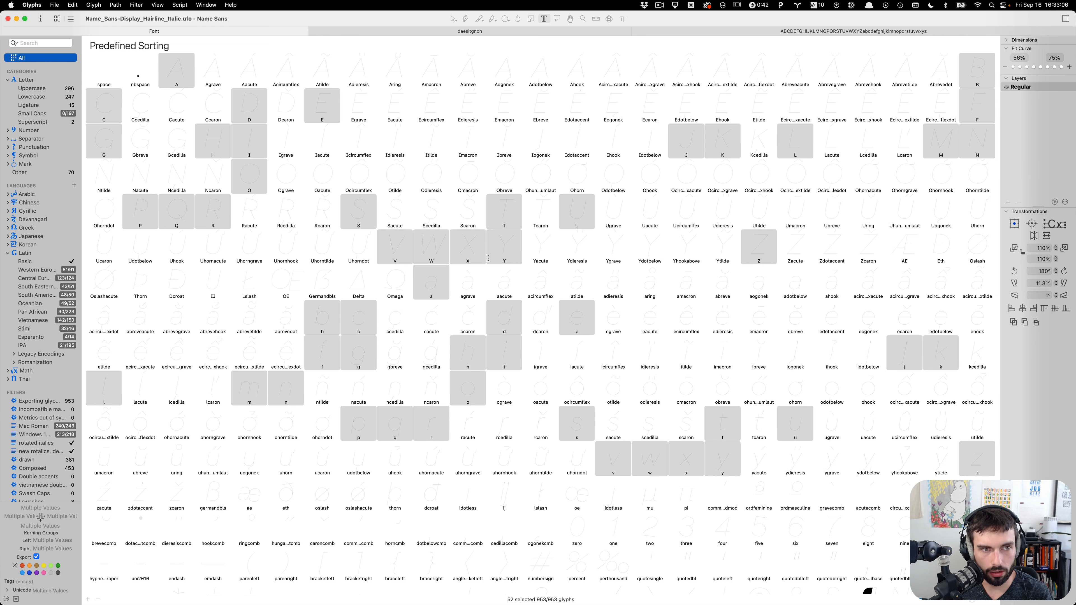
{"action": "left_click", "coordinate": [546, 32]}
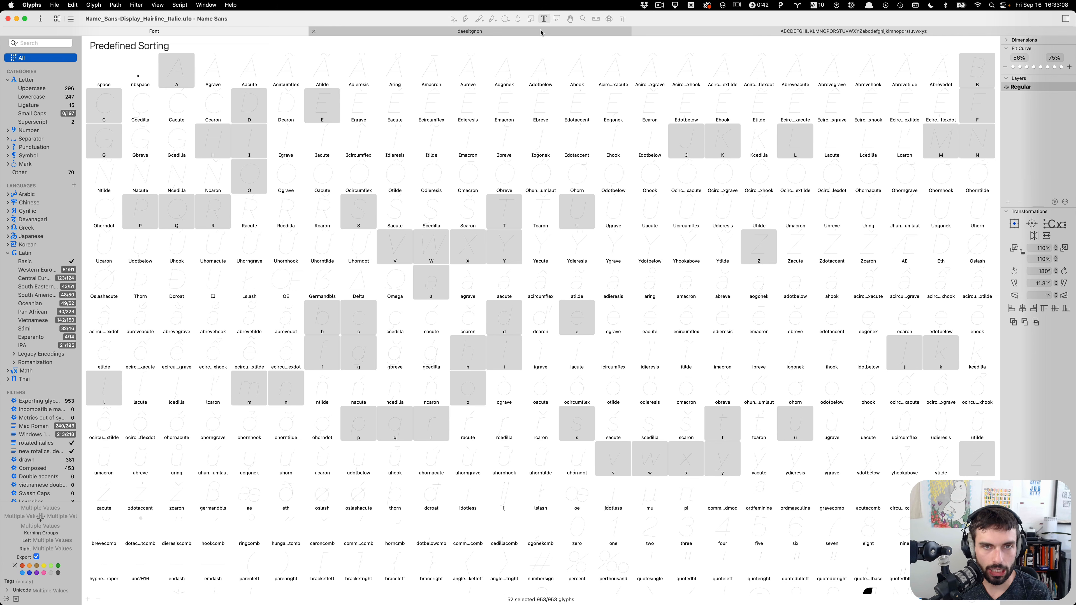
{"action": "scroll", "coordinate": [354, 220], "scroll_direction": "down", "scroll_amount": 5}
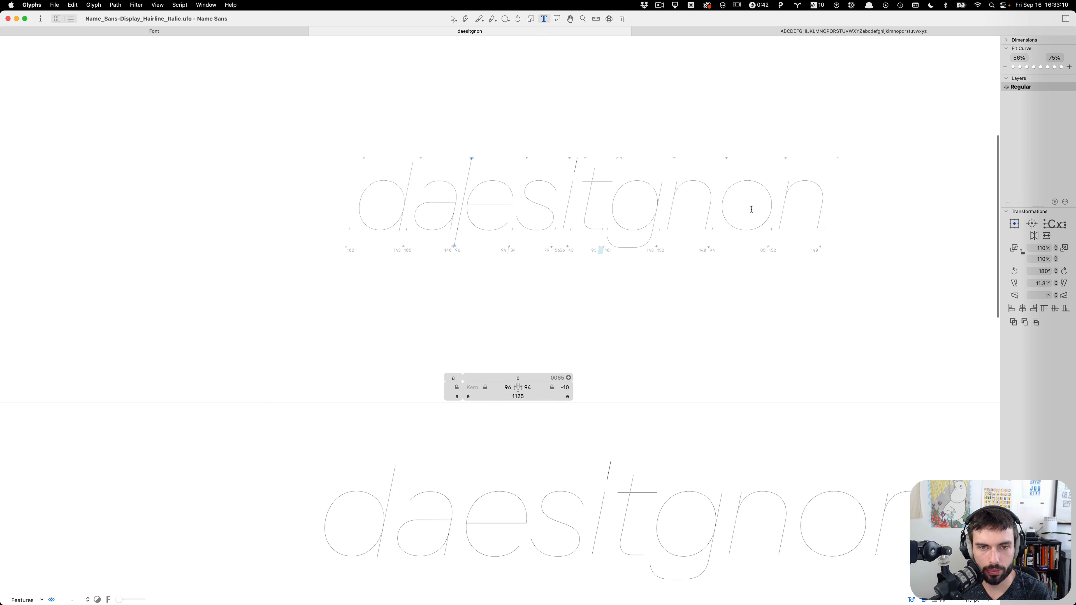
Switch to the Name Sans type tester in Safari and preview the upright sample text at weight 516
{"action": "left_click", "coordinate": [872, 199]}
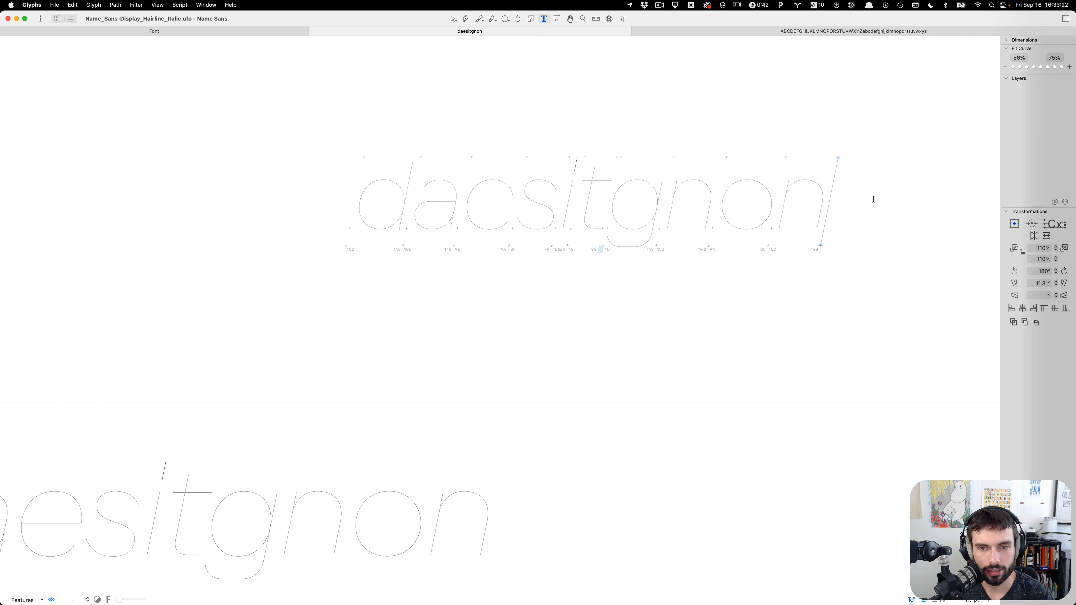
{"action": "scroll", "coordinate": [693, 194], "scroll_direction": "down", "scroll_amount": 3}
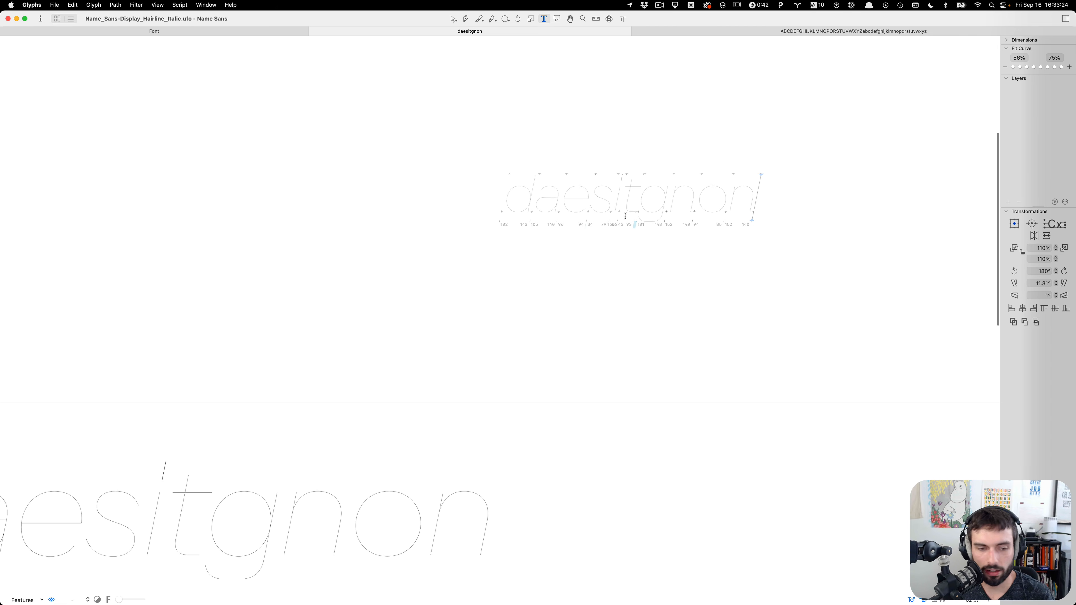
{"action": "key", "text": "ctrl+Up"}
{"action": "key", "text": "ctrl+Left"}
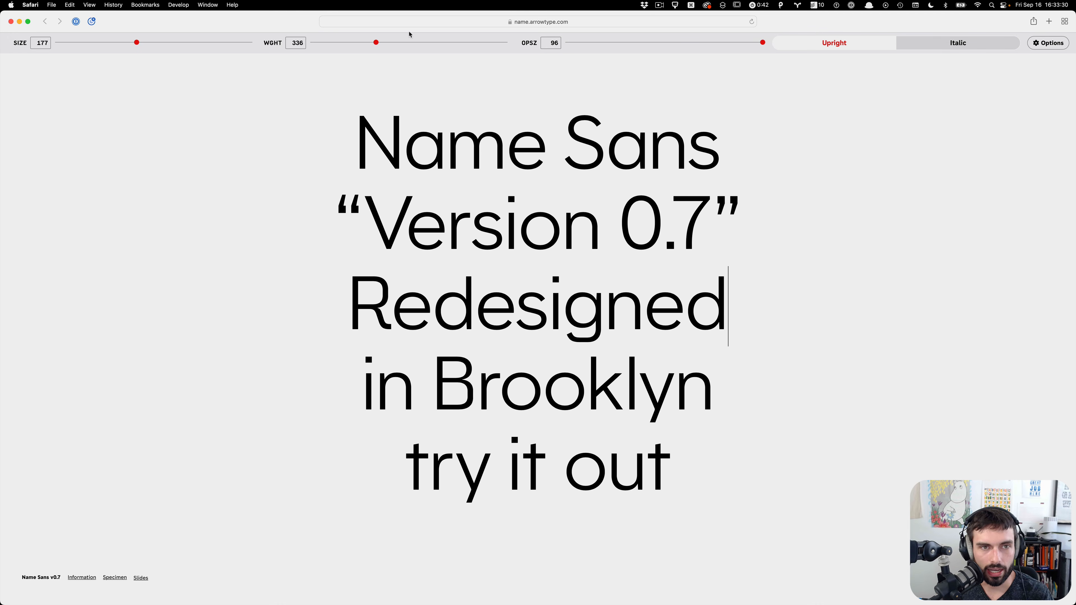
{"action": "left_click_drag", "start_coordinate": [378, 44], "coordinate": [411, 72]}
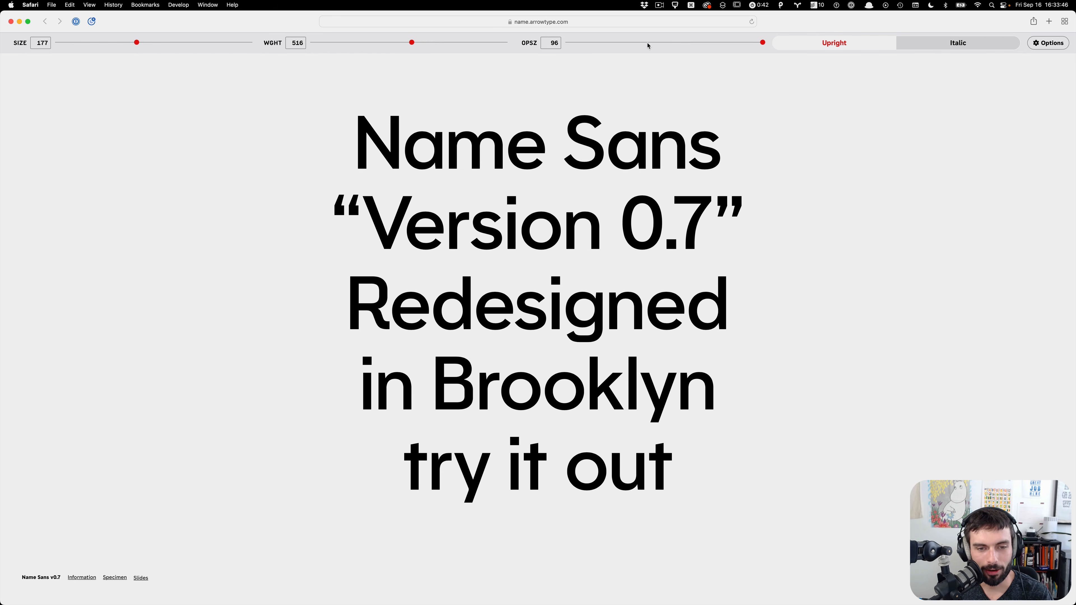
{"action": "key", "text": "super+Tab"}
{"action": "key", "text": "super+Tab"}
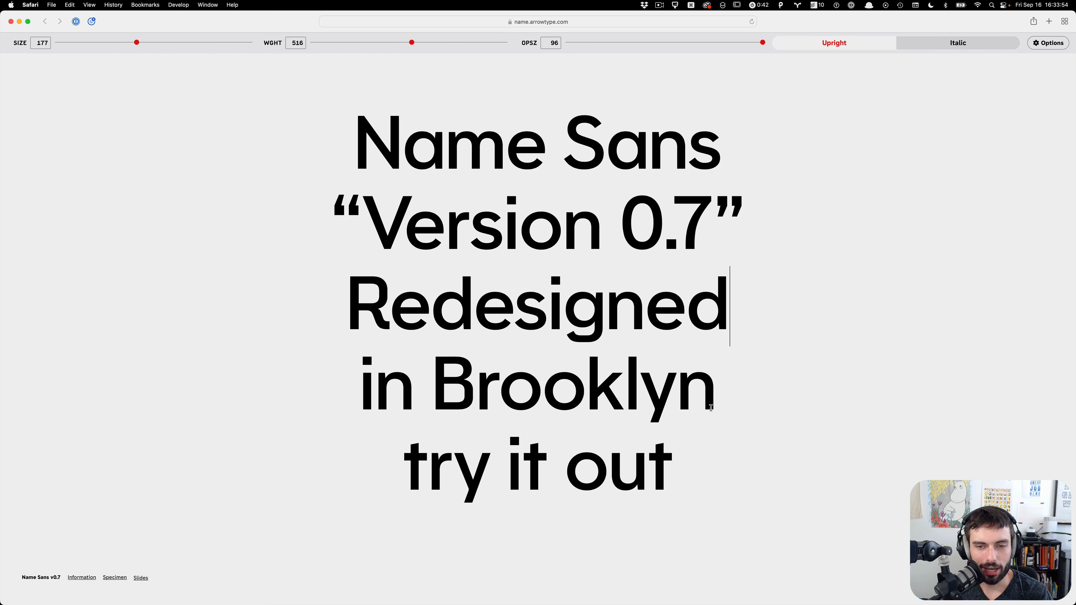
{"action": "left_click", "coordinate": [718, 391]}
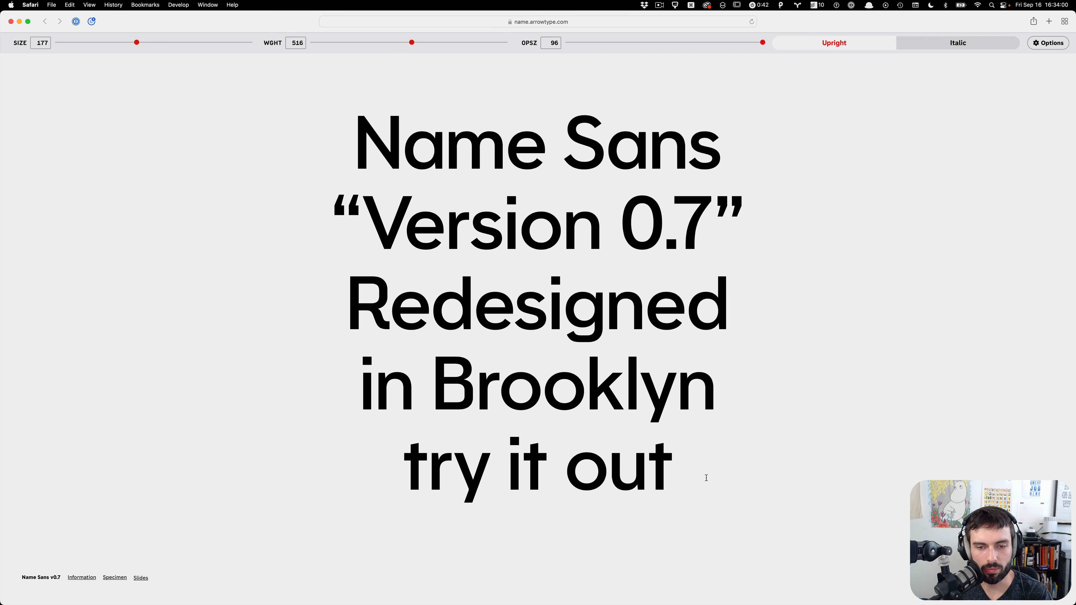
{"action": "key", "text": "super+a"}
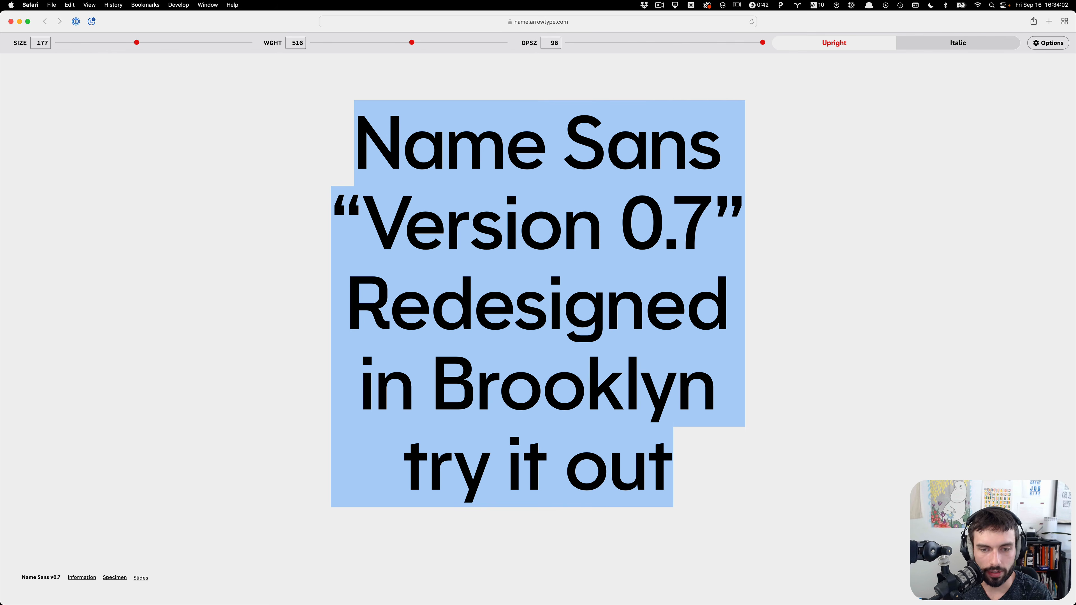
{"action": "left_click", "coordinate": [706, 476]}
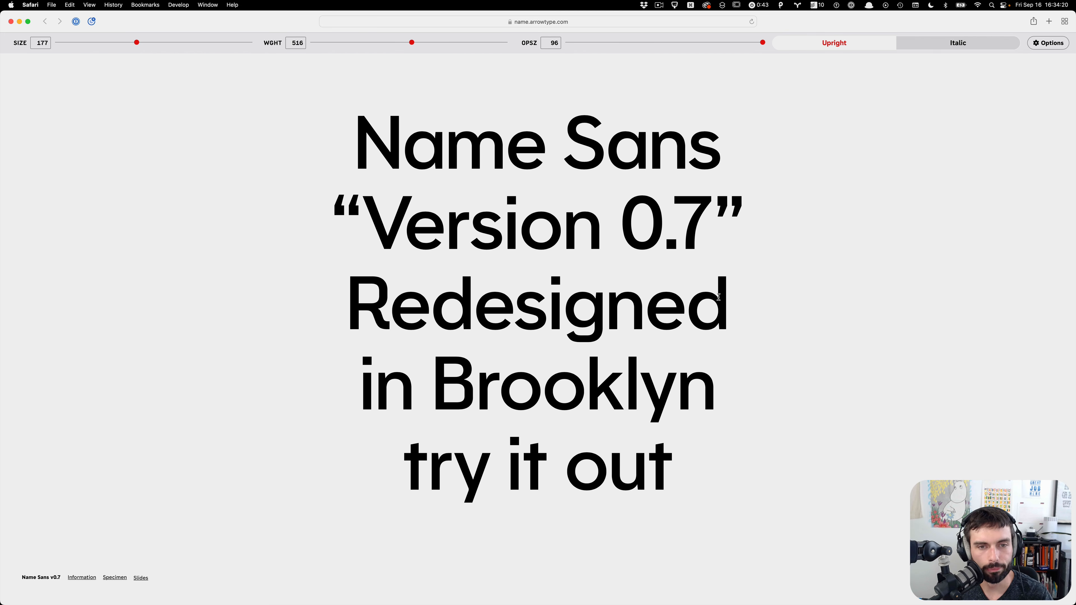
Return to the hairline italic font in Glyphs, enlarge the edit area above the preview, and examine the daesitgnon test word
{"action": "key", "text": "super+Tab"}
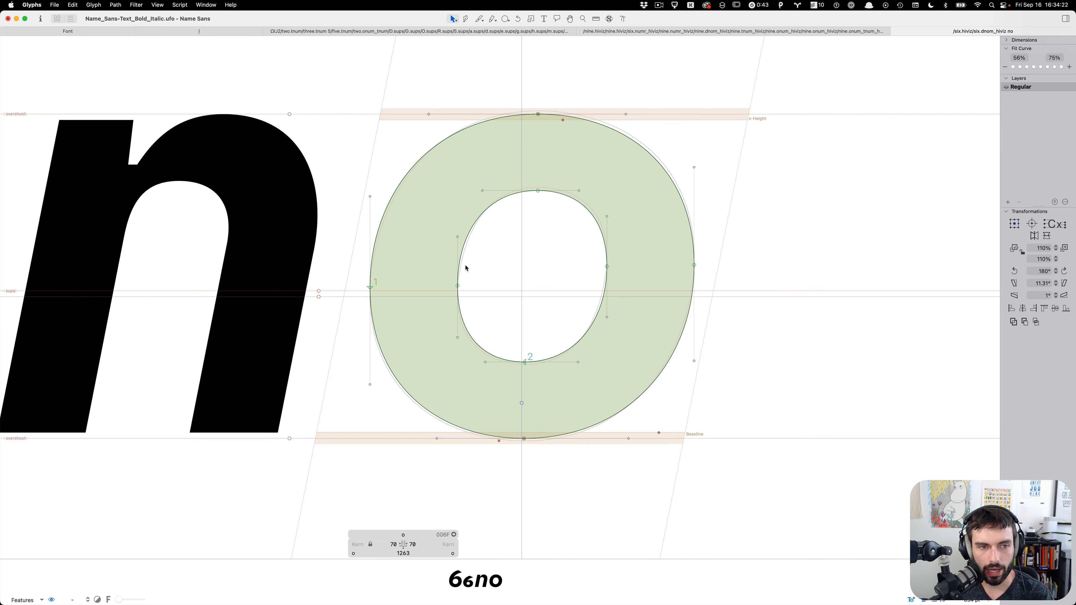
{"action": "key", "text": "super+grave"}
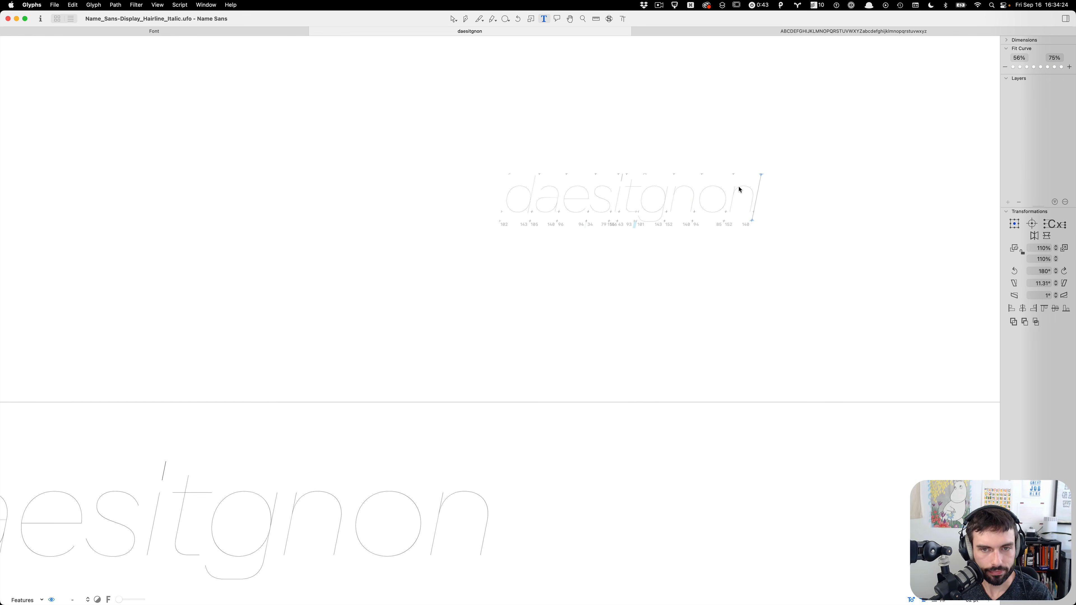
{"action": "key", "text": "super+0"}
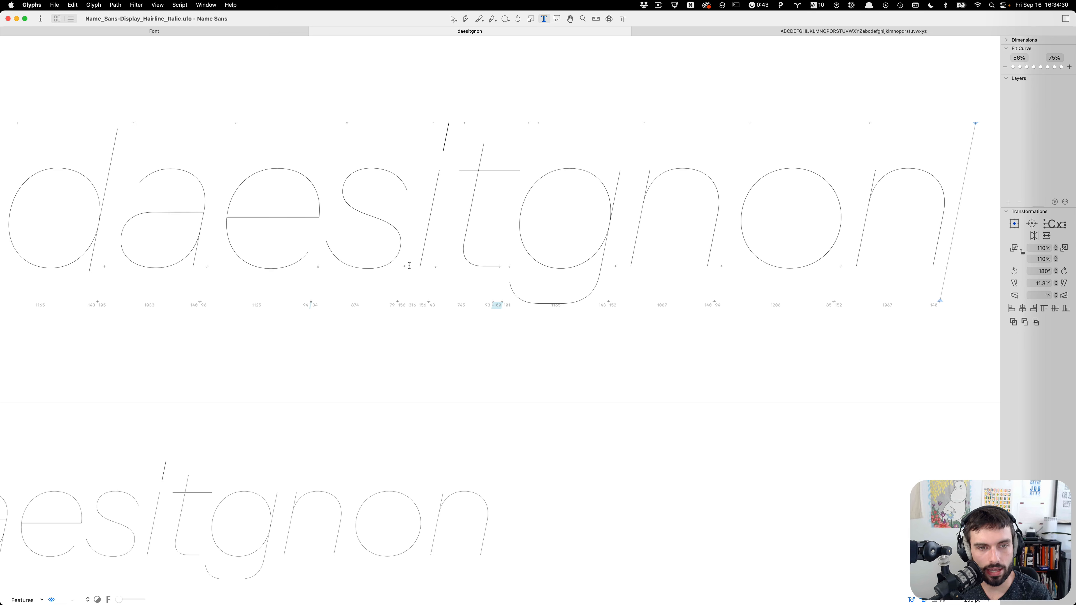
{"action": "key", "text": "super+minus"}
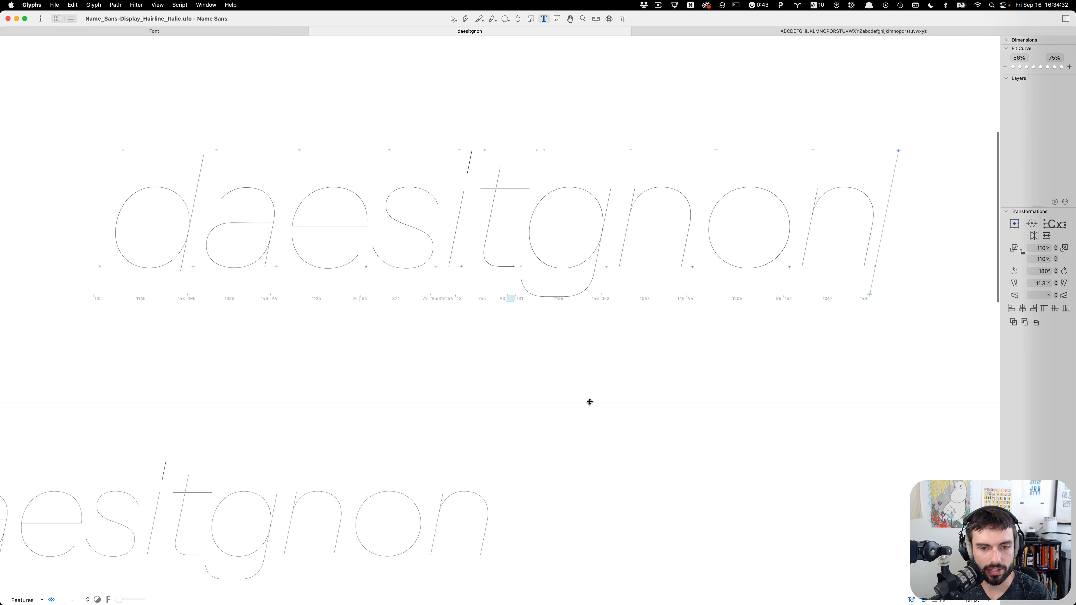
{"action": "left_click_drag", "start_coordinate": [589, 402], "coordinate": [594, 436]}
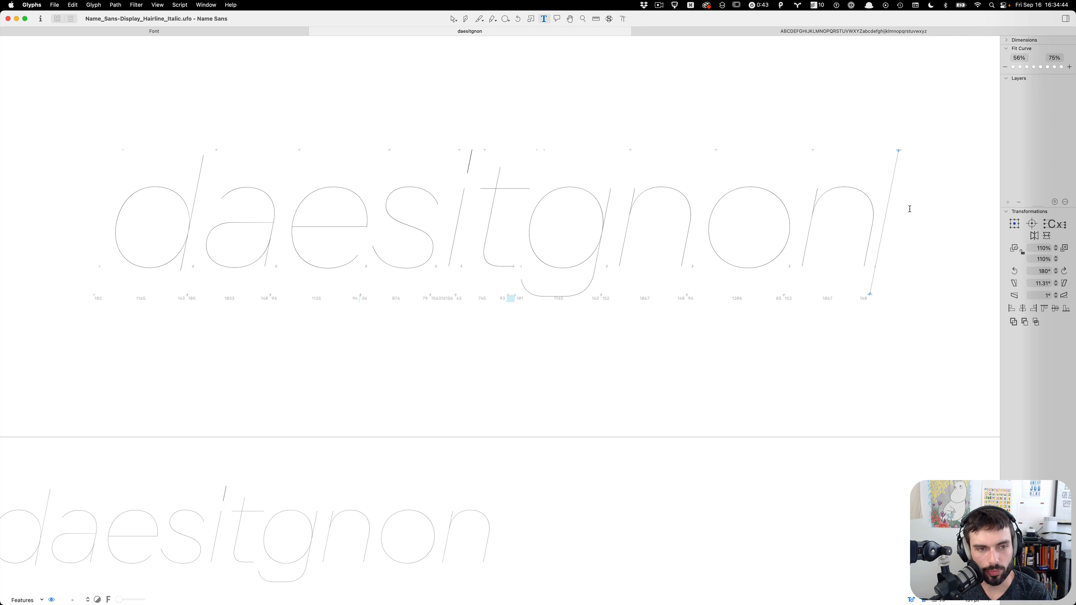
{"action": "scroll", "coordinate": [908, 271], "scroll_direction": "left", "scroll_amount": 5}
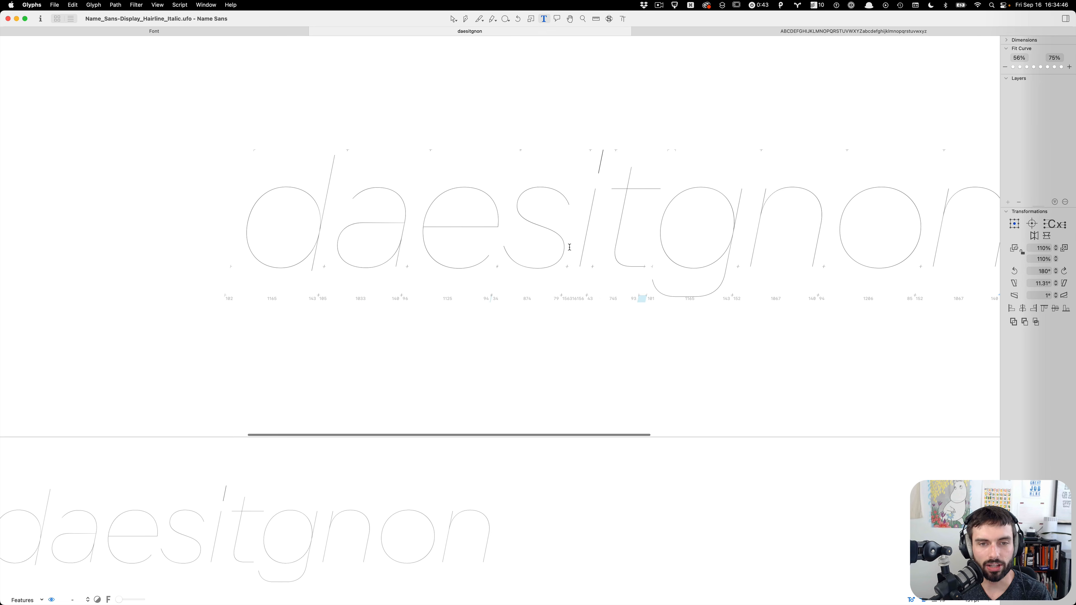
{"action": "scroll", "coordinate": [371, 247], "scroll_direction": "up", "scroll_amount": 3}
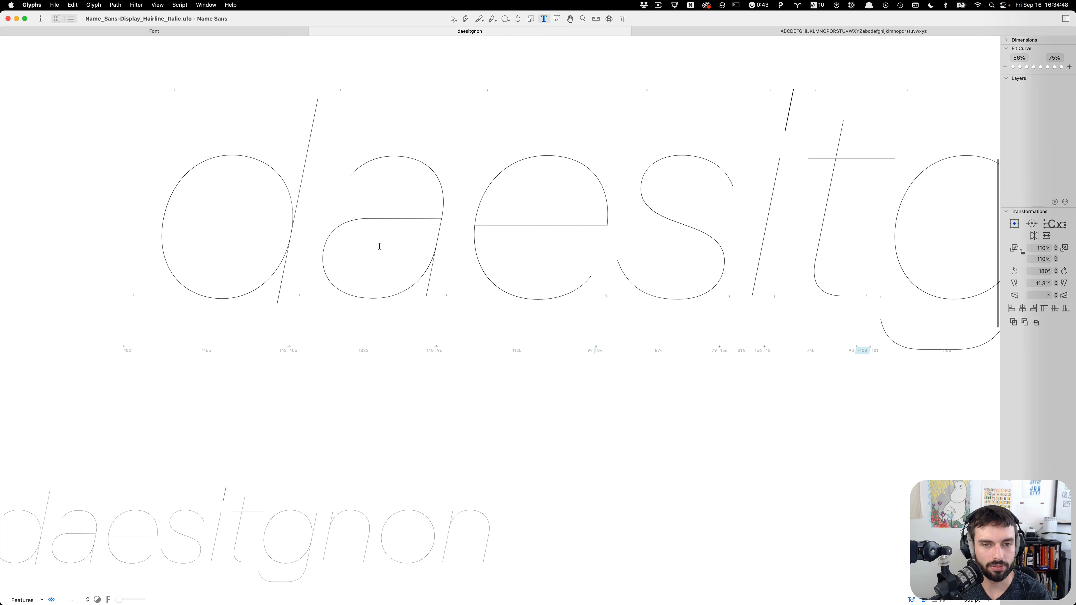
Nudge the e's left extreme nodes slightly and its top extreme nodes to about X 610, check the bottom extreme nodes, and save the font
{"action": "double_click", "coordinate": [540, 193]}
{"action": "scroll", "coordinate": [479, 242], "scroll_direction": "up", "scroll_amount": 3}
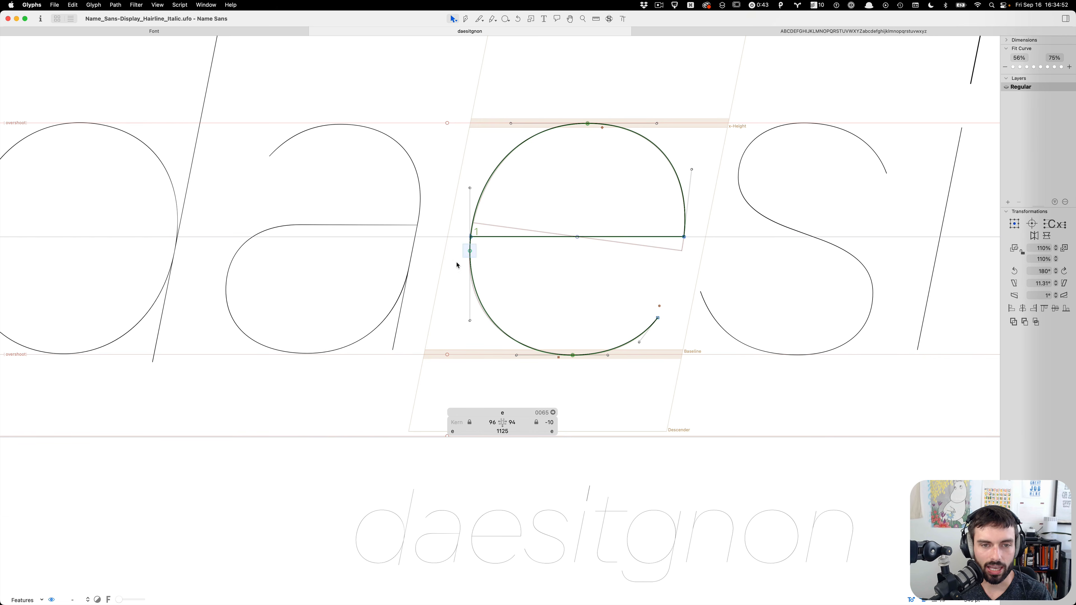
{"action": "left_click_drag", "start_coordinate": [476, 244], "coordinate": [456, 263]}
{"action": "key", "text": "ctrl+alt+shift+Up"}
{"action": "left_click_drag", "start_coordinate": [616, 81], "coordinate": [571, 126]}
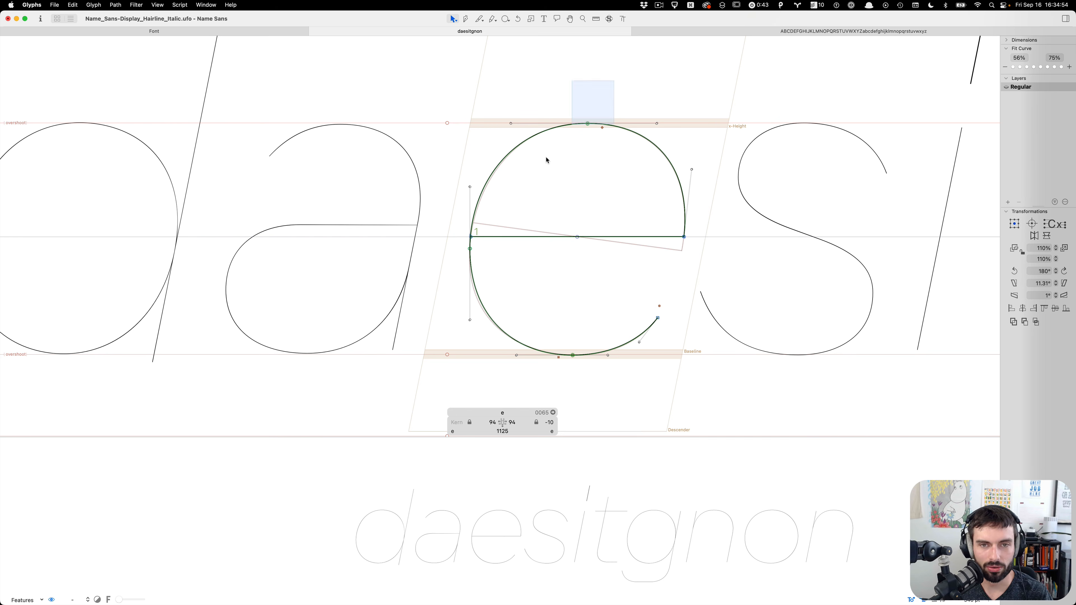
{"action": "key", "text": "ctrl+alt+shift+Right"}
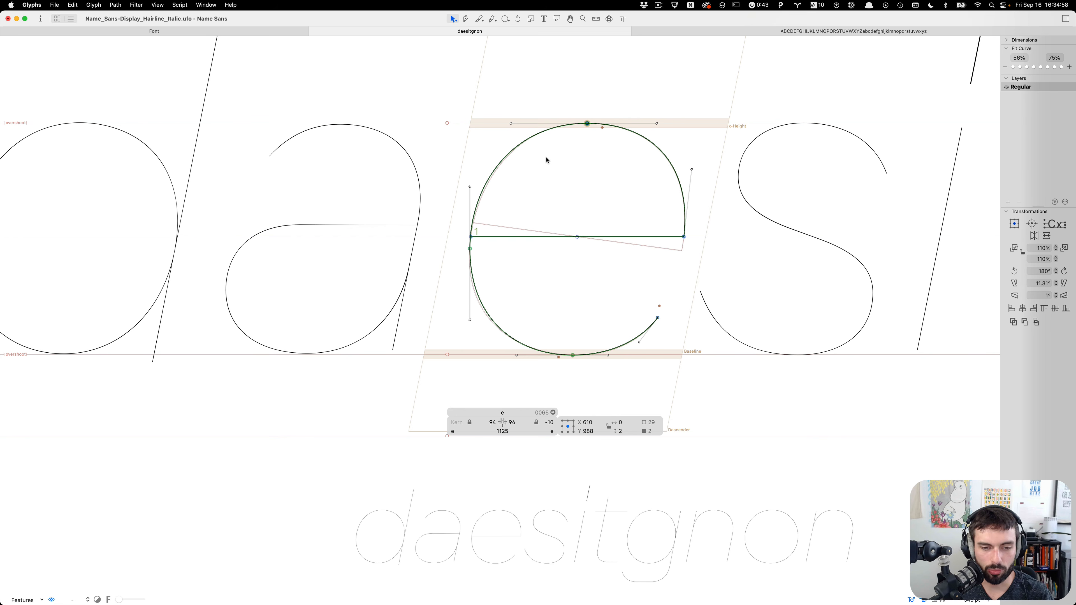
{"action": "left_click", "coordinate": [595, 300]}
{"action": "left_click_drag", "start_coordinate": [601, 323], "coordinate": [555, 383]}
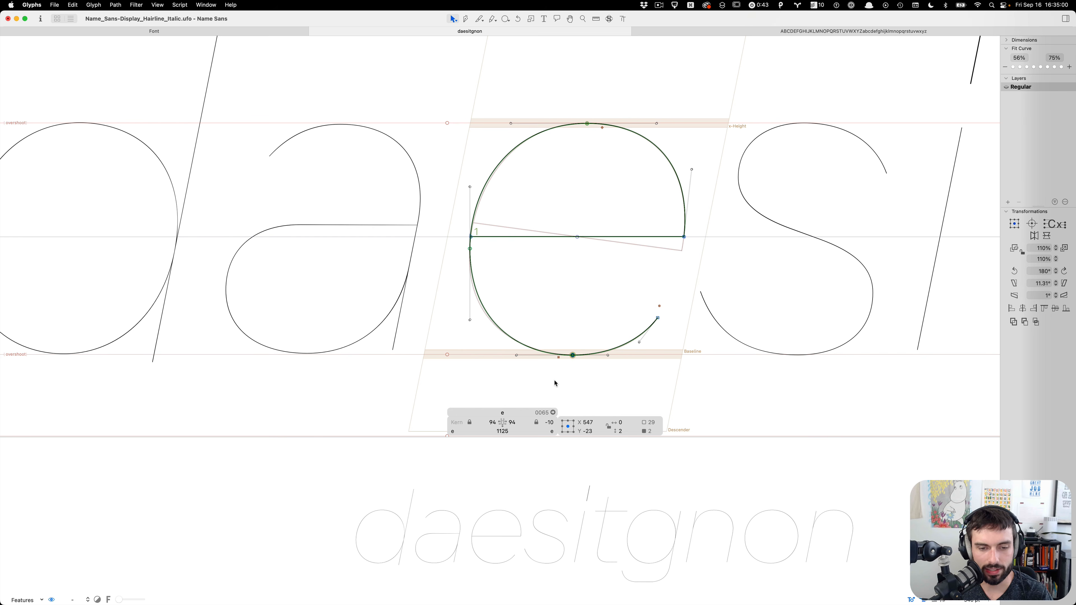
{"action": "left_click", "coordinate": [588, 296]}
{"action": "key", "text": "super+s"}
Open the a, compare the node heights at both ends of its horizontal bar, and raise the upper node at the stem to Y 546
{"action": "key", "text": "t"}
{"action": "scroll", "coordinate": [601, 293], "scroll_direction": "down", "scroll_amount": 5}
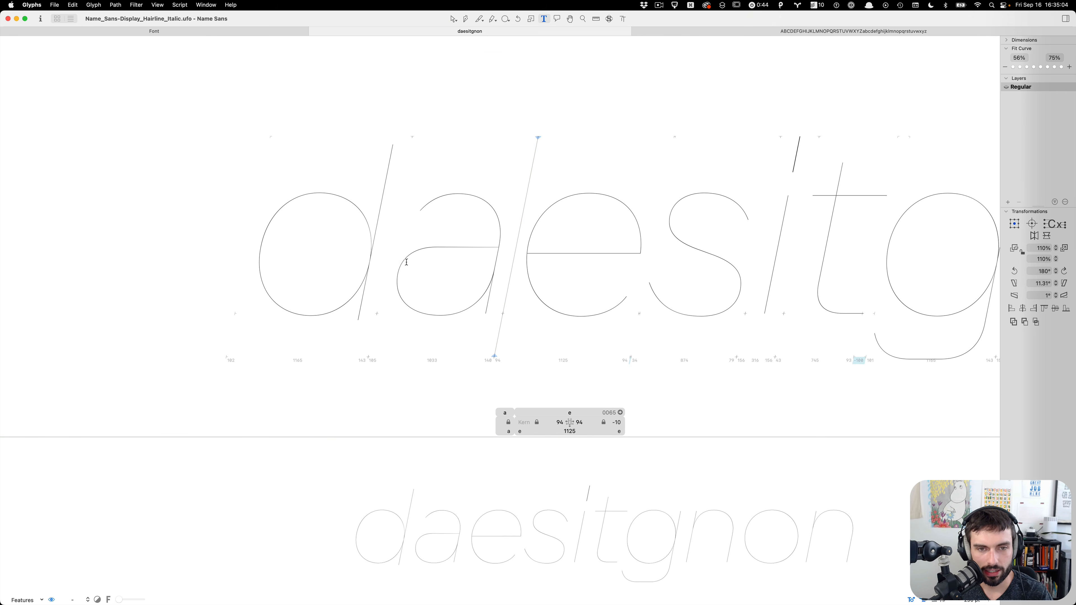
{"action": "scroll", "coordinate": [406, 262], "scroll_direction": "up", "scroll_amount": 5}
{"action": "key", "text": "Escape"}
{"action": "scroll", "coordinate": [610, 237], "scroll_direction": "up", "scroll_amount": 5}
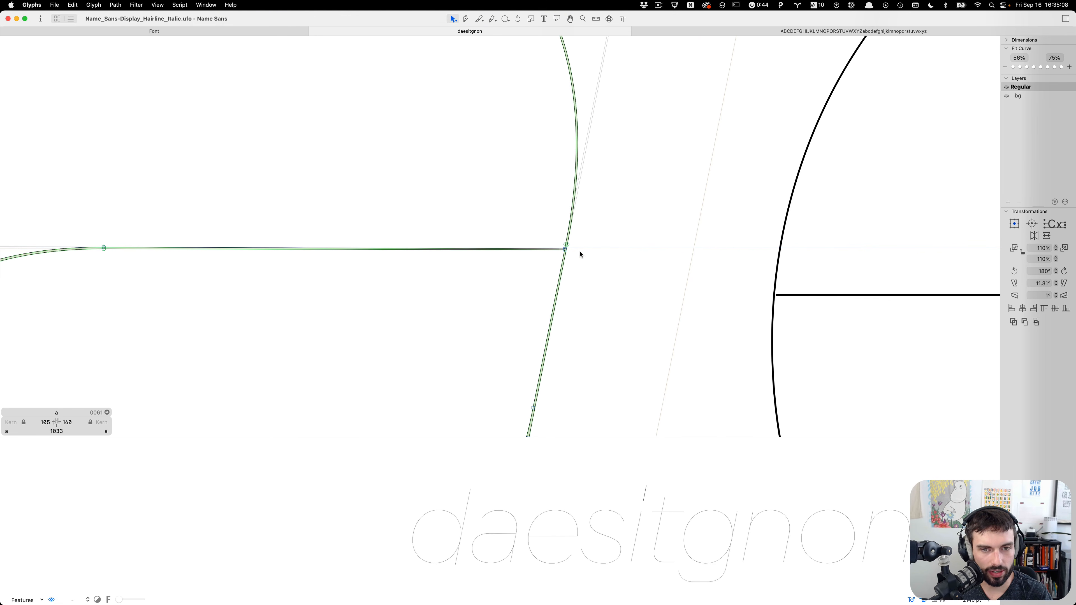
{"action": "left_click_drag", "start_coordinate": [579, 245], "coordinate": [549, 258]}
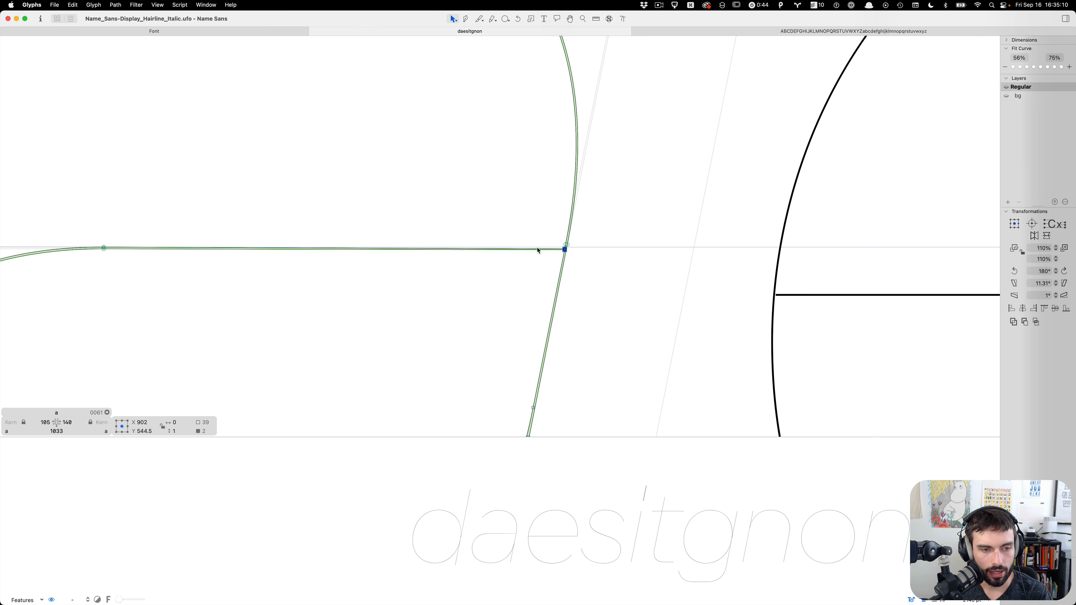
{"action": "left_click", "coordinate": [519, 228]}
{"action": "left_click_drag", "start_coordinate": [135, 219], "coordinate": [91, 292]}
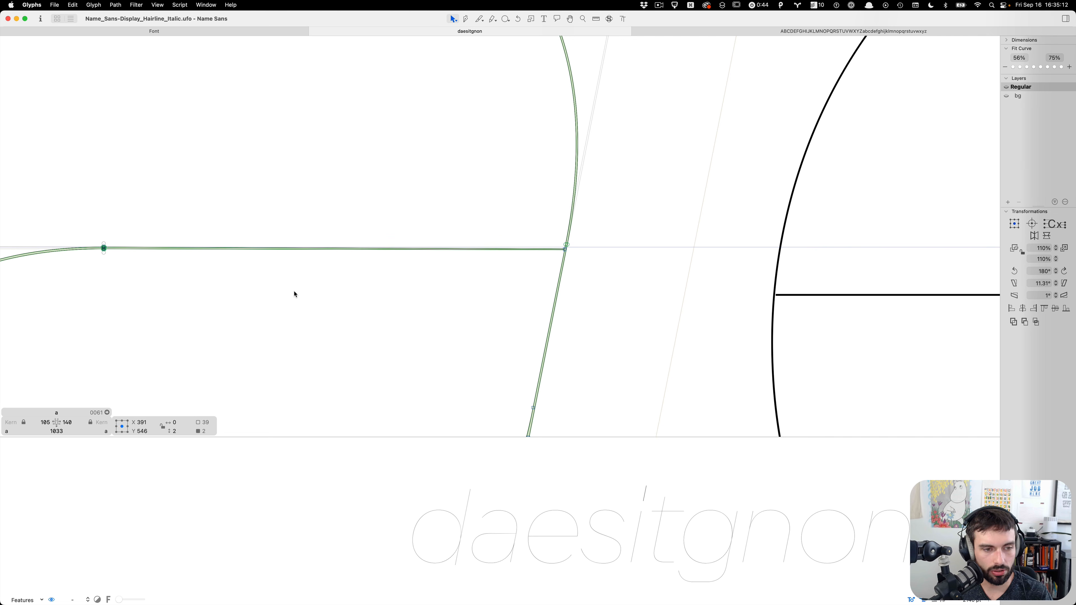
{"action": "left_click", "coordinate": [296, 294]}
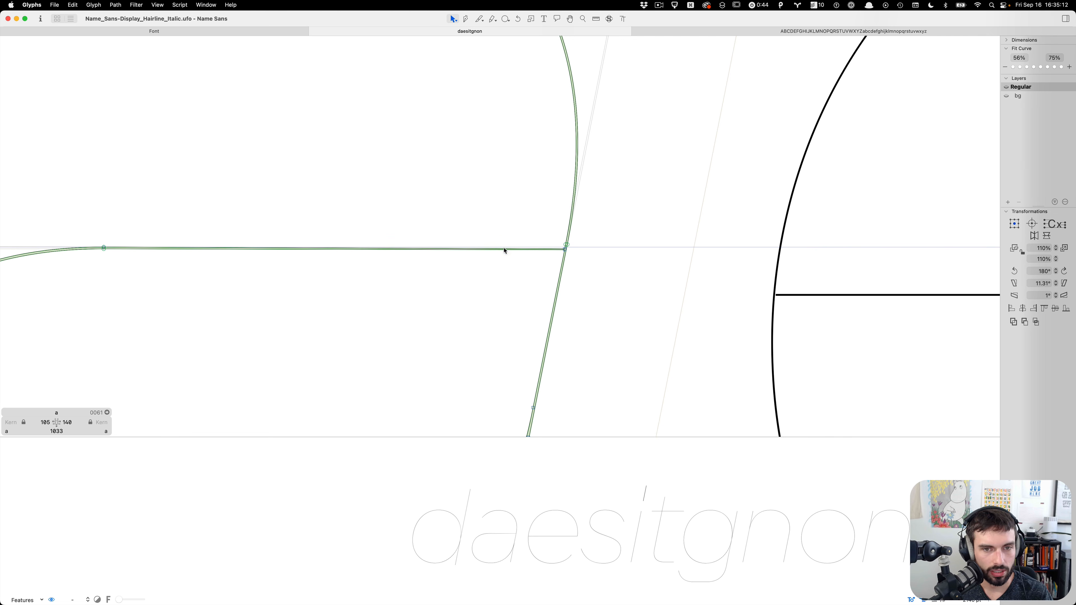
{"action": "left_click", "coordinate": [565, 249]}
{"action": "key", "text": "Up"}
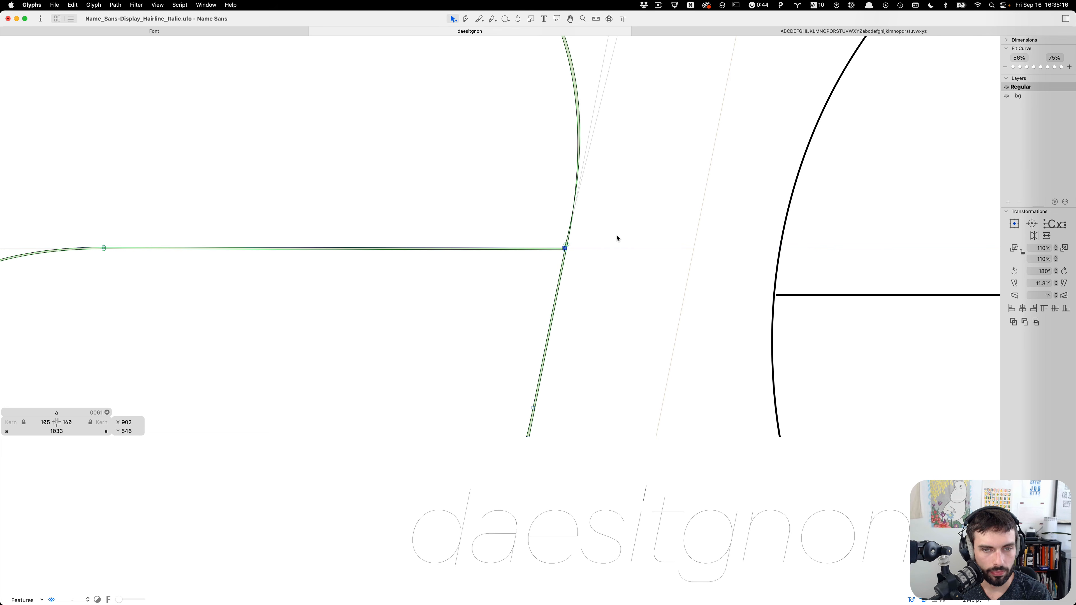
Adjust the curve node just above the a's bar and stem junction to X 903, Y 551 to even out the stroke
{"action": "scroll", "coordinate": [617, 238], "scroll_direction": "up", "scroll_amount": 5}
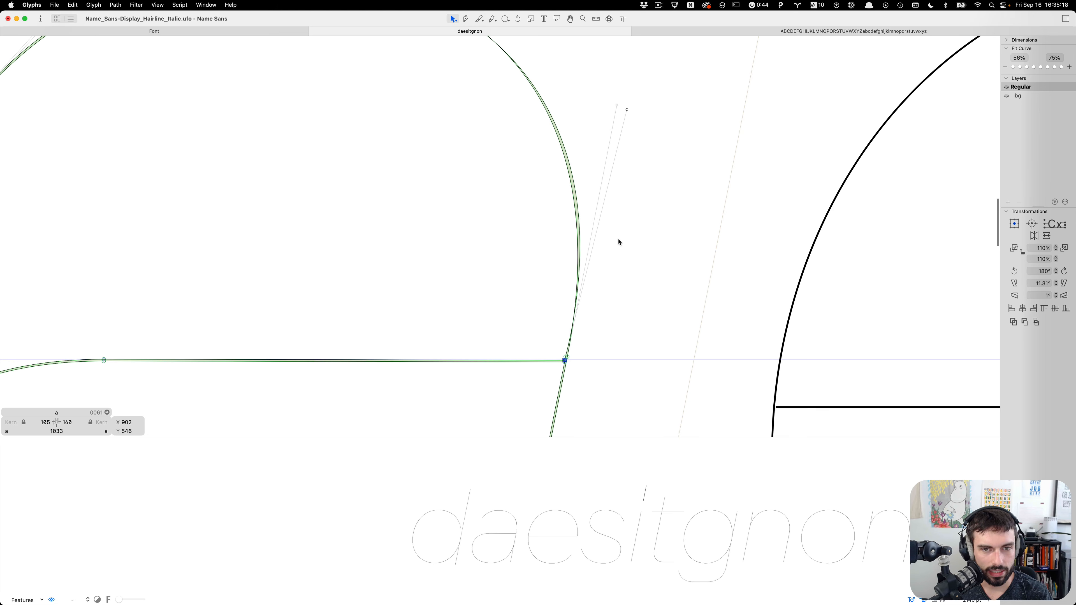
{"action": "left_click", "coordinate": [605, 302]}
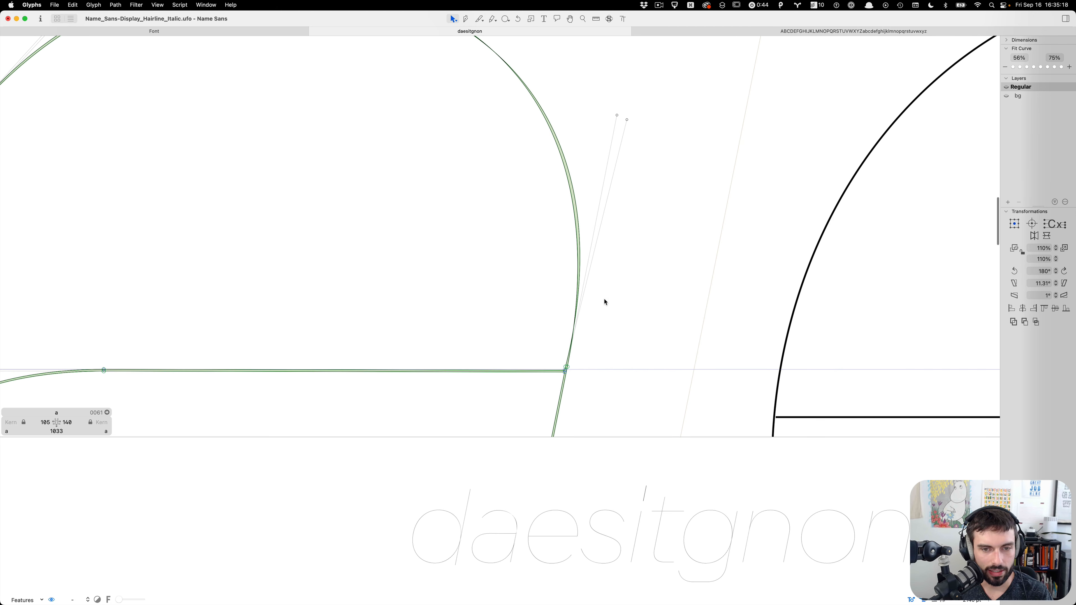
{"action": "left_click", "coordinate": [565, 367]}
{"action": "key", "text": "Up"}
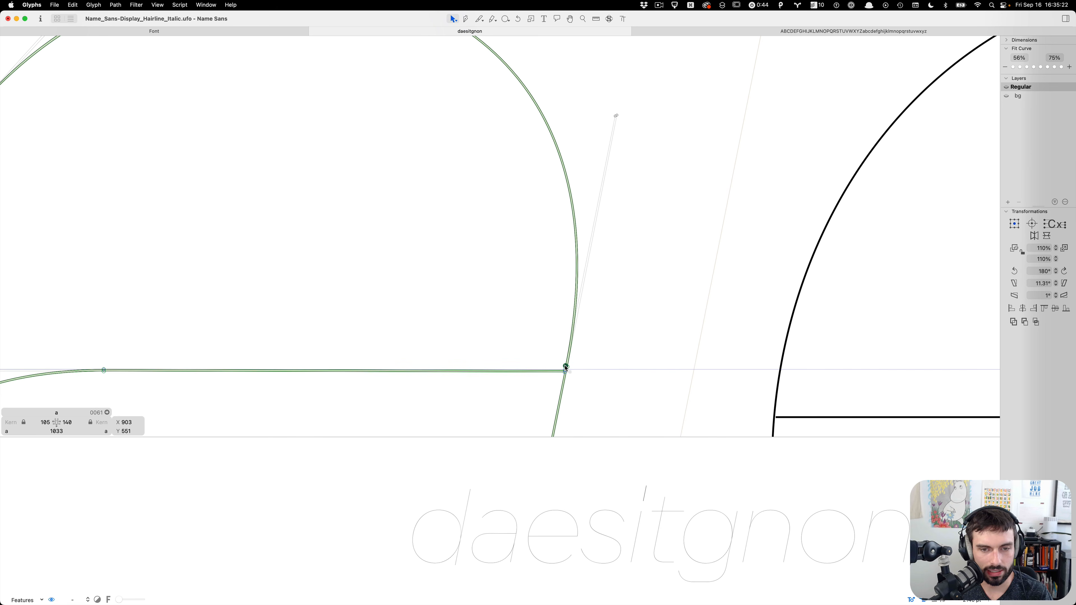
{"action": "key", "text": "Down"}
{"action": "key", "text": "Up"}
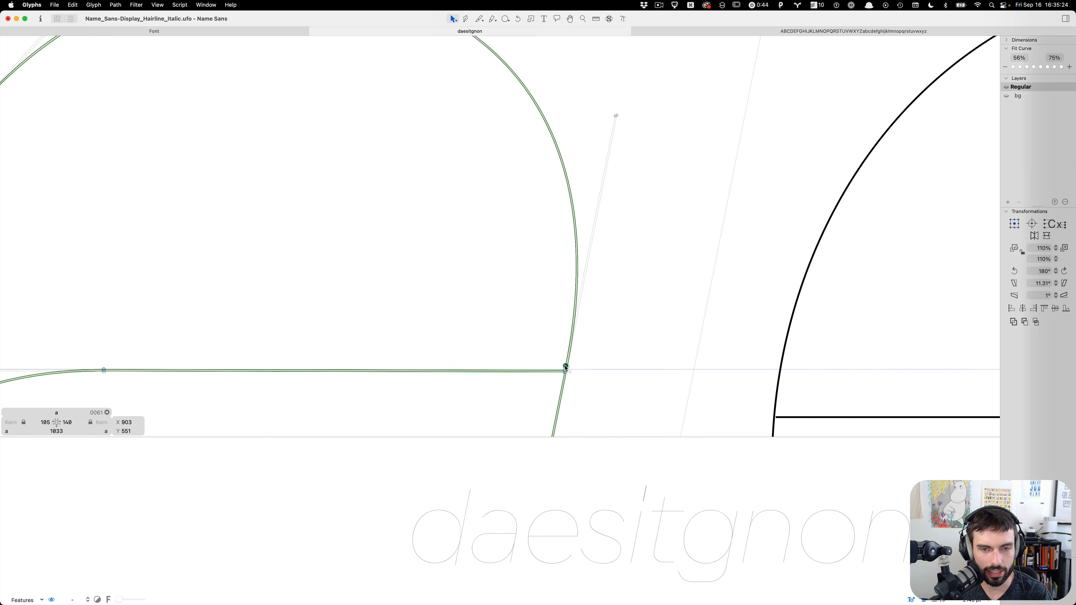
Compare the horizontal bars of the a and e within the word, and inspect the a's bar and stem junction up close
{"action": "key", "text": "t"}
{"action": "scroll", "coordinate": [595, 341], "scroll_direction": "down", "scroll_amount": 5}
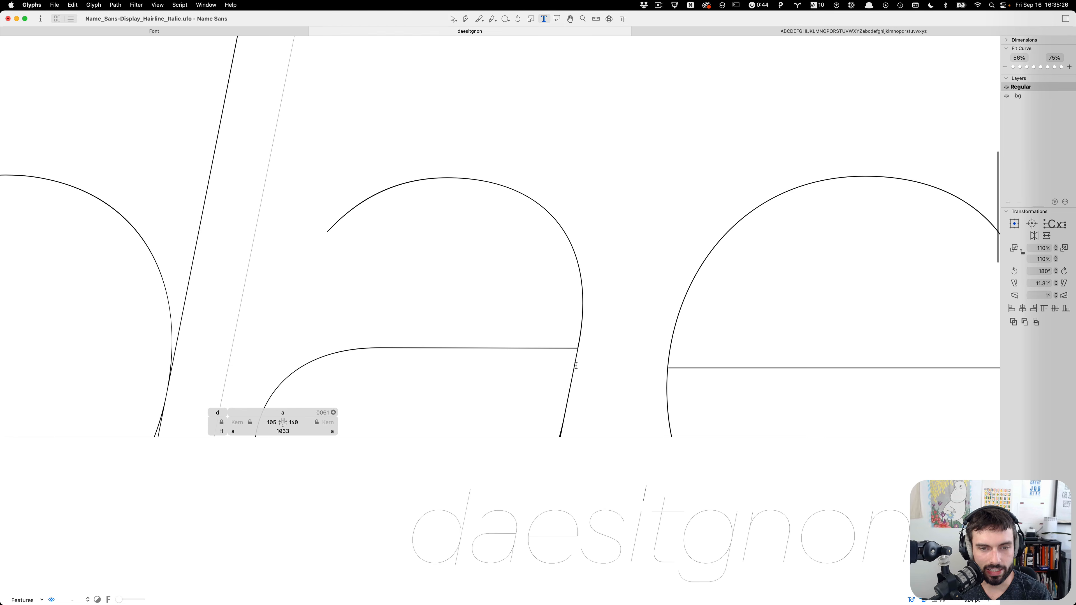
{"action": "scroll", "coordinate": [561, 345], "scroll_direction": "up", "scroll_amount": 5}
{"action": "scroll", "coordinate": [552, 341], "scroll_direction": "right", "scroll_amount": 10}
{"action": "double_click", "coordinate": [516, 306]}
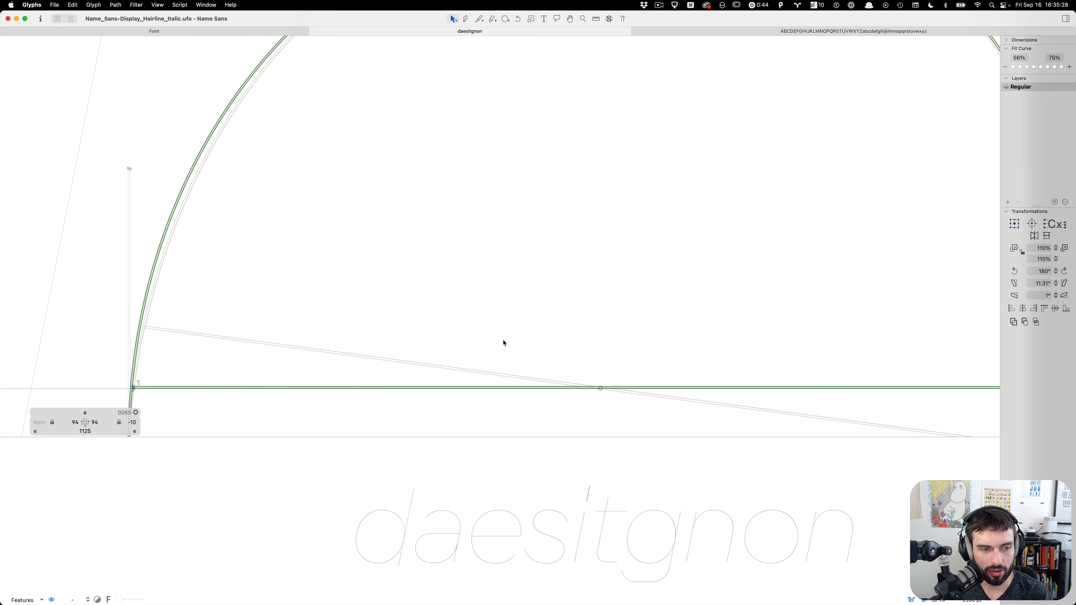
{"action": "scroll", "coordinate": [504, 343], "scroll_direction": "down", "scroll_amount": 5}
{"action": "double_click", "coordinate": [263, 326]}
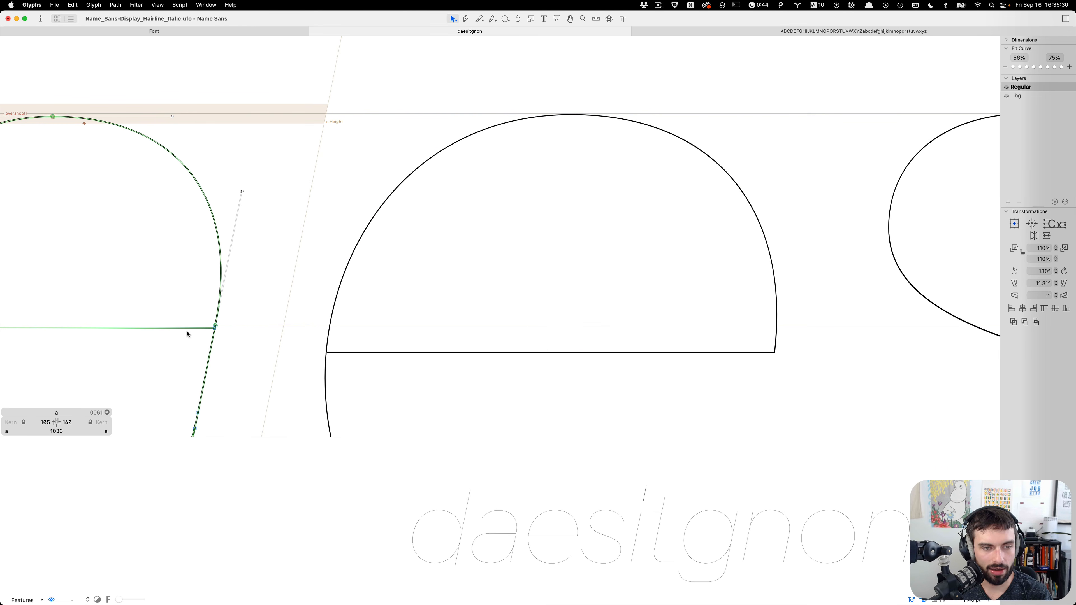
{"action": "scroll", "coordinate": [223, 330], "scroll_direction": "down", "scroll_amount": 5}
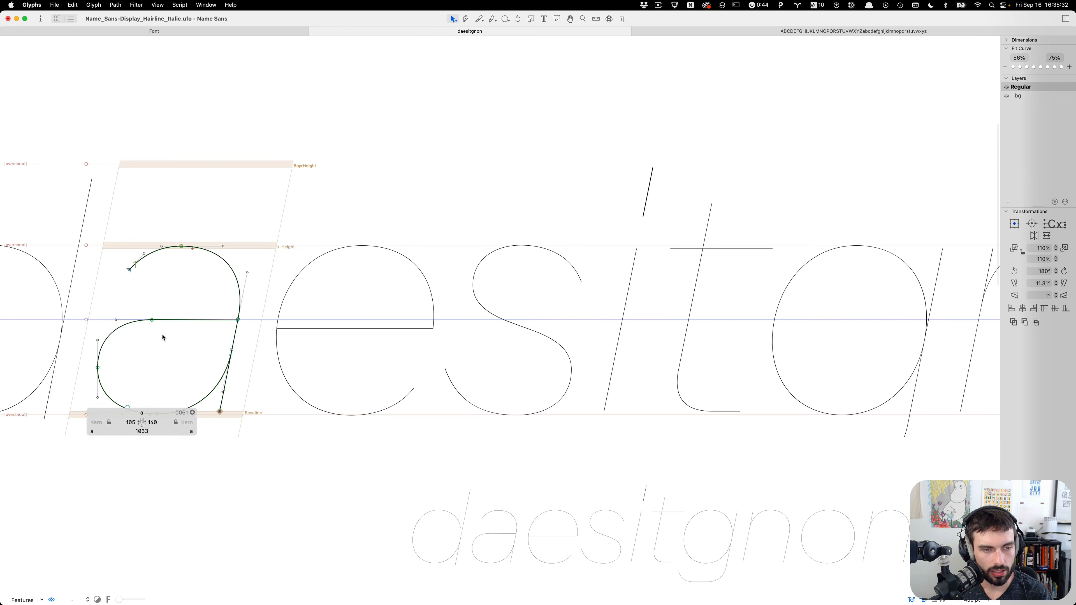
{"action": "scroll", "coordinate": [156, 337], "scroll_direction": "up", "scroll_amount": 2}
{"action": "scroll", "coordinate": [157, 338], "scroll_direction": "up", "scroll_amount": 3}
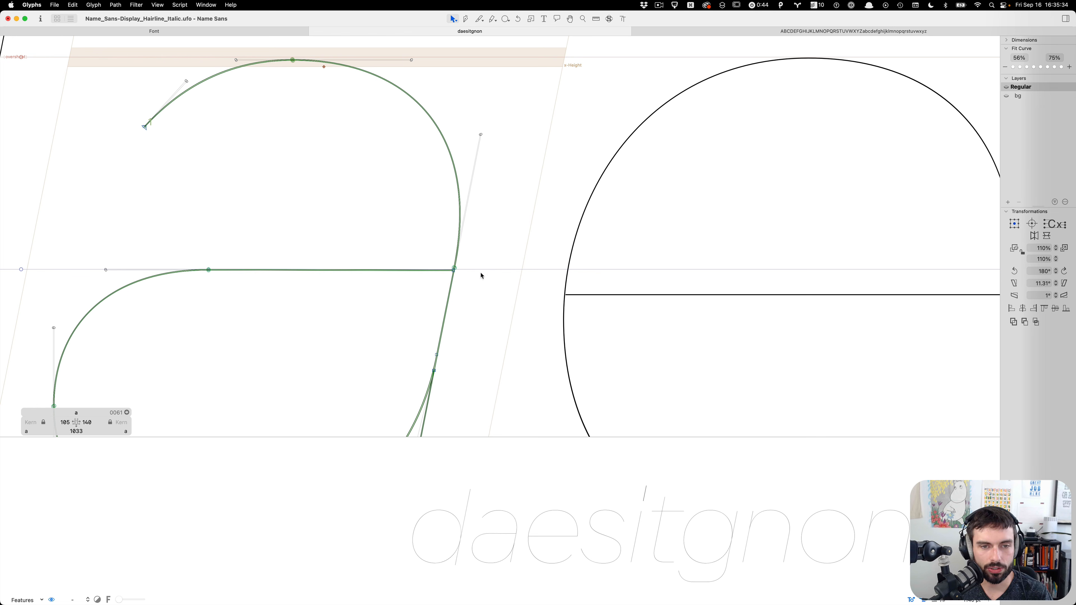
{"action": "scroll", "coordinate": [484, 266], "scroll_direction": "up", "scroll_amount": 8}
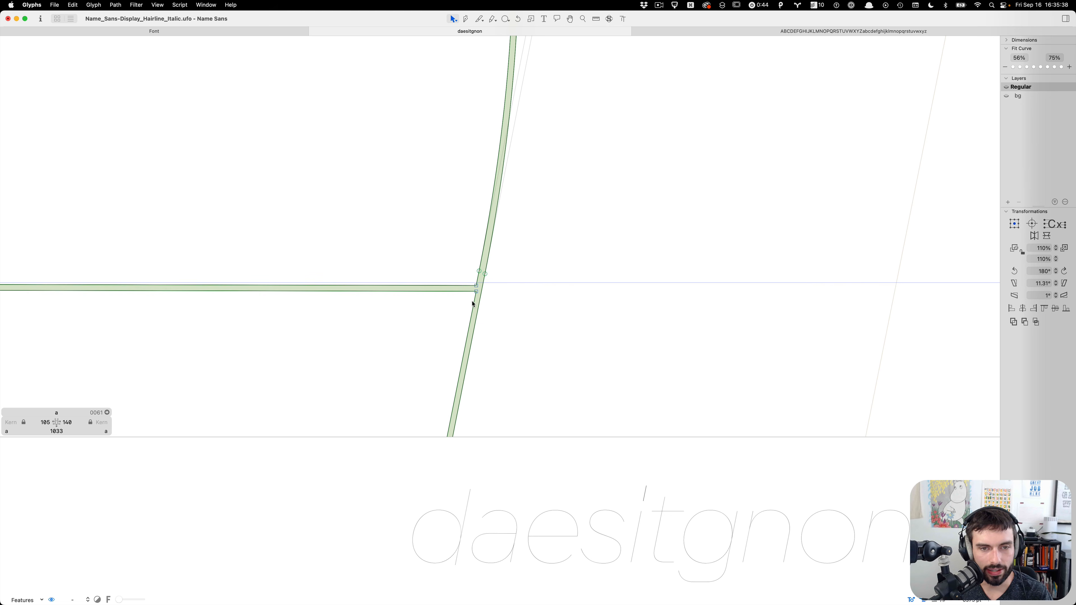
Review the a's finished bar and stem junction, and view the whole daesitgnon word in text mode
{"action": "scroll", "coordinate": [567, 260], "scroll_direction": "down", "scroll_amount": 1}
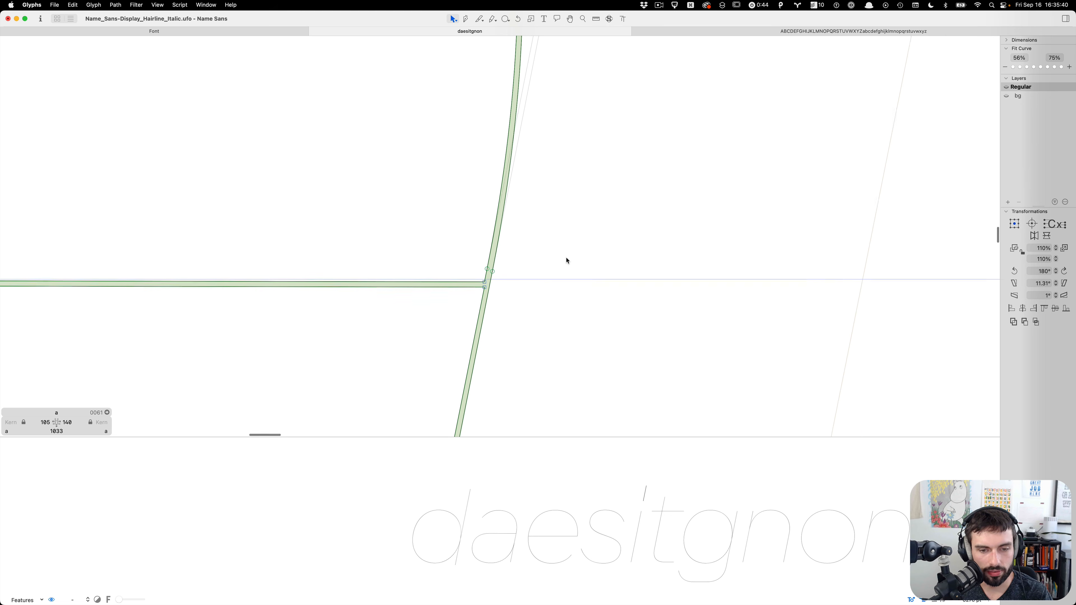
{"action": "scroll", "coordinate": [567, 261], "scroll_direction": "down", "scroll_amount": 5}
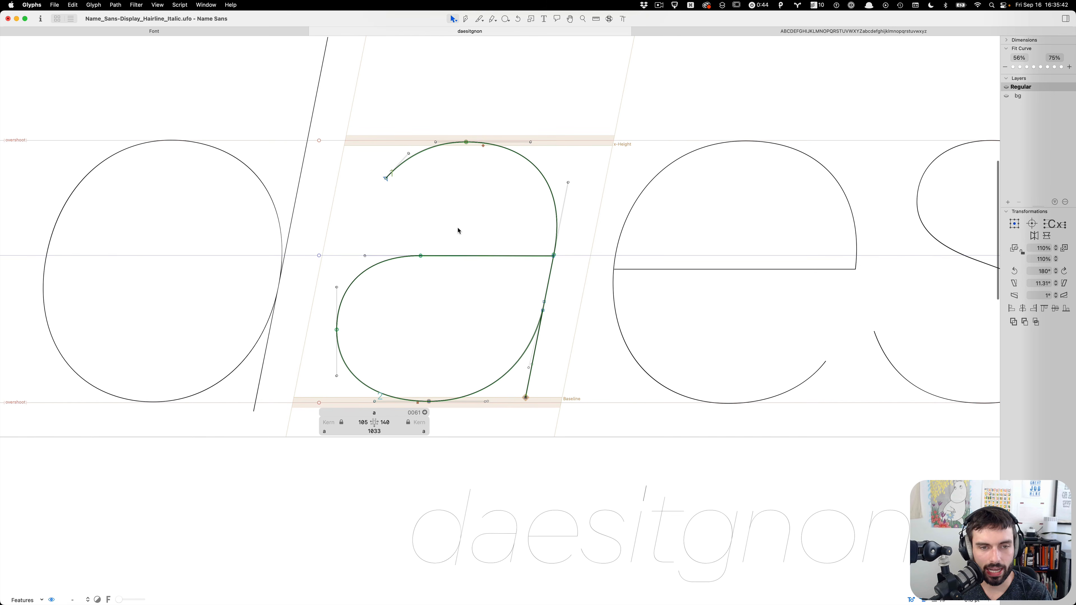
{"action": "key", "text": "t"}
{"action": "scroll", "coordinate": [458, 229], "scroll_direction": "down", "scroll_amount": 6}
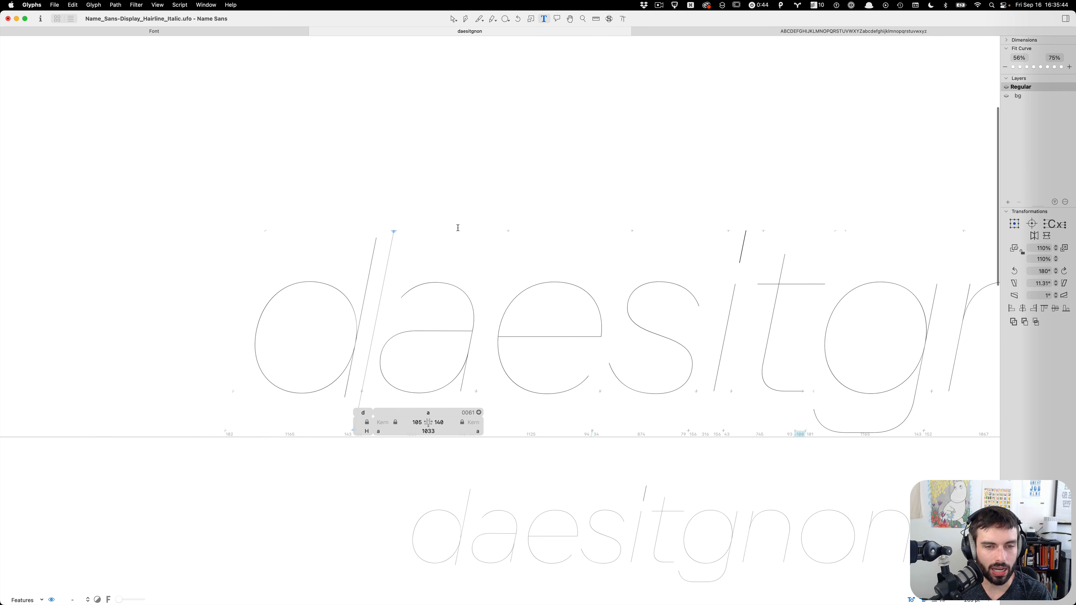
{"action": "scroll", "coordinate": [457, 228], "scroll_direction": "down", "scroll_amount": 5}
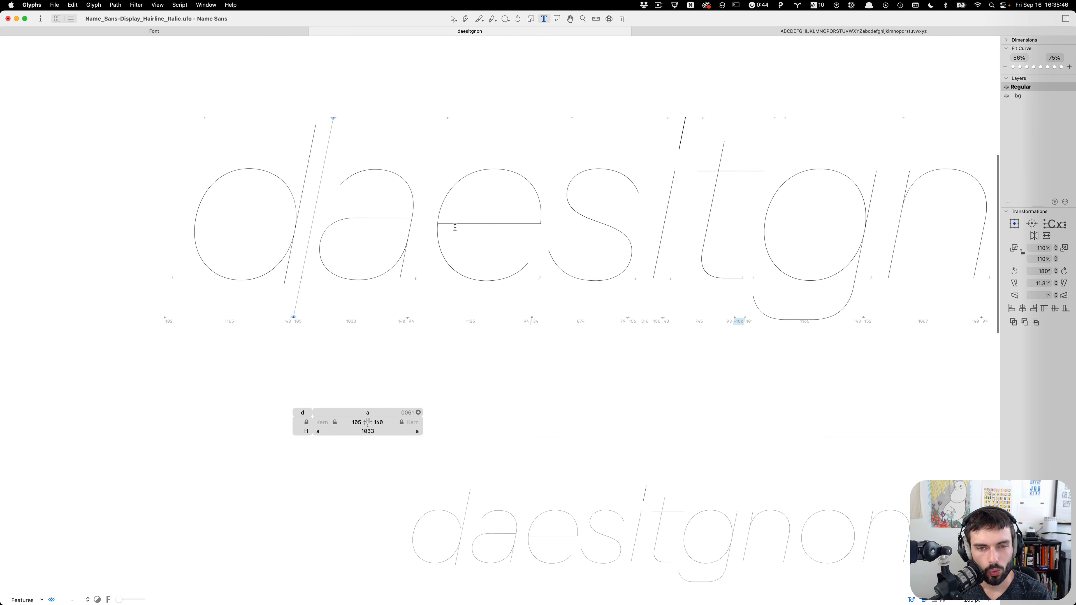
{"action": "scroll", "coordinate": [371, 215], "scroll_direction": "down", "scroll_amount": 4}
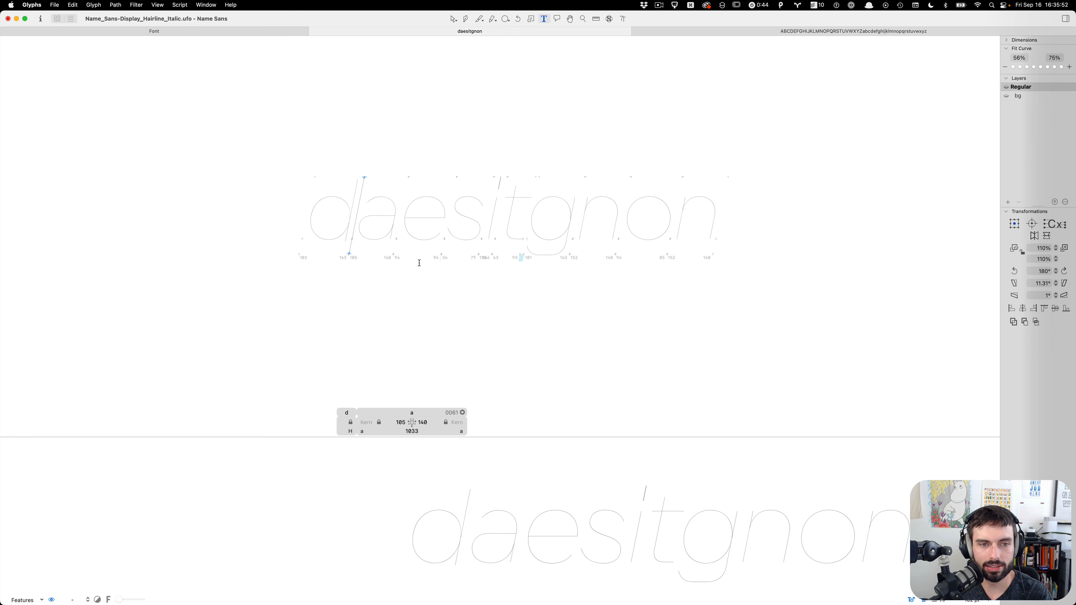
Switch to Safari, open the VF Slant Test page at arrowtype.github.io/vf-slnt-test in a new tab, and enlarge the page two zoom levels
{"action": "mouse_move", "coordinate": [232, 602]}
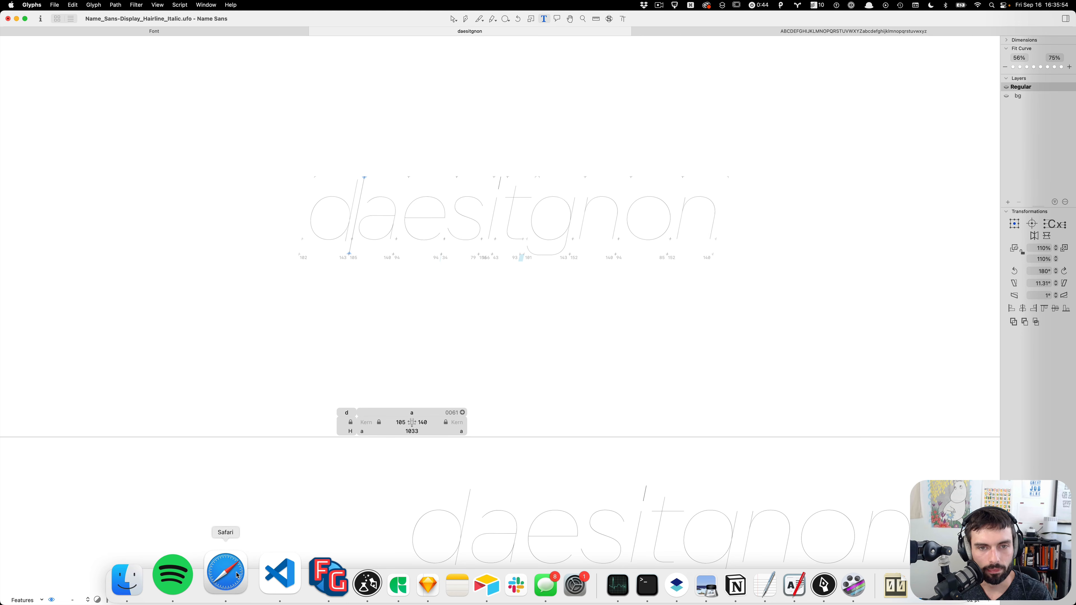
{"action": "left_click", "coordinate": [237, 575]}
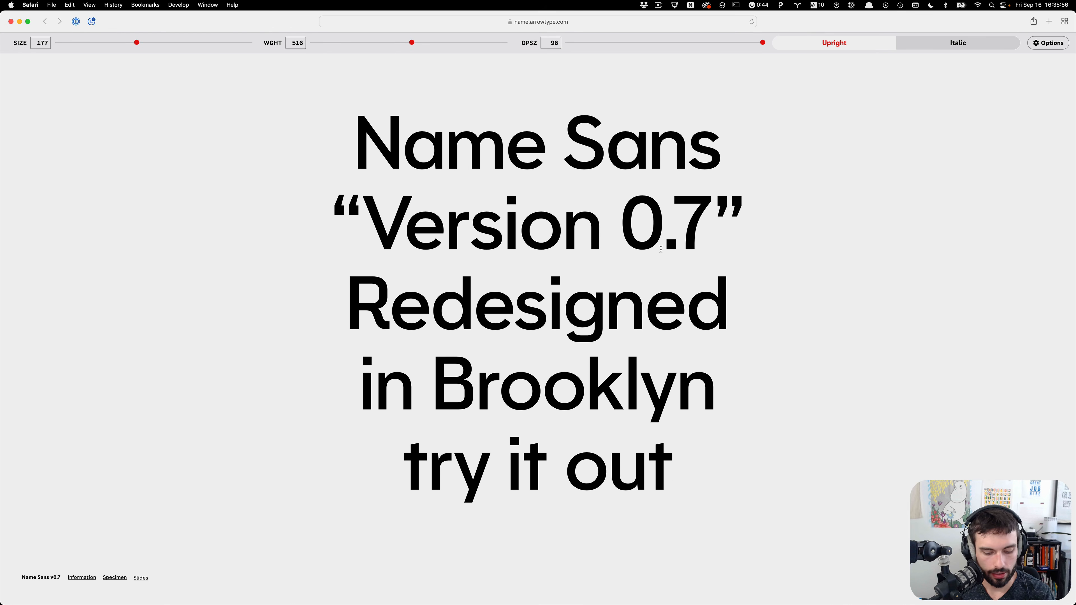
{"action": "key", "text": "super+t"}
{"action": "type", "text": "arr"}
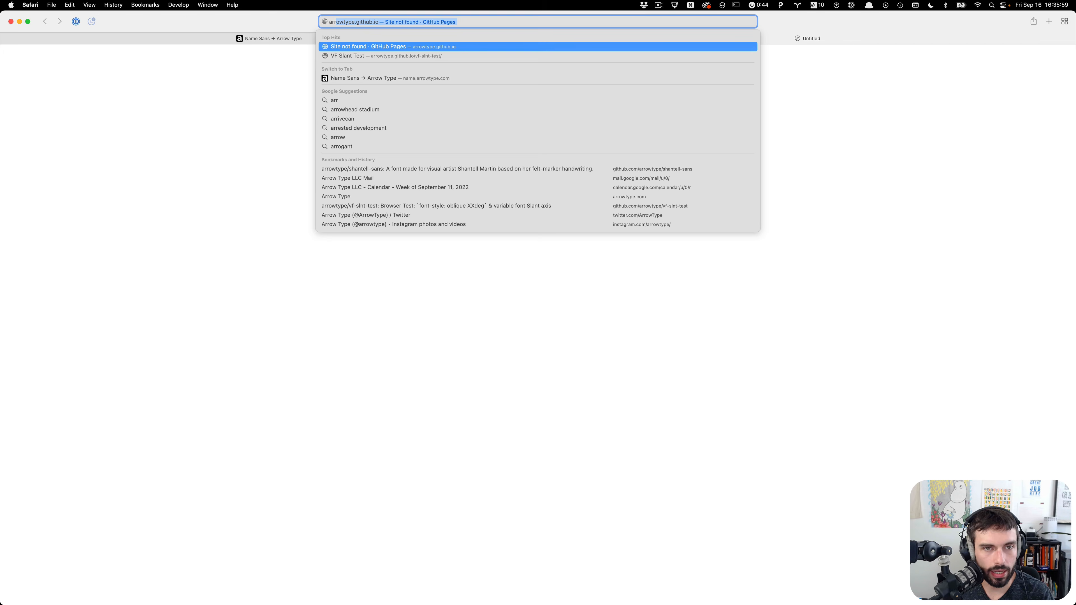
{"action": "key", "text": "Down"}
{"action": "key", "text": "Return"}
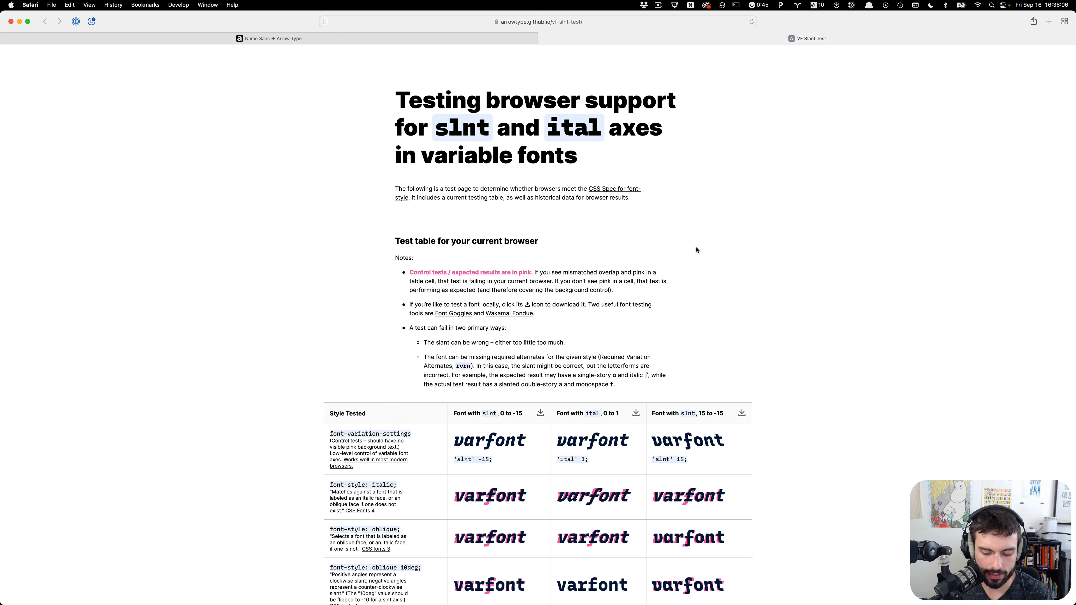
{"action": "key", "text": "super+equal"}
{"action": "key", "text": "super+equal"}
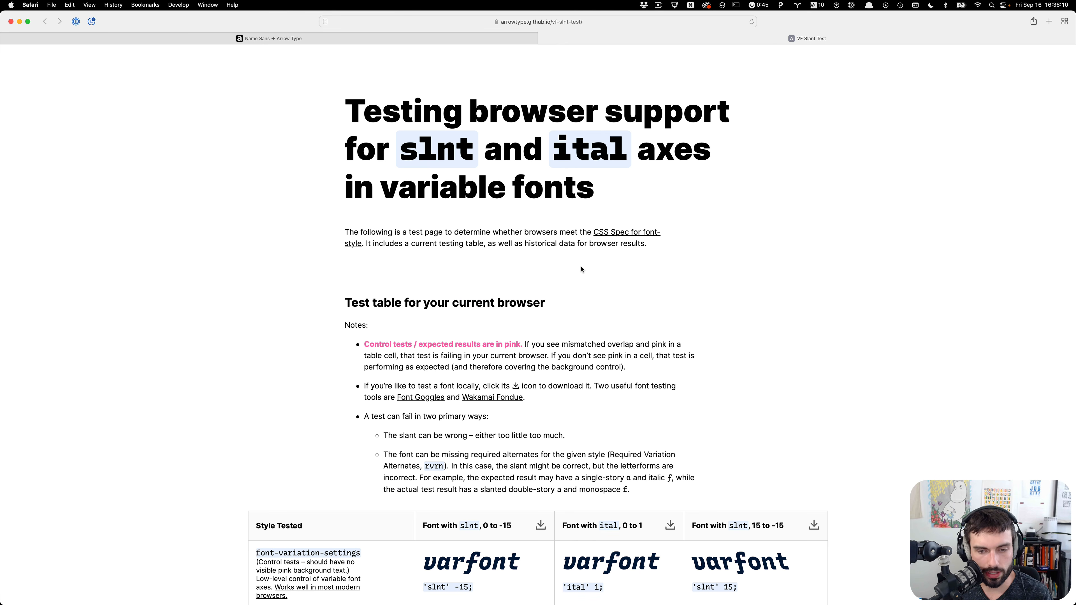
Read the page's introduction and the current browser's test table, pointing out the font-variation-settings control row
{"action": "scroll", "coordinate": [592, 278], "scroll_direction": "down", "scroll_amount": 2}
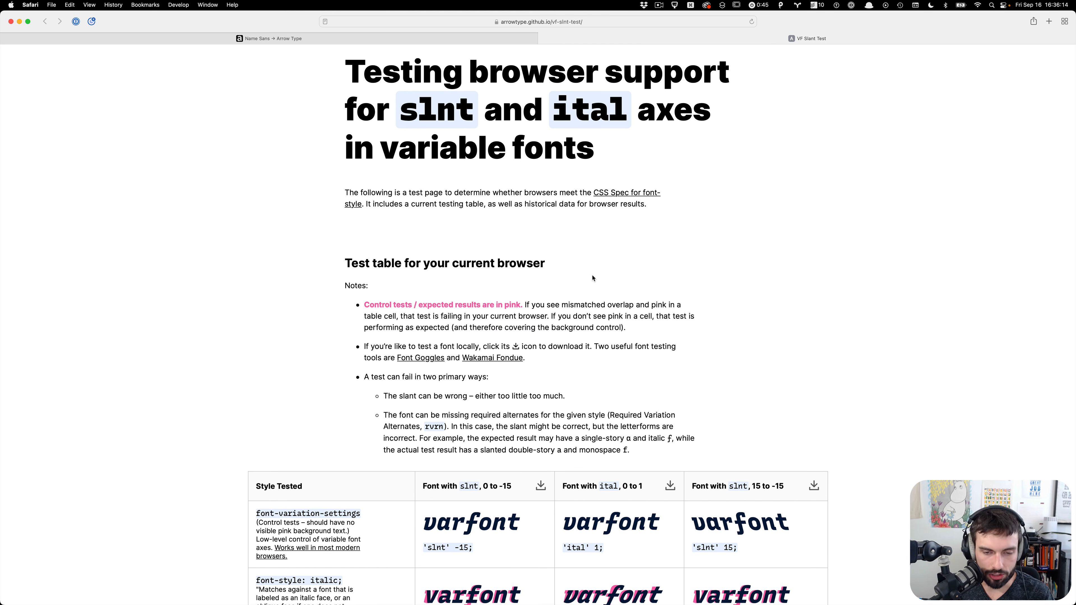
{"action": "scroll", "coordinate": [593, 278], "scroll_direction": "up", "scroll_amount": 2}
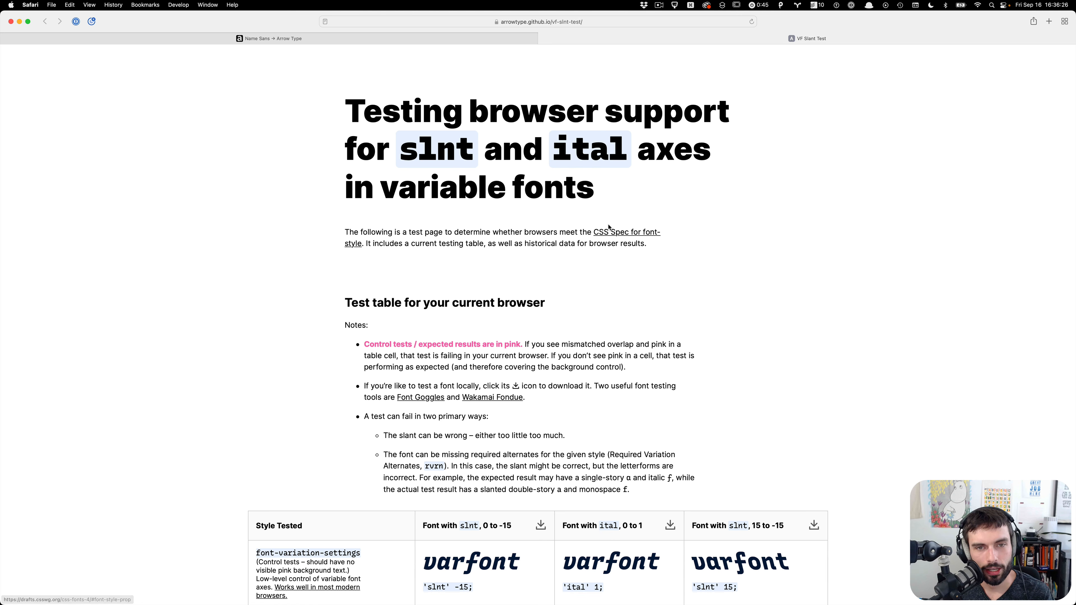
{"action": "scroll", "coordinate": [606, 231], "scroll_direction": "down", "scroll_amount": 9}
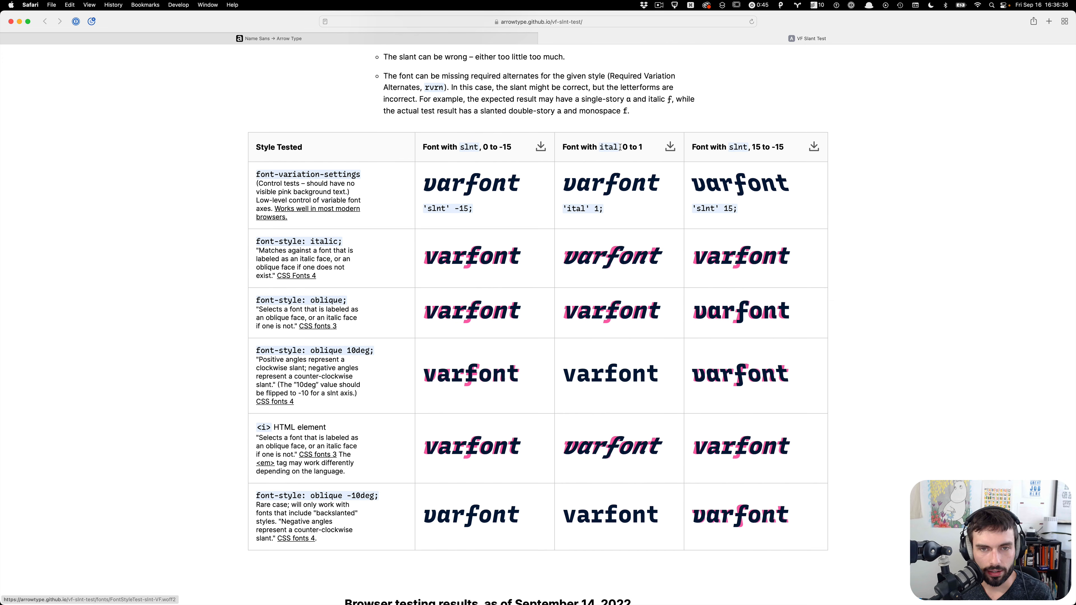
{"action": "scroll", "coordinate": [620, 148], "scroll_direction": "up", "scroll_amount": 1}
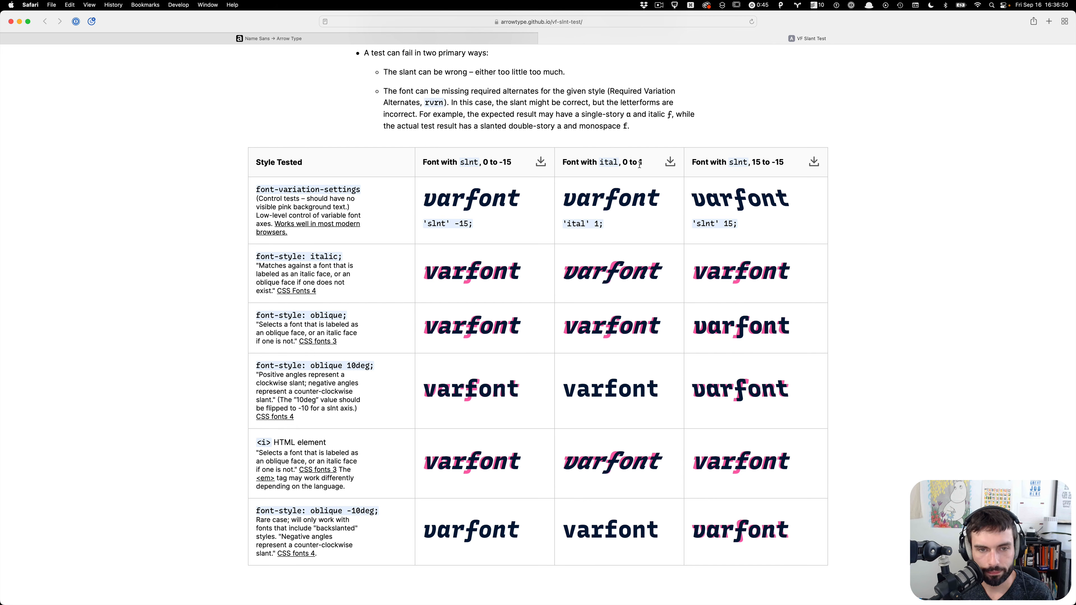
{"action": "left_click_drag", "start_coordinate": [375, 191], "coordinate": [256, 191]}
{"action": "left_click", "coordinate": [255, 192]}
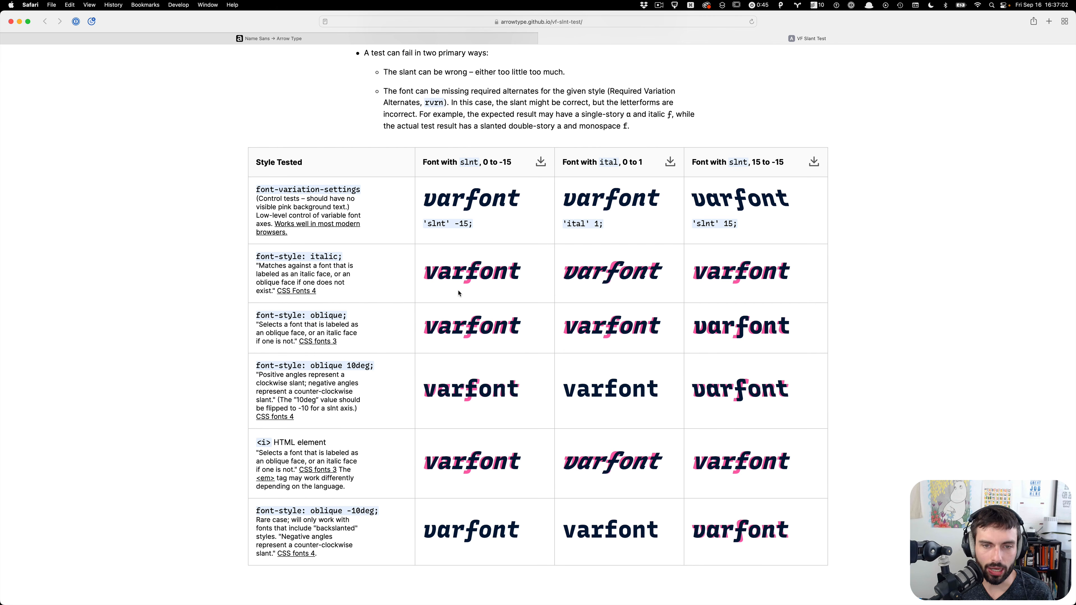
Compare the browser results with the live test table, highlighting the ital font's samples for oblique 10deg and oblique -10deg
{"action": "scroll", "coordinate": [453, 296], "scroll_direction": "down", "scroll_amount": 15}
{"action": "scroll", "coordinate": [453, 295], "scroll_direction": "down", "scroll_amount": 3}
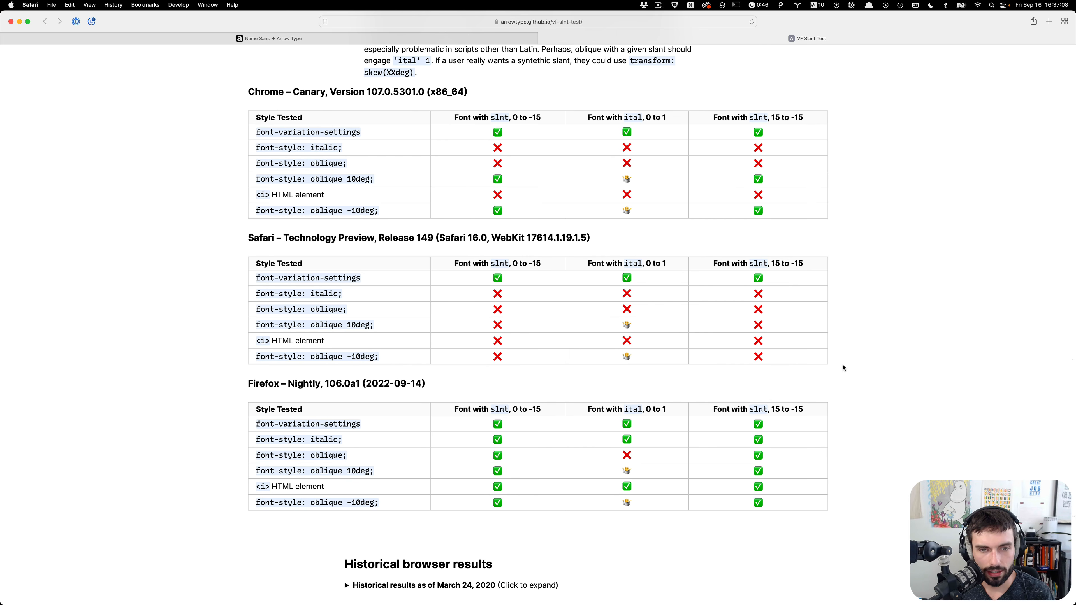
{"action": "scroll", "coordinate": [843, 368], "scroll_direction": "up", "scroll_amount": 10}
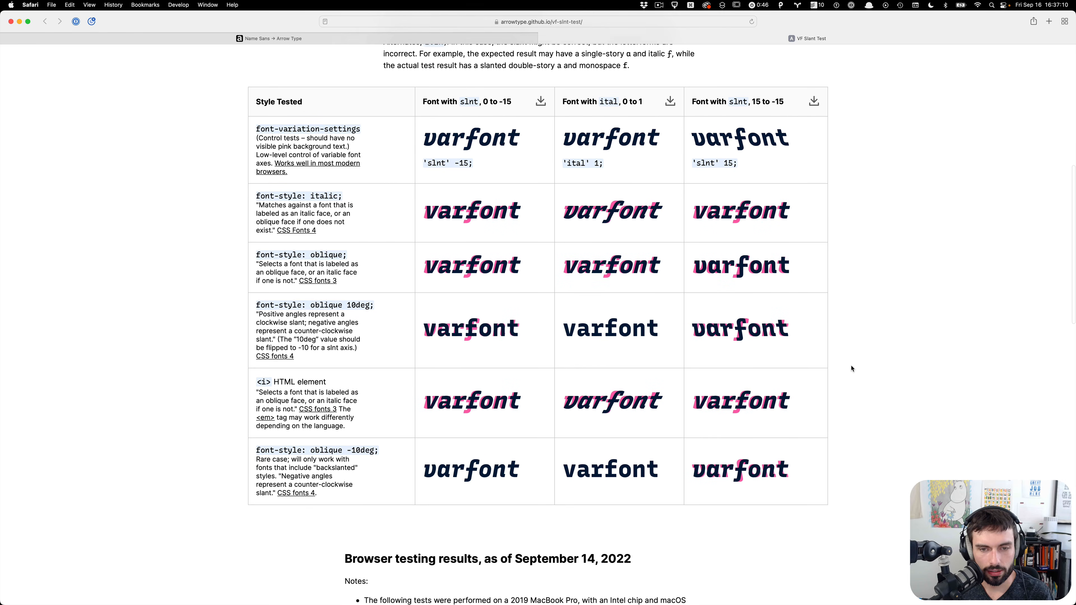
{"action": "scroll", "coordinate": [720, 400], "scroll_direction": "down", "scroll_amount": 1}
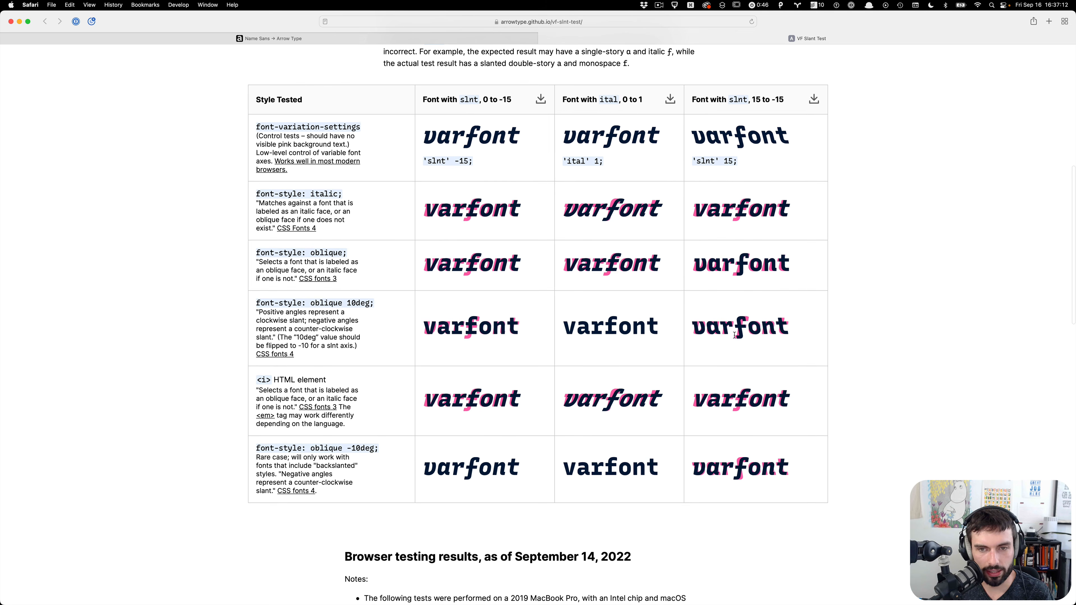
{"action": "scroll", "coordinate": [765, 168], "scroll_direction": "down", "scroll_amount": 1}
{"action": "left_click_drag", "start_coordinate": [650, 316], "coordinate": [597, 362]}
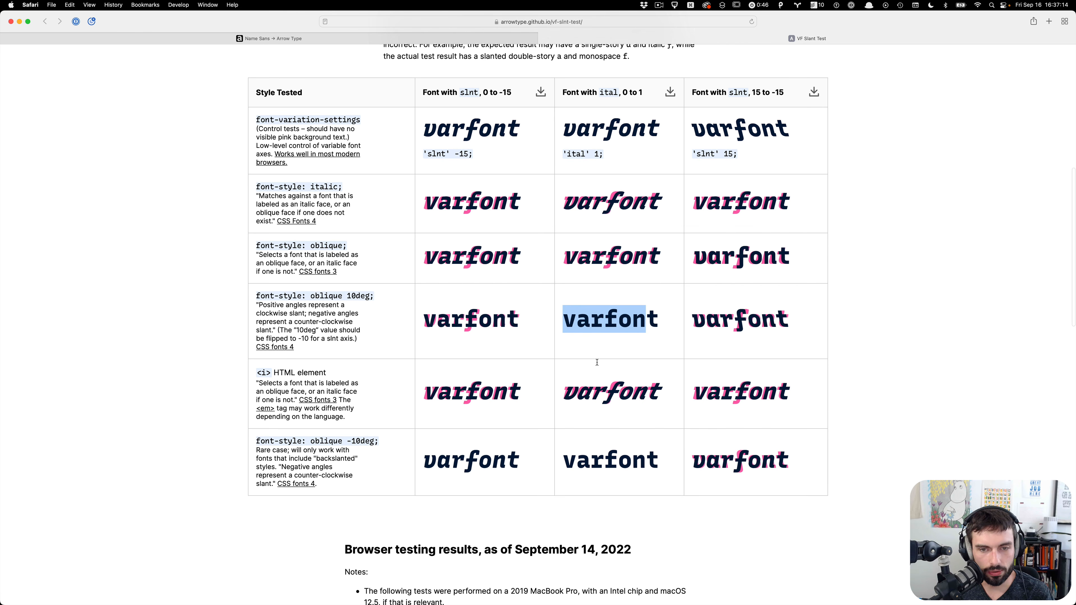
{"action": "left_click_drag", "start_coordinate": [660, 450], "coordinate": [564, 462]}
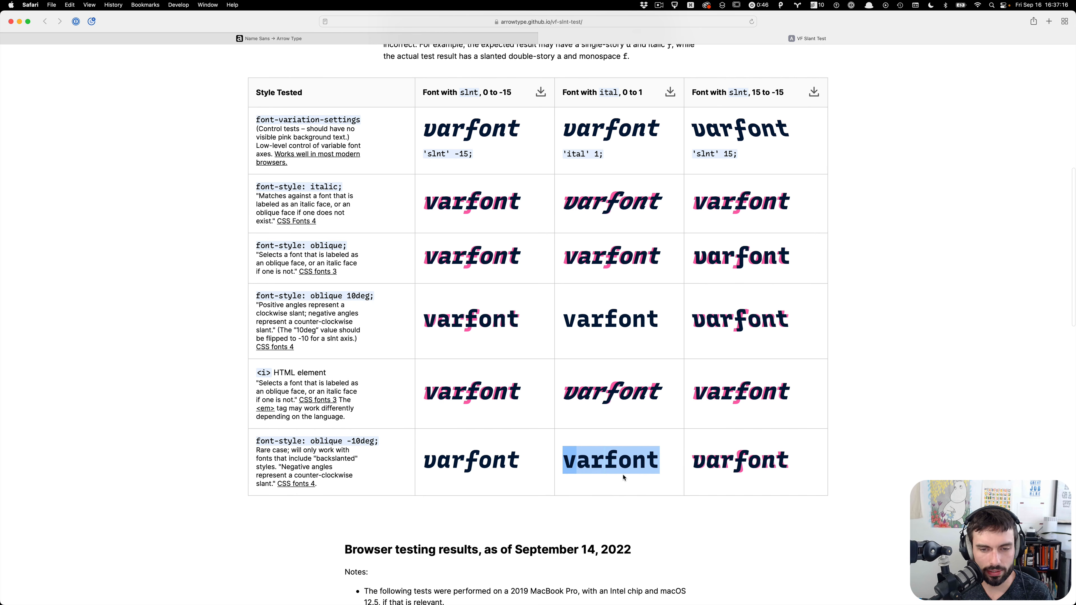
{"action": "left_click", "coordinate": [621, 490]}
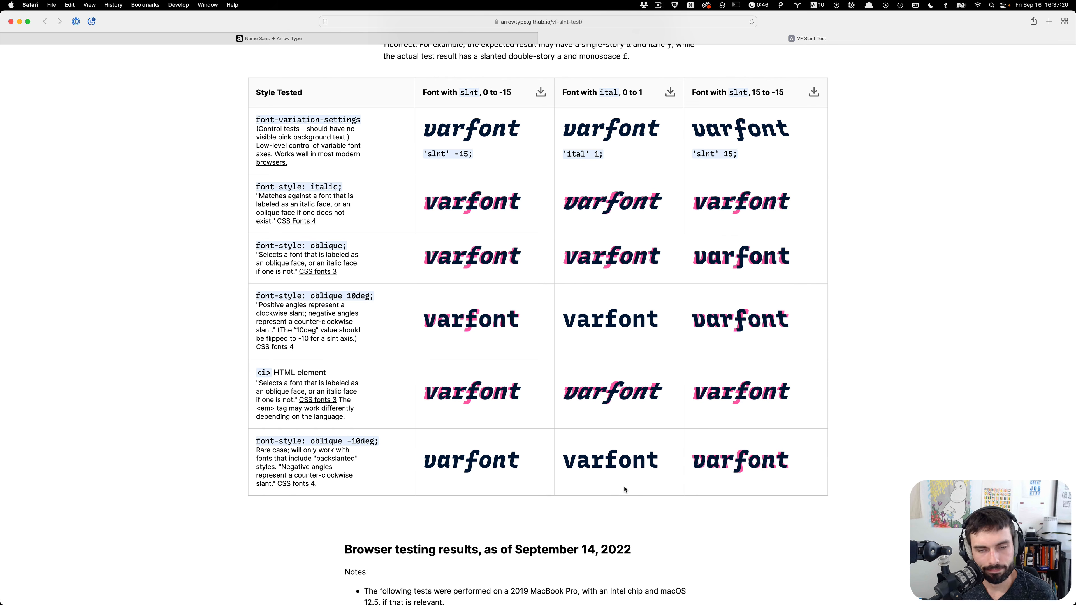
Examine the Chrome, Safari and Firefox results tables, highlighting Firefox's ital result for font-style: oblique 10deg
{"action": "scroll", "coordinate": [622, 489], "scroll_direction": "down", "scroll_amount": 10}
{"action": "scroll", "coordinate": [620, 490], "scroll_direction": "down", "scroll_amount": 5}
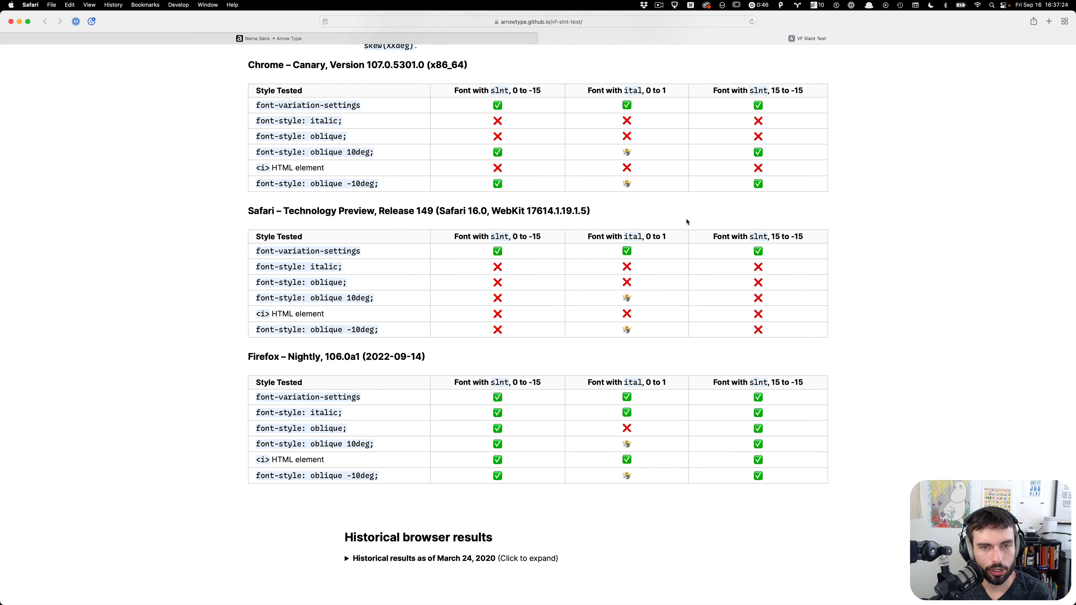
{"action": "scroll", "coordinate": [619, 153], "scroll_direction": "up", "scroll_amount": 1}
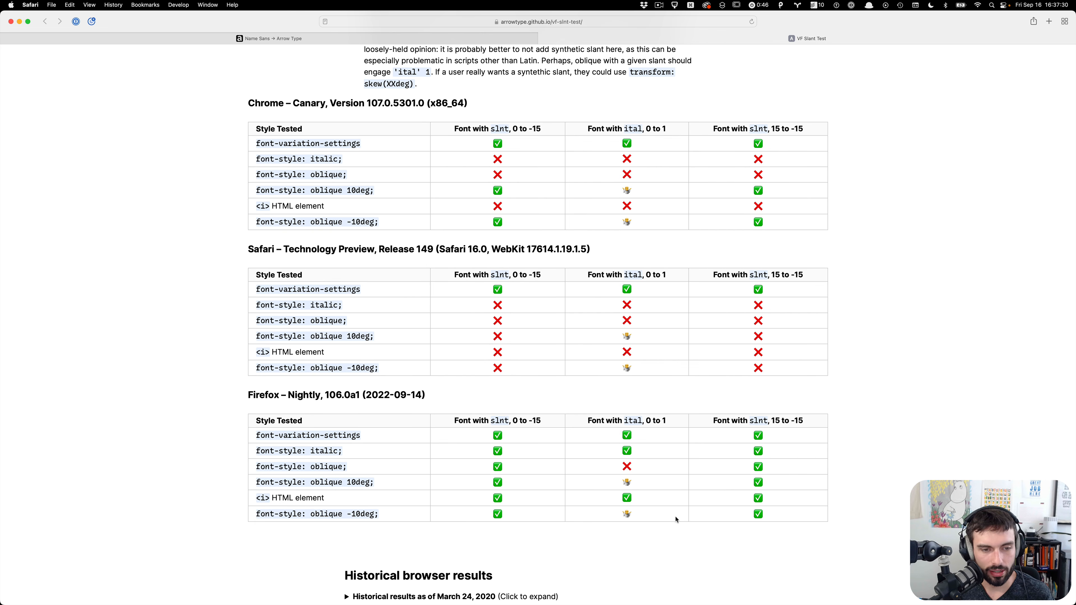
{"action": "mouse_move", "coordinate": [609, 466]}
{"action": "left_mouse_down"}
{"action": "mouse_move", "coordinate": [622, 475]}
{"action": "mouse_move", "coordinate": [610, 482]}
{"action": "left_mouse_up"}
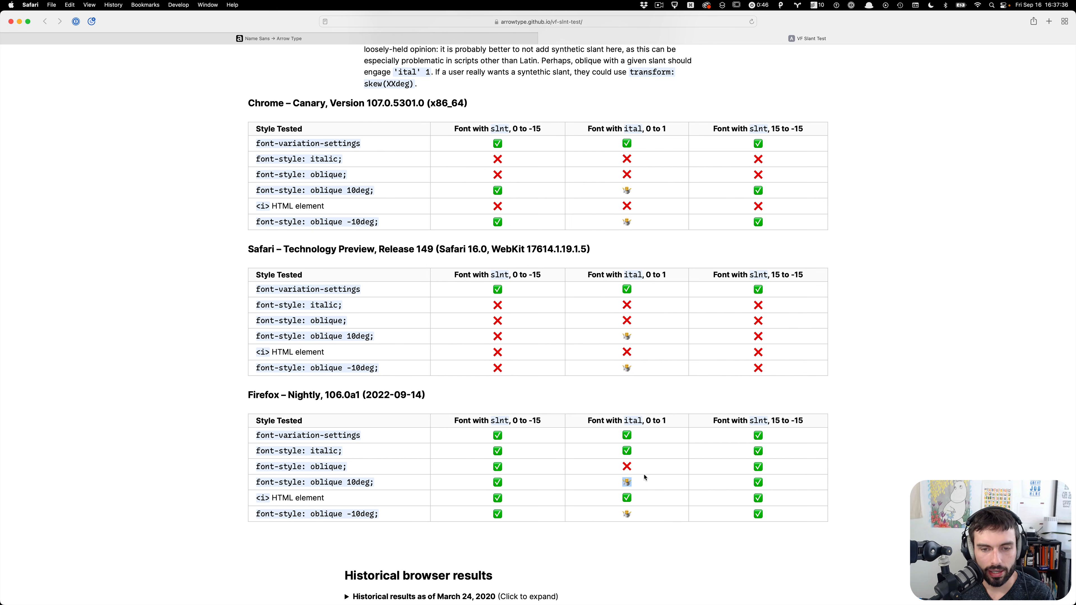
{"action": "left_click", "coordinate": [648, 482]}
{"action": "scroll", "coordinate": [910, 432], "scroll_direction": "down", "scroll_amount": 3}
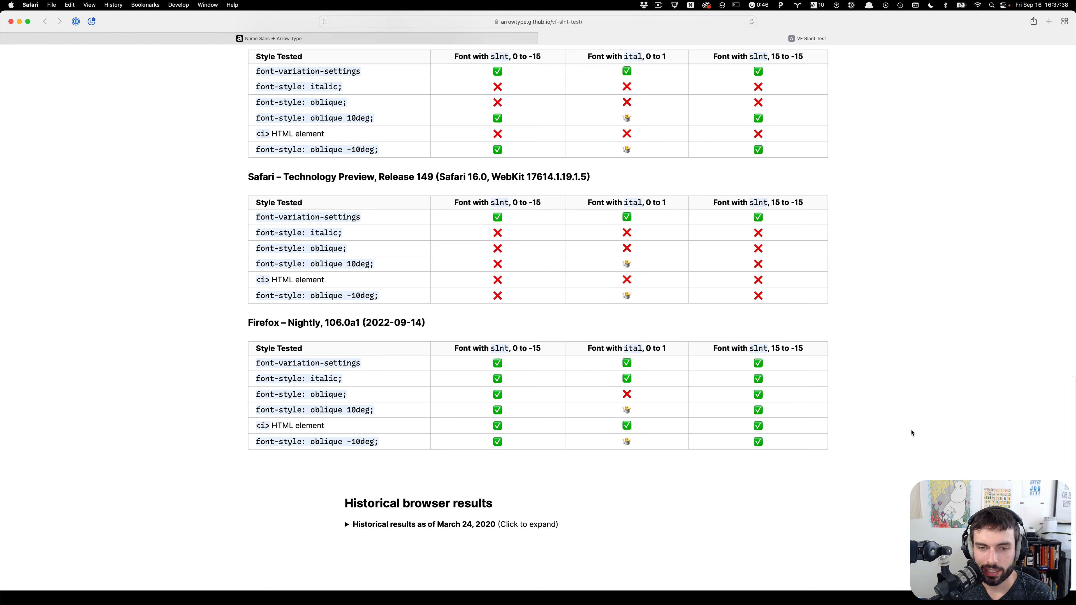
Show the test page's full web address and return to the live style test table
{"action": "scroll", "coordinate": [910, 432], "scroll_direction": "up", "scroll_amount": 20}
{"action": "left_click", "coordinate": [619, 22]}
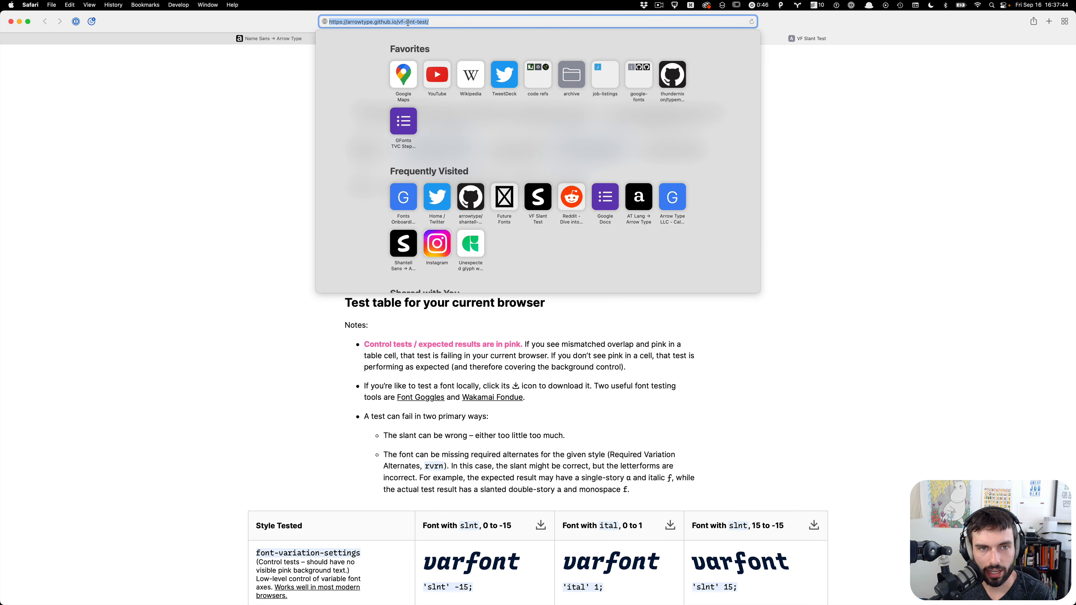
{"action": "left_click", "coordinate": [1053, 307]}
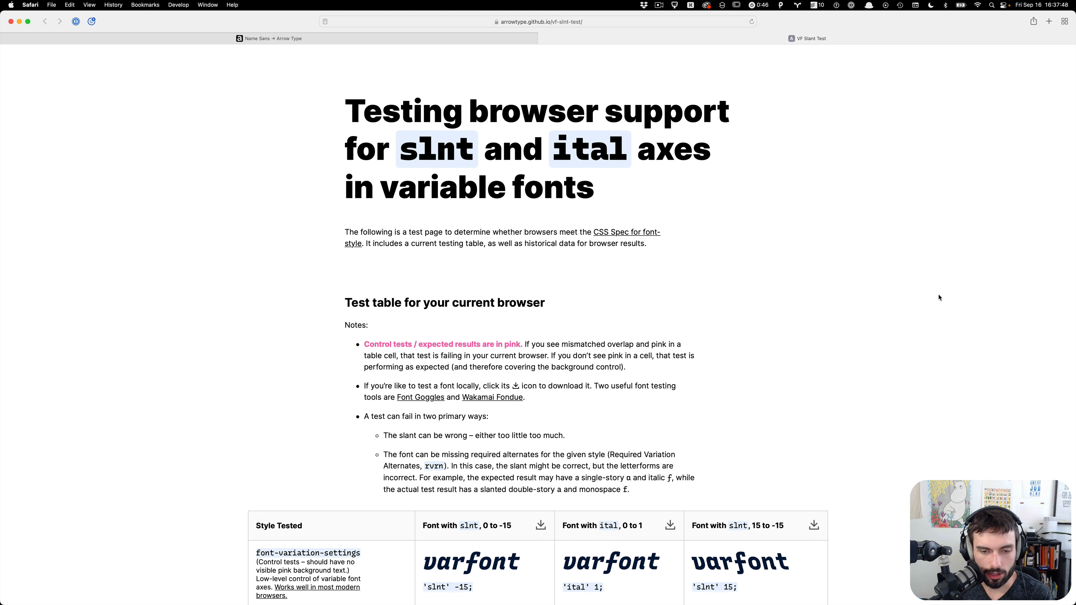
{"action": "scroll", "coordinate": [938, 298], "scroll_direction": "down", "scroll_amount": 10}
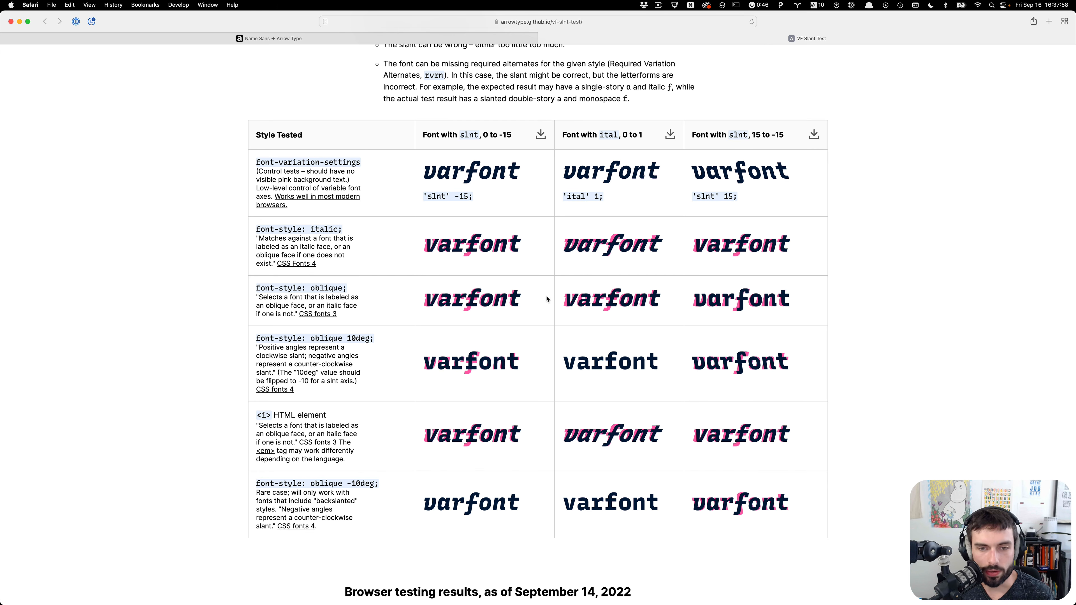
Switch back to Glyphs and review the complete daesitgnon word at a larger size, centred in the edit view
{"action": "key", "text": "ctrl+Right"}
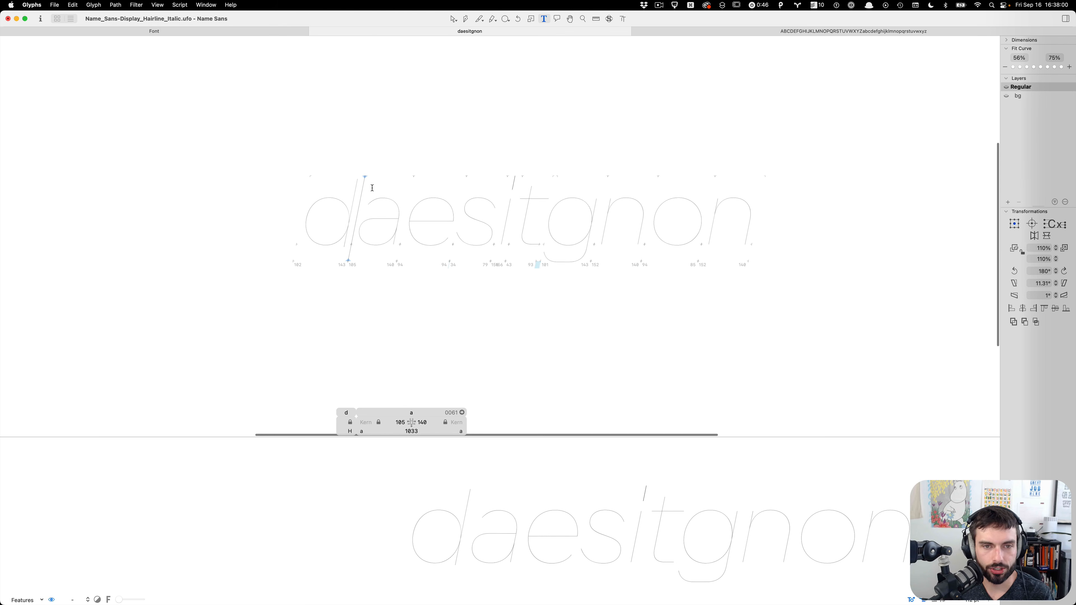
{"action": "scroll", "coordinate": [372, 188], "scroll_direction": "up", "scroll_amount": 5}
{"action": "scroll", "coordinate": [528, 193], "scroll_direction": "right", "scroll_amount": 5}
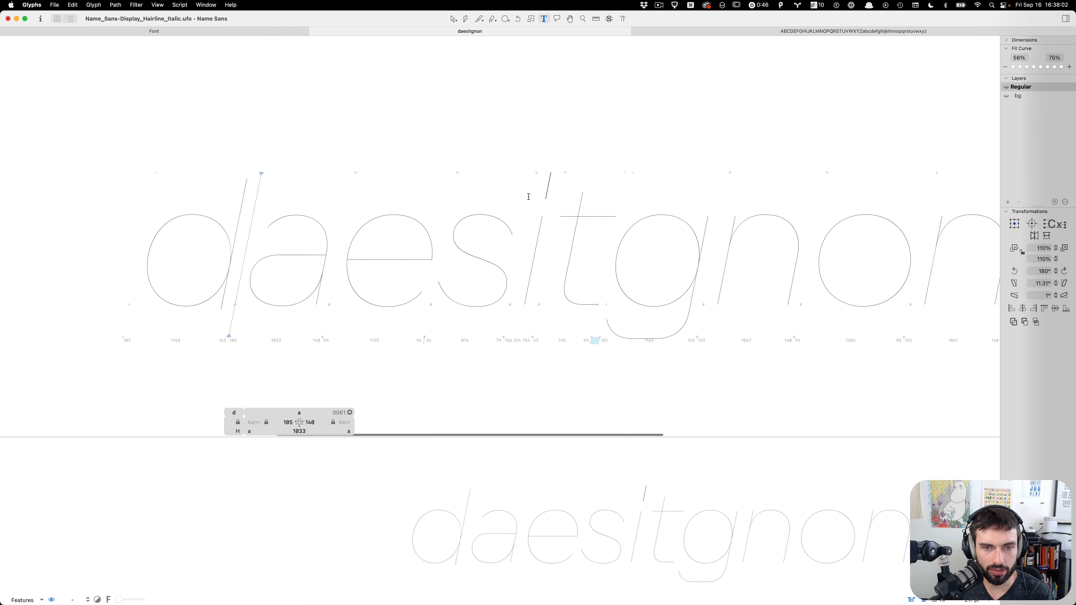
{"action": "scroll", "coordinate": [528, 196], "scroll_direction": "down", "scroll_amount": 2}
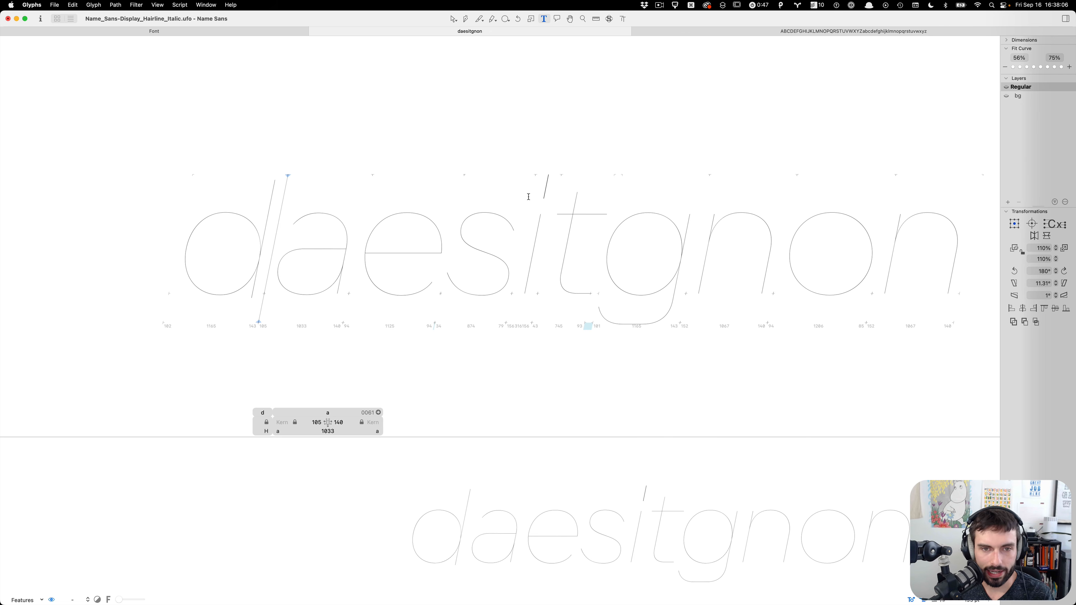
{"action": "scroll", "coordinate": [528, 196], "scroll_direction": "right", "scroll_amount": 3}
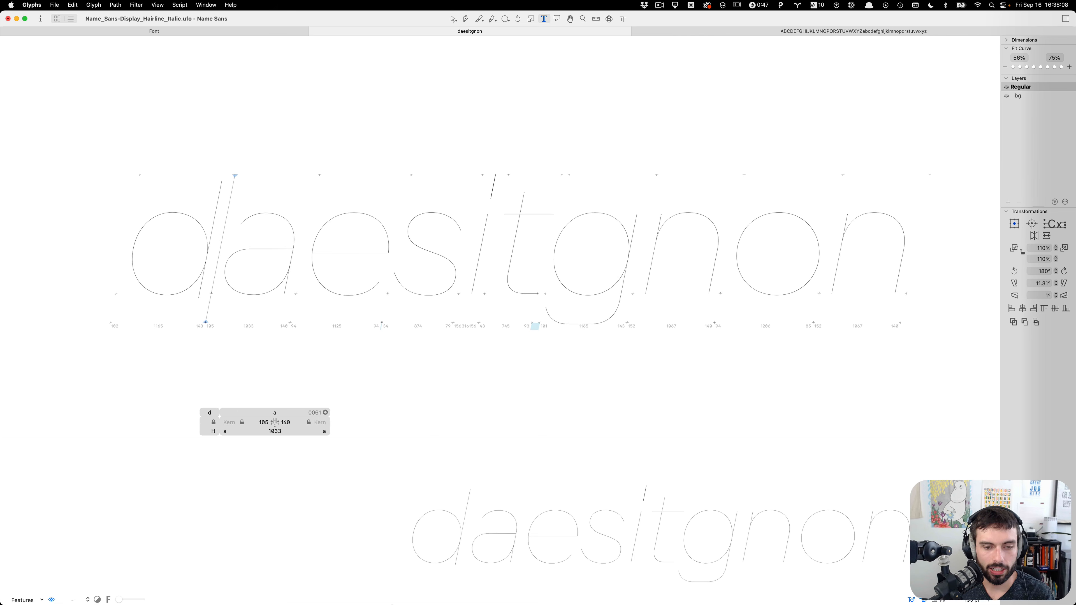
Switch to Safari, show the Name Sans type tester page, and set the sample's weight to 1000
{"action": "mouse_move", "coordinate": [365, 598]}
{"action": "left_click", "coordinate": [228, 578]}
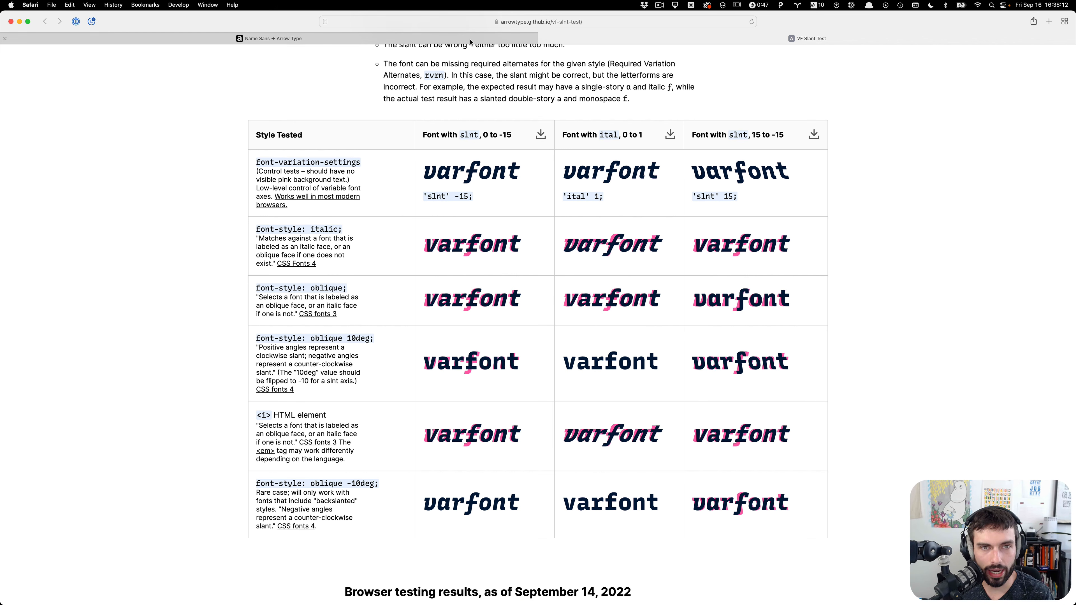
{"action": "left_click", "coordinate": [322, 39]}
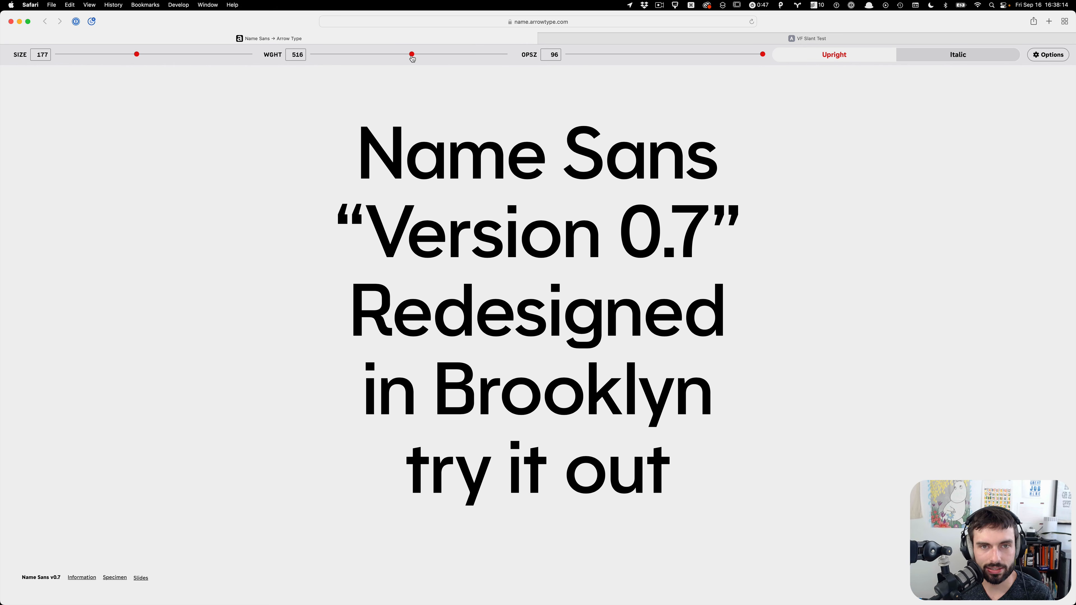
{"action": "left_click_drag", "start_coordinate": [412, 55], "coordinate": [641, 50]}
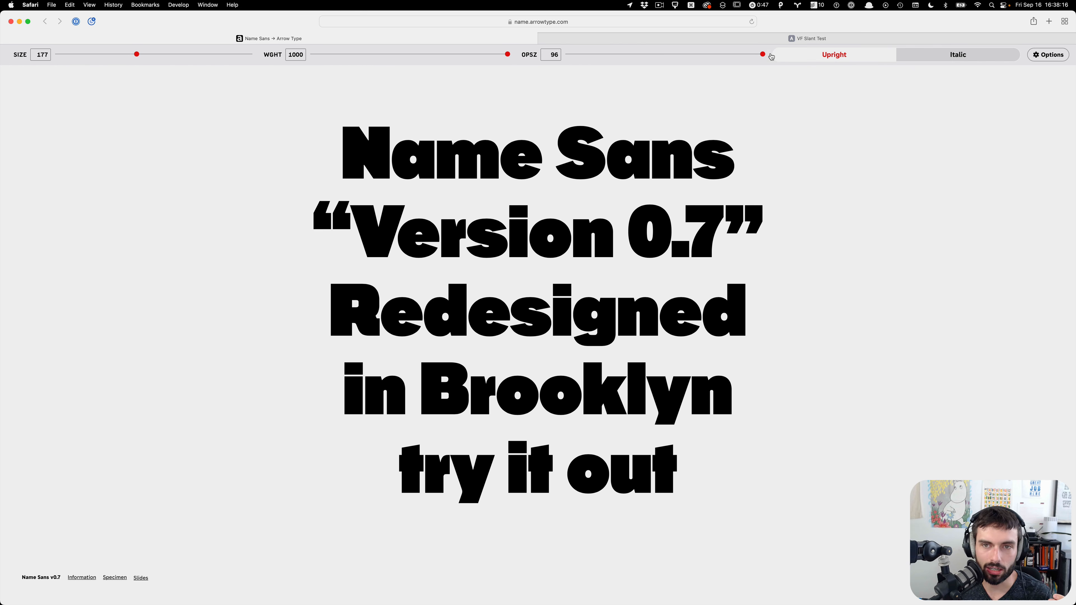
Set the sample's optical size to 12 and weight to 514, and compare its upright and italic styles
{"action": "left_click_drag", "start_coordinate": [763, 55], "coordinate": [328, 59]}
{"action": "mouse_move", "coordinate": [422, 61]}
{"action": "left_mouse_down"}
{"action": "mouse_move", "coordinate": [479, 55]}
{"action": "mouse_move", "coordinate": [339, 56]}
{"action": "mouse_move", "coordinate": [439, 52]}
{"action": "mouse_move", "coordinate": [410, 54]}
{"action": "left_mouse_up"}
{"action": "left_click", "coordinate": [950, 56]}
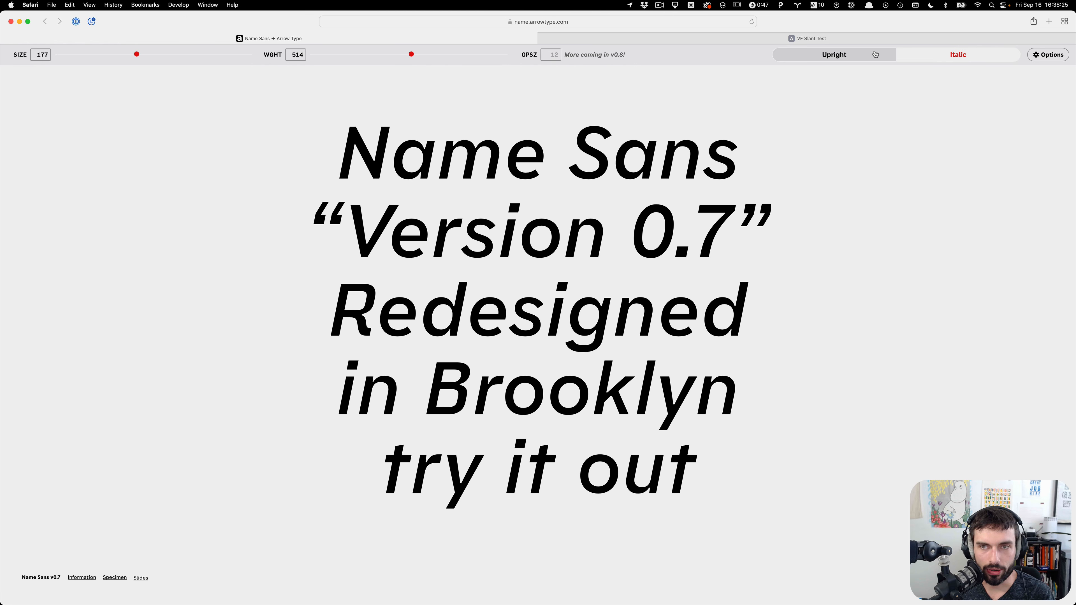
{"action": "left_click", "coordinate": [860, 56]}
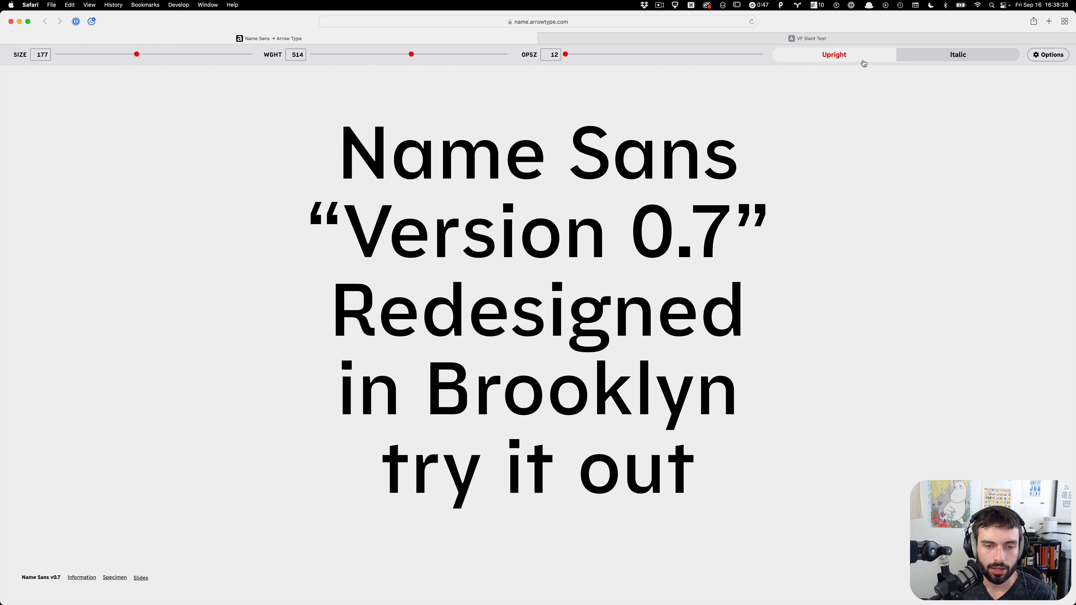
{"action": "left_click", "coordinate": [996, 57]}
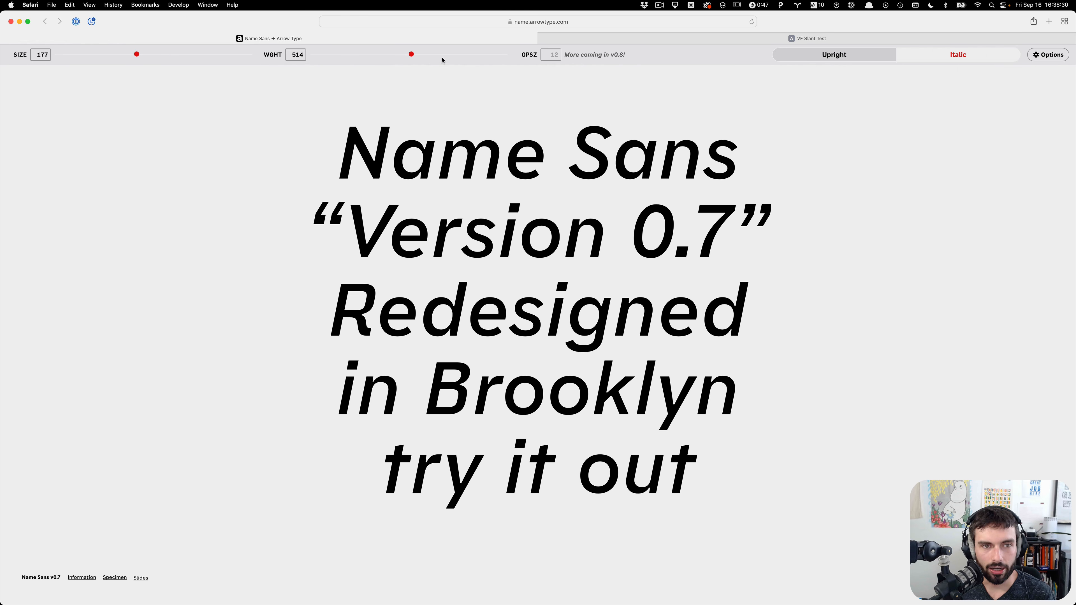
Preview the italic at weight 1000, return to upright, and take the weight down to 5 and back up to 342
{"action": "left_click_drag", "start_coordinate": [410, 54], "coordinate": [550, 54]}
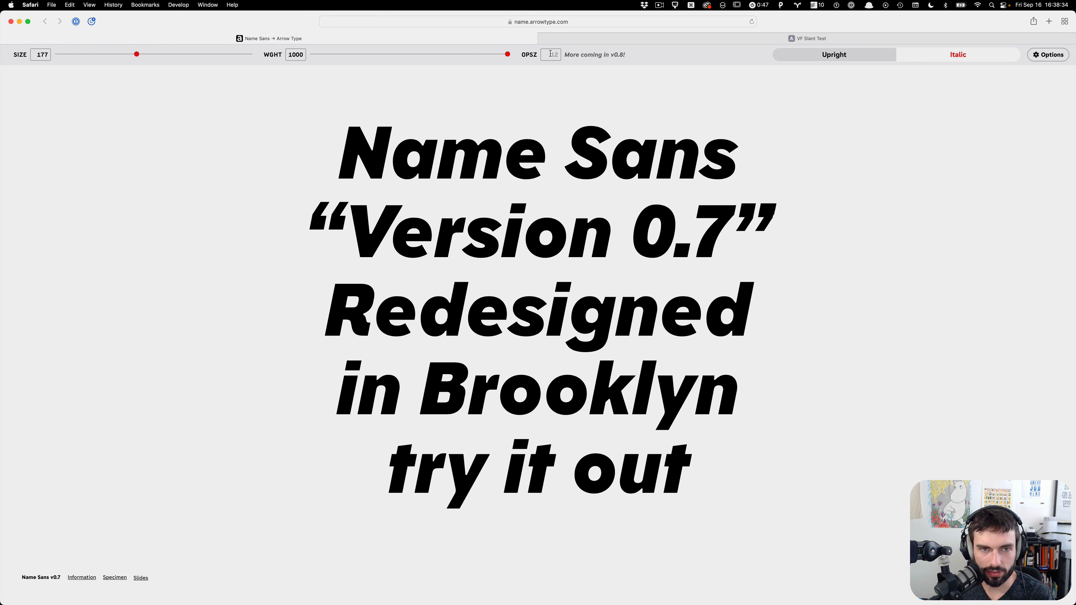
{"action": "left_click", "coordinate": [795, 54]}
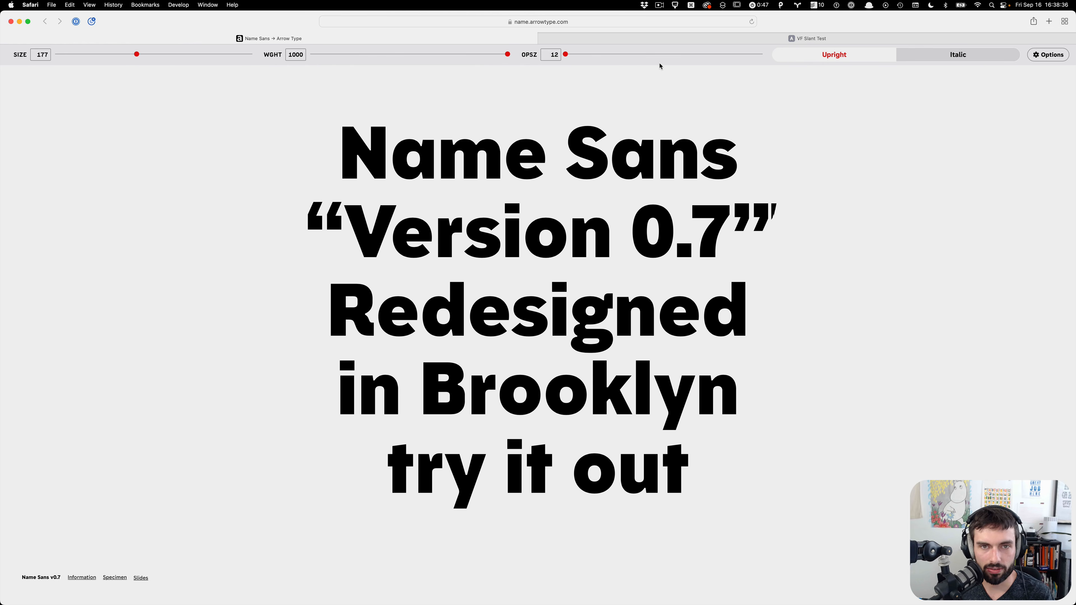
{"action": "left_click_drag", "start_coordinate": [565, 54], "coordinate": [209, 55]}
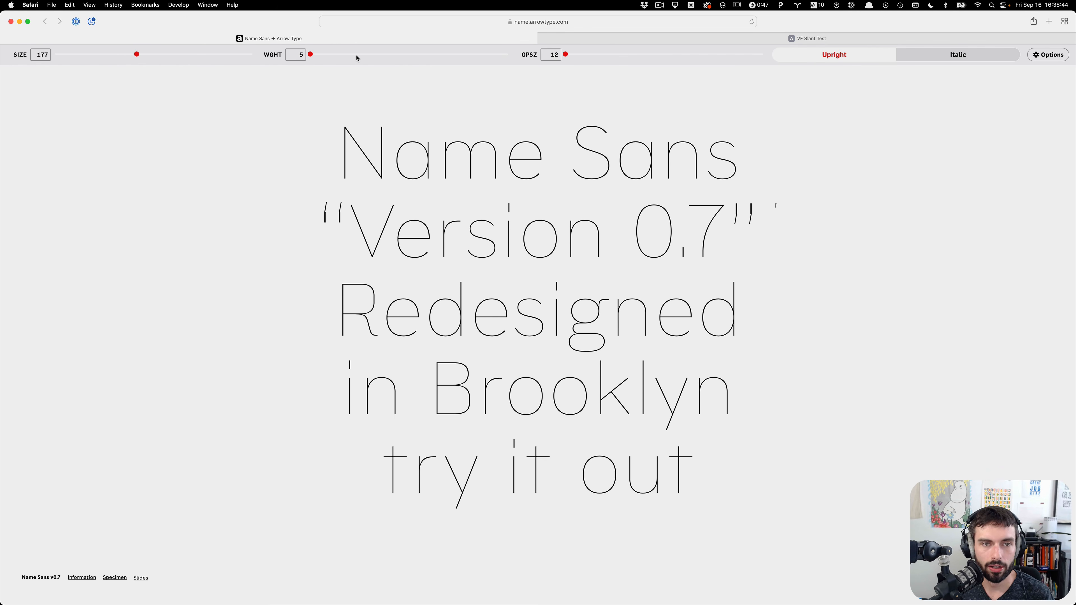
{"action": "mouse_move", "coordinate": [356, 58]}
{"action": "left_mouse_down"}
{"action": "mouse_move", "coordinate": [592, 63]}
{"action": "mouse_move", "coordinate": [343, 69]}
{"action": "mouse_move", "coordinate": [500, 54]}
{"action": "mouse_move", "coordinate": [353, 66]}
{"action": "left_mouse_up"}
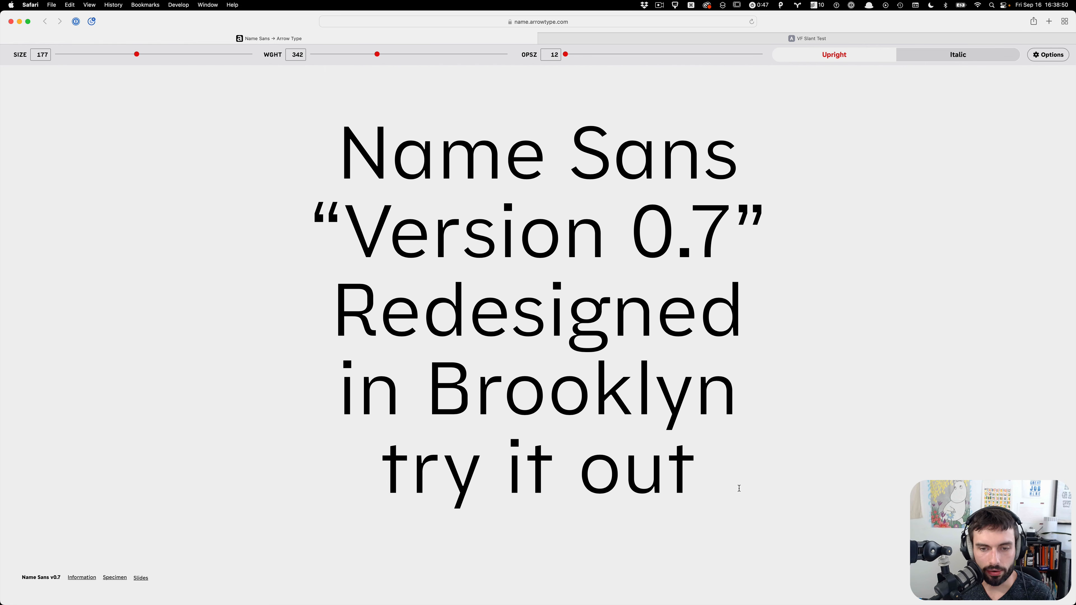
{"action": "left_click_drag", "start_coordinate": [739, 488], "coordinate": [271, 110]}
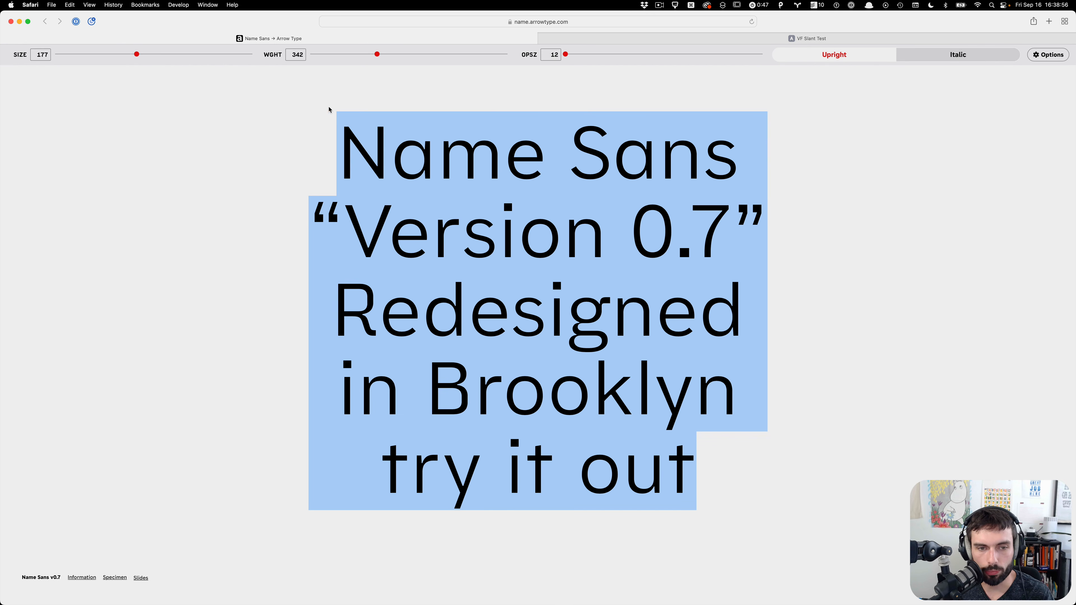
{"action": "left_click", "coordinate": [940, 275]}
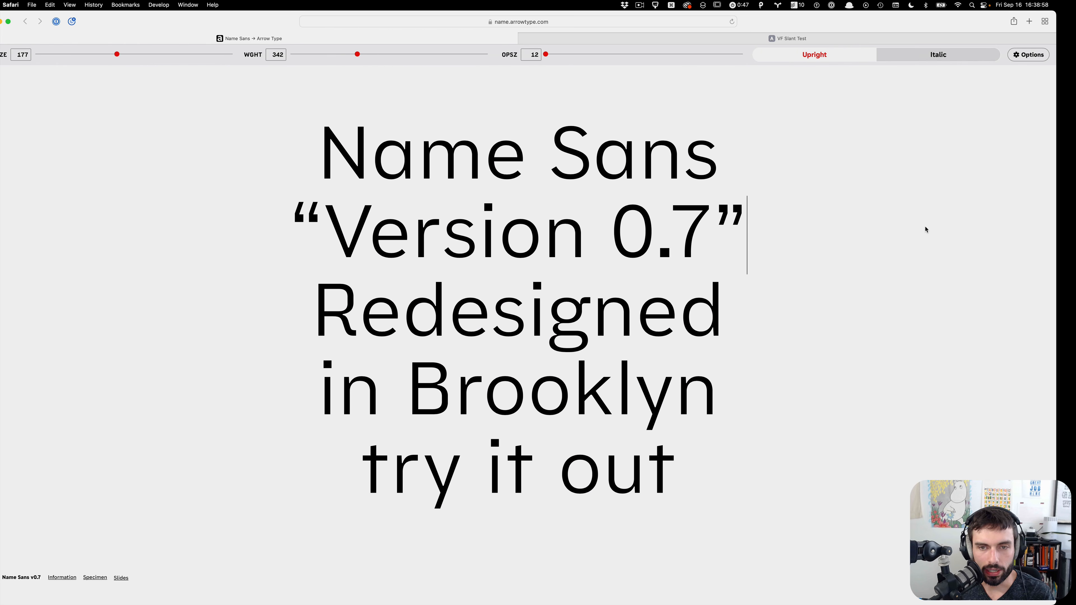
Switch to Glyphs and review the daesitgnon letters by extending a text selection from the final n back towards the d
{"action": "key", "text": "super+Tab"}
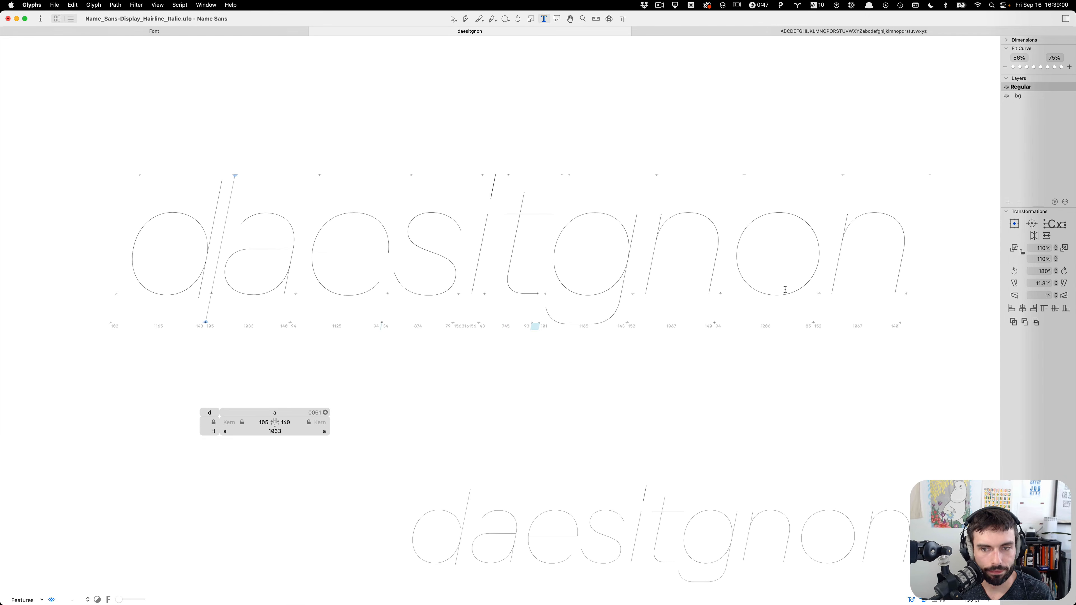
{"action": "left_click", "coordinate": [955, 231]}
{"action": "key", "text": "shift+Left"}
{"action": "key", "text": "shift+Left"}
{"action": "key", "text": "shift+Left"}
{"action": "key", "text": "shift+Left"}
{"action": "key", "text": "shift+Left"}
{"action": "key", "text": "shift+Left"}
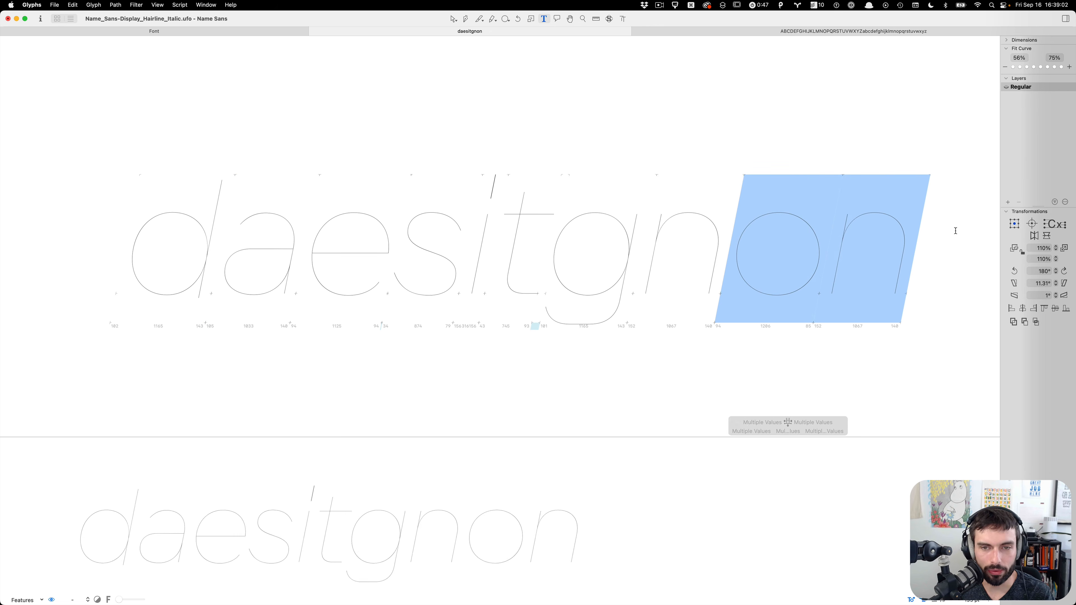
{"action": "key", "text": "shift+Left"}
{"action": "key", "text": "shift+Left"}
{"action": "key", "text": "shift+Left"}
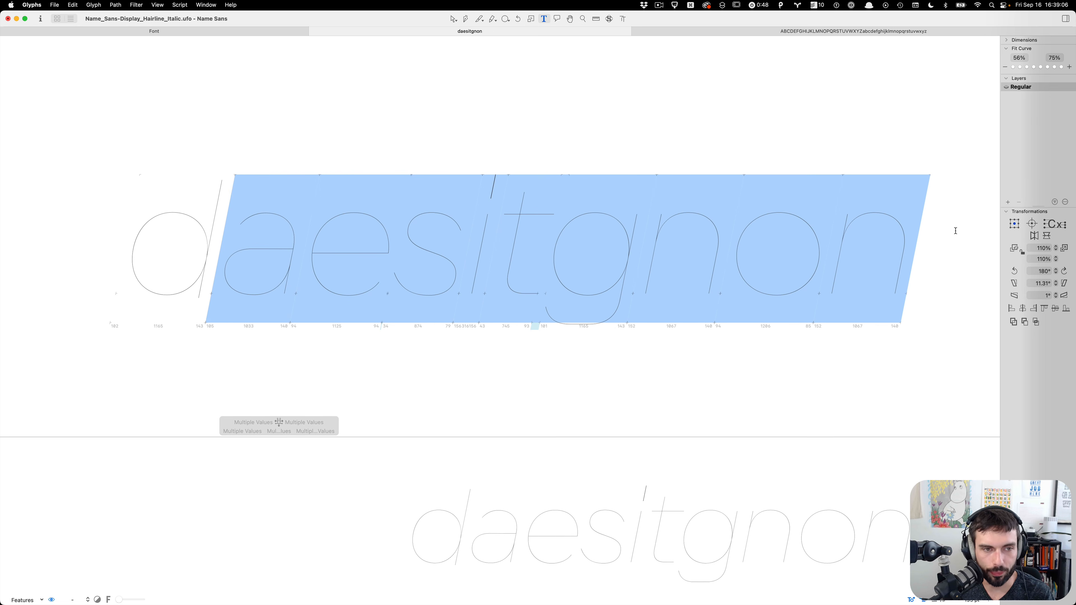
{"action": "key", "text": "shift+Left"}
{"action": "left_click", "coordinate": [991, 253]}
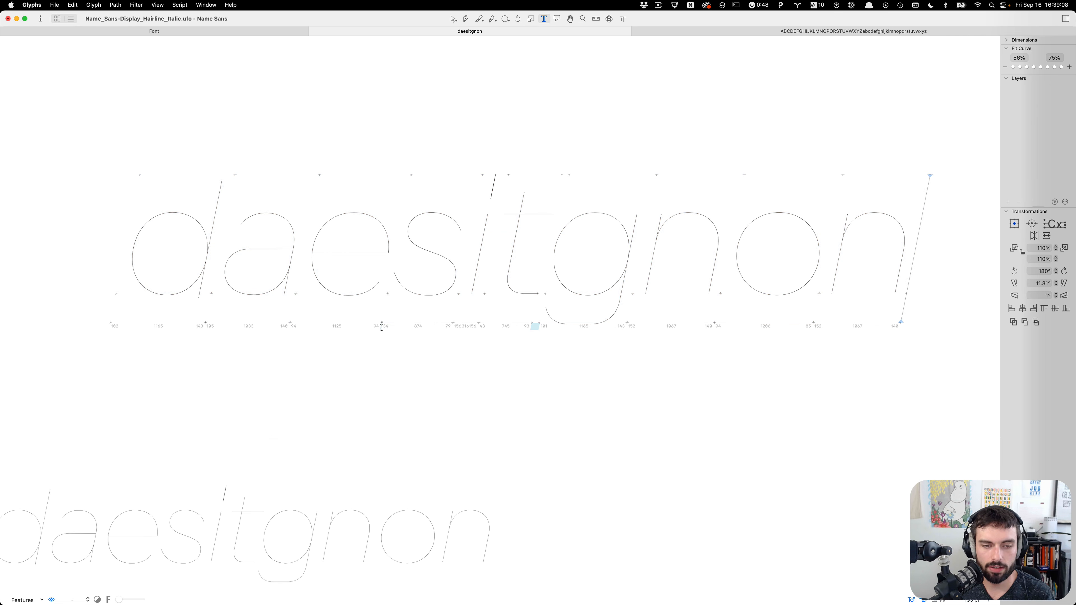
Shrink the preview area beneath the edit view and review the daesitgnon word in it, highlighting the closing letters tgnon
{"action": "left_click_drag", "start_coordinate": [496, 437], "coordinate": [495, 523]}
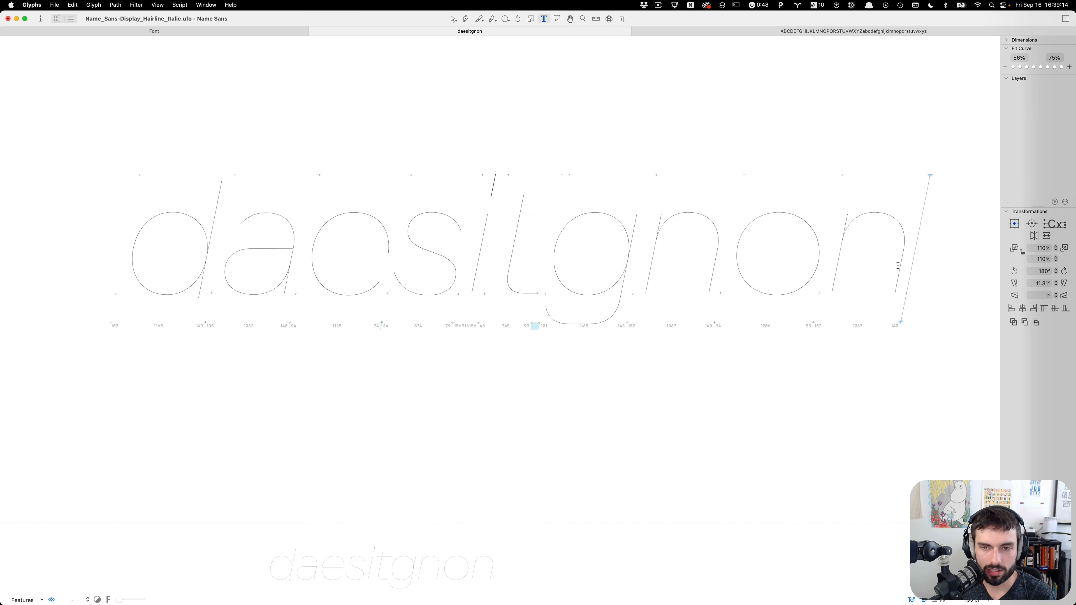
{"action": "key", "text": "shift+Left"}
{"action": "key", "text": "shift+Left"}
{"action": "key", "text": "shift+Left"}
{"action": "key", "text": "shift+Left"}
{"action": "key", "text": "shift+Left"}
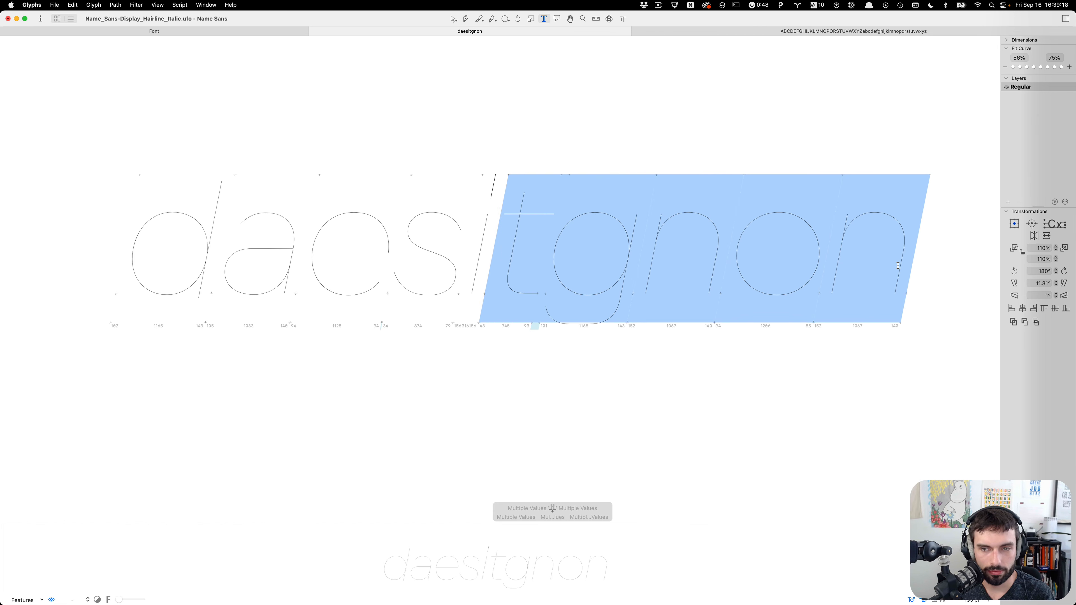
{"action": "key", "text": "Right"}
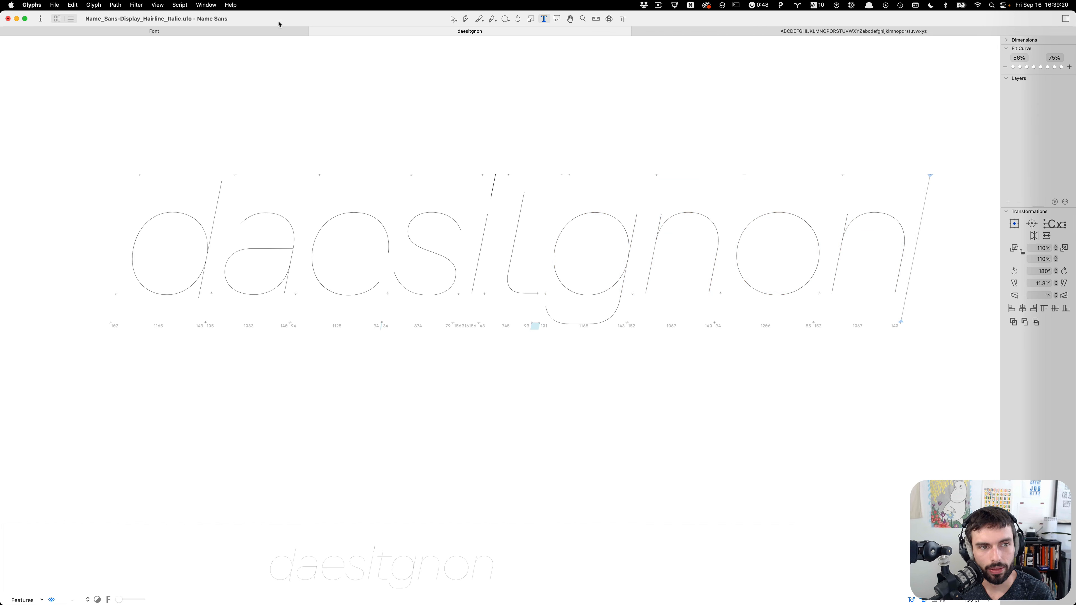